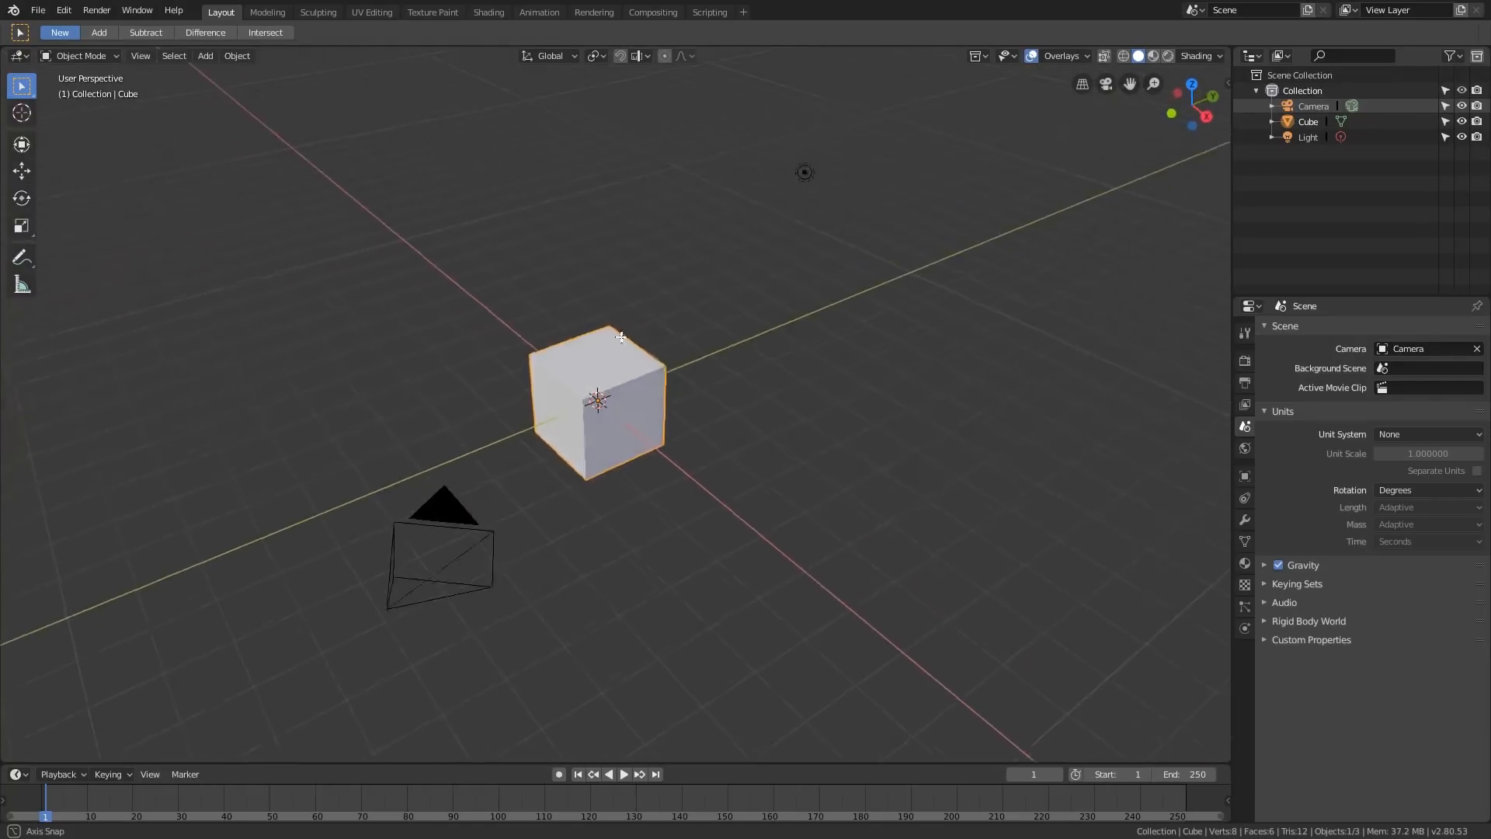
# In Edit Mode, stretch the default cube along the Y axis by a factor of about 3.3
pyautogui.press('Tab')
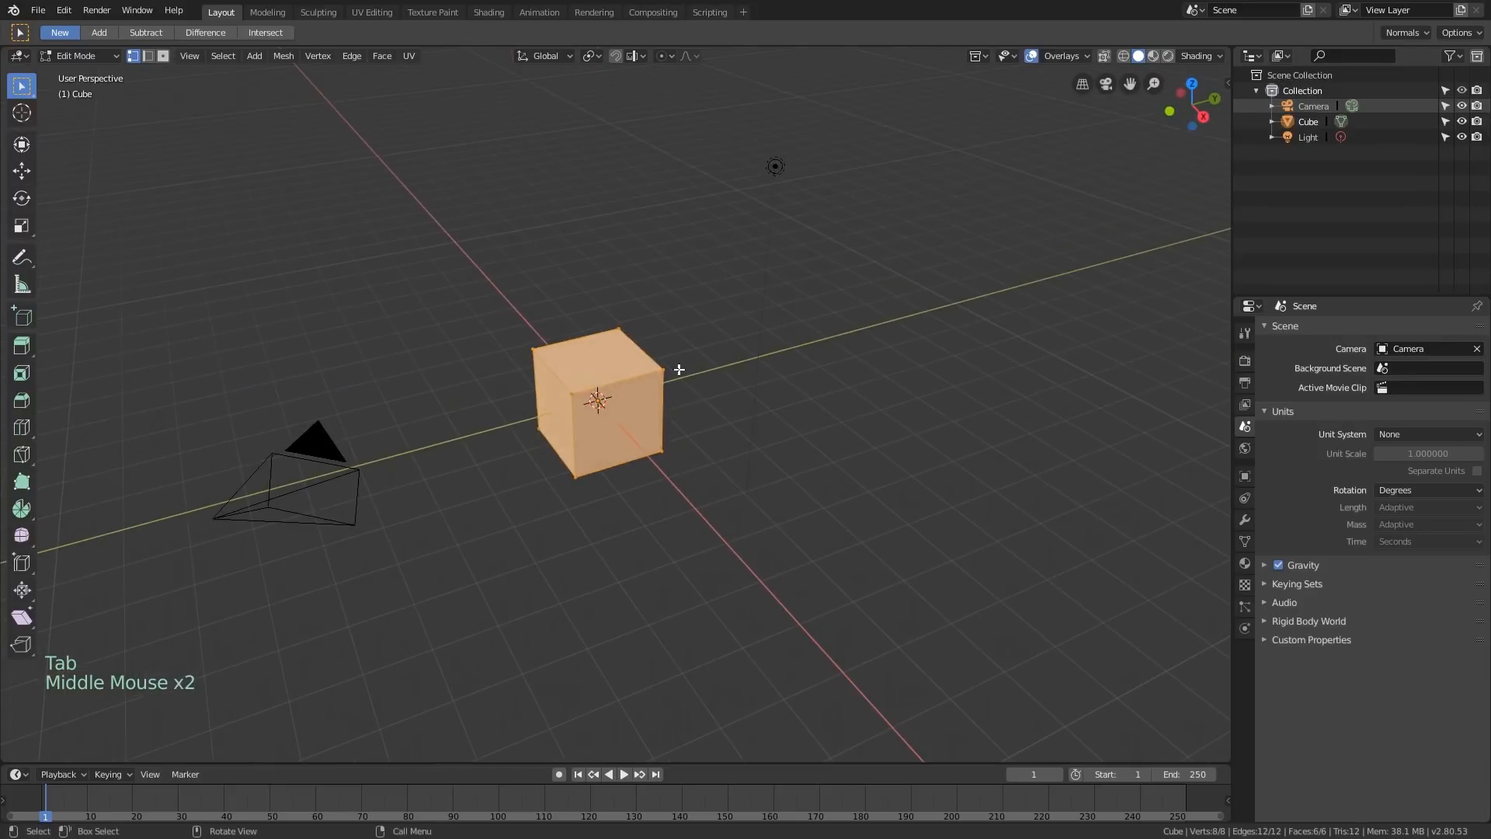
pyautogui.press('s')
pyautogui.press('y')
pyautogui.press('ctrl')
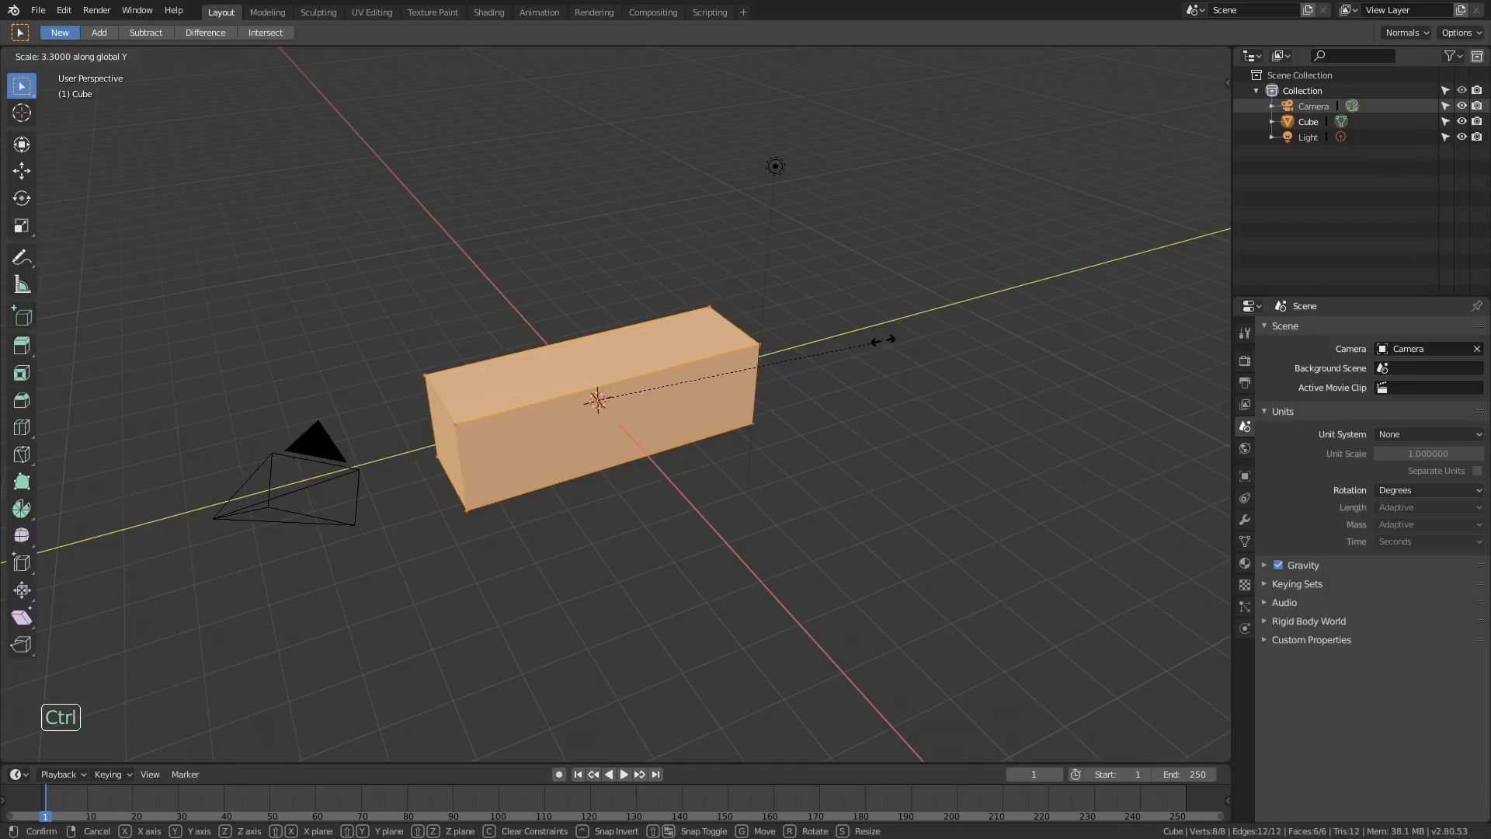
pyautogui.click(859, 340)
# Turn on X-ray display so that hidden vertices of the stretched block can be selected
pyautogui.moveTo(859, 340); pyautogui.dragTo(935, 323, button='middle')
pyautogui.press('KP_1')
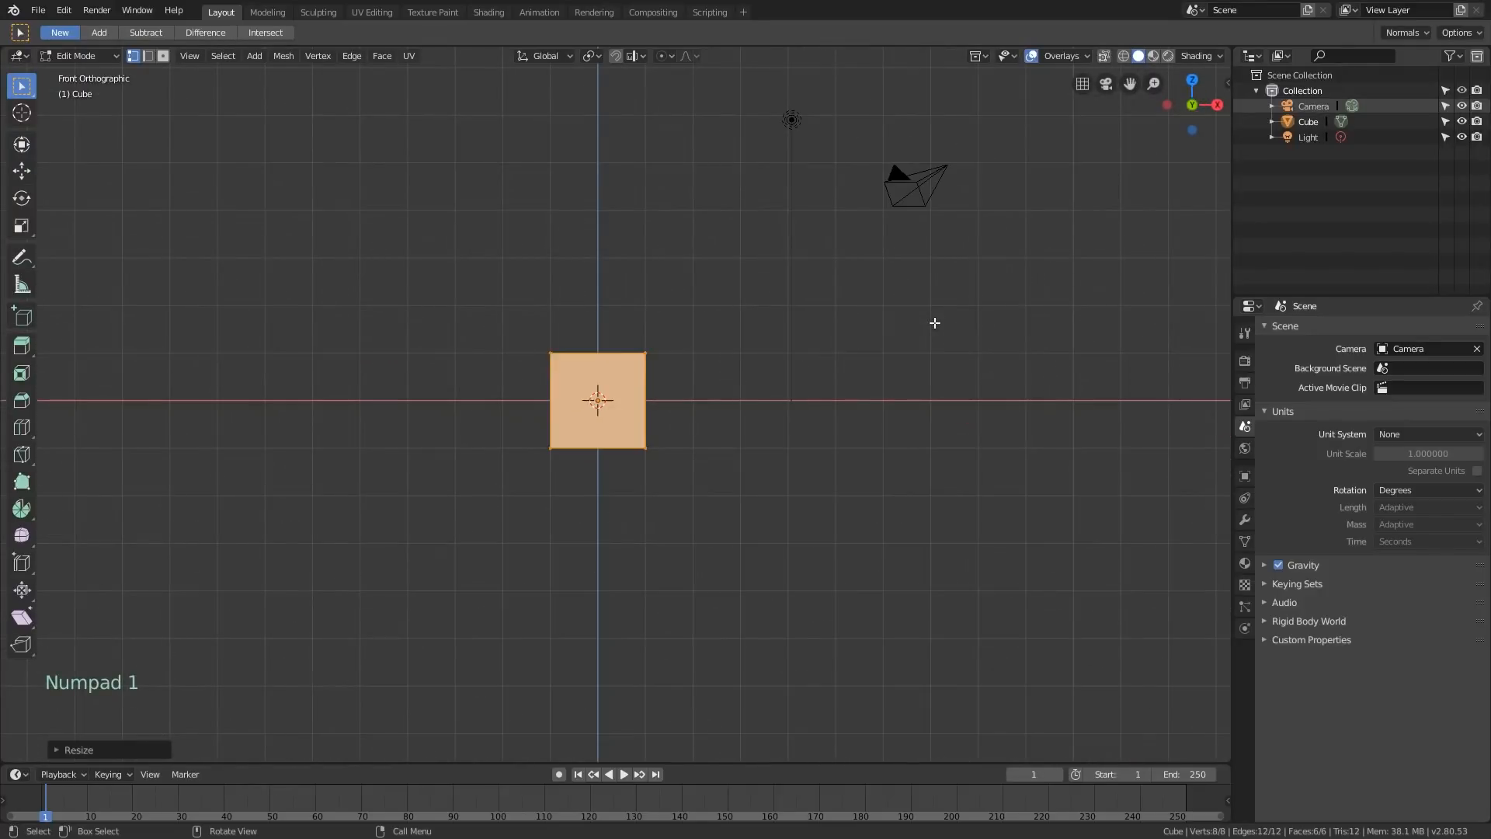
pyautogui.scroll(-1, 776, 345)
pyautogui.press('alt')
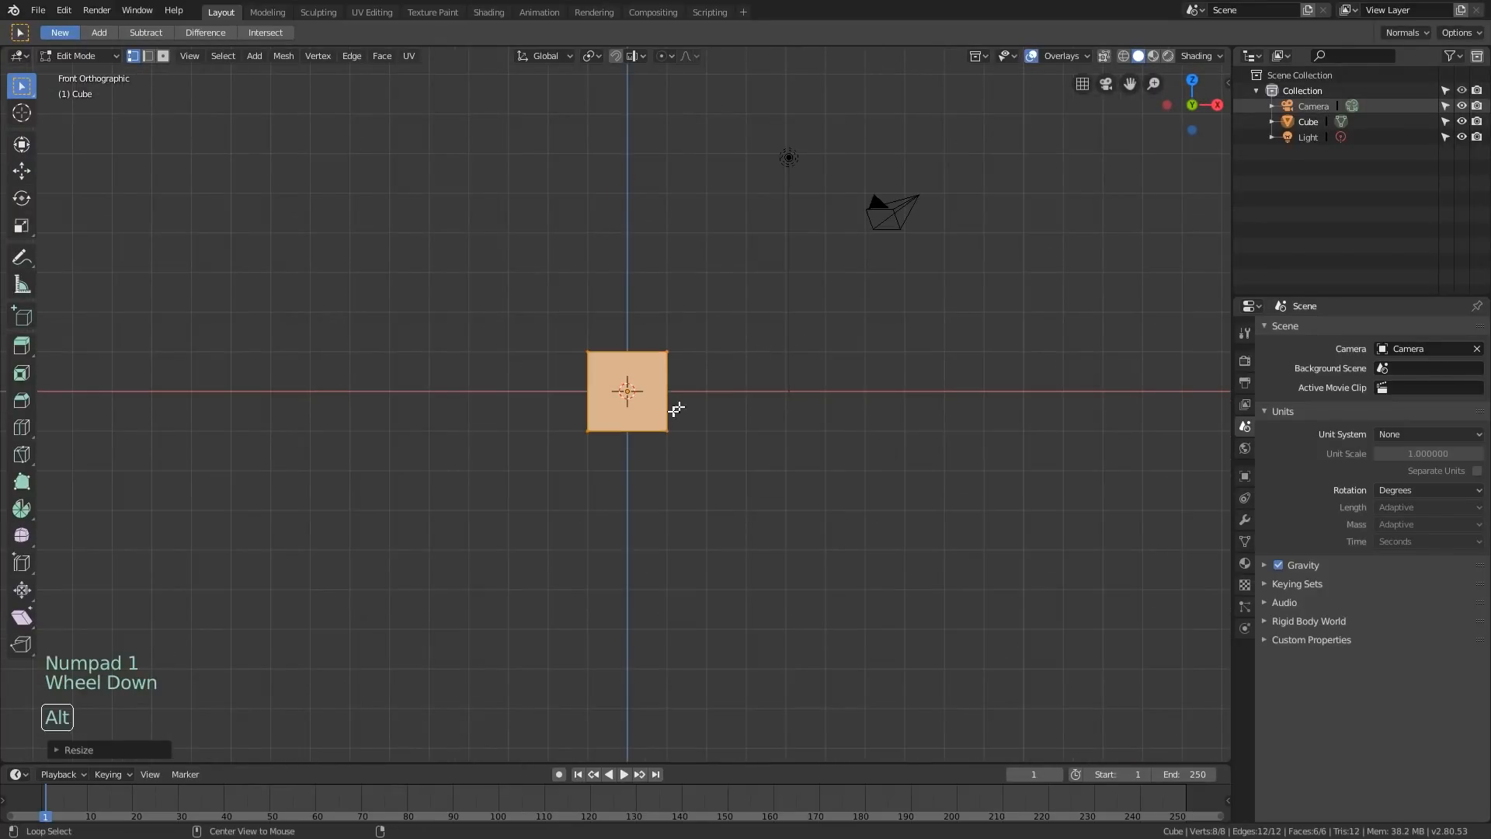
pyautogui.moveTo(676, 412); pyautogui.dragTo(691, 448, button='middle')
pyautogui.hotkey('alt', 'z')
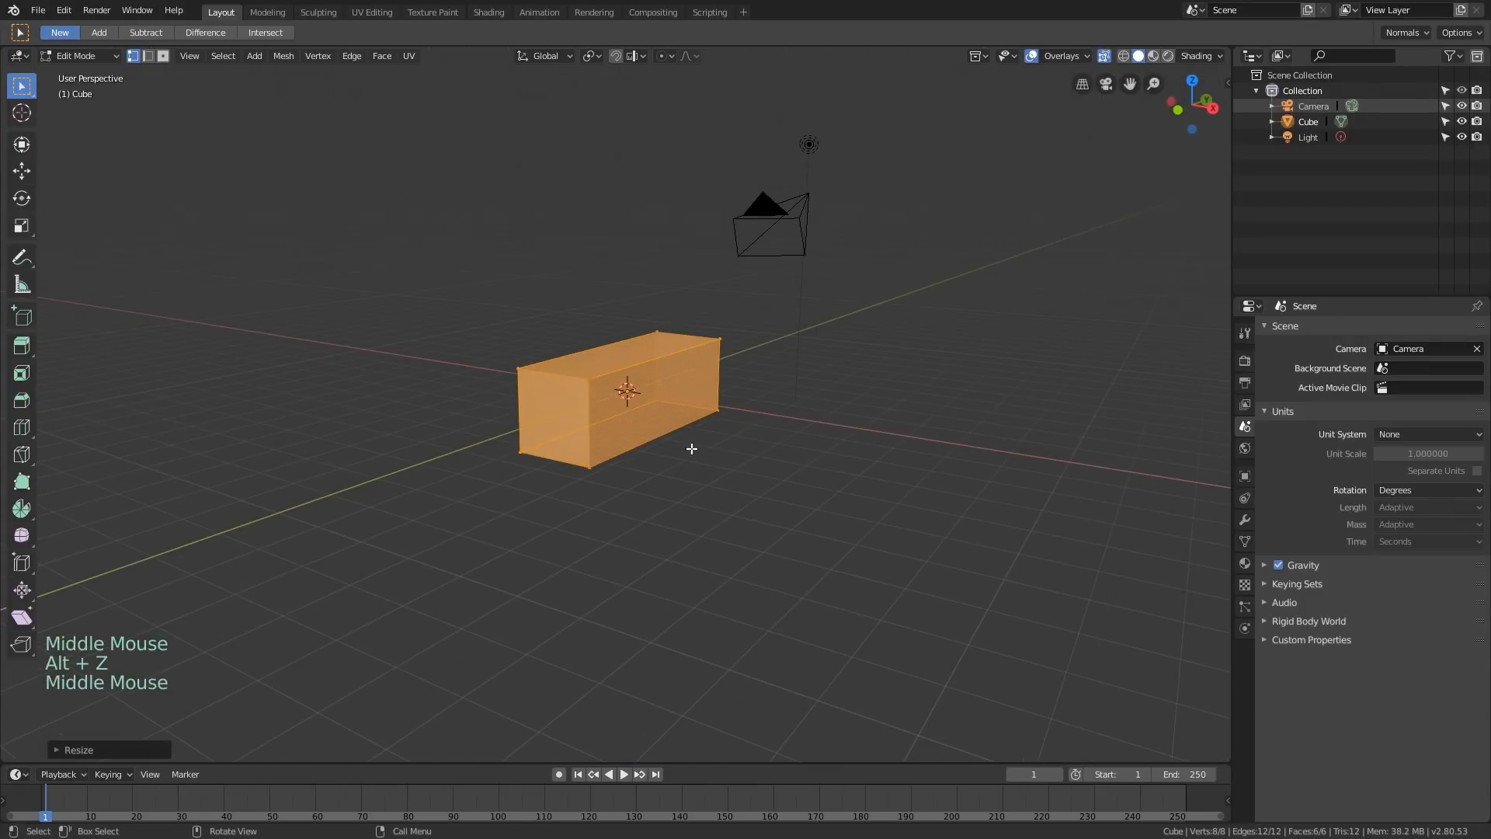
# In front view, move the block's bottom vertices straight up onto the X axis, and return to opaque Object Mode
pyautogui.press('KP_1')
pyautogui.hotkey('alt', 'a')
pyautogui.press('b')
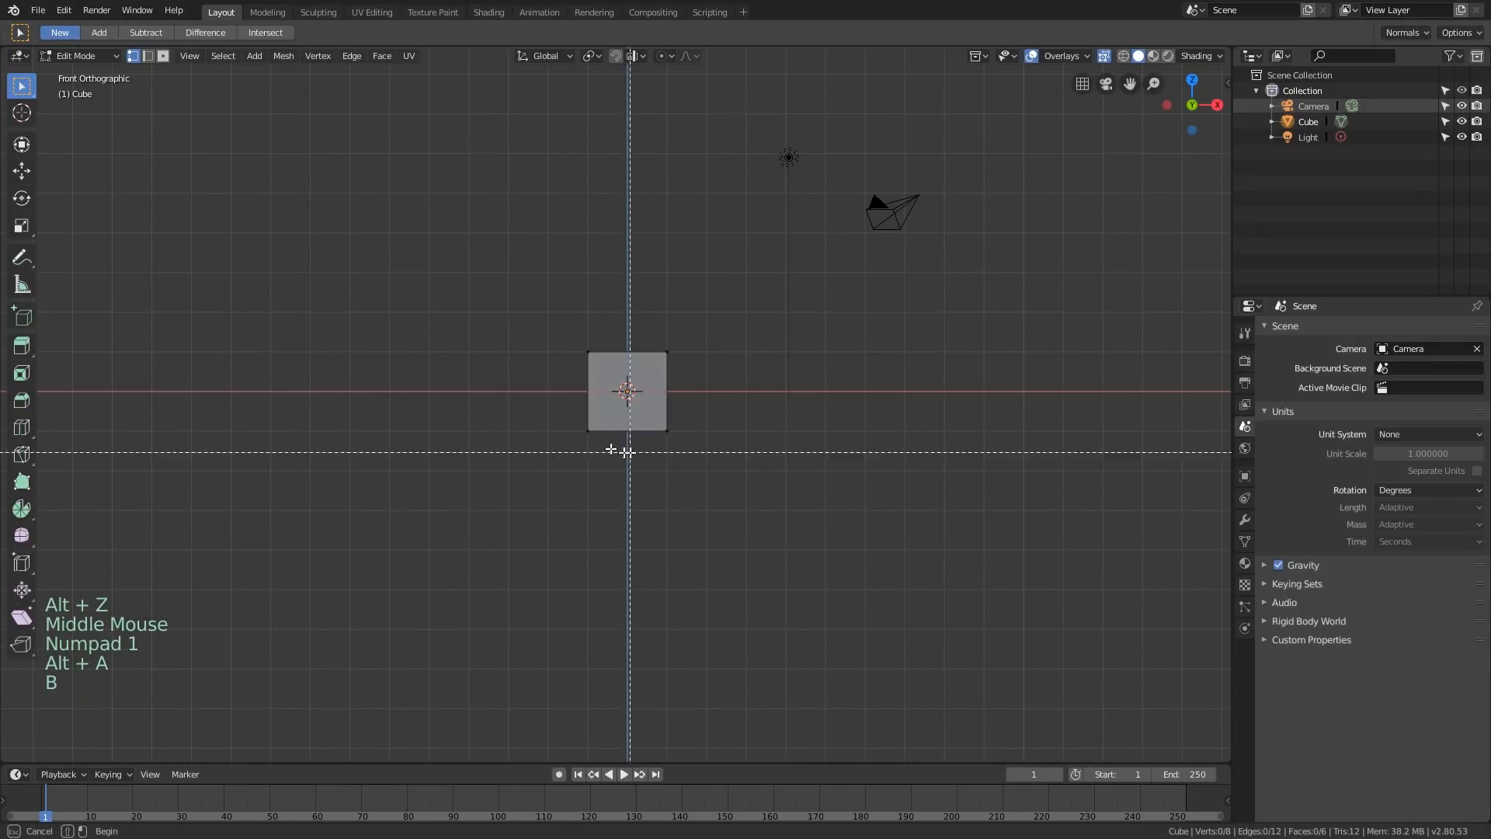
pyautogui.moveTo(562, 421); pyautogui.dragTo(699, 455)
pyautogui.scroll(1, 726, 393)
pyautogui.press('g')
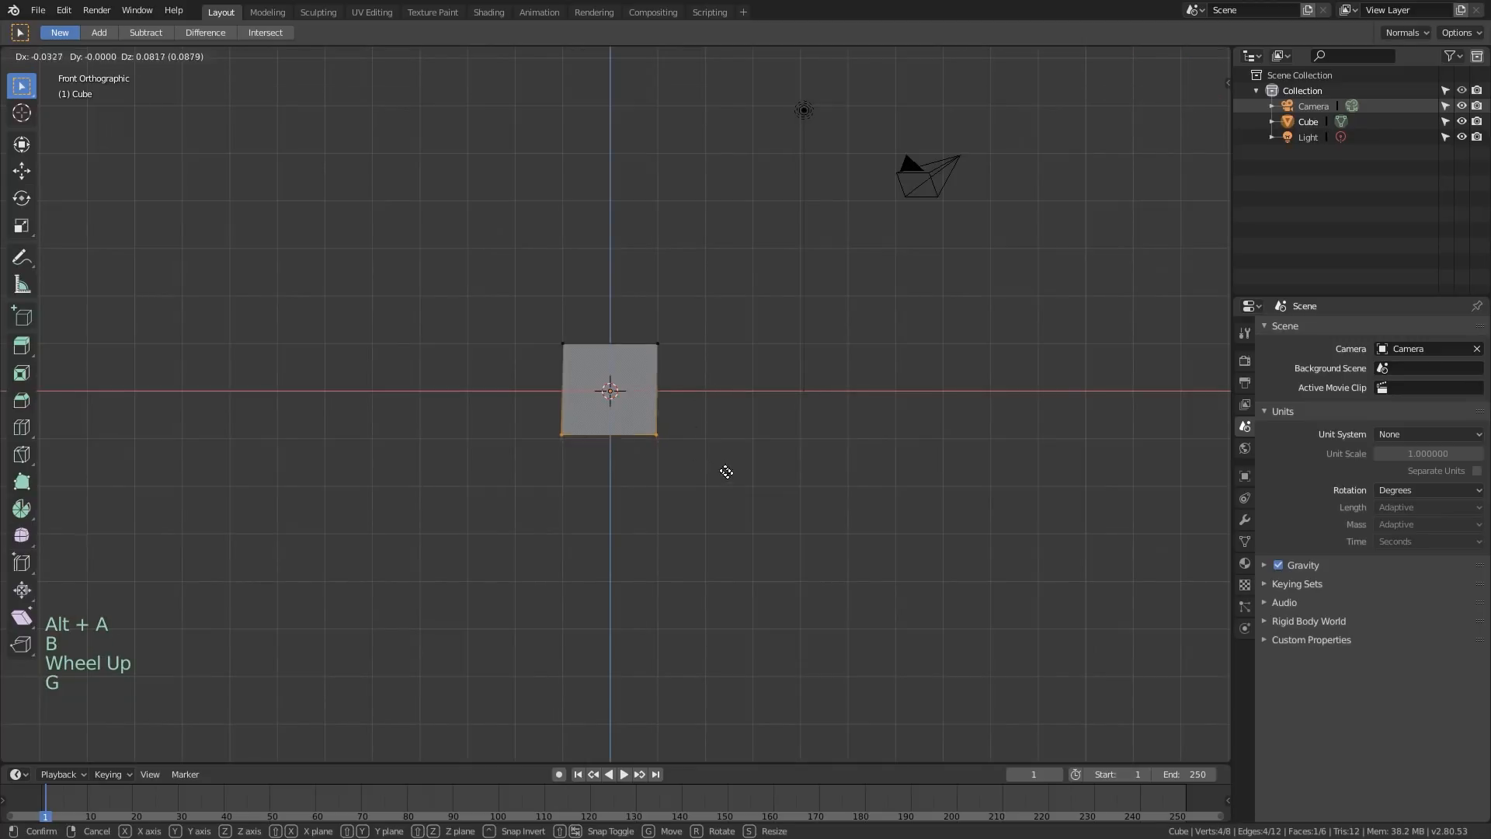
pyautogui.press('ctrl')
pyautogui.click(728, 431)
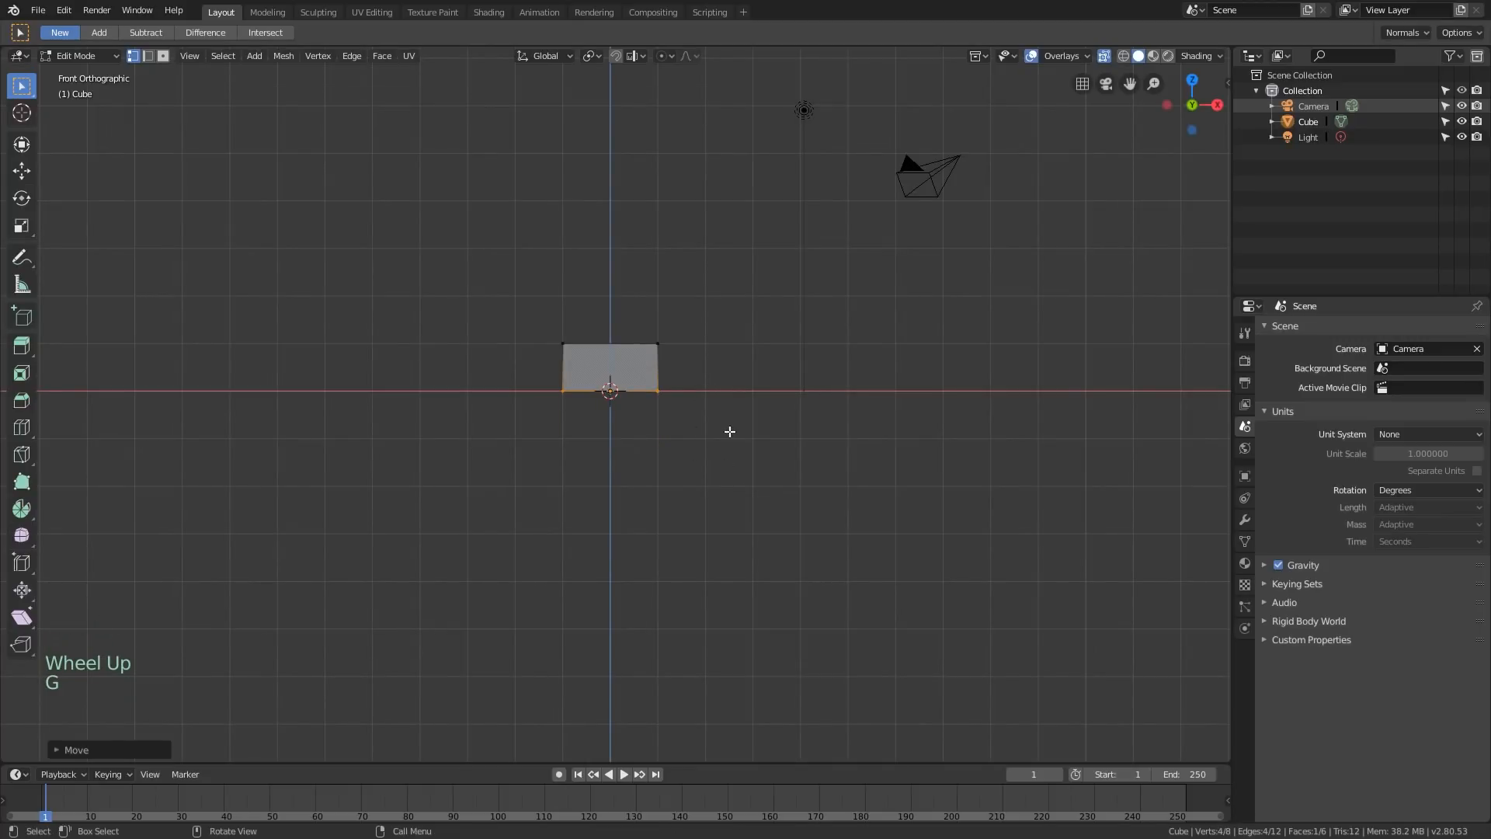
pyautogui.press('Tab')
pyautogui.moveTo(734, 428)
pyautogui.mouseDown(button='middle')
pyautogui.moveTo(641, 458)
pyautogui.moveTo(802, 469)
pyautogui.moveTo(599, 463)
pyautogui.moveTo(721, 439)
pyautogui.mouseUp(button='middle')
pyautogui.hotkey('alt', 'z')
pyautogui.press('KP_1')
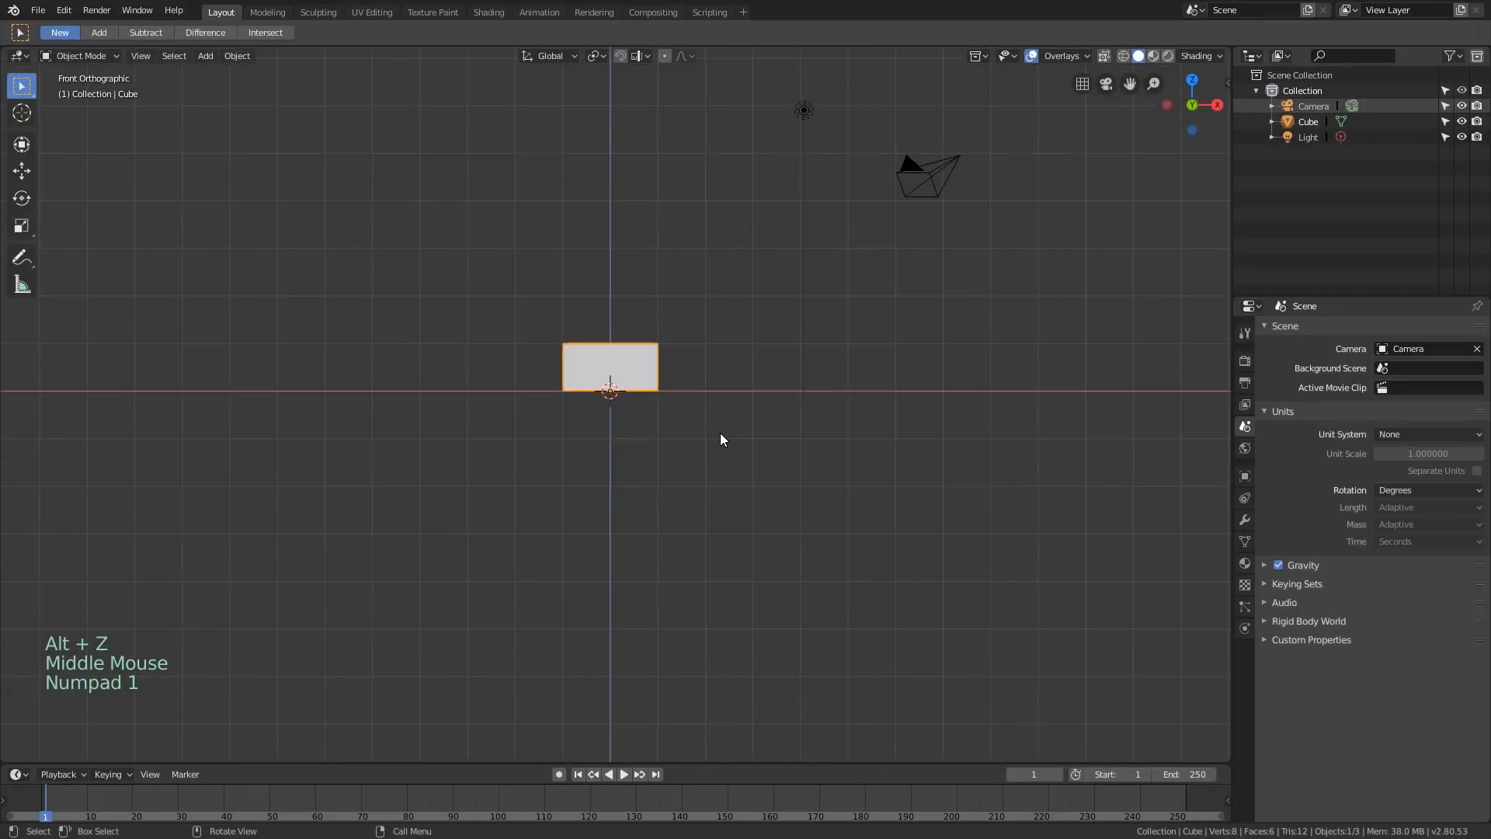
# Cut three evenly spaced horizontal edge loops around the block in X-ray Edit Mode, leaving them unslid
pyautogui.scroll(2, 699, 408)
pyautogui.hotkey('alt', 'z')
pyautogui.press('Tab')
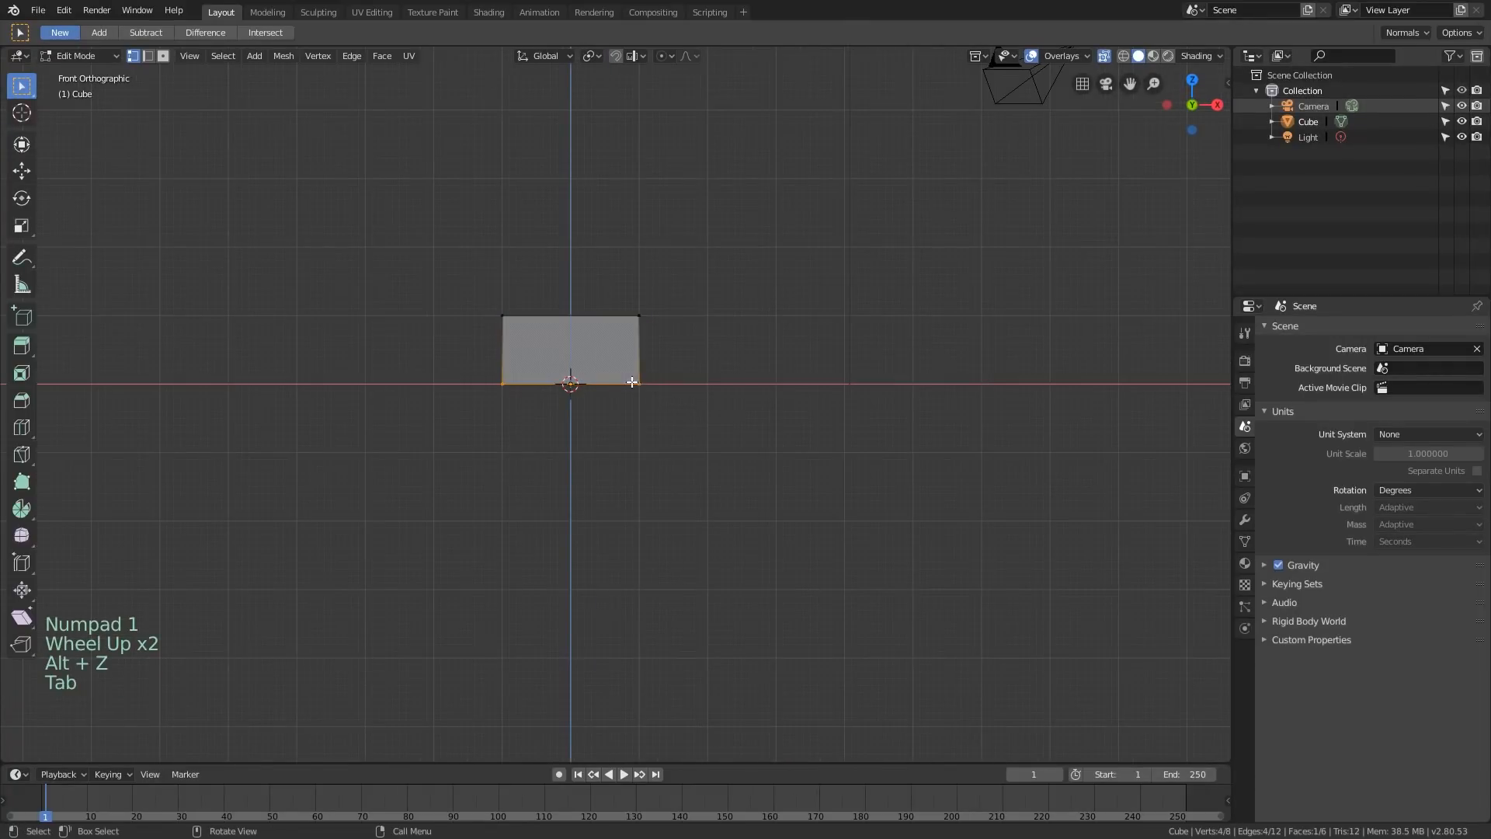
pyautogui.keyDown('shift'); pyautogui.moveTo(585, 354); pyautogui.dragTo(588, 394, button='middle'); pyautogui.keyUp('shift')
pyautogui.scroll(1, 588, 397)
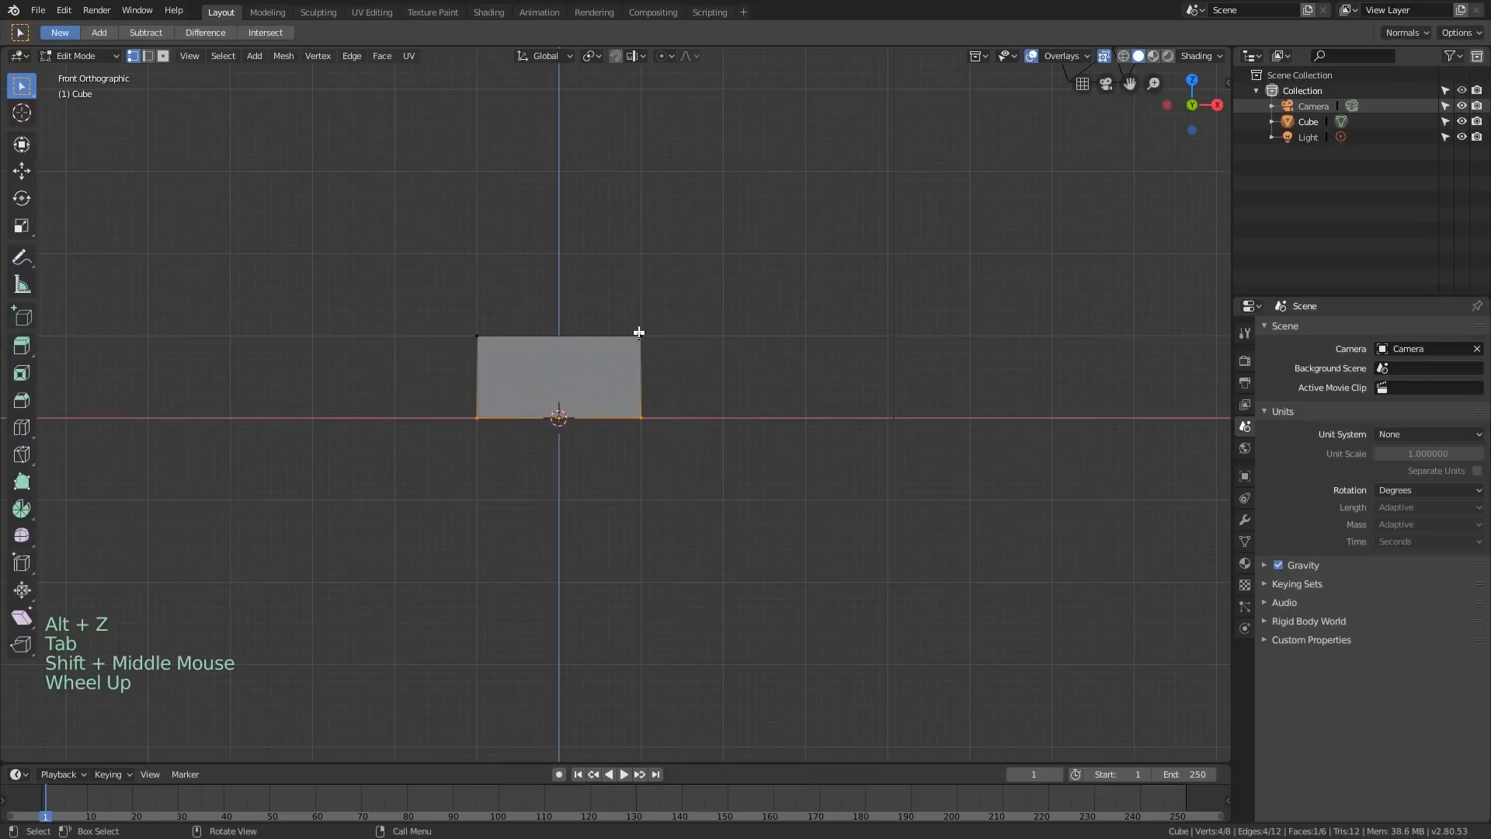
pyautogui.scroll(1, 639, 332)
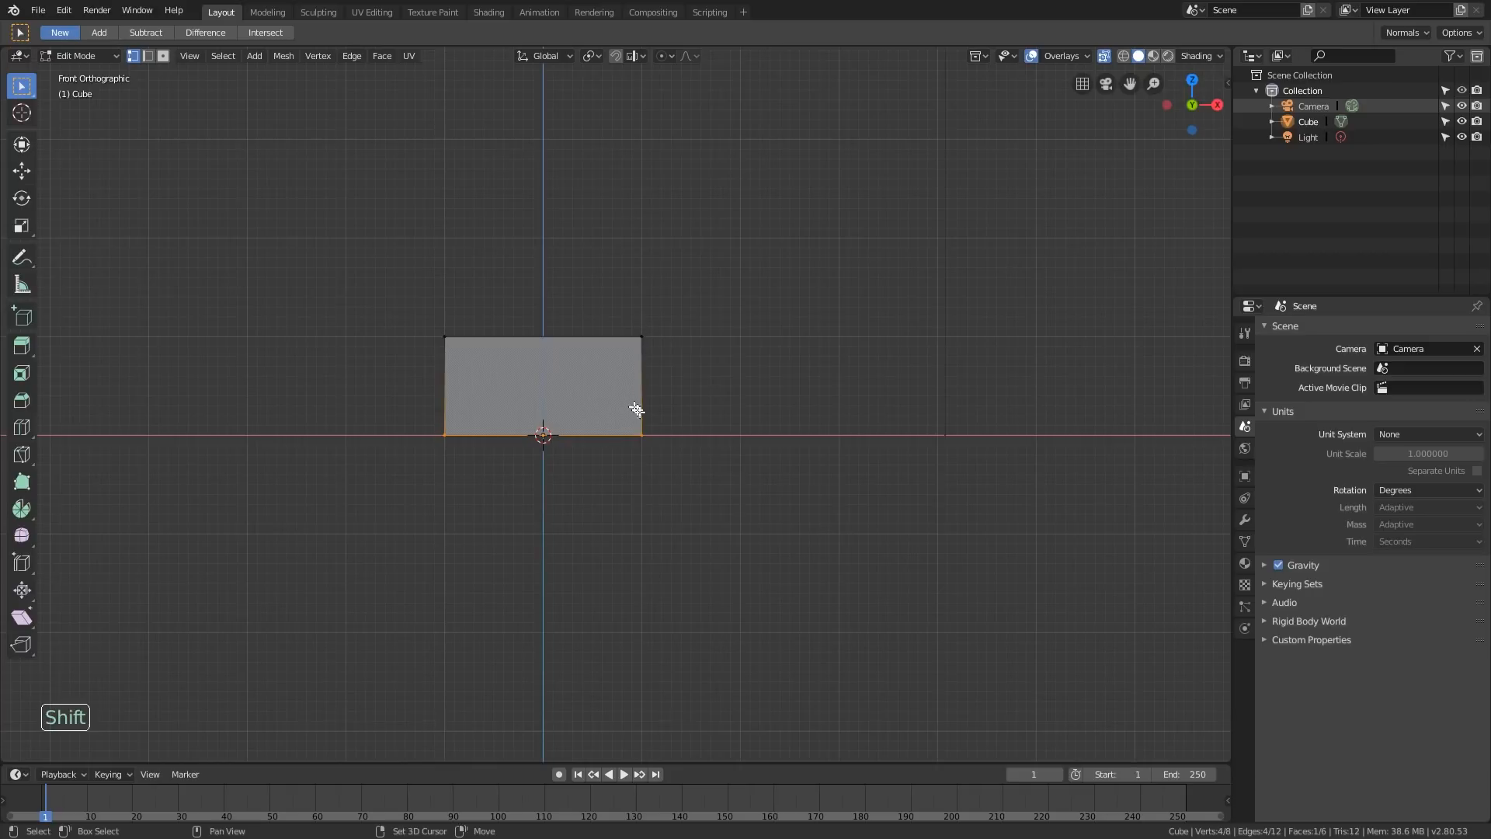
pyautogui.keyDown('shift'); pyautogui.moveTo(632, 406); pyautogui.dragTo(609, 389, button='middle'); pyautogui.keyUp('shift')
pyautogui.hotkey('ctrl', 'r')
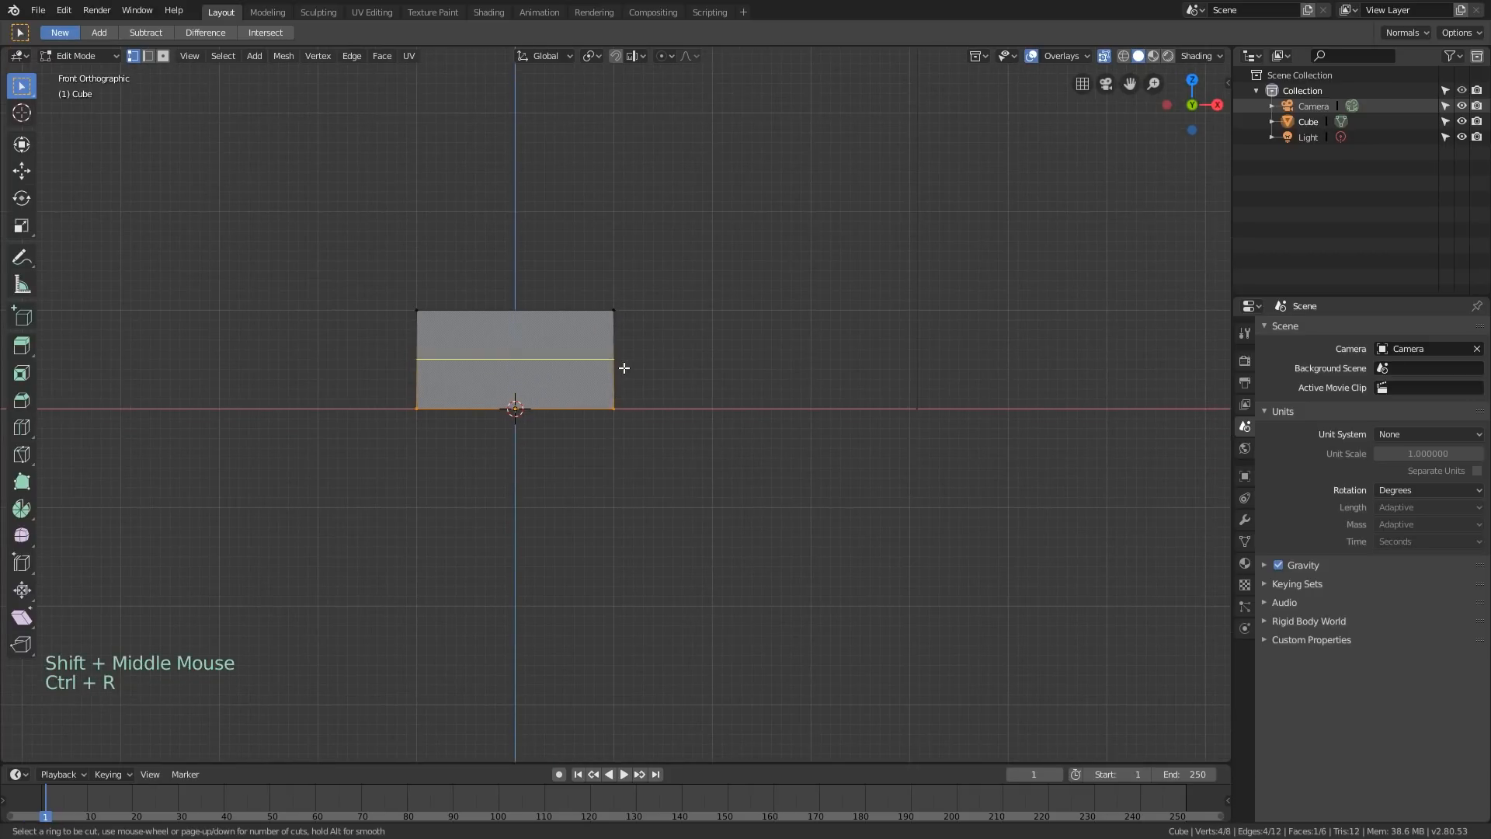
pyautogui.scroll(2, 625, 368)
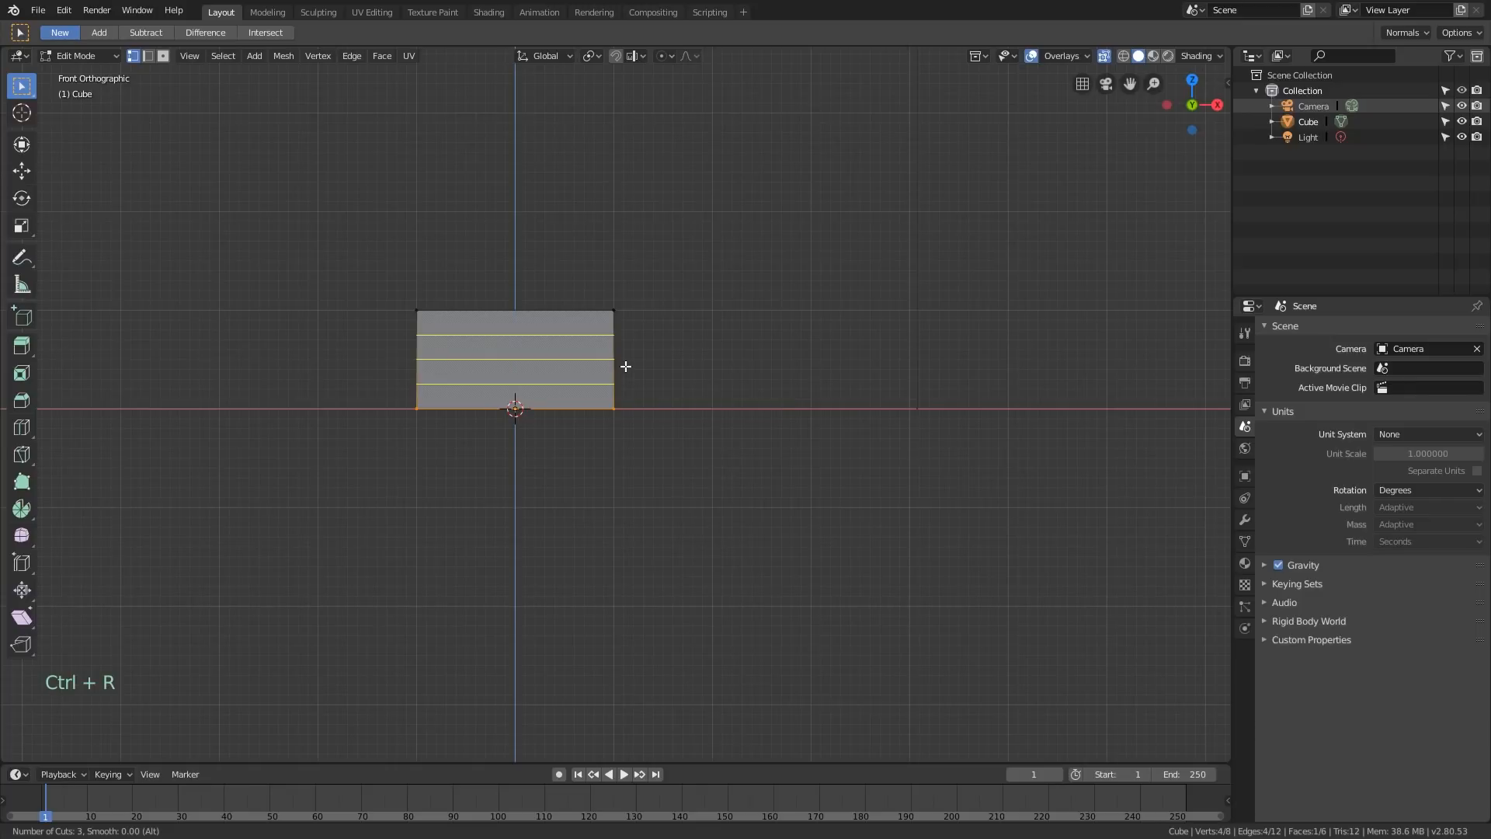
pyautogui.click(626, 366)
pyautogui.rightClick(647, 350)
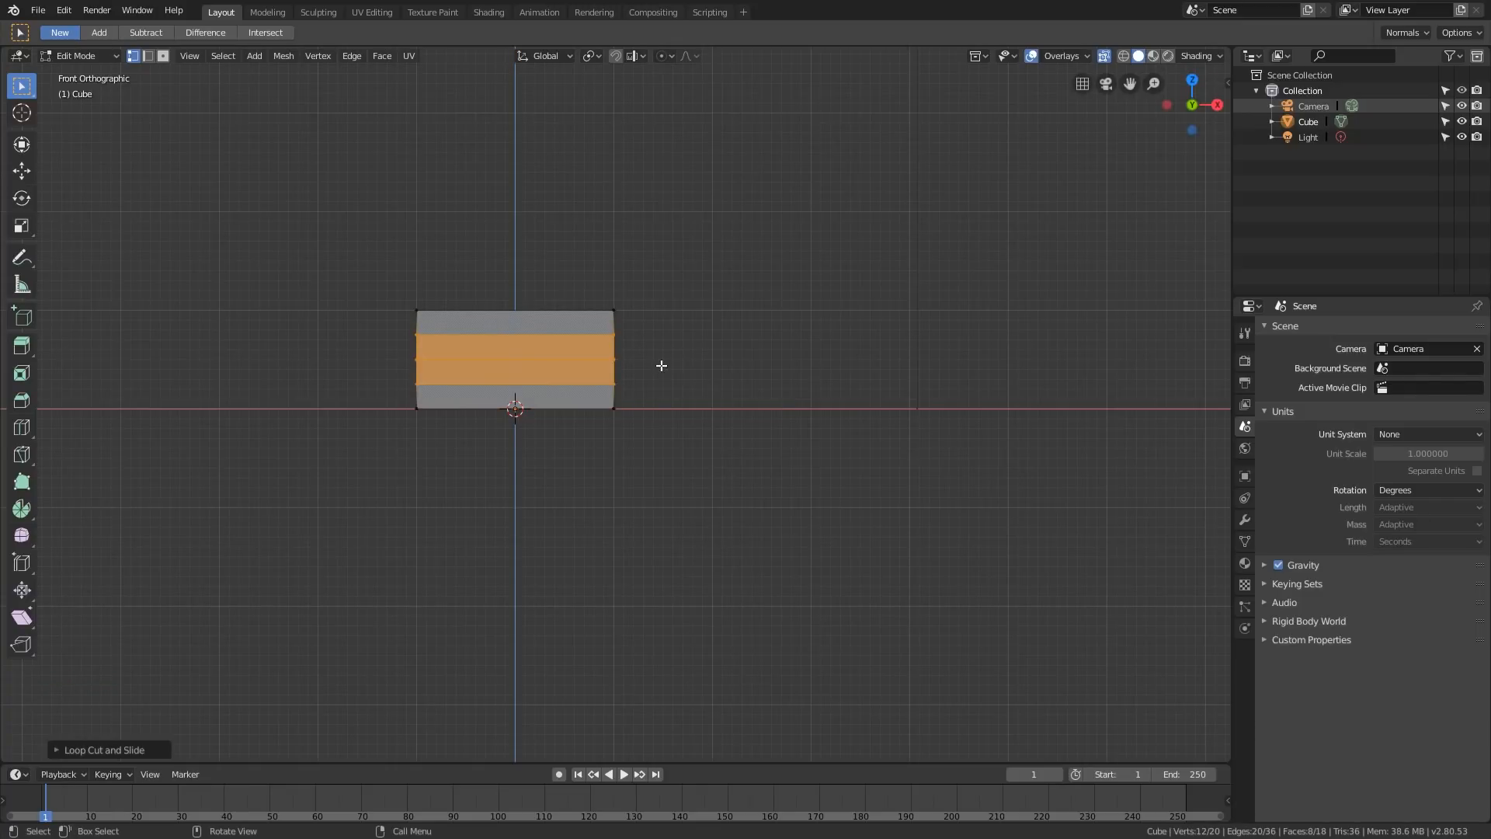
# In front view, move the block's bottom edge on the positive X side inward along X by about 0.3
pyautogui.moveTo(616, 360); pyautogui.dragTo(575, 369, button='middle')
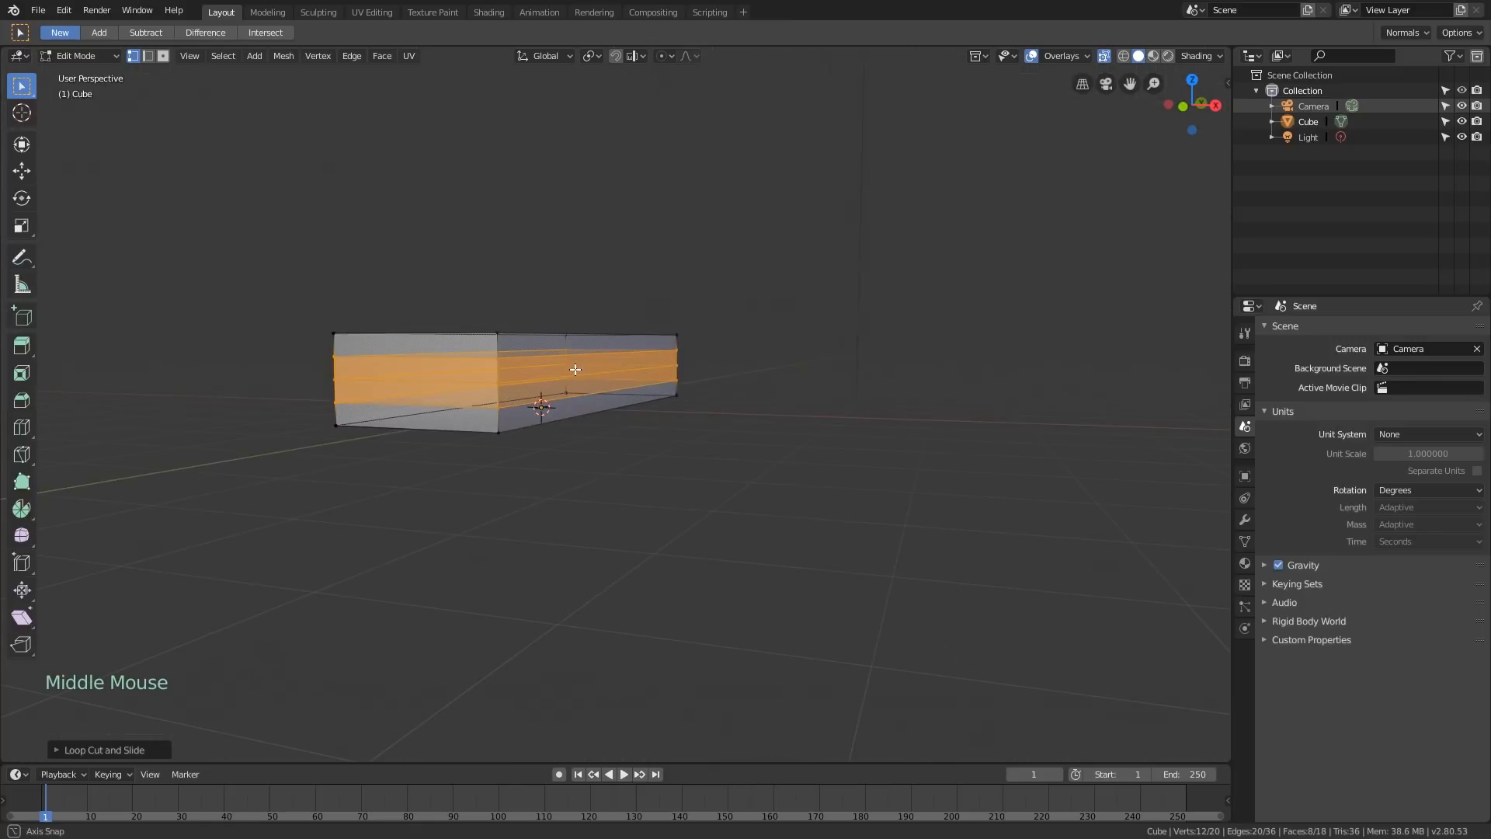
pyautogui.press('KP_1')
pyautogui.hotkey('alt', 'a')
pyautogui.press('c')
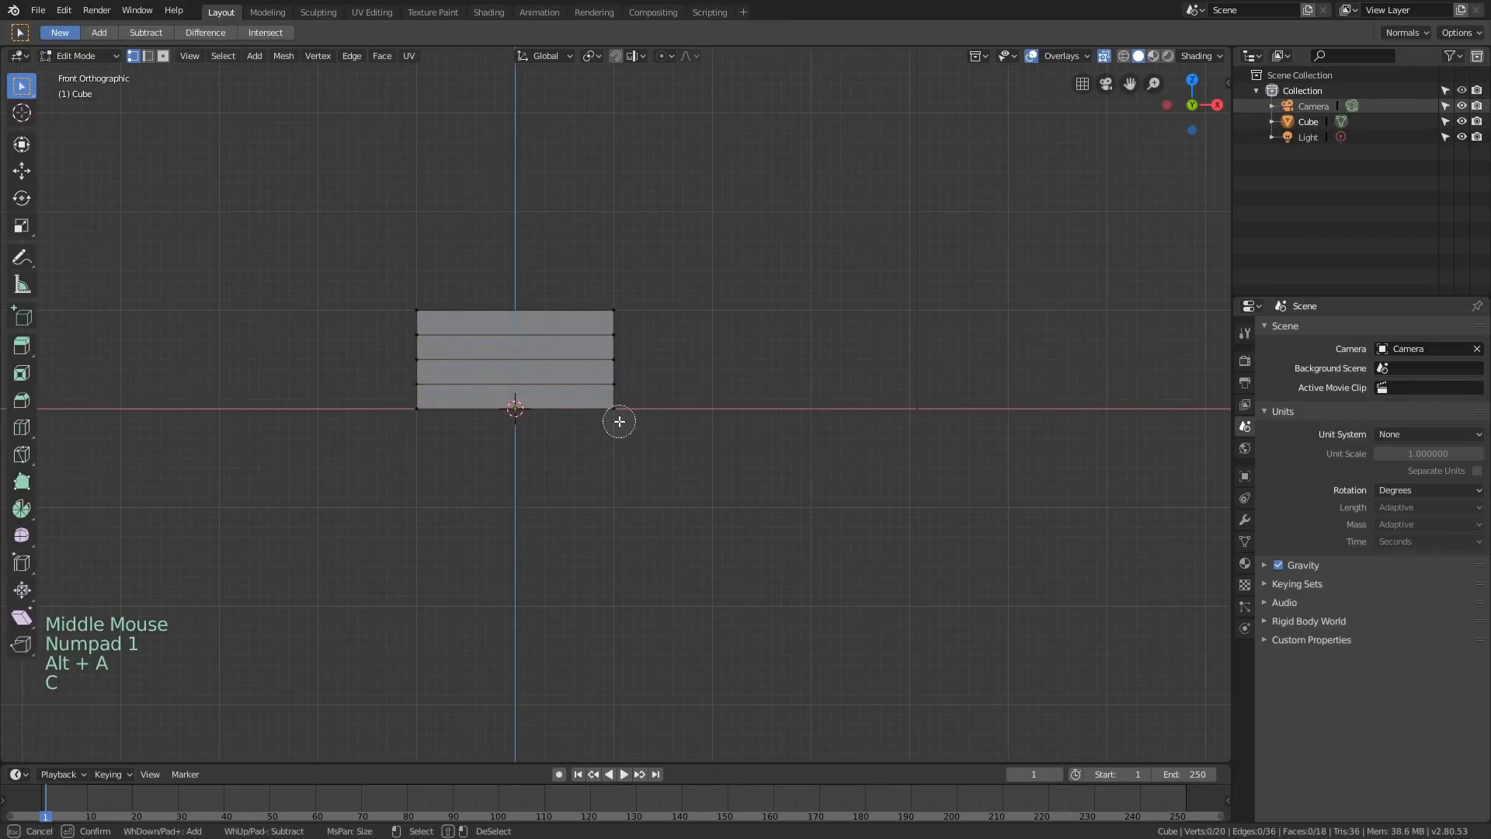
pyautogui.click(620, 410)
pyautogui.rightClick(662, 411)
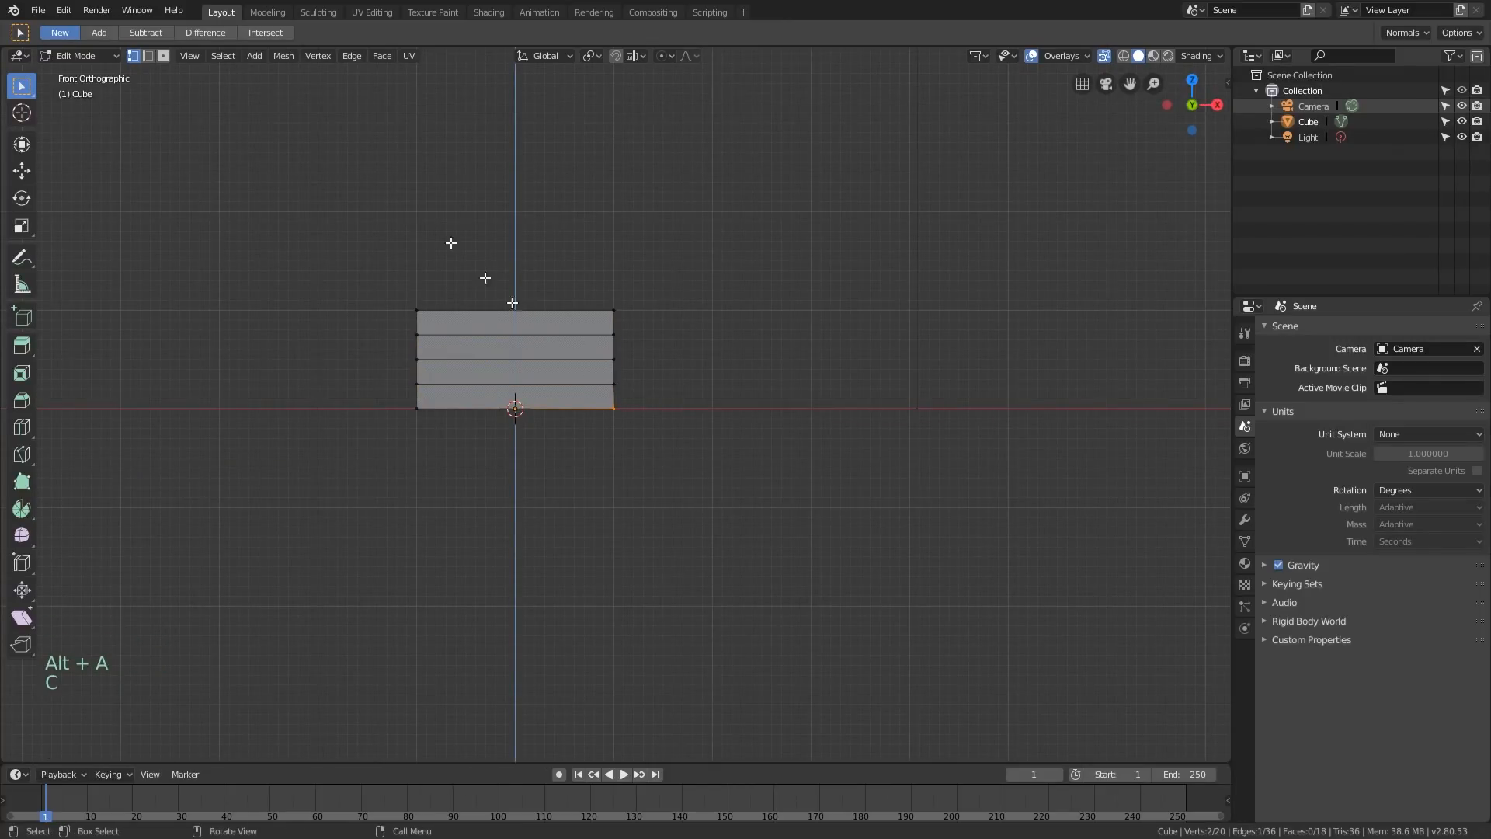
pyautogui.click(21, 171)
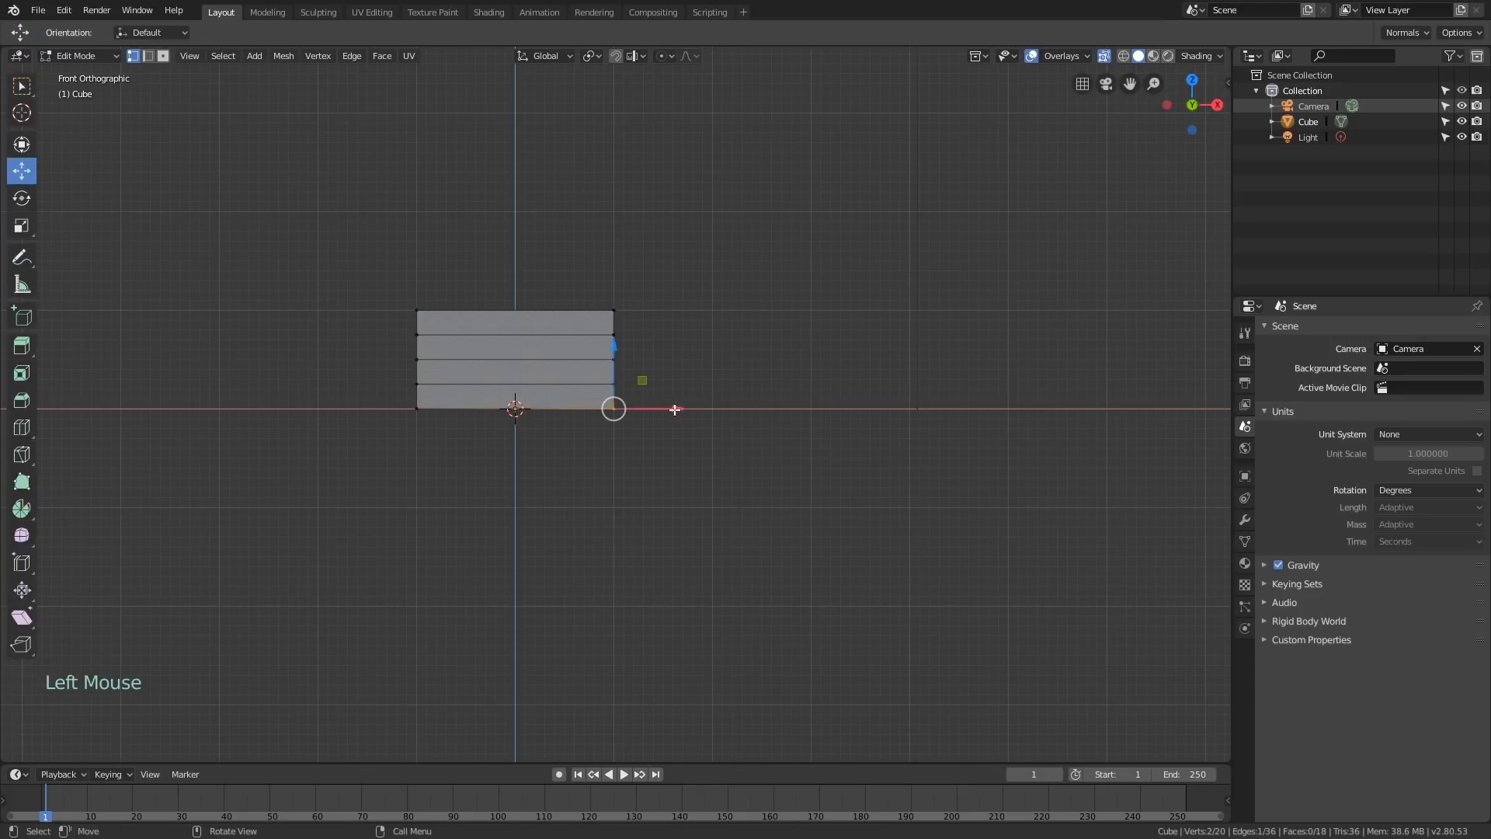
pyautogui.moveTo(675, 410); pyautogui.dragTo(661, 417)
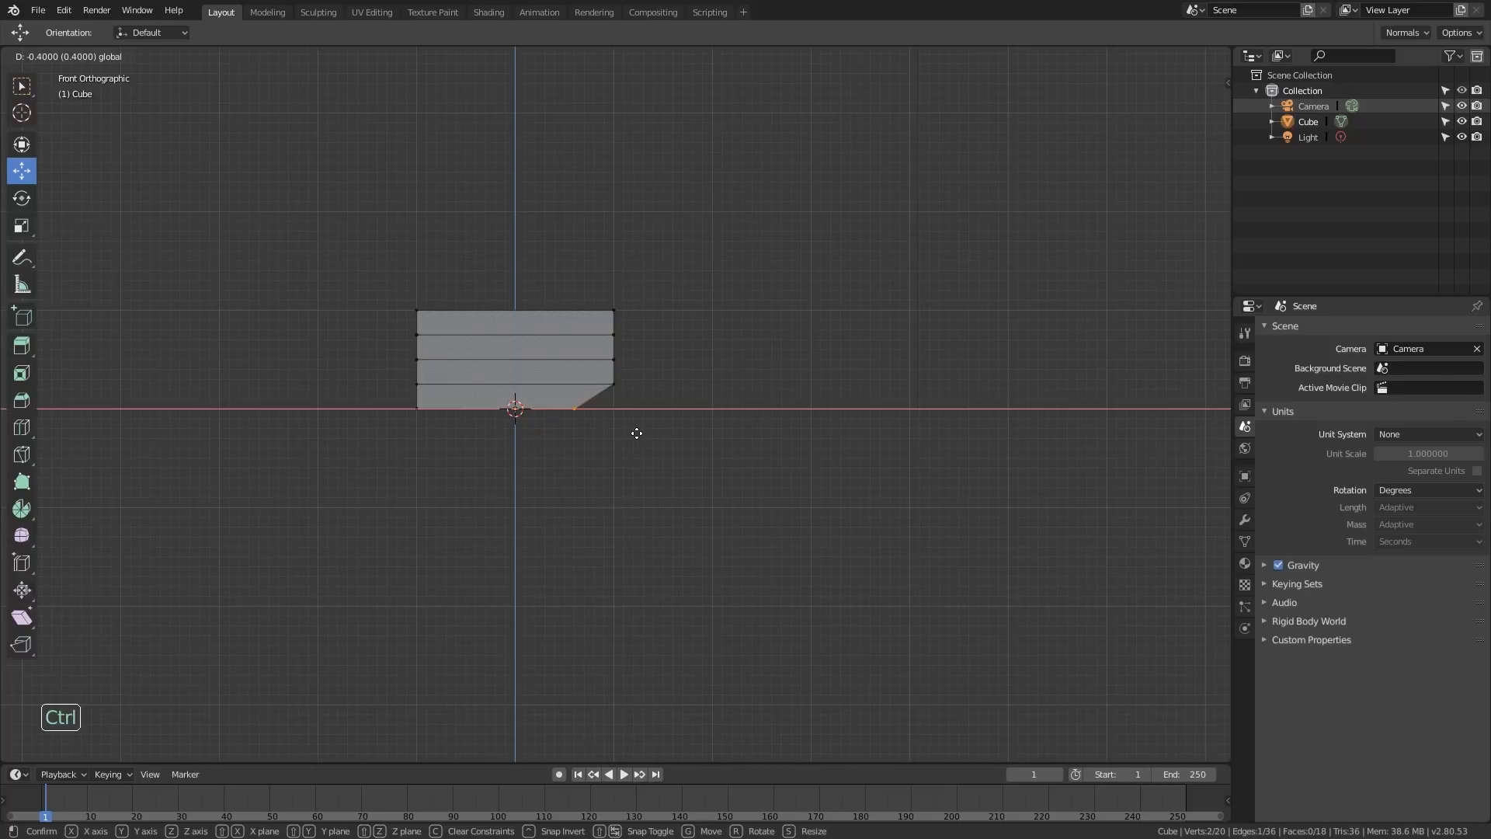
pyautogui.keyDown('ctrl'); pyautogui.moveTo(643, 433); pyautogui.dragTo(642, 380); pyautogui.keyUp('ctrl')
# Move the lowest loop-cut edge on the same side slightly inward along X to continue the curve
pyautogui.hotkey('alt', 'a')
pyautogui.press('c')
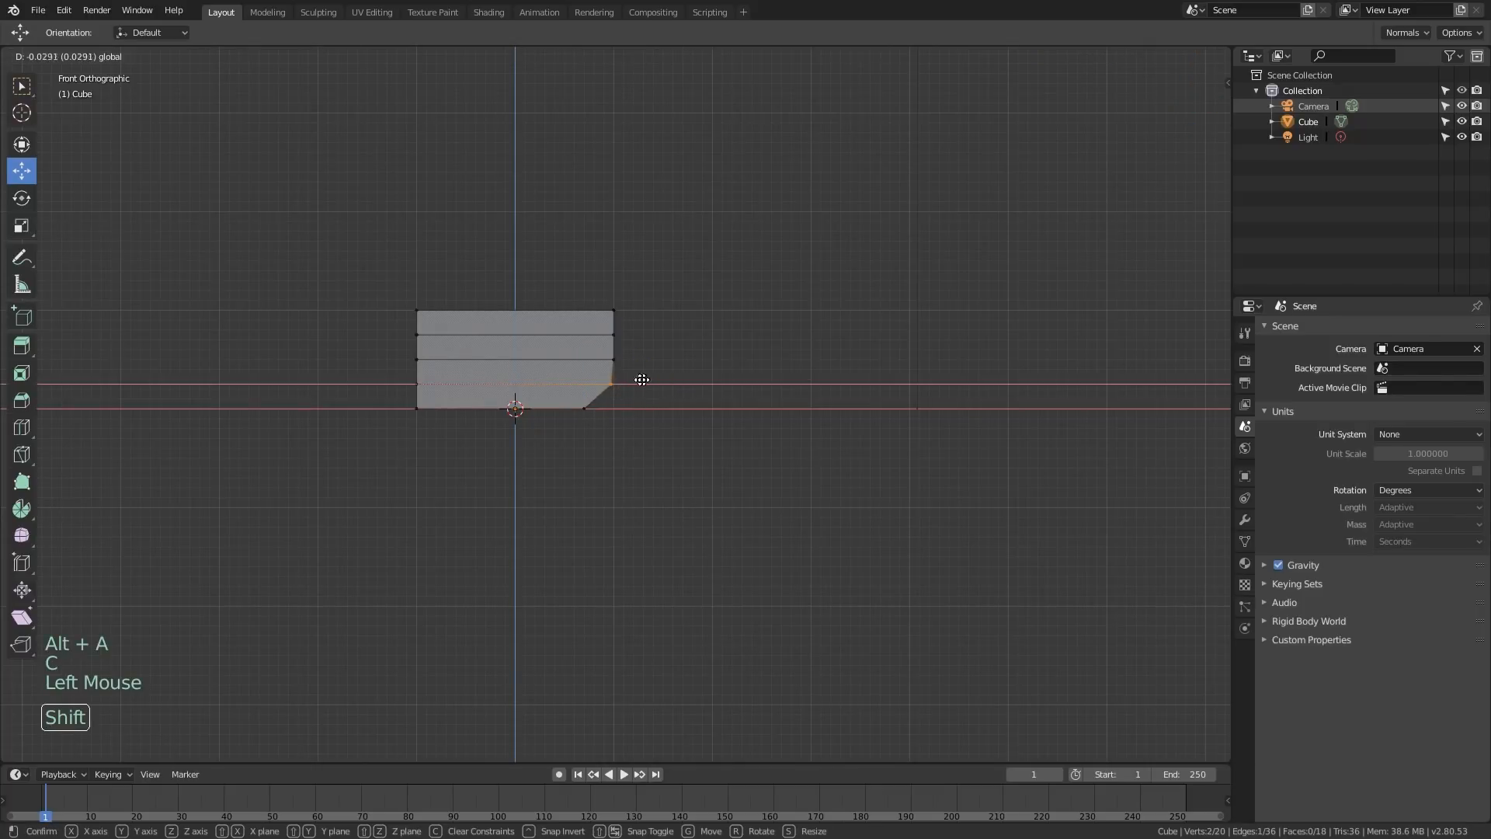
pyautogui.hotkey('alt', 'a')
pyautogui.keyDown('shift'); pyautogui.moveTo(539, 382); pyautogui.dragTo(565, 350); pyautogui.keyUp('shift')
# Move the middle loop-cut edge on the same side inward along X by a smaller amount
pyautogui.press('c')
pyautogui.click(612, 356)
pyautogui.scroll(-5, 613, 358)
pyautogui.scroll(8, 616, 358)
pyautogui.hotkey('alt', 'a')
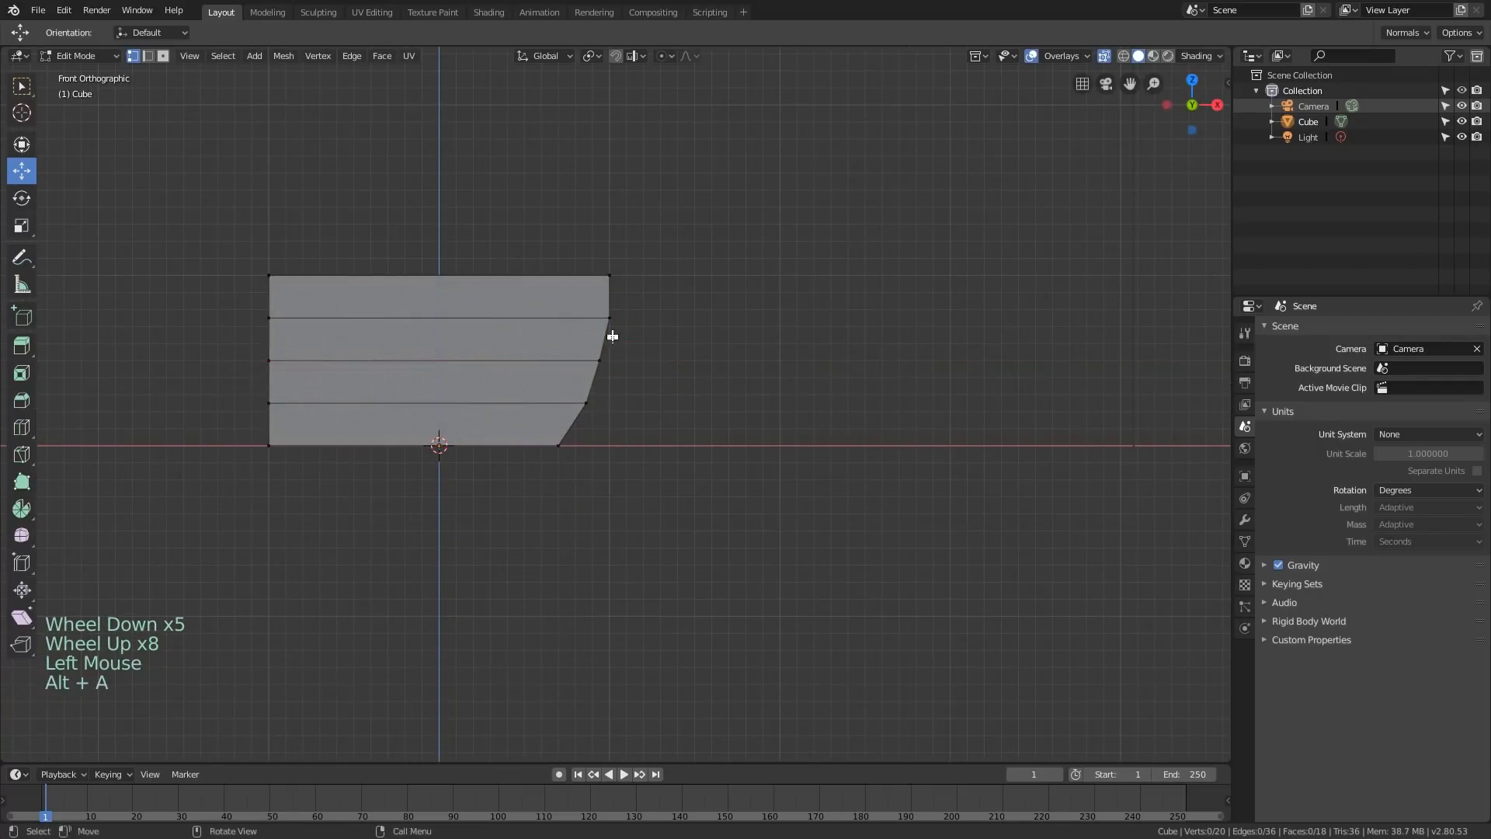
# Nudge the uppermost loop-cut edge on that side inward to complete the curve, and return to Object Mode without X-ray
pyautogui.press('c')
pyautogui.click(610, 320)
pyautogui.keyDown('shift'); pyautogui.moveTo(671, 320); pyautogui.dragTo(644, 319); pyautogui.keyUp('shift')
pyautogui.press('Tab')
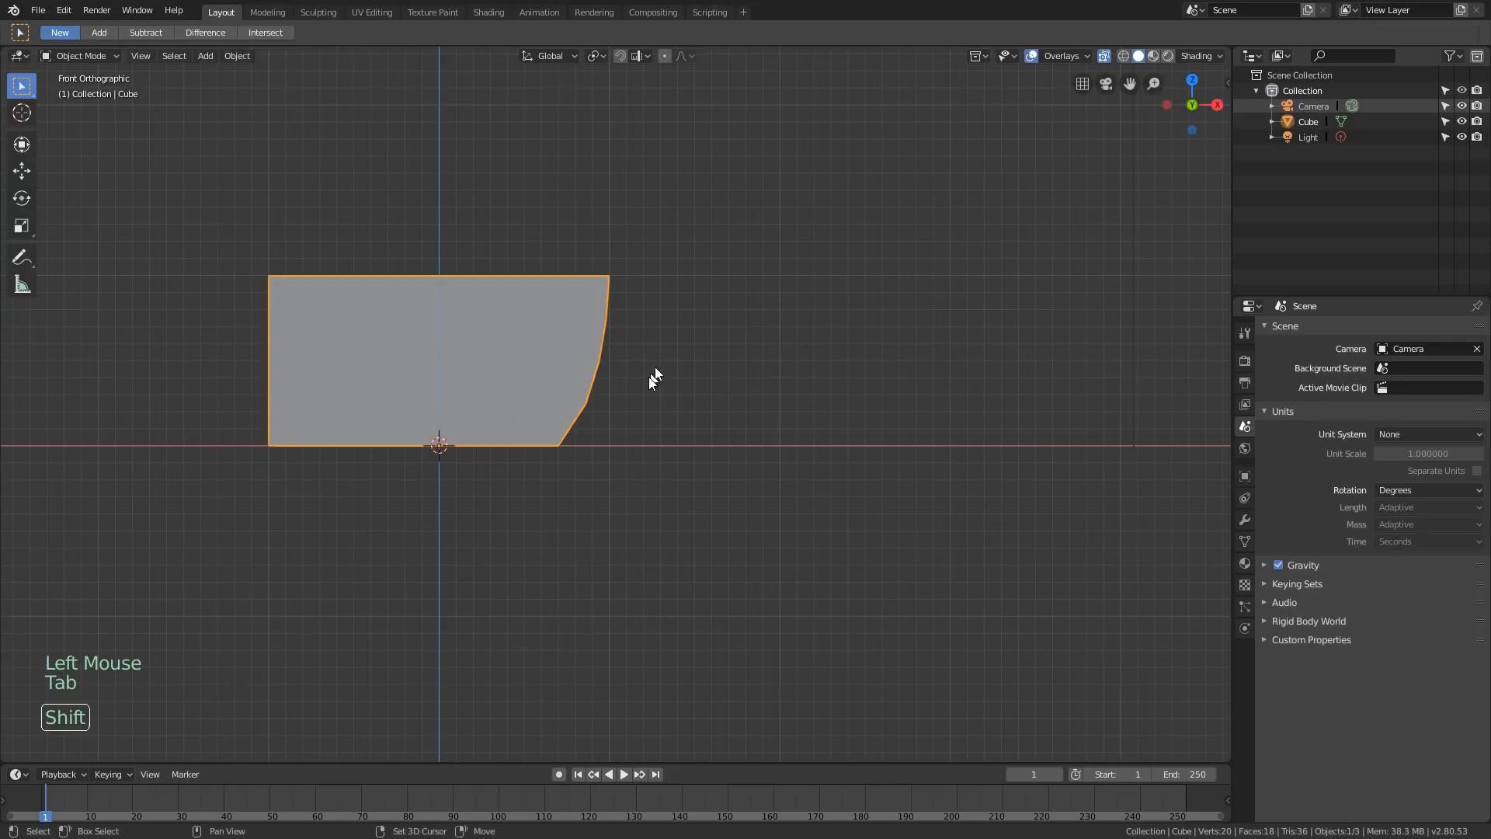
pyautogui.keyDown('shift'); pyautogui.scroll(-1, 649, 376); pyautogui.keyUp('shift')
pyautogui.keyDown('shift'); pyautogui.moveTo(649, 376); pyautogui.dragTo(683, 374, button='middle'); pyautogui.keyUp('shift')
pyautogui.scroll(-1, 683, 374)
pyautogui.moveTo(684, 375); pyautogui.dragTo(658, 412, button='middle')
pyautogui.scroll(-1, 622, 407)
pyautogui.hotkey('alt', 'z')
pyautogui.moveTo(792, 422); pyautogui.dragTo(992, 466, button='middle')
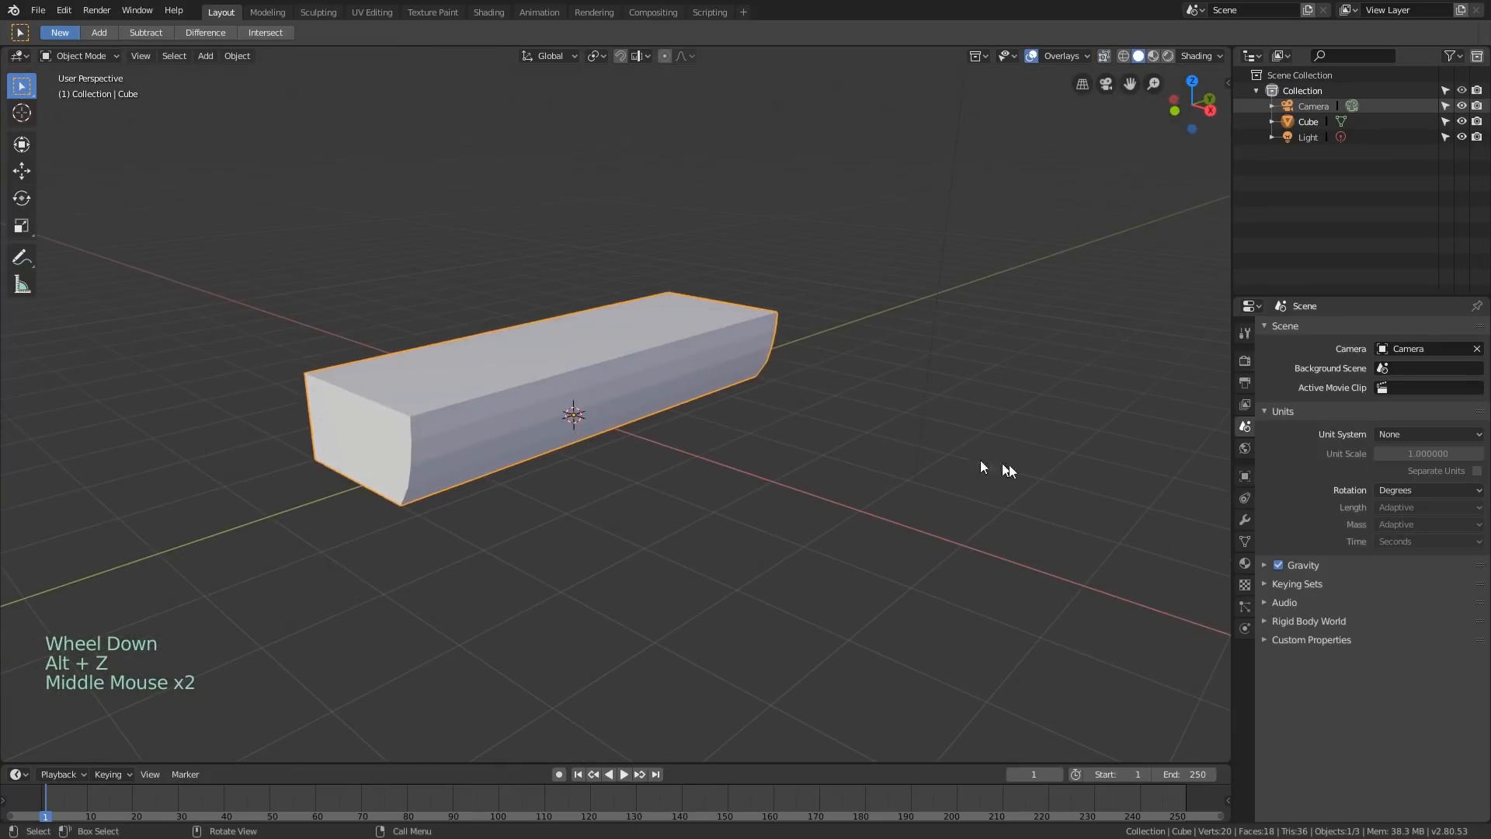
# Add a Bevel modifier to the block with a width of 0.0380
pyautogui.click(1244, 517)
pyautogui.click(1328, 330)
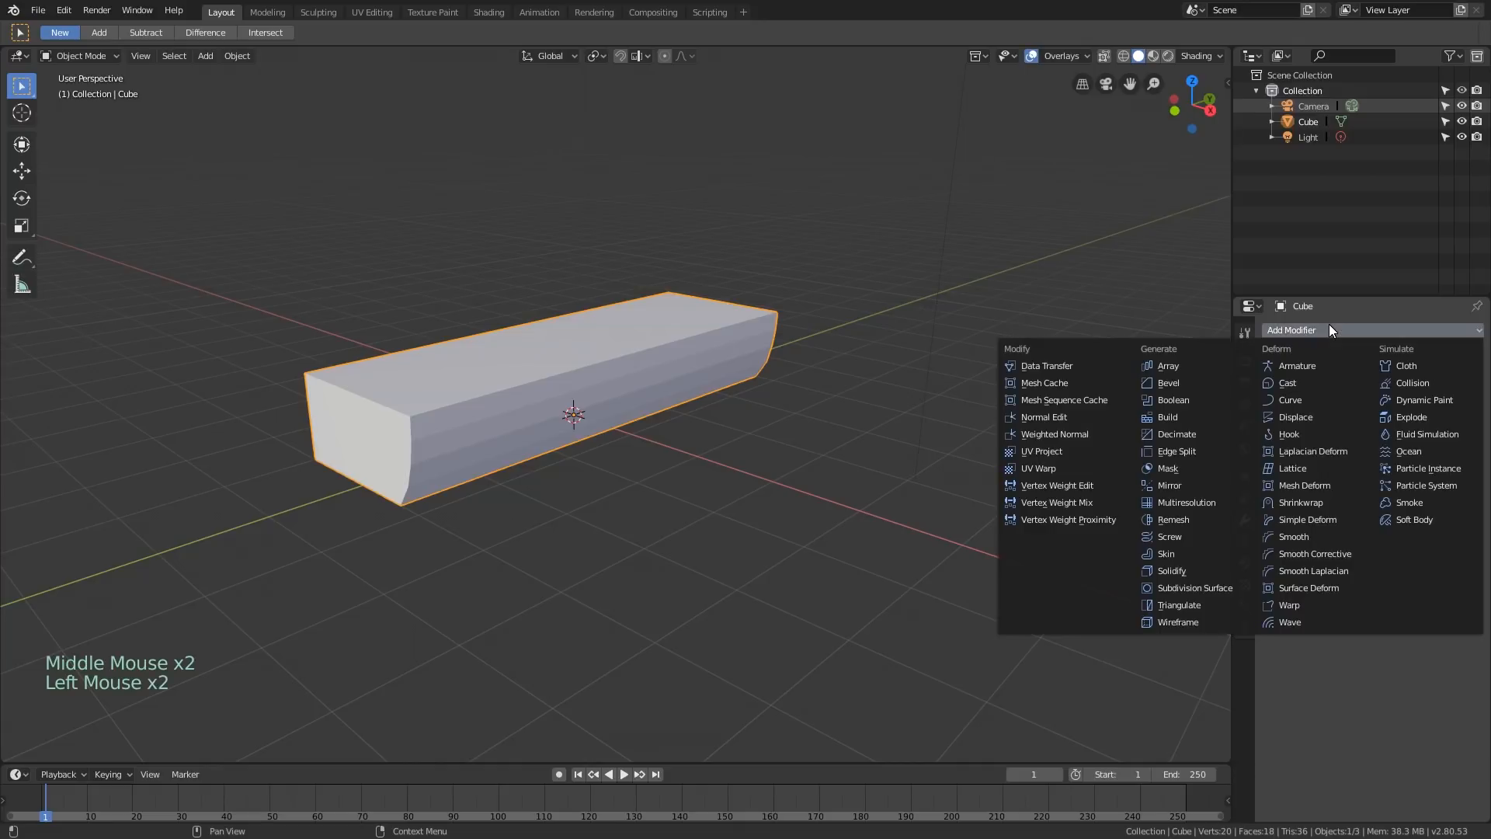
pyautogui.click(1190, 383)
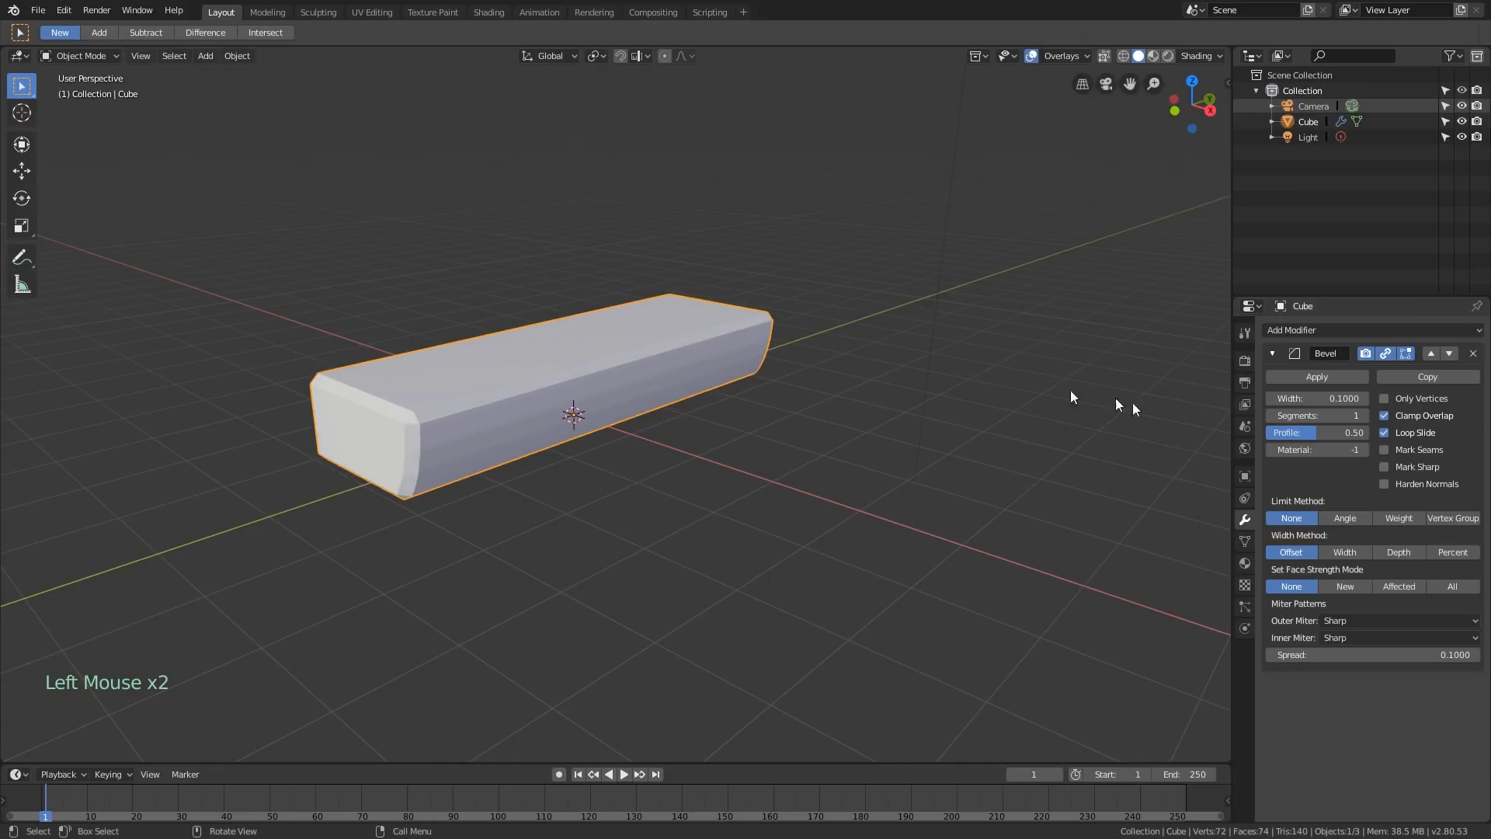
pyautogui.moveTo(1318, 397)
pyautogui.mouseDown()
pyautogui.moveTo(1270, 398)
pyautogui.moveTo(1289, 398)
pyautogui.mouseUp()
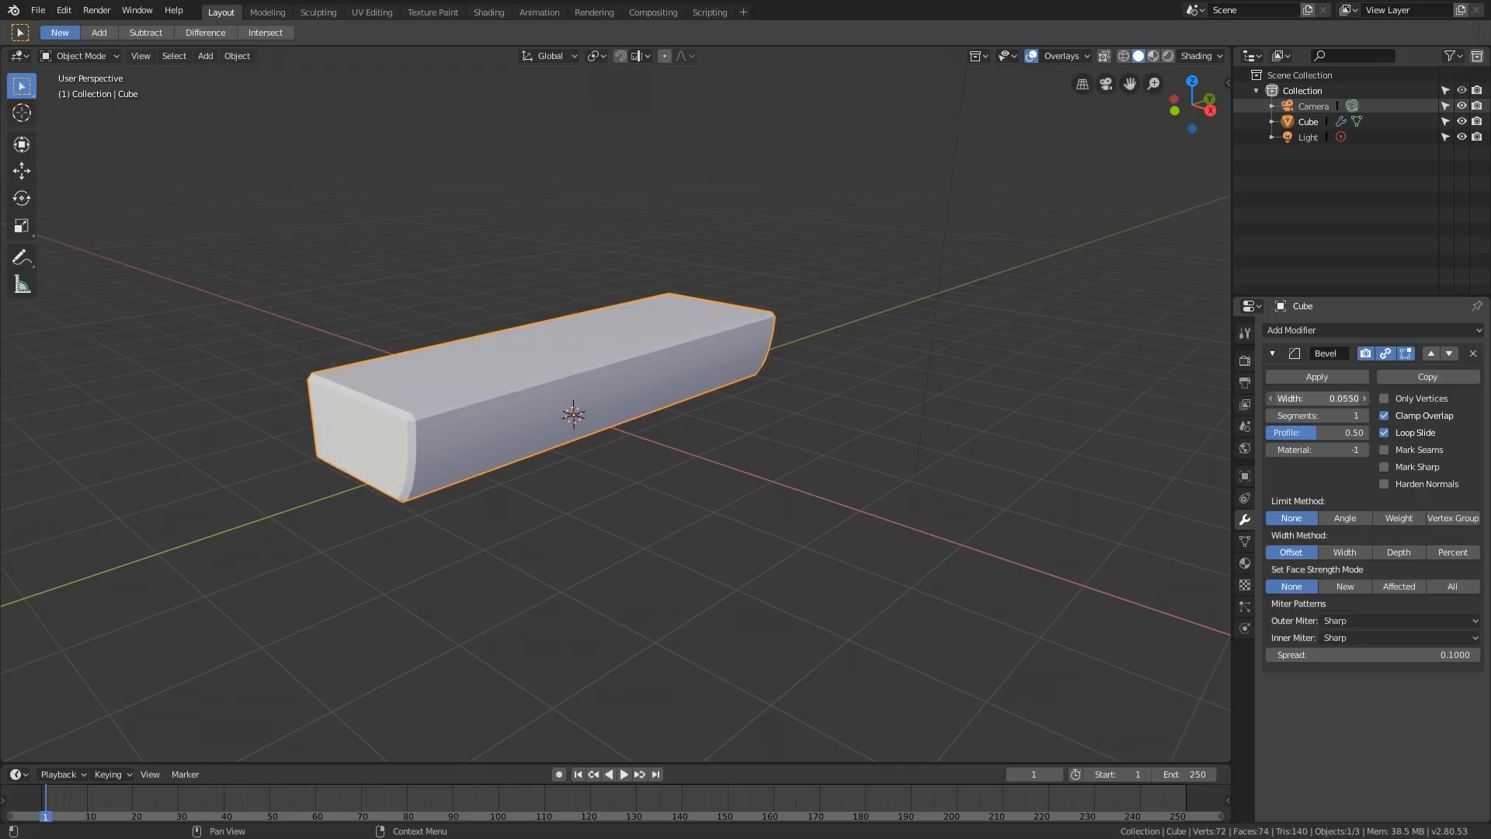
# Show the block in wireframe and set the Bevel modifier's limit method to Angle
pyautogui.moveTo(648, 455); pyautogui.dragTo(536, 413, button='middle')
pyautogui.scroll(6, 450, 383)
pyautogui.moveTo(450, 383)
pyautogui.keyDown('shift'); pyautogui.mouseDown(button='middle')
pyautogui.moveTo(476, 389)
pyautogui.moveTo(469, 365)
pyautogui.moveTo(632, 360)
pyautogui.moveTo(469, 376)
pyautogui.mouseUp(button='middle'); pyautogui.keyUp('shift')
pyautogui.keyDown('shift'); pyautogui.scroll(-1, 473, 385); pyautogui.keyUp('shift')
pyautogui.scroll(-1, 466, 376)
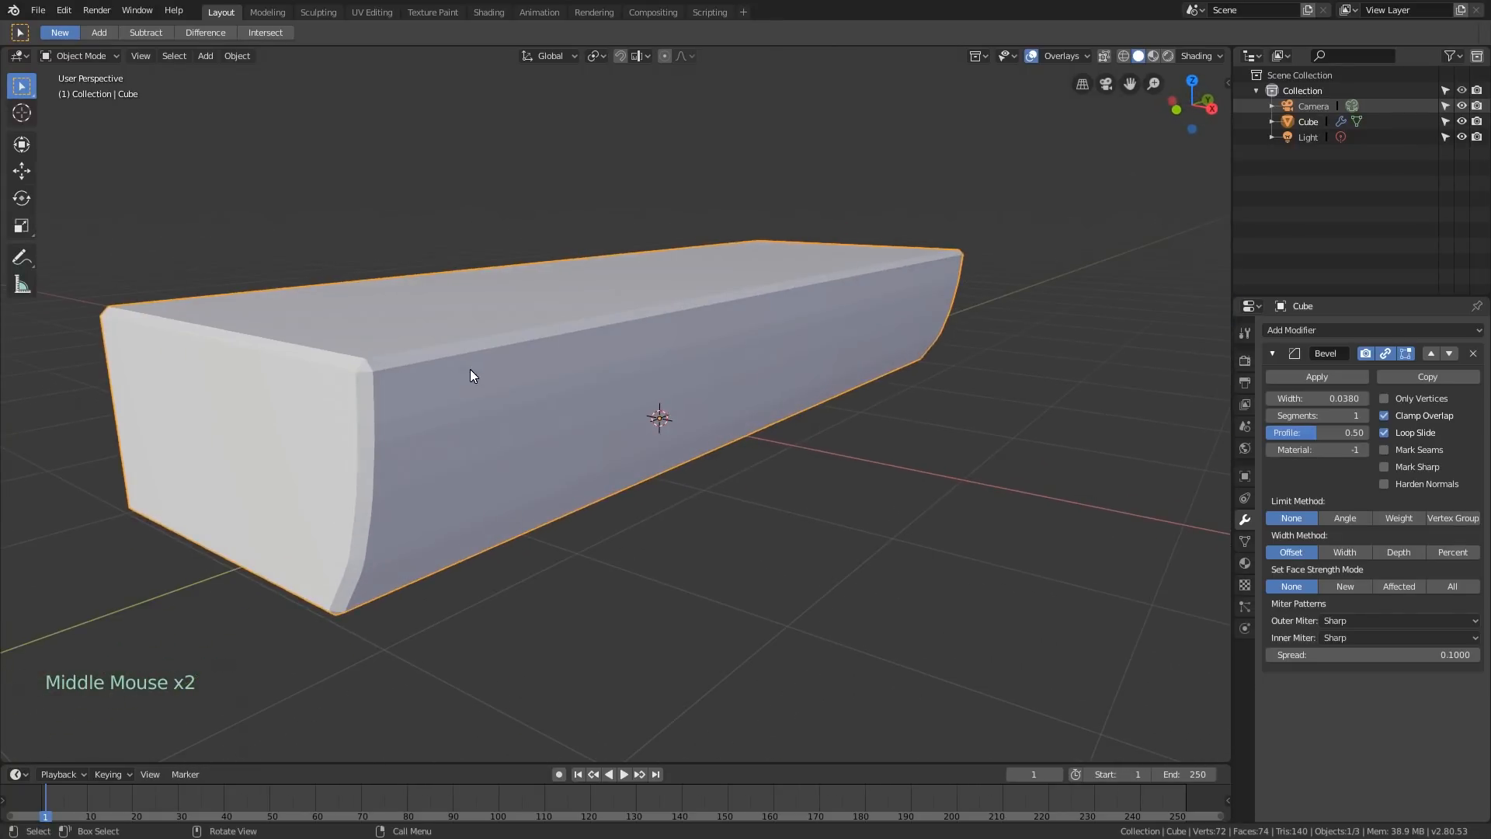
pyautogui.moveTo(845, 454)
pyautogui.mouseDown(button='middle')
pyautogui.moveTo(483, 382)
pyautogui.moveTo(499, 389)
pyautogui.moveTo(357, 396)
pyautogui.moveTo(382, 404)
pyautogui.moveTo(334, 383)
pyautogui.mouseUp(button='middle')
pyautogui.press('z')
pyautogui.scroll(1, 311, 388)
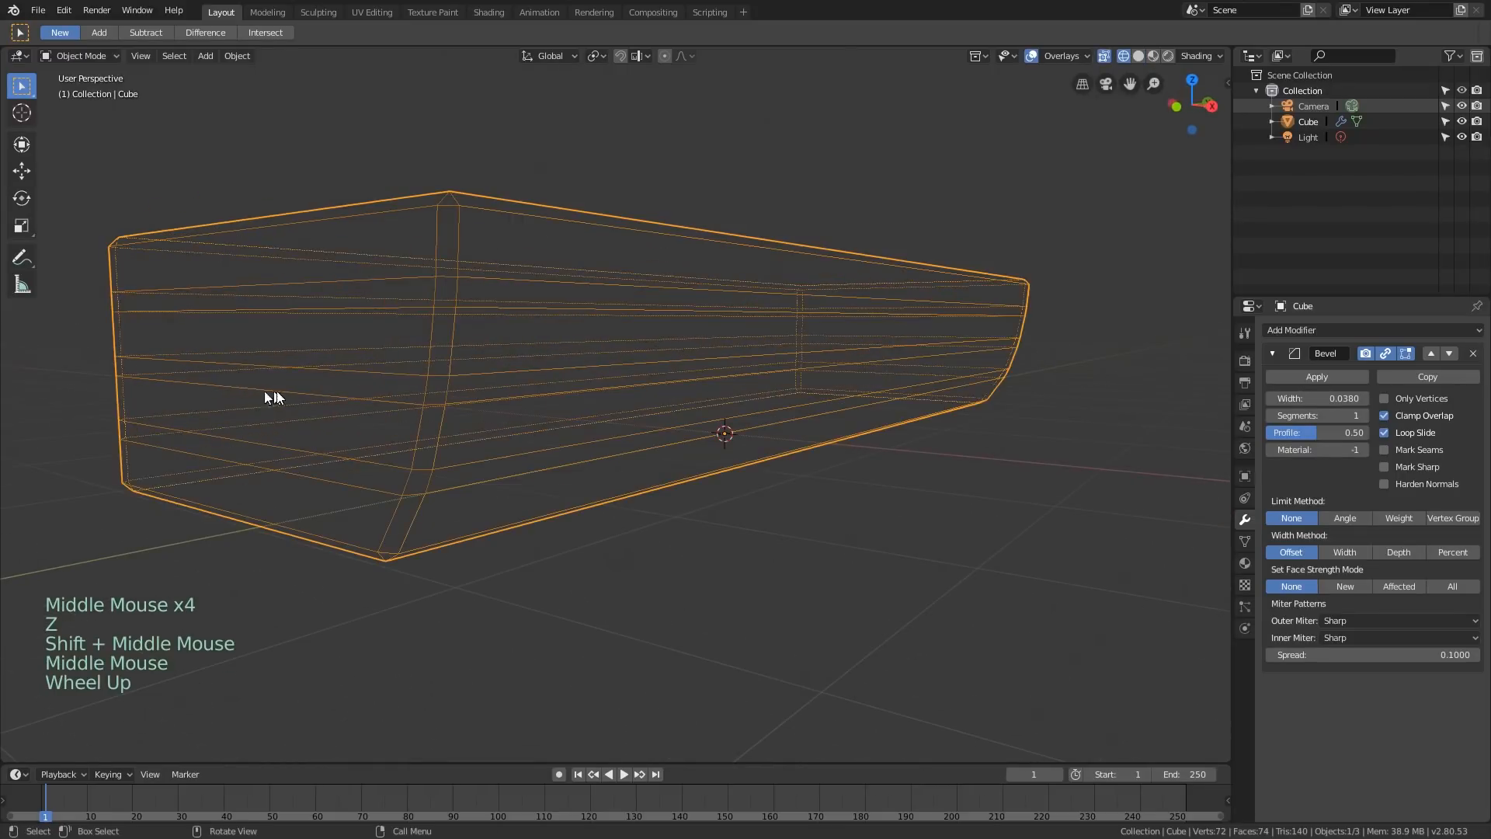
pyautogui.click(1347, 519)
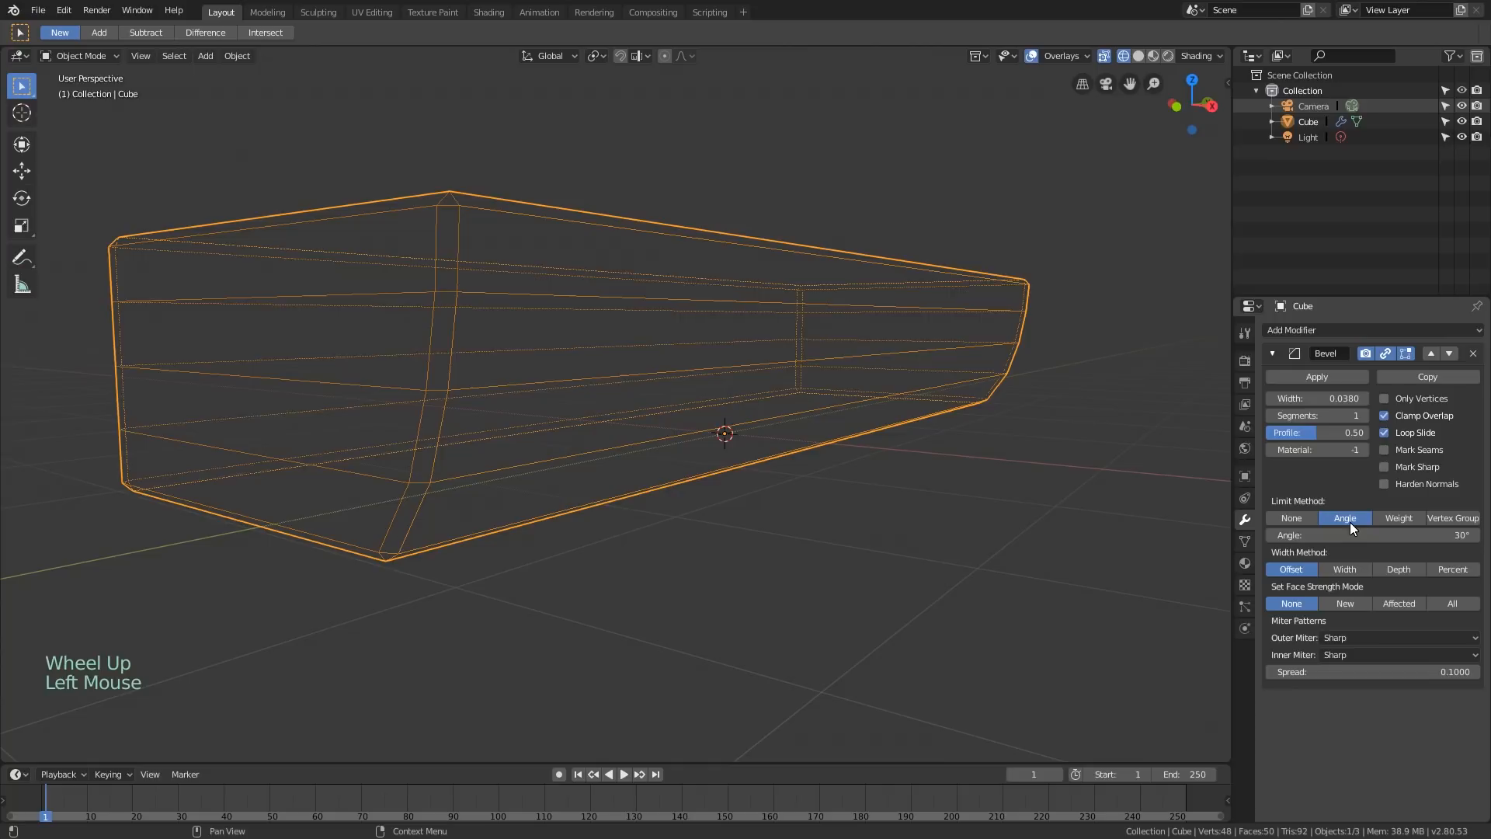
# Check the bevelled edges in wireframe with and without X-ray, and restore solid shading
pyautogui.moveTo(711, 362); pyautogui.dragTo(750, 389, button='middle')
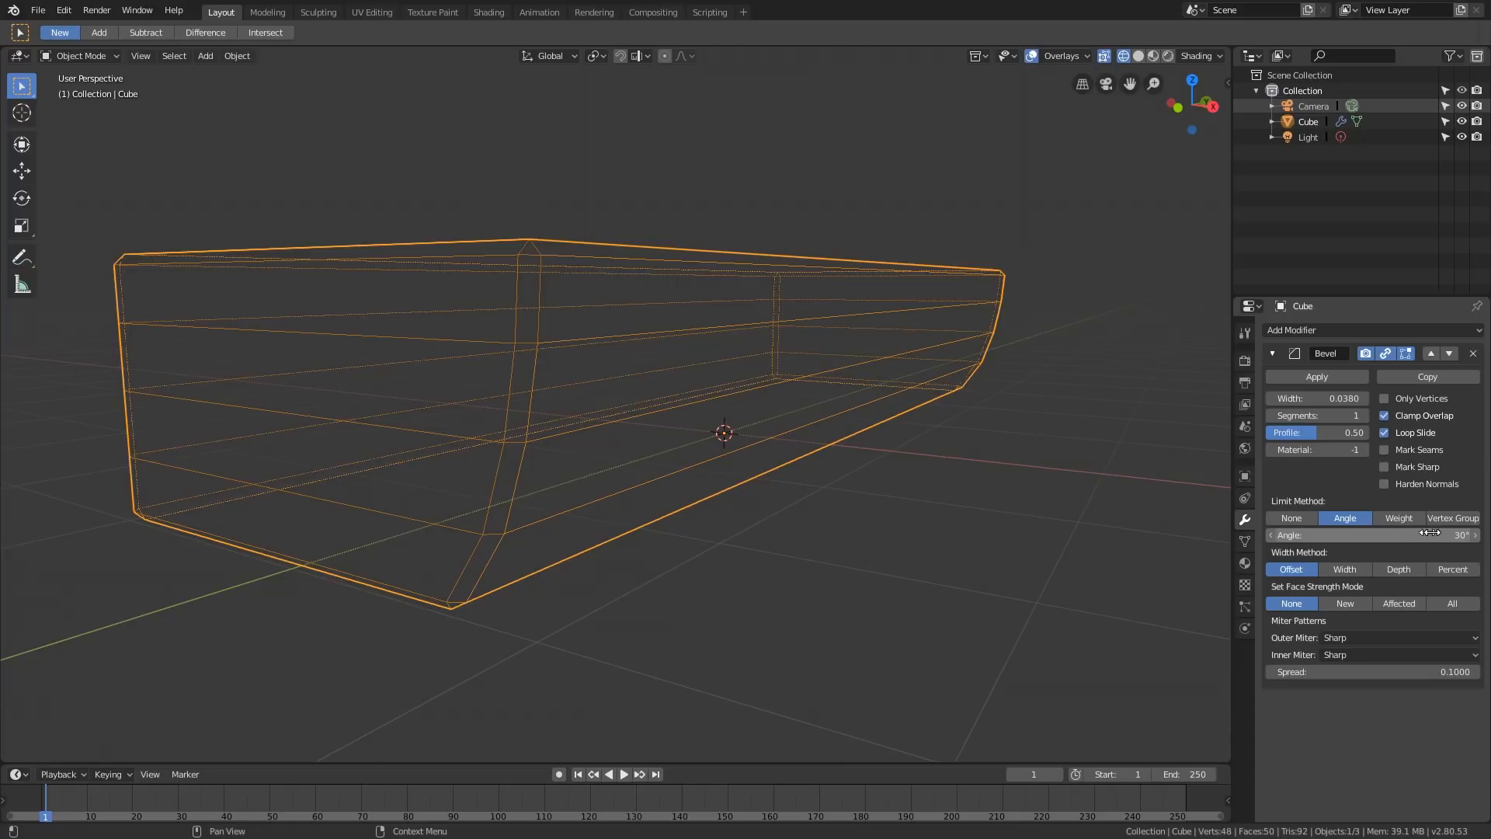
pyautogui.hotkey('alt', 'z')
pyautogui.moveTo(584, 388)
pyautogui.mouseDown(button='middle')
pyautogui.moveTo(602, 386)
pyautogui.moveTo(456, 364)
pyautogui.mouseUp(button='middle')
pyautogui.hotkey('alt', 'z')
pyautogui.scroll(-2, 317, 319)
pyautogui.moveTo(315, 319); pyautogui.dragTo(314, 330, button='middle')
pyautogui.press('z')
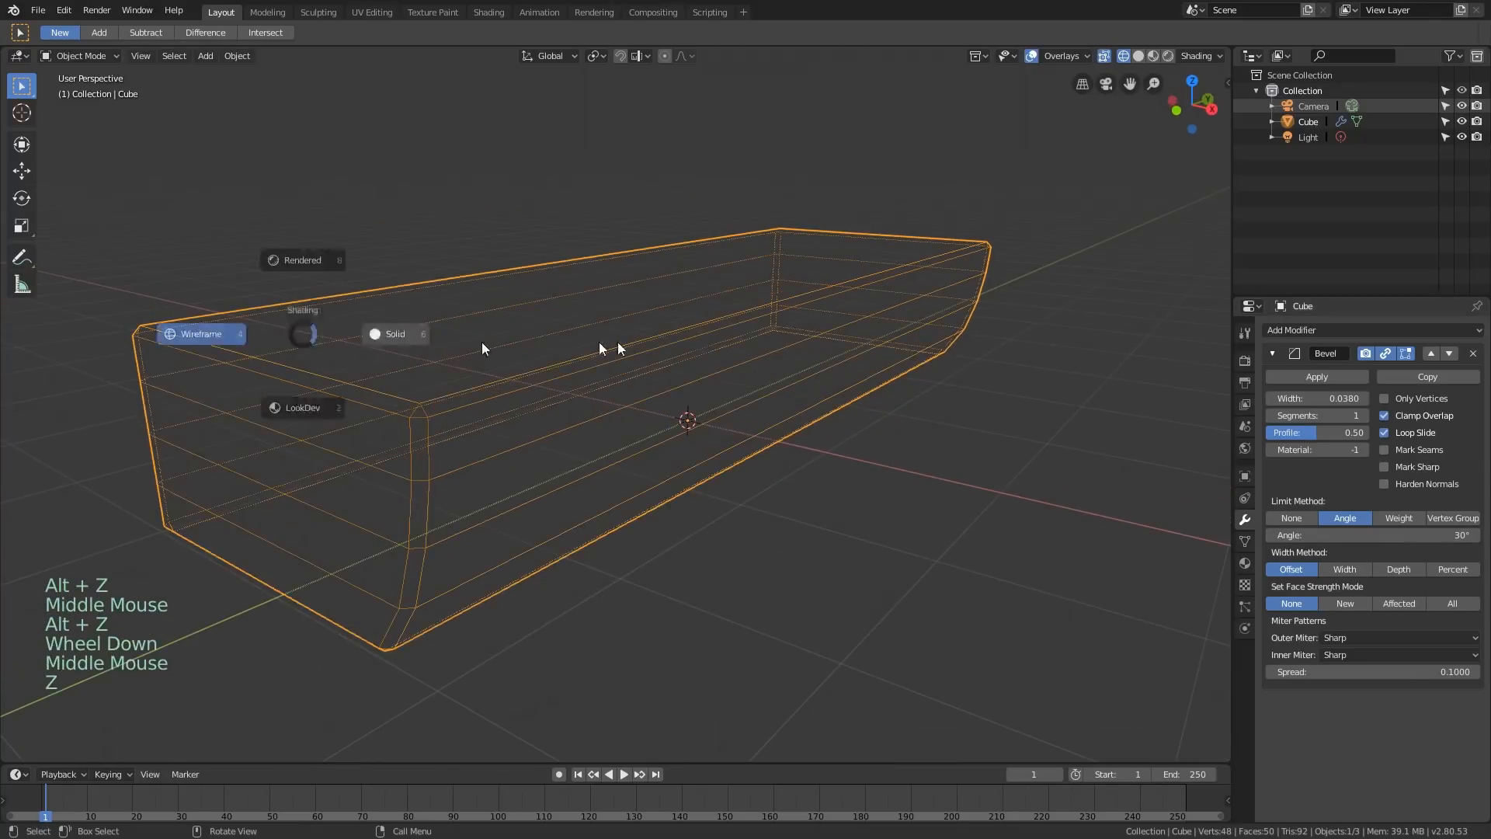
pyautogui.click(481, 343)
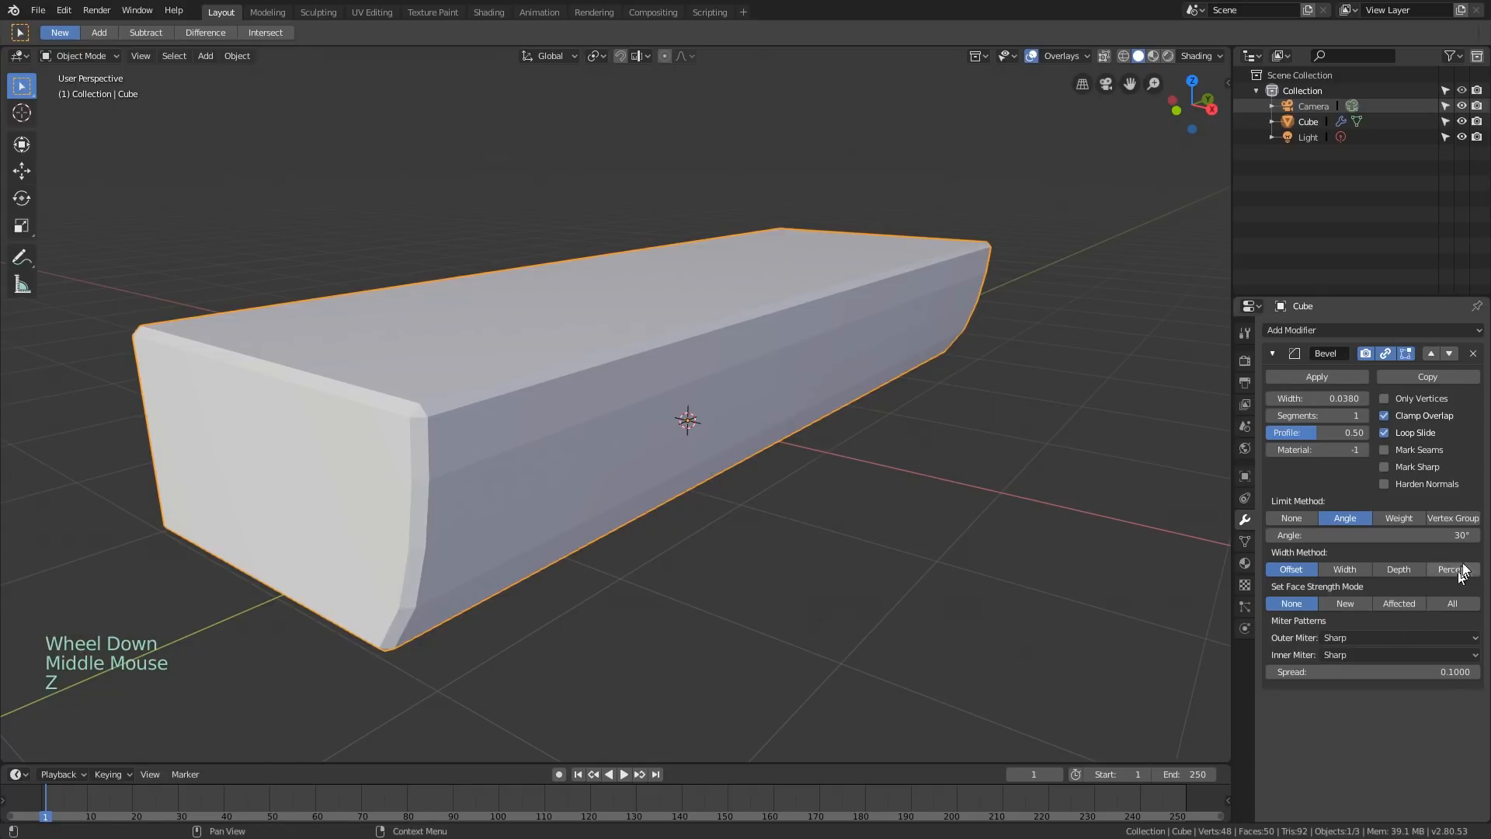
# Set the Bevel modifier's limit angle to 50° and check the whole block
pyautogui.click(1411, 546)
pyautogui.keyDown('ctrl'); pyautogui.moveTo(1410, 538); pyautogui.dragTo(1412, 538); pyautogui.keyUp('ctrl')
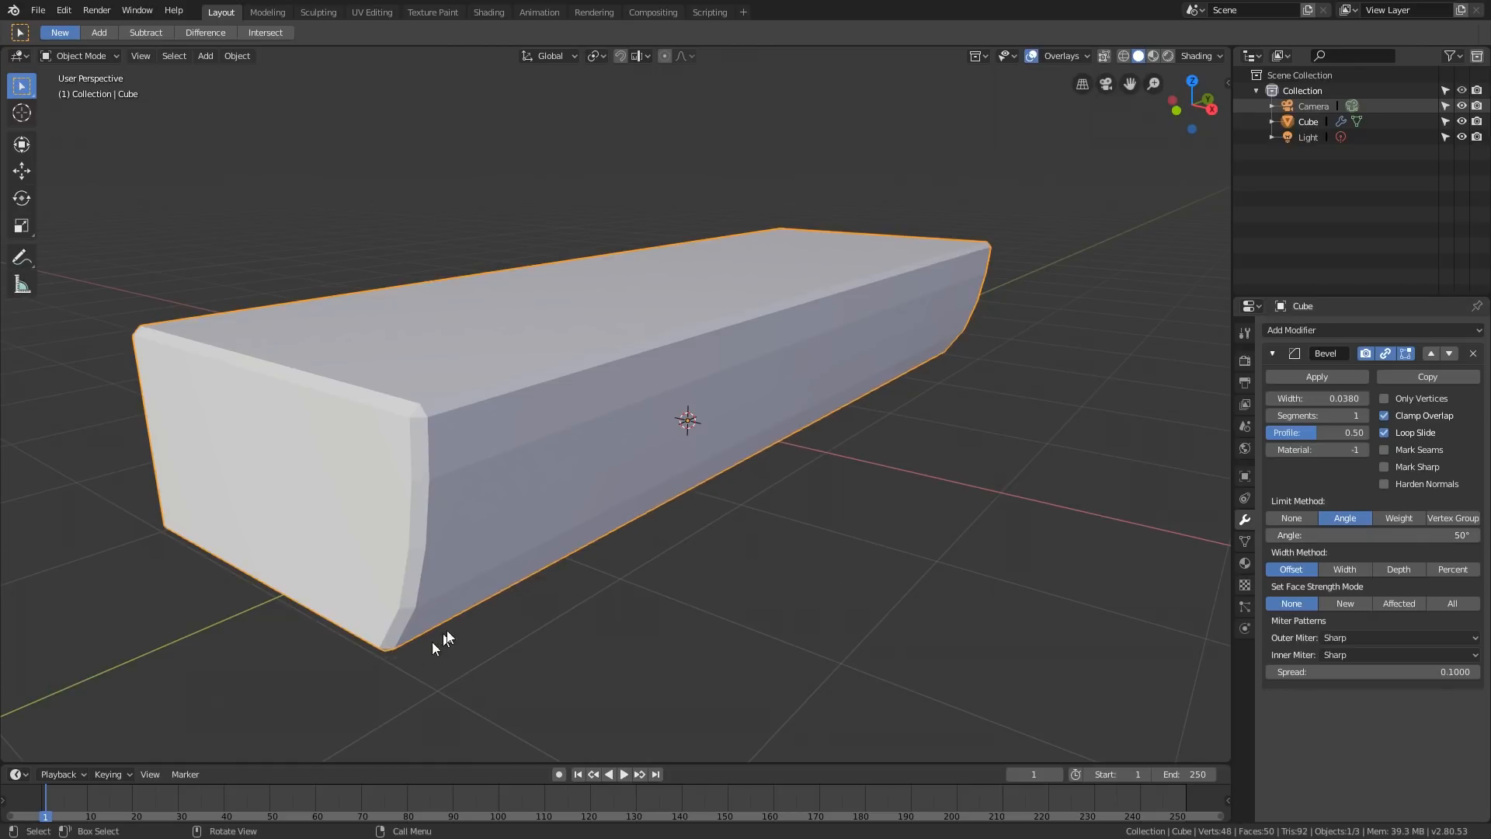
pyautogui.moveTo(569, 553); pyautogui.dragTo(1181, 542, button='middle')
pyautogui.scroll(-2, 622, 536)
pyautogui.scroll(-7, 625, 530)
pyautogui.keyDown('shift'); pyautogui.scroll(-1, 629, 499); pyautogui.keyUp('shift')
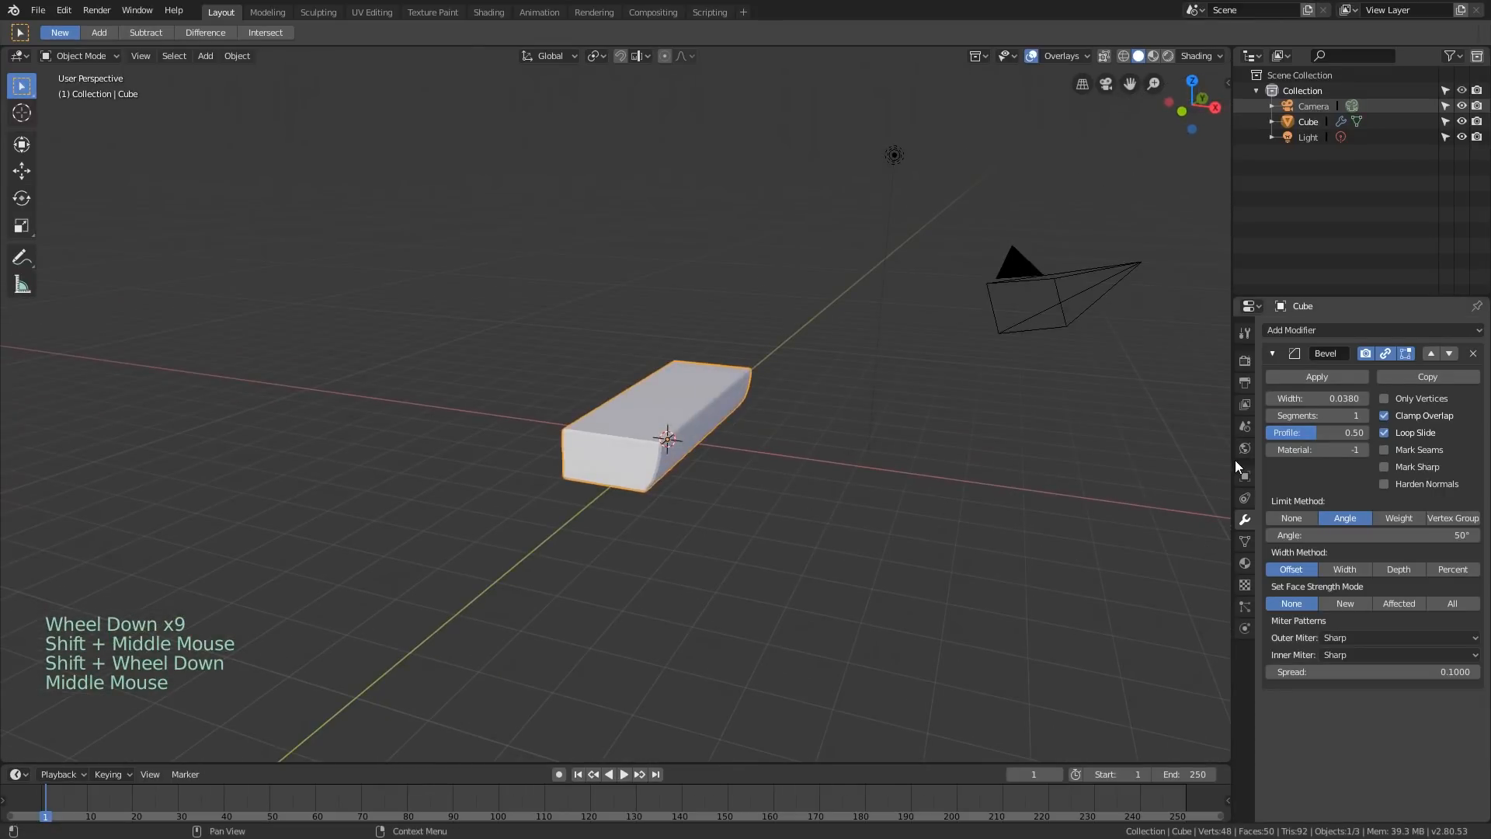
# Add an Array modifier to the block and switch it from relative offset to constant offset
pyautogui.click(1303, 332)
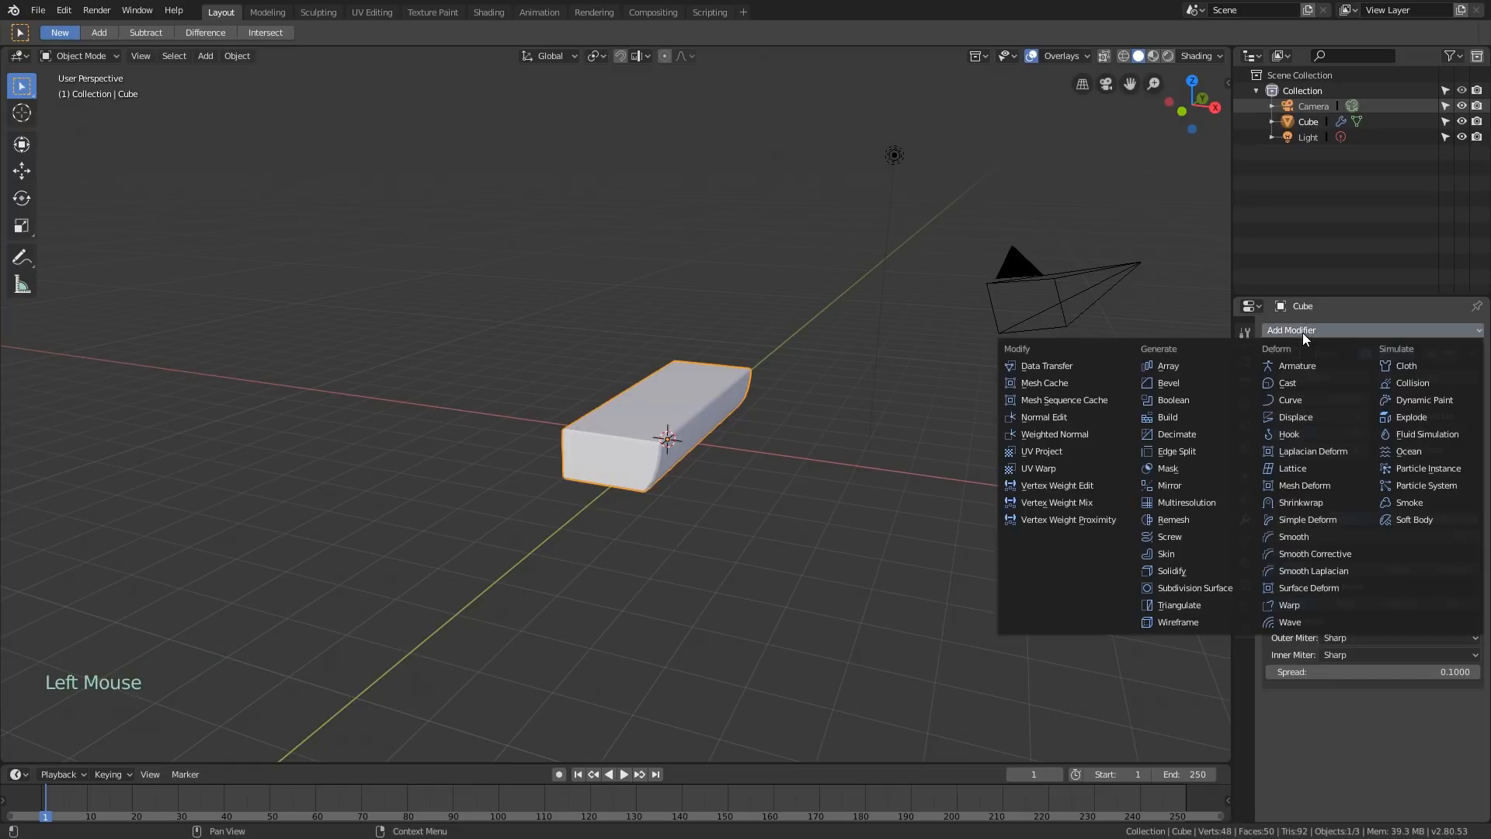
pyautogui.click(1213, 370)
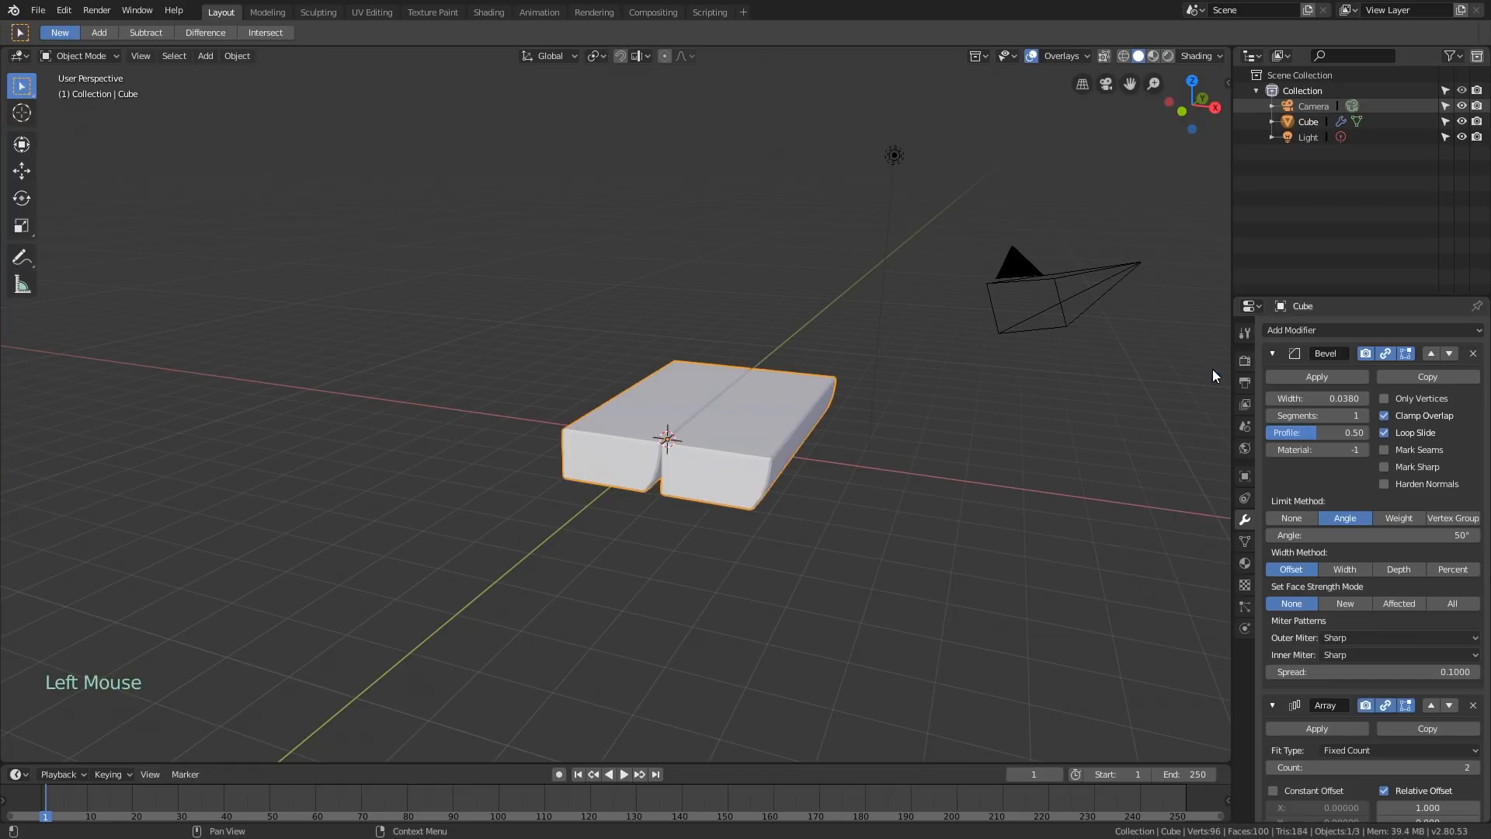
pyautogui.keyDown('shift'); pyautogui.moveTo(1044, 388); pyautogui.dragTo(1029, 410, button='middle'); pyautogui.keyUp('shift')
pyautogui.keyDown('shift'); pyautogui.scroll(-1, 1029, 410); pyautogui.keyUp('shift')
pyautogui.moveTo(1011, 415); pyautogui.dragTo(1019, 395, button='middle')
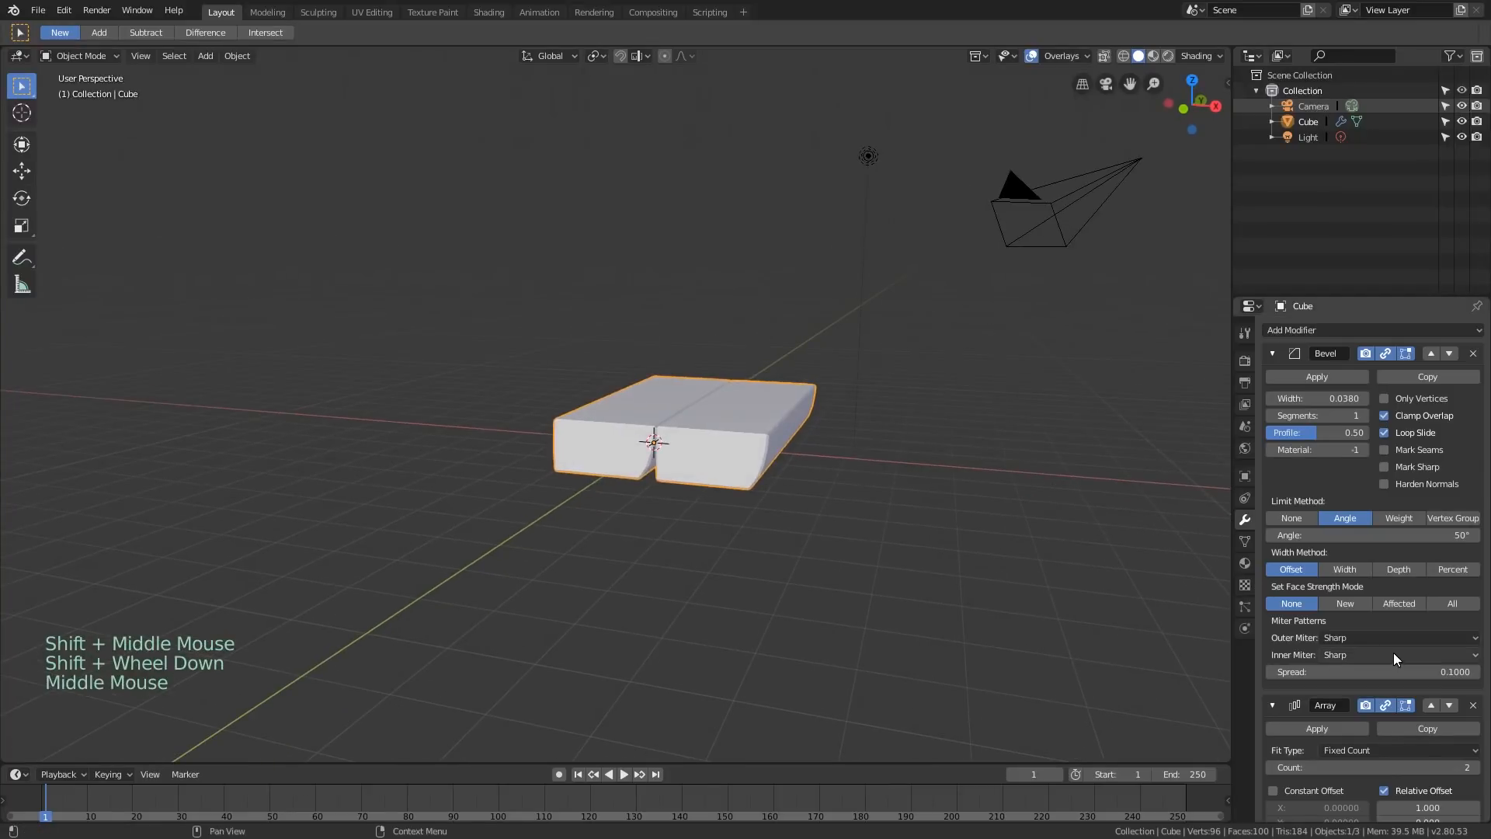
pyautogui.scroll(-5, 1396, 654)
pyautogui.scroll(-1, 1400, 648)
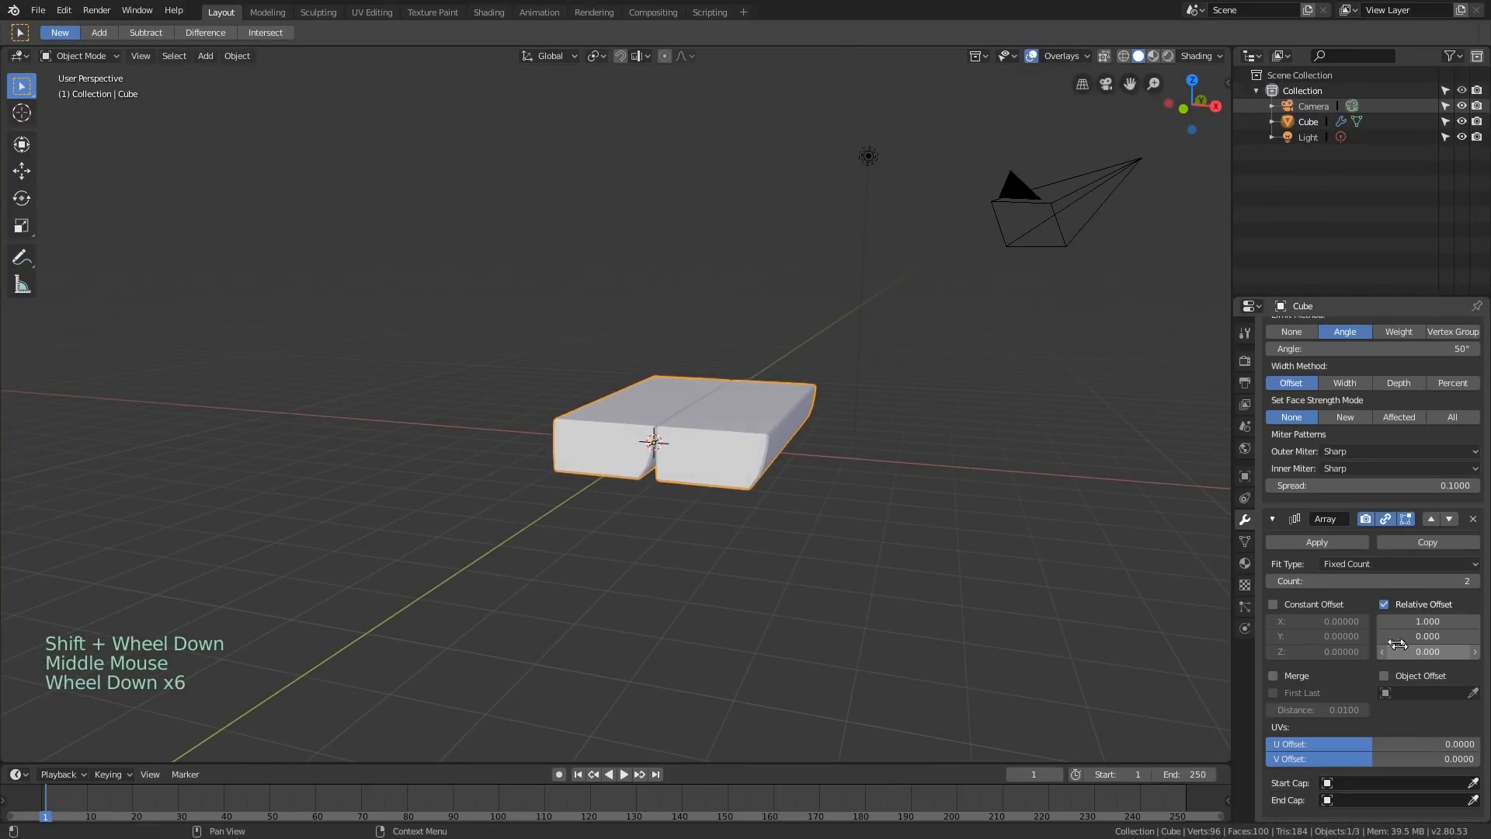
pyautogui.click(1308, 603)
pyautogui.click(1391, 604)
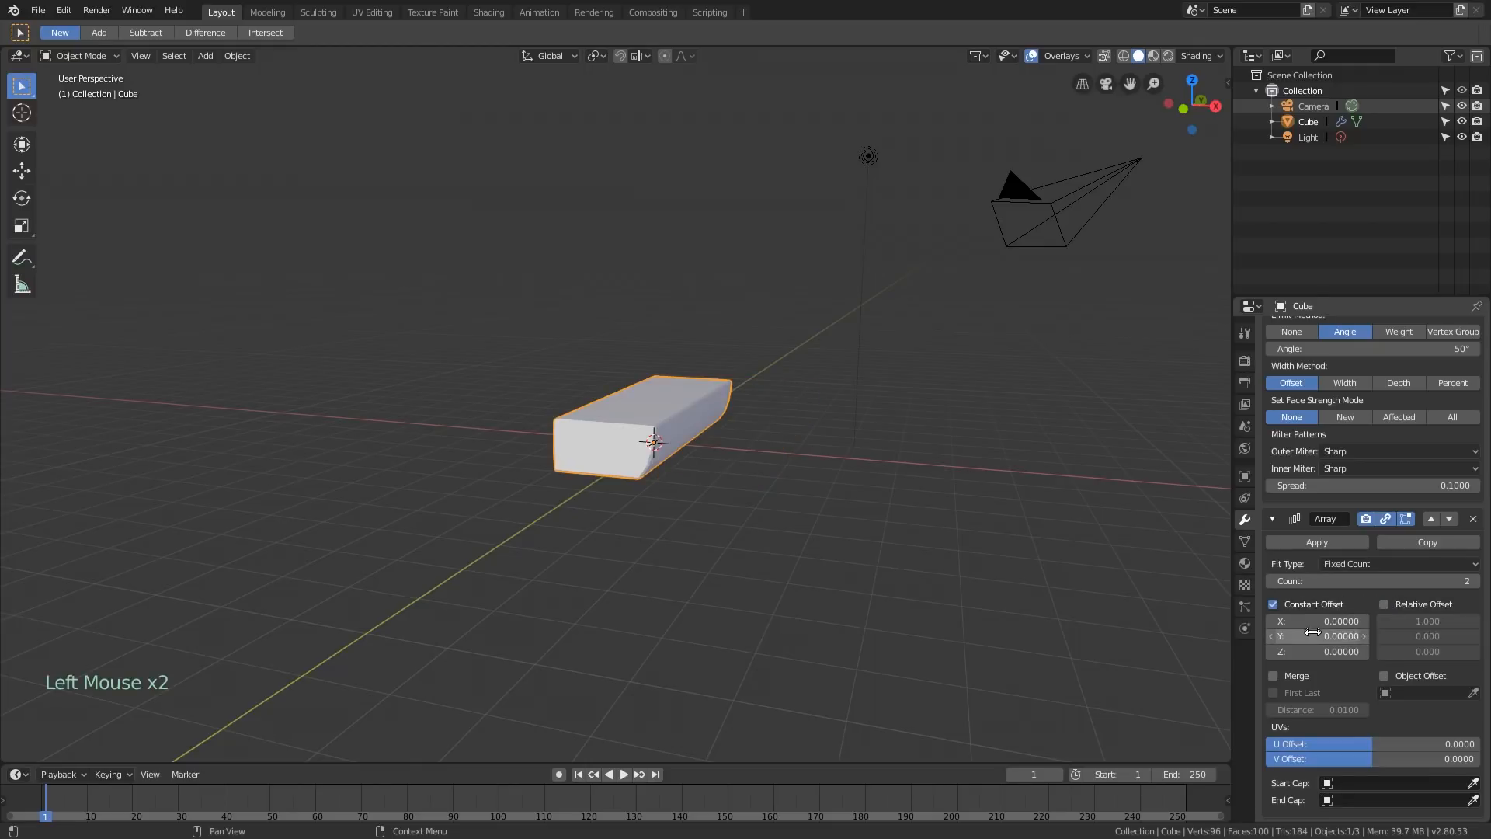
# Set the Array modifier's constant Z offset to -1 while viewing the block from the front
pyautogui.scroll(-1, 675, 466)
pyautogui.moveTo(679, 470); pyautogui.dragTo(722, 513, button='middle')
pyautogui.scroll(2, 686, 457)
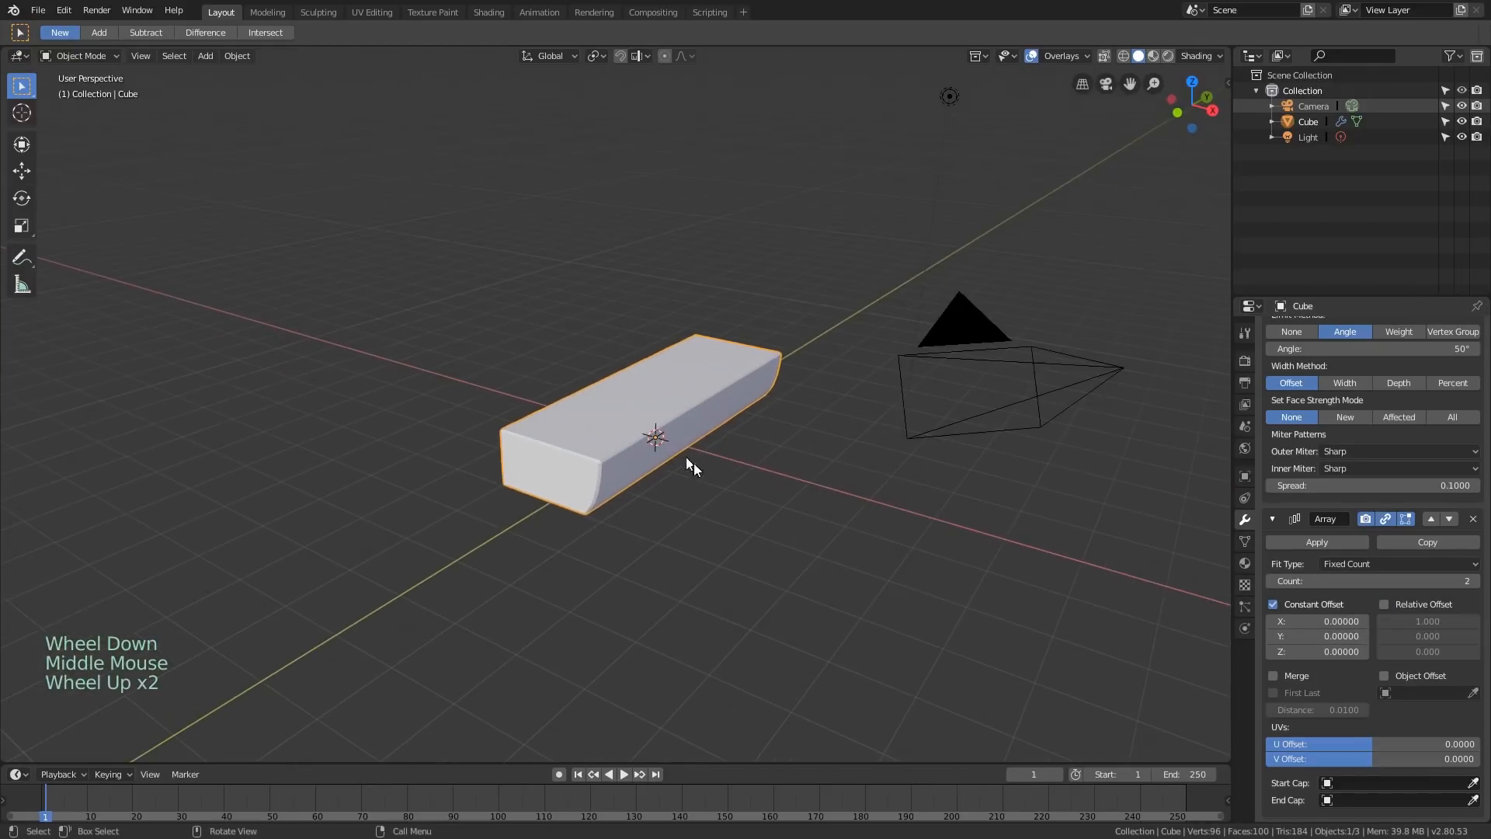
pyautogui.keyDown('shift'); pyautogui.scroll(-1, 687, 456); pyautogui.keyUp('shift')
pyautogui.keyDown('shift'); pyautogui.moveTo(686, 457); pyautogui.dragTo(653, 431, button='middle'); pyautogui.keyUp('shift')
pyautogui.moveTo(652, 431); pyautogui.dragTo(607, 395, button='middle')
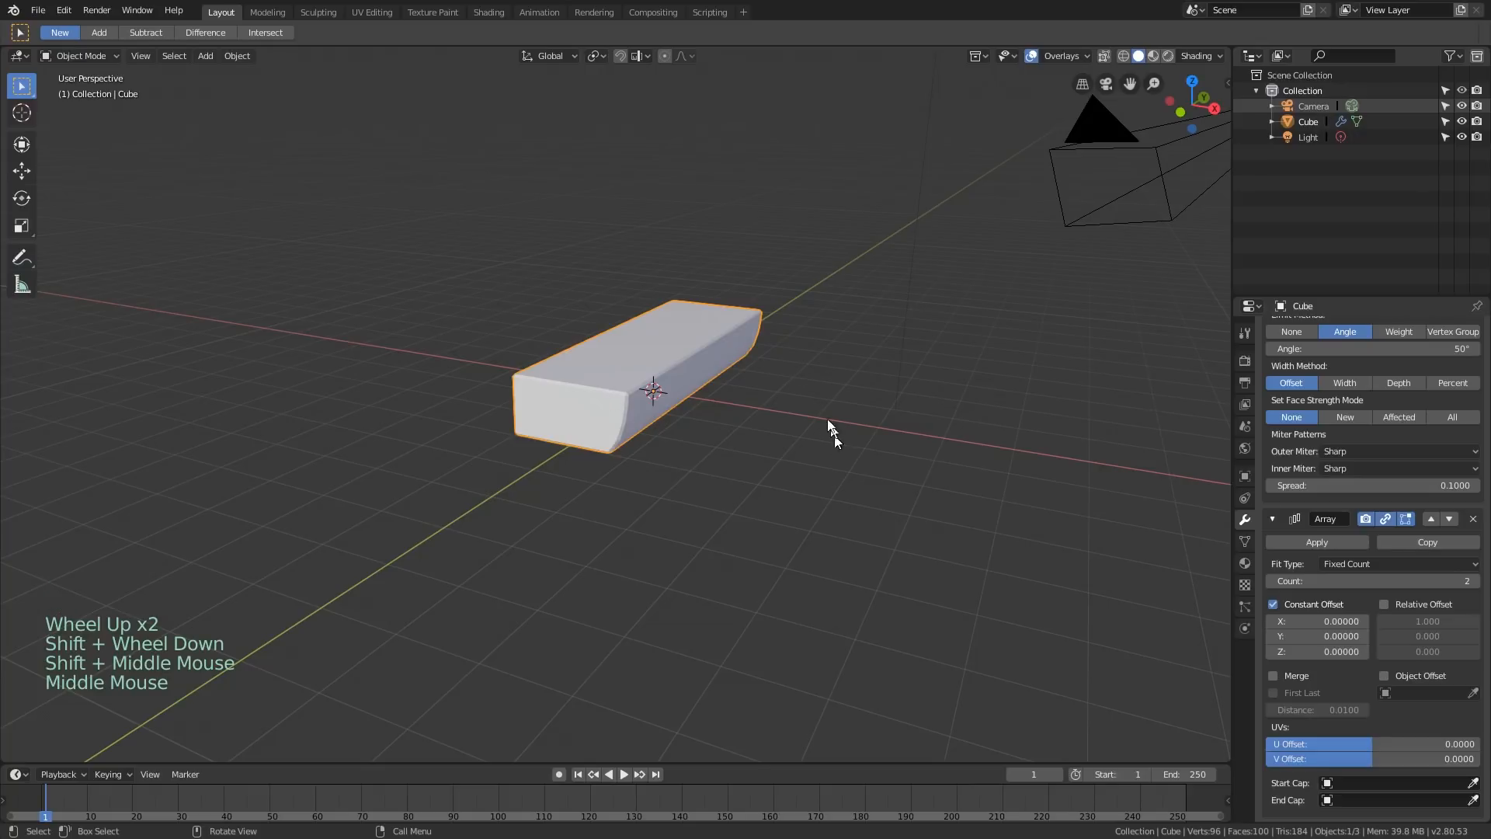
pyautogui.moveTo(1318, 622)
pyautogui.mouseDown()
pyautogui.moveTo(1404, 622)
pyautogui.moveTo(1322, 621)
pyautogui.mouseUp()
pyautogui.press('KP_1')
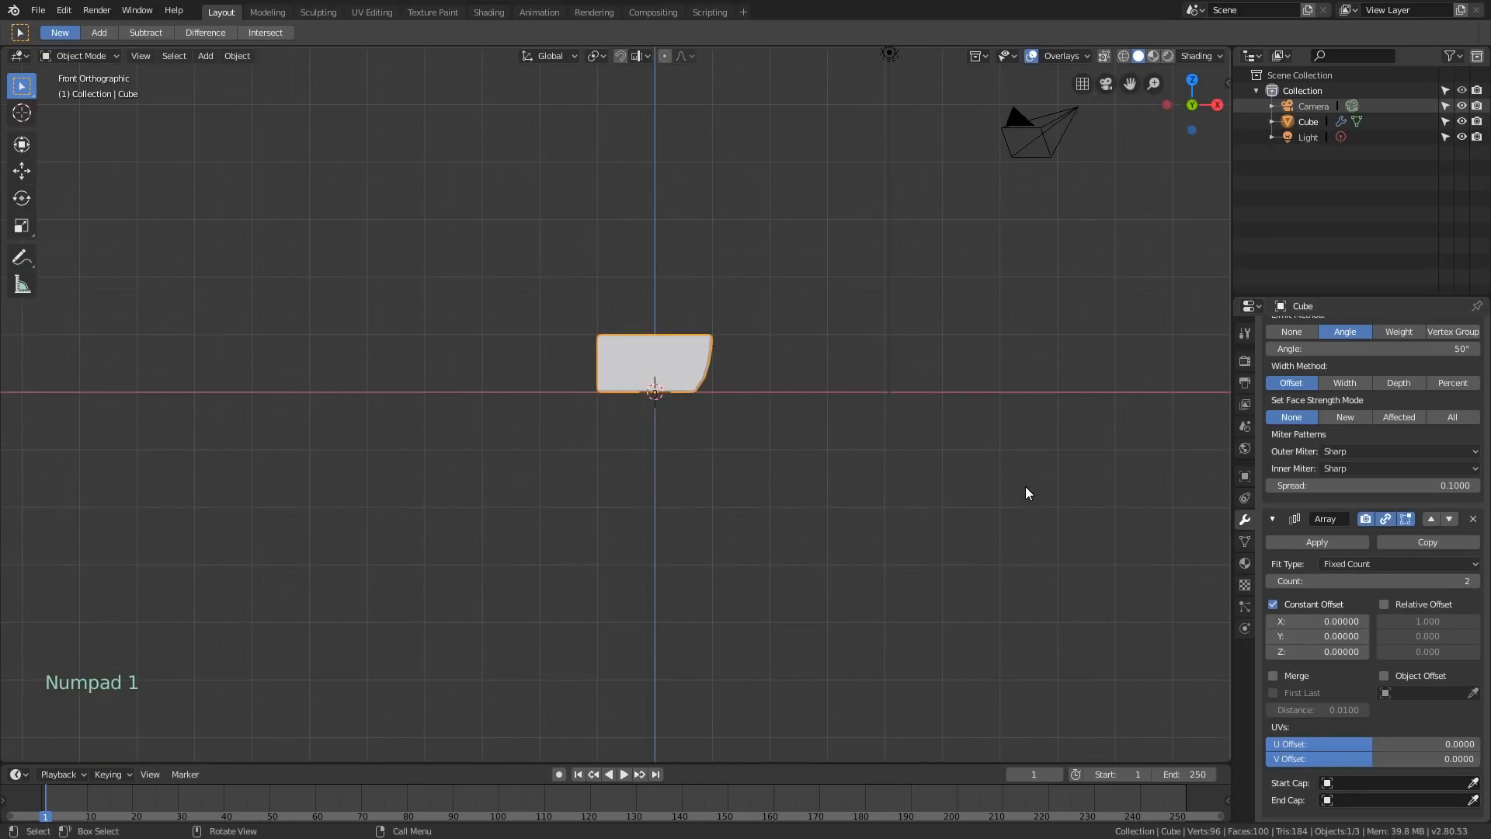
pyautogui.scroll(2, 1049, 485)
pyautogui.keyDown('shift'); pyautogui.moveTo(1067, 487); pyautogui.dragTo(956, 529, button='middle'); pyautogui.keyUp('shift')
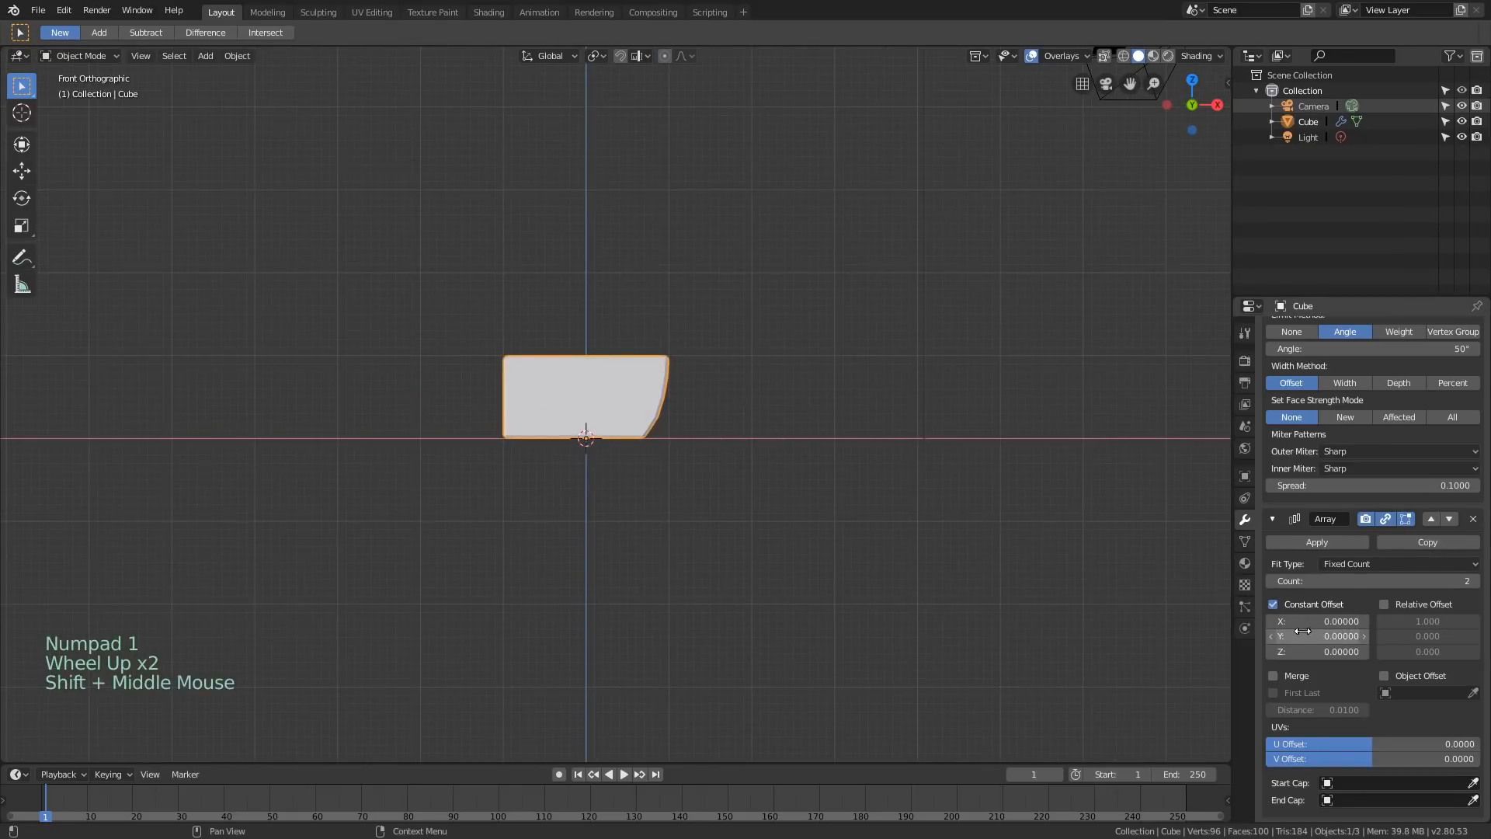
pyautogui.keyDown('ctrl'); pyautogui.moveTo(1320, 651); pyautogui.dragTo(1281, 651); pyautogui.keyUp('ctrl')
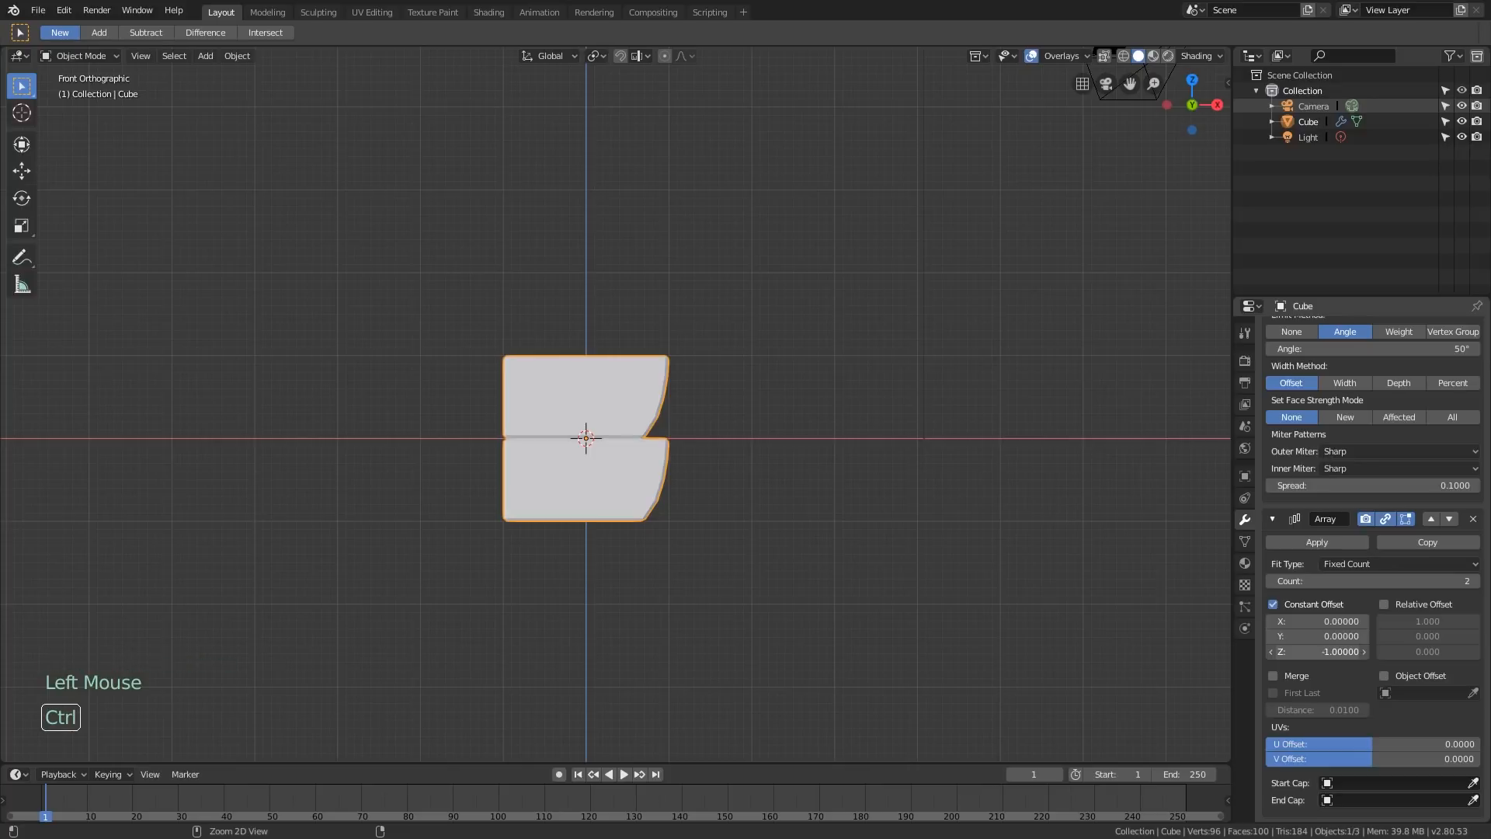
# Set the Array modifier's constant X offset to 1.5 so the second block sits a step forward
pyautogui.scroll(-1, 557, 487)
pyautogui.keyDown('shift'); pyautogui.moveTo(676, 489); pyautogui.dragTo(599, 516, button='middle'); pyautogui.keyUp('shift')
pyautogui.scroll(1, 601, 505)
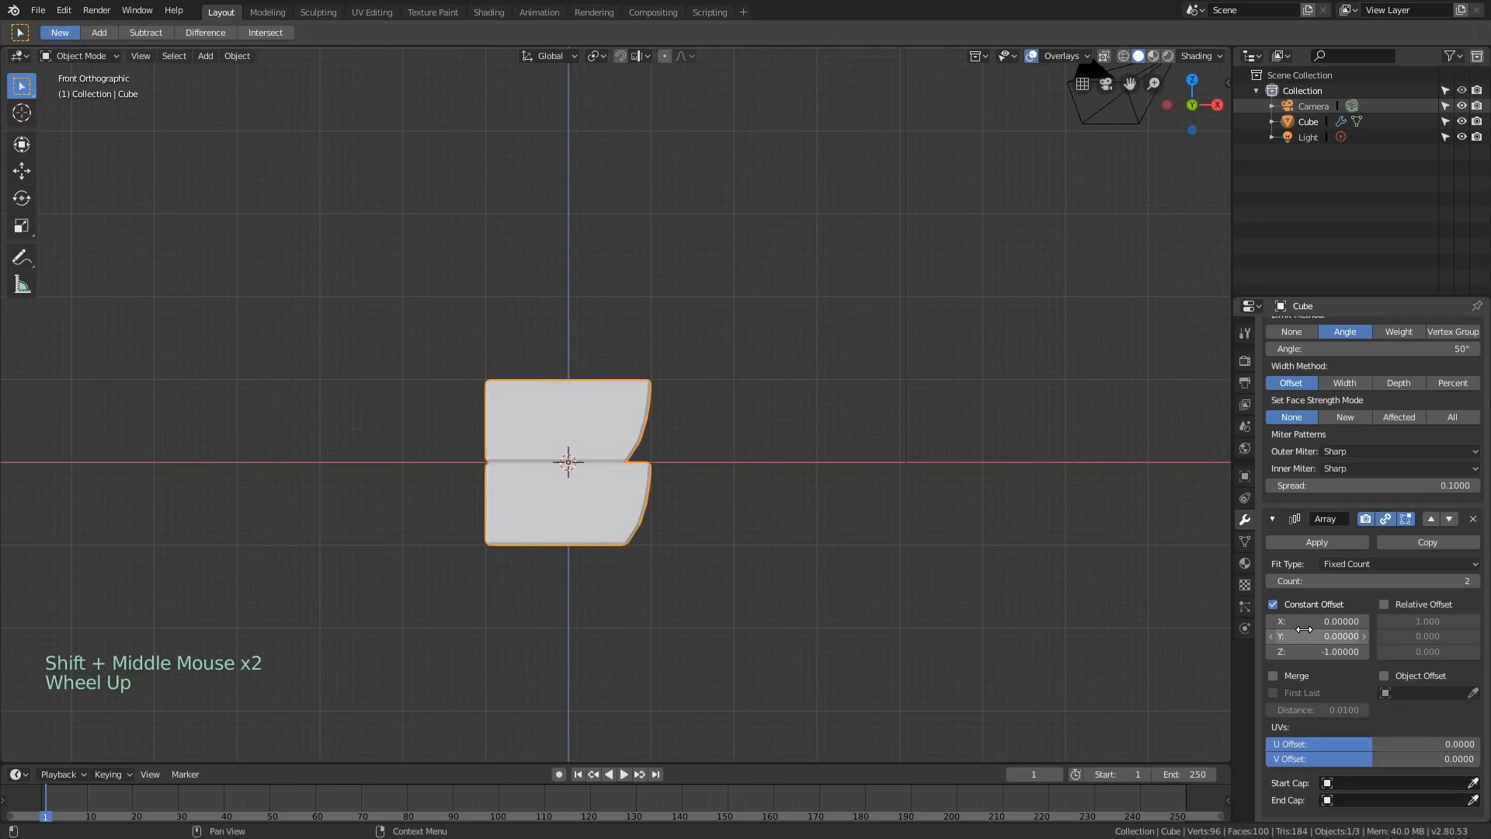
pyautogui.keyDown('shift'); pyautogui.moveTo(1301, 632); pyautogui.dragTo(1468, 624); pyautogui.keyUp('shift')
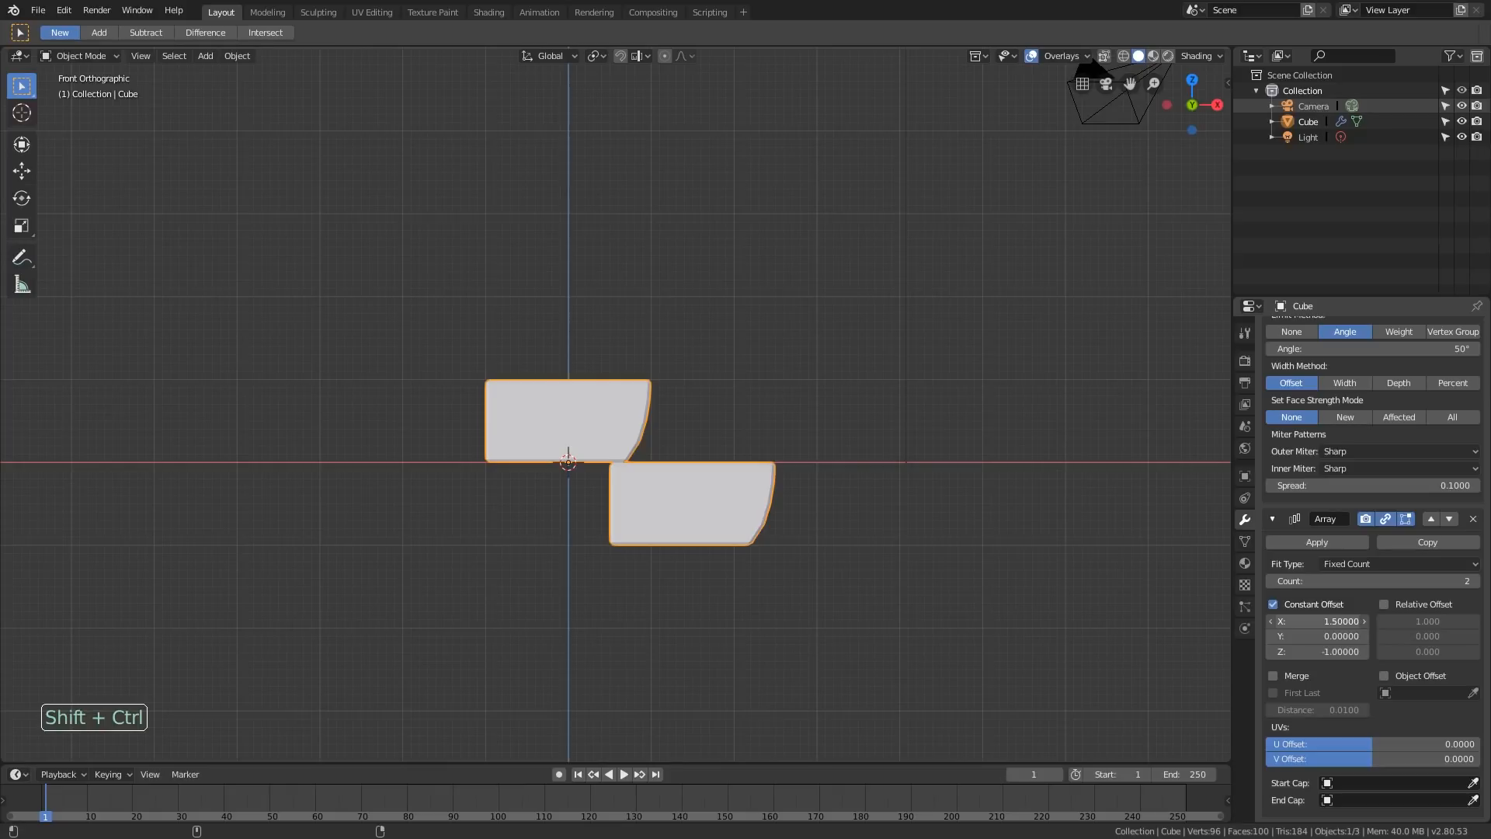
# Raise the Array modifier's count to 12 to build a full flight of stairs
pyautogui.scroll(-3, 982, 485)
pyautogui.moveTo(983, 485); pyautogui.dragTo(873, 515, button='middle')
pyautogui.keyDown('shift'); pyautogui.scroll(-1, 810, 455); pyautogui.keyUp('shift')
pyautogui.scroll(-1, 809, 455)
pyautogui.scroll(2, 1375, 590)
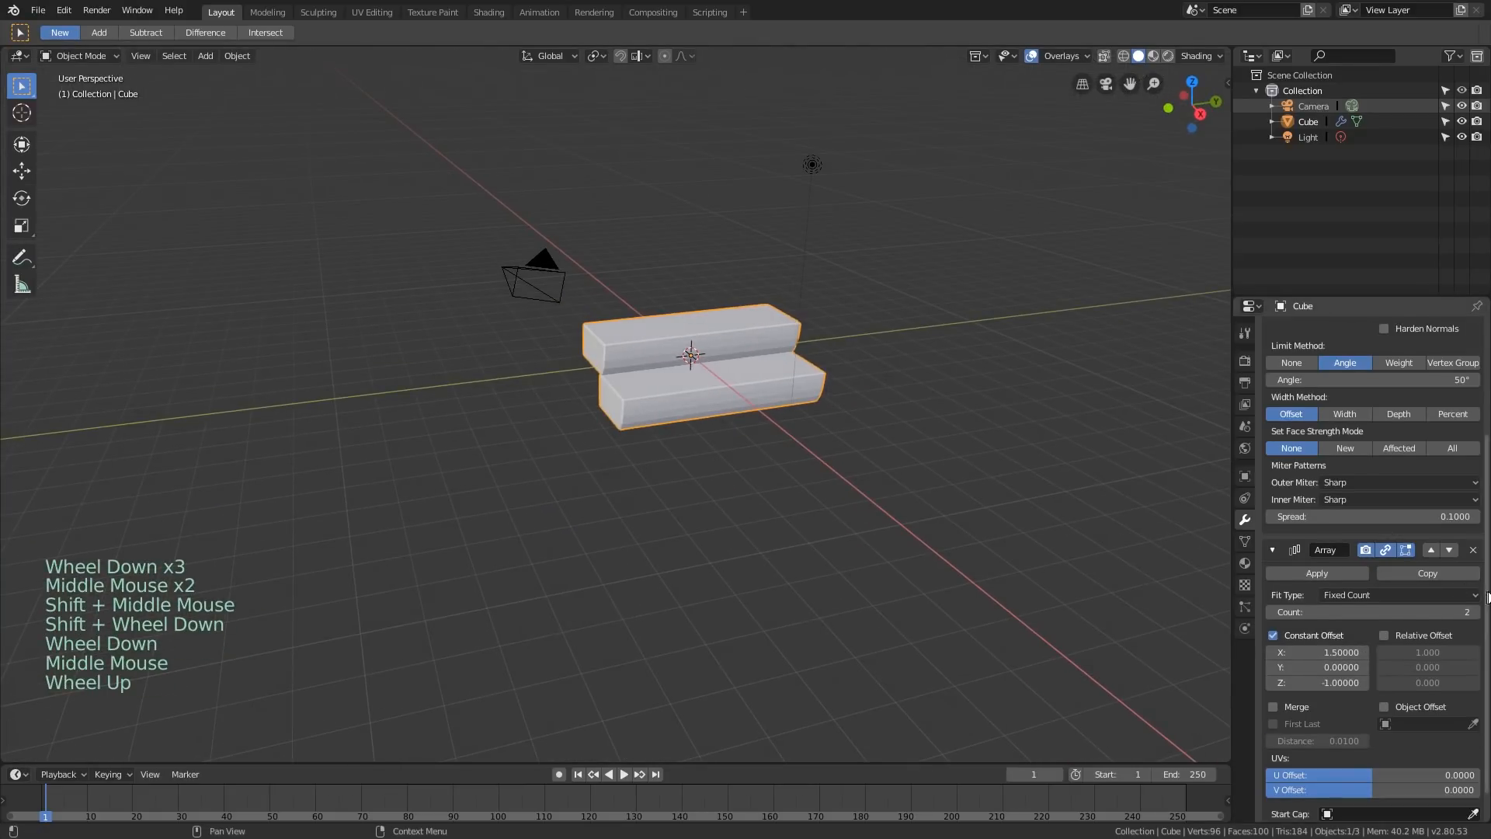
pyautogui.moveTo(1464, 608); pyautogui.dragTo(1341, 595)
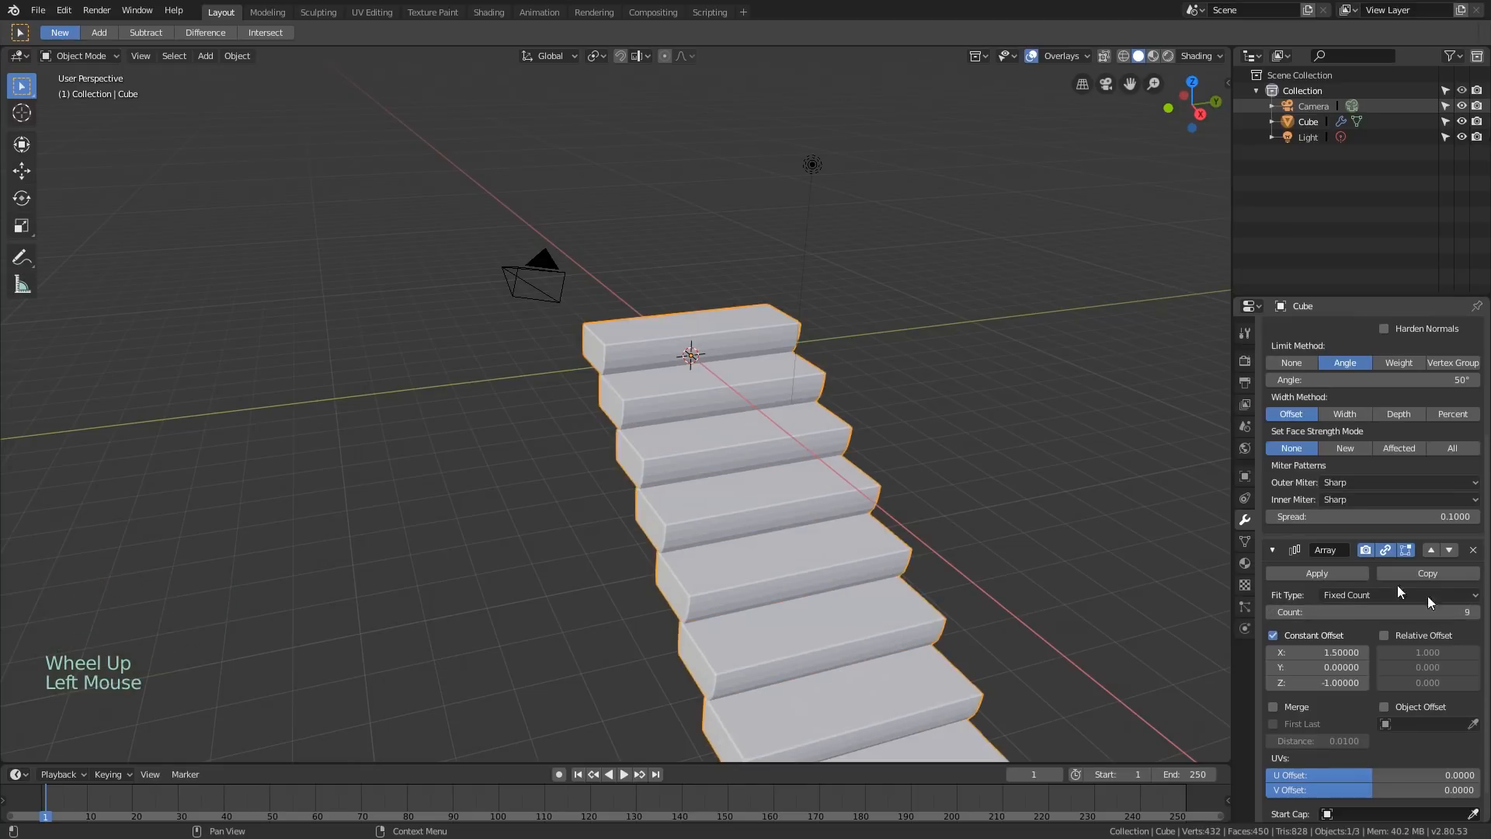
pyautogui.scroll(-4, 990, 477)
pyautogui.keyDown('shift'); pyautogui.scroll(1, 991, 478); pyautogui.keyUp('shift')
pyautogui.keyDown('shift'); pyautogui.moveTo(990, 478); pyautogui.dragTo(909, 394, button='middle'); pyautogui.keyUp('shift')
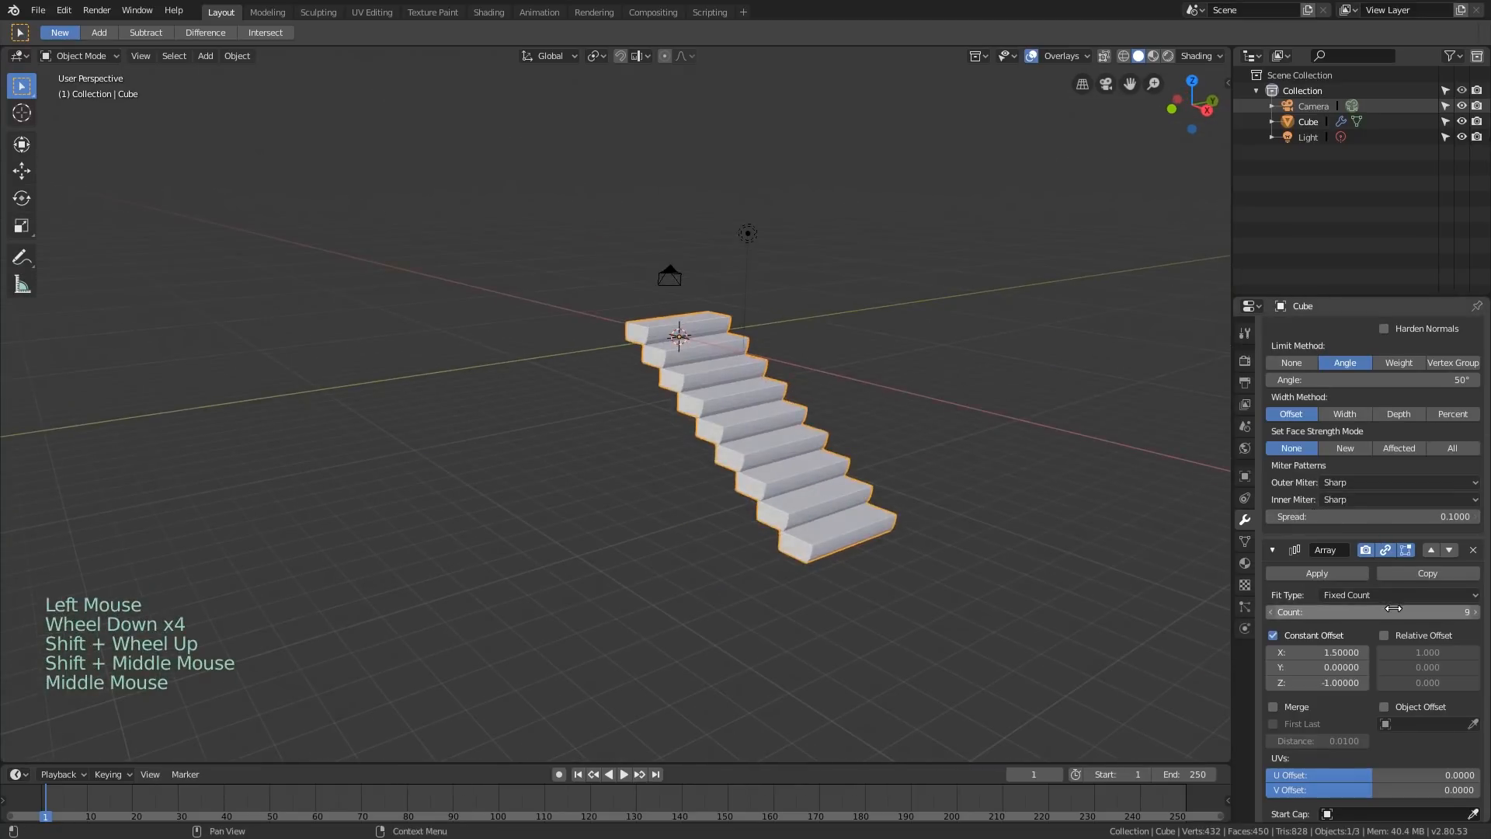
pyautogui.moveTo(1383, 612); pyautogui.dragTo(1400, 612)
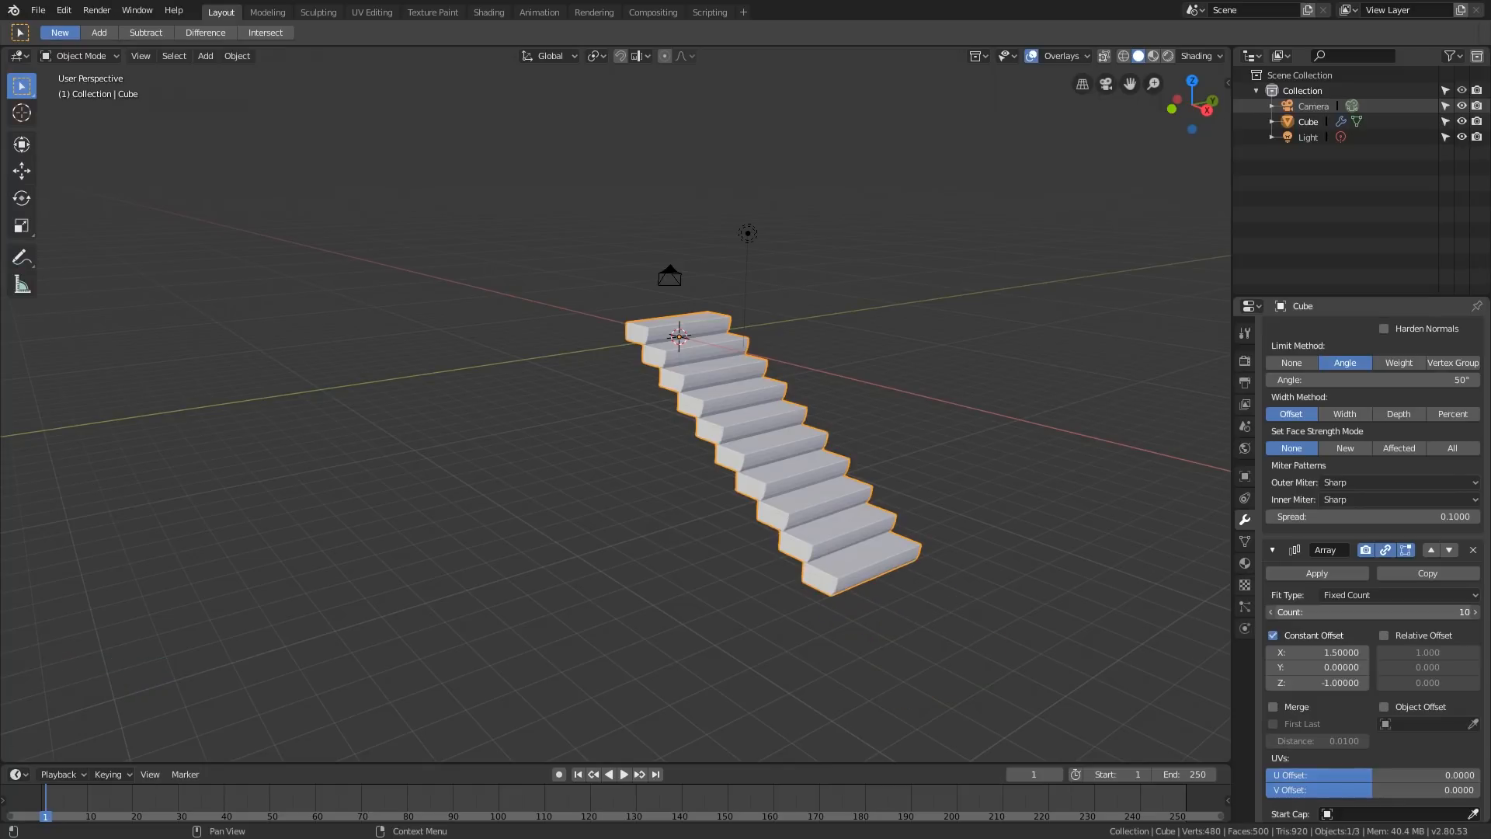
pyautogui.click(1476, 612)
pyautogui.click(1476, 613)
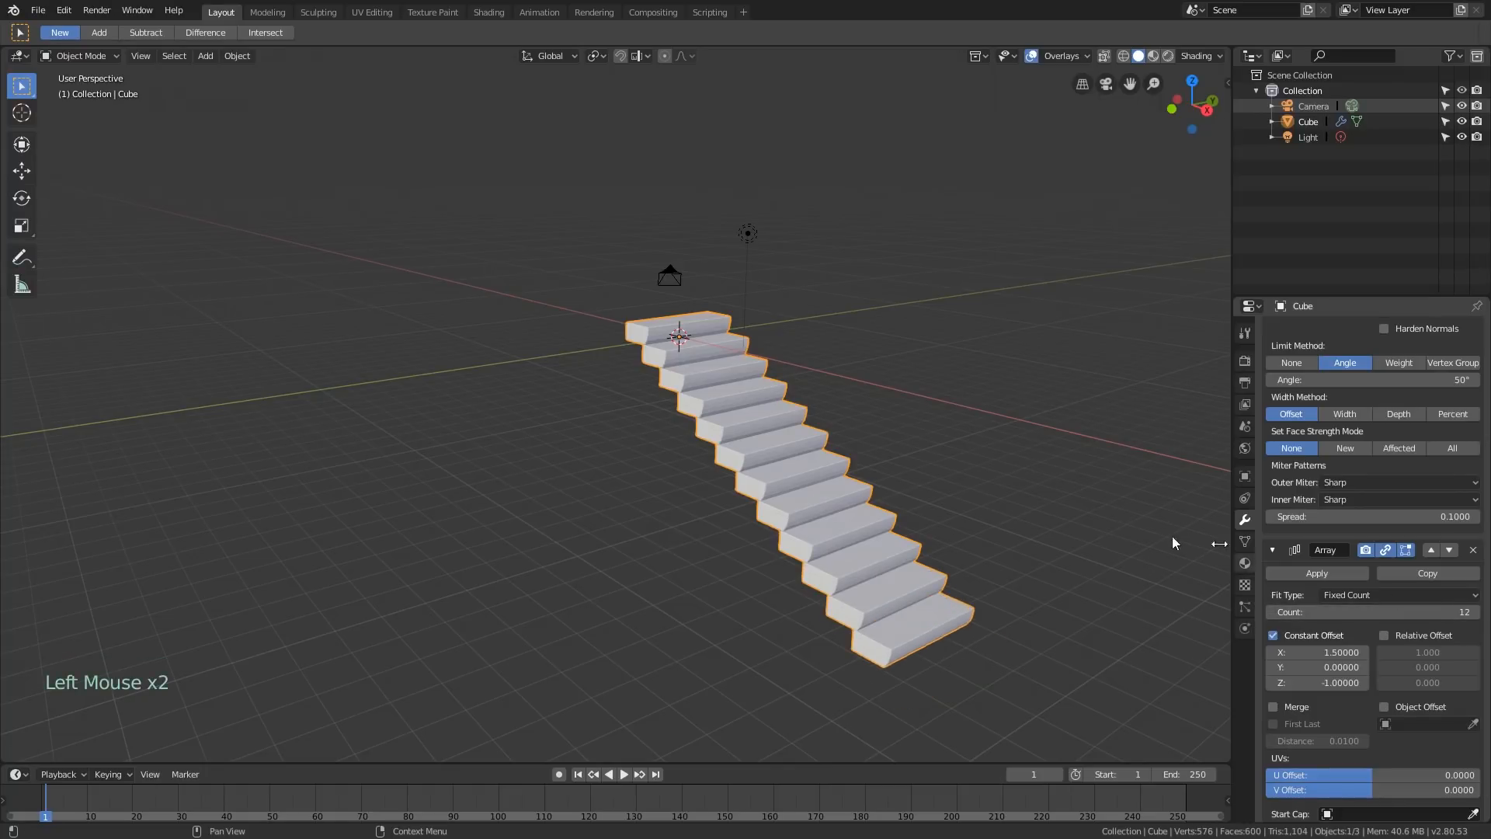
# Examine the staircase up close in perspective and its step profile in the front view
pyautogui.keyDown('shift'); pyautogui.moveTo(1174, 542); pyautogui.dragTo(890, 471, button='middle'); pyautogui.keyUp('shift')
pyautogui.moveTo(1020, 448); pyautogui.dragTo(785, 469, button='middle')
pyautogui.scroll(4, 582, 351)
pyautogui.scroll(2, 692, 362)
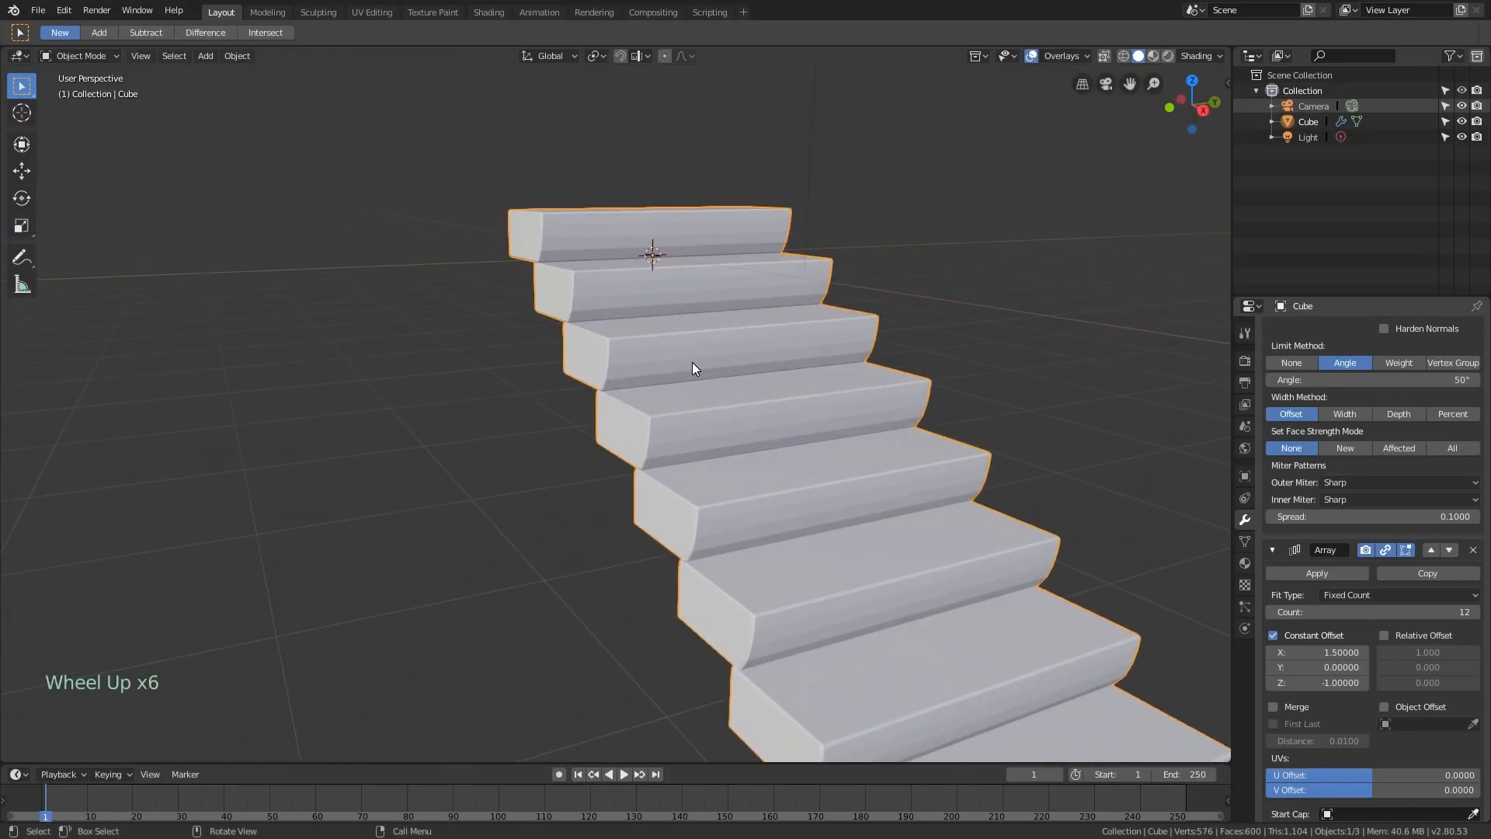
pyautogui.scroll(-1, 851, 395)
pyautogui.keyDown('shift'); pyautogui.moveTo(945, 435); pyautogui.dragTo(851, 402, button='middle'); pyautogui.keyUp('shift')
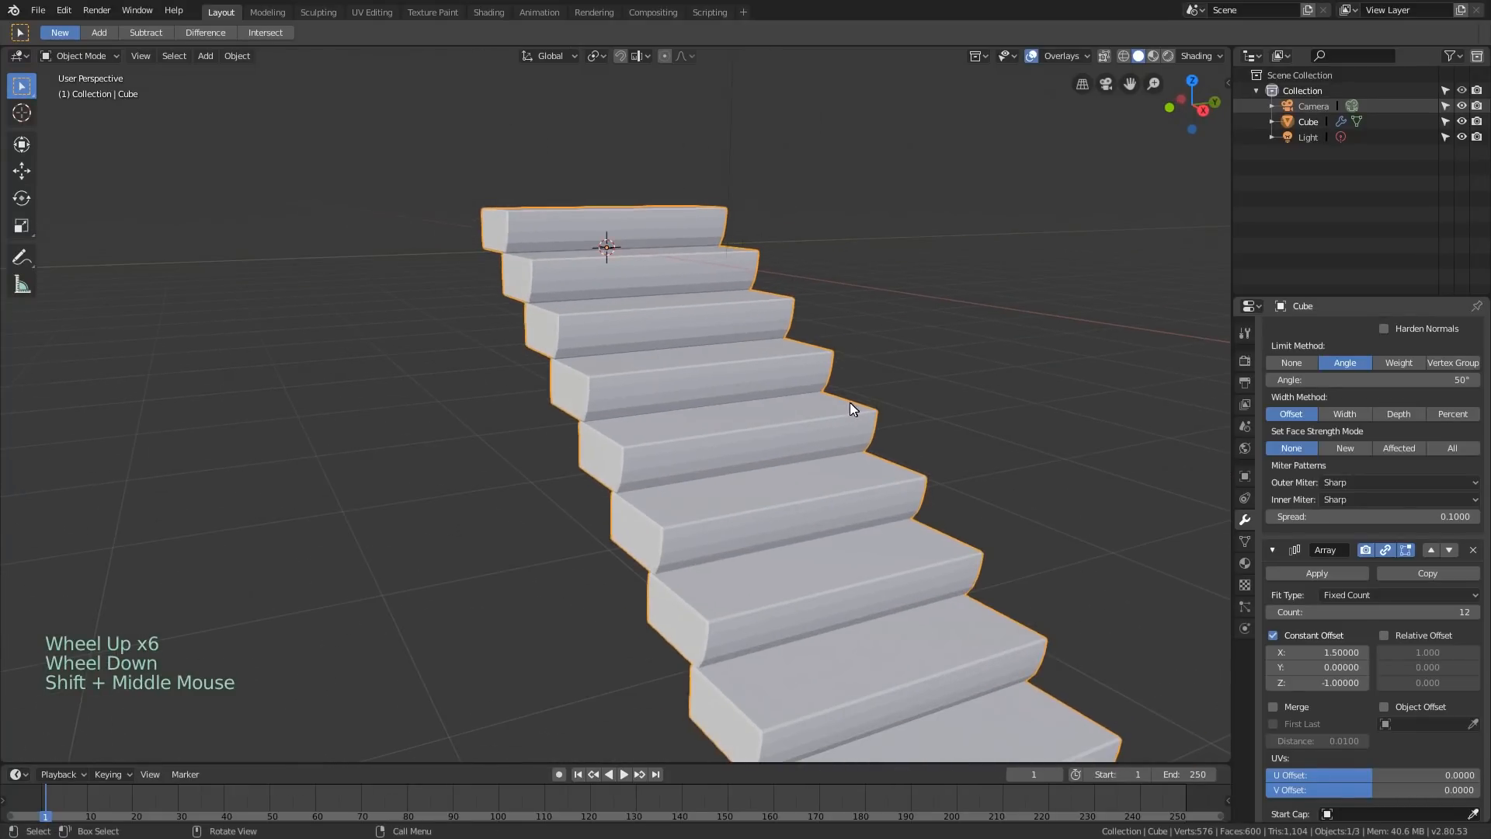
pyautogui.press('KP_1')
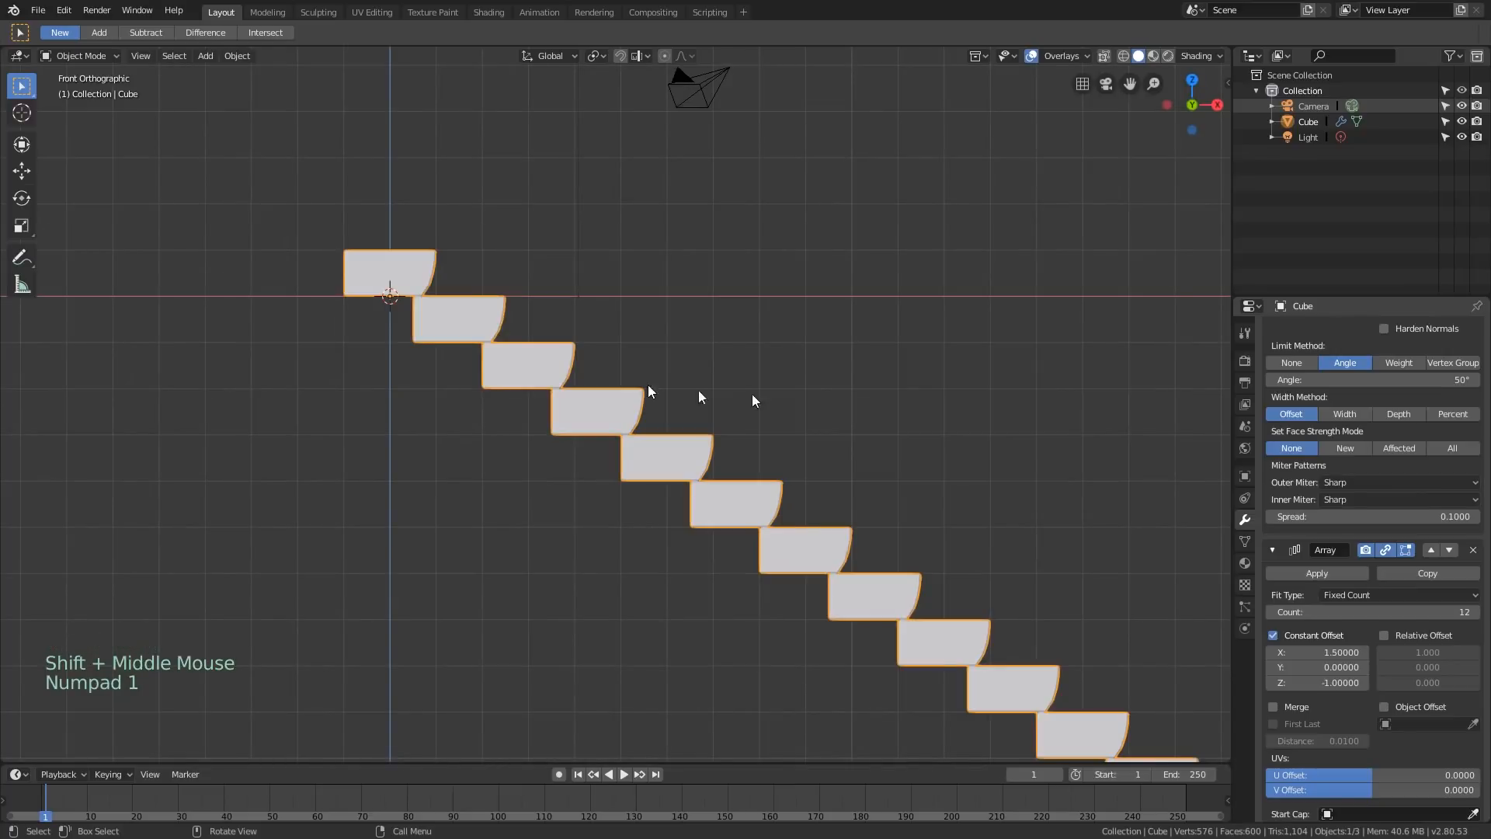
pyautogui.scroll(2, 382, 287)
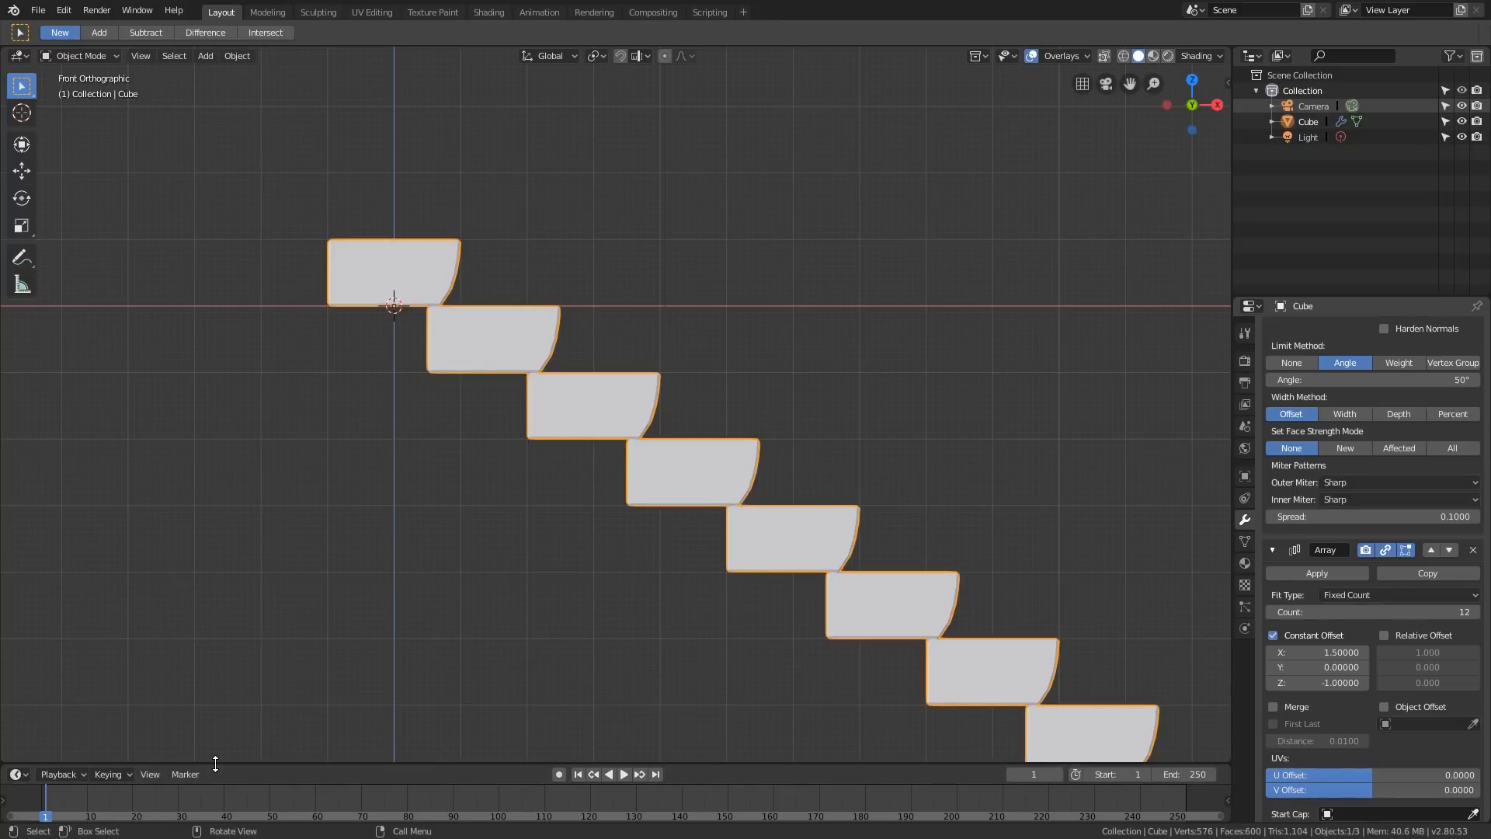
# Enlarge the timeline area and display the staircase's transform properties in the viewport
pyautogui.moveTo(214, 769); pyautogui.dragTo(194, 692)
pyautogui.rightClick(45, 757)
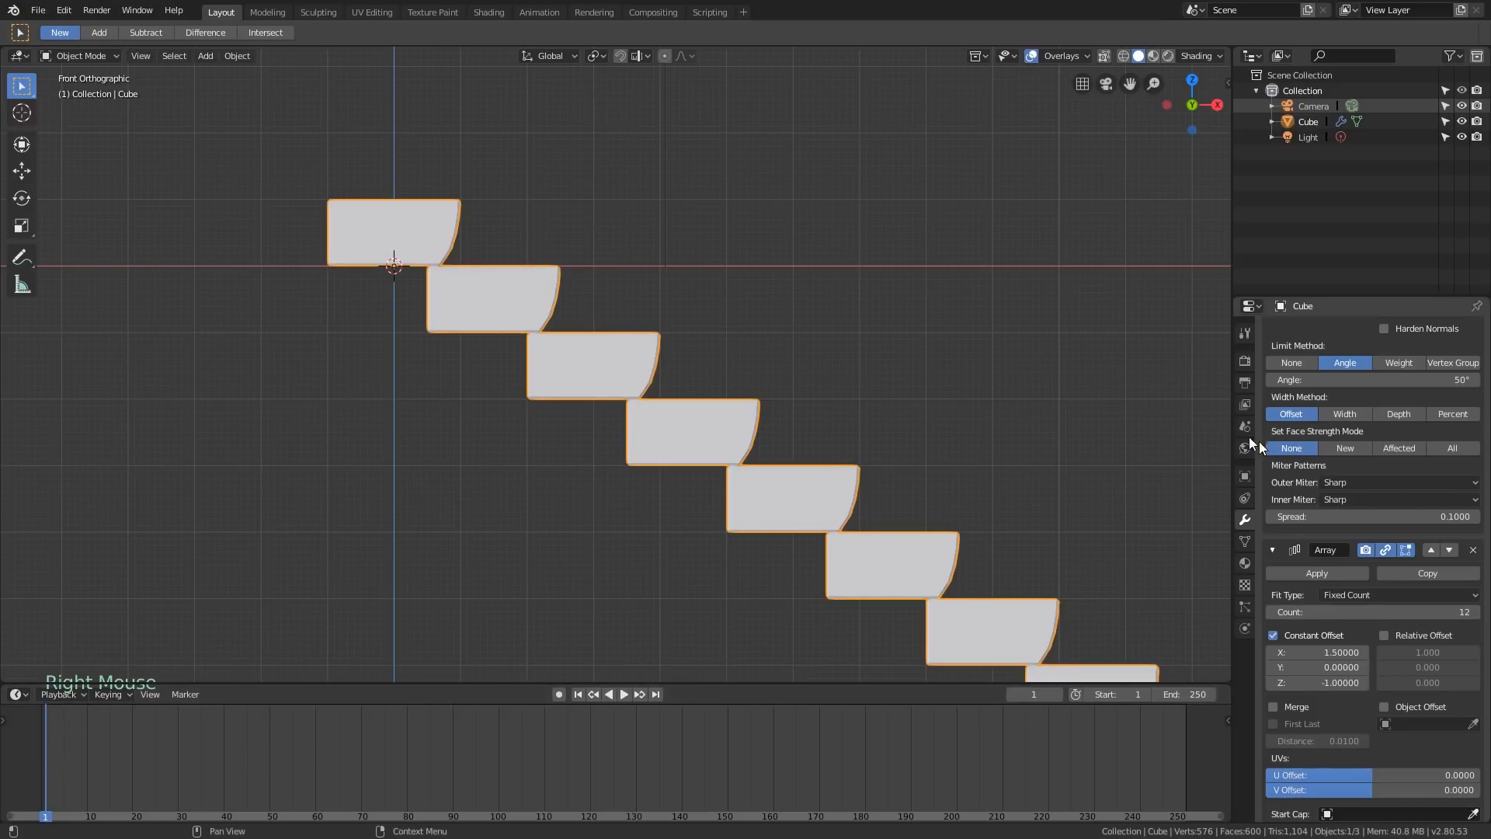
pyautogui.press('n')
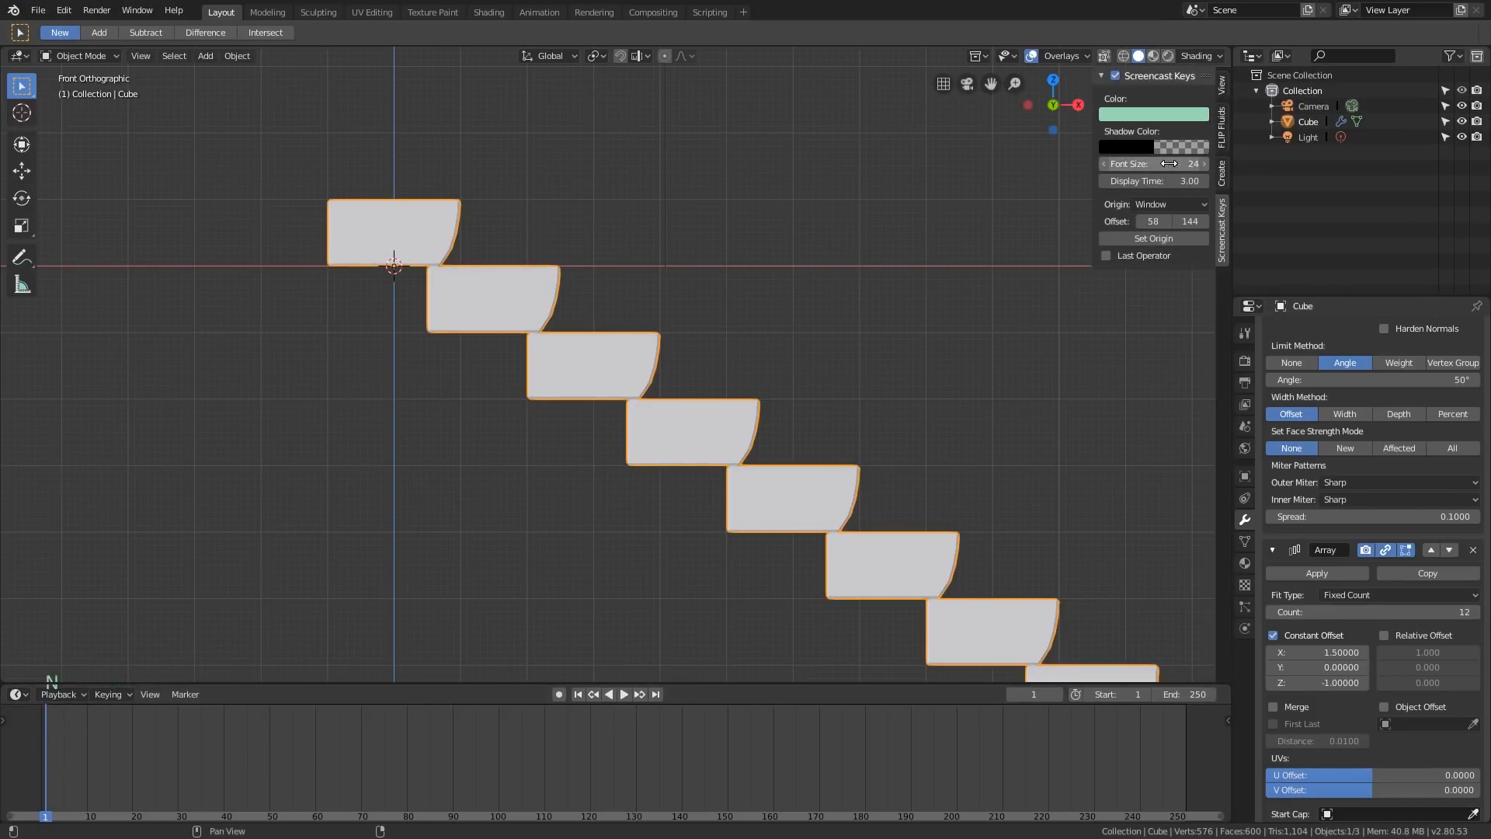
pyautogui.click(1219, 87)
pyautogui.scroll(6, 1150, 129)
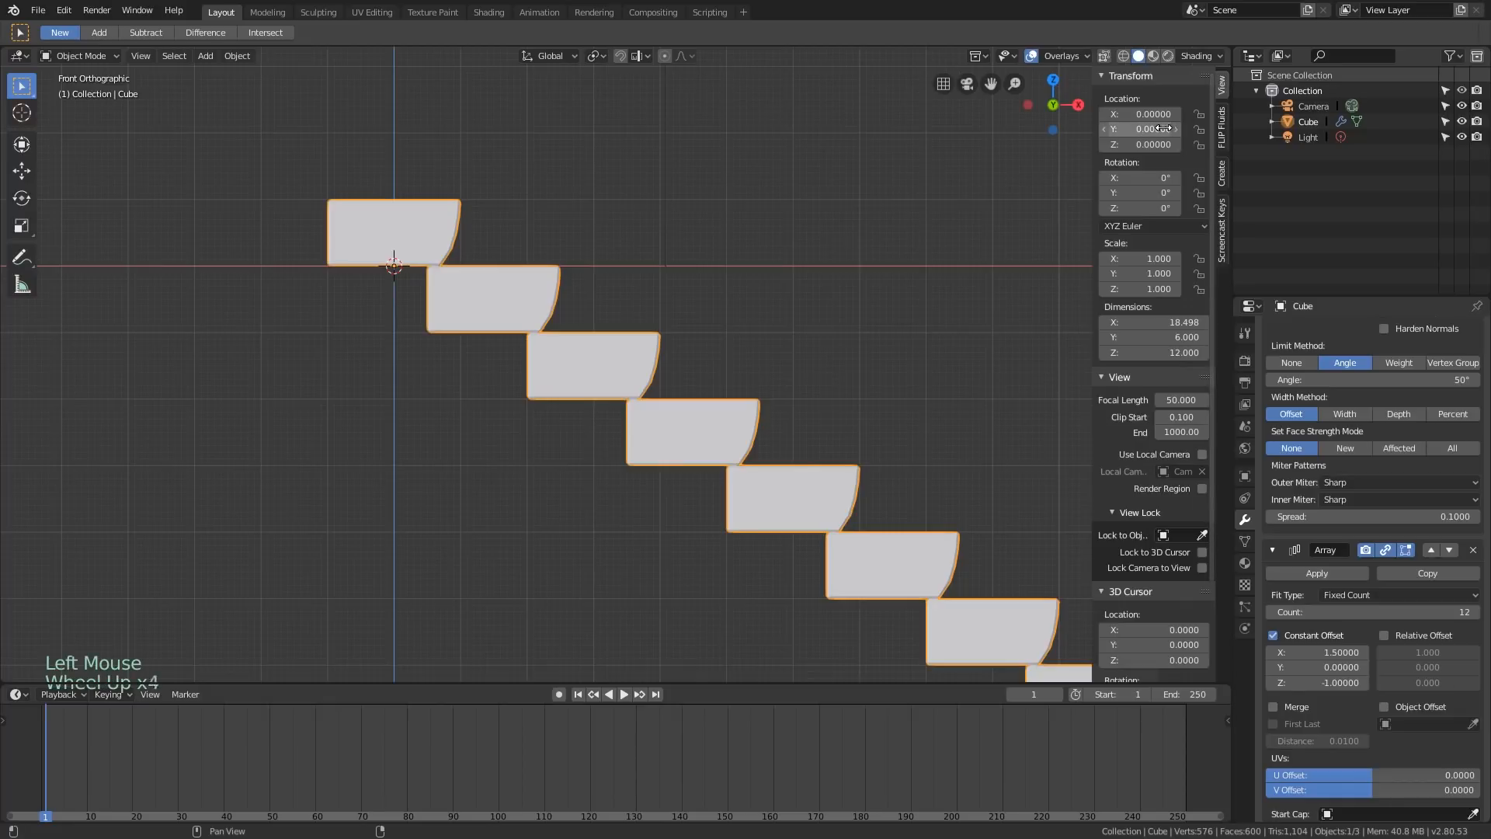
pyautogui.press('n')
pyautogui.press('n')
pyautogui.press('n')
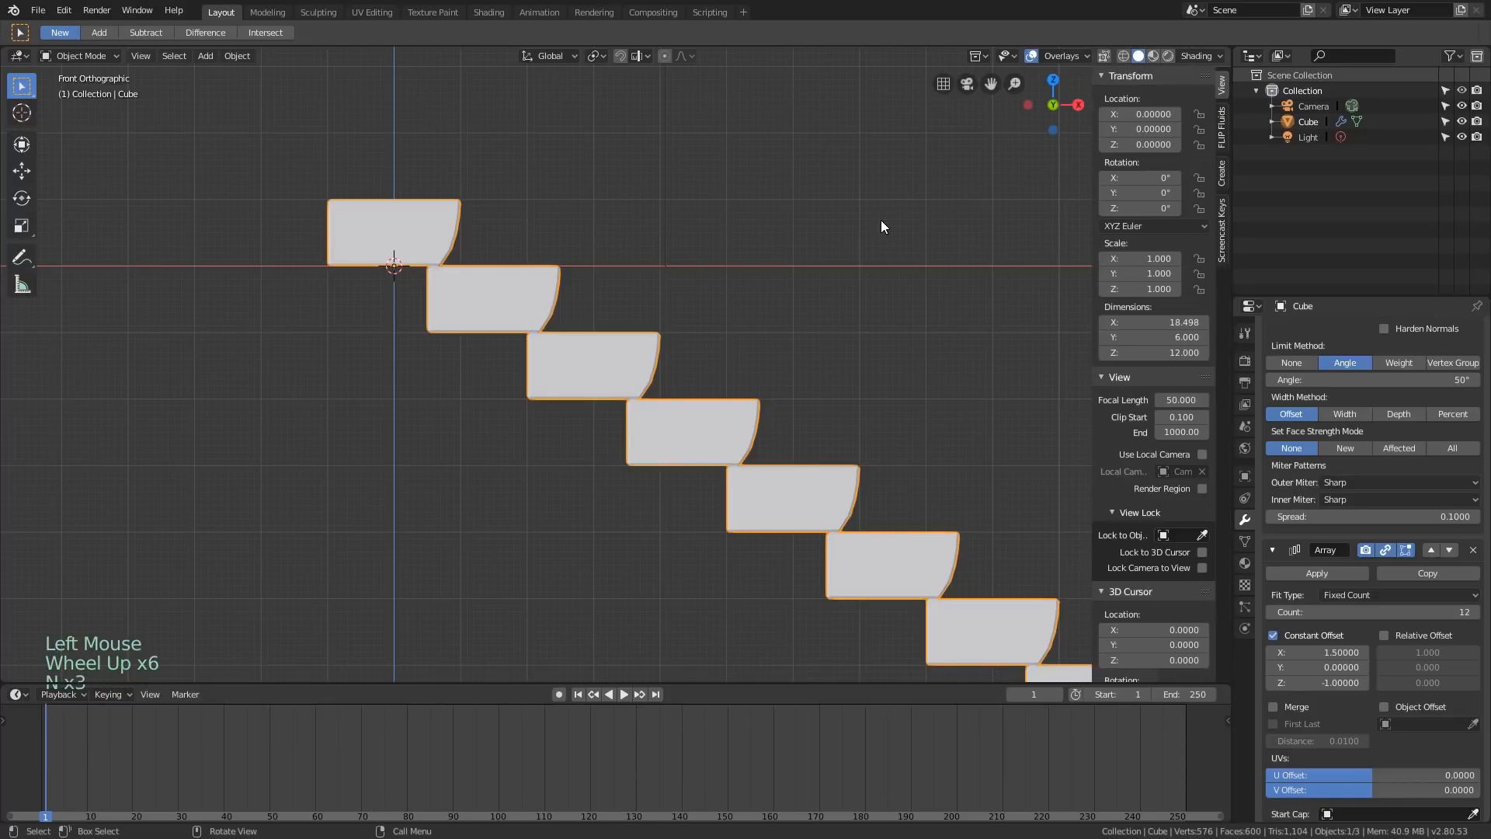
pyautogui.moveTo(1132, 144); pyautogui.dragTo(1064, 144)
pyautogui.rightClick(1132, 144)
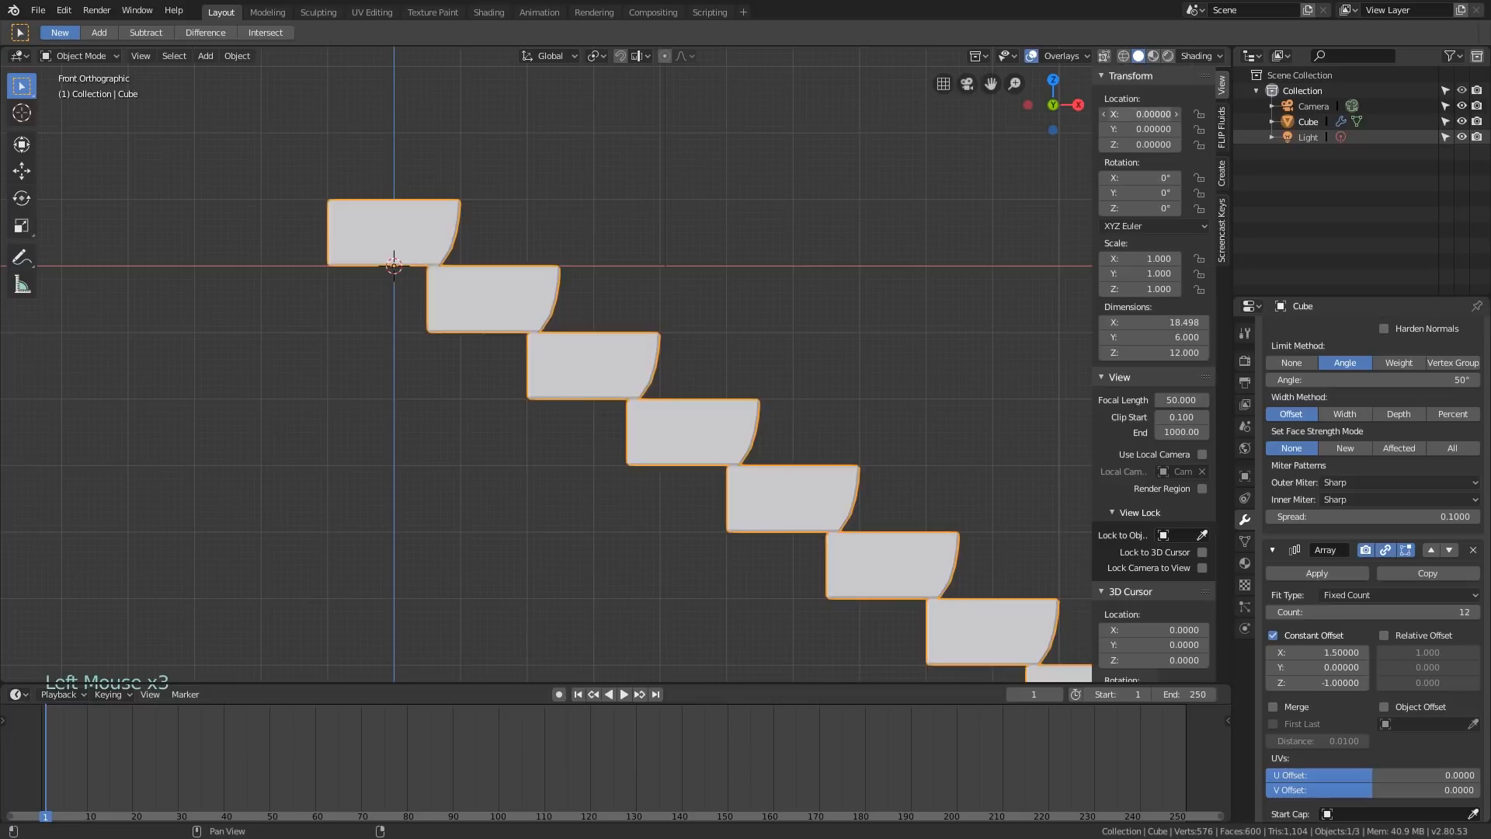
pyautogui.moveTo(1141, 114)
pyautogui.mouseDown()
pyautogui.moveTo(1103, 114)
pyautogui.moveTo(1141, 115)
pyautogui.mouseUp()
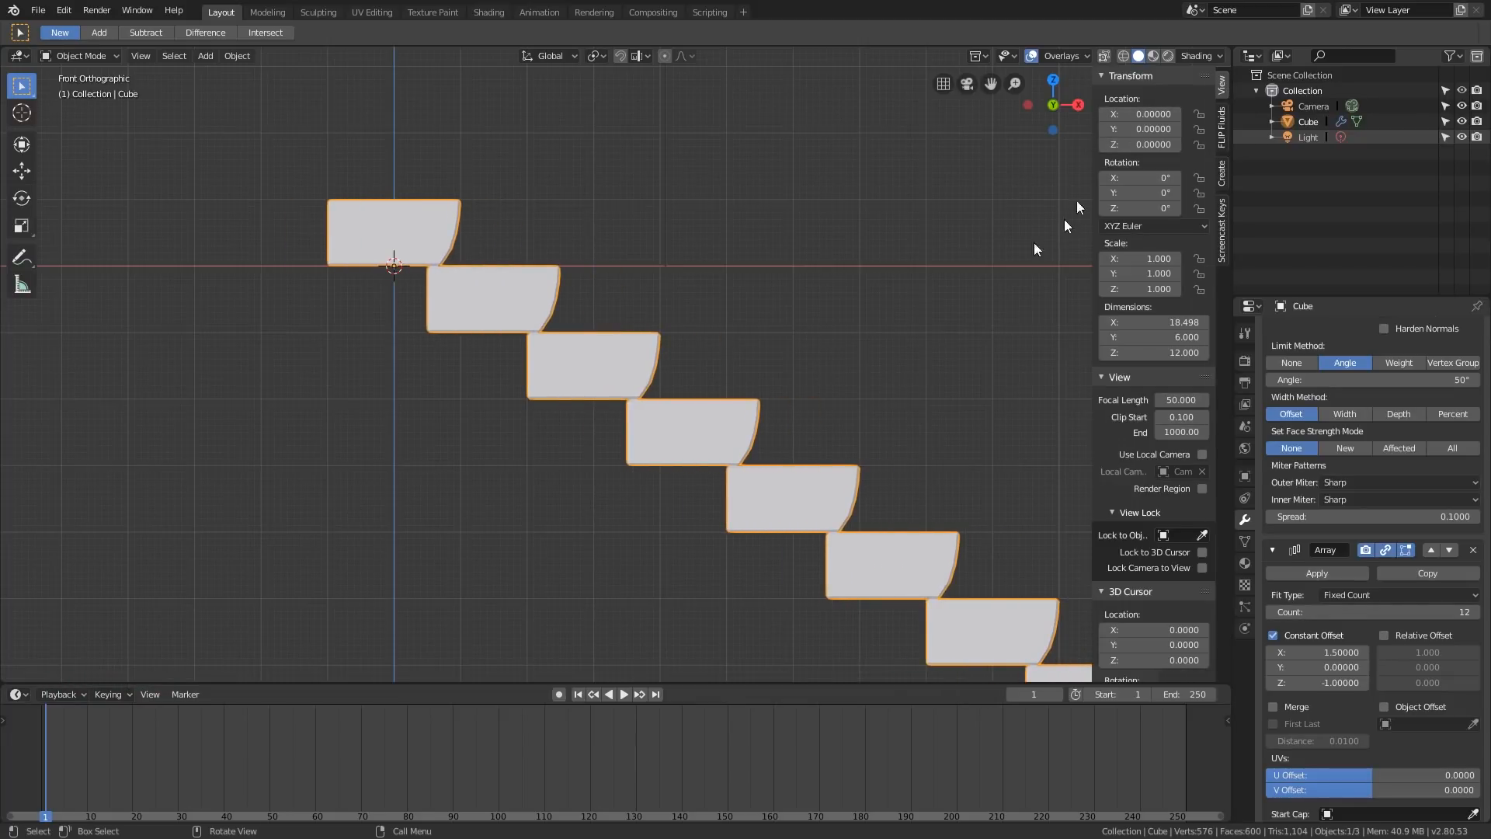
# Insert single keyframes for the staircase's X and Z location at frame 1
pyautogui.rightClick(1131, 114)
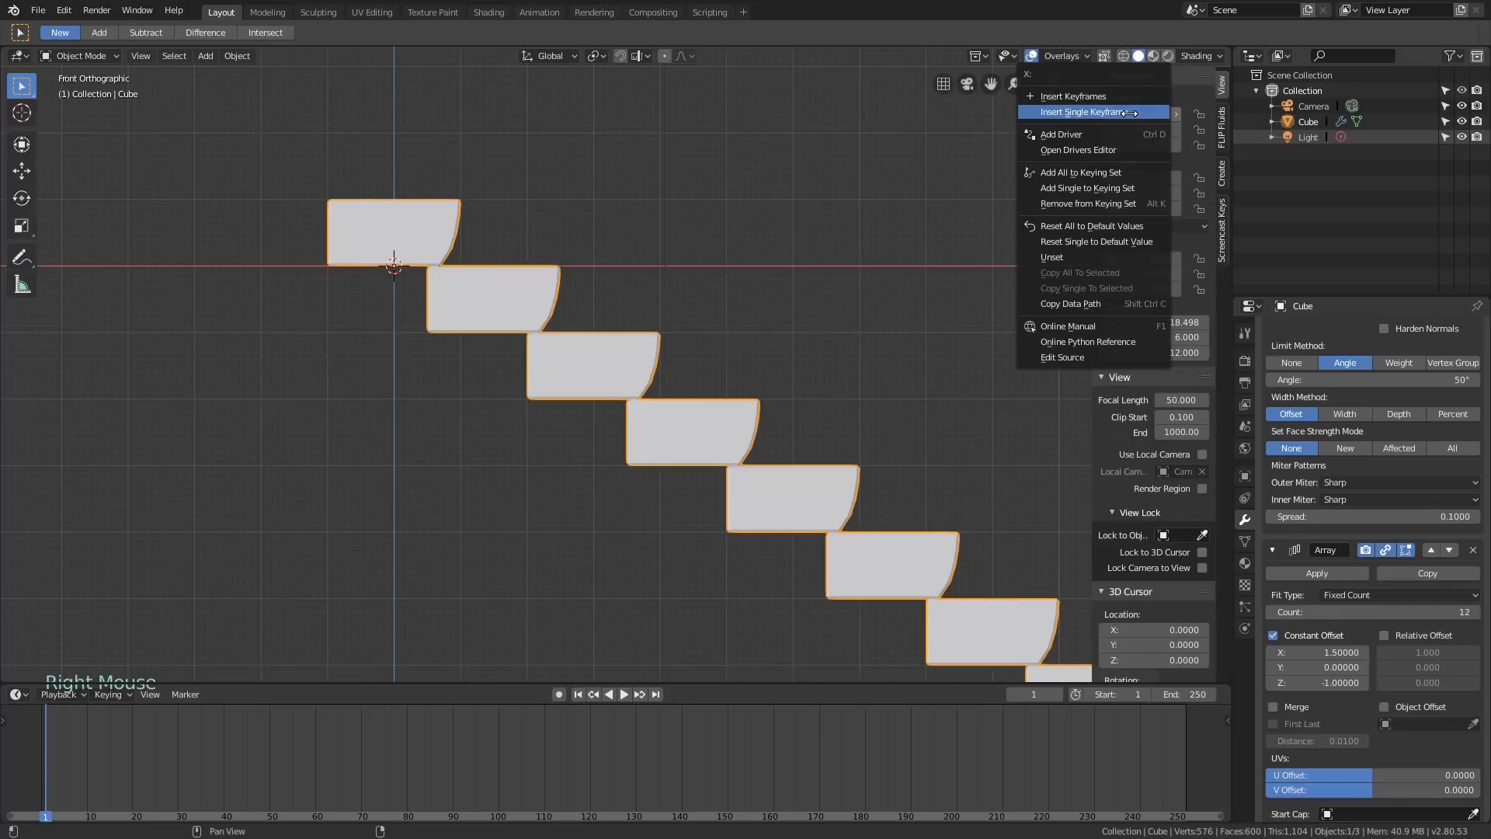
pyautogui.click(1130, 114)
pyautogui.rightClick(1131, 144)
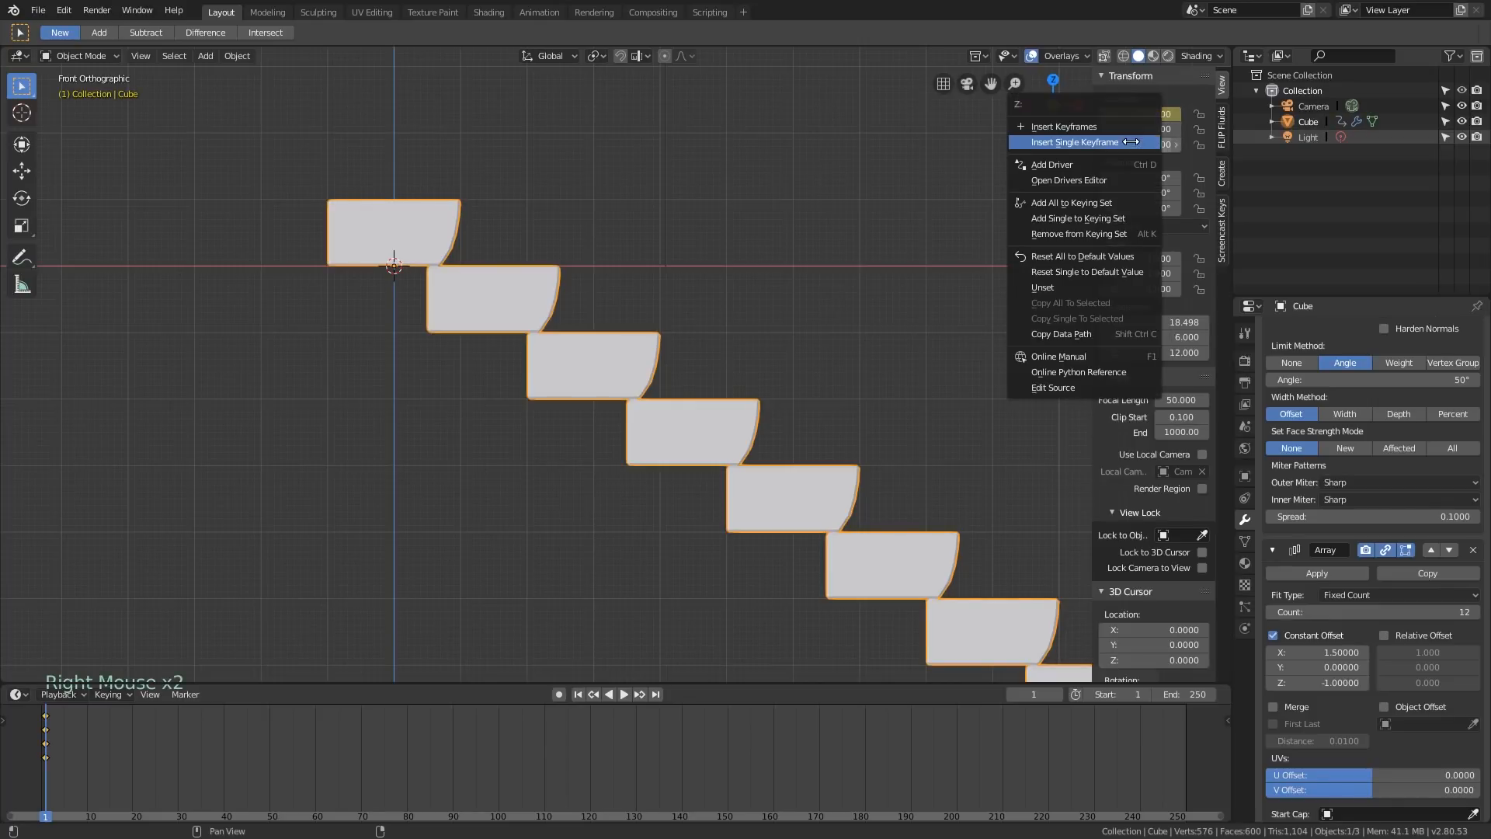
pyautogui.click(1131, 141)
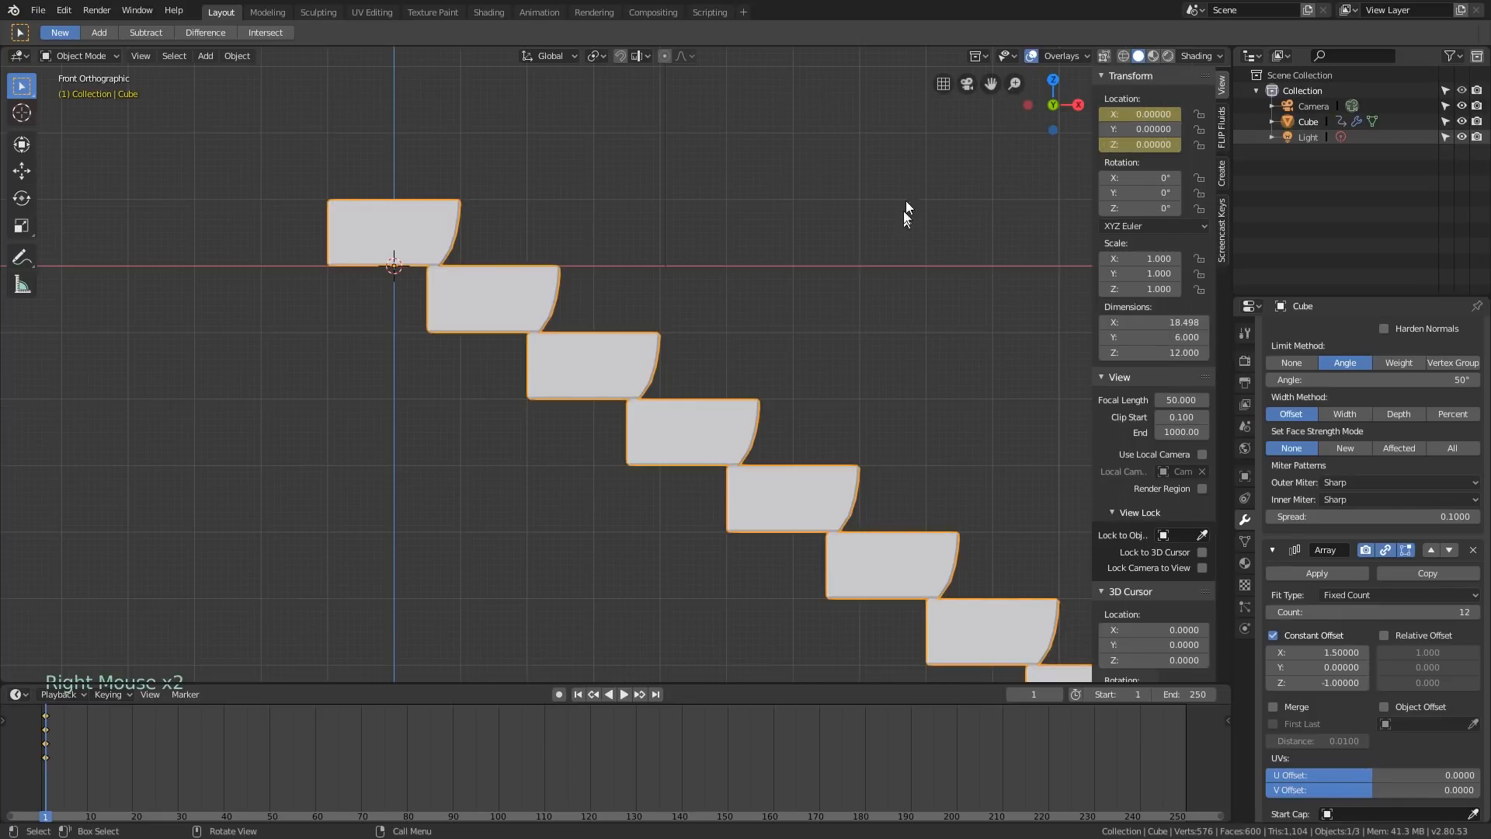
# Go to frame 18, set the staircase's Z location to -1 and insert a single keyframe for it
pyautogui.rightClick(43, 755)
pyautogui.moveTo(43, 755); pyautogui.dragTo(125, 748, button='right')
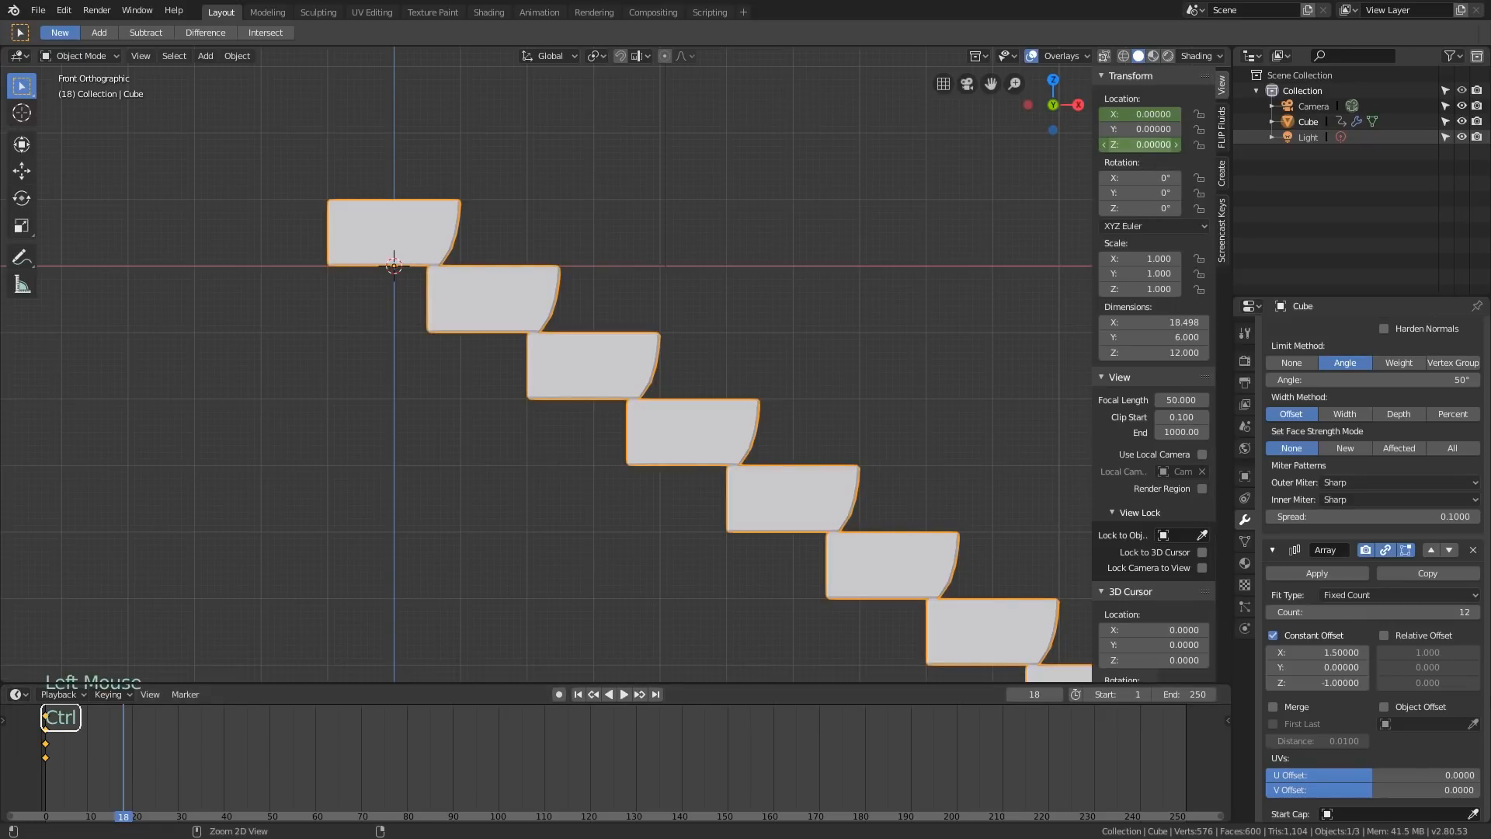
pyautogui.keyDown('ctrl'); pyautogui.moveTo(1140, 144); pyautogui.dragTo(1124, 145); pyautogui.keyUp('ctrl')
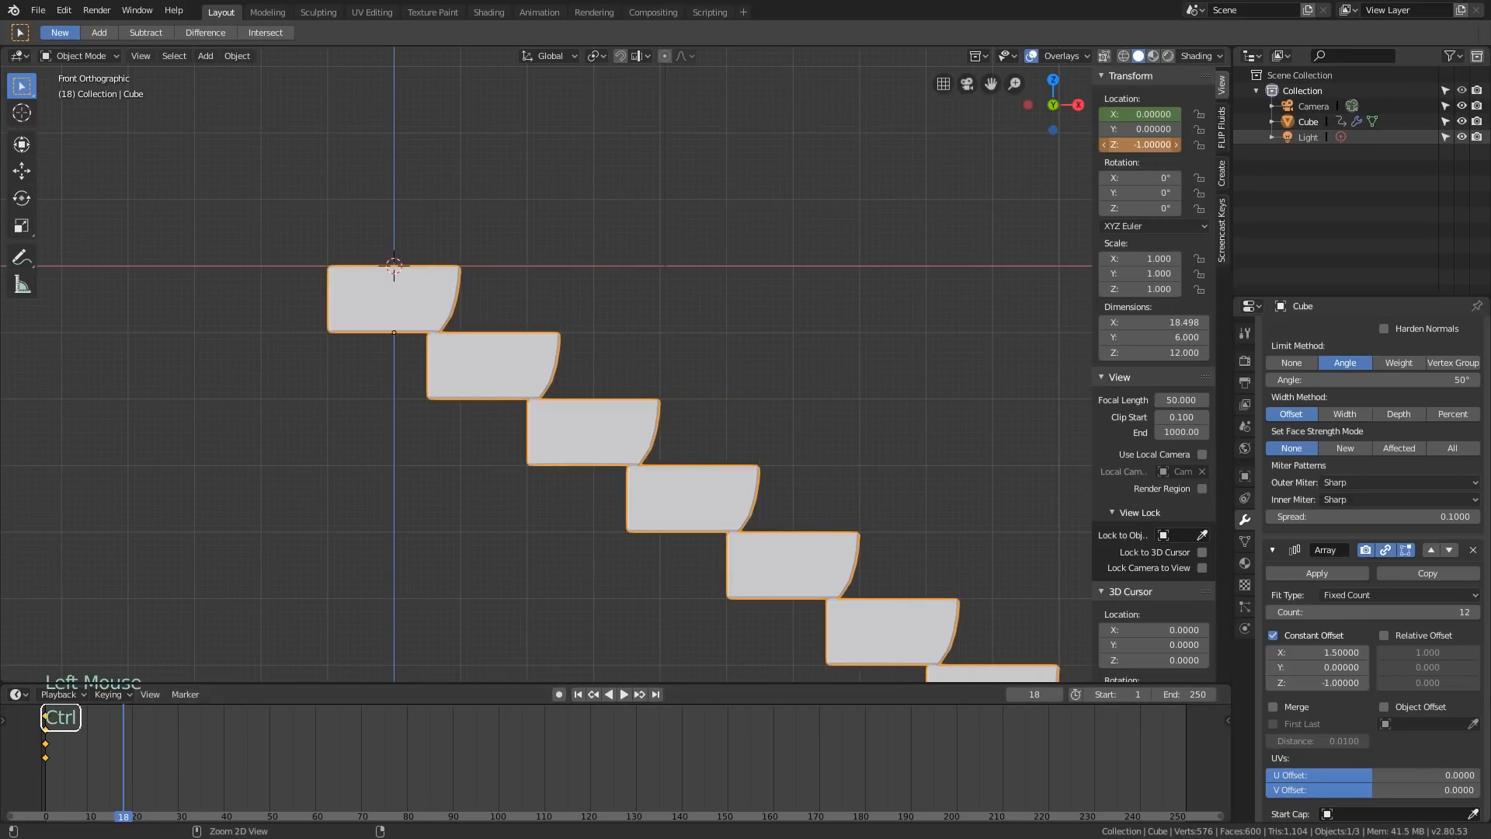
pyautogui.rightClick(1155, 144)
pyautogui.click(1155, 142)
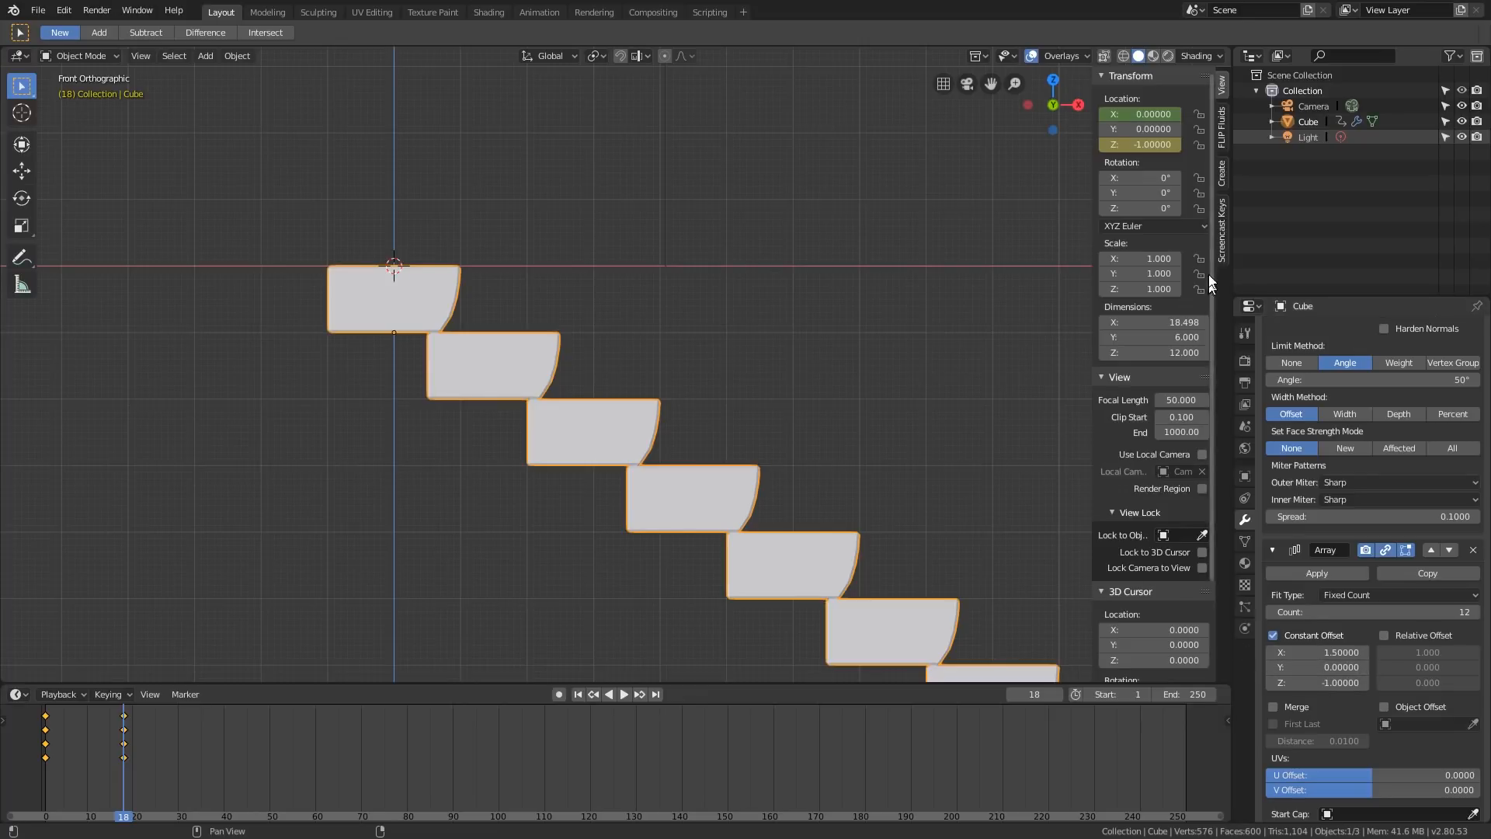
# Set the staircase's X location to 1.5 at frame 18, keyframe that single value and check the stairs in perspective
pyautogui.moveTo(1139, 114); pyautogui.dragTo(1186, 114)
pyautogui.rightClick(1139, 113)
pyautogui.click(1140, 111)
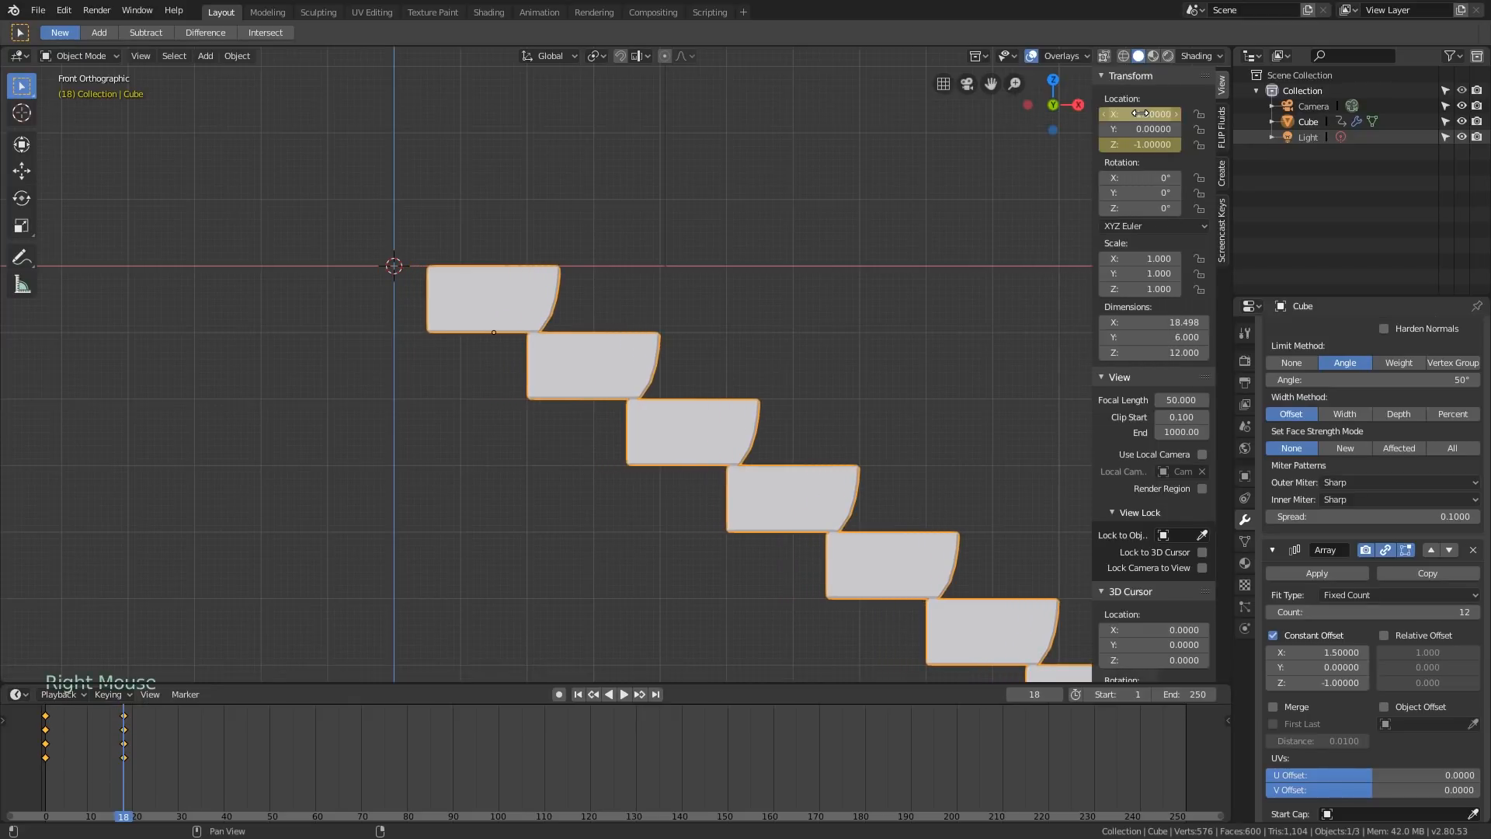
pyautogui.scroll(-3, 804, 276)
pyautogui.keyDown('shift'); pyautogui.moveTo(804, 276); pyautogui.dragTo(588, 329, button='middle'); pyautogui.keyUp('shift')
pyautogui.keyDown('shift'); pyautogui.moveTo(655, 286); pyautogui.dragTo(631, 248, button='middle'); pyautogui.keyUp('shift')
pyautogui.keyDown('shift'); pyautogui.scroll(-1, 605, 247); pyautogui.keyUp('shift')
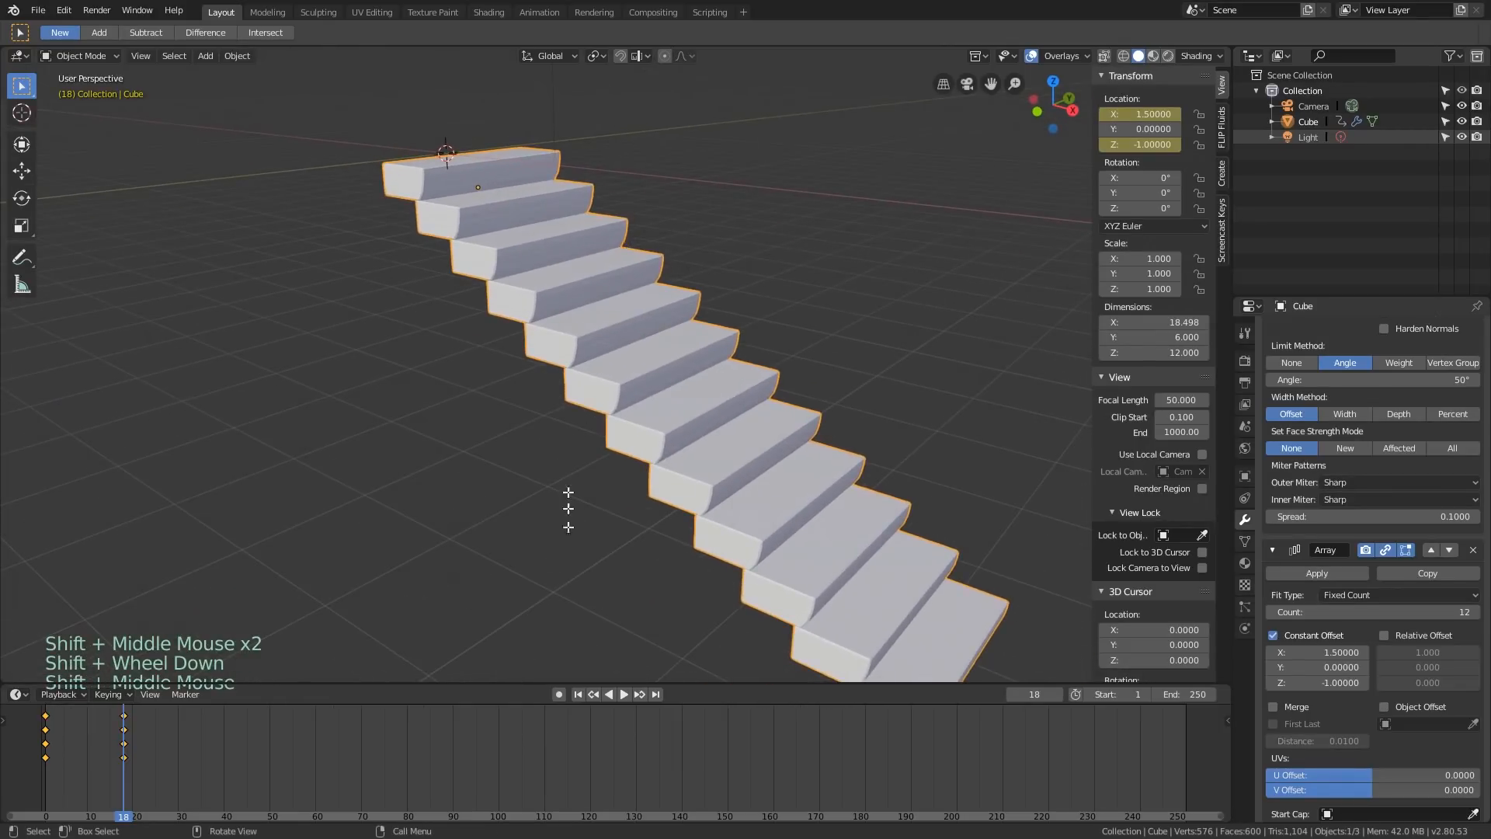
# Reduce the timeline's height and play the stair movement, restarting it repeatedly near frame 1 to examine how the motion repeats
pyautogui.moveTo(530, 683); pyautogui.dragTo(527, 713)
pyautogui.keyDown('shift'); pyautogui.moveTo(667, 441); pyautogui.dragTo(659, 379, button='middle'); pyautogui.keyUp('shift')
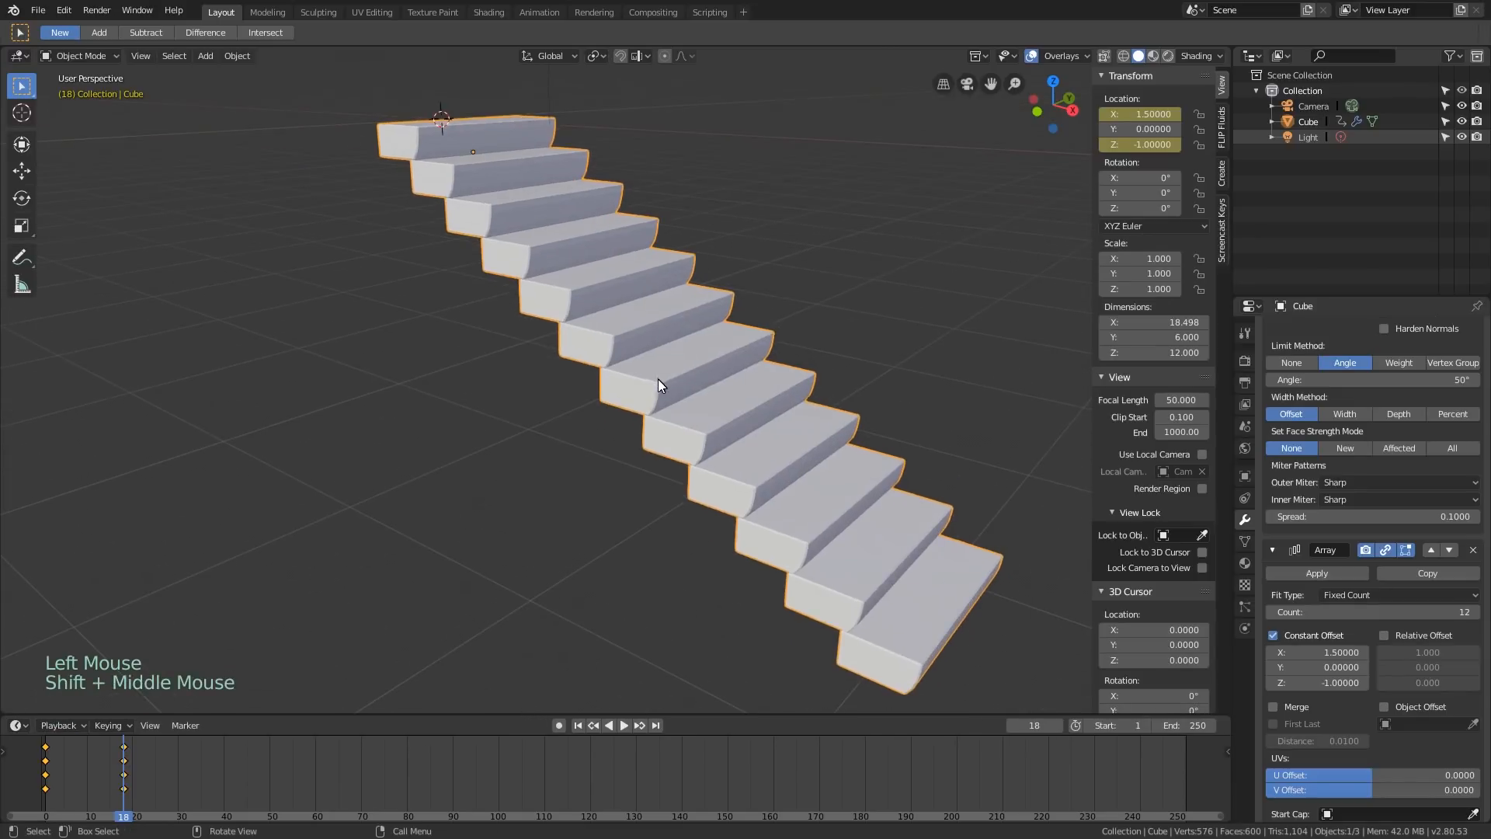
pyautogui.press('space')
pyautogui.rightClick(30, 773)
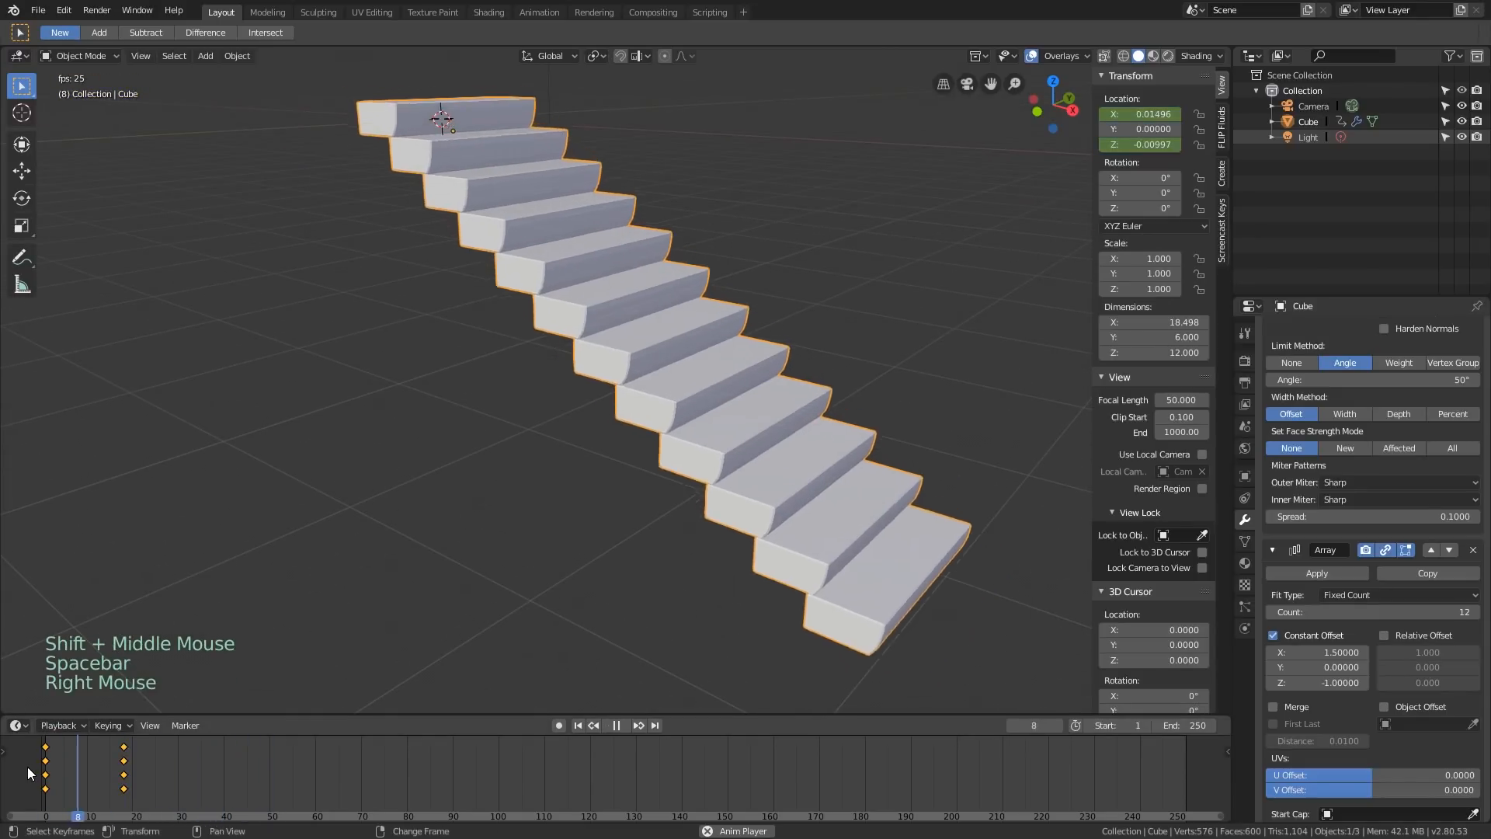
pyautogui.rightClick(28, 773)
pyautogui.rightClick(28, 773)
pyautogui.rightClick(28, 772)
pyautogui.rightClick(27, 773)
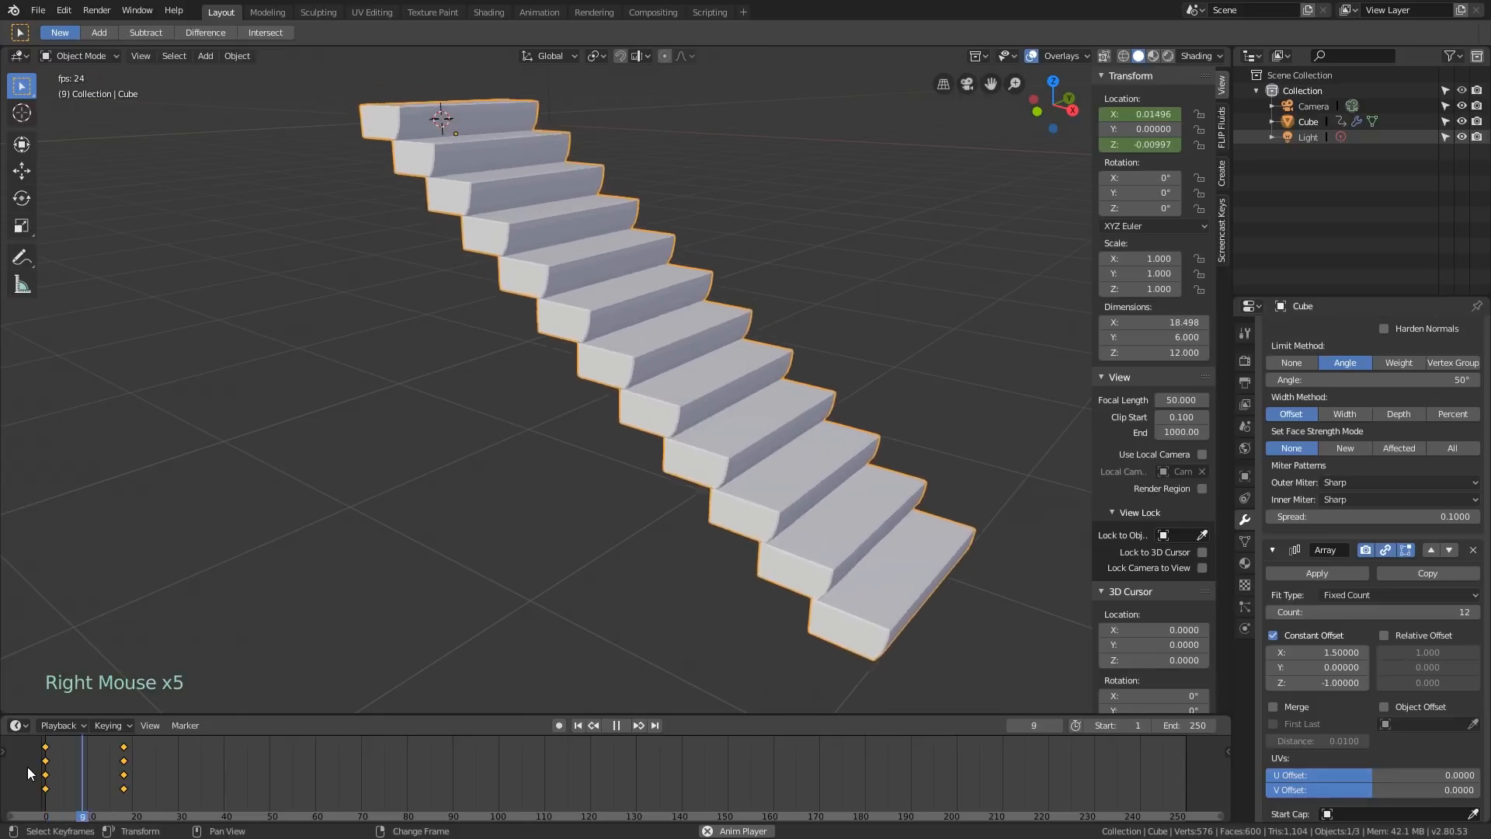
pyautogui.rightClick(27, 773)
pyautogui.rightClick(27, 772)
pyautogui.rightClick(27, 773)
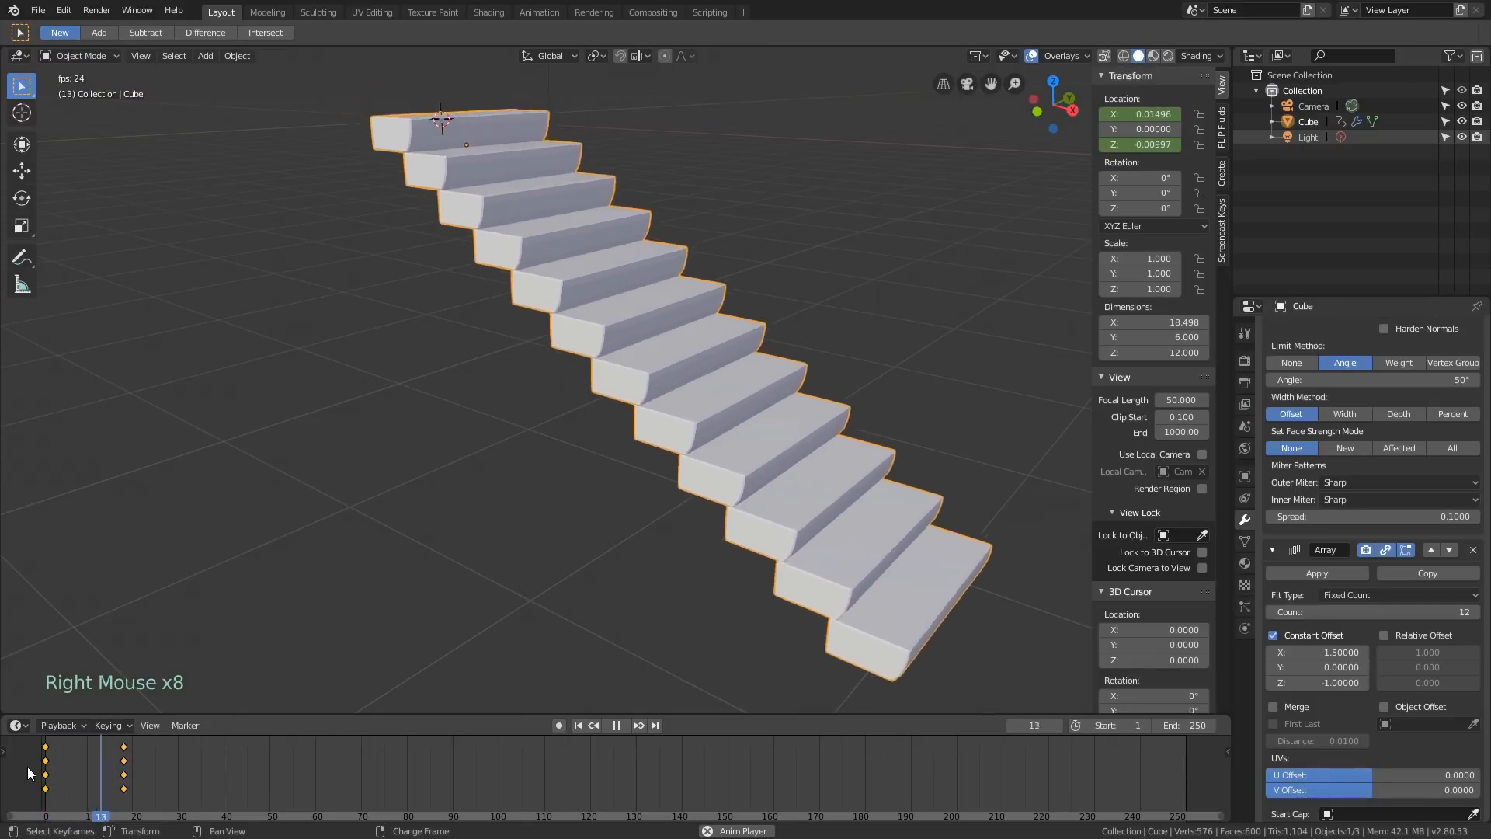
pyautogui.rightClick(27, 773)
pyautogui.rightClick(28, 773)
pyautogui.rightClick(27, 773)
pyautogui.rightClick(27, 773)
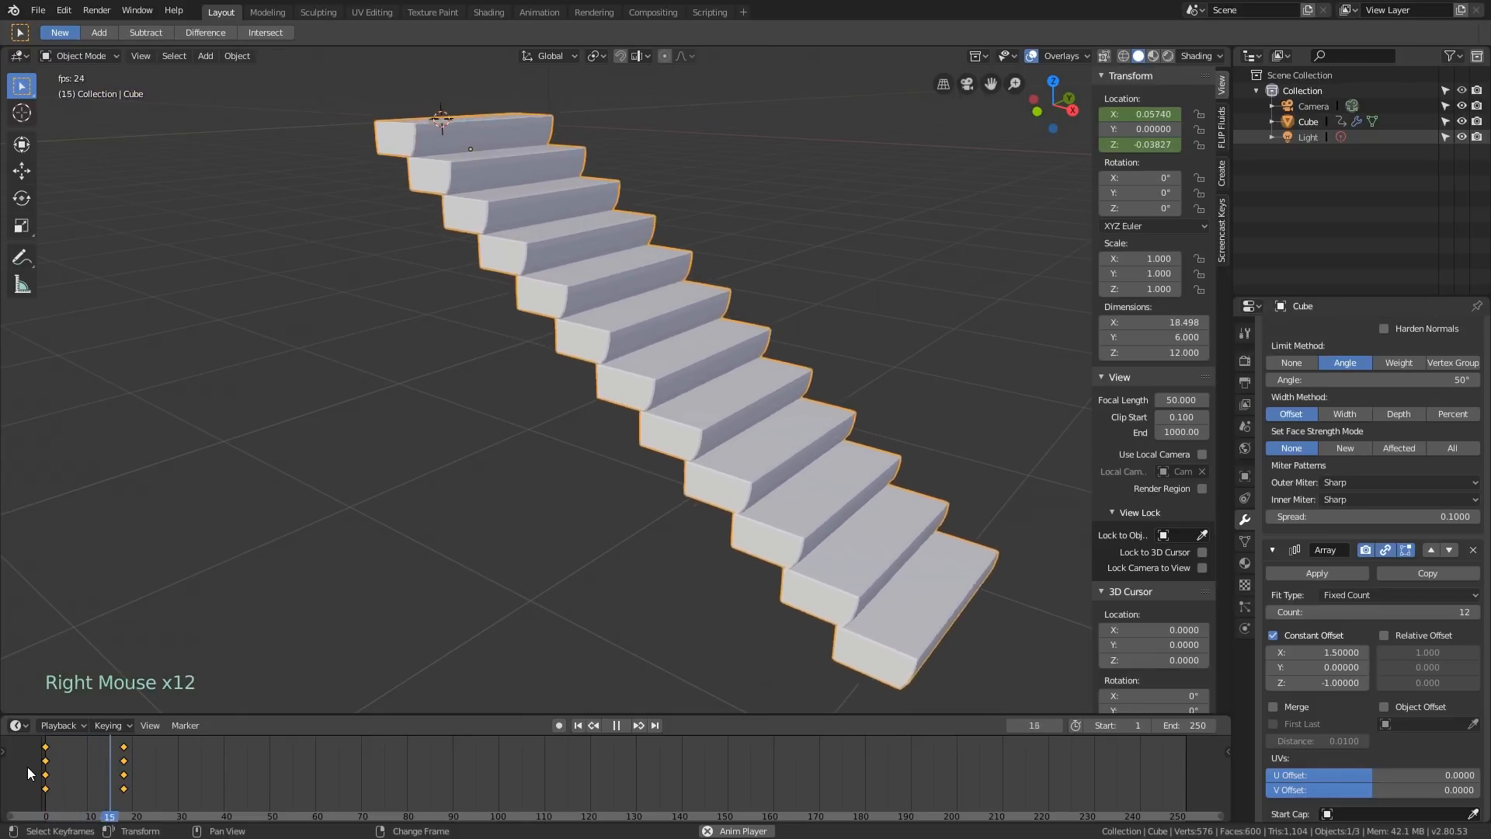
pyautogui.rightClick(27, 773)
pyautogui.rightClick(27, 773)
pyautogui.rightClick(27, 773)
pyautogui.rightClick(28, 773)
pyautogui.rightClick(27, 773)
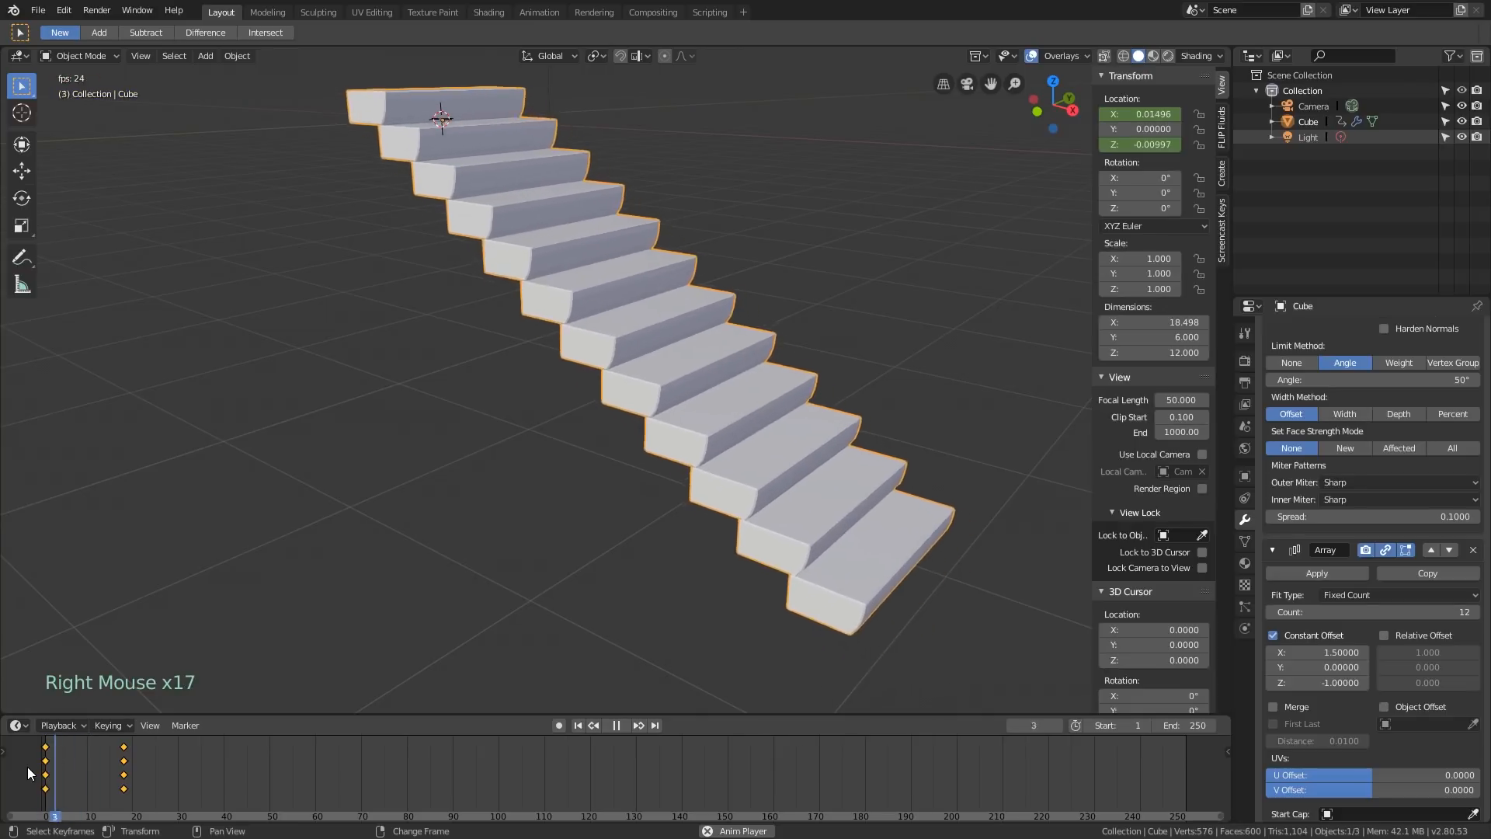
pyautogui.rightClick(28, 773)
pyautogui.rightClick(27, 773)
pyautogui.rightClick(27, 772)
pyautogui.rightClick(27, 773)
pyautogui.rightClick(27, 772)
pyautogui.rightClick(27, 773)
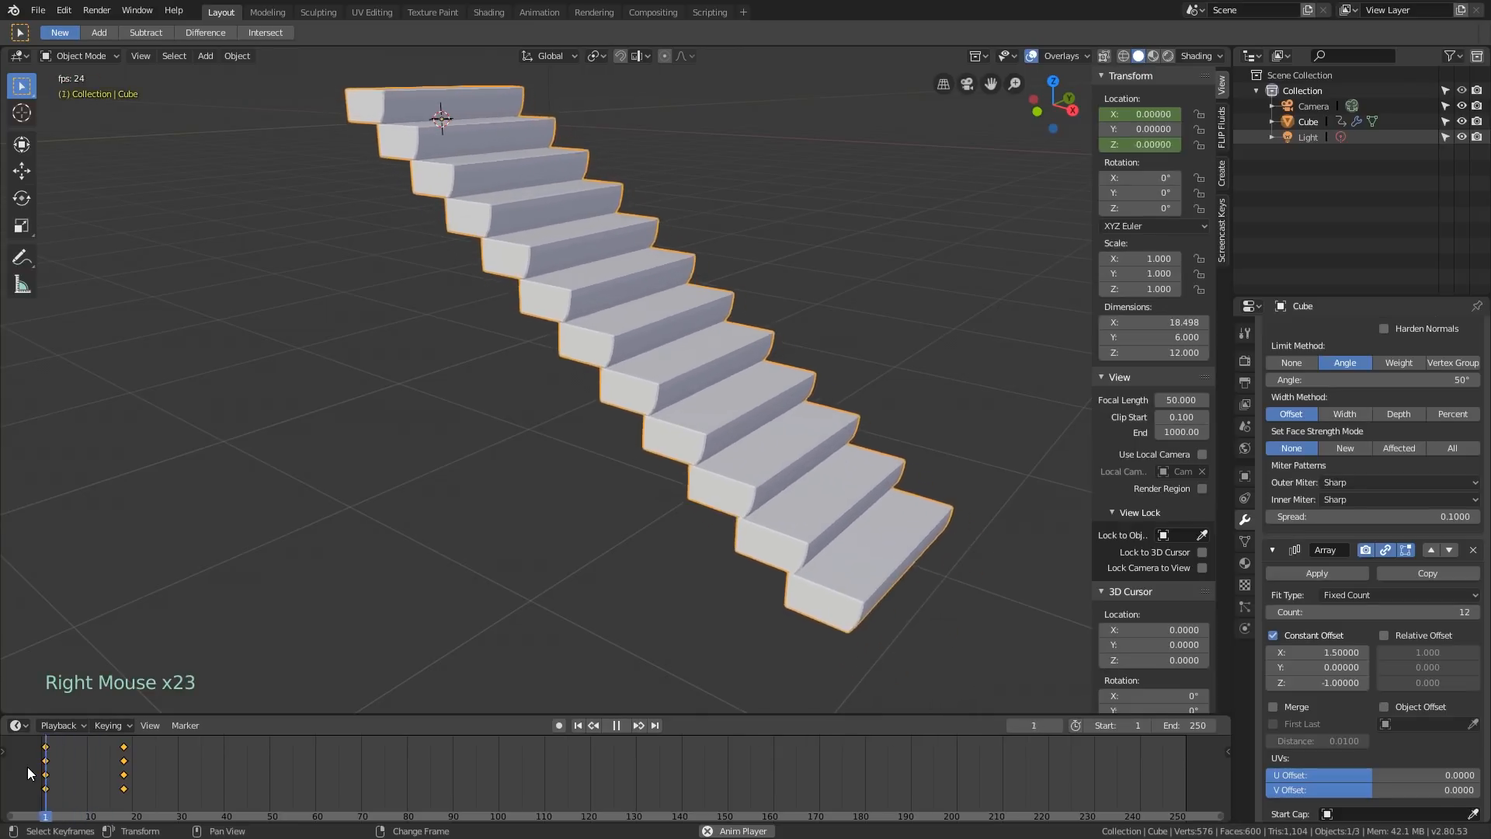
pyautogui.rightClick(28, 773)
pyautogui.rightClick(27, 772)
pyautogui.rightClick(28, 772)
pyautogui.rightClick(27, 773)
pyautogui.rightClick(27, 772)
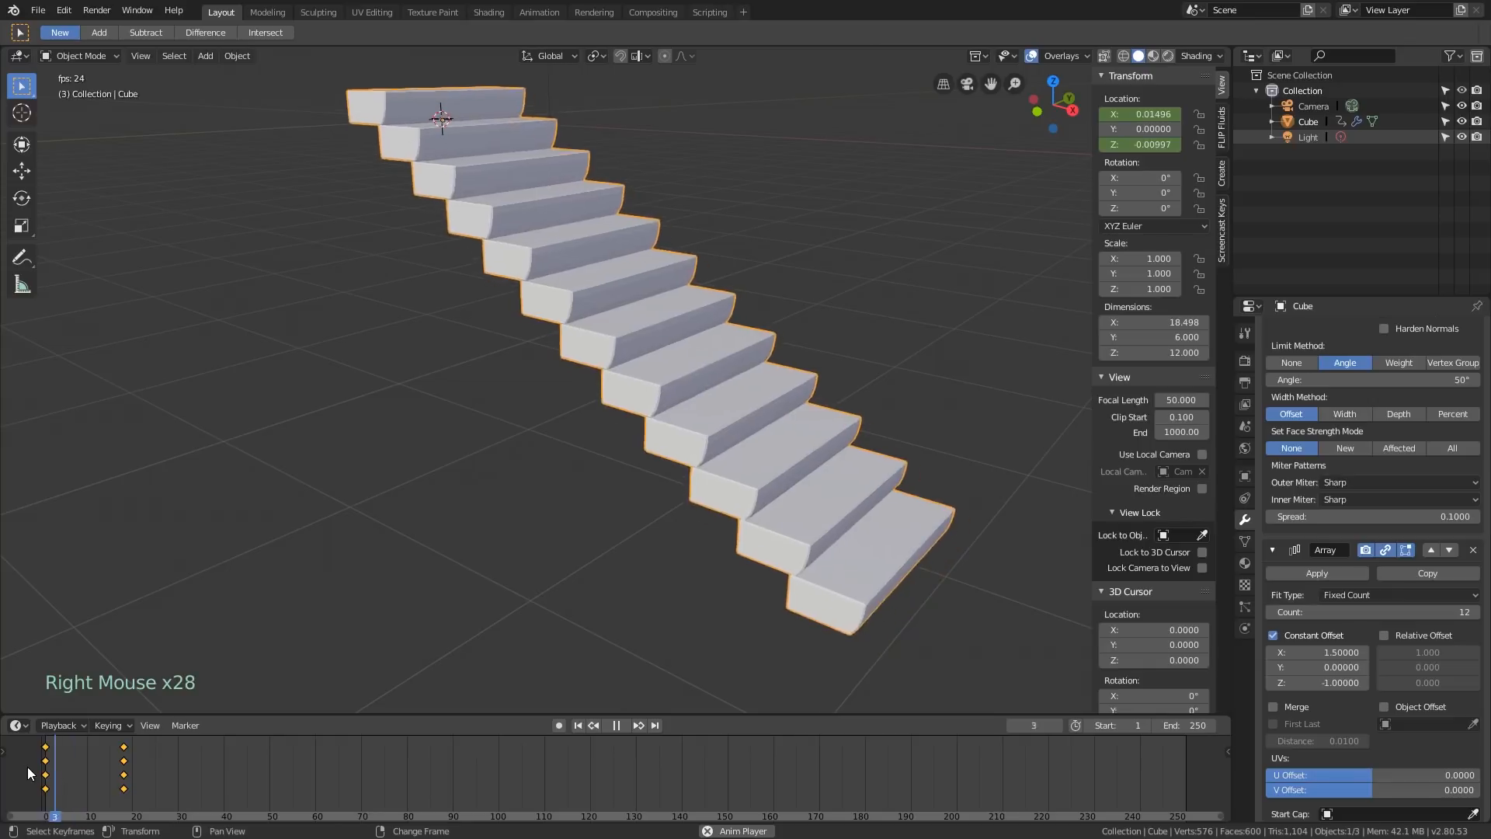
pyautogui.rightClick(27, 773)
pyautogui.rightClick(27, 773)
pyautogui.rightClick(27, 773)
pyautogui.press('space')
pyautogui.moveTo(29, 772); pyautogui.dragTo(77, 750, button='right')
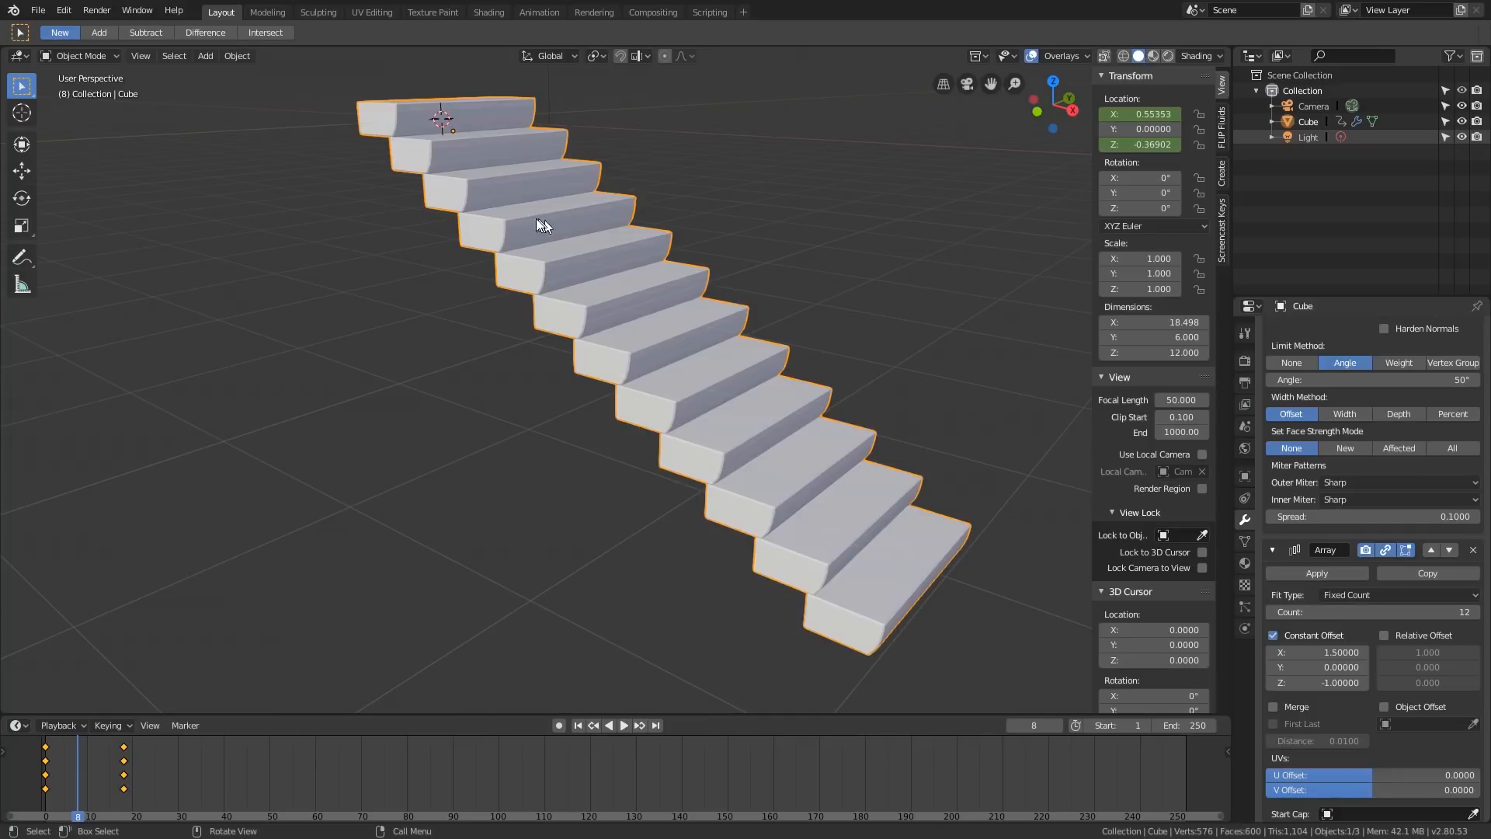
# View the staircase from another angle and replay the first frames several times to examine the speed of its movement
pyautogui.moveTo(659, 341); pyautogui.dragTo(757, 370, button='middle')
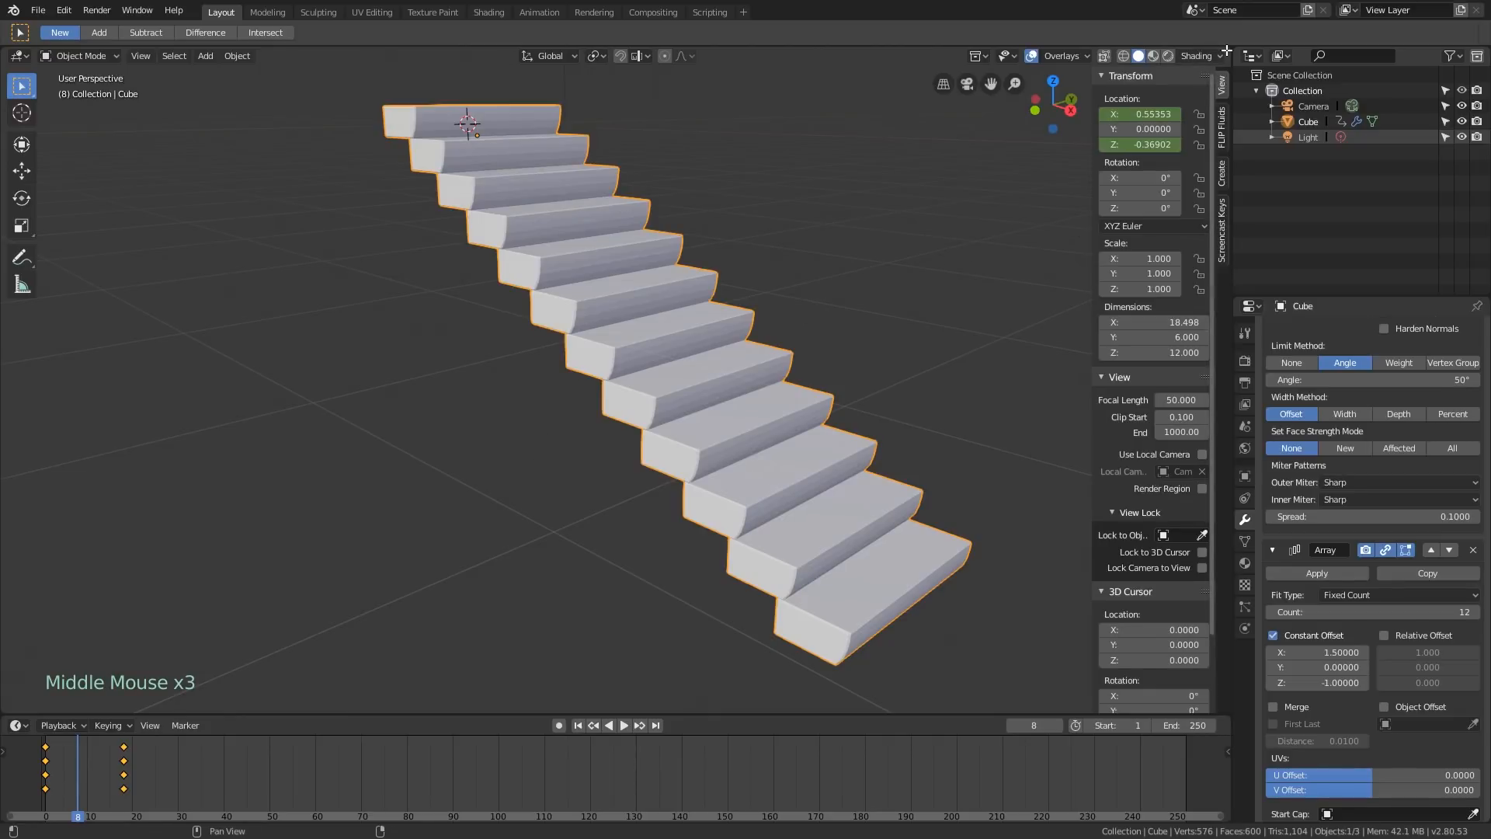
pyautogui.rightClick(31, 763)
pyautogui.press('space')
pyautogui.rightClick(32, 764)
pyautogui.rightClick(31, 763)
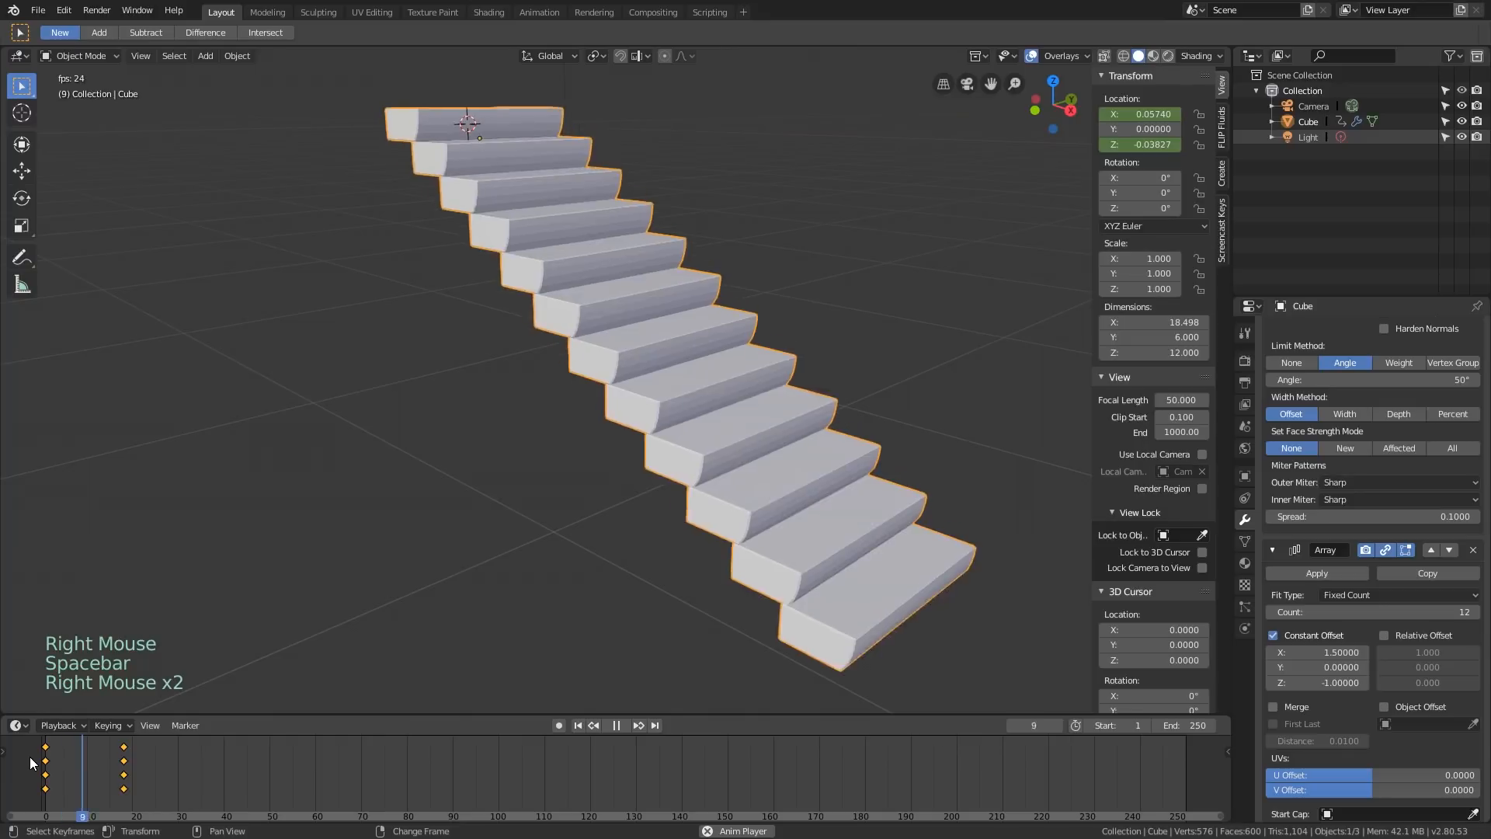
pyautogui.rightClick(31, 764)
pyautogui.rightClick(32, 764)
pyautogui.rightClick(33, 763)
pyautogui.rightClick(30, 761)
pyautogui.rightClick(31, 762)
pyautogui.press('space')
pyautogui.moveTo(34, 763)
pyautogui.mouseDown(button='right')
pyautogui.moveTo(299, 744)
pyautogui.moveTo(208, 739)
pyautogui.moveTo(311, 750)
pyautogui.moveTo(109, 781)
pyautogui.moveTo(140, 776)
pyautogui.moveTo(21, 771)
pyautogui.moveTo(156, 760)
pyautogui.moveTo(41, 772)
pyautogui.moveTo(101, 772)
pyautogui.moveTo(83, 765)
pyautogui.mouseUp(button='right')
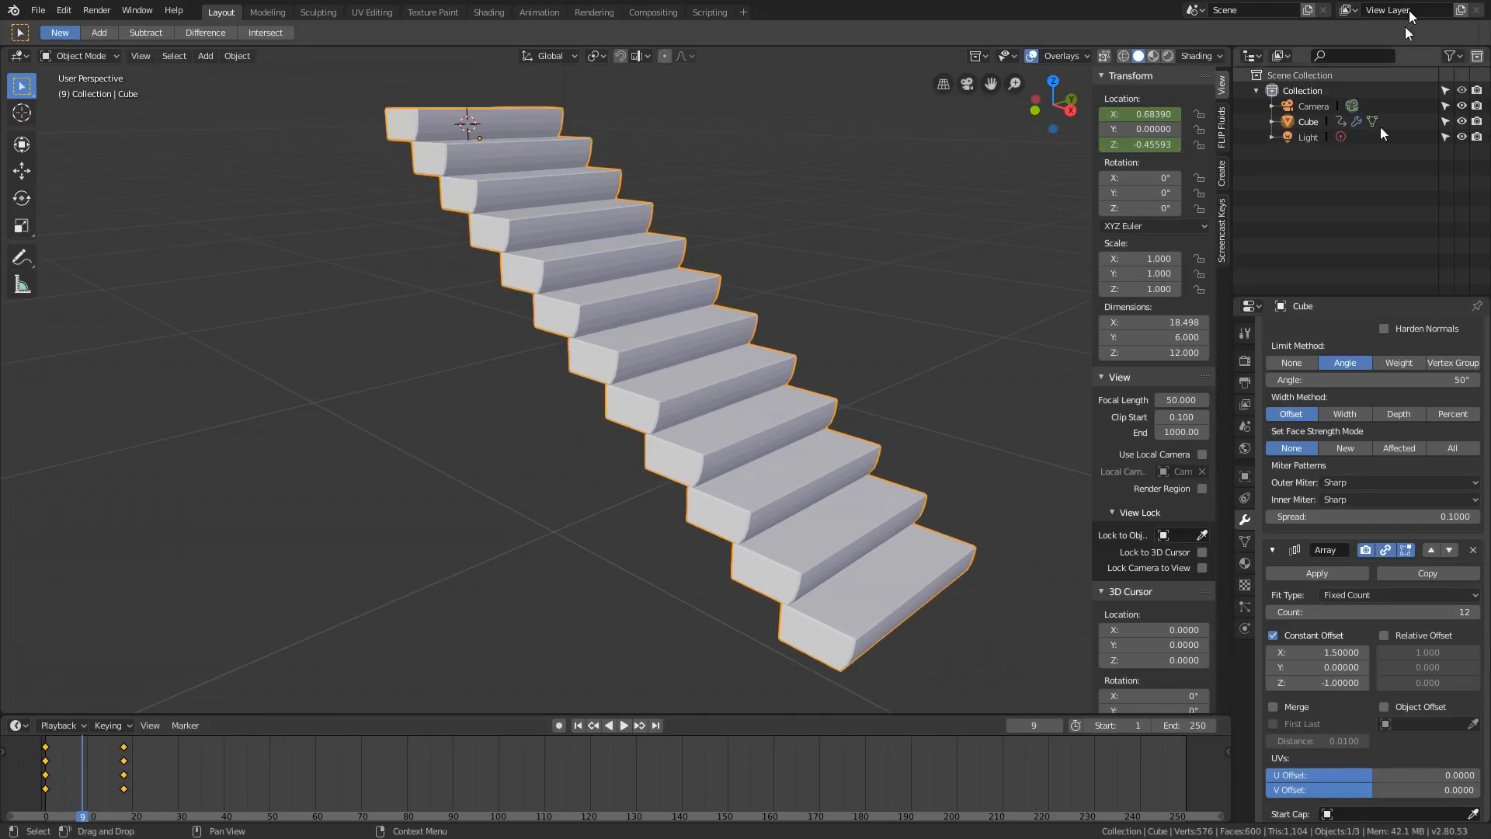
# Split the 3D viewport in two, turn the new area into a Graph Editor and examine the staircase's location curves
pyautogui.moveTo(1220, 45); pyautogui.dragTo(613, 47)
pyautogui.click(629, 58)
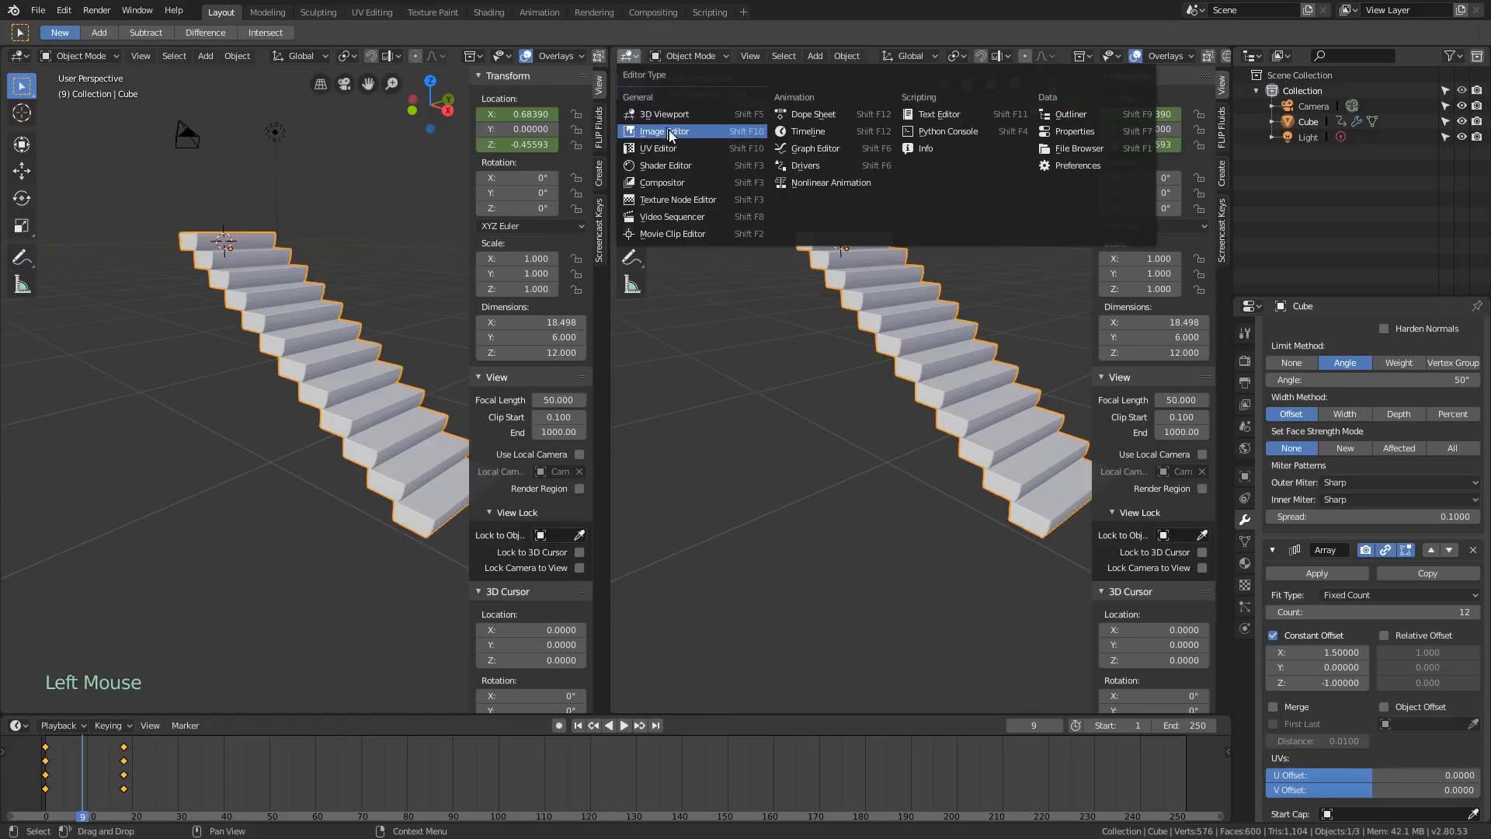
pyautogui.click(810, 158)
pyautogui.keyDown('shift'); pyautogui.moveTo(784, 420); pyautogui.dragTo(932, 323, button='middle'); pyautogui.keyUp('shift')
pyautogui.scroll(5, 859, 399)
pyautogui.scroll(5, 870, 365)
pyautogui.keyDown('shift'); pyautogui.scroll(-1, 871, 358); pyautogui.keyUp('shift')
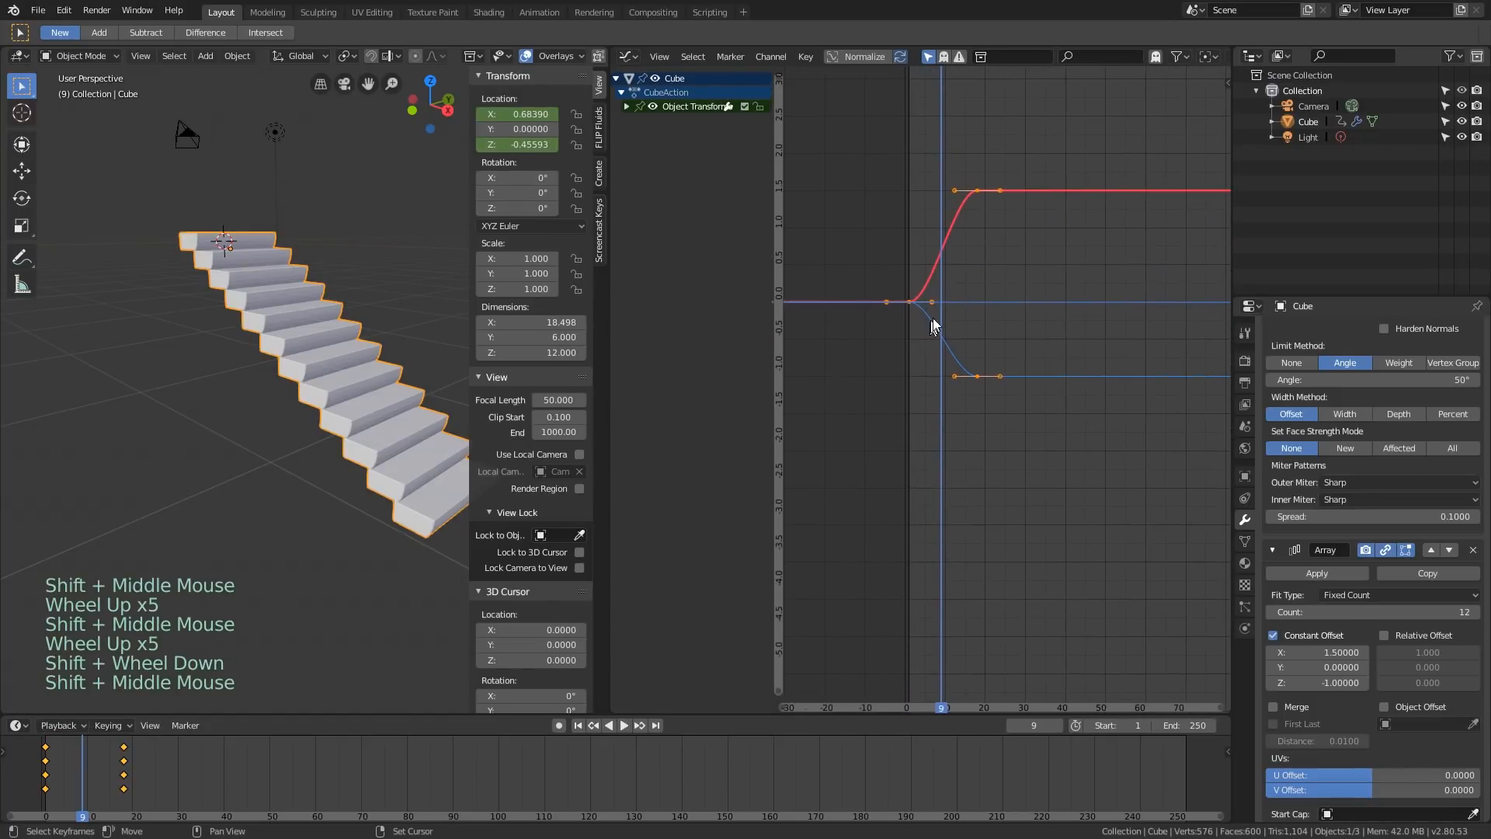
pyautogui.scroll(3, 919, 306)
pyautogui.moveTo(920, 307); pyautogui.dragTo(957, 311, button='right')
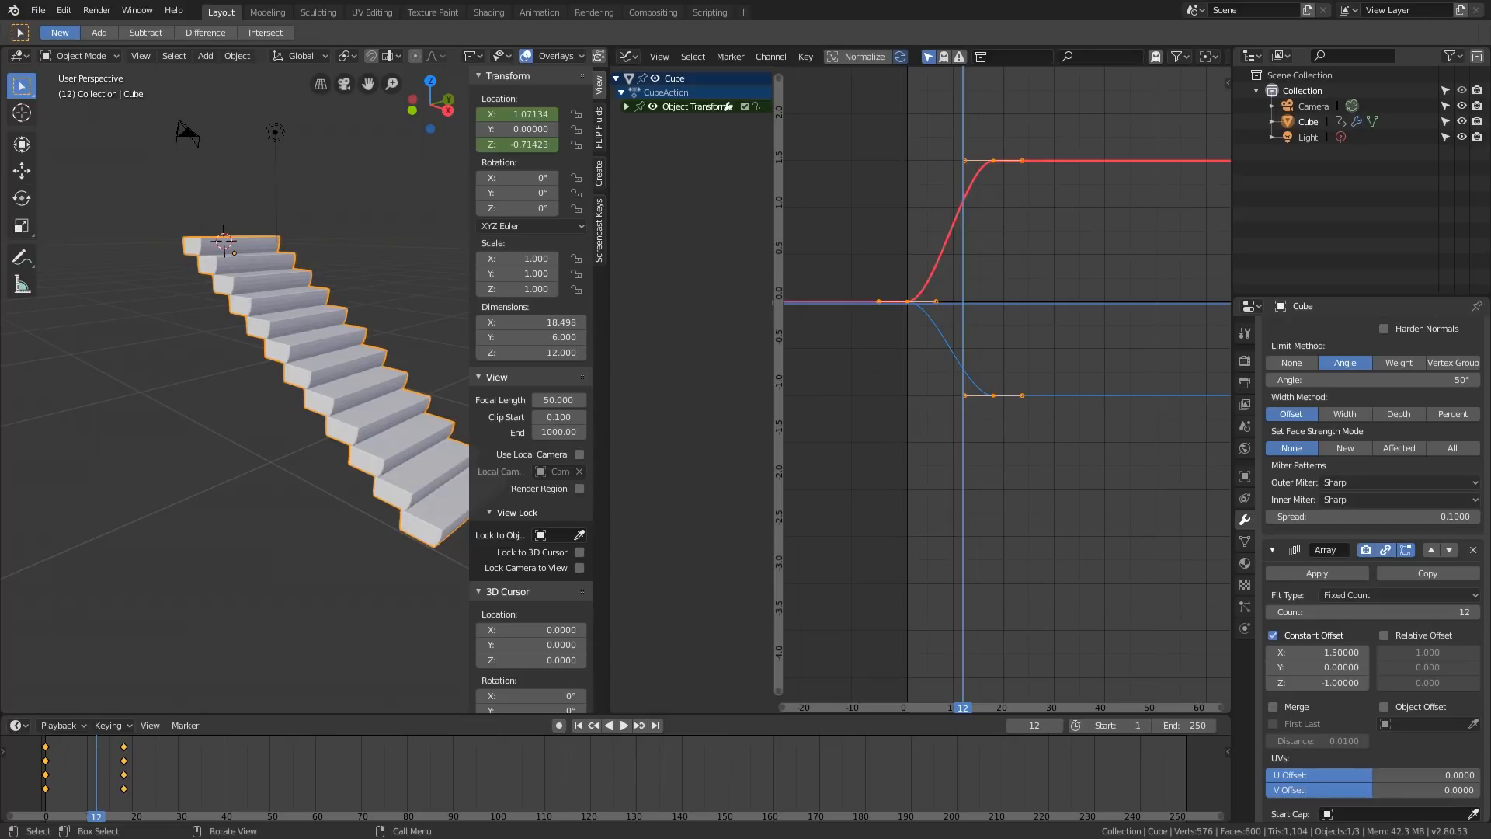
# Set the interpolation of the X and Z location keyframes to Linear and play back the stair movement
pyautogui.moveTo(942, 373); pyautogui.dragTo(962, 342, button='middle')
pyautogui.press('t')
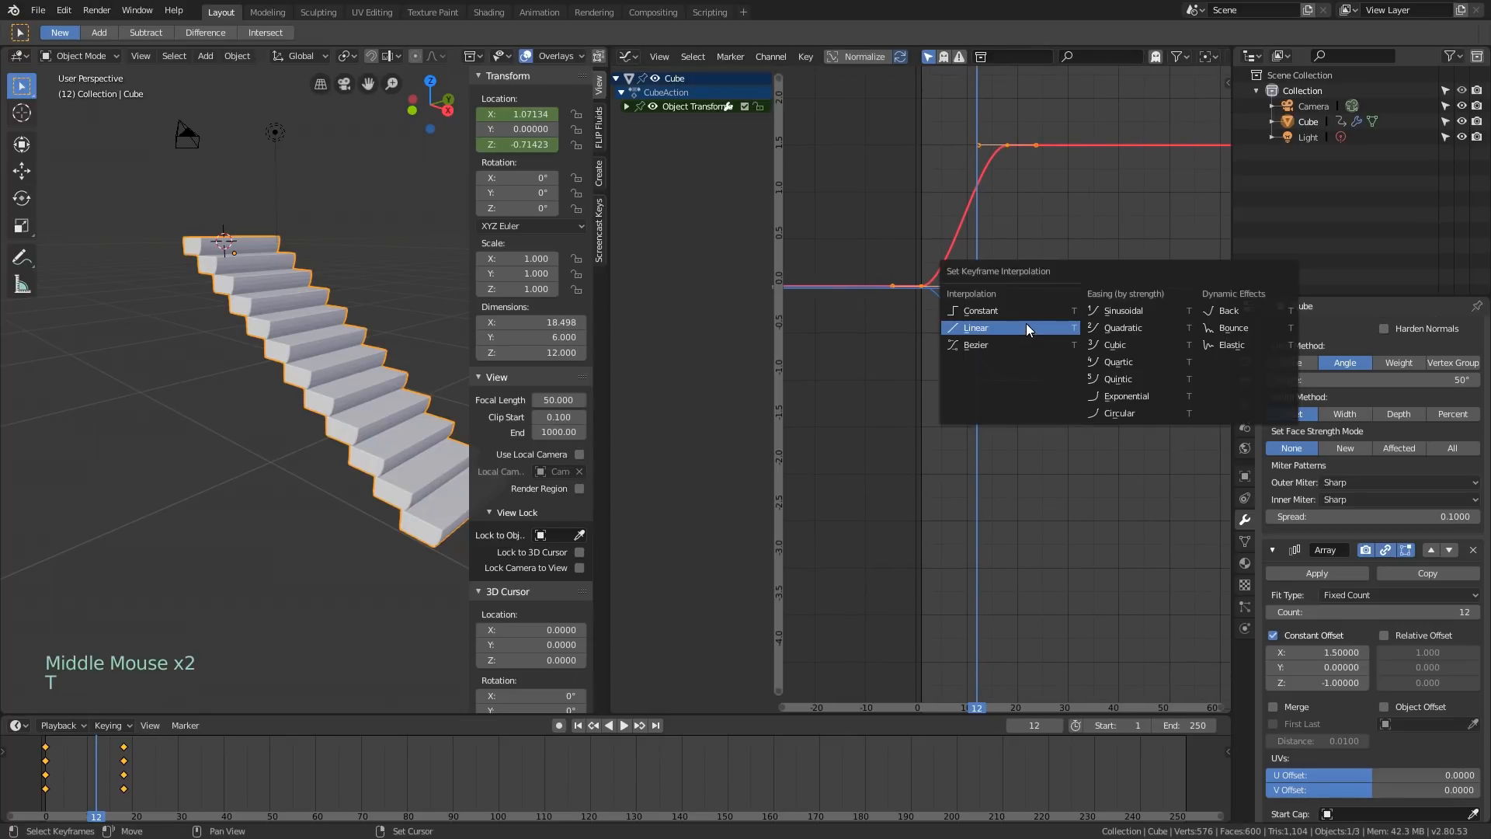
pyautogui.click(1027, 323)
pyautogui.press('space')
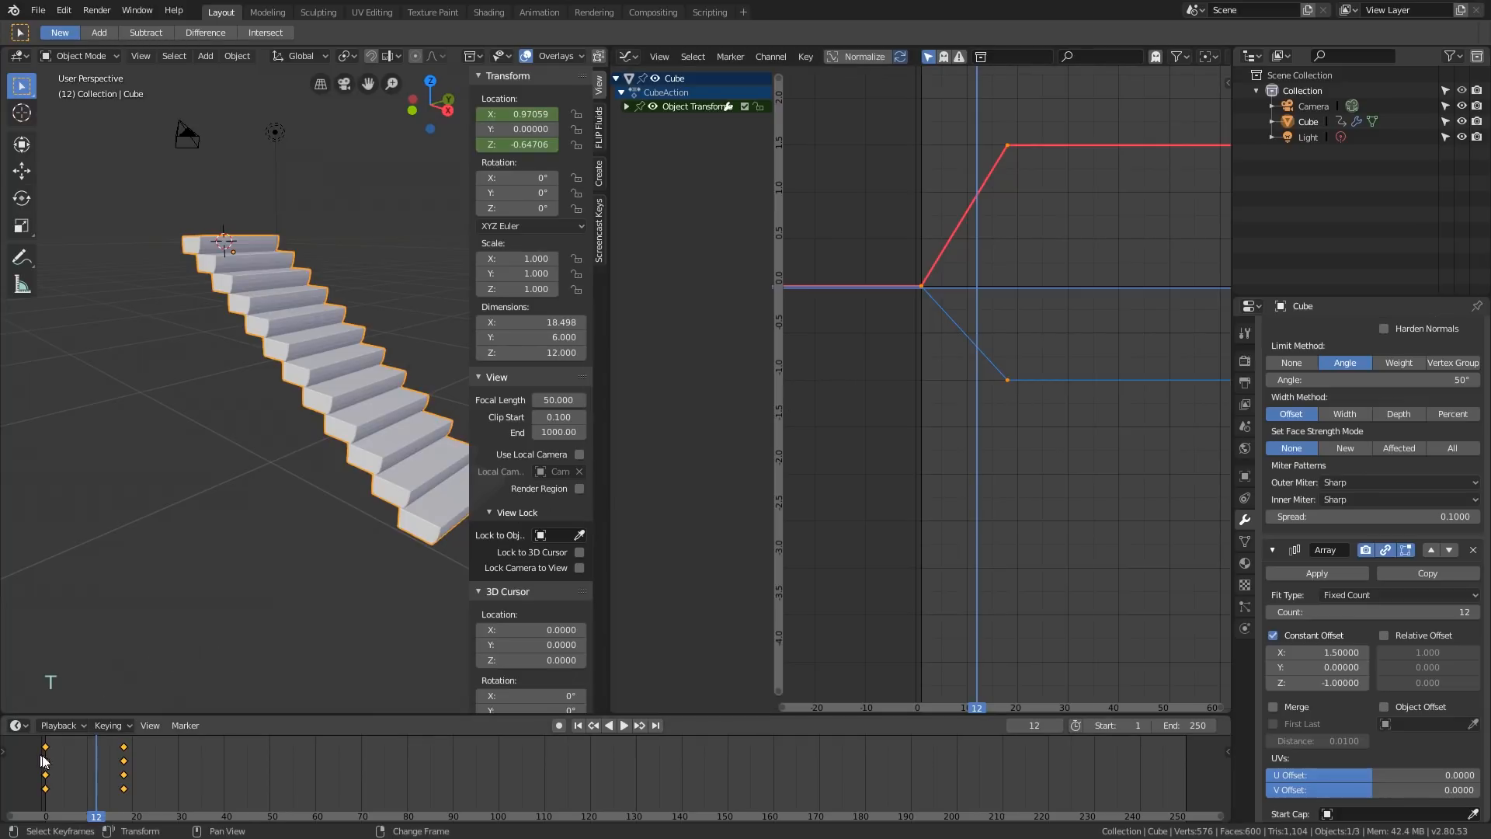
pyautogui.rightClick(48, 768)
pyautogui.rightClick(49, 768)
pyautogui.rightClick(48, 768)
pyautogui.press('space')
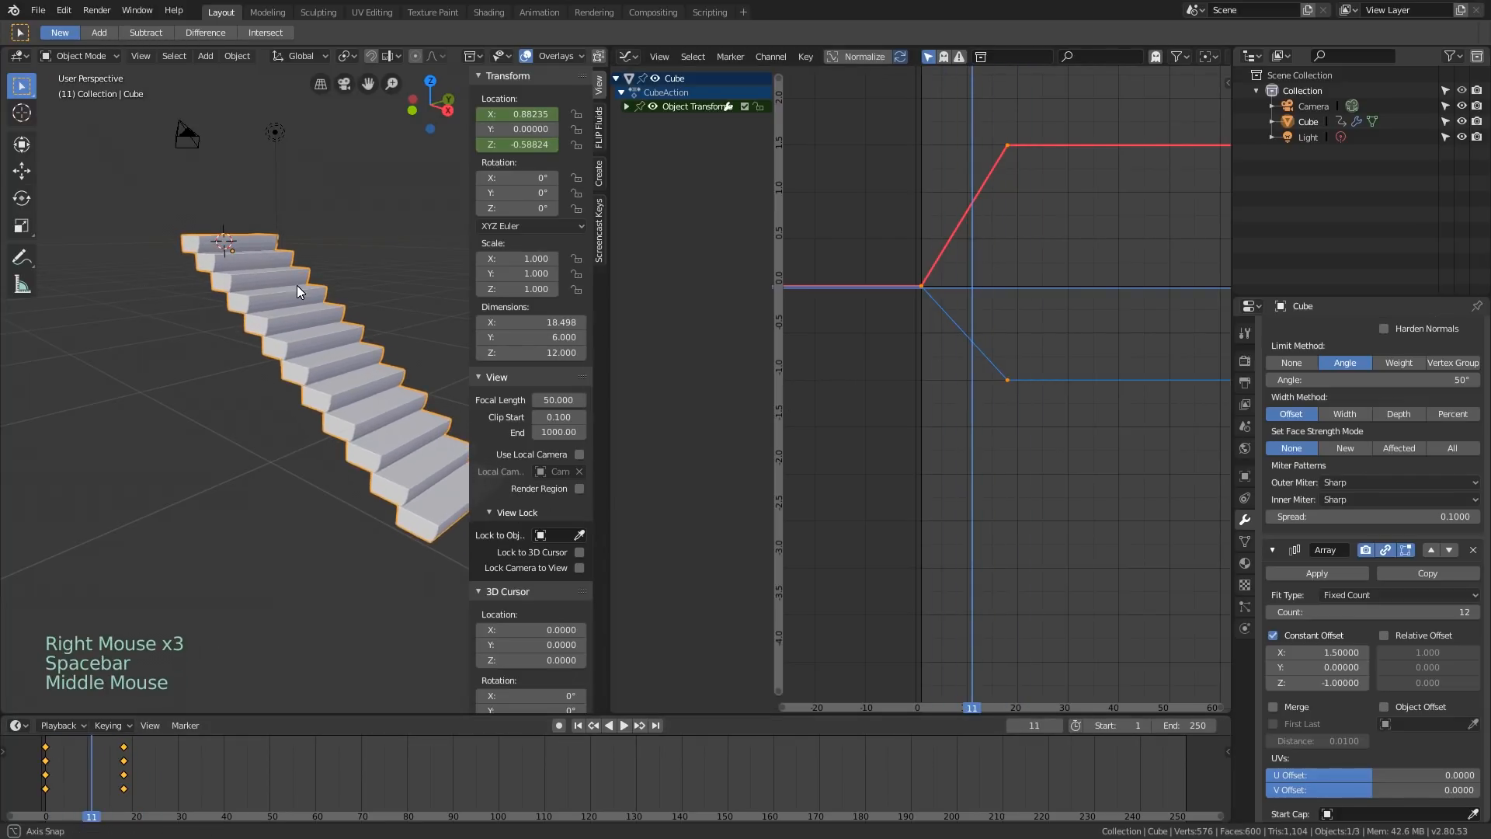
pyautogui.moveTo(296, 286); pyautogui.dragTo(306, 300, button='middle')
# Add a Cycles modifier to the staircase's X Location curve and play back the repeating horizontal movement
pyautogui.keyDown('shift'); pyautogui.moveTo(999, 221); pyautogui.dragTo(974, 236, button='middle'); pyautogui.keyUp('shift')
pyautogui.scroll(-2, 968, 237)
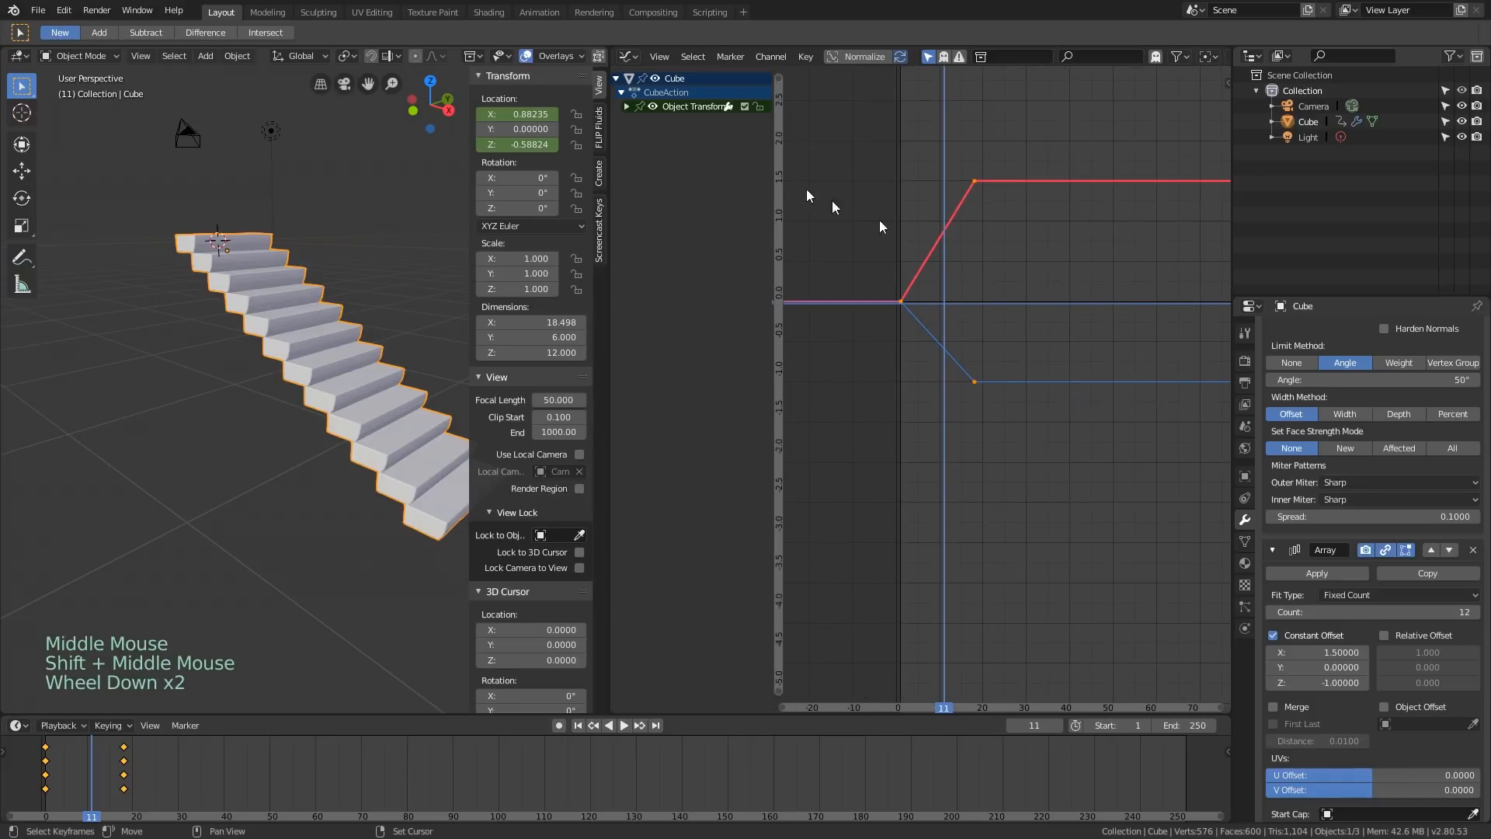
pyautogui.click(626, 106)
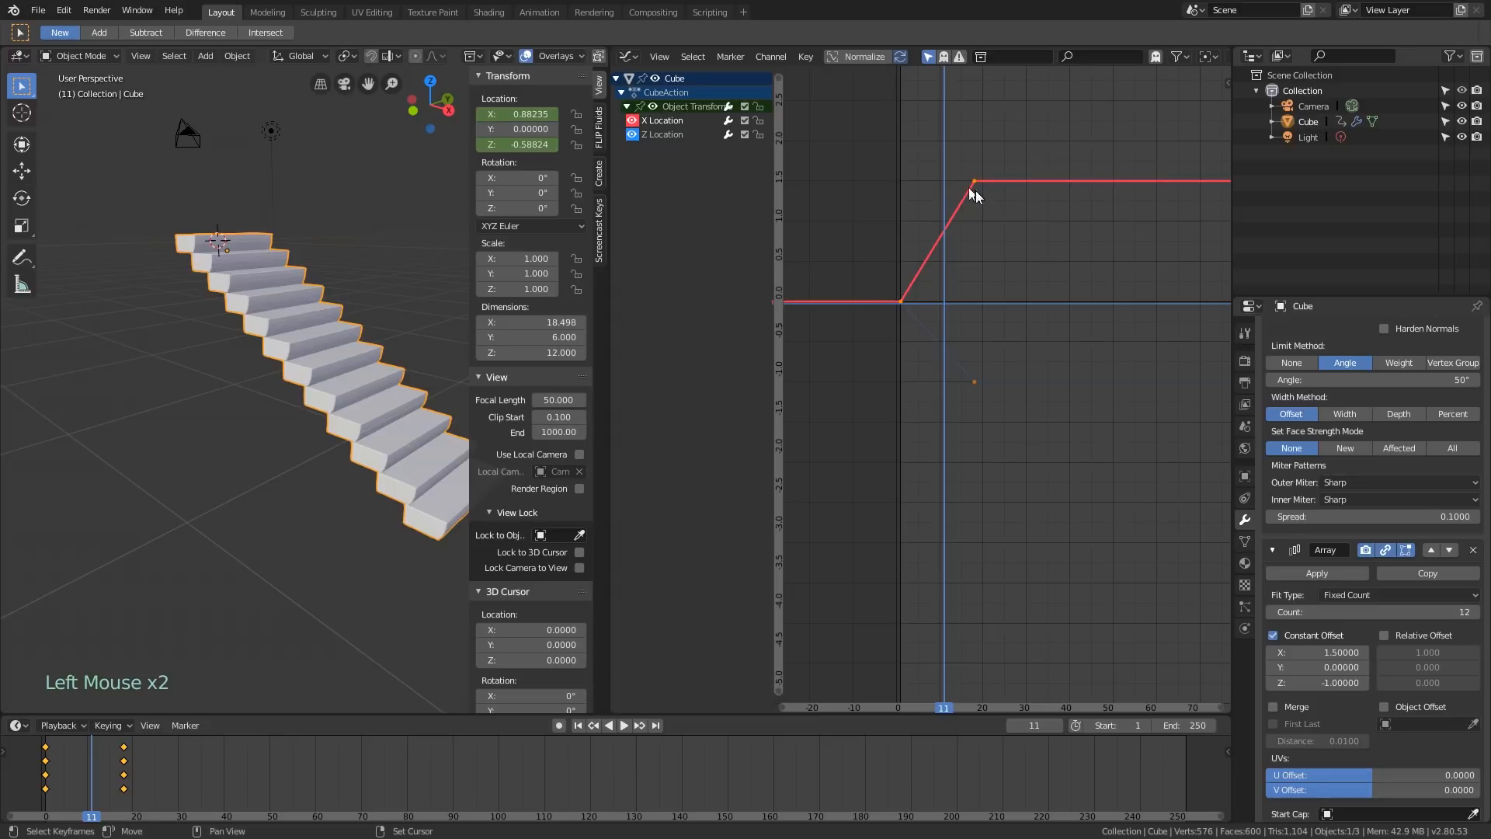
pyautogui.keyDown('shift'); pyautogui.moveTo(972, 207); pyautogui.dragTo(959, 213, button='middle'); pyautogui.keyUp('shift')
pyautogui.press('n')
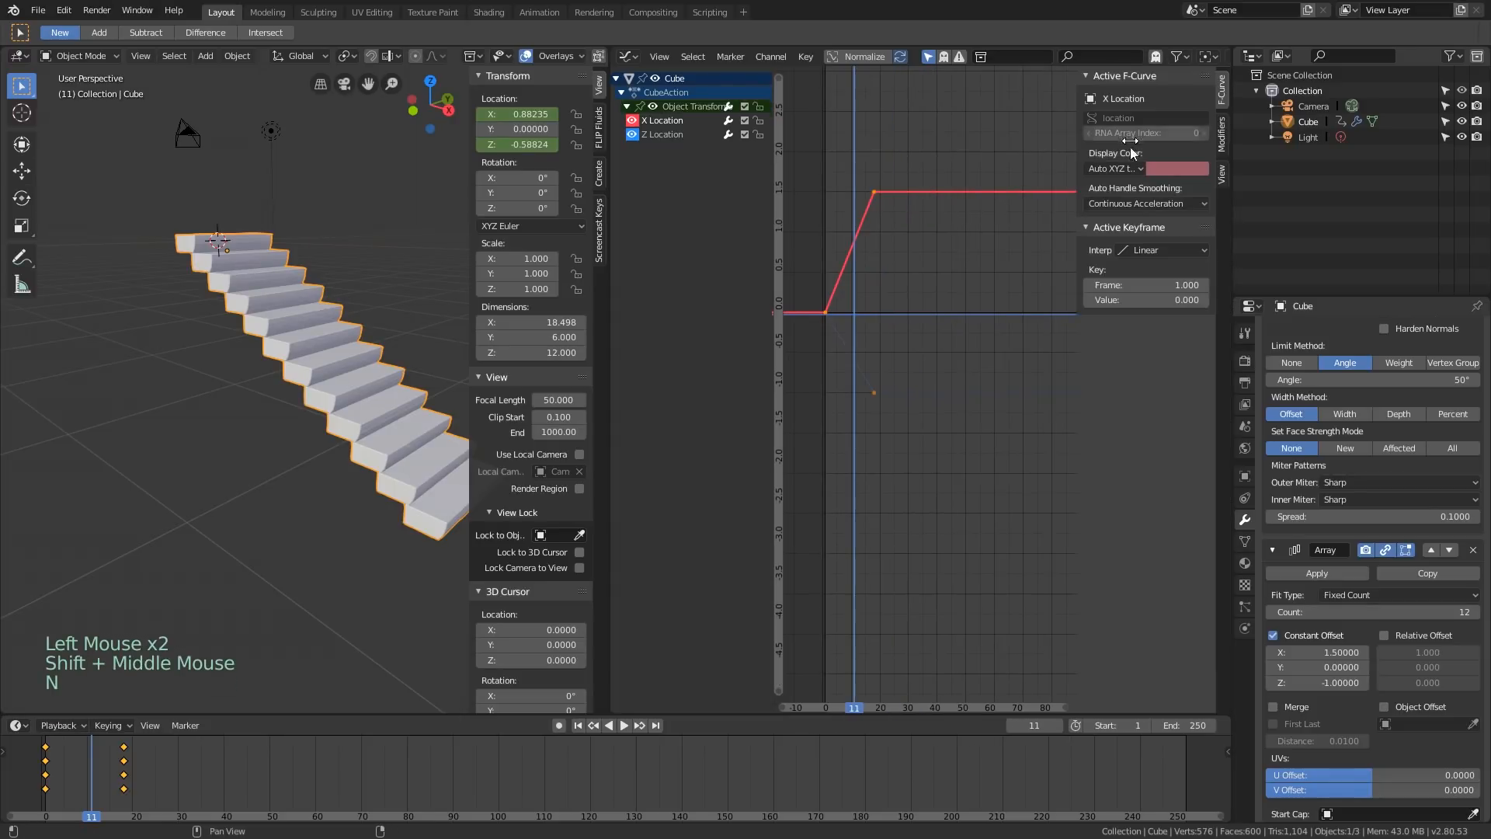
pyautogui.click(1221, 136)
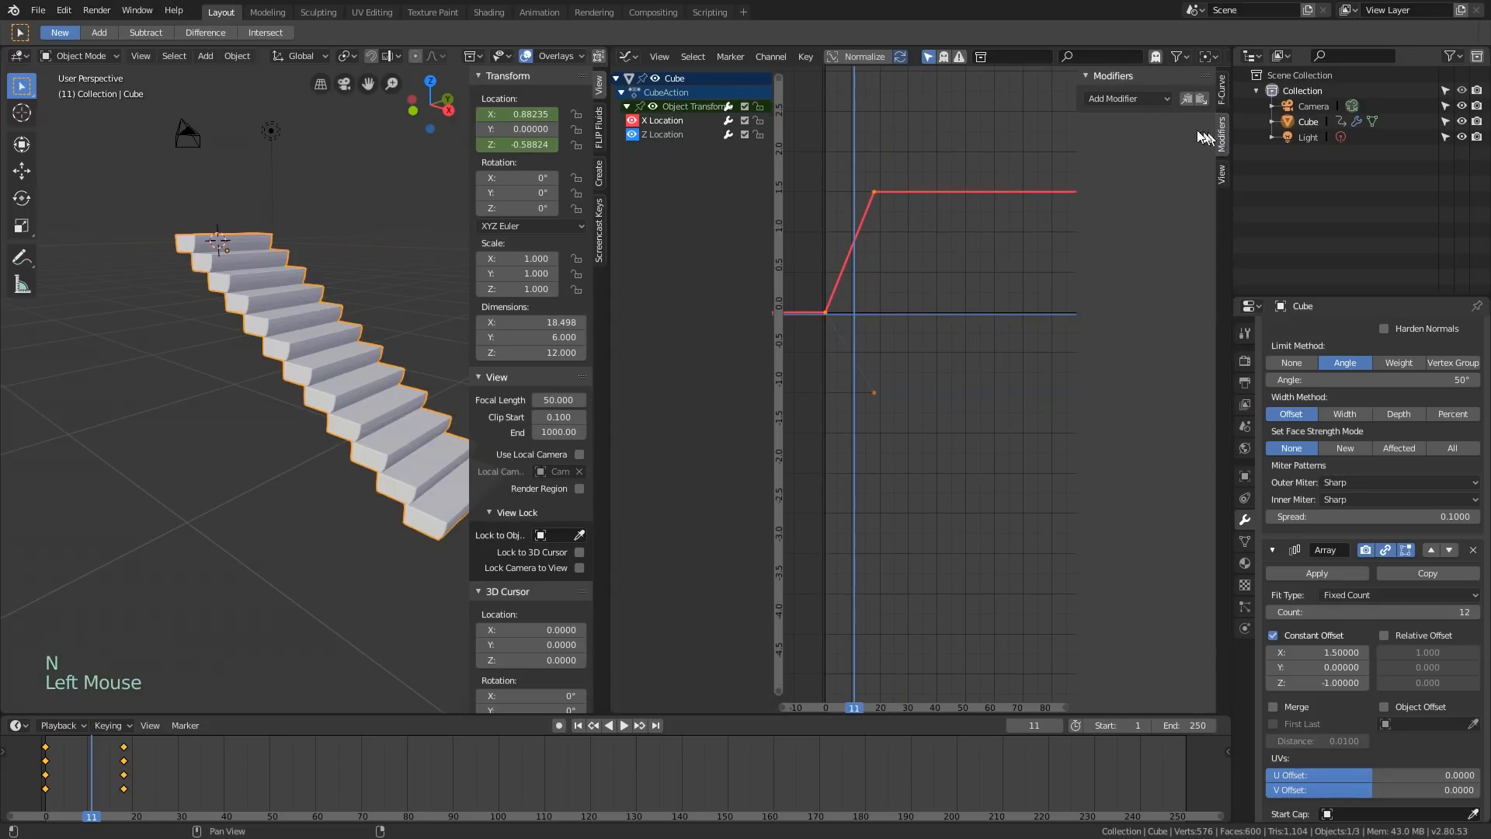
pyautogui.click(1152, 101)
pyautogui.click(1121, 168)
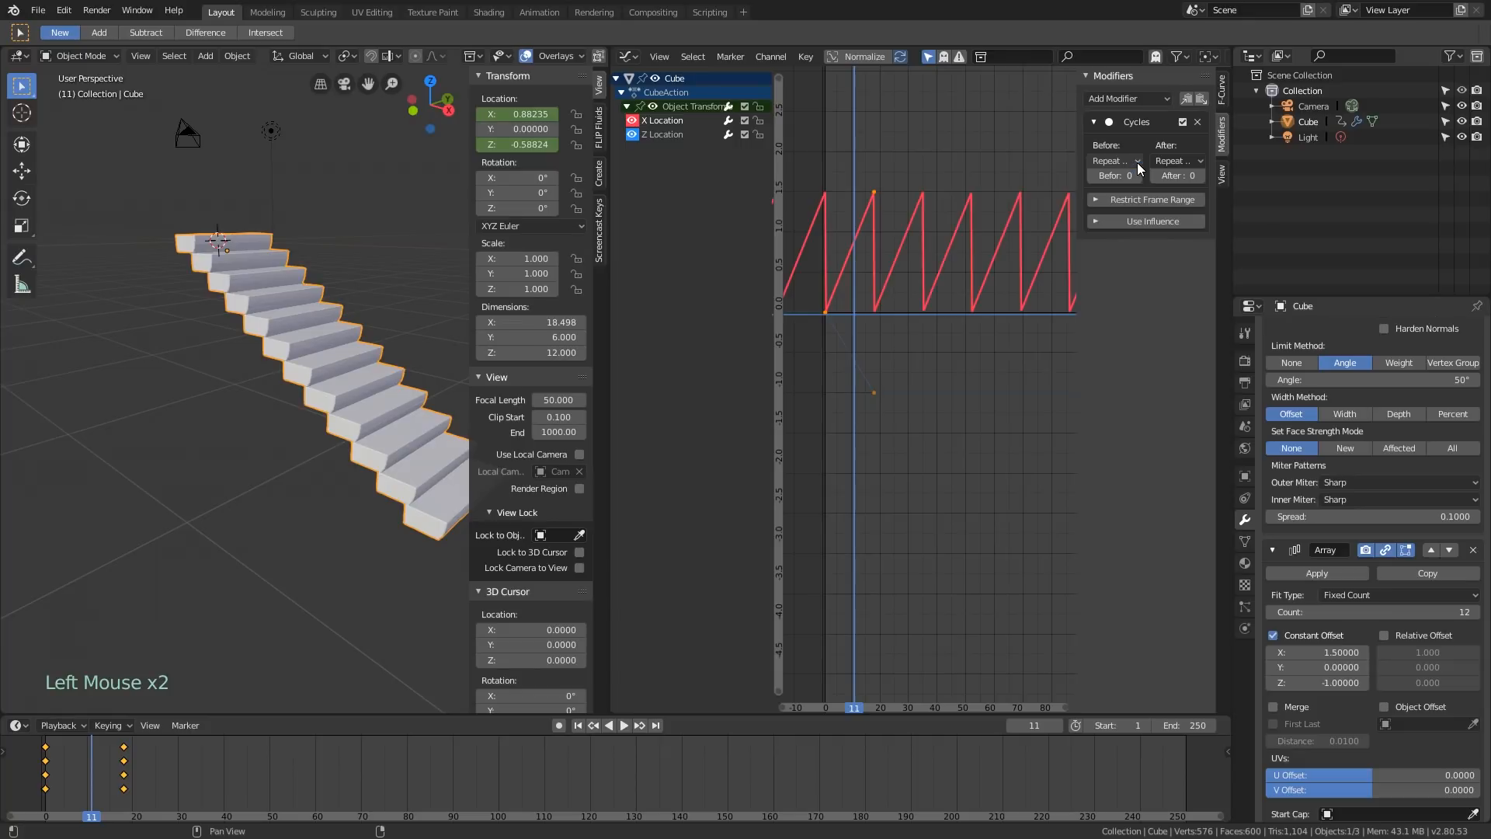
pyautogui.scroll(-3, 866, 247)
pyautogui.moveTo(866, 247); pyautogui.dragTo(852, 244, button='right')
pyautogui.press('space')
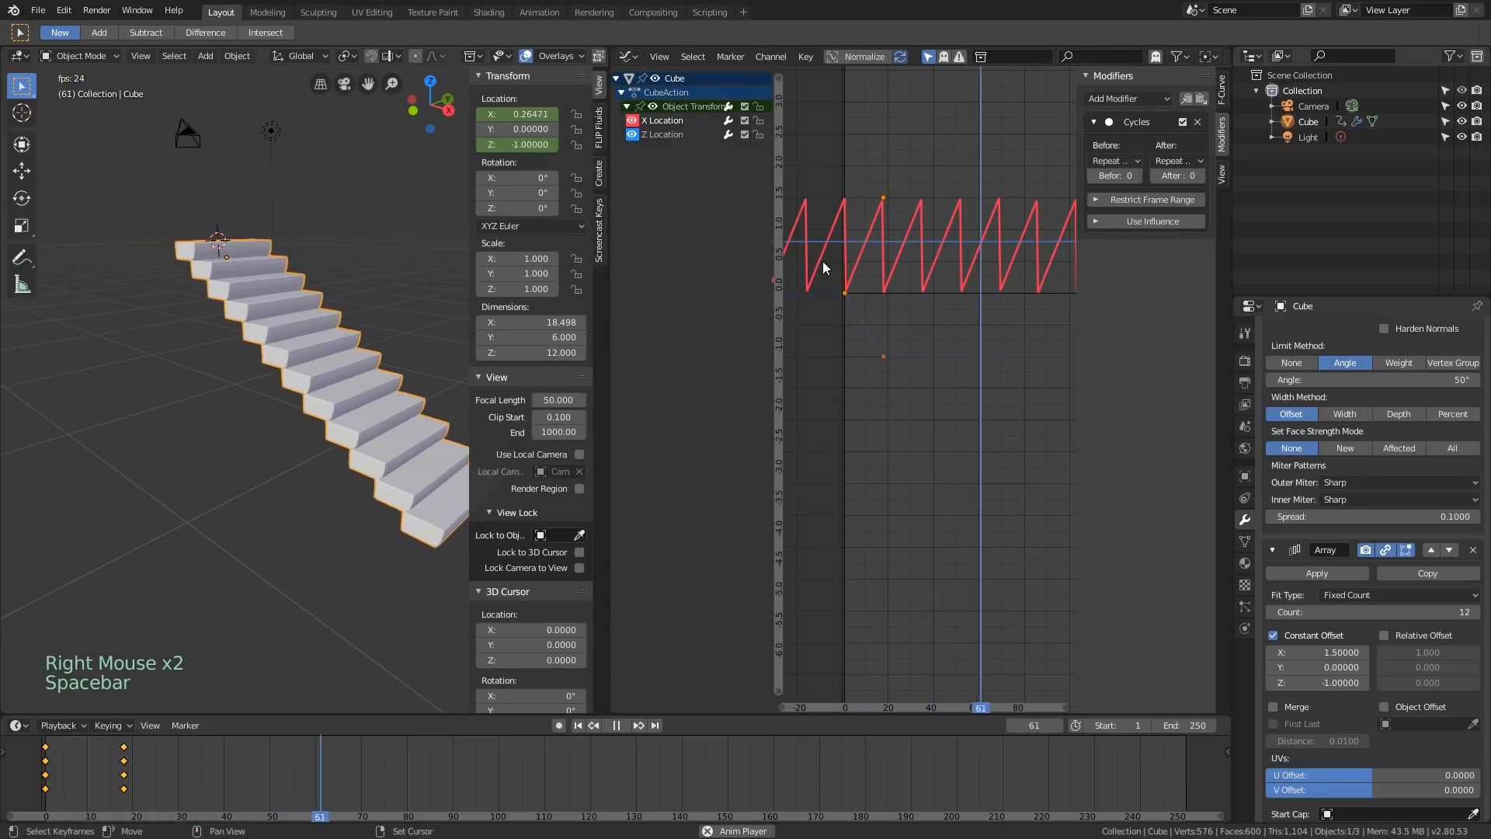
pyautogui.press('space')
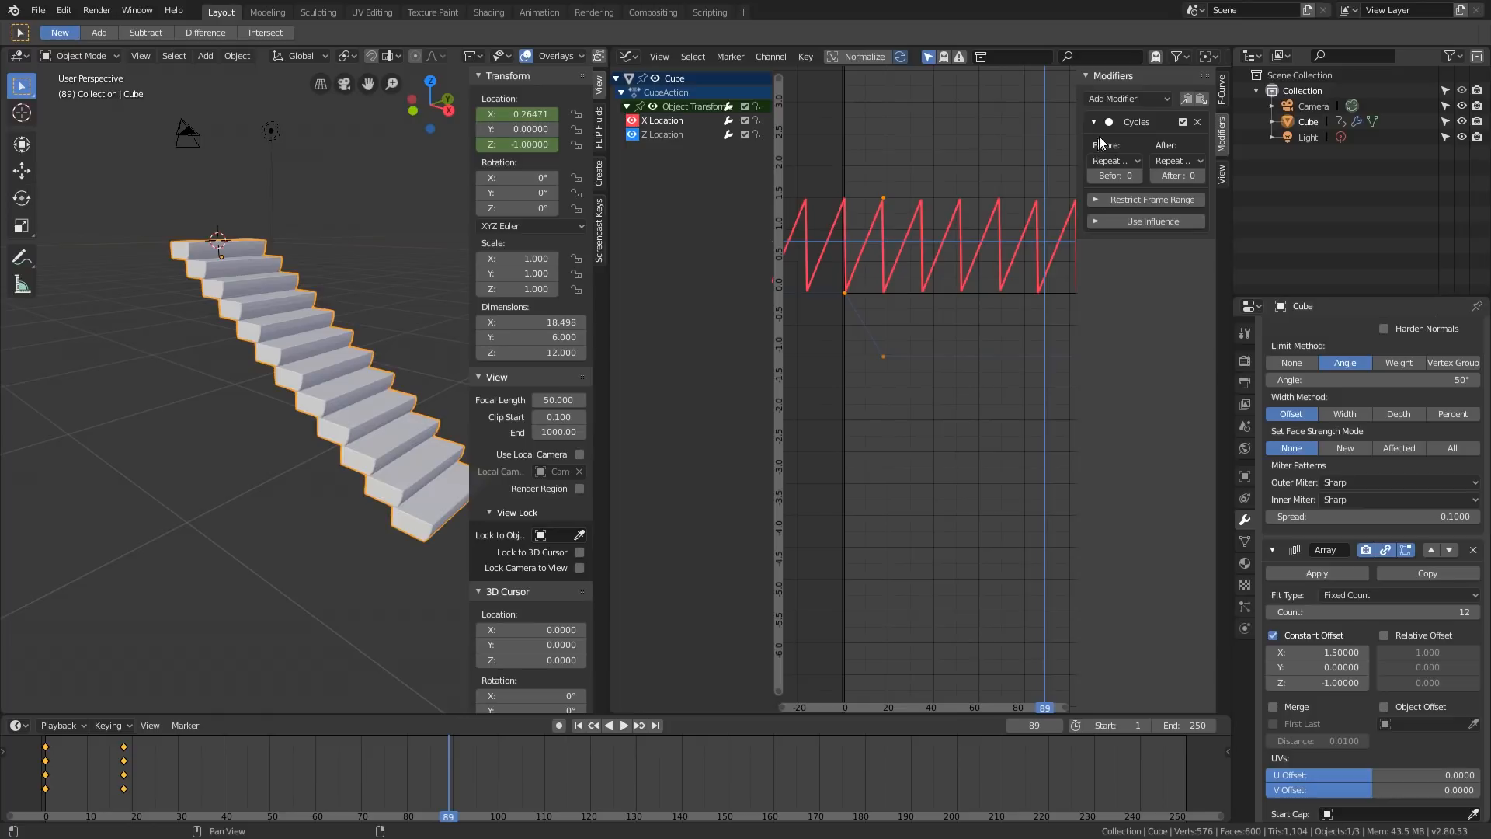
# Copy the Cycles modifier from the X Location curve and paste it onto the Z Location curve
pyautogui.click(1193, 106)
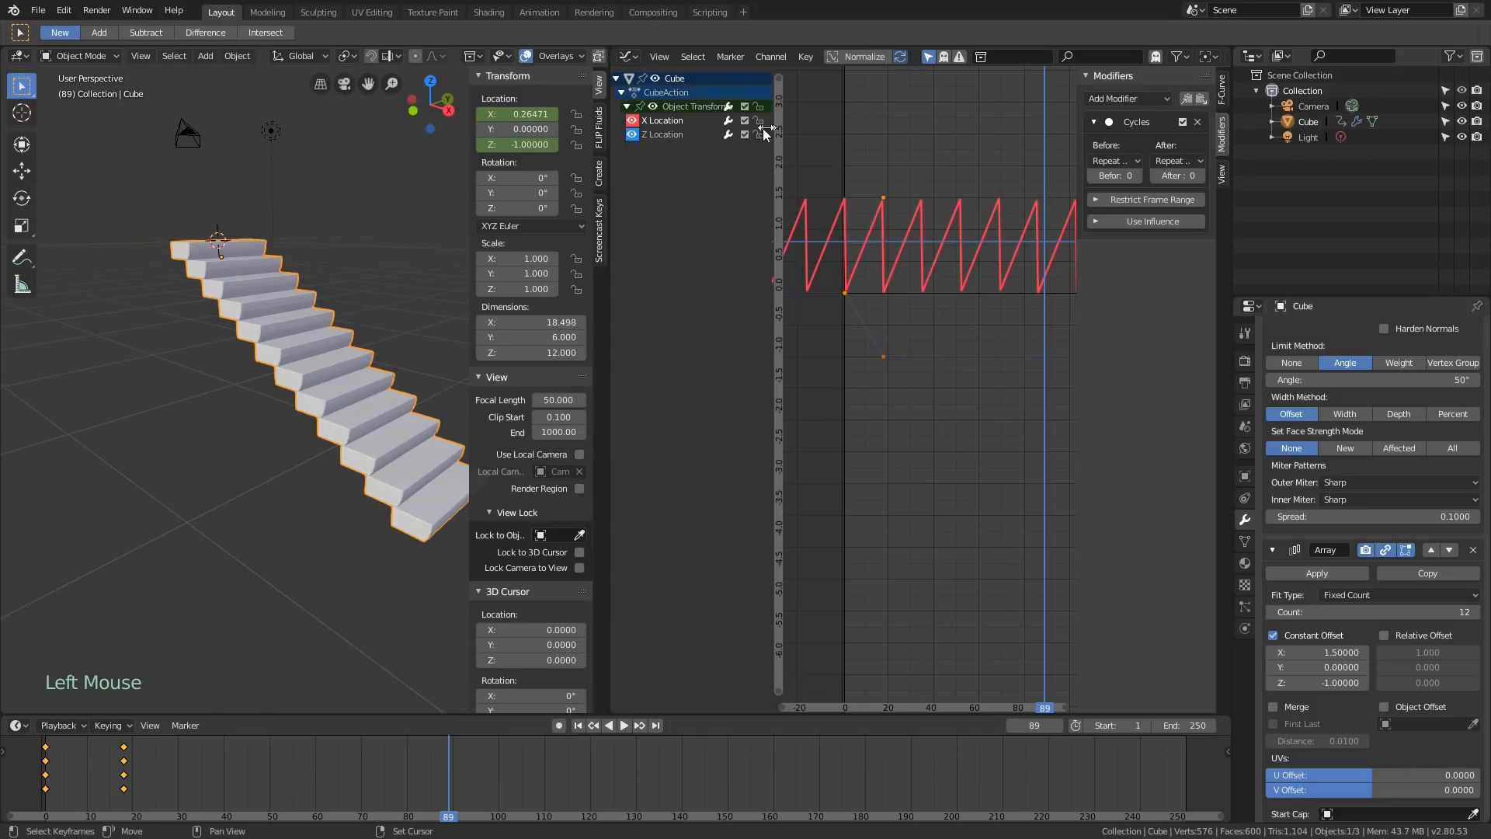
pyautogui.doubleClick(657, 137)
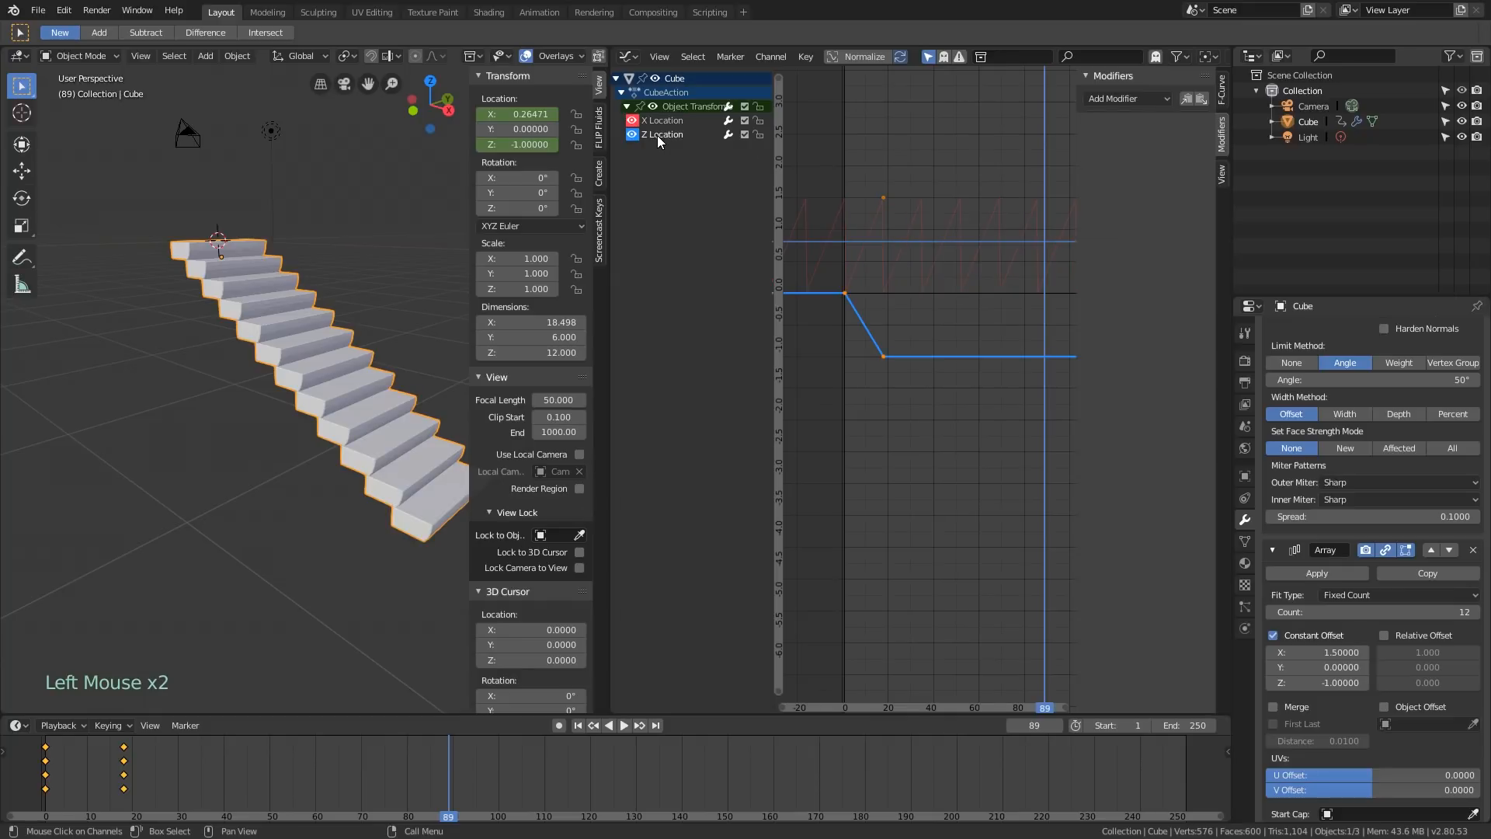
pyautogui.click(1201, 101)
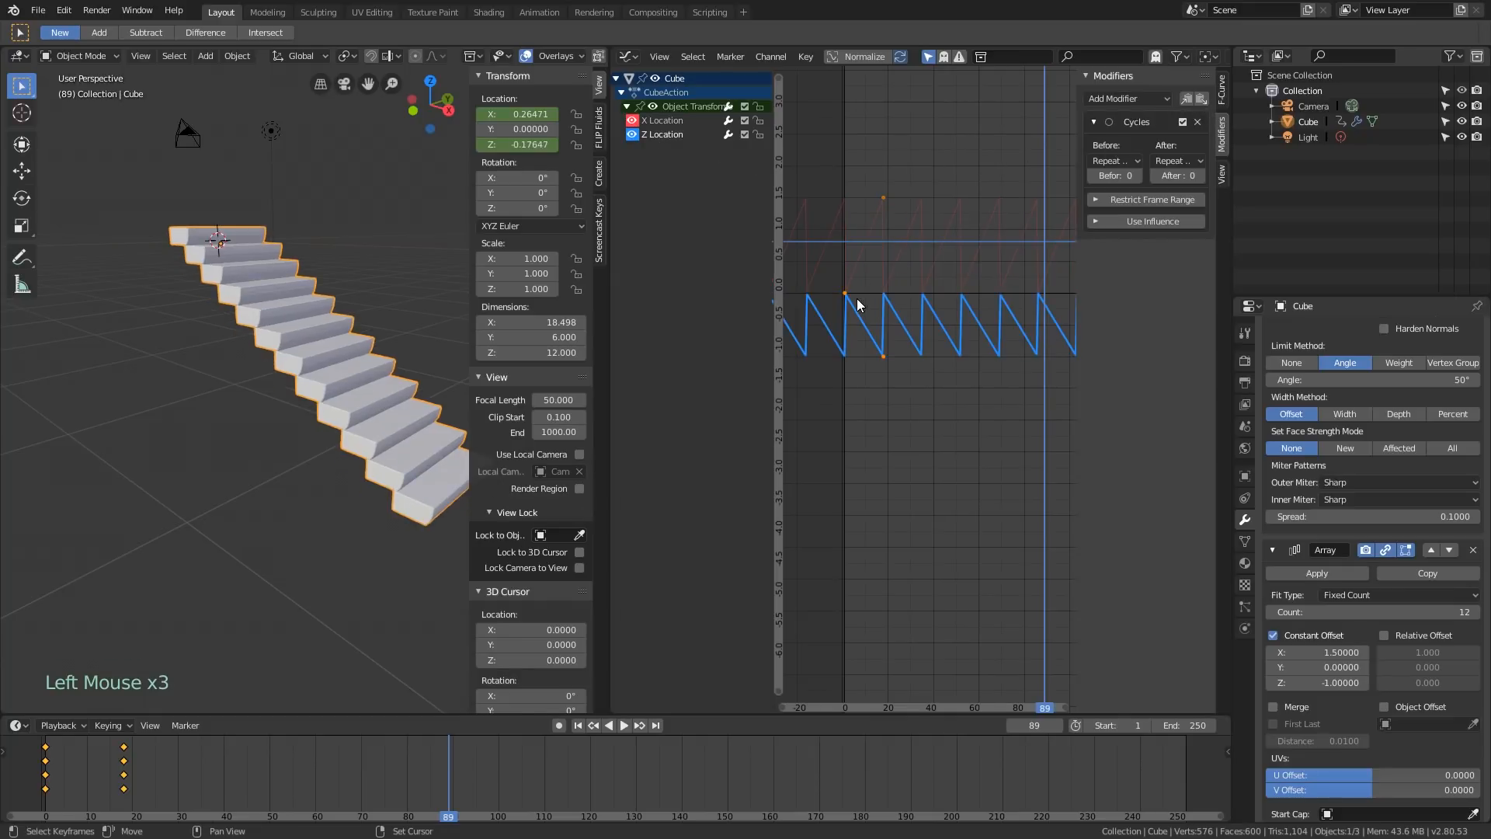
# Play the cycled animation and examine the continuously moving stairs from several angles and distances
pyautogui.press('space')
pyautogui.keyDown('shift'); pyautogui.moveTo(365, 359); pyautogui.dragTo(331, 368, button='middle'); pyautogui.keyUp('shift')
pyautogui.keyDown('shift'); pyautogui.moveTo(283, 379); pyautogui.dragTo(354, 391, button='middle'); pyautogui.keyUp('shift')
pyautogui.moveTo(194, 303); pyautogui.dragTo(307, 365, button='middle')
pyautogui.scroll(-2, 244, 308)
pyautogui.press('space')
pyautogui.scroll(-1, 353, 389)
pyautogui.moveTo(153, 315); pyautogui.dragTo(393, 436, button='middle')
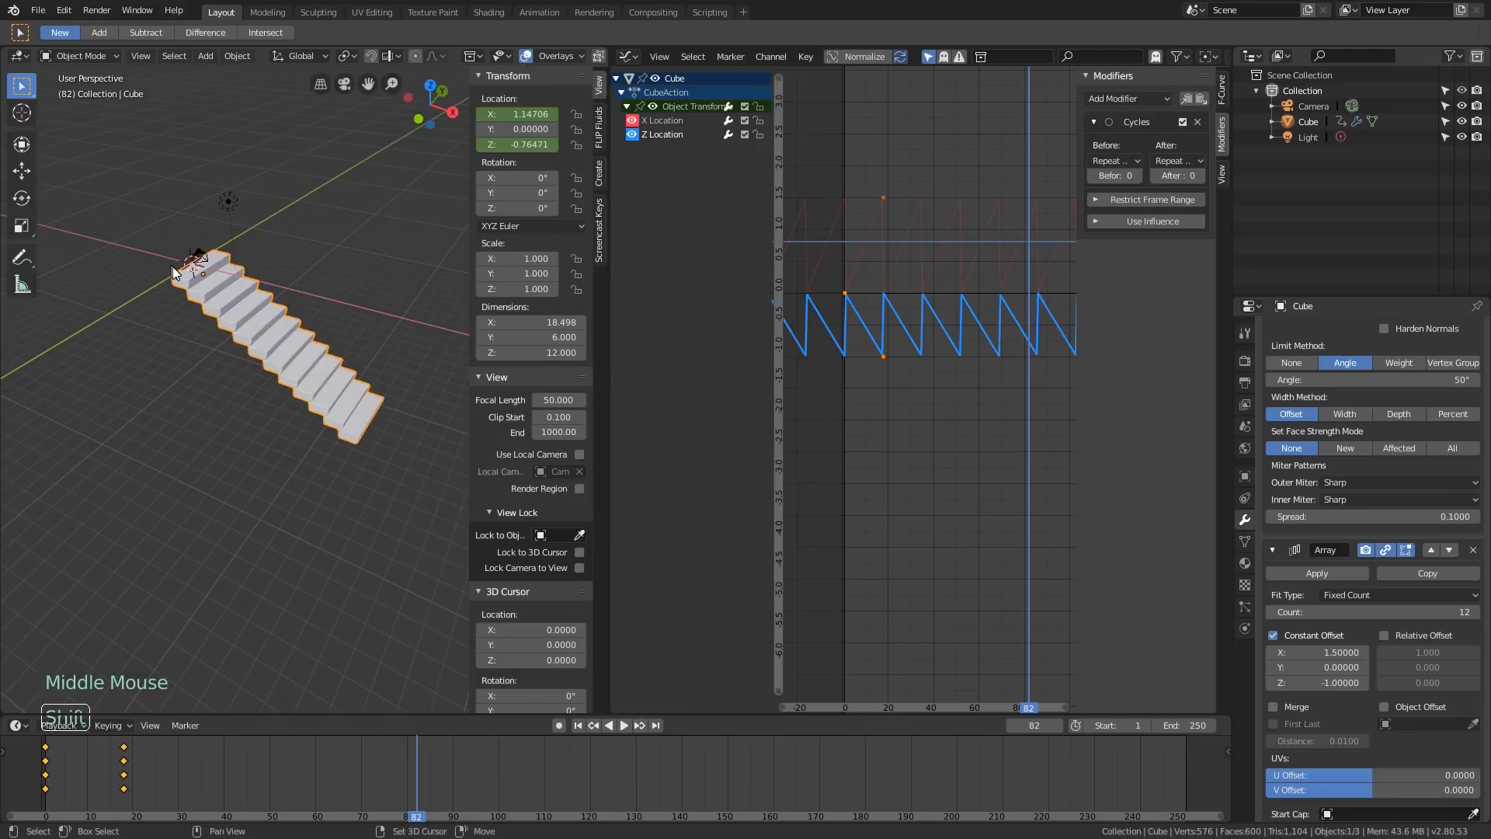
pyautogui.keyDown('shift'); pyautogui.moveTo(172, 272); pyautogui.dragTo(180, 273, button='middle'); pyautogui.keyUp('shift')
pyautogui.moveTo(180, 273); pyautogui.dragTo(200, 277, button='middle')
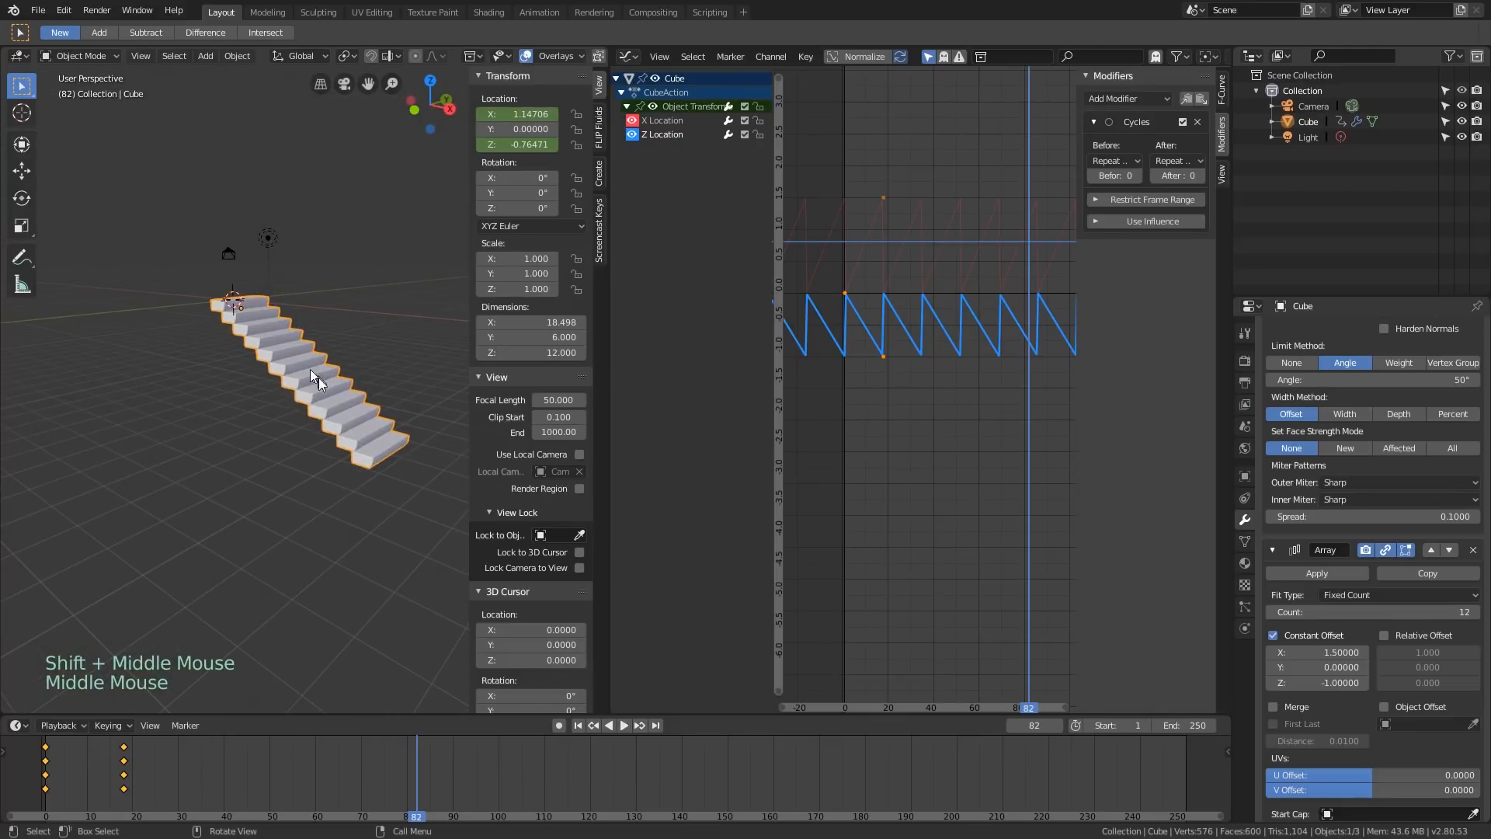
pyautogui.press('space')
pyautogui.rightClick(81, 776)
pyautogui.rightClick(81, 777)
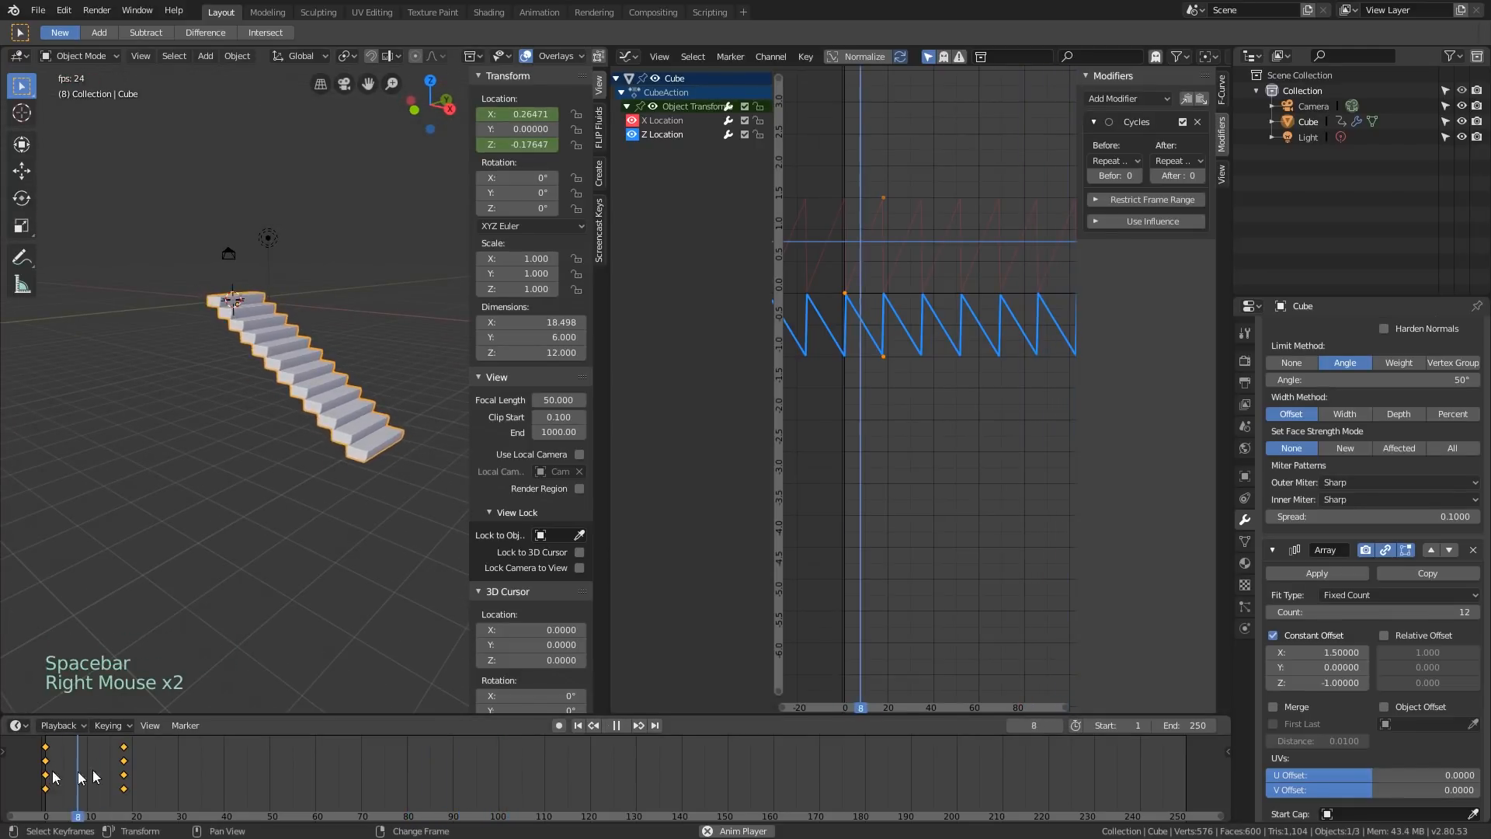
pyautogui.moveTo(394, 452); pyautogui.dragTo(294, 429, button='middle')
pyautogui.scroll(1, 293, 429)
pyautogui.press('space')
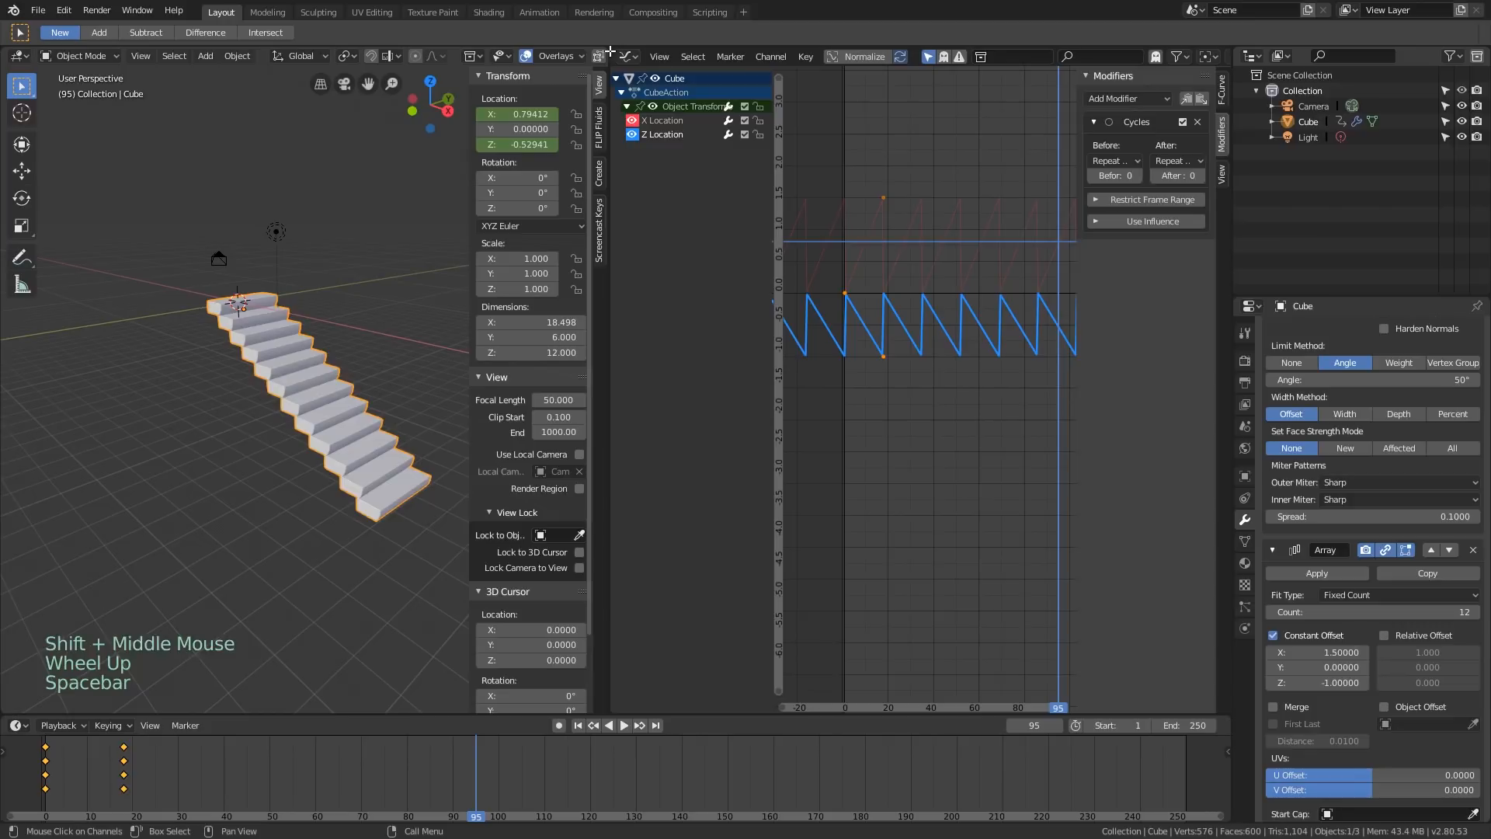
# Close the Graph Editor area by merging it into the 3D viewport and show the whole staircase in front orthographic view
pyautogui.moveTo(607, 51); pyautogui.dragTo(653, 62)
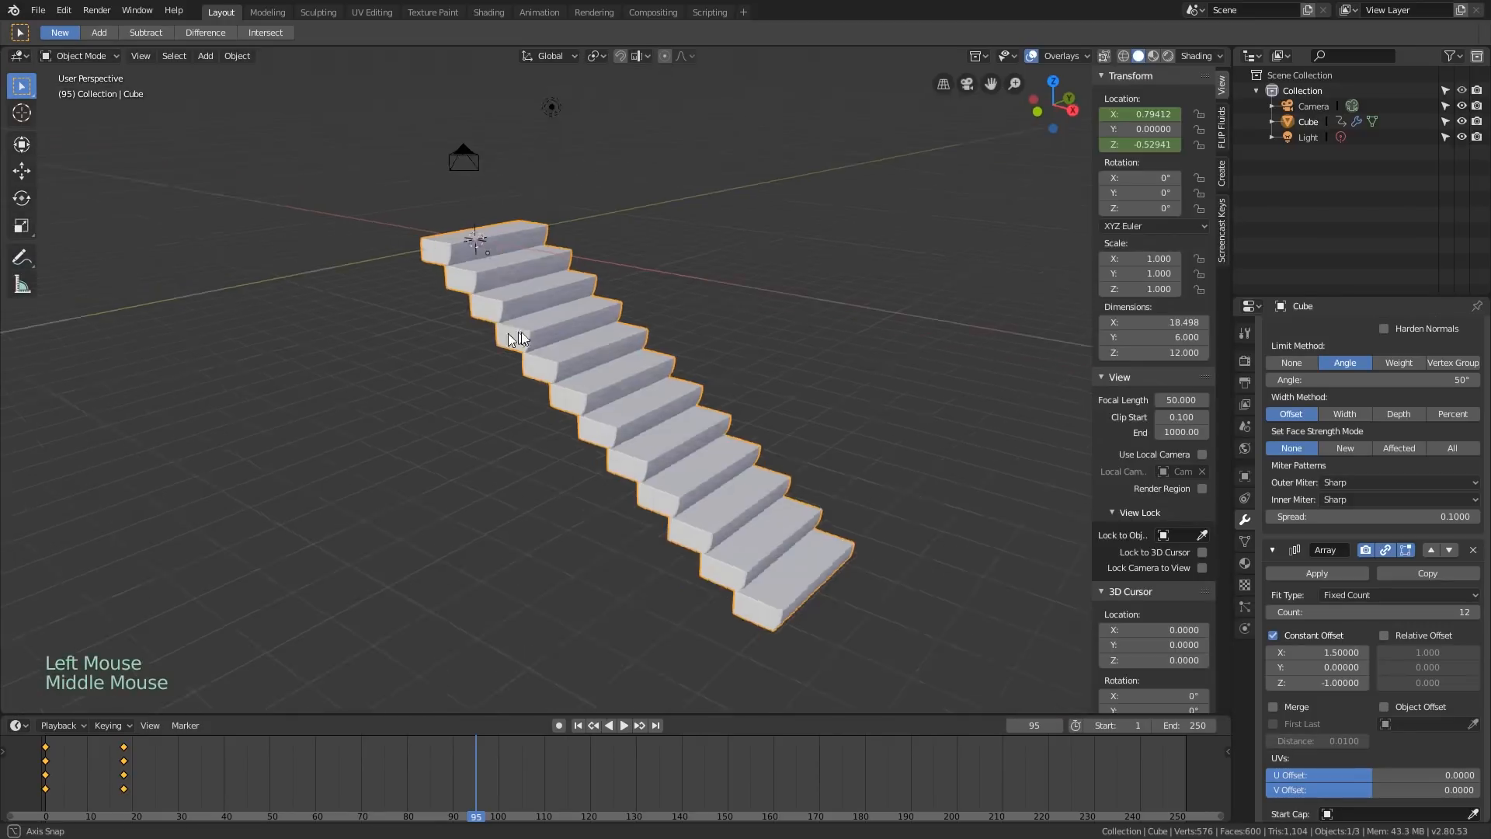
pyautogui.moveTo(508, 333); pyautogui.dragTo(595, 315, button='middle')
pyautogui.press('KP_1')
pyautogui.scroll(2, 594, 315)
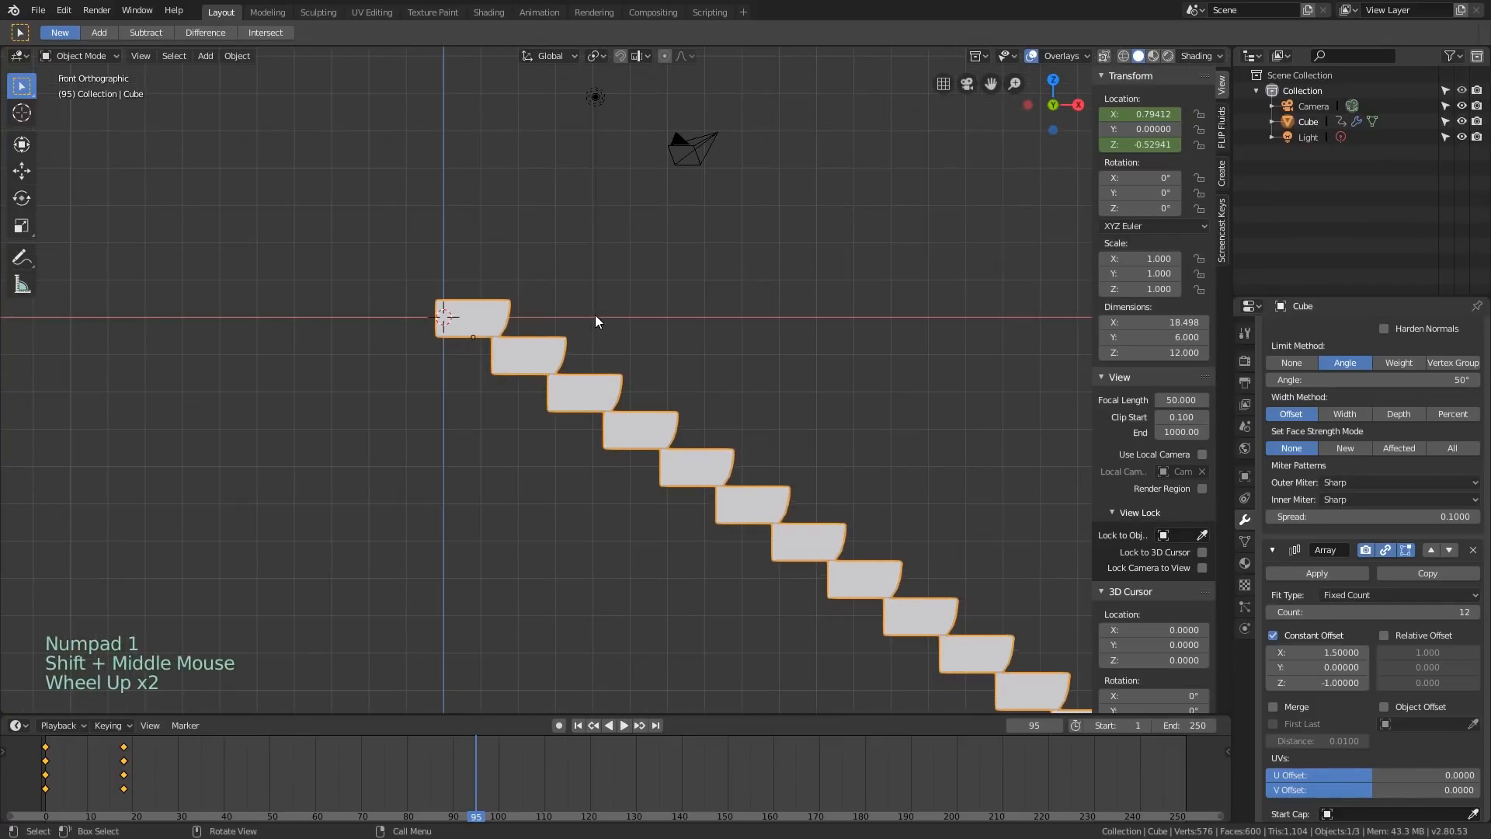
pyautogui.scroll(-2, 595, 314)
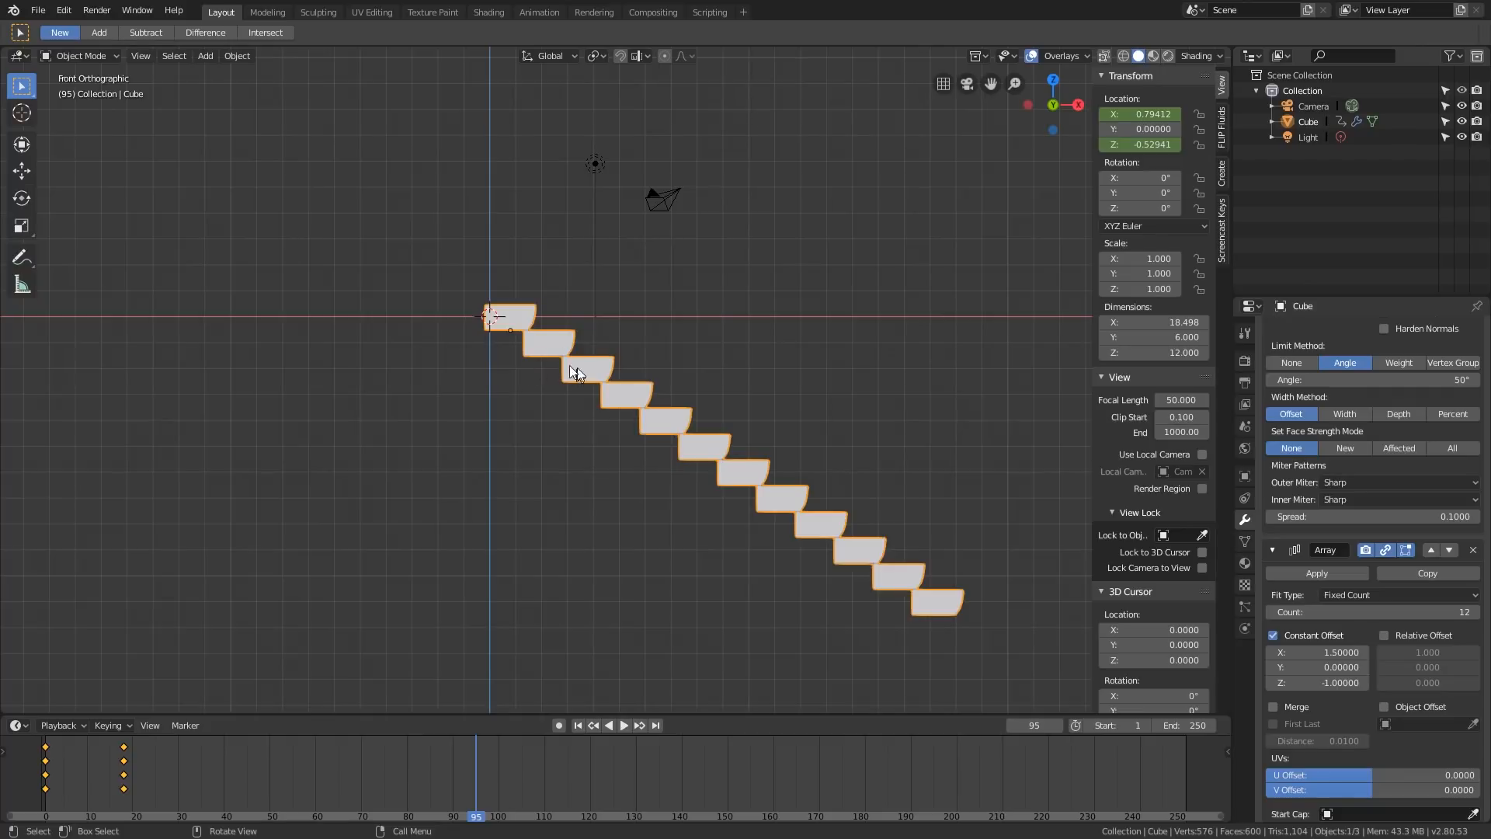
# Duplicate the staircase and move the copy 7 units along negative X and 1 unit down
pyautogui.scroll(1, 511, 351)
pyautogui.hotkey('shift', 'd')
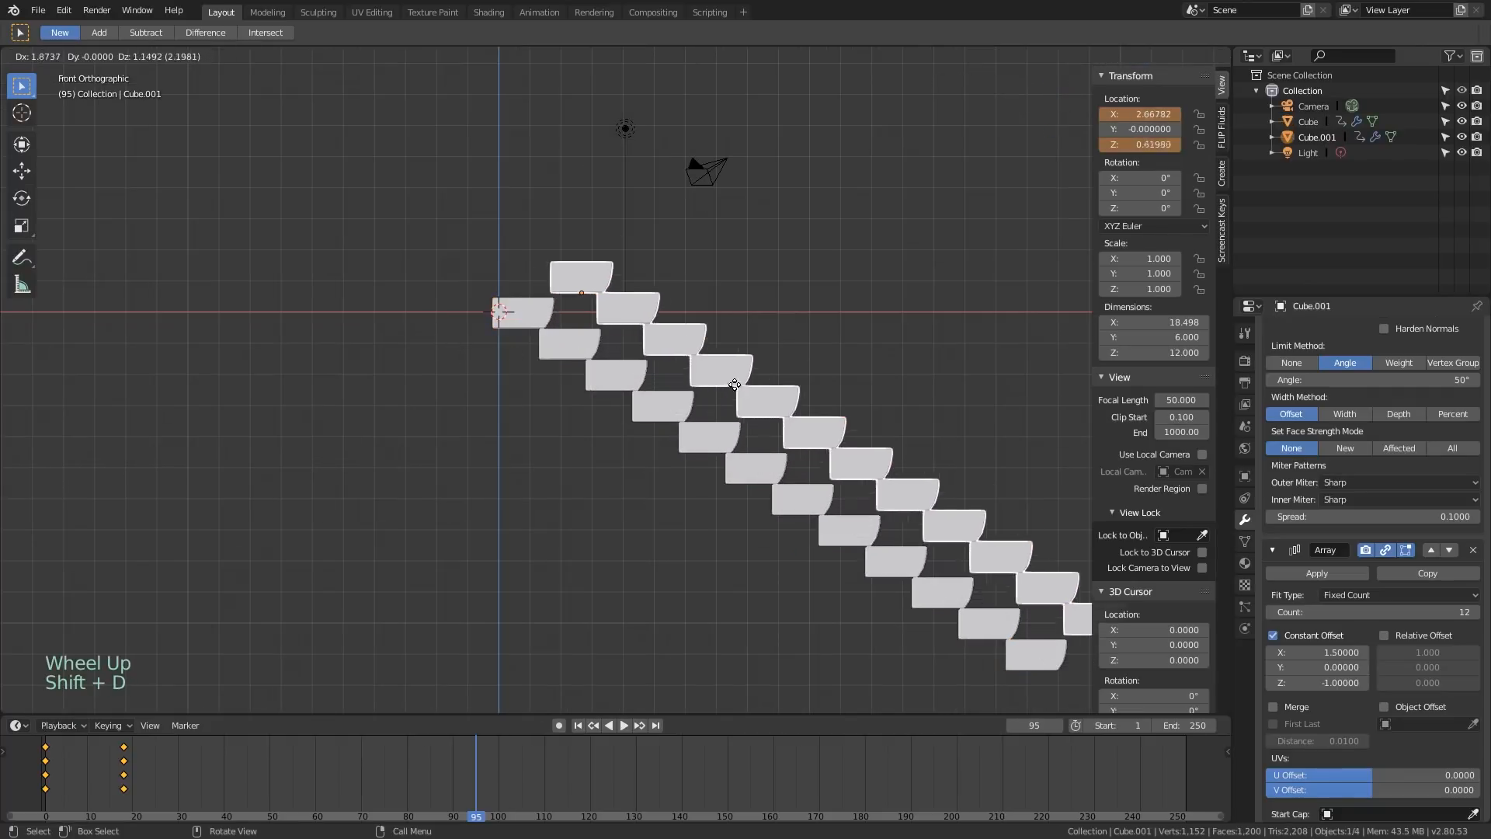
pyautogui.rightClick(753, 298)
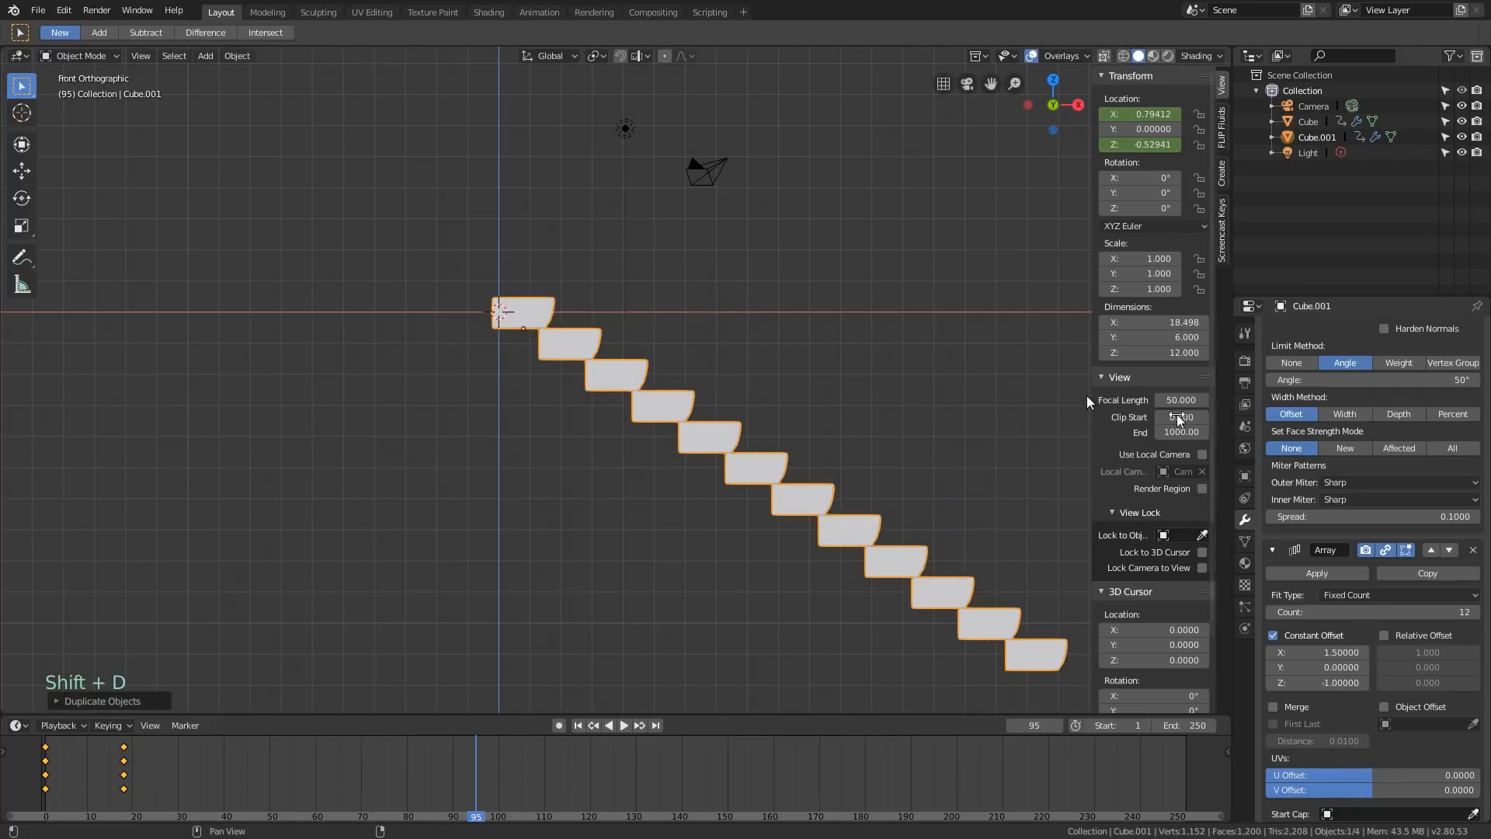
pyautogui.press('g')
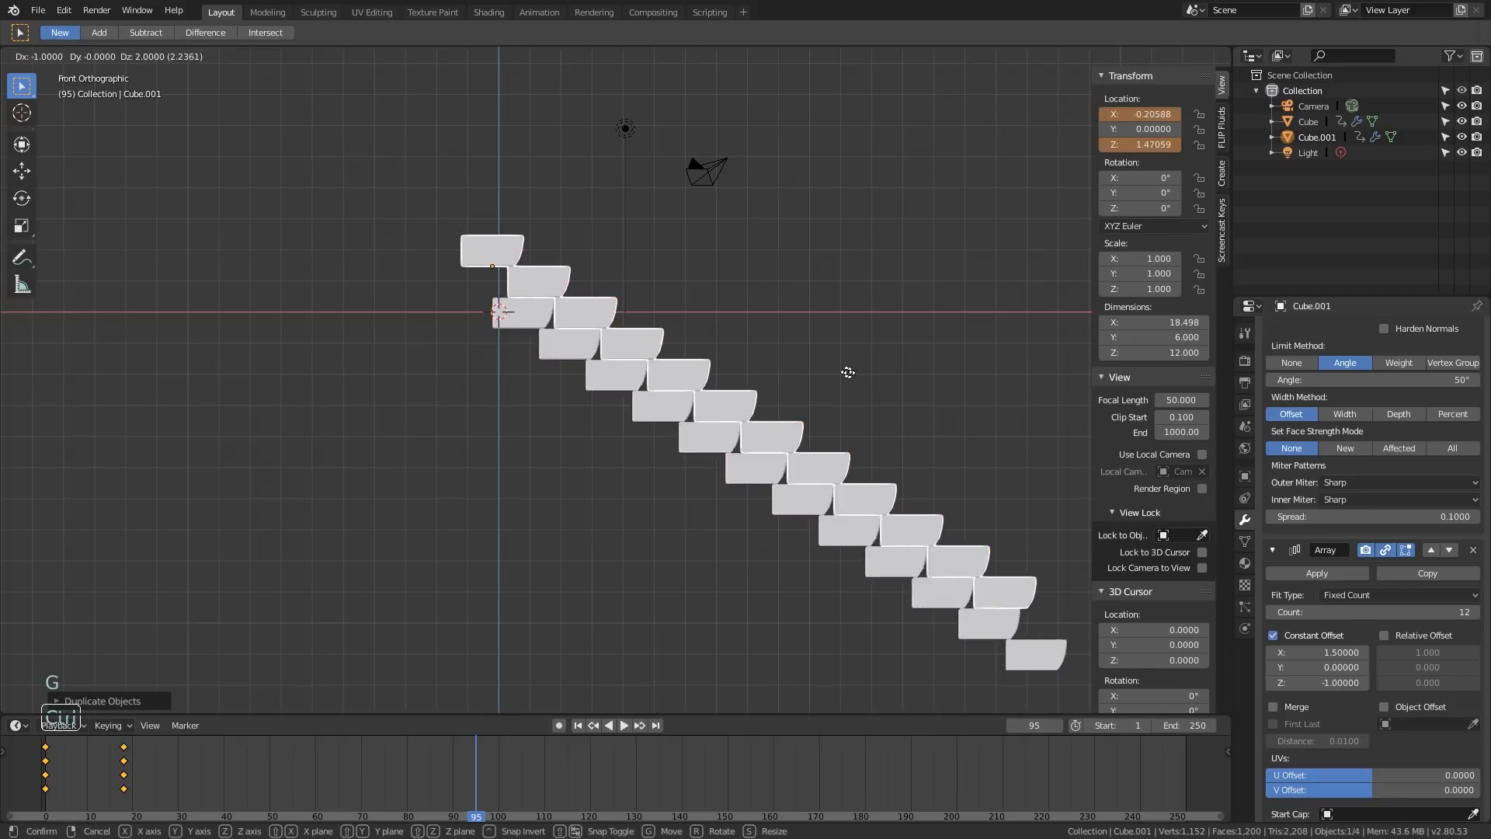
pyautogui.click(707, 471)
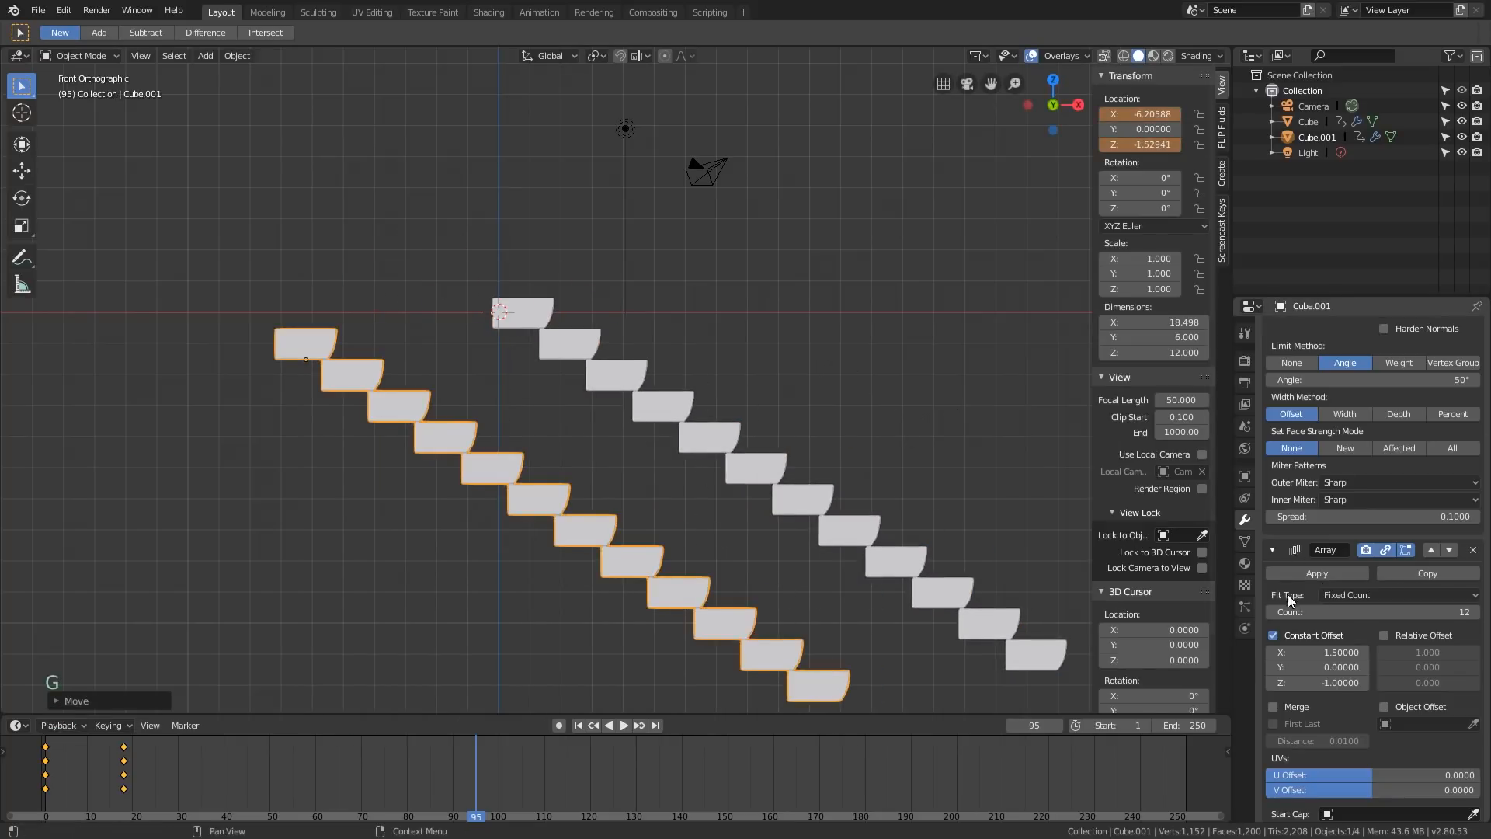
# Remove the Array modifier from the copy and move the remaining single step back onto the staircase's top step
pyautogui.click(1475, 550)
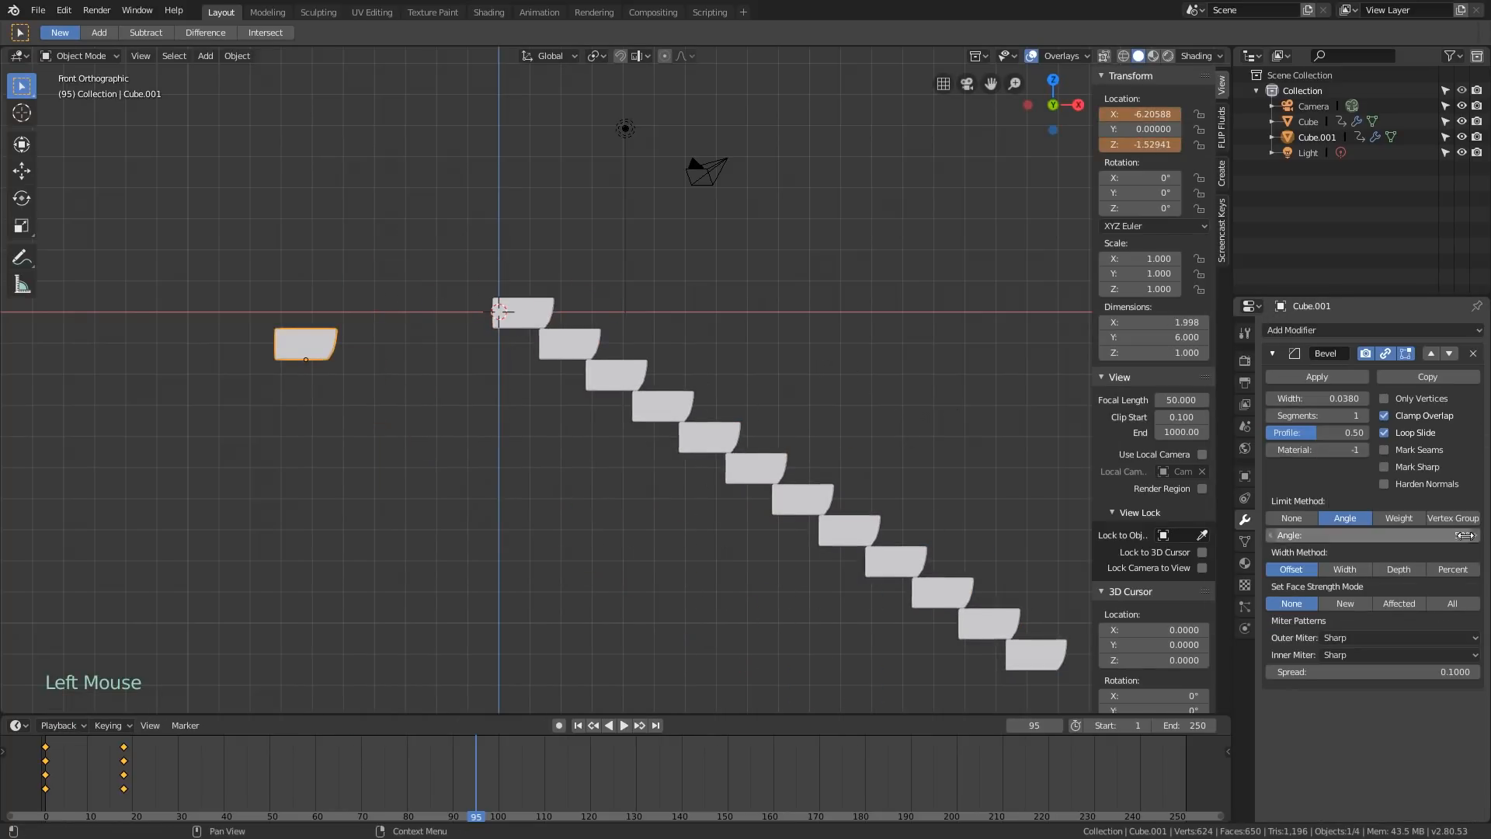
pyautogui.scroll(6, 1436, 544)
pyautogui.scroll(2, 393, 388)
pyautogui.press('g')
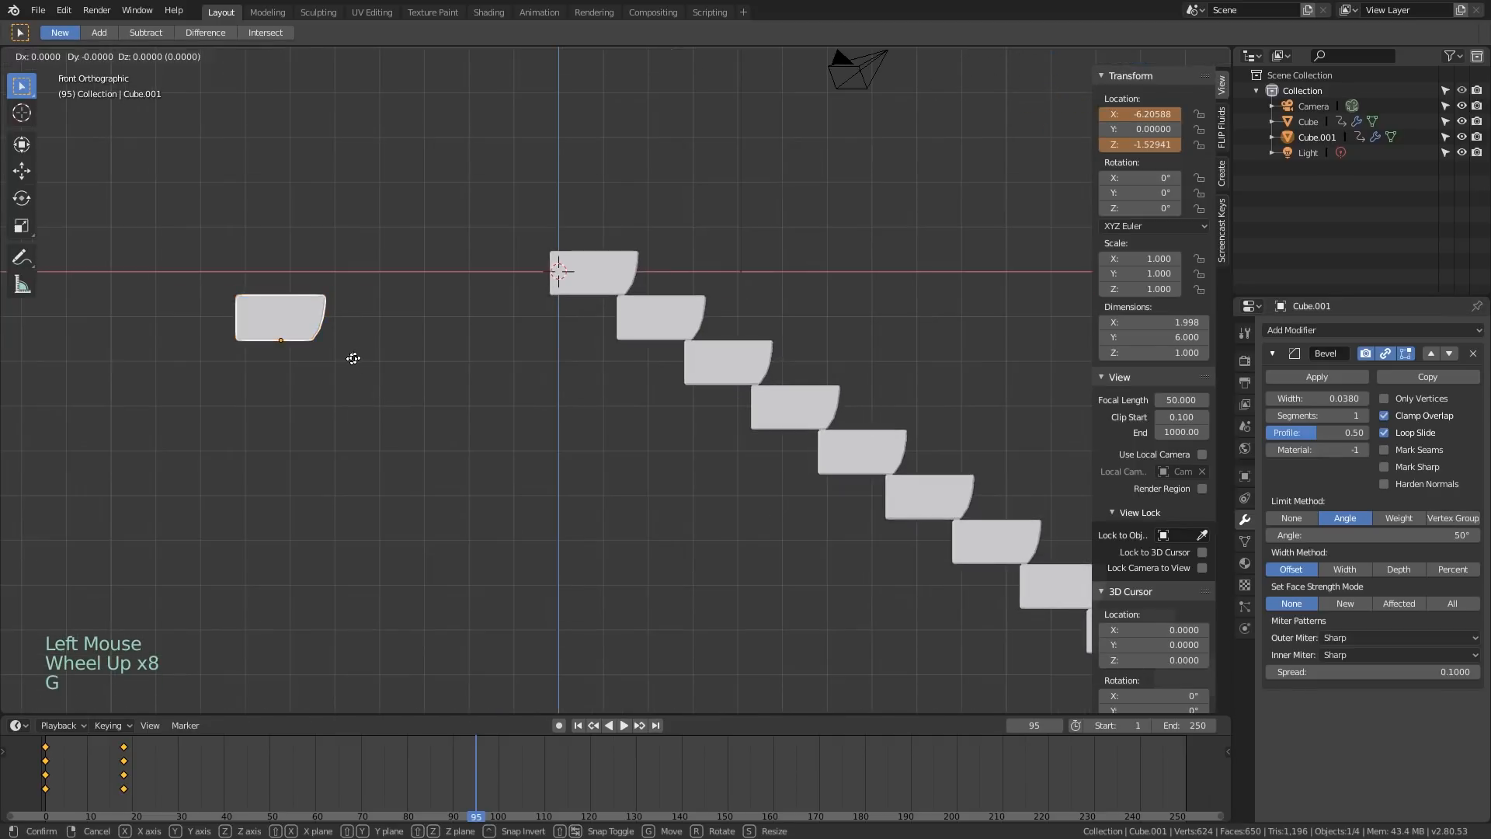
pyautogui.press('Escape')
pyautogui.scroll(-3, 444, 350)
pyautogui.press('g')
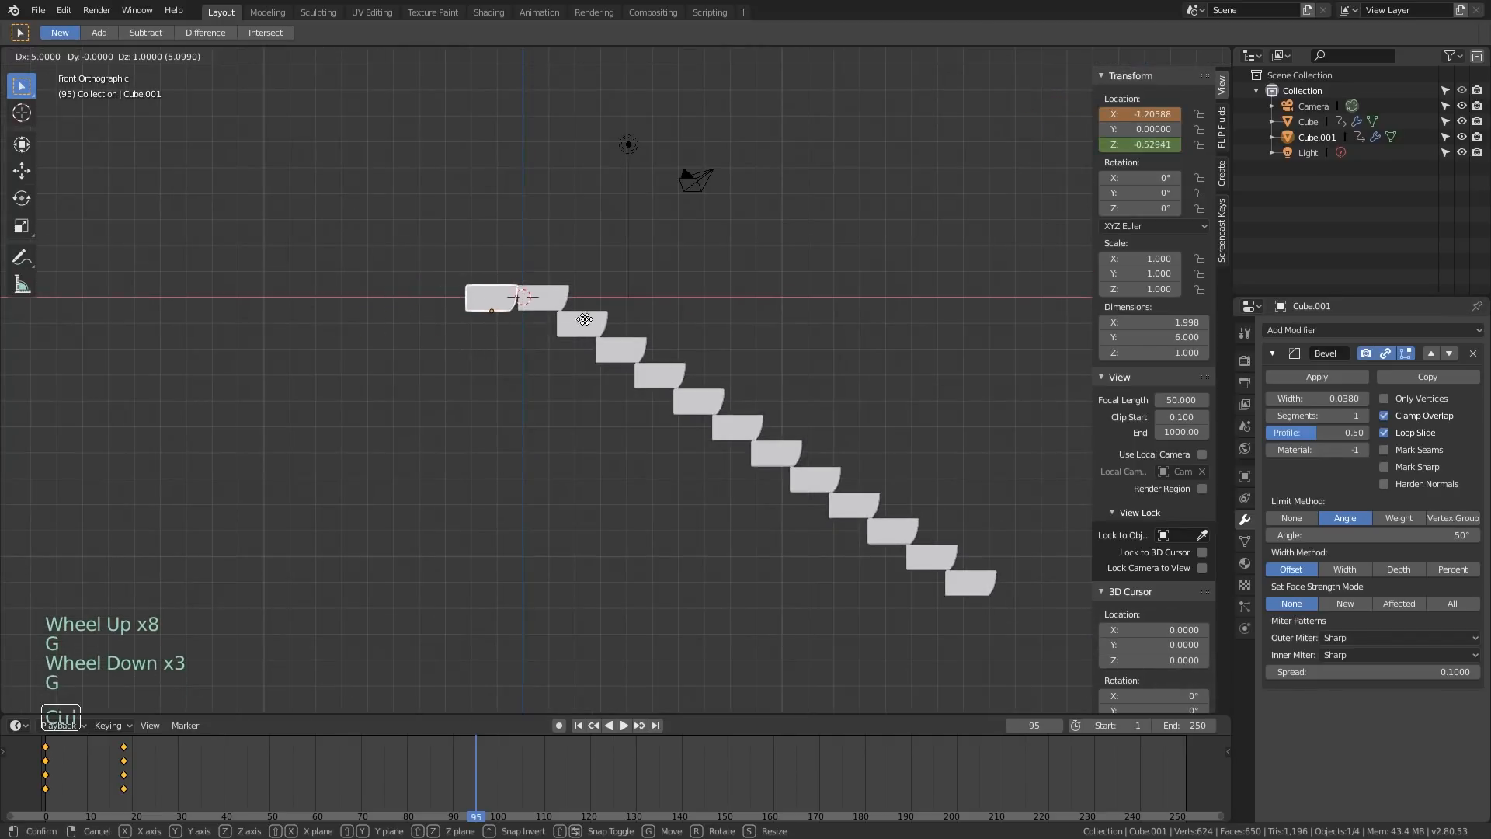
pyautogui.keyDown('ctrl'); pyautogui.click(616, 326); pyautogui.keyUp('ctrl')
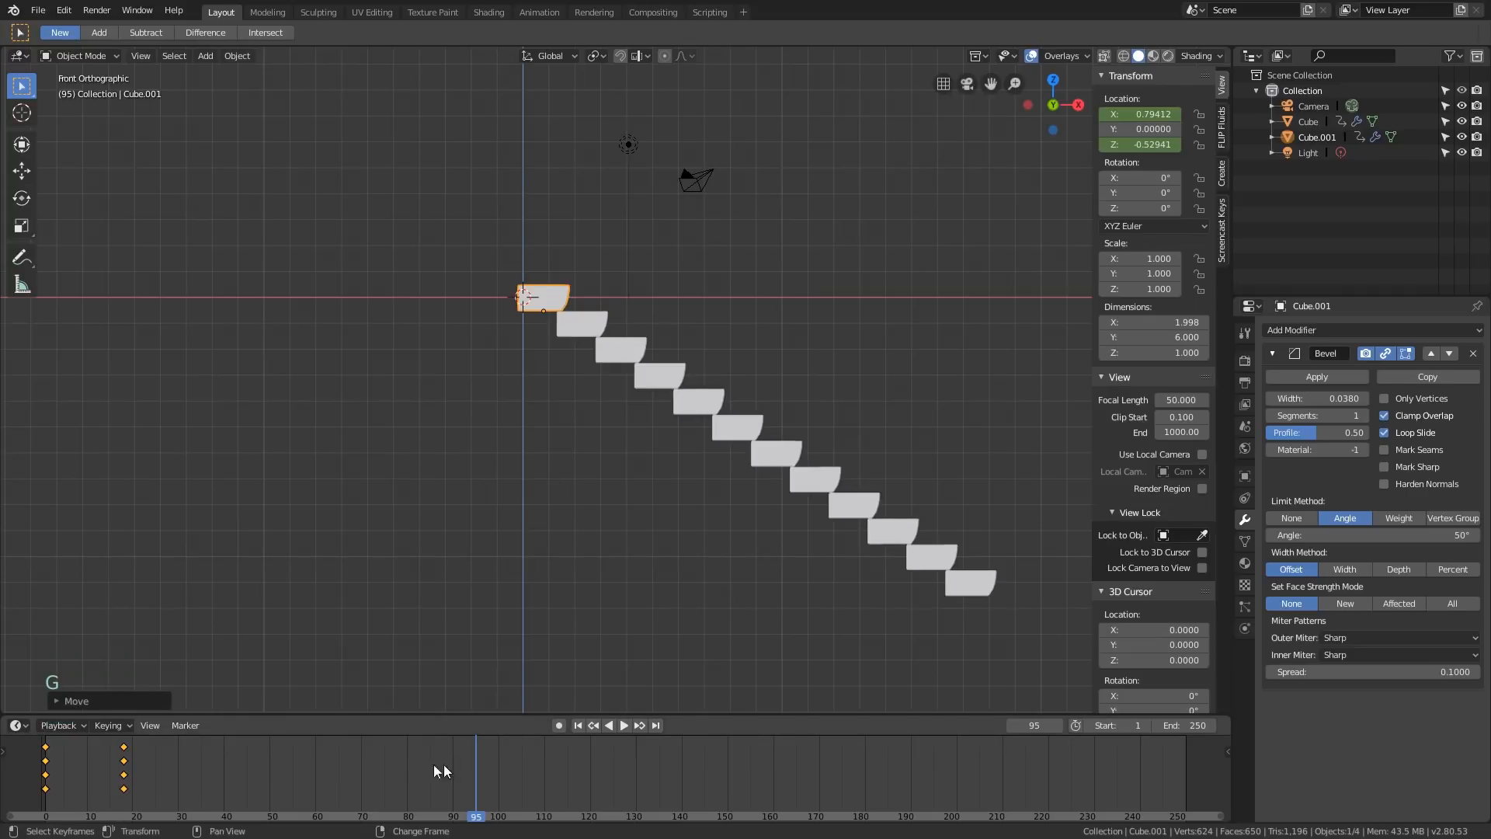
# Go to frame 1 and clear the duplicated step's location keyframes
pyautogui.moveTo(443, 766); pyautogui.dragTo(278, 736, button='right')
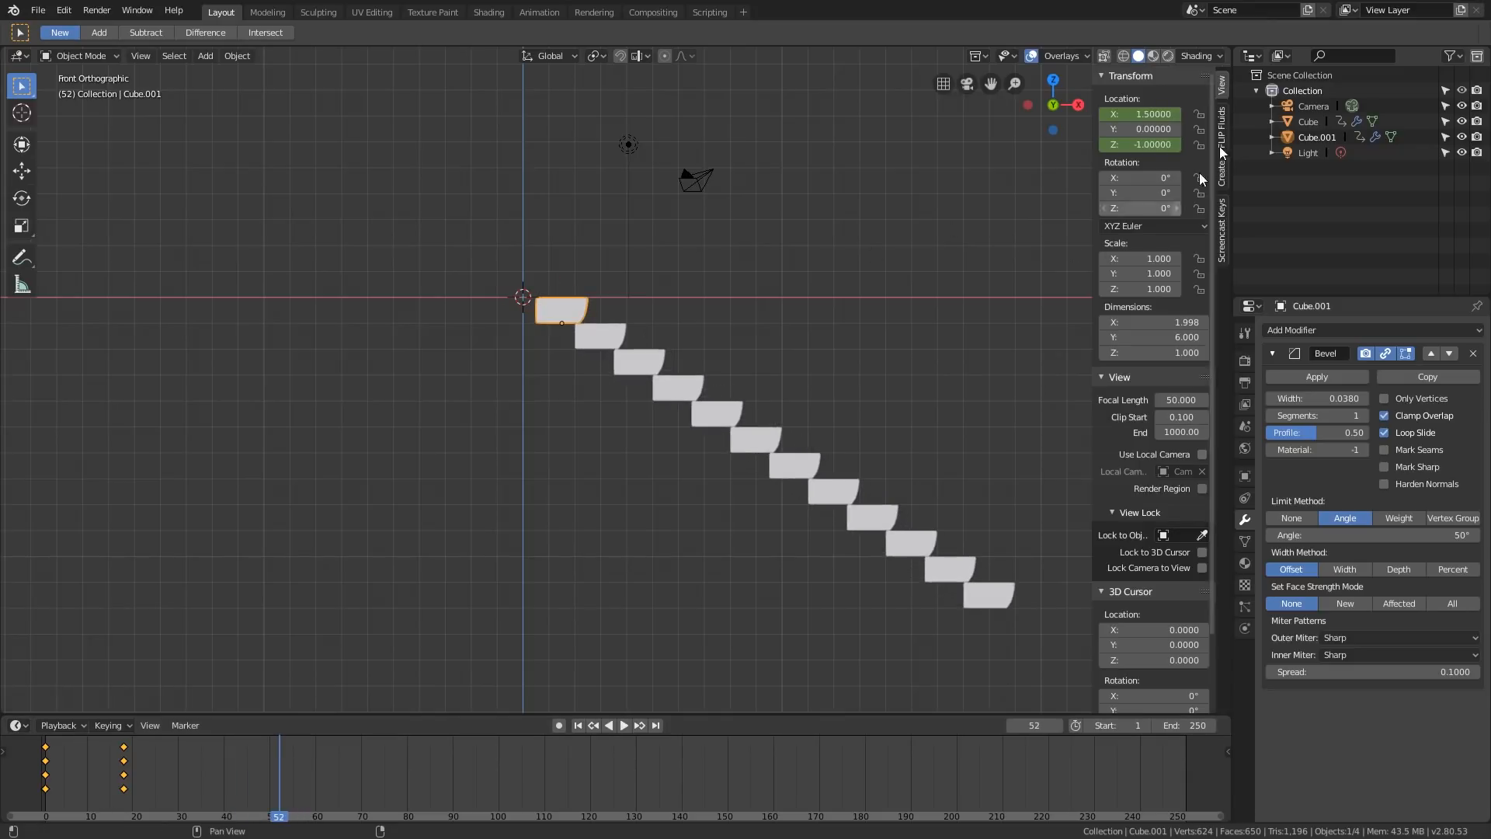
pyautogui.moveTo(50, 785); pyautogui.dragTo(45, 788, button='right')
pyautogui.rightClick(1152, 113)
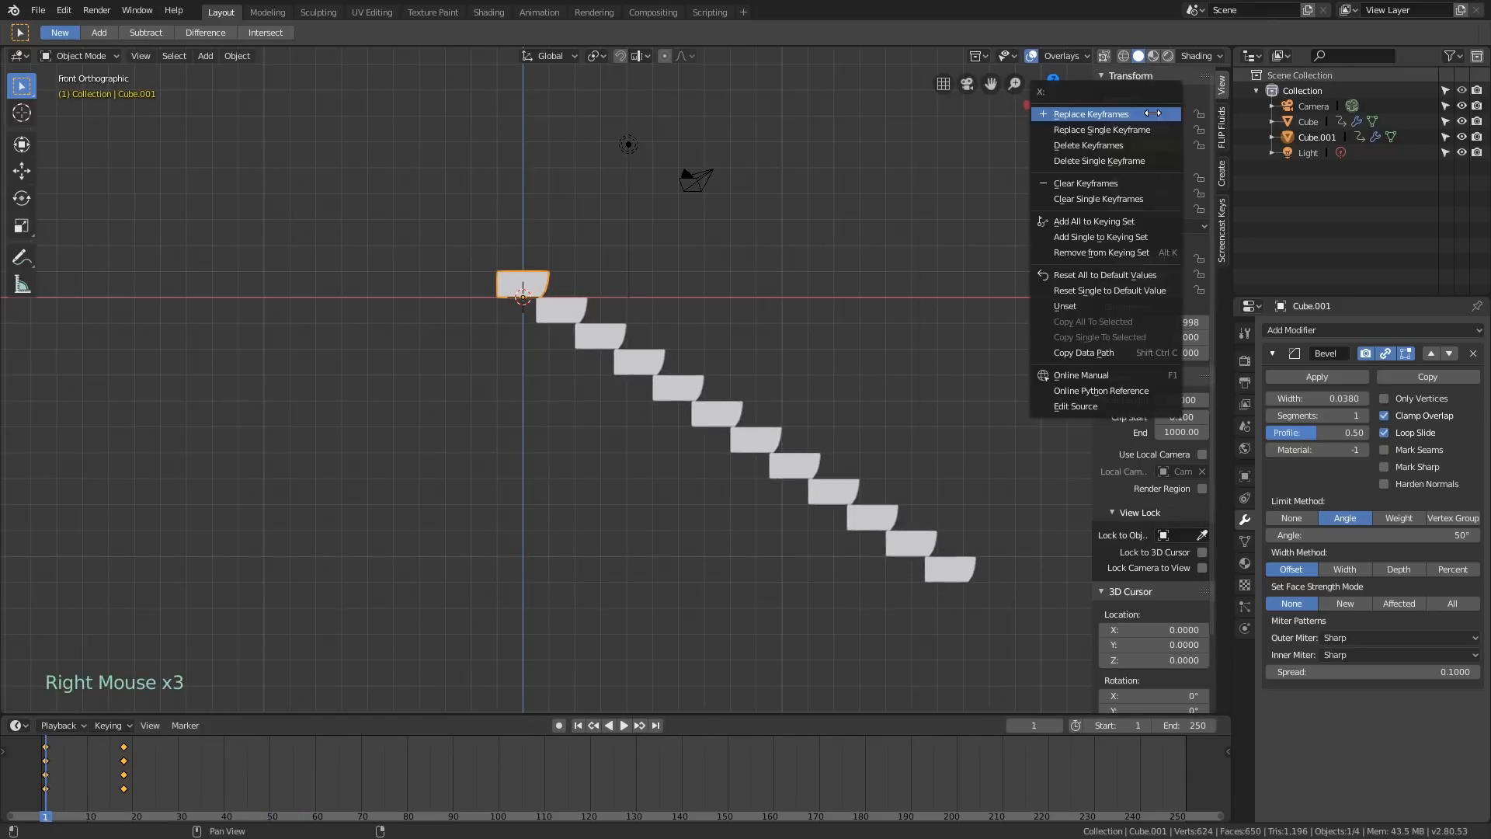
pyautogui.click(1110, 186)
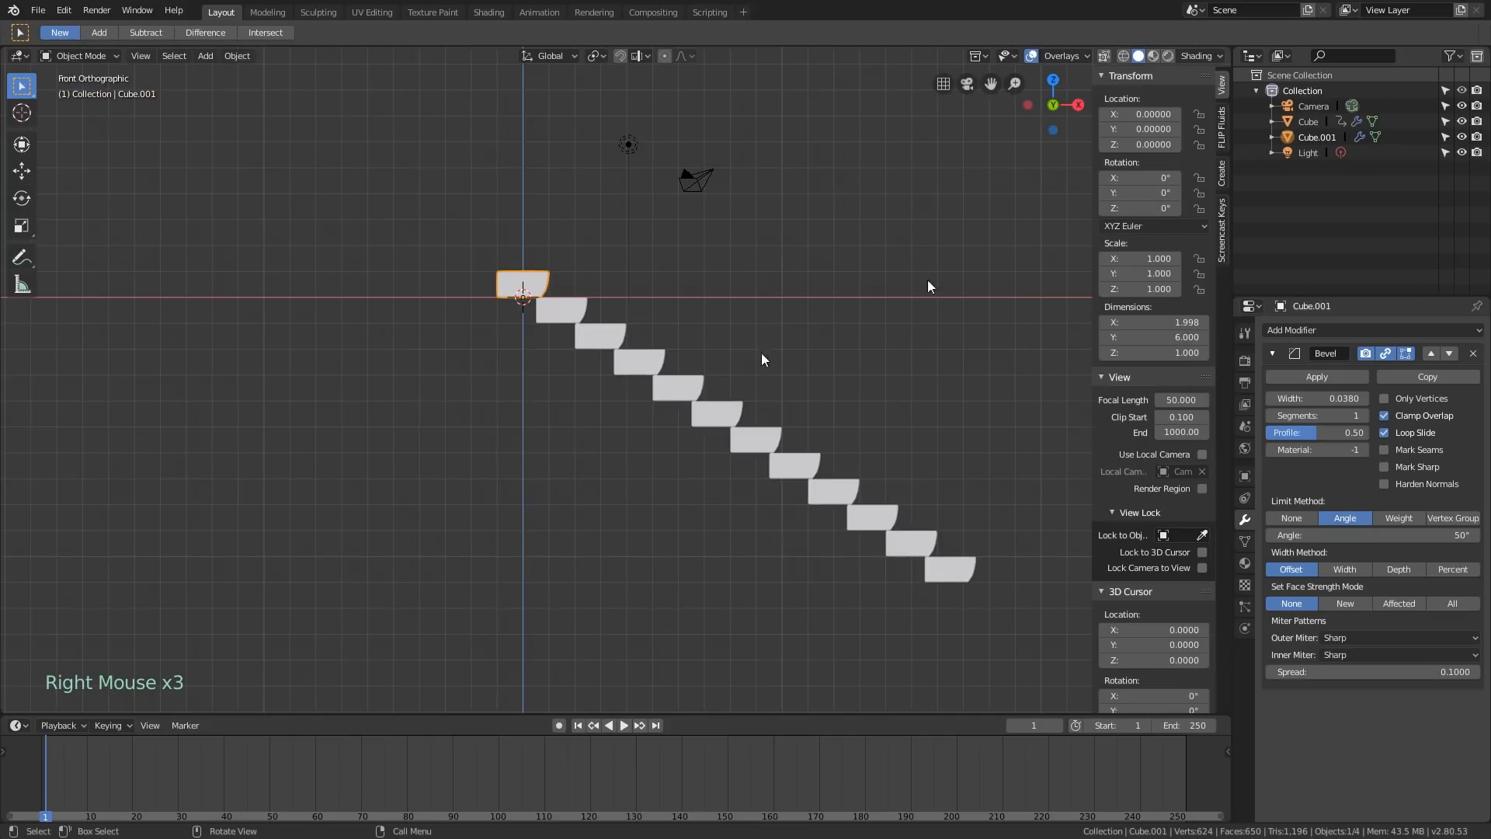
# Scrub through the animation to compare the stationary single step with the moving staircase, returning to frame 1
pyautogui.moveTo(62, 765); pyautogui.dragTo(375, 776, button='right')
pyautogui.scroll(2, 510, 316)
pyautogui.keyDown('shift'); pyautogui.moveTo(511, 321); pyautogui.dragTo(556, 412, button='middle'); pyautogui.keyUp('shift')
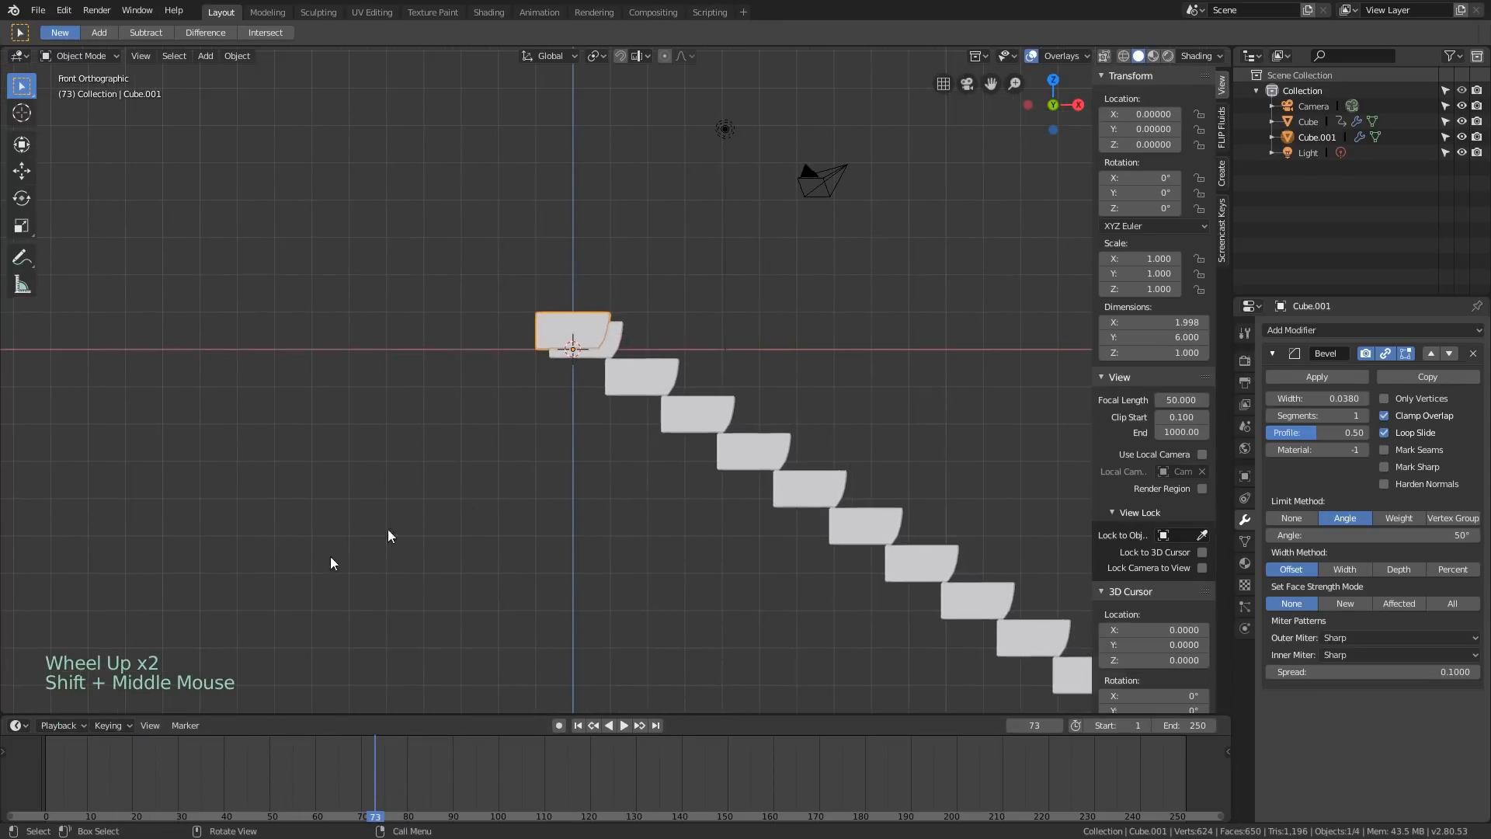
pyautogui.moveTo(86, 775); pyautogui.dragTo(46, 780, button='right')
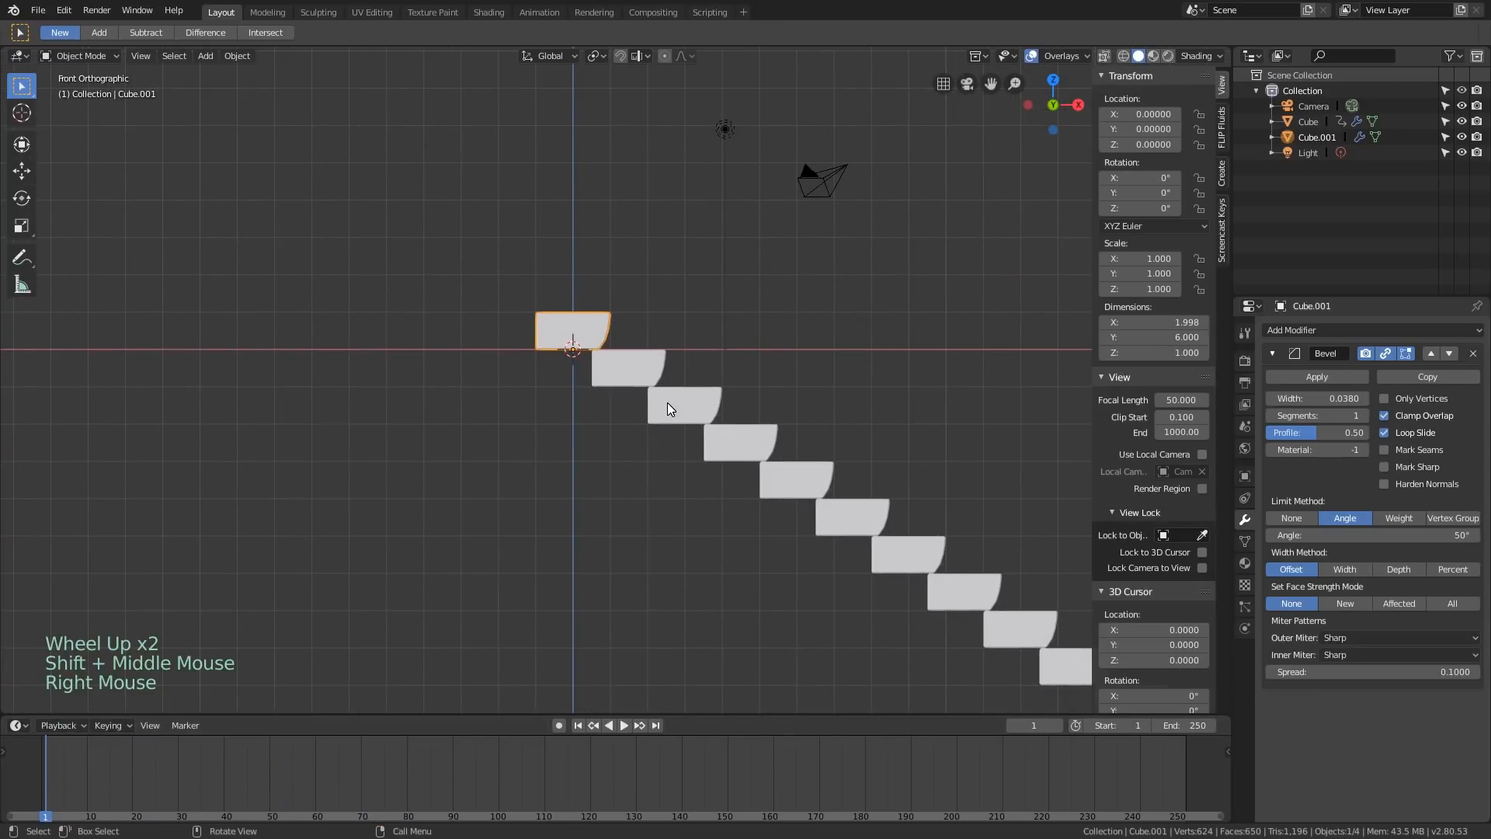
pyautogui.press('g')
pyautogui.press('Escape')
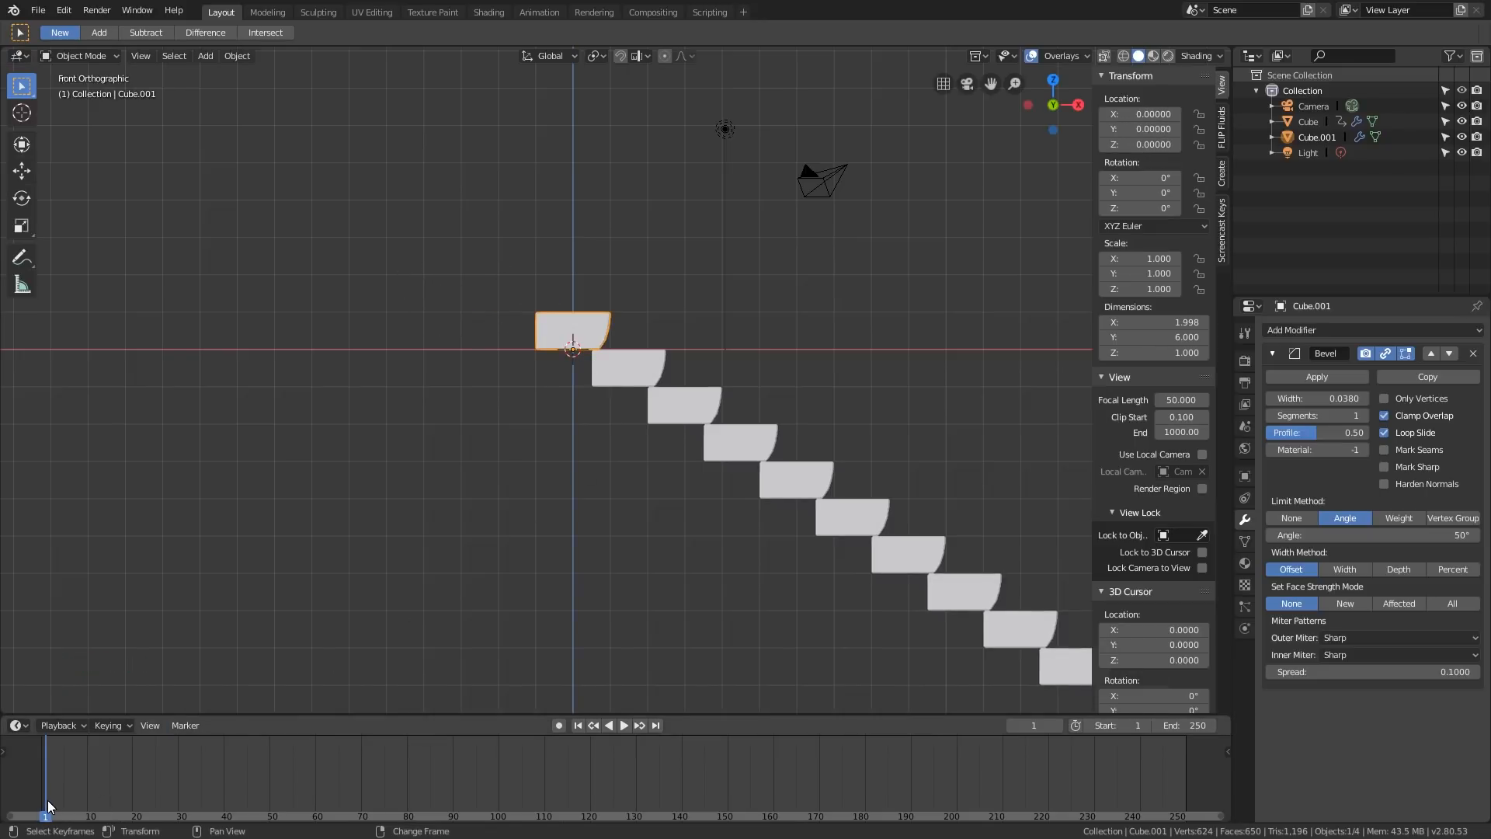
# At frame 18, insert a single keyframe on the duplicated step's X location at 0
pyautogui.moveTo(59, 783); pyautogui.dragTo(126, 790, button='right')
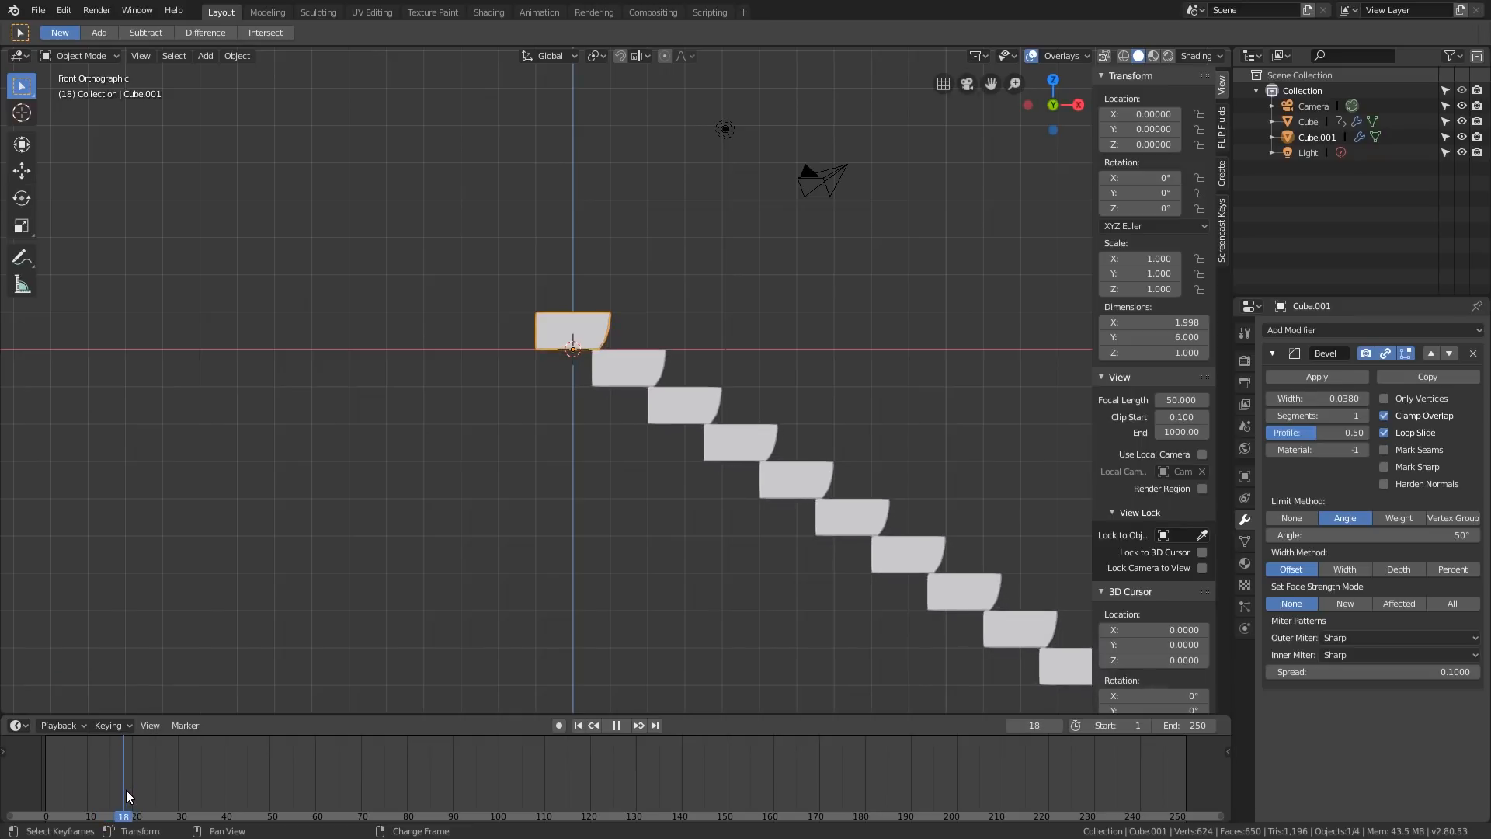
pyautogui.press('g')
pyautogui.rightClick(469, 418)
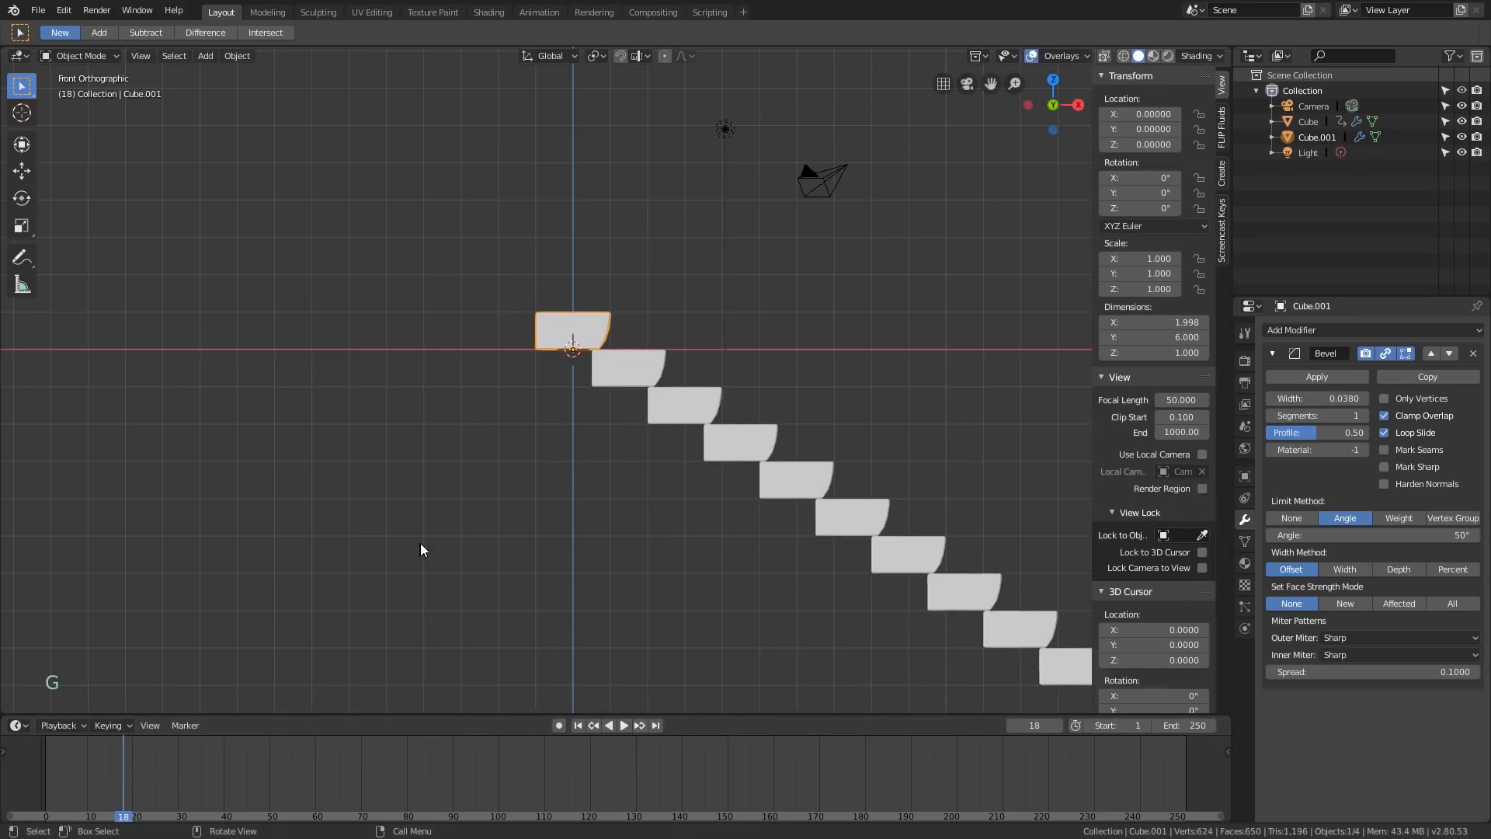
pyautogui.scroll(1, 565, 330)
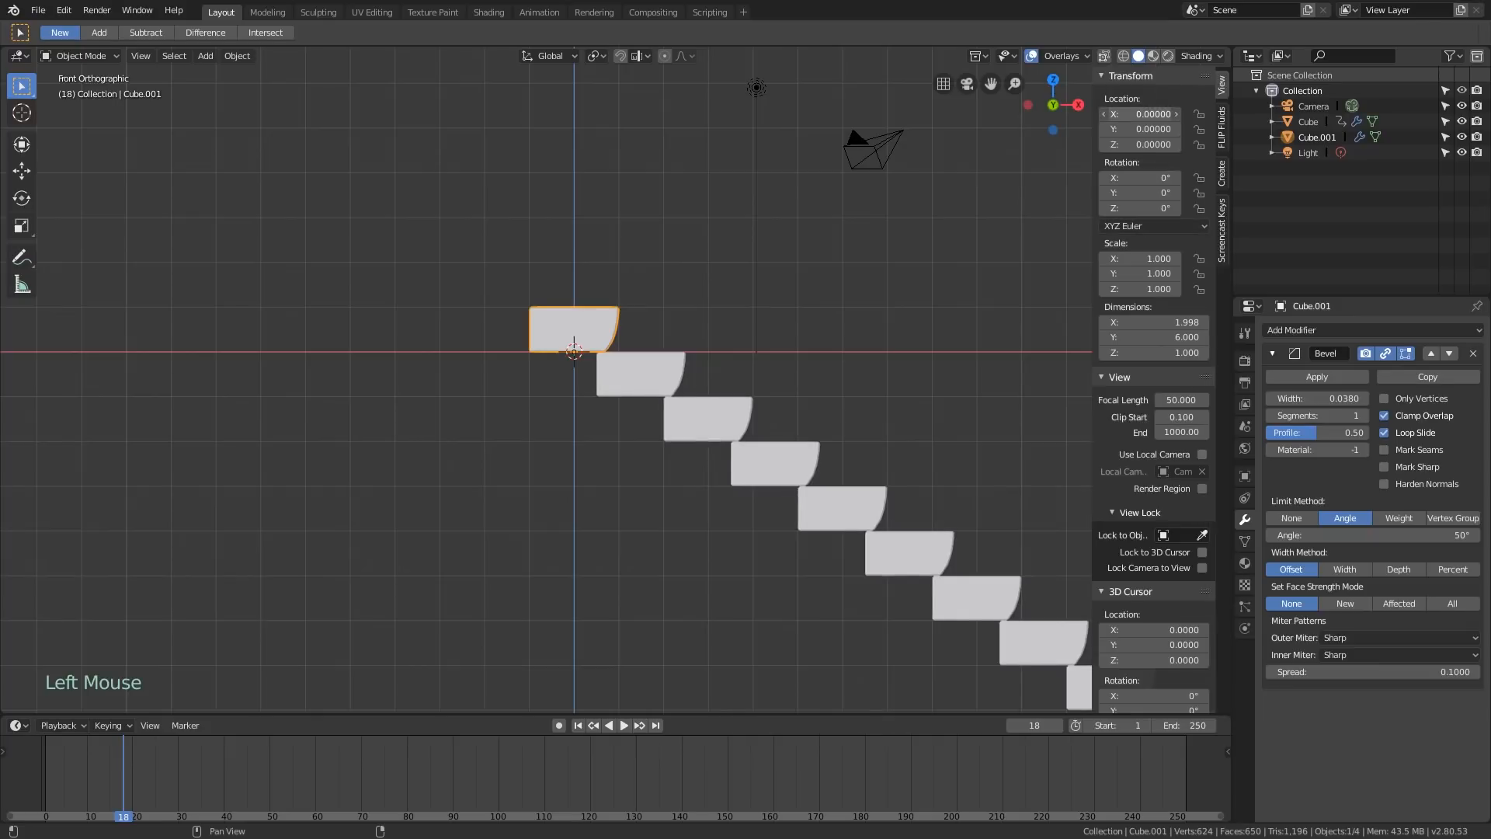
pyautogui.moveTo(1145, 113)
pyautogui.mouseDown()
pyautogui.moveTo(1119, 113)
pyautogui.moveTo(1157, 114)
pyautogui.moveTo(1145, 109)
pyautogui.mouseUp()
pyautogui.rightClick(1140, 114)
pyautogui.click(1126, 131)
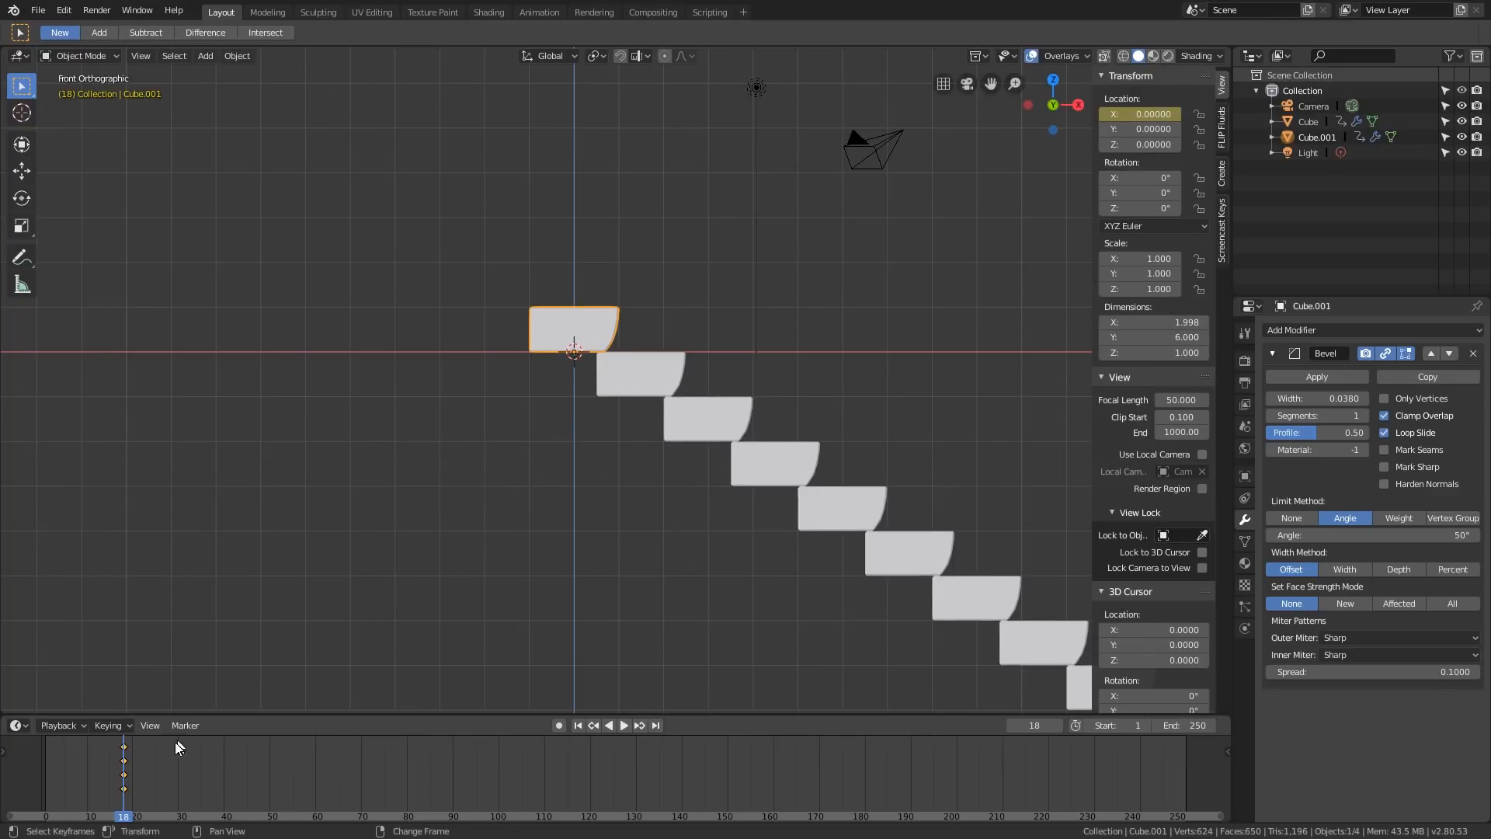
# At frame 1, move the duplicated step to X -2 and insert a keyframe on its X location
pyautogui.moveTo(118, 776); pyautogui.dragTo(44, 789, button='right')
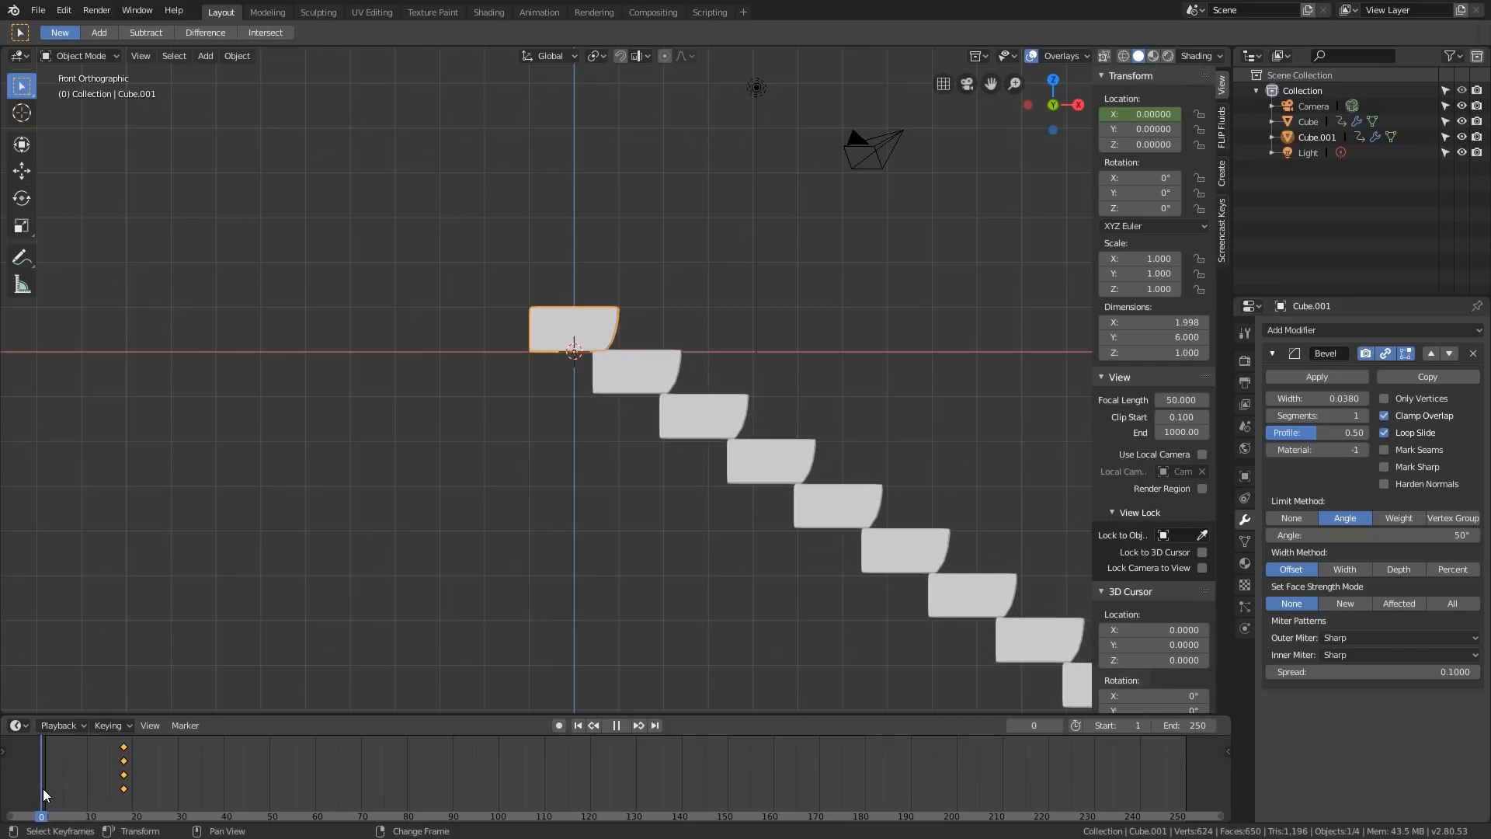
pyautogui.press('space')
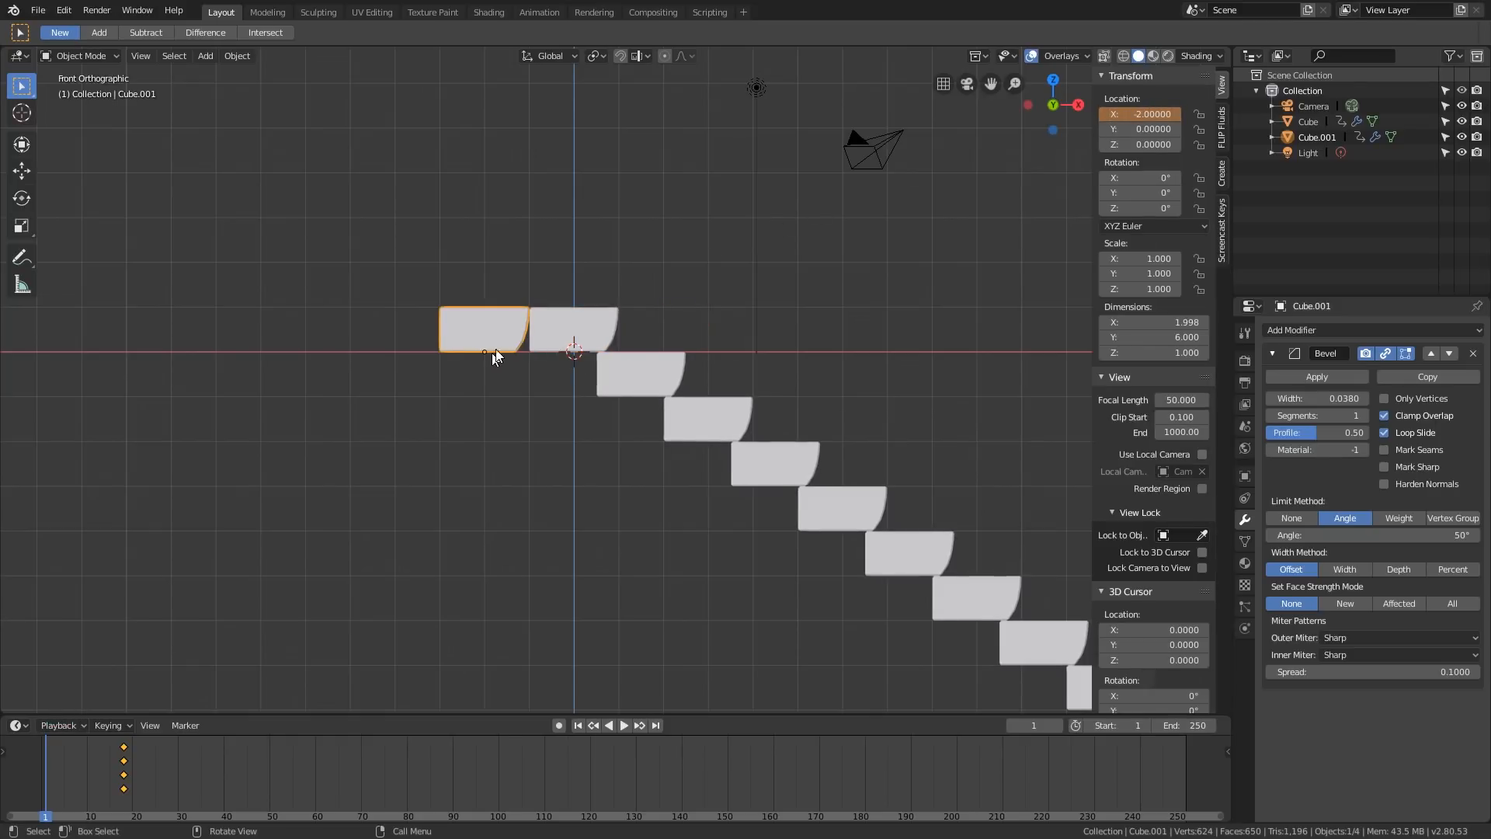
pyautogui.rightClick(1122, 107)
pyautogui.click(1112, 110)
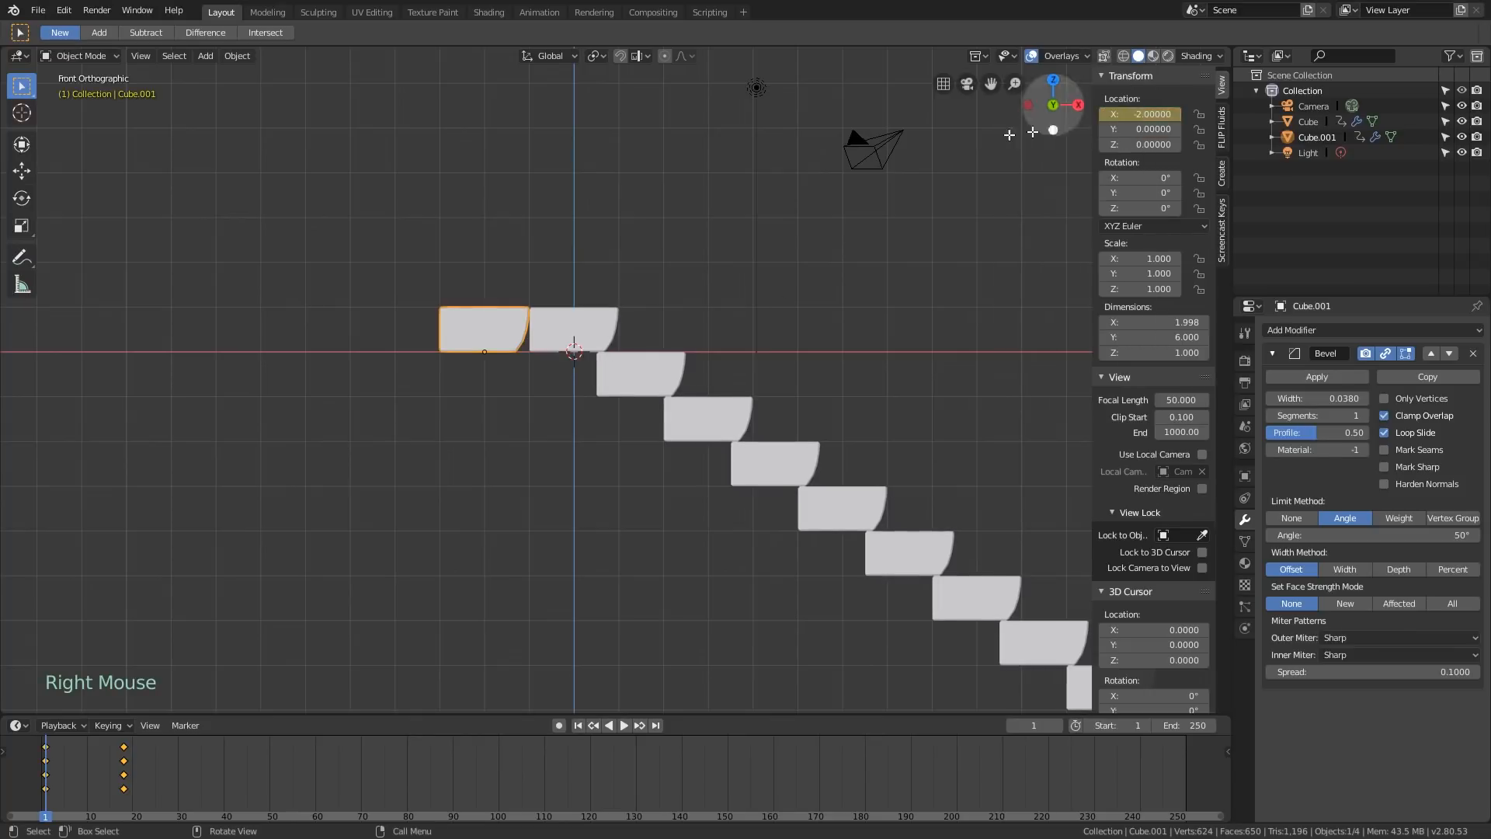
# Play and scrub the animation to check how the single step slides toward the staircase
pyautogui.press('space')
pyautogui.press('space')
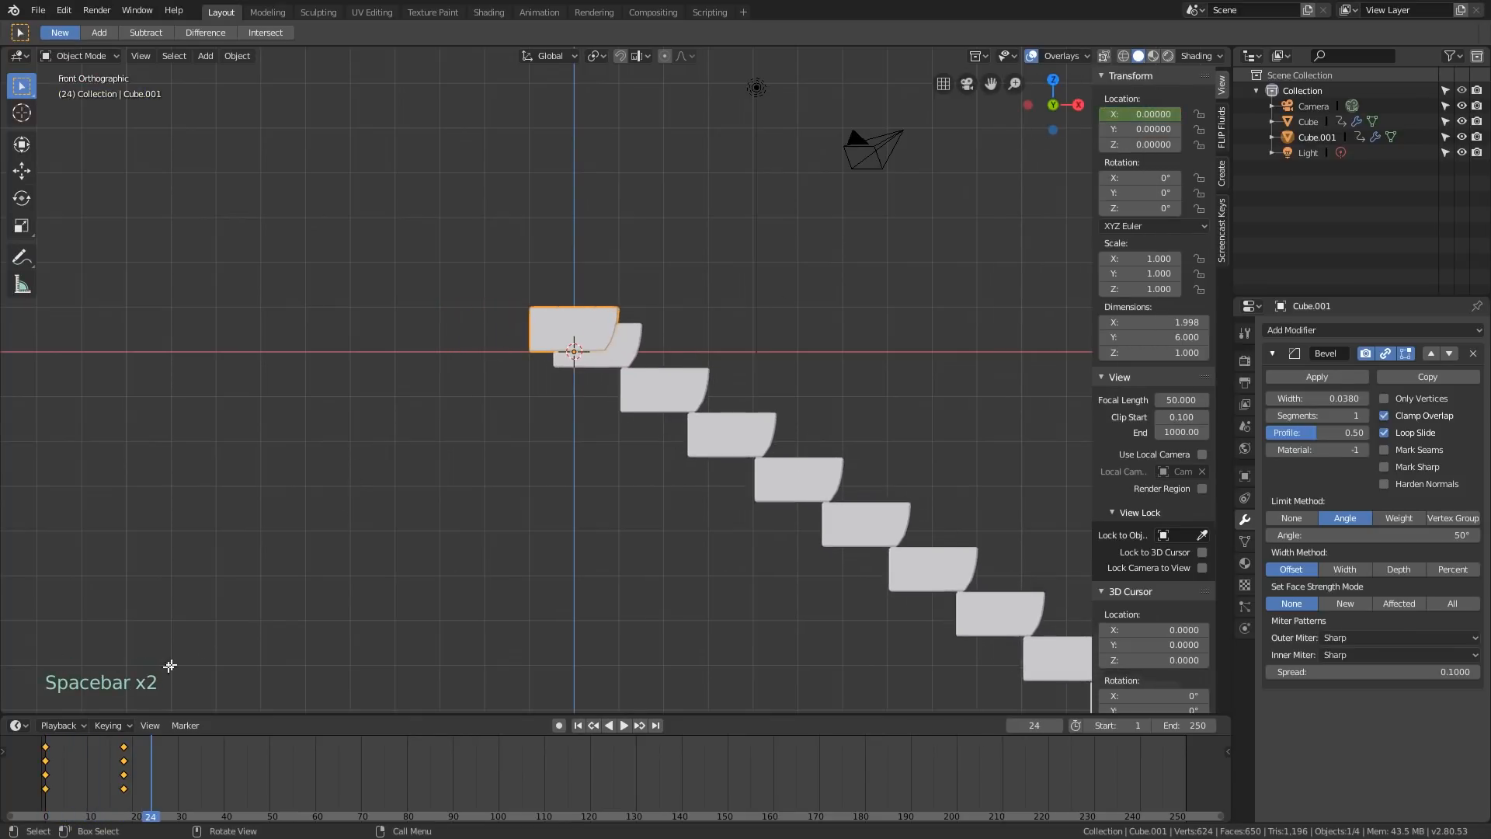
pyautogui.rightClick(56, 767)
pyautogui.moveTo(57, 763)
pyautogui.mouseDown(button='right')
pyautogui.moveTo(98, 768)
pyautogui.moveTo(60, 762)
pyautogui.mouseUp(button='right')
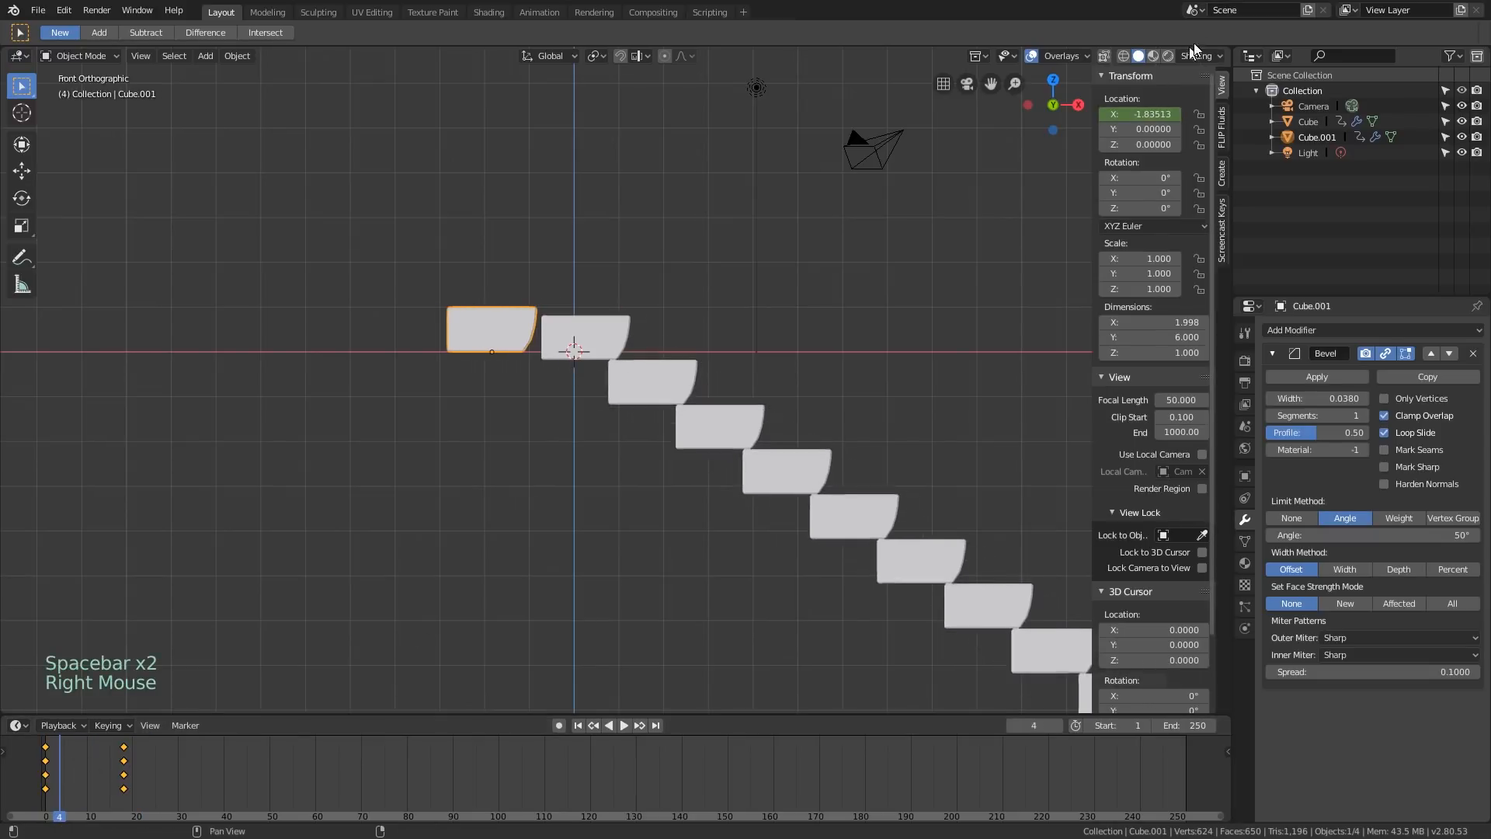
# Split off a Graph Editor beside the viewport and set the single step's X Location keyframes to Linear interpolation
pyautogui.moveTo(1229, 48); pyautogui.dragTo(657, 46)
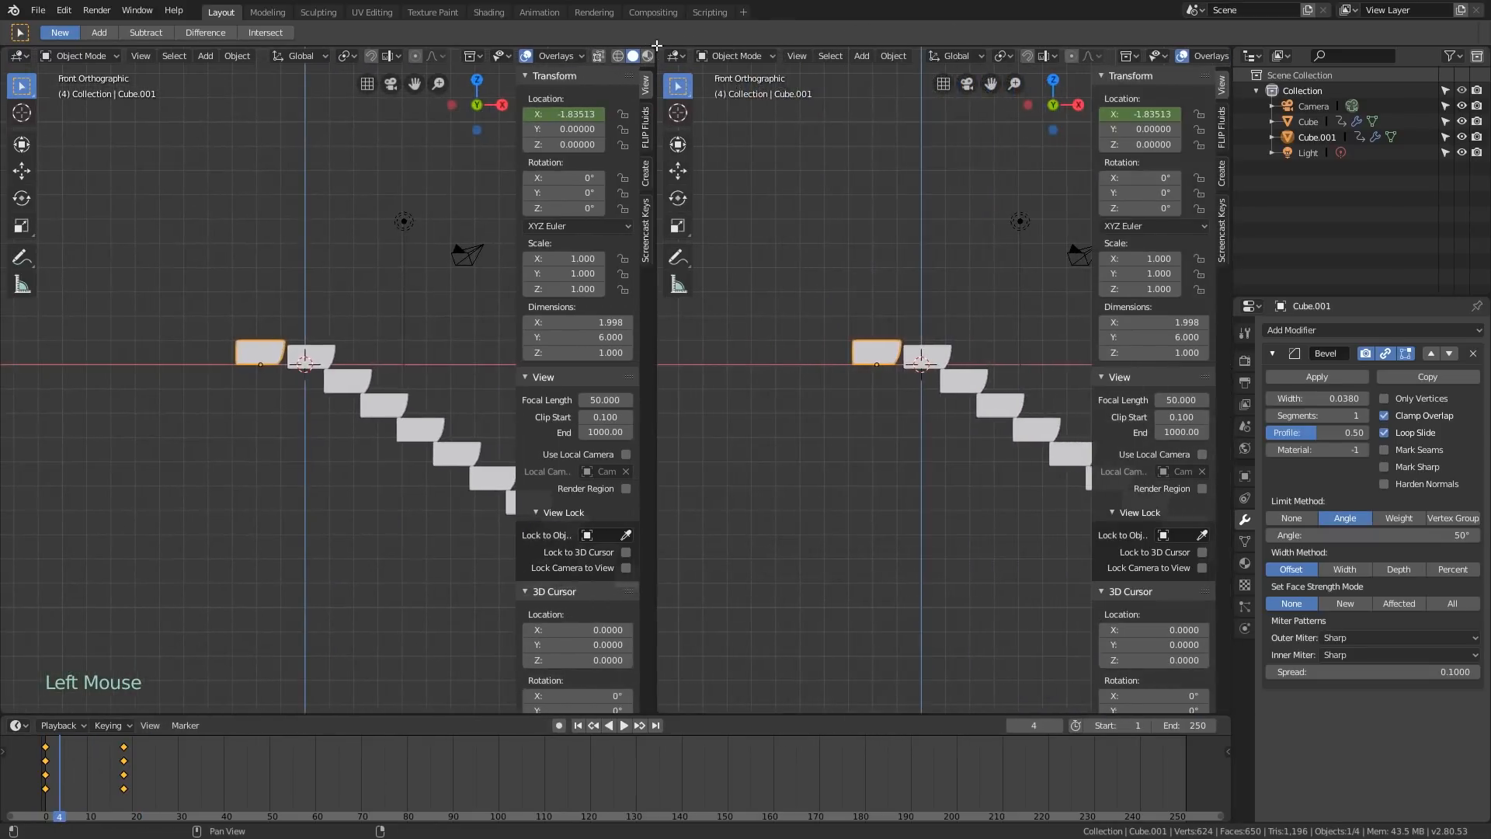
pyautogui.click(673, 56)
pyautogui.click(835, 116)
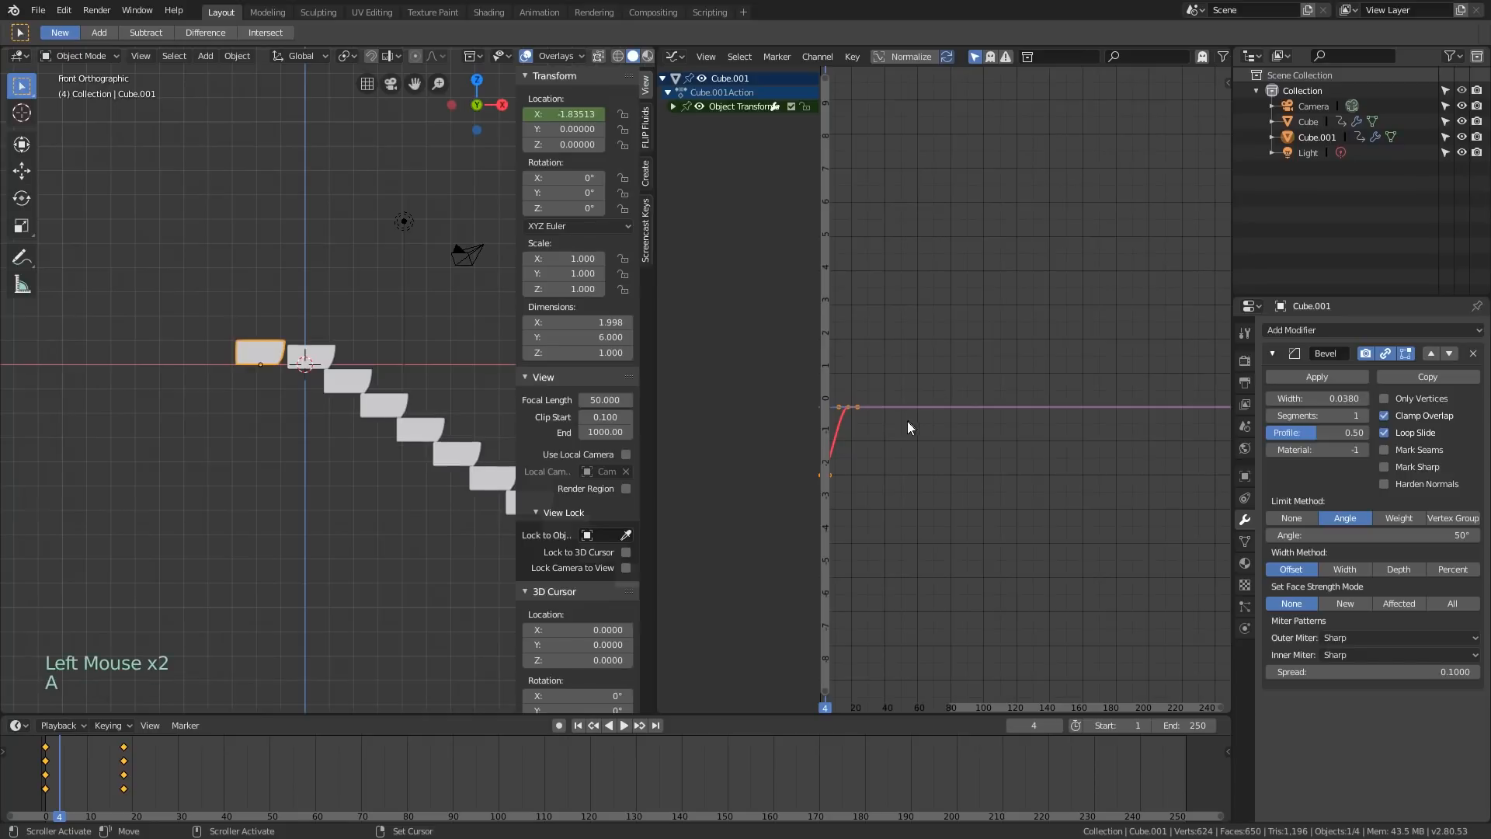
pyautogui.moveTo(907, 421); pyautogui.dragTo(999, 379, button='middle')
pyautogui.scroll(2, 961, 373)
pyautogui.press('t')
pyautogui.click(960, 373)
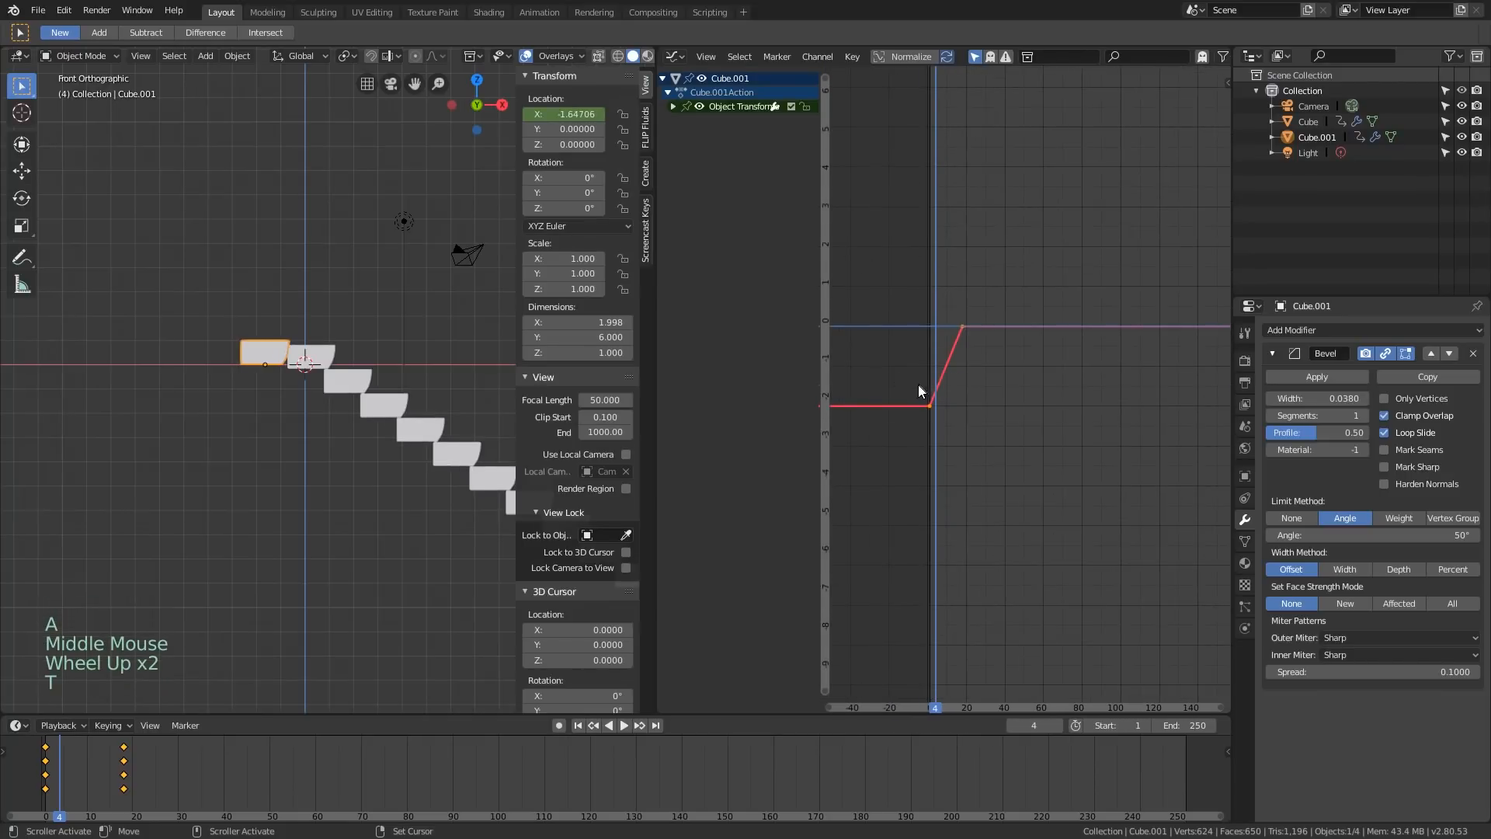
# Play the linear motion and examine the single step against the staircase from a perspective angle
pyautogui.rightClick(918, 384)
pyautogui.press('space')
pyautogui.rightClick(916, 386)
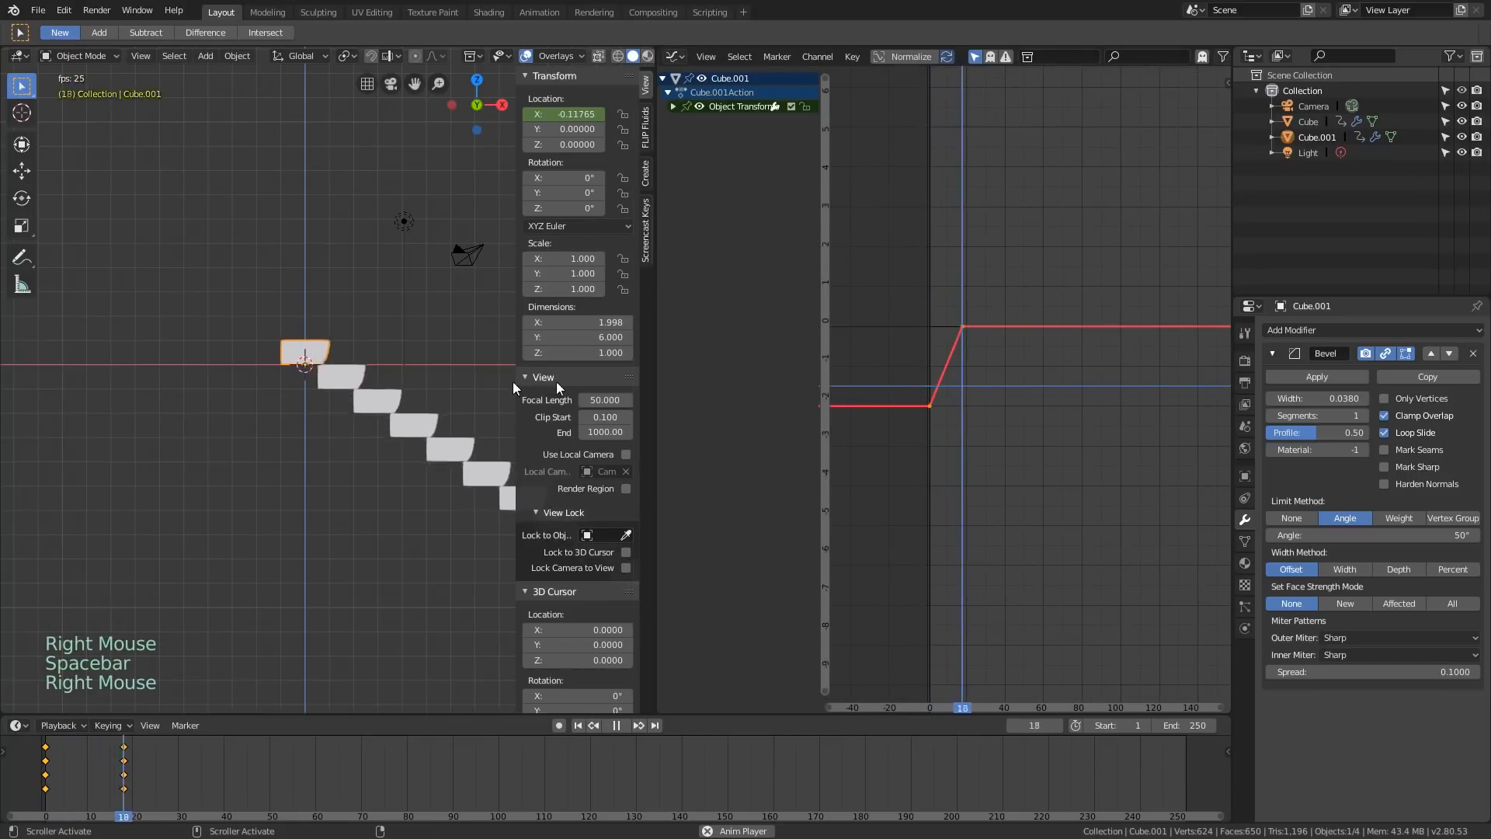
pyautogui.moveTo(513, 387); pyautogui.dragTo(338, 413, button='middle')
pyautogui.scroll(3, 329, 398)
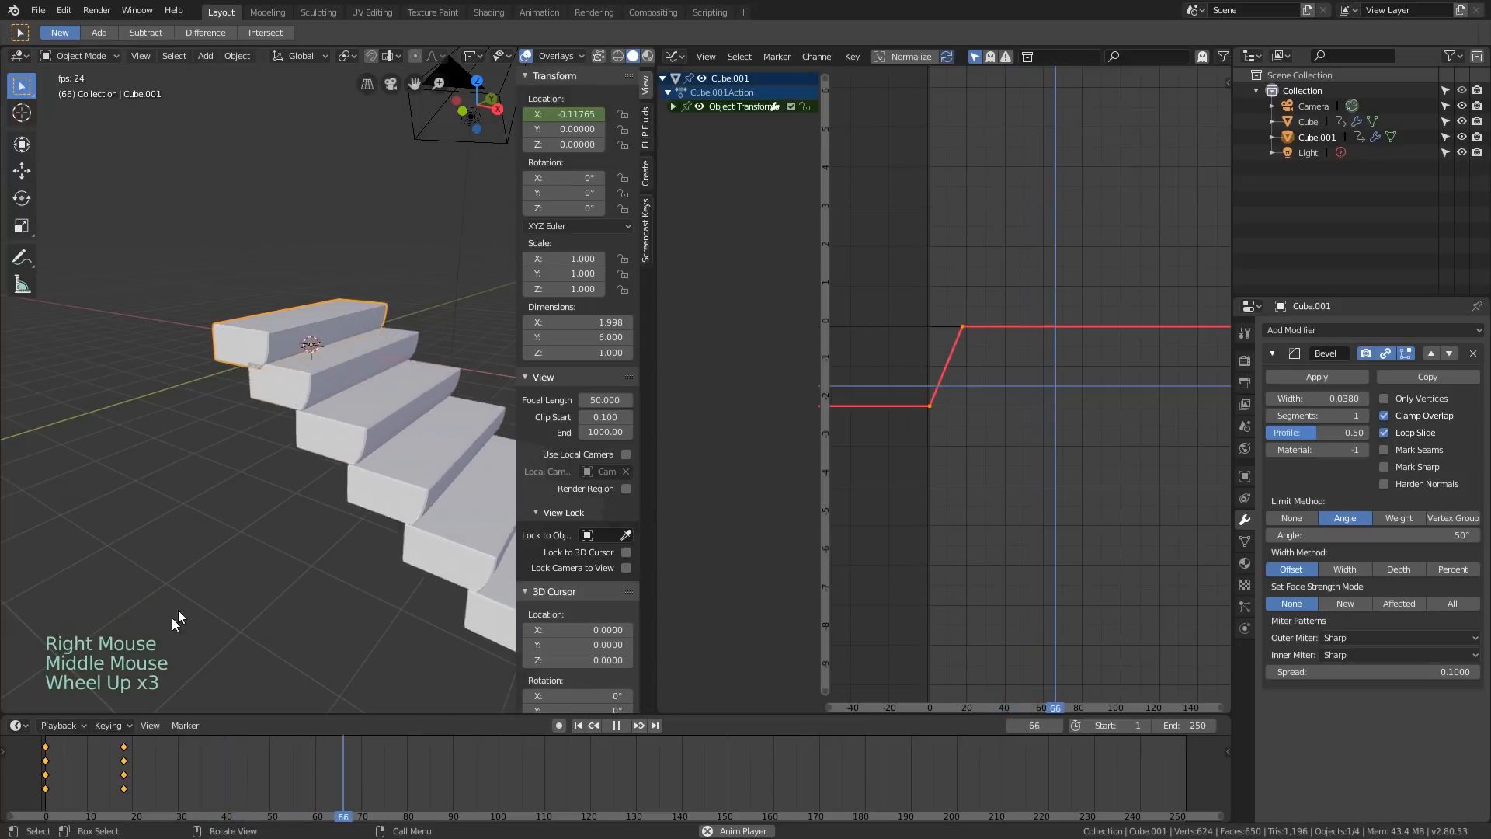
pyautogui.rightClick(63, 773)
pyautogui.press('space')
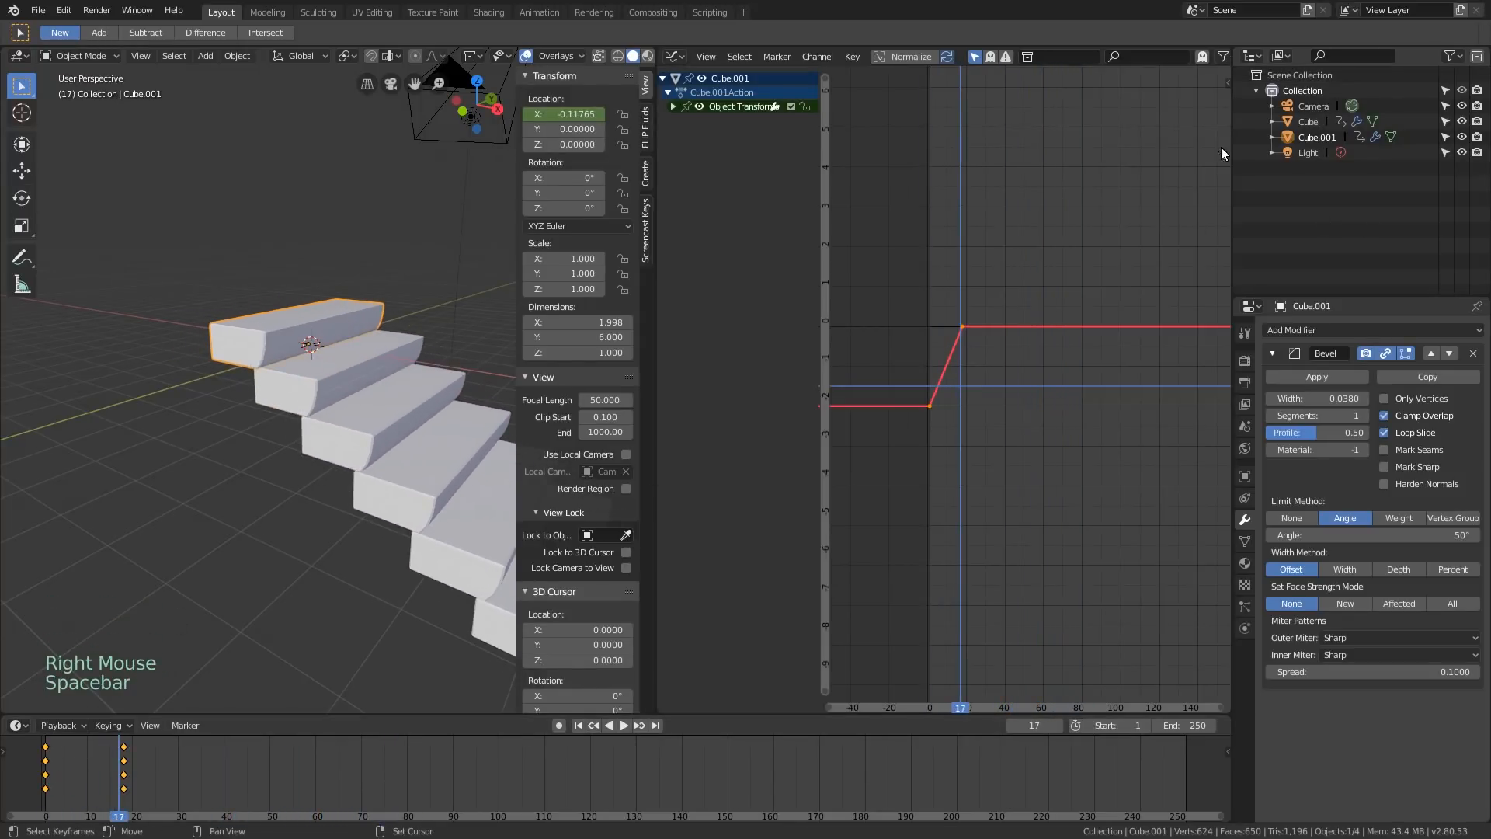
# Paste the copied Cycles modifier onto the single step's X Location curve
pyautogui.click(721, 108)
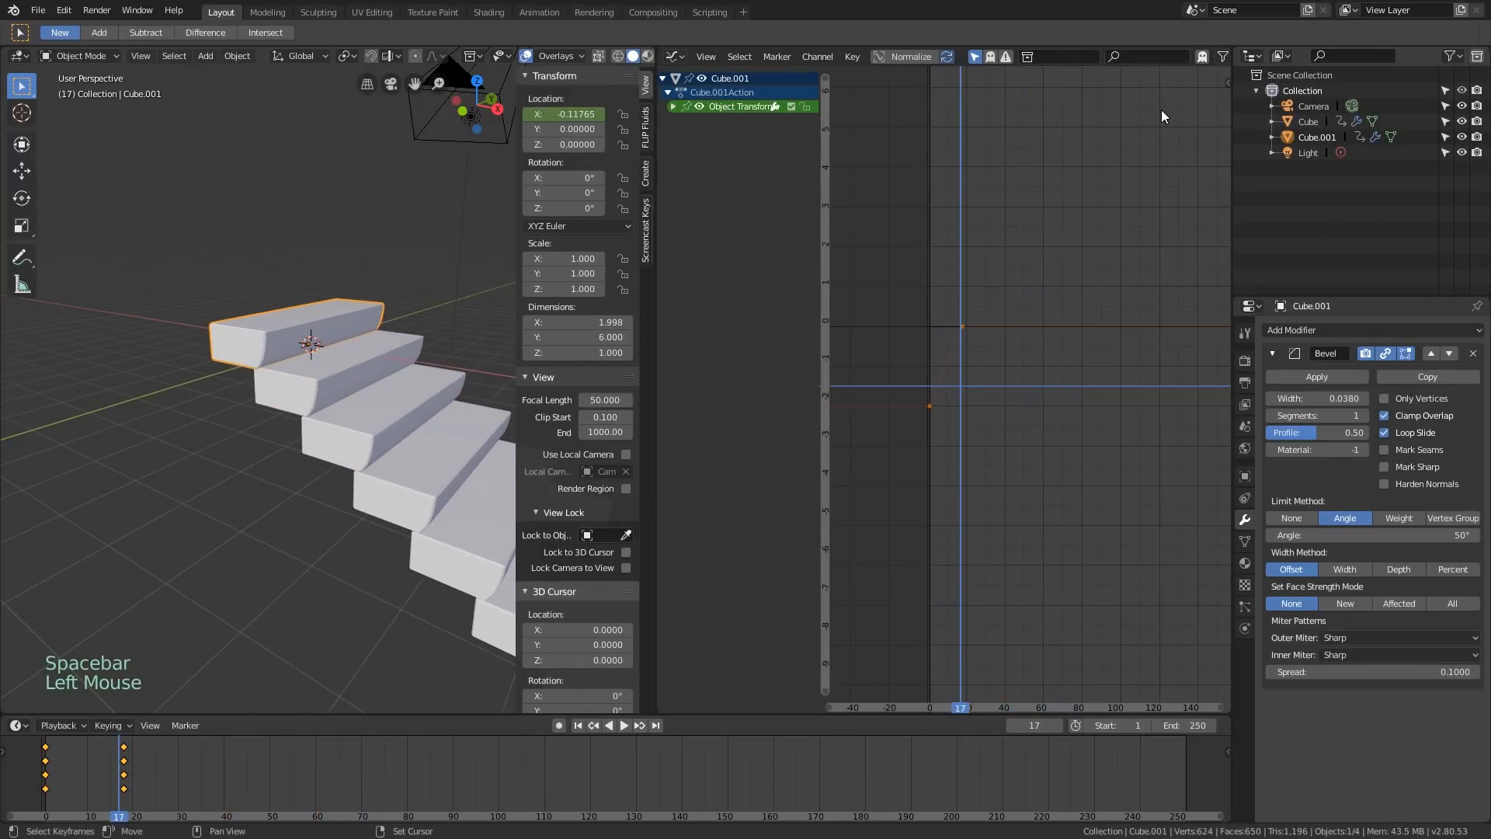
pyautogui.press('n')
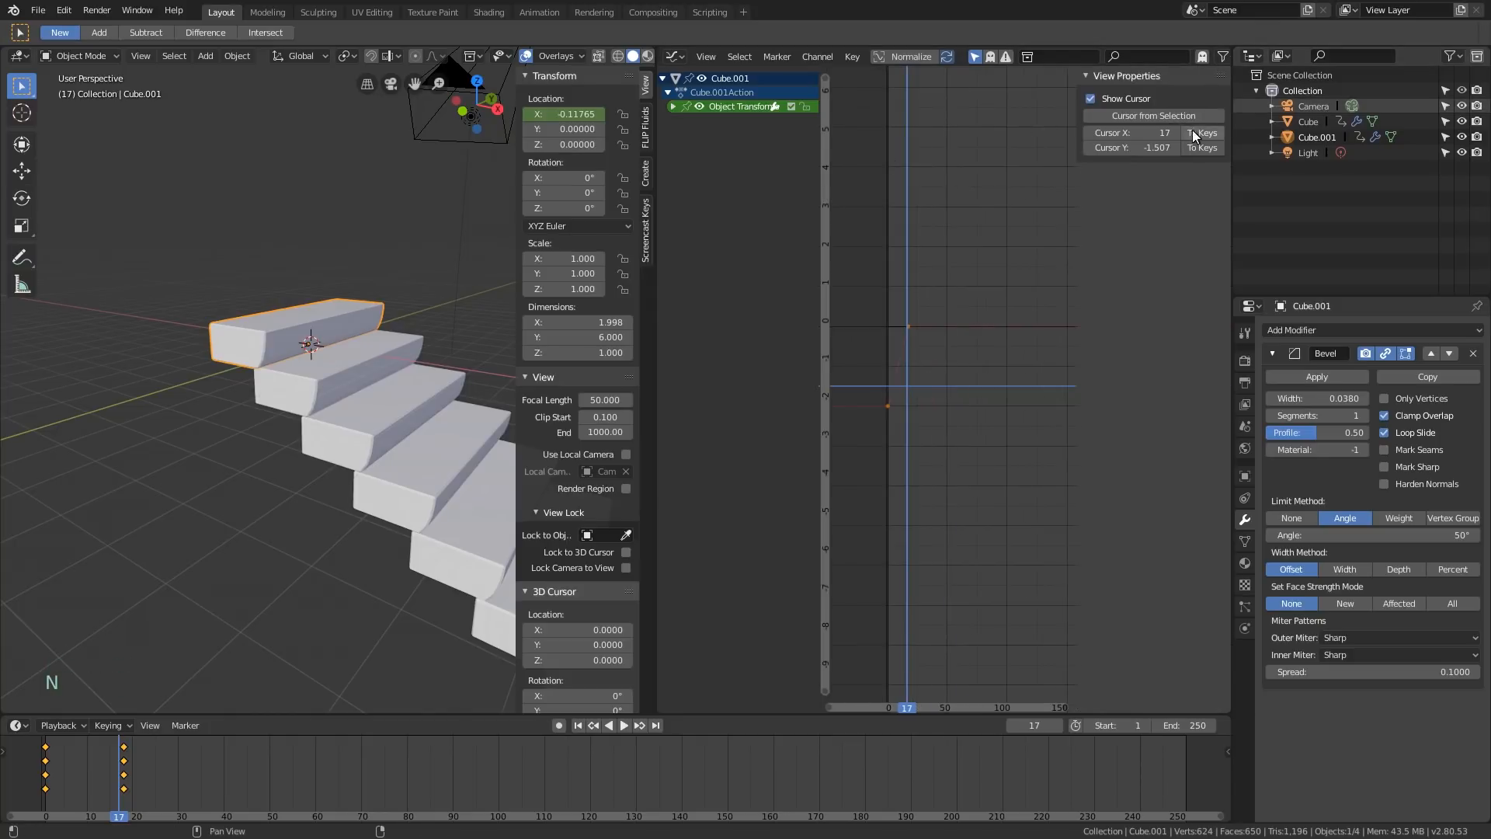
pyautogui.press('n')
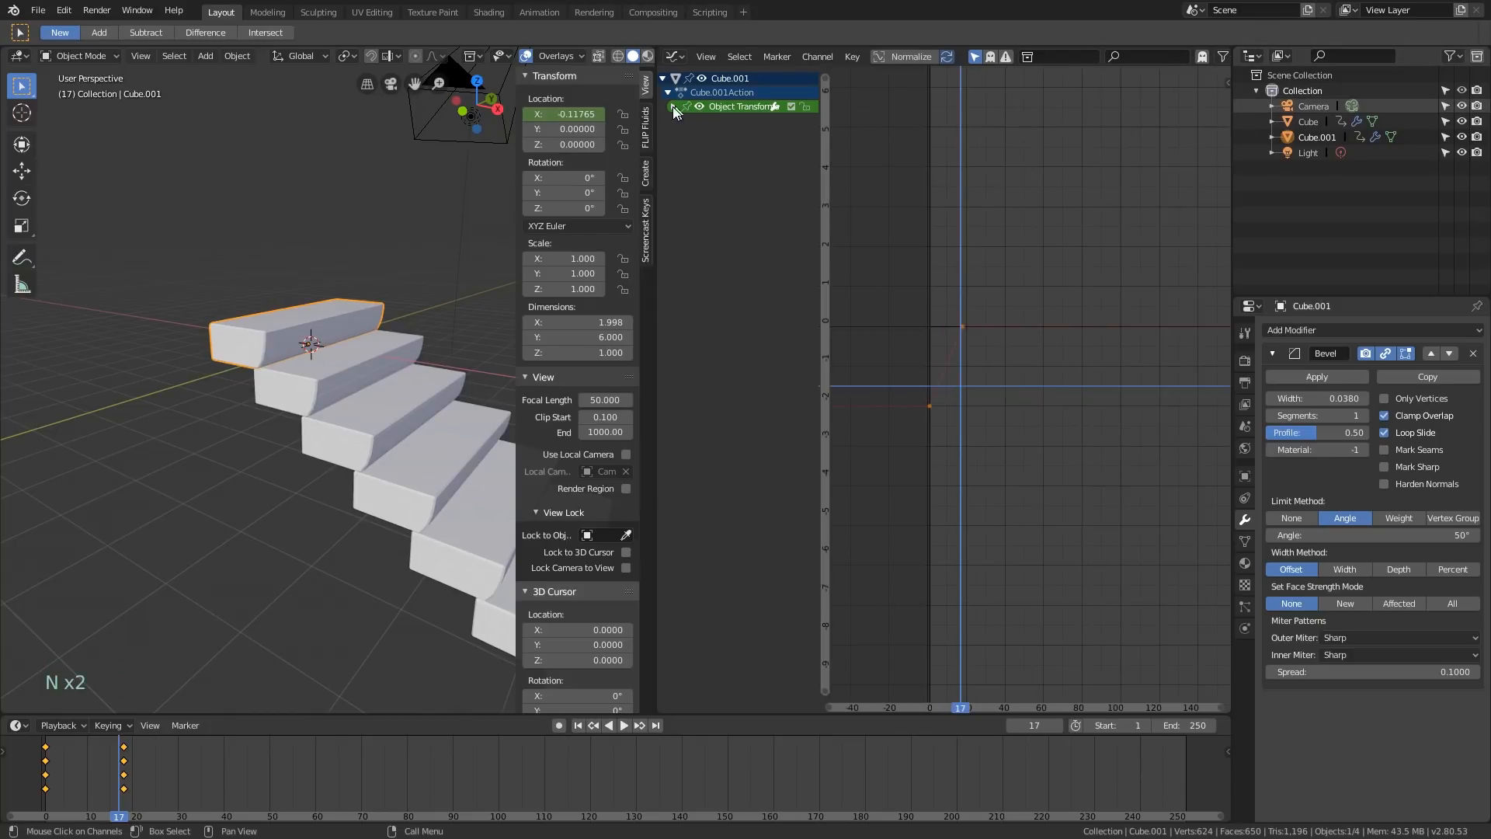
pyautogui.click(705, 123)
pyautogui.press('n')
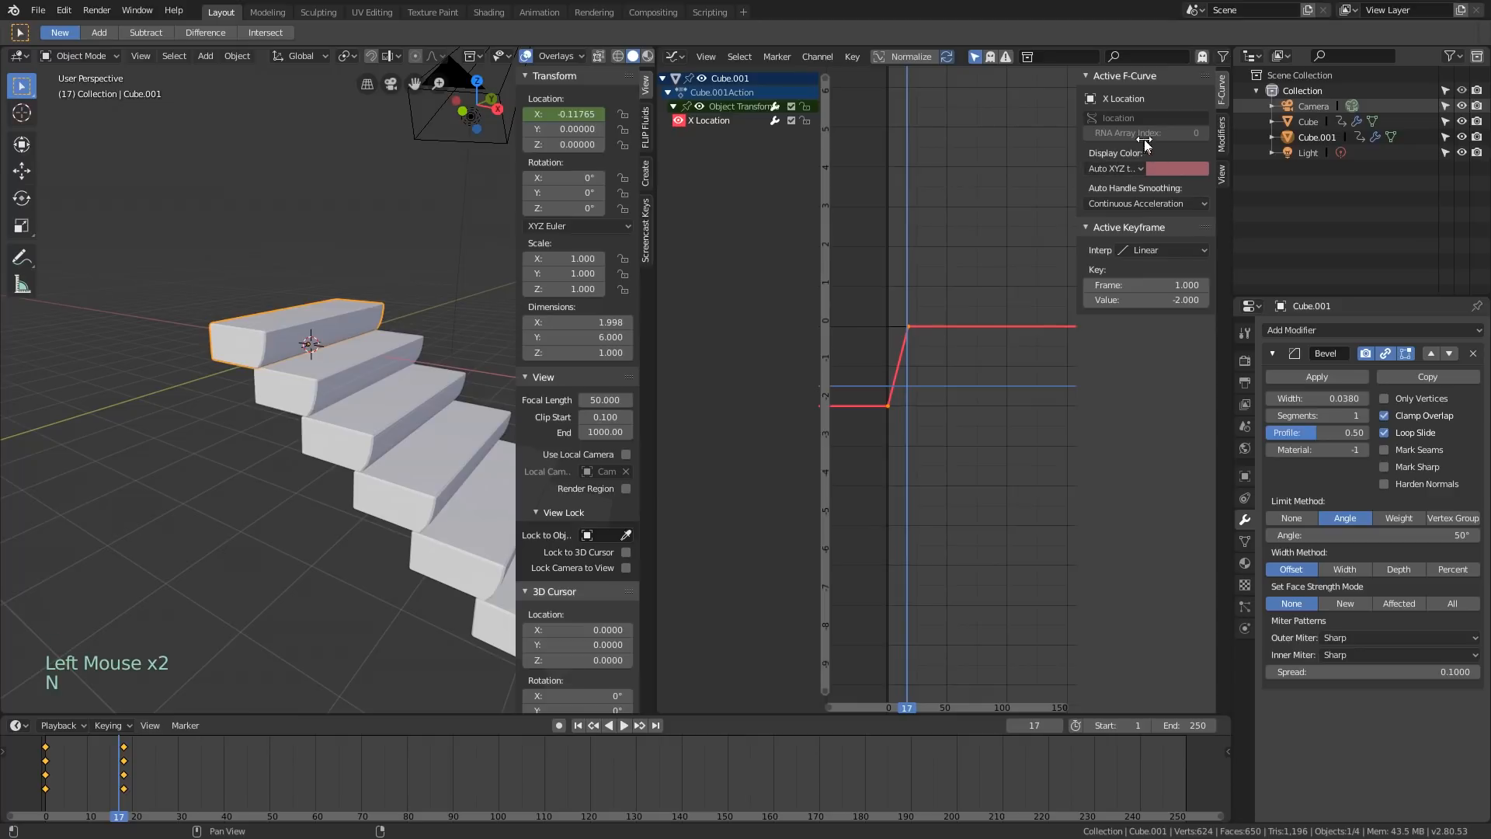
pyautogui.click(1221, 134)
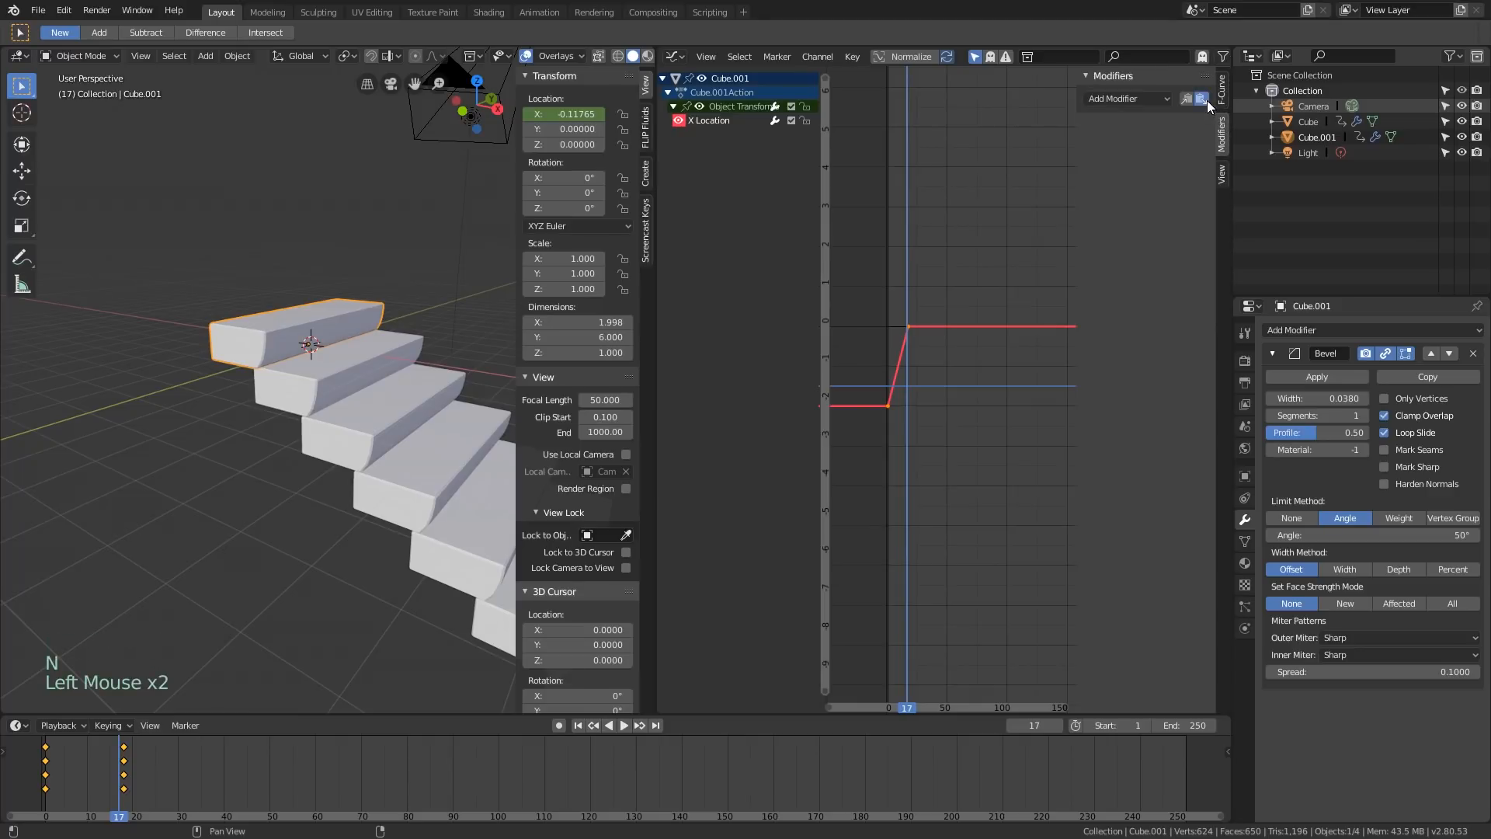
pyautogui.click(1204, 100)
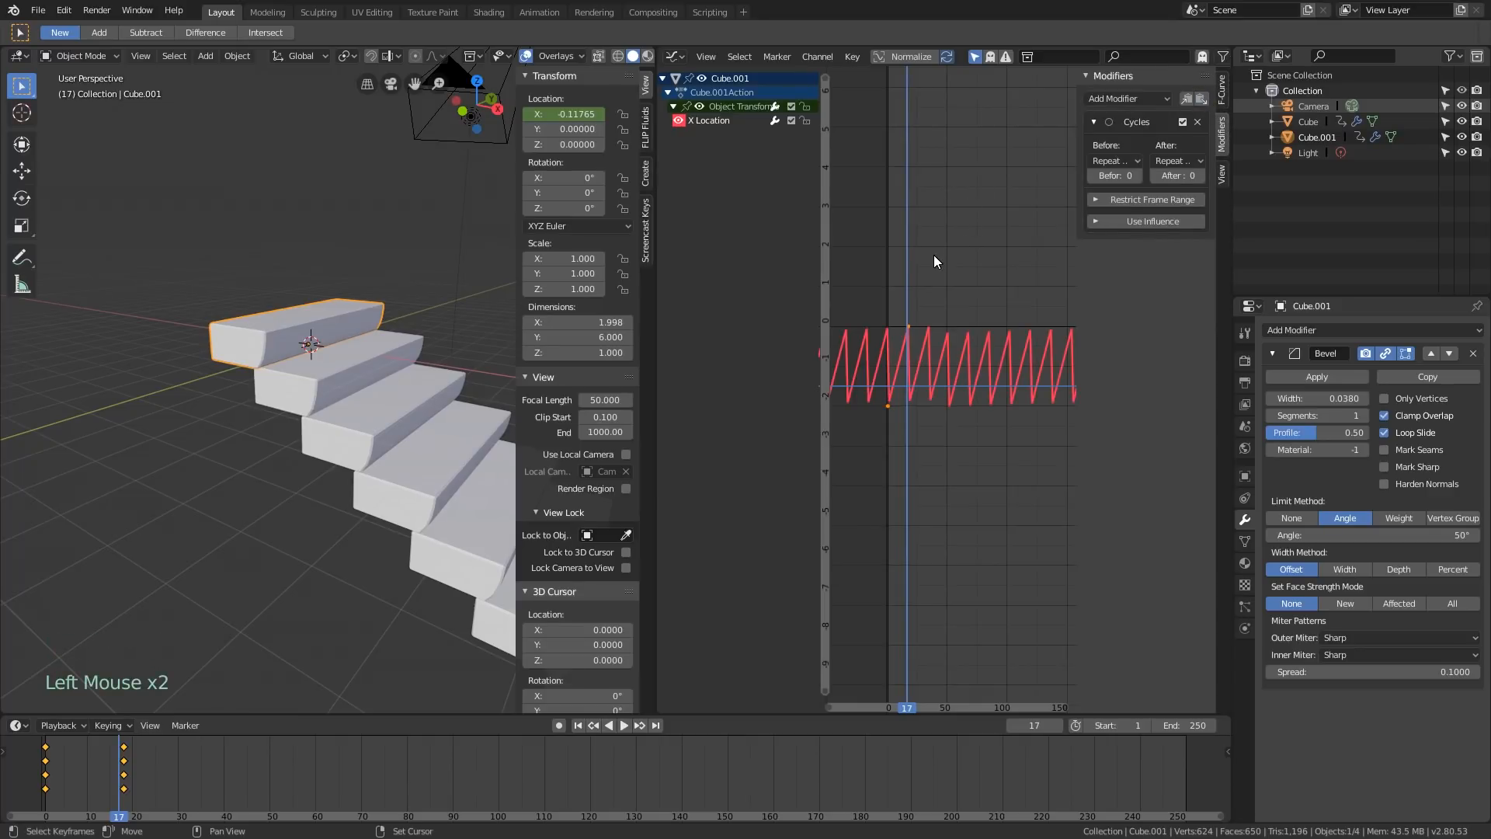
# Play the looped animation and examine up close how the single top step meets the staircase
pyautogui.press('space')
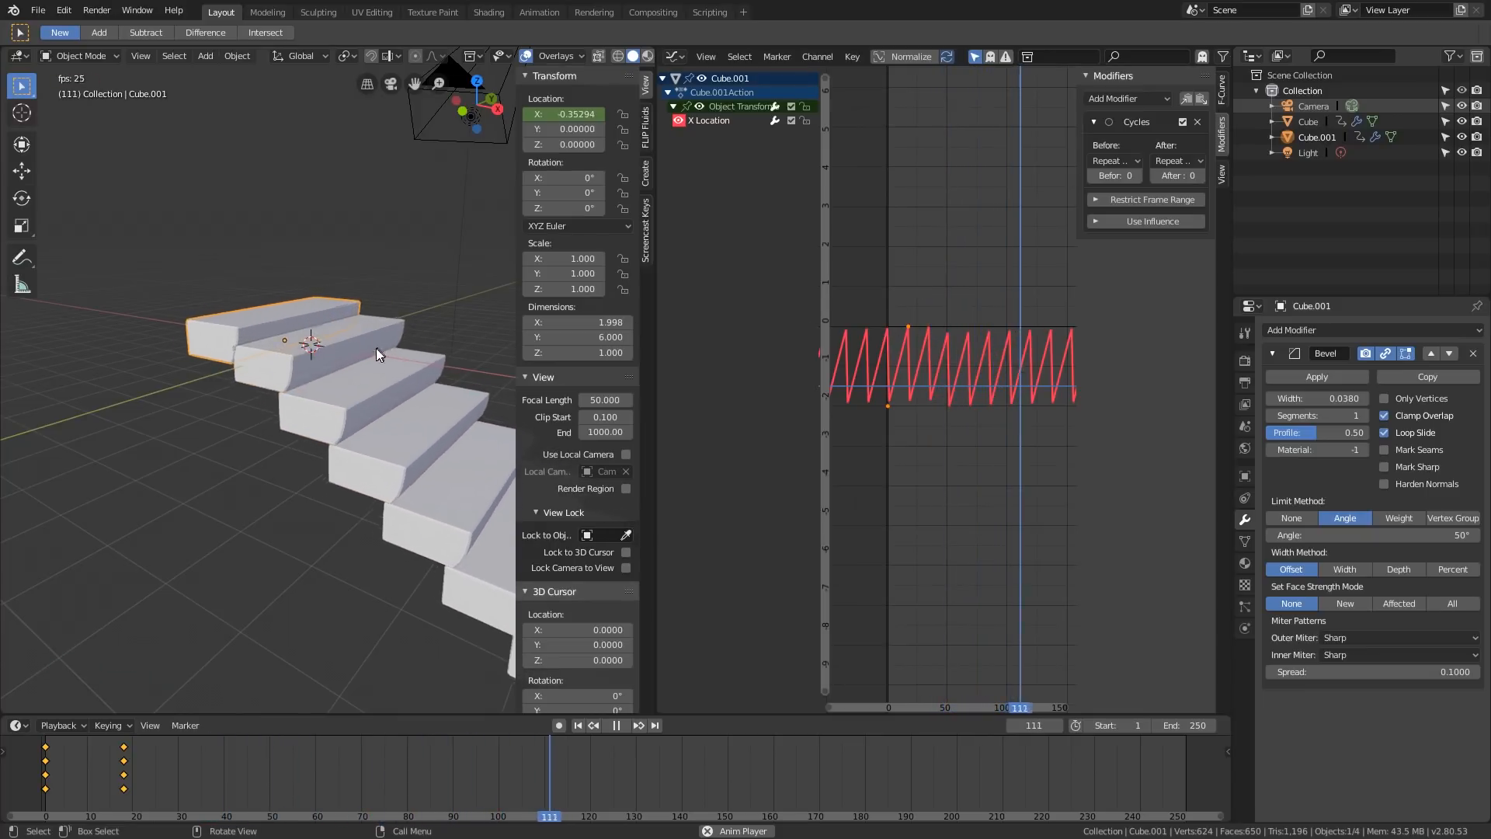
pyautogui.press('space')
pyautogui.keyDown('shift'); pyautogui.moveTo(376, 348); pyautogui.dragTo(325, 356, button='middle'); pyautogui.keyUp('shift')
pyautogui.scroll(-2, 295, 342)
pyautogui.scroll(4, 208, 310)
pyautogui.keyDown('shift'); pyautogui.moveTo(208, 311); pyautogui.dragTo(295, 424, button='middle'); pyautogui.keyUp('shift')
pyautogui.scroll(-1, 187, 334)
pyautogui.scroll(4, 190, 314)
pyautogui.scroll(5, 212, 362)
pyautogui.scroll(-2, 249, 362)
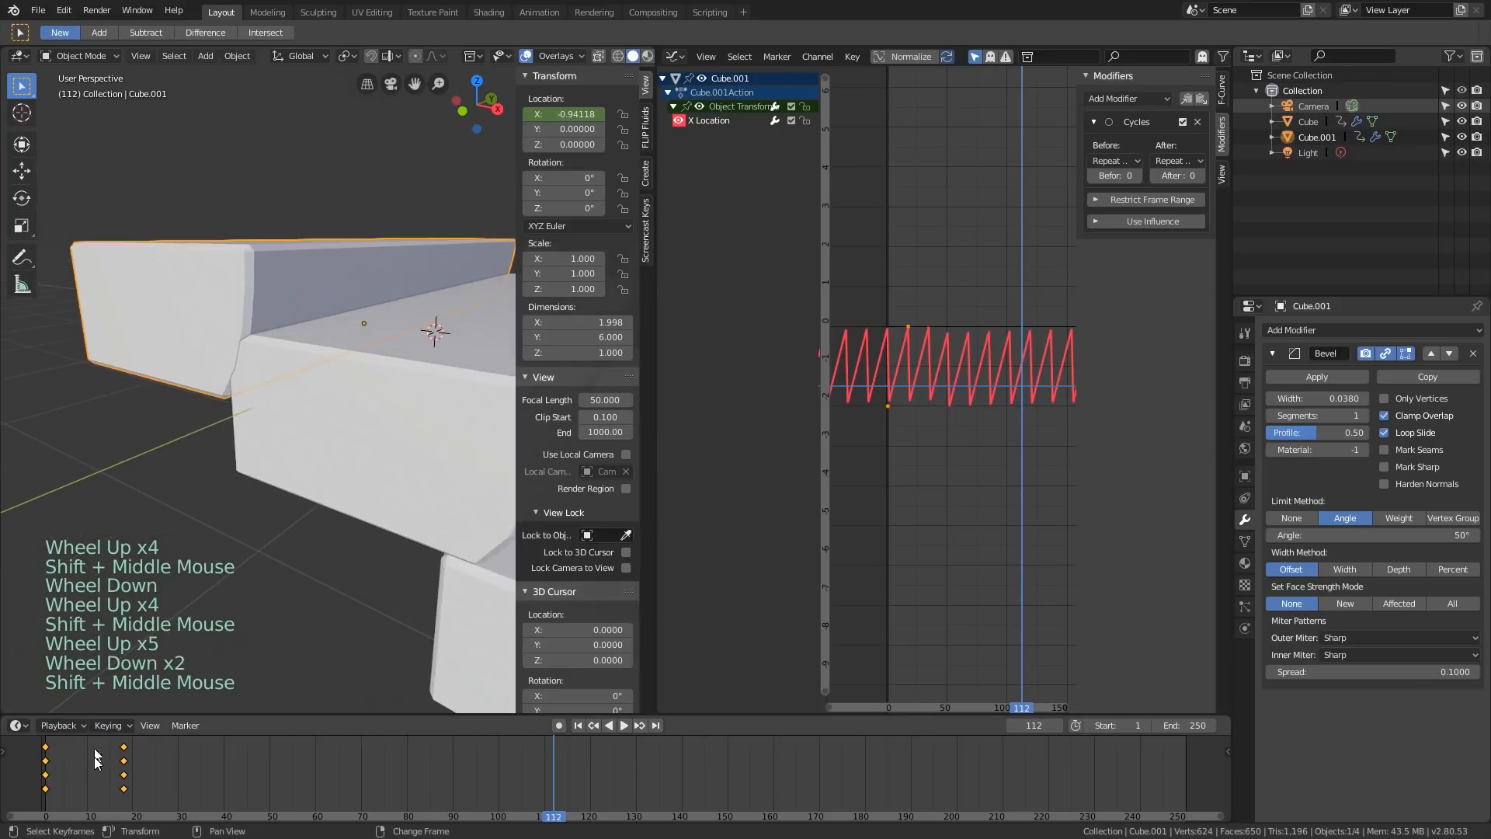
# Scrub the first cycle in front view with X-ray on to inspect the overlap between the top step and staircase
pyautogui.moveTo(67, 762); pyautogui.dragTo(105, 768, button='right')
pyautogui.press('KP_1')
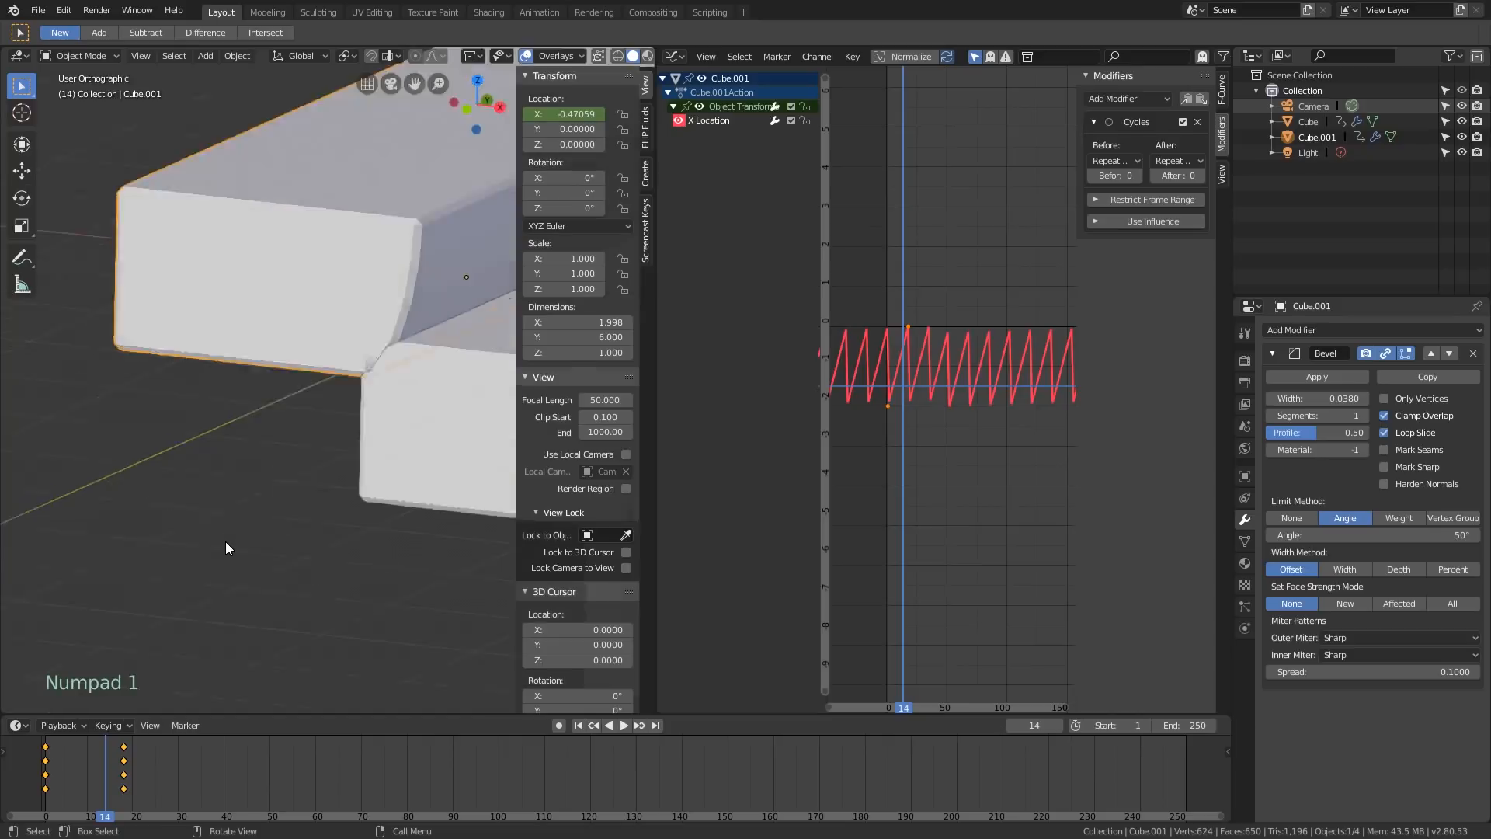
pyautogui.scroll(-4, 427, 591)
pyautogui.keyDown('shift'); pyautogui.moveTo(428, 590); pyautogui.dragTo(260, 376, button='middle'); pyautogui.keyUp('shift')
pyautogui.keyDown('alt'); pyautogui.scroll(1, 311, 357); pyautogui.keyUp('alt')
pyautogui.hotkey('alt', 'z')
pyautogui.scroll(3, 370, 347)
pyautogui.scroll(2, 369, 347)
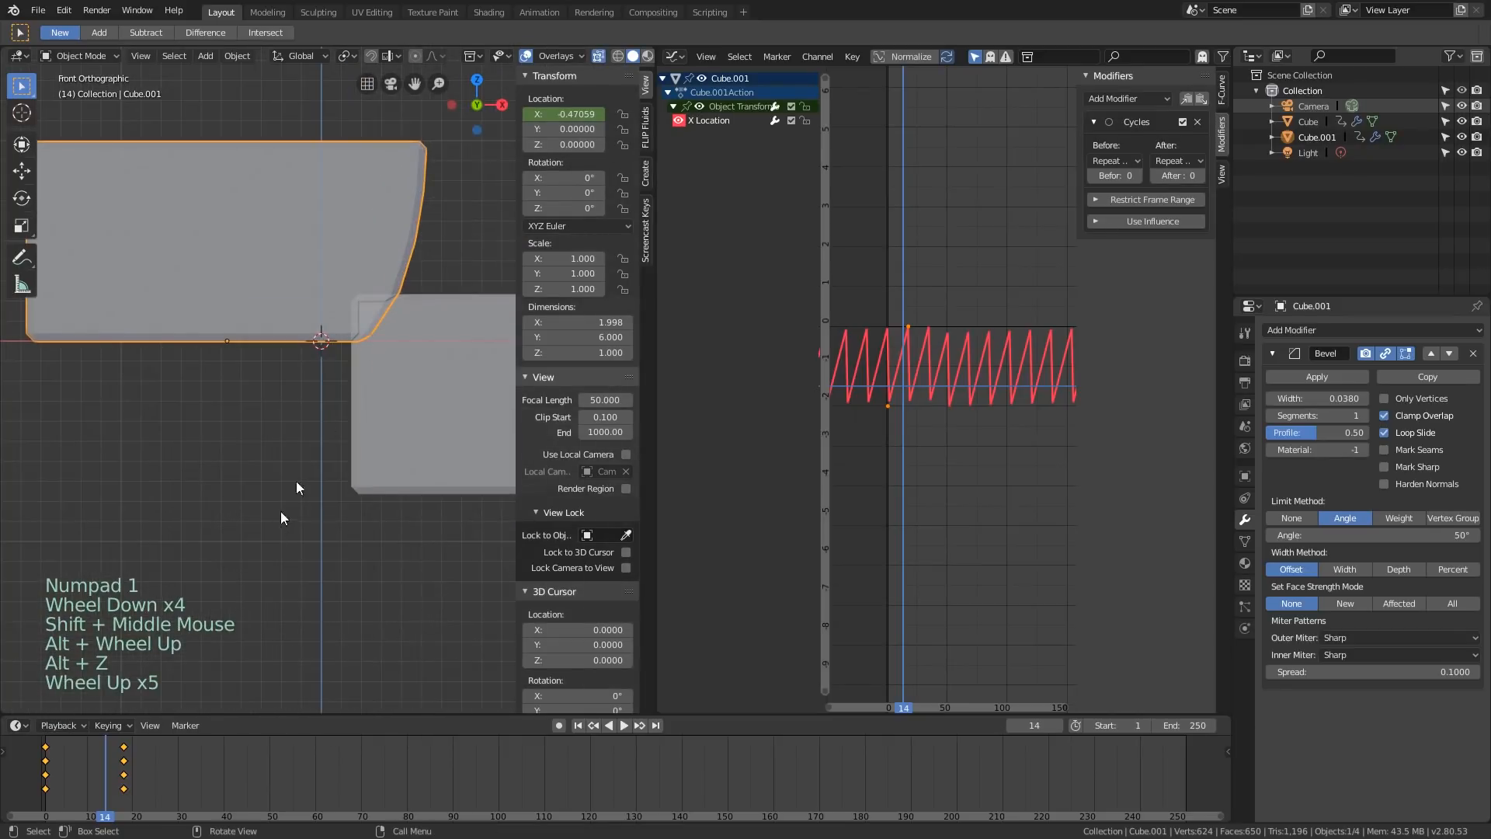
pyautogui.moveTo(106, 768); pyautogui.dragTo(170, 774, button='right')
# Turn off X-ray and scrub around frame 18 from a perspective angle to check the top step's motion
pyautogui.scroll(-4, 365, 349)
pyautogui.hotkey('alt', 'z')
pyautogui.scroll(-1, 370, 335)
pyautogui.scroll(-1, 292, 388)
pyautogui.moveTo(370, 336); pyautogui.dragTo(319, 394, button='middle')
pyautogui.scroll(-1, 289, 388)
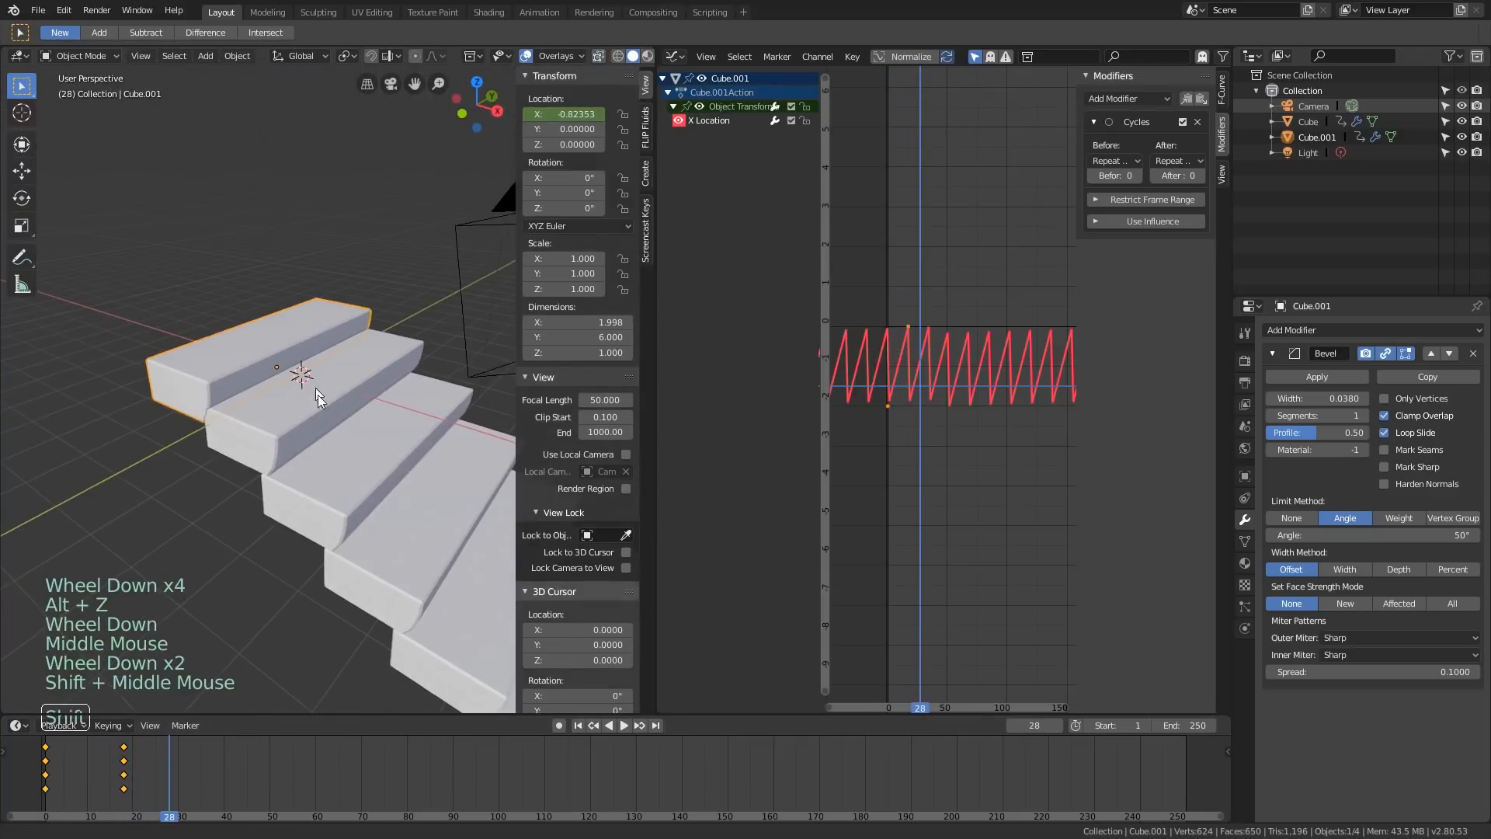
pyautogui.moveTo(101, 780); pyautogui.dragTo(128, 757, button='right')
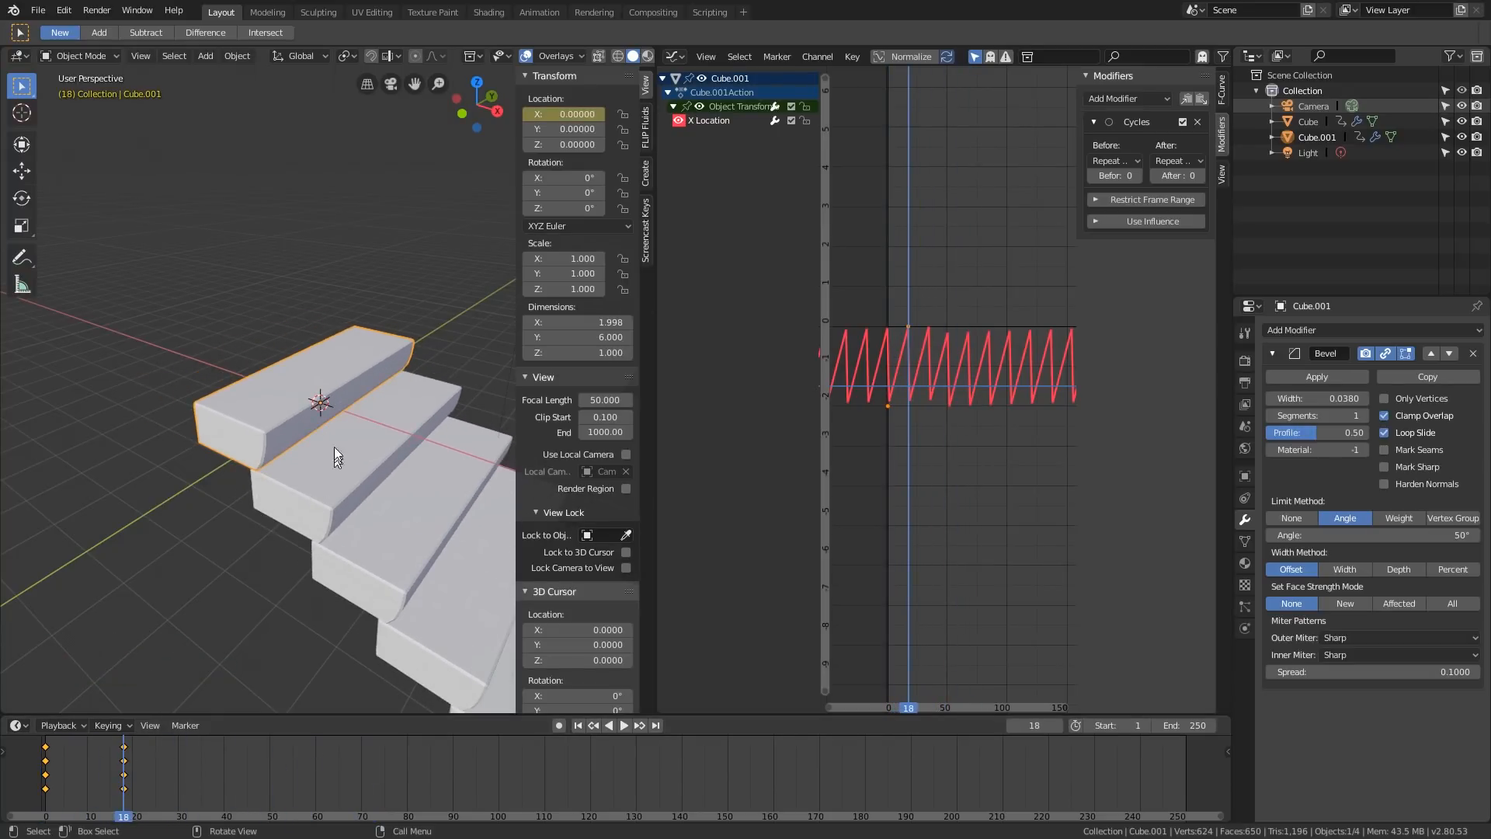
# Select the arrayed staircase and play and scrub its animation to check how it loops under the top step
pyautogui.keyDown('shift'); pyautogui.moveTo(366, 408); pyautogui.dragTo(347, 440, button='middle'); pyautogui.keyUp('shift')
pyautogui.scroll(-2, 419, 469)
pyautogui.keyDown('shift'); pyautogui.moveTo(389, 497); pyautogui.dragTo(326, 450, button='middle'); pyautogui.keyUp('shift')
pyautogui.scroll(-3, 316, 399)
pyautogui.click(323, 409)
pyautogui.keyDown('shift'); pyautogui.moveTo(339, 557); pyautogui.dragTo(296, 505, button='middle'); pyautogui.keyUp('shift')
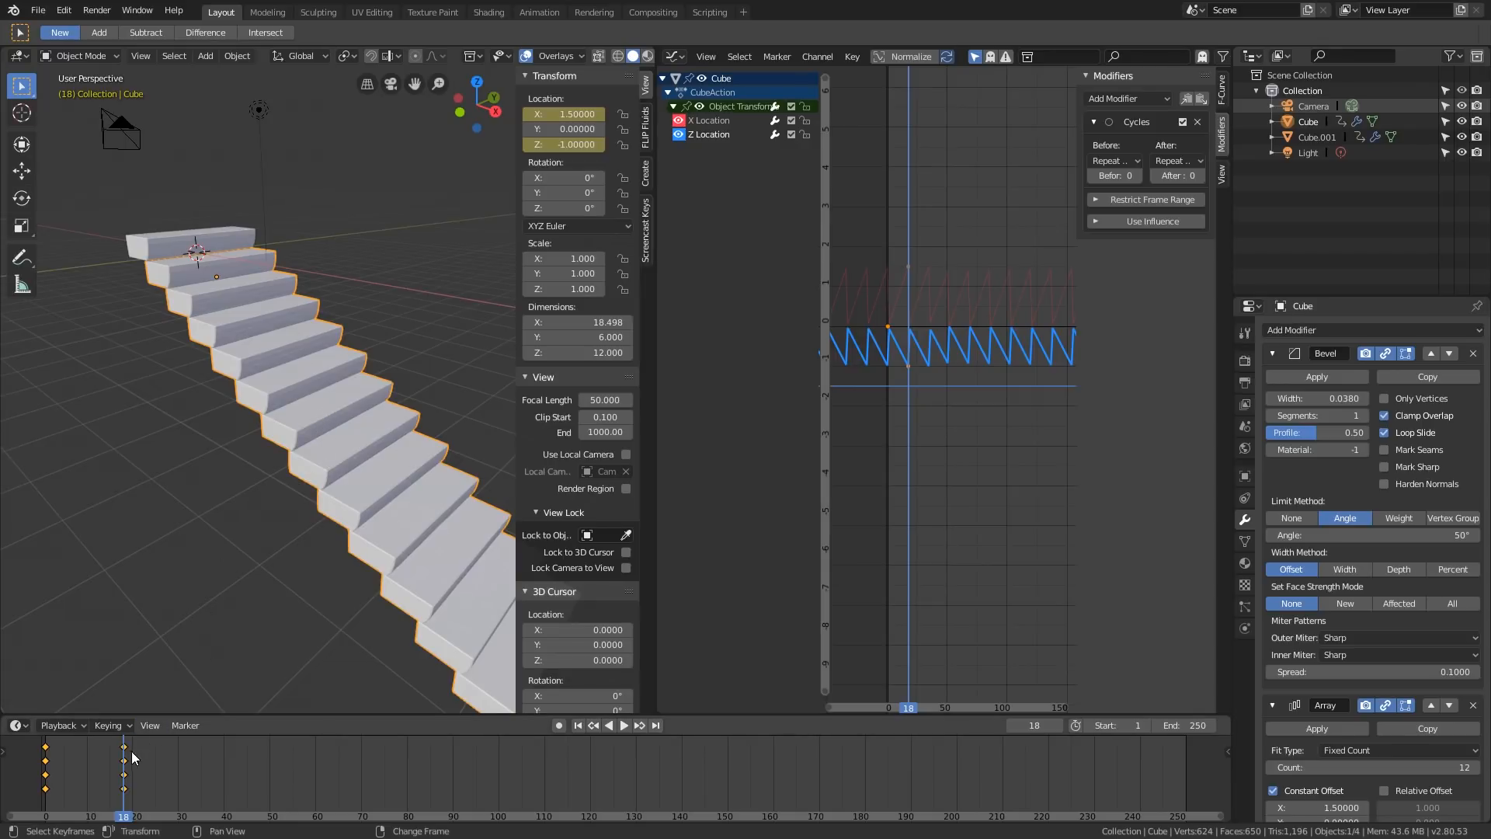
pyautogui.moveTo(131, 754); pyautogui.dragTo(123, 824, button='right')
pyautogui.press('space')
pyautogui.keyDown('shift'); pyautogui.moveTo(159, 473); pyautogui.dragTo(194, 612, button='middle'); pyautogui.keyUp('shift')
pyautogui.scroll(2, 194, 612)
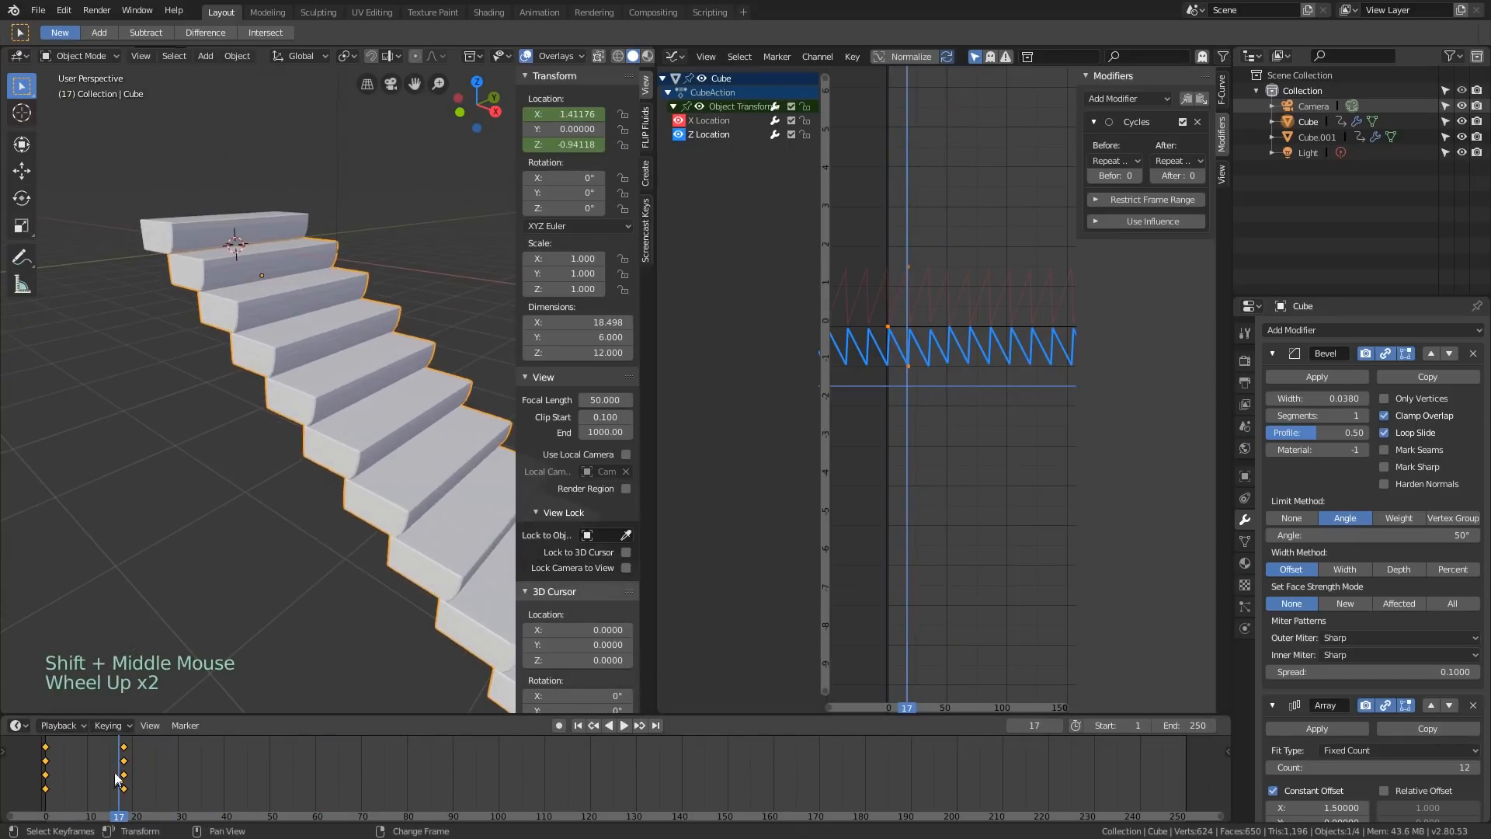
pyautogui.moveTo(109, 769); pyautogui.dragTo(69, 760, button='right')
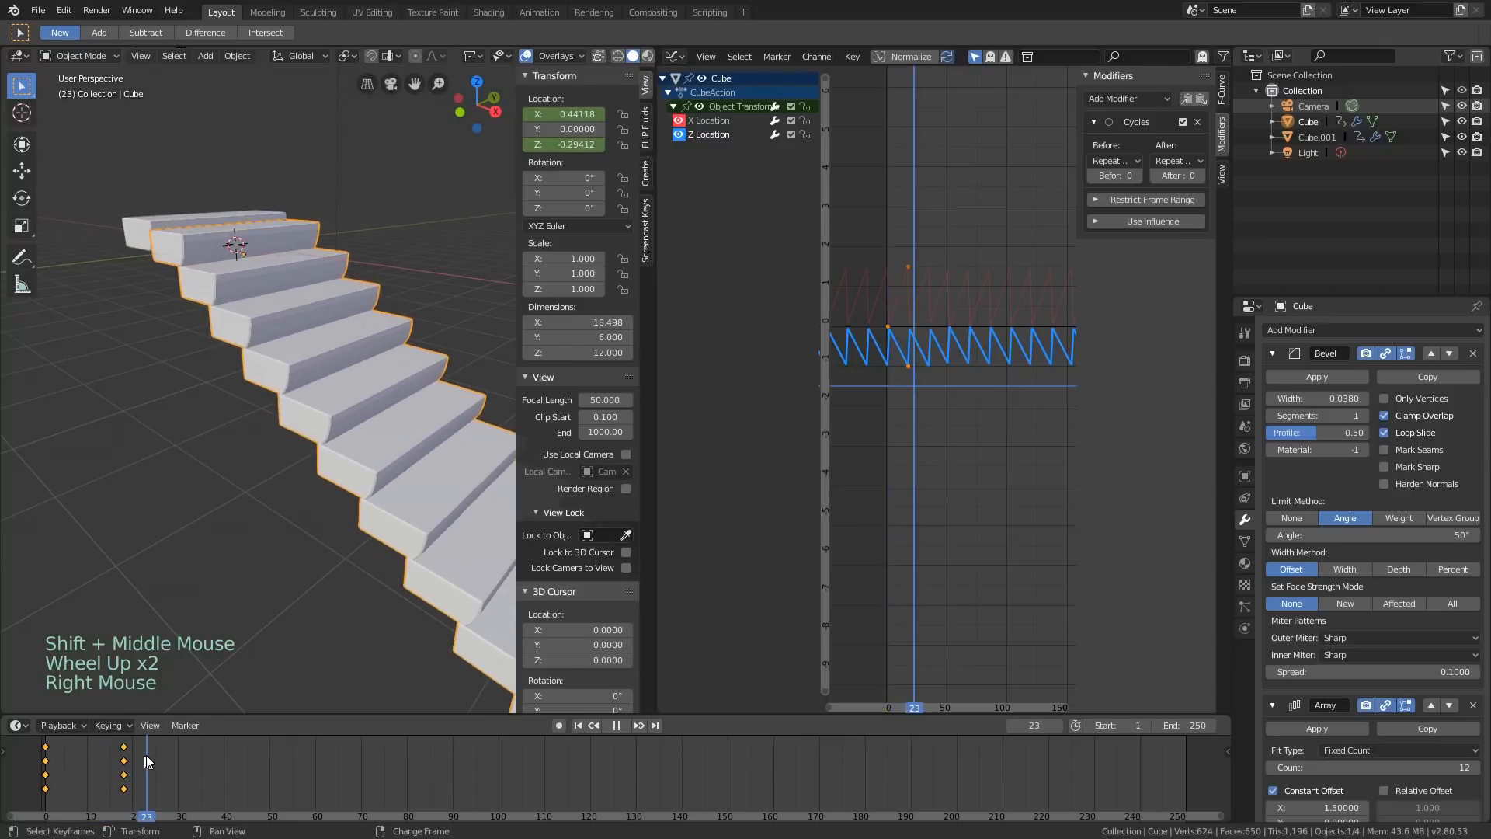
pyautogui.scroll(-4, 305, 486)
pyautogui.keyDown('shift'); pyautogui.moveTo(340, 486); pyautogui.dragTo(304, 486, button='middle'); pyautogui.keyUp('shift')
pyautogui.scroll(2, 194, 316)
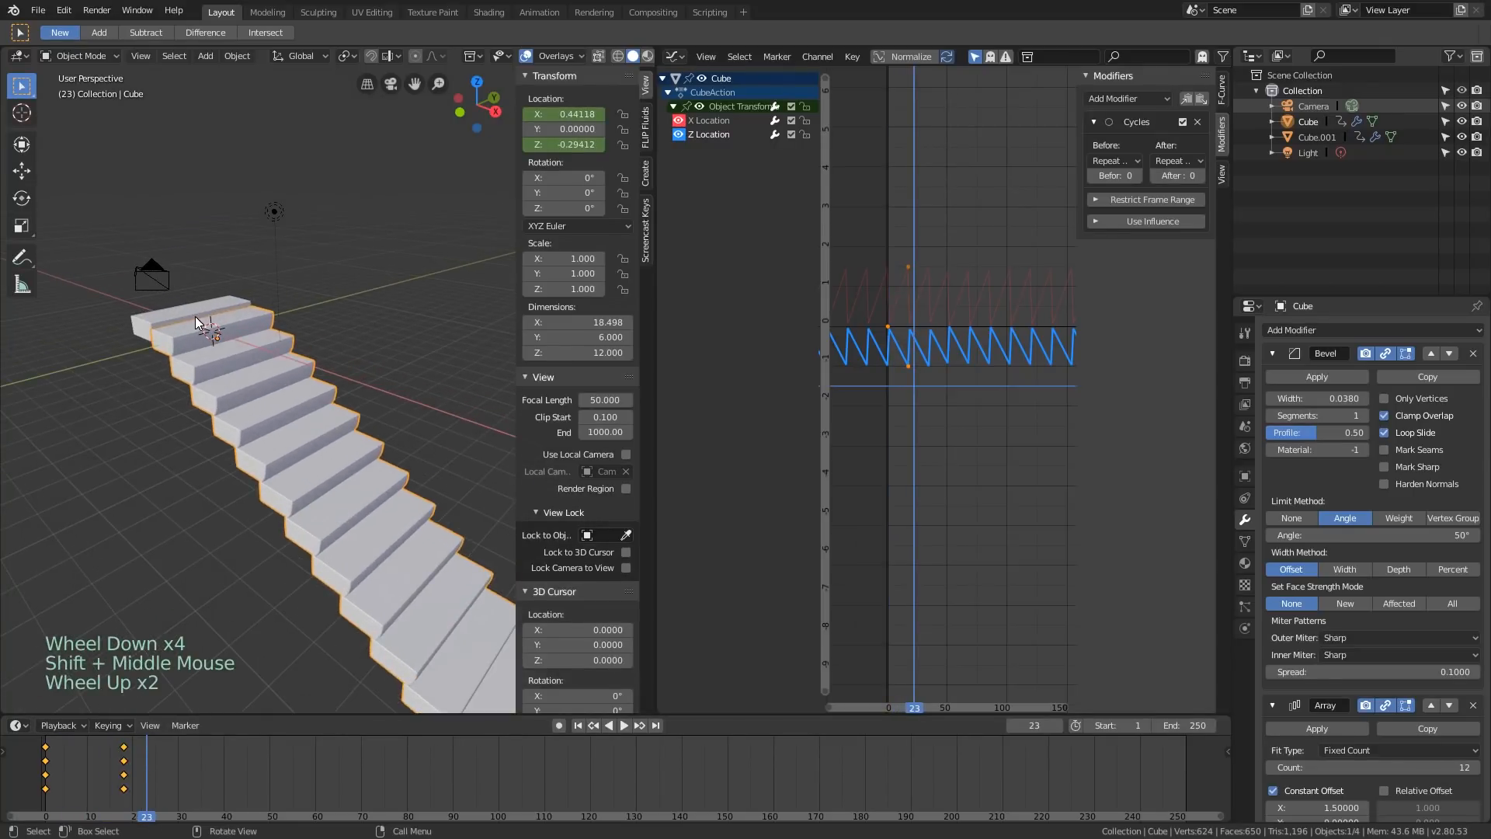
# Select the single top step, return to frame 1 in front view and enter Edit Mode
pyautogui.click(191, 318)
pyautogui.keyDown('shift'); pyautogui.moveTo(190, 318); pyautogui.dragTo(268, 341, button='middle'); pyautogui.keyUp('shift')
pyautogui.moveTo(130, 758)
pyautogui.mouseDown(button='right')
pyautogui.moveTo(109, 761)
pyautogui.moveTo(123, 761)
pyautogui.mouseUp(button='right')
pyautogui.press('KP_1')
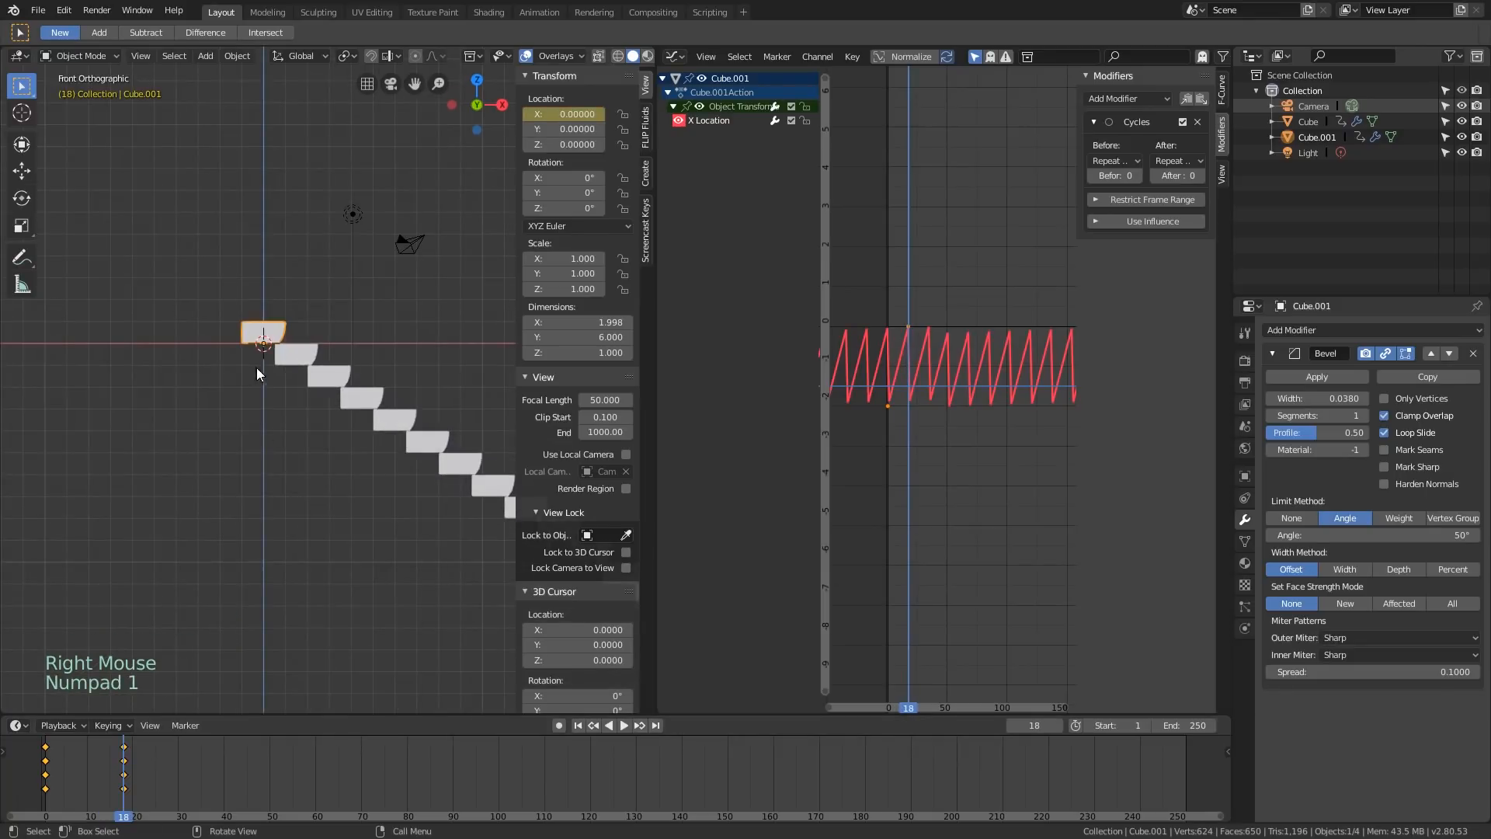
pyautogui.keyDown('shift'); pyautogui.moveTo(346, 418); pyautogui.dragTo(278, 405, button='middle'); pyautogui.keyUp('shift')
pyautogui.scroll(-2, 278, 405)
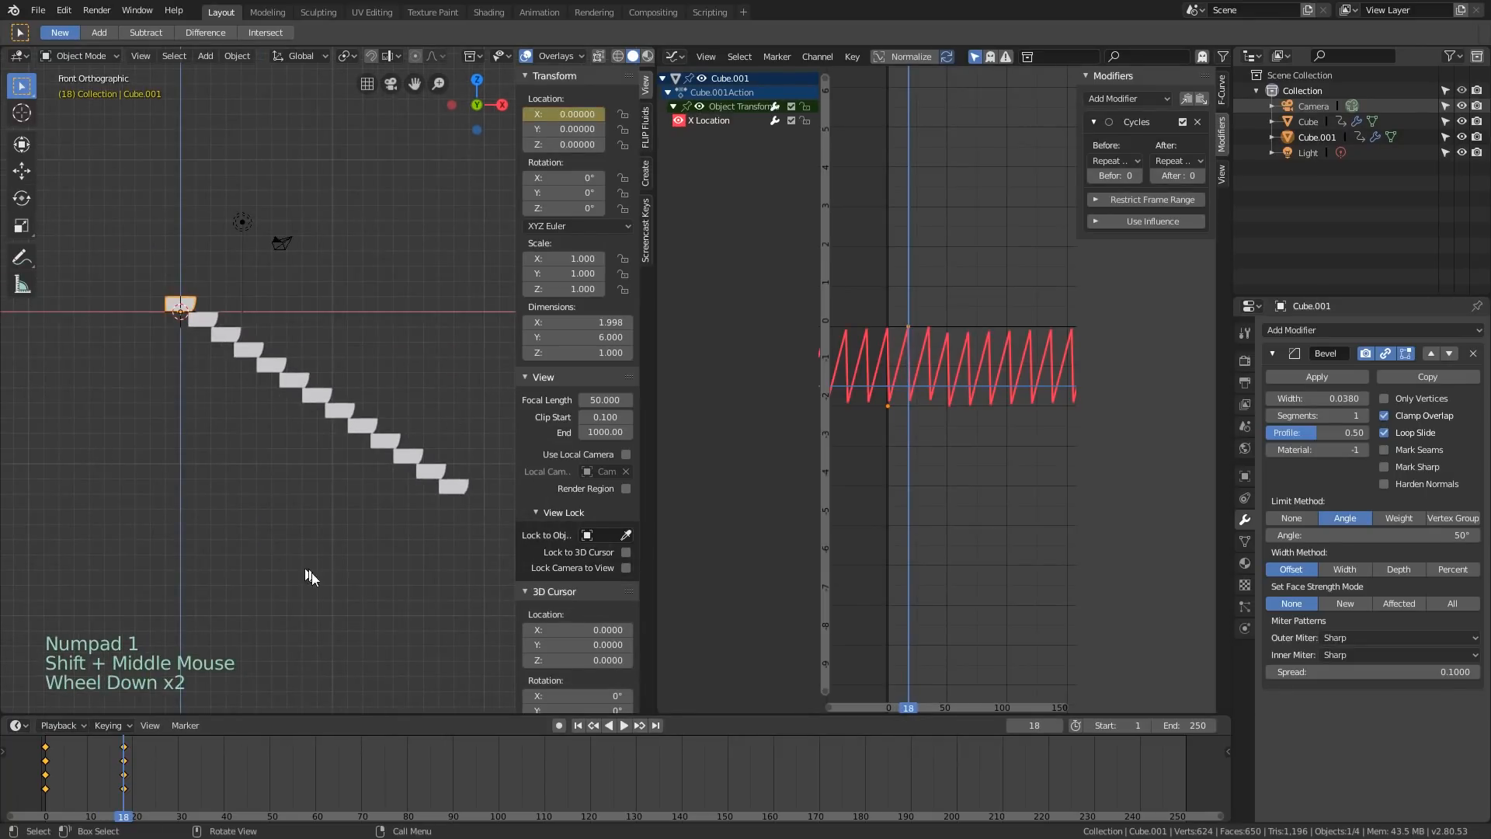
pyautogui.moveTo(126, 765); pyautogui.dragTo(45, 738, button='right')
pyautogui.press('Tab')
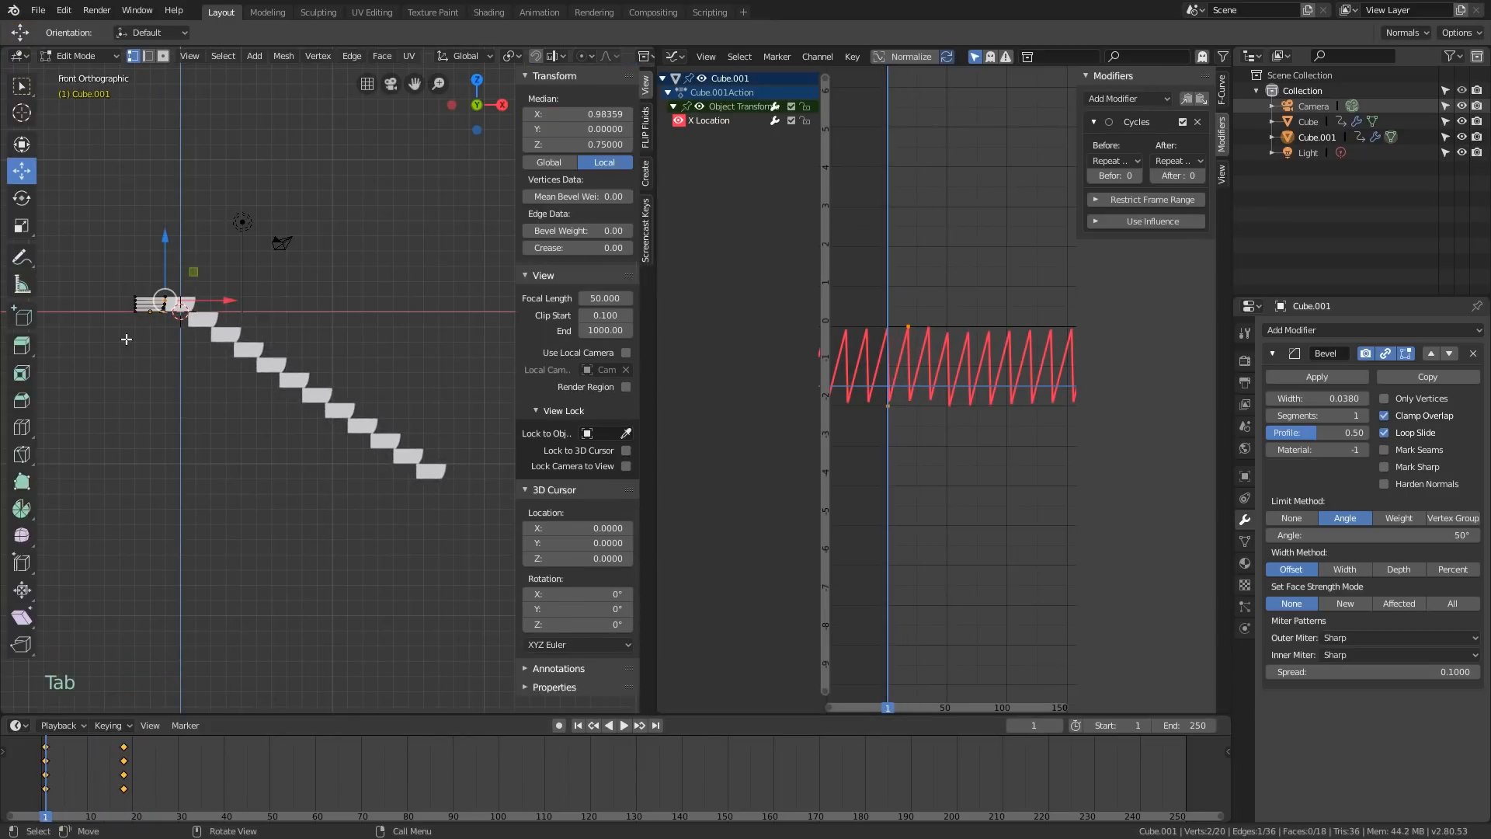
# Select the step's whole mesh and duplicate it 2 m along negative X
pyautogui.scroll(3, 171, 327)
pyautogui.keyDown('shift'); pyautogui.moveTo(179, 326); pyautogui.dragTo(273, 338, button='middle'); pyautogui.keyUp('shift')
pyautogui.press('a')
pyautogui.scroll(1, 273, 339)
pyautogui.scroll(3, 307, 434)
pyautogui.keyDown('shift'); pyautogui.moveTo(307, 434); pyautogui.dragTo(381, 396, button='middle'); pyautogui.keyUp('shift')
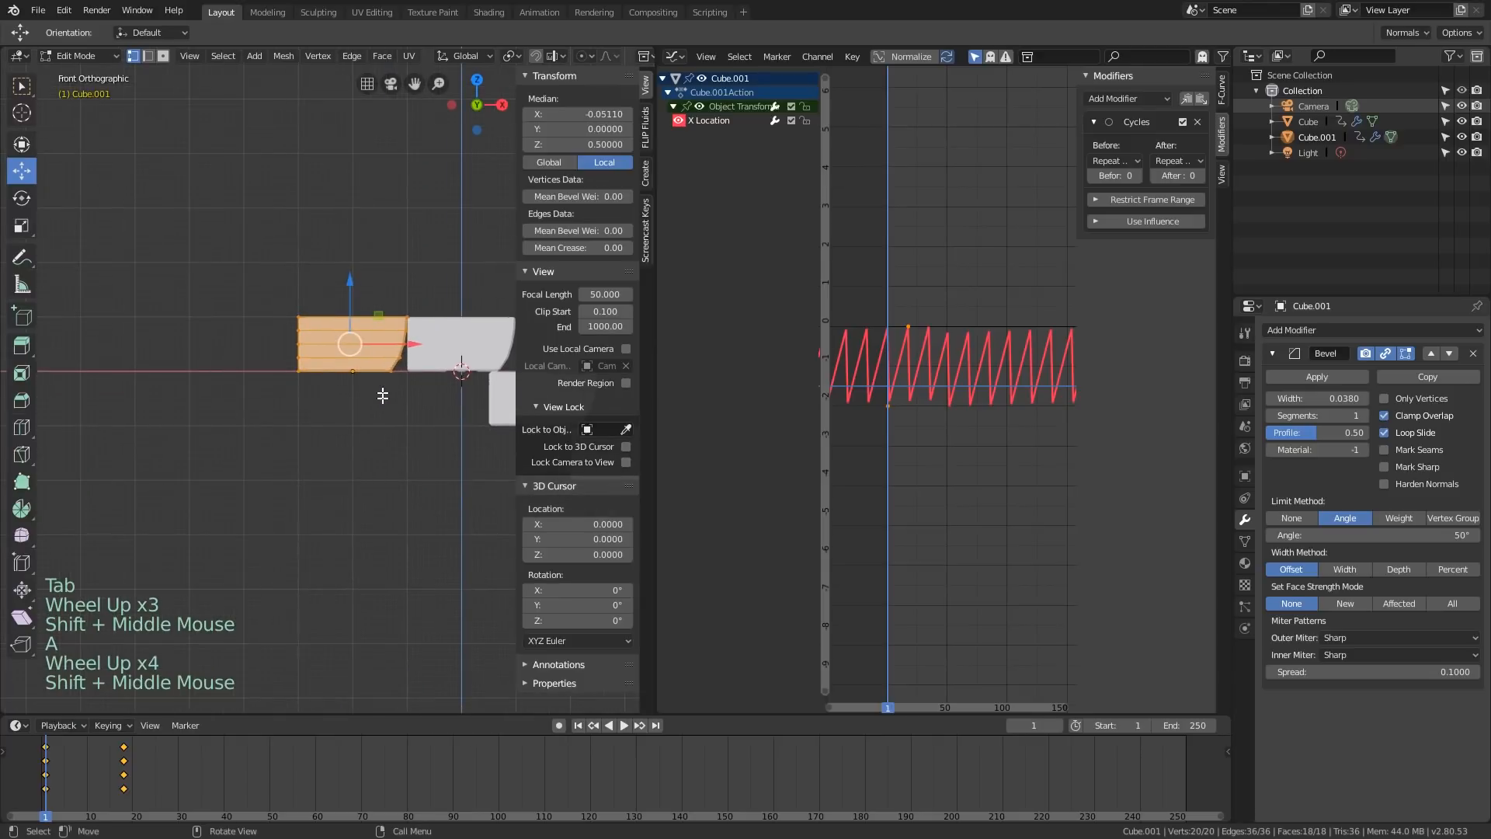
pyautogui.scroll(-2, 375, 412)
pyautogui.hotkey('shift', 'd')
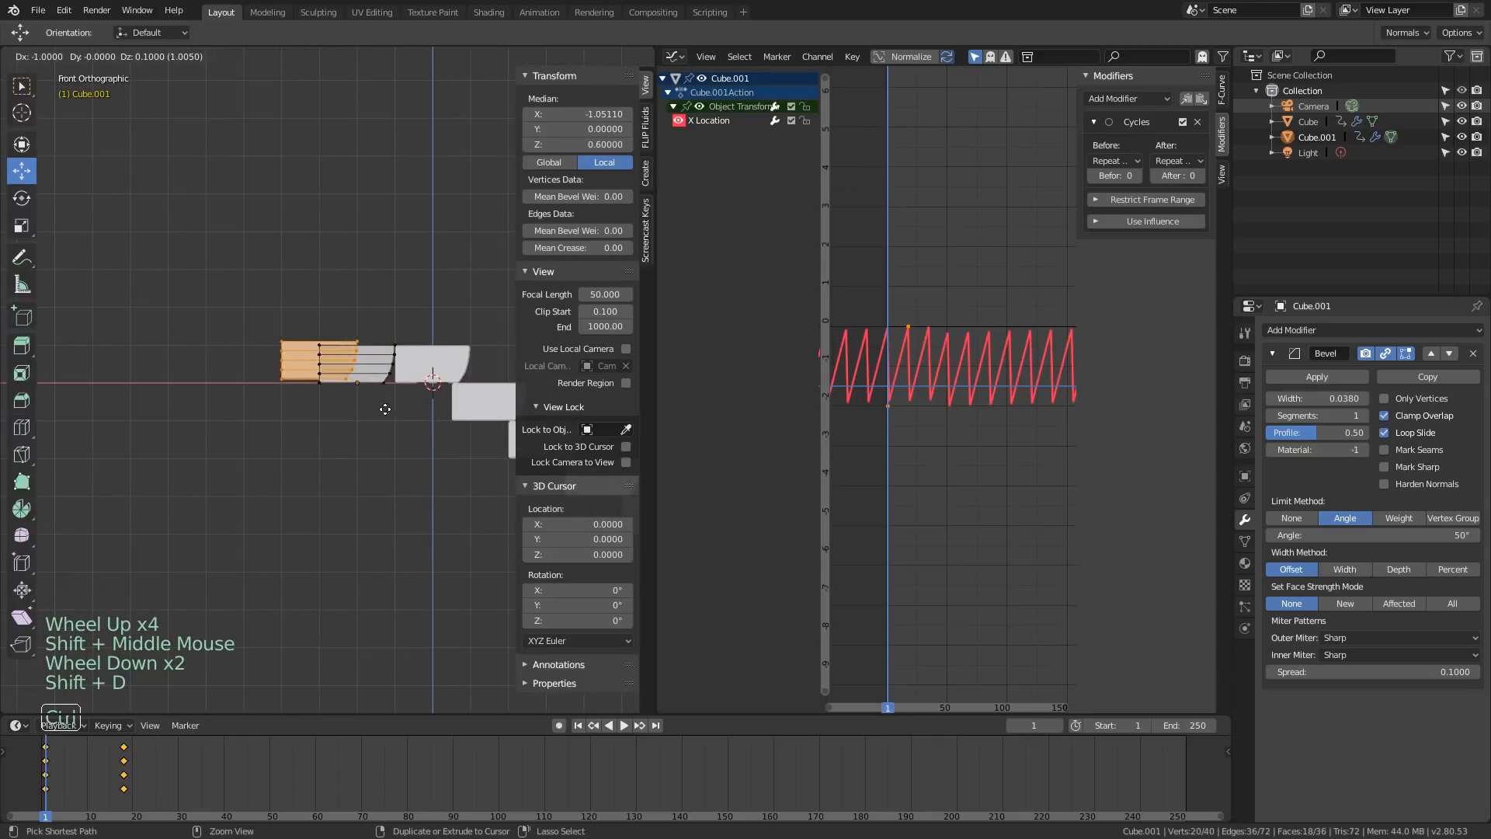
pyautogui.click(389, 369)
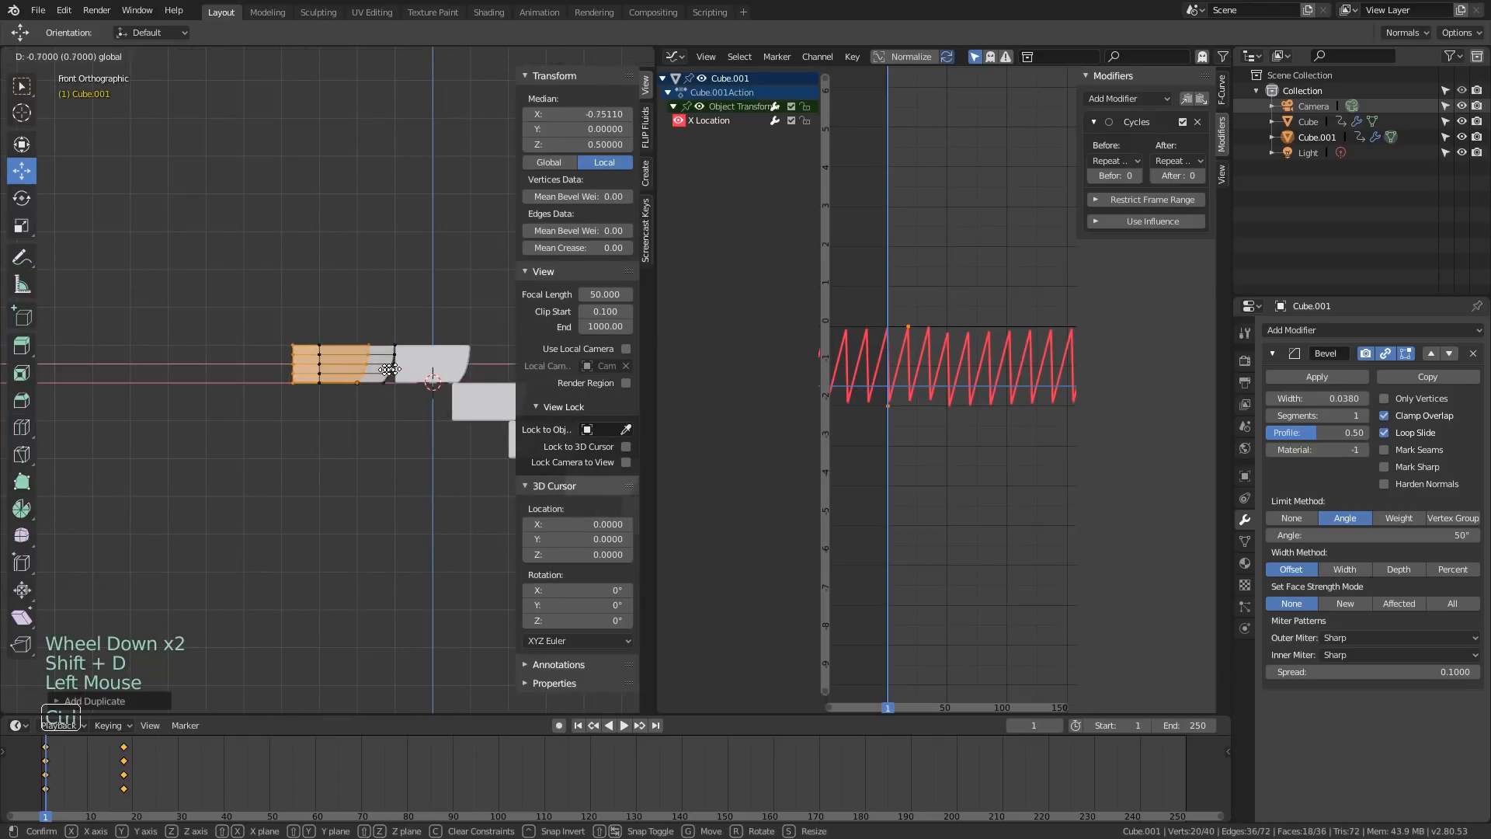
pyautogui.click(341, 378)
# Duplicate the newest step copy another 2 m along negative X, forming a row of three flat steps
pyautogui.scroll(-2, 342, 378)
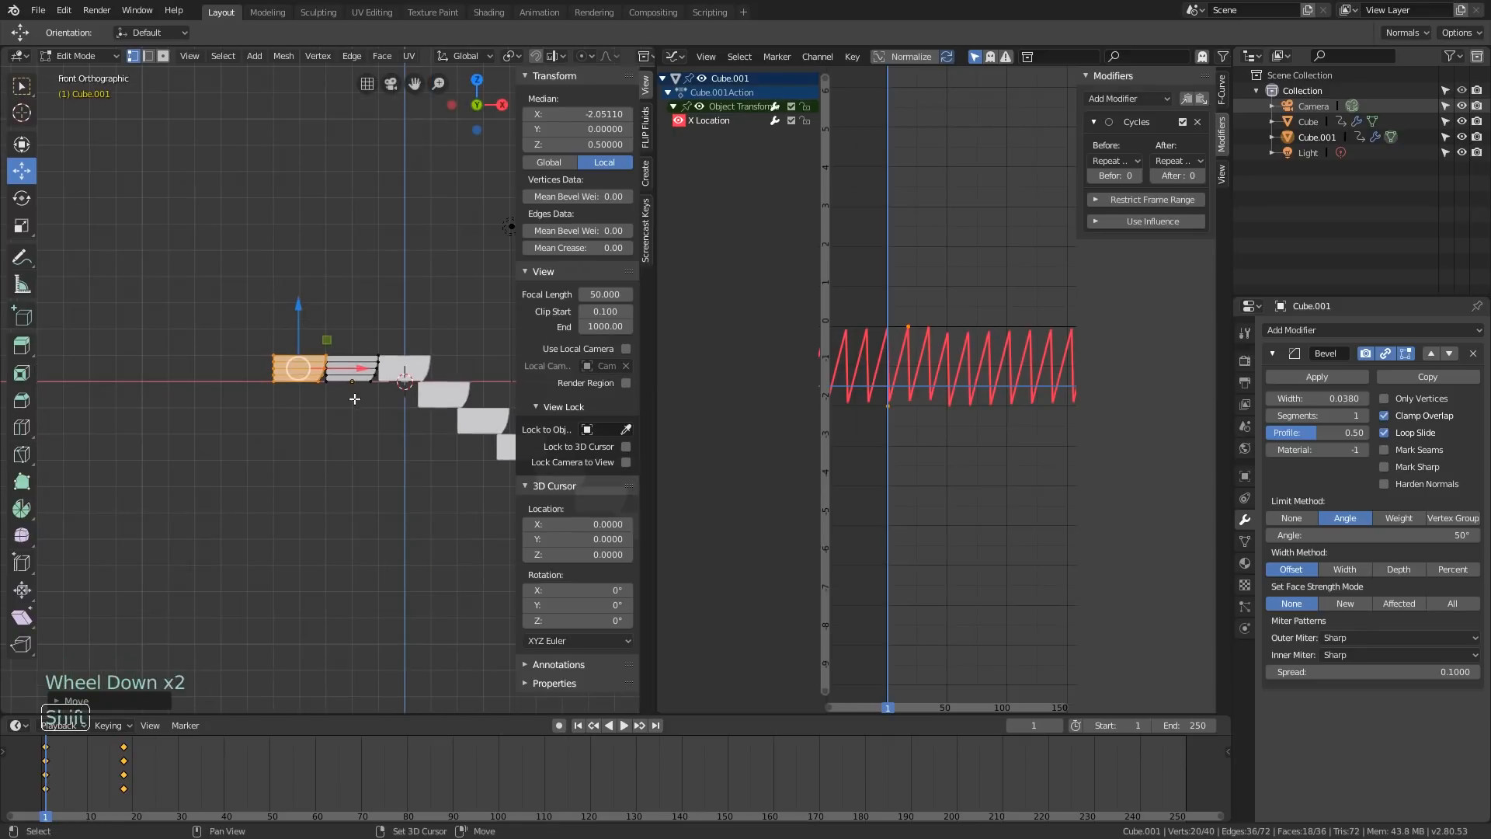
pyautogui.hotkey('shift', 'd')
pyautogui.scroll(3, 349, 376)
pyautogui.keyDown('ctrl'); pyautogui.moveTo(327, 364); pyautogui.dragTo(231, 361); pyautogui.keyUp('ctrl')
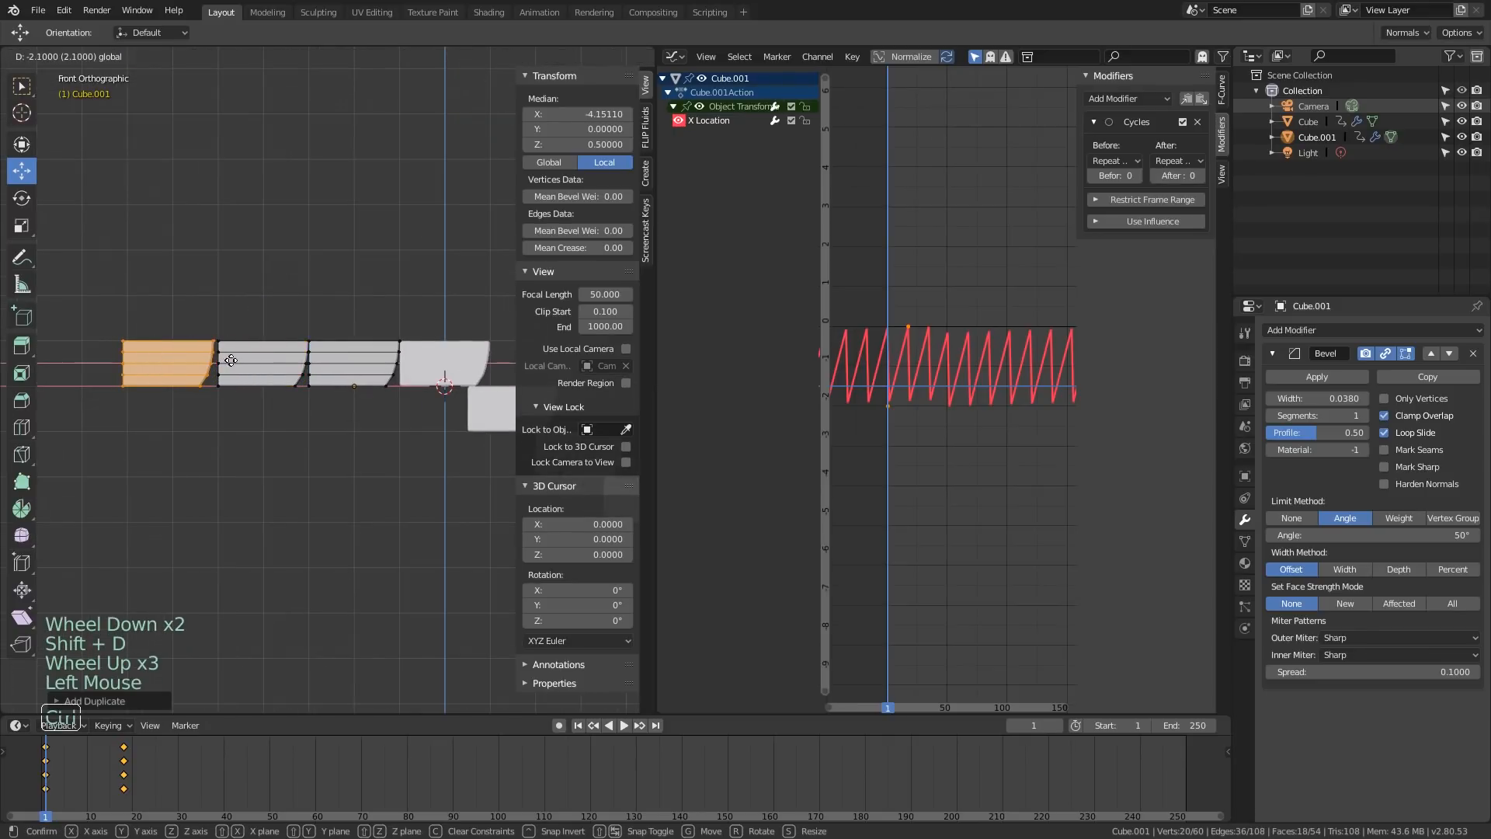
pyautogui.click(236, 359)
pyautogui.scroll(-2, 236, 359)
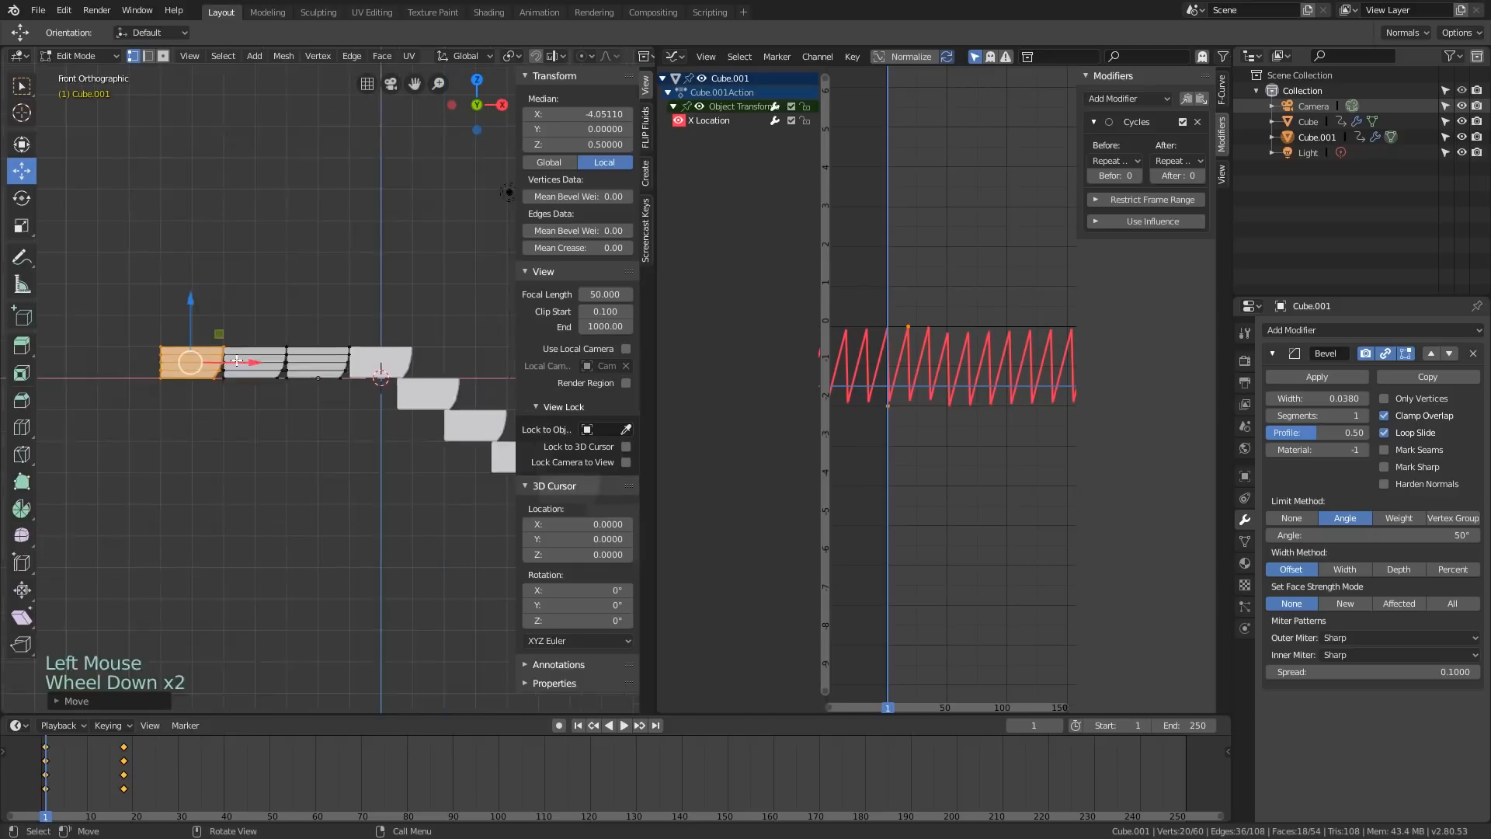
# Duplicate all three flat steps to the staircase's bottom end, offset 25 m in X and -11 m in Z
pyautogui.scroll(-3, 236, 359)
pyautogui.press('a')
pyautogui.scroll(-2, 236, 360)
pyautogui.keyDown('shift'); pyautogui.moveTo(365, 442); pyautogui.dragTo(221, 315, button='middle'); pyautogui.keyUp('shift')
pyautogui.scroll(-1, 221, 315)
pyautogui.hotkey('shift', 'd')
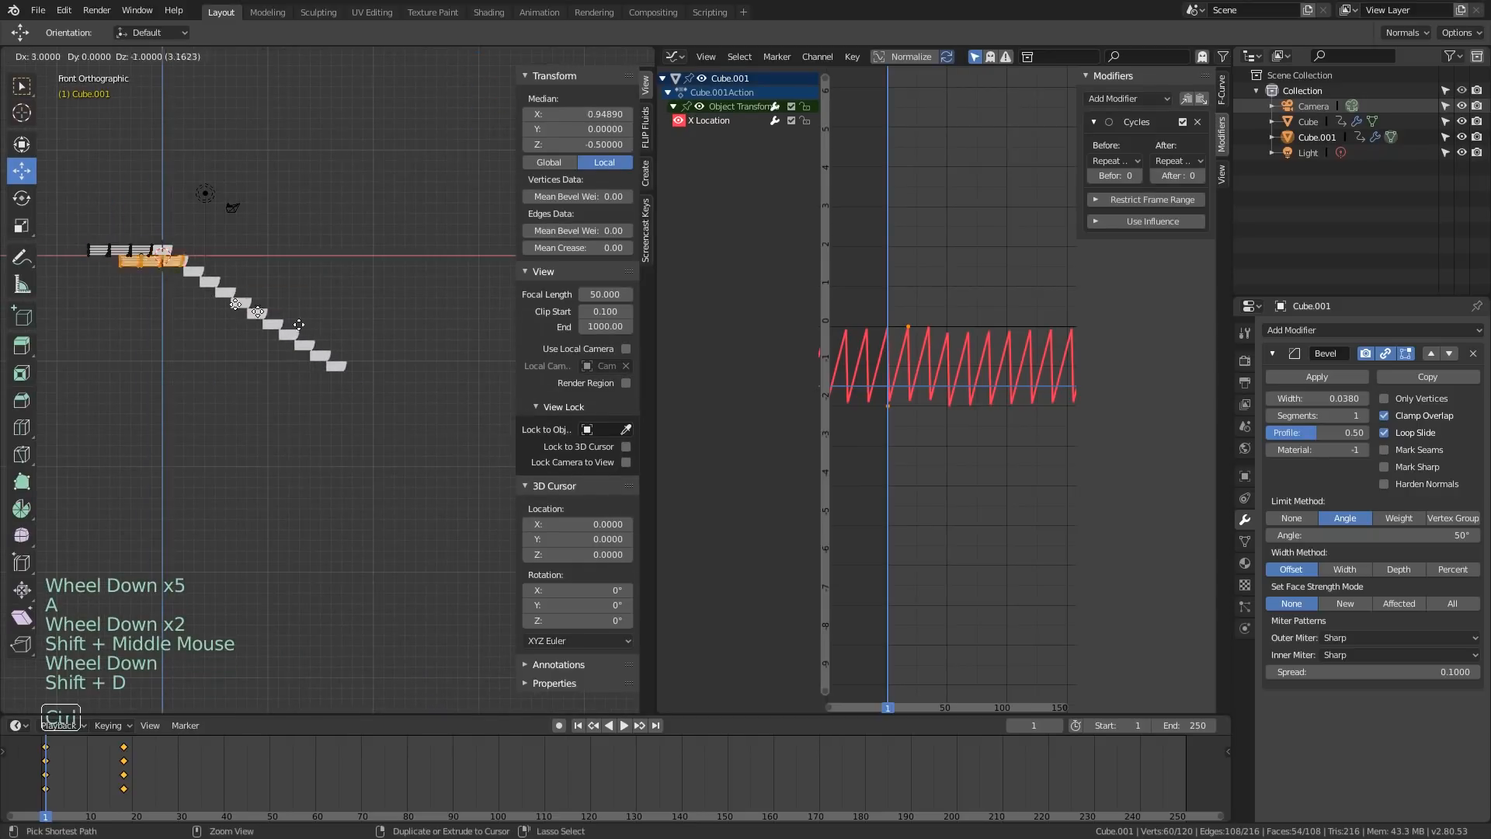
pyautogui.click(416, 393)
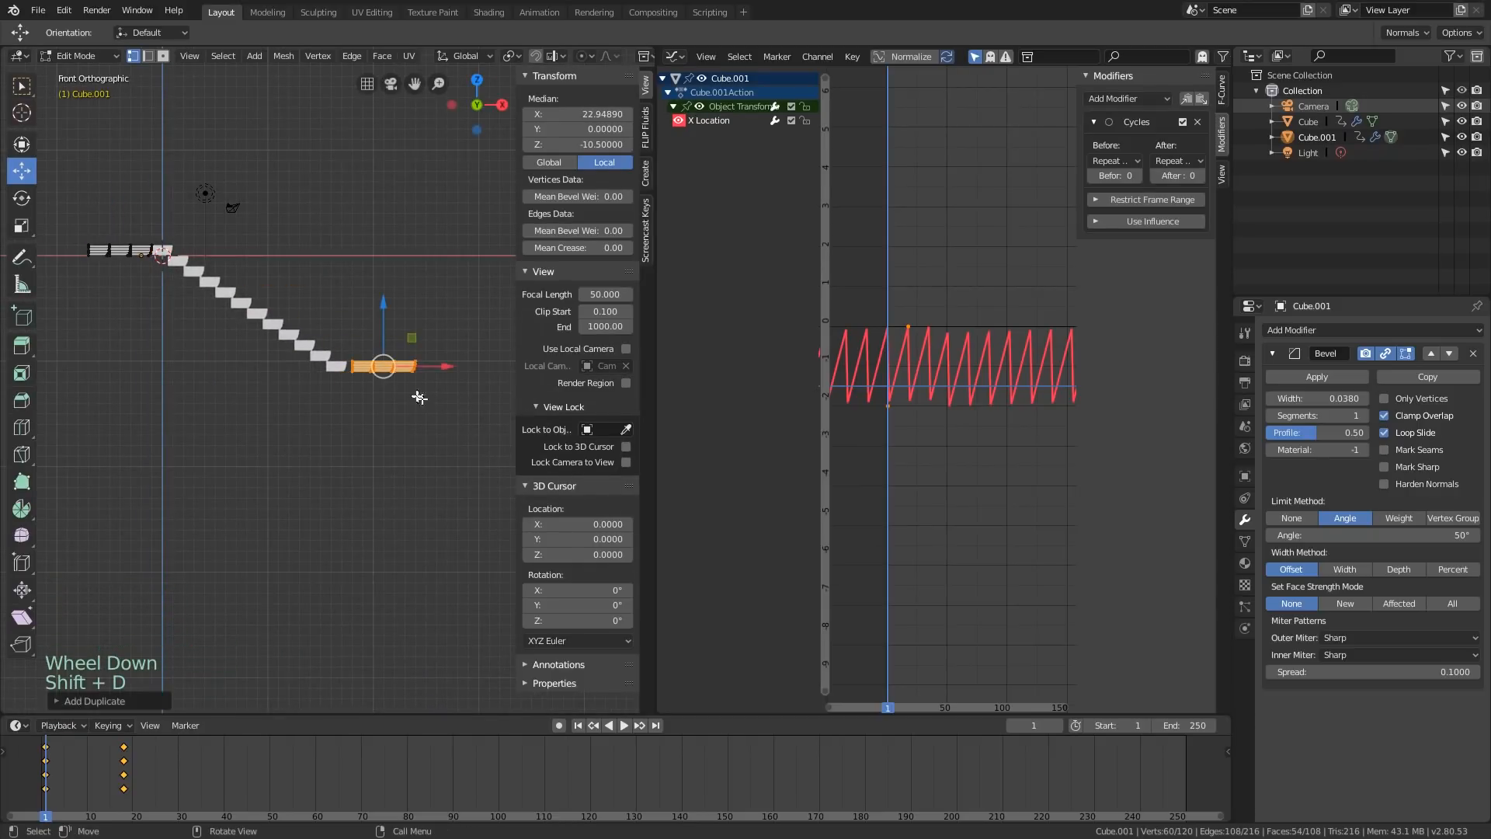
# At frame 19, move the bottom flat steps -1.1 m in X and -1 m in Z, then leave Edit Mode
pyautogui.scroll(6, 416, 393)
pyautogui.keyDown('shift'); pyautogui.scroll(1, 233, 349); pyautogui.keyUp('shift')
pyautogui.keyDown('shift'); pyautogui.moveTo(233, 350); pyautogui.dragTo(303, 435, button='middle'); pyautogui.keyUp('shift')
pyautogui.scroll(5, 272, 379)
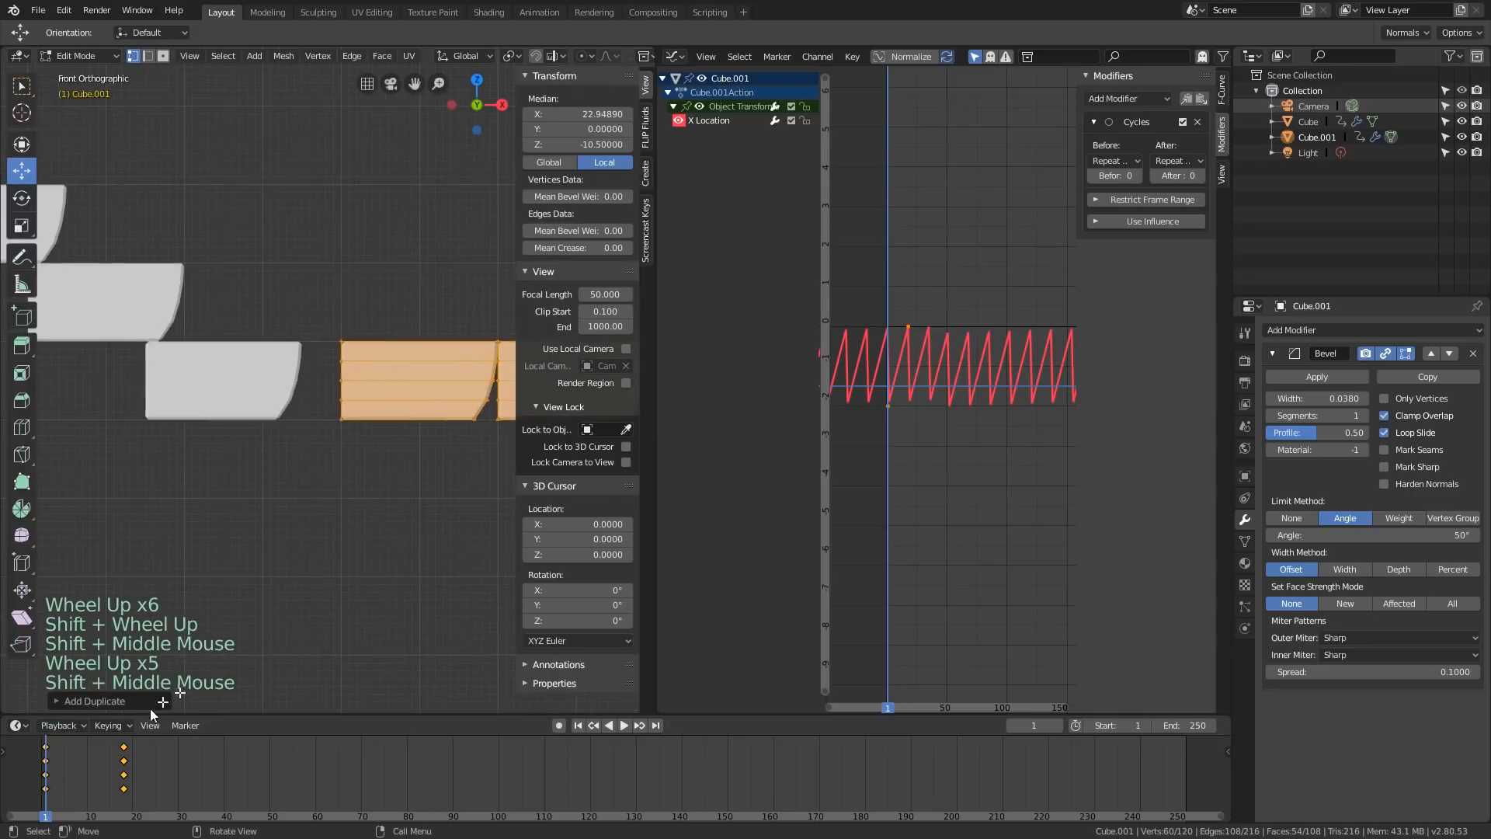
pyautogui.moveTo(97, 780)
pyautogui.mouseDown(button='right')
pyautogui.moveTo(124, 775)
pyautogui.moveTo(71, 767)
pyautogui.moveTo(124, 773)
pyautogui.mouseUp(button='right')
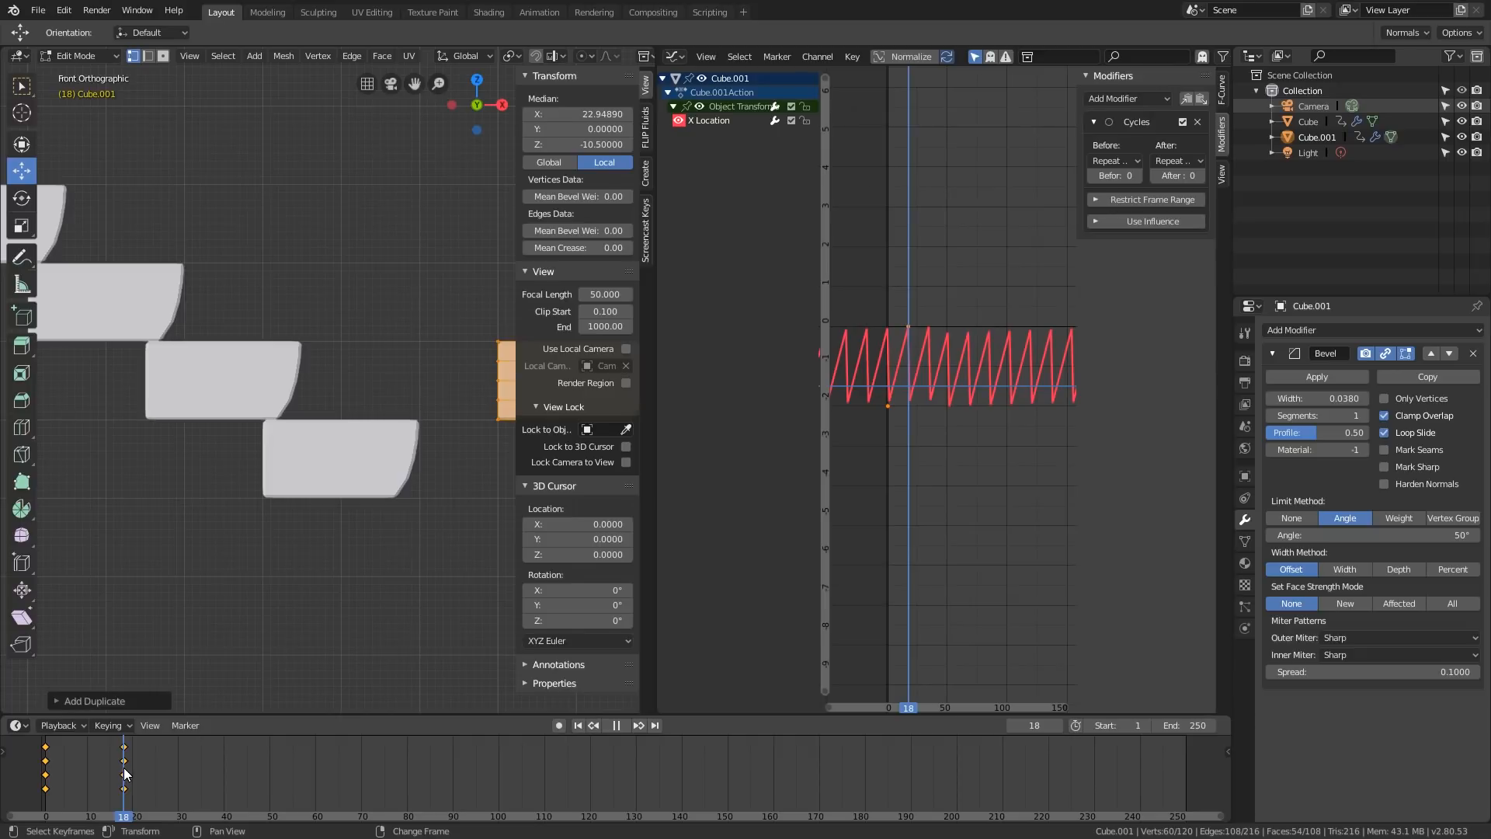
pyautogui.moveTo(127, 772); pyautogui.dragTo(130, 773, button='right')
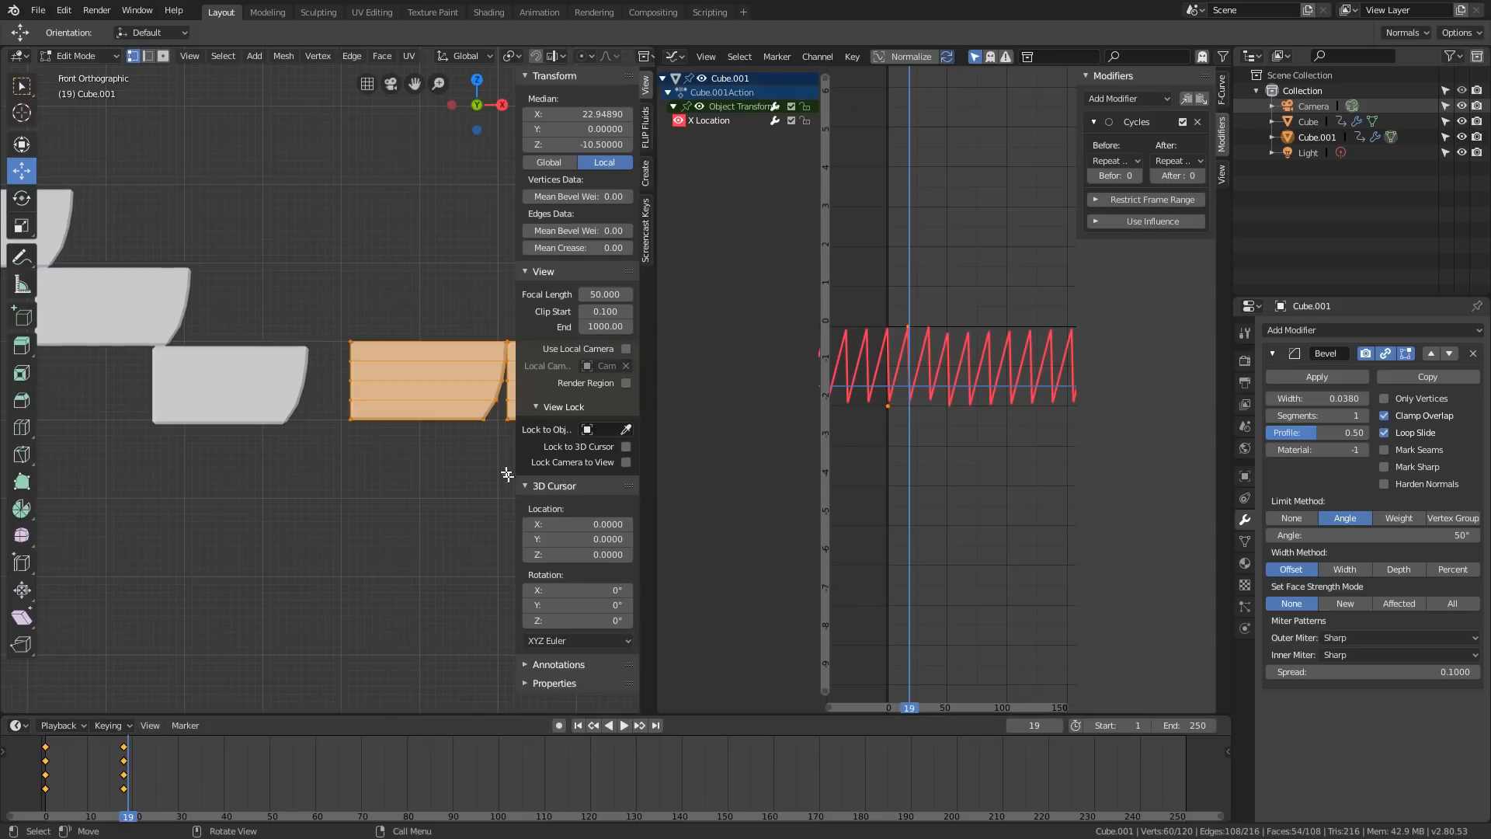
pyautogui.press('g')
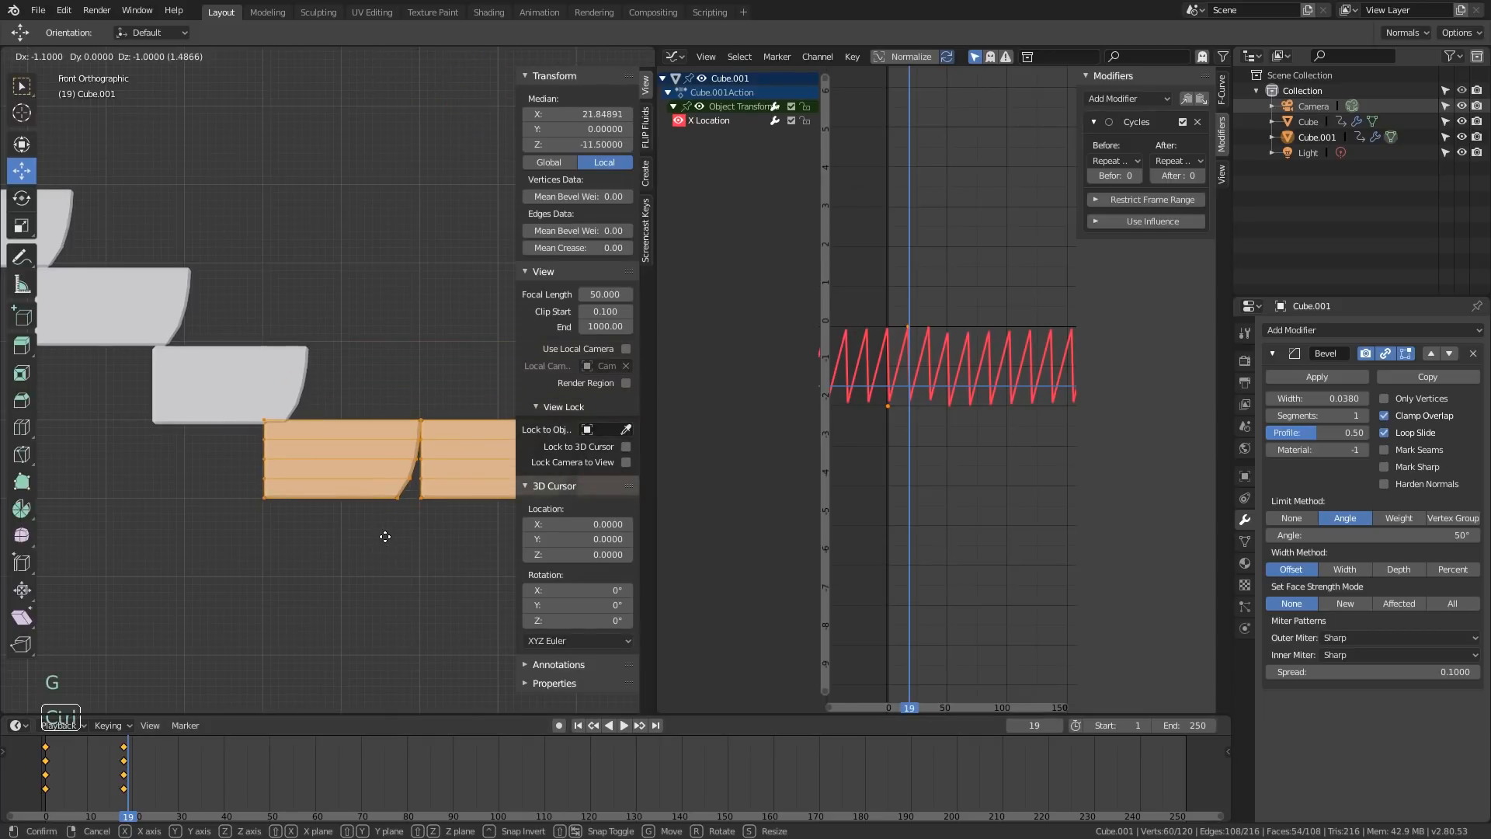
pyautogui.click(385, 536)
pyautogui.scroll(-4, 326, 503)
pyautogui.moveTo(126, 783); pyautogui.dragTo(101, 761, button='right')
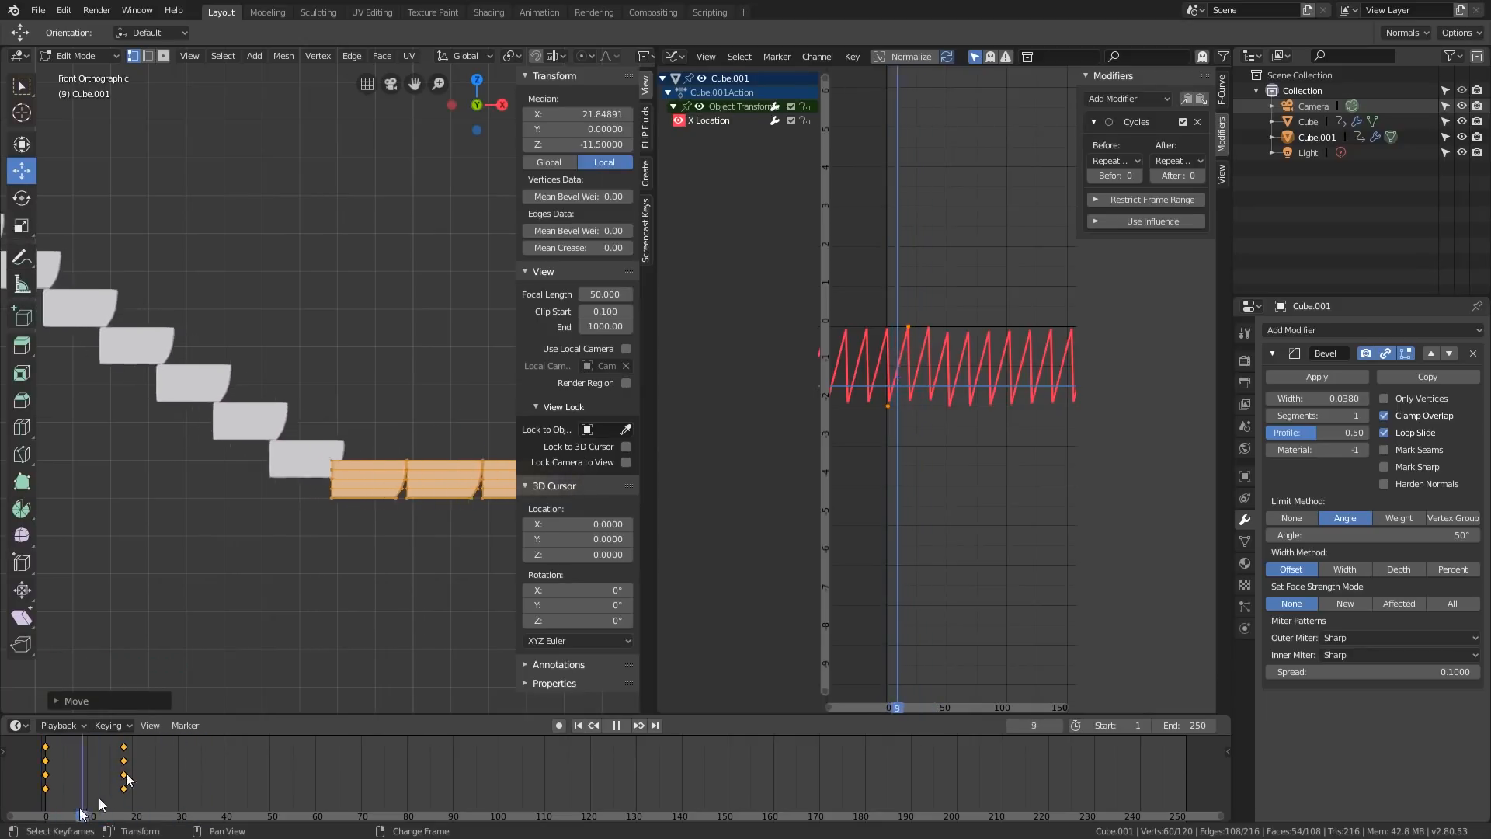
pyautogui.press('Tab')
# Play the escalator animation and examine the flat steps at both ends of the staircase
pyautogui.scroll(-3, 334, 388)
pyautogui.keyDown('shift'); pyautogui.moveTo(342, 389); pyautogui.dragTo(333, 444, button='middle'); pyautogui.keyUp('shift')
pyautogui.scroll(-2, 324, 444)
pyautogui.press('space')
pyautogui.scroll(1, 276, 466)
pyautogui.scroll(4, 250, 441)
pyautogui.scroll(-1, 240, 437)
pyautogui.scroll(-1, 333, 444)
pyautogui.press('space')
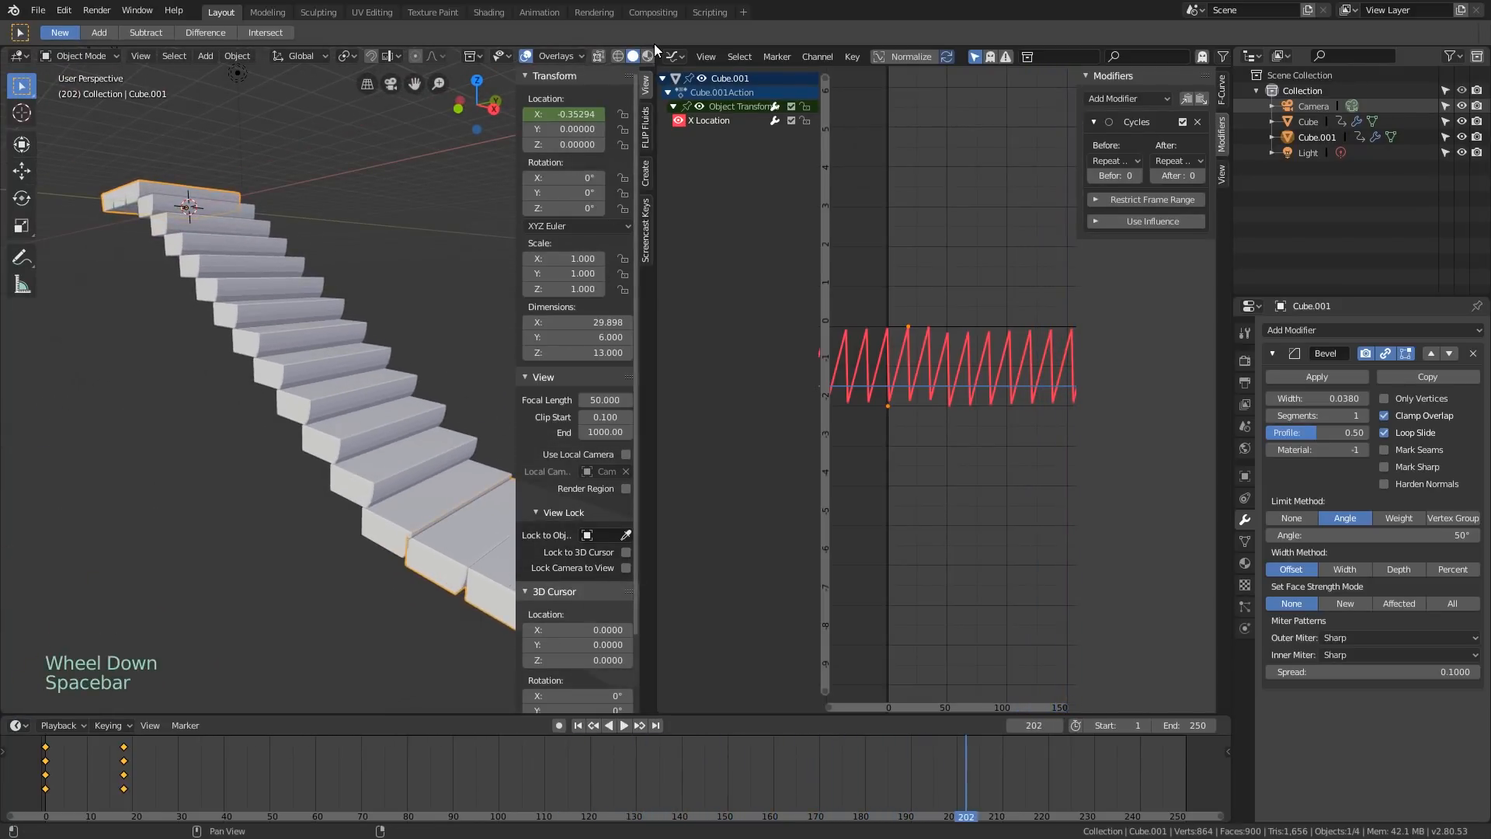
# Join the 3D viewport over the Graph Editor so it fills the width of the workspace
pyautogui.moveTo(654, 47); pyautogui.dragTo(667, 319)
pyautogui.keyDown('shift'); pyautogui.scroll(-1, 667, 320); pyautogui.keyUp('shift')
pyautogui.scroll(-4, 669, 333)
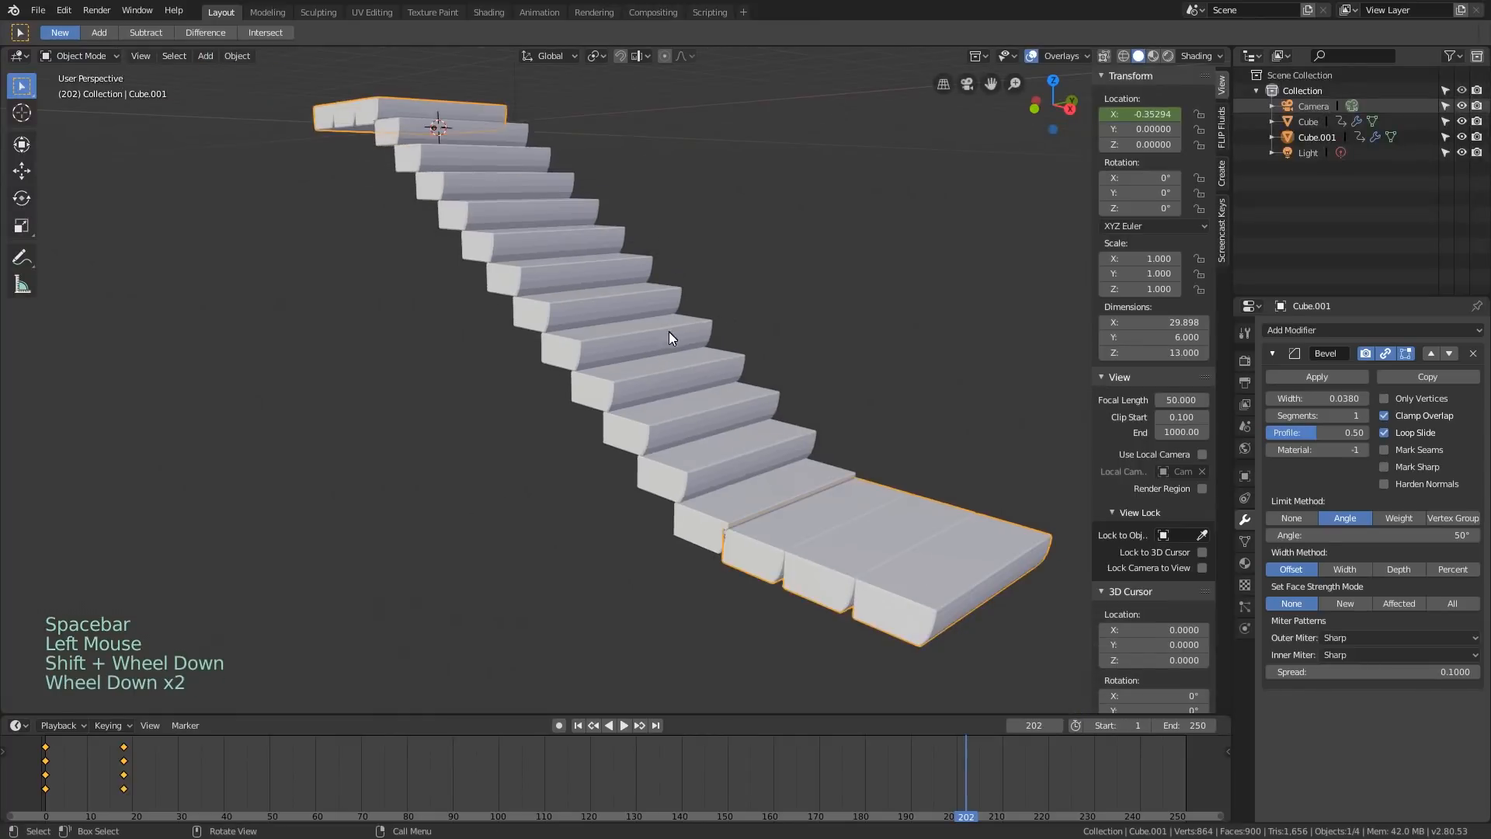
# Reset the 3D cursor to the origin, frame the whole scene in front view and return to frame 1
pyautogui.keyDown('shift'); pyautogui.moveTo(669, 332); pyautogui.dragTo(637, 361, button='middle'); pyautogui.keyUp('shift')
pyautogui.moveTo(637, 361); pyautogui.dragTo(475, 374, button='middle')
pyautogui.press('KP_1')
pyautogui.hotkey('shift', 'c')
pyautogui.scroll(2, 515, 385)
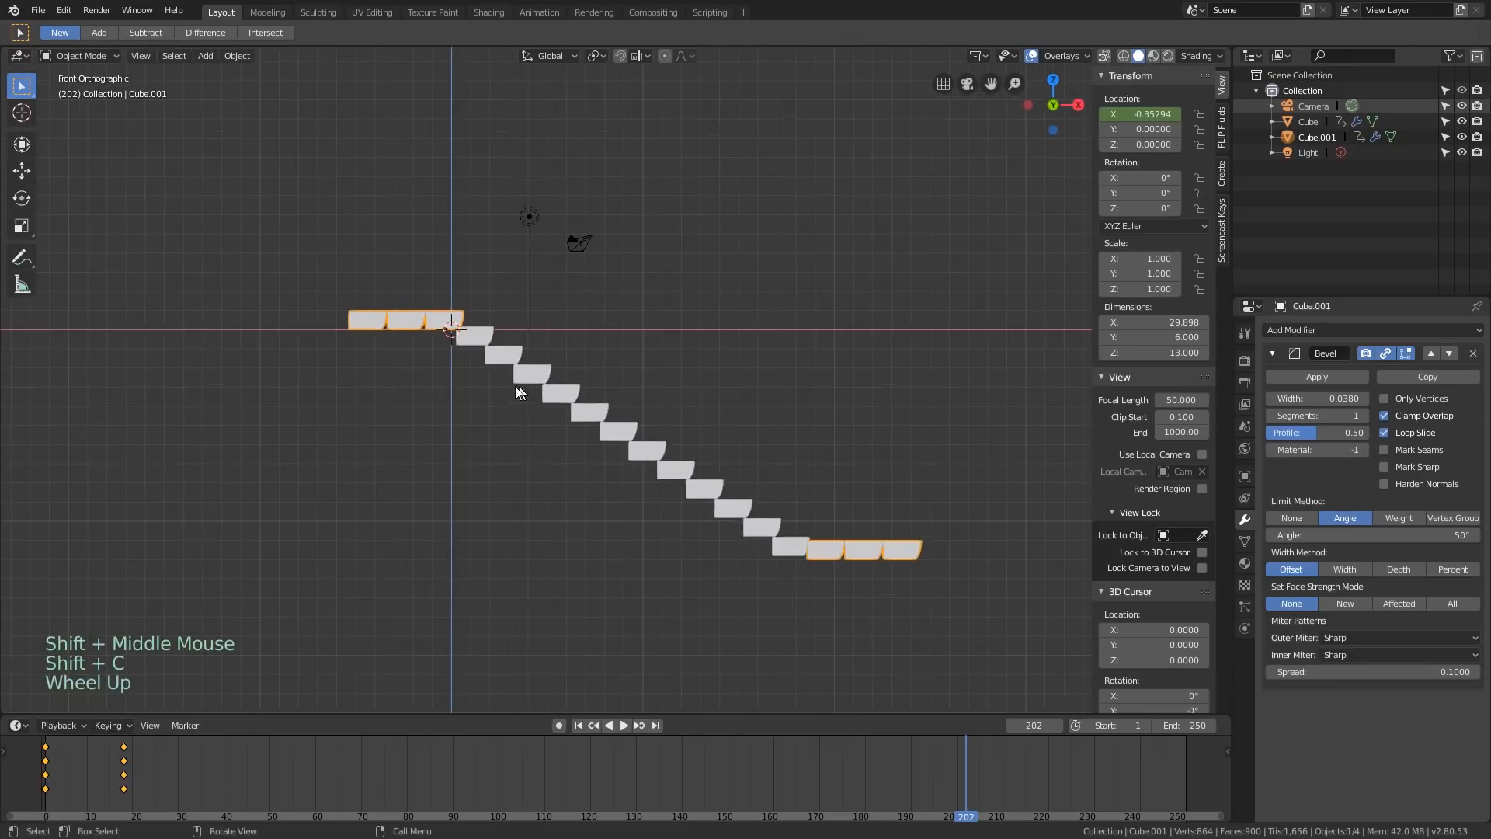
pyautogui.scroll(1, 469, 350)
pyautogui.moveTo(56, 766)
pyautogui.mouseDown(button='right')
pyautogui.moveTo(489, 767)
pyautogui.moveTo(11, 757)
pyautogui.moveTo(59, 756)
pyautogui.moveTo(45, 760)
pyautogui.mouseUp(button='right')
pyautogui.moveTo(600, 355)
pyautogui.mouseDown(button='middle')
pyautogui.moveTo(489, 403)
pyautogui.moveTo(576, 365)
pyautogui.moveTo(593, 376)
pyautogui.mouseUp(button='middle')
pyautogui.press('KP_1')
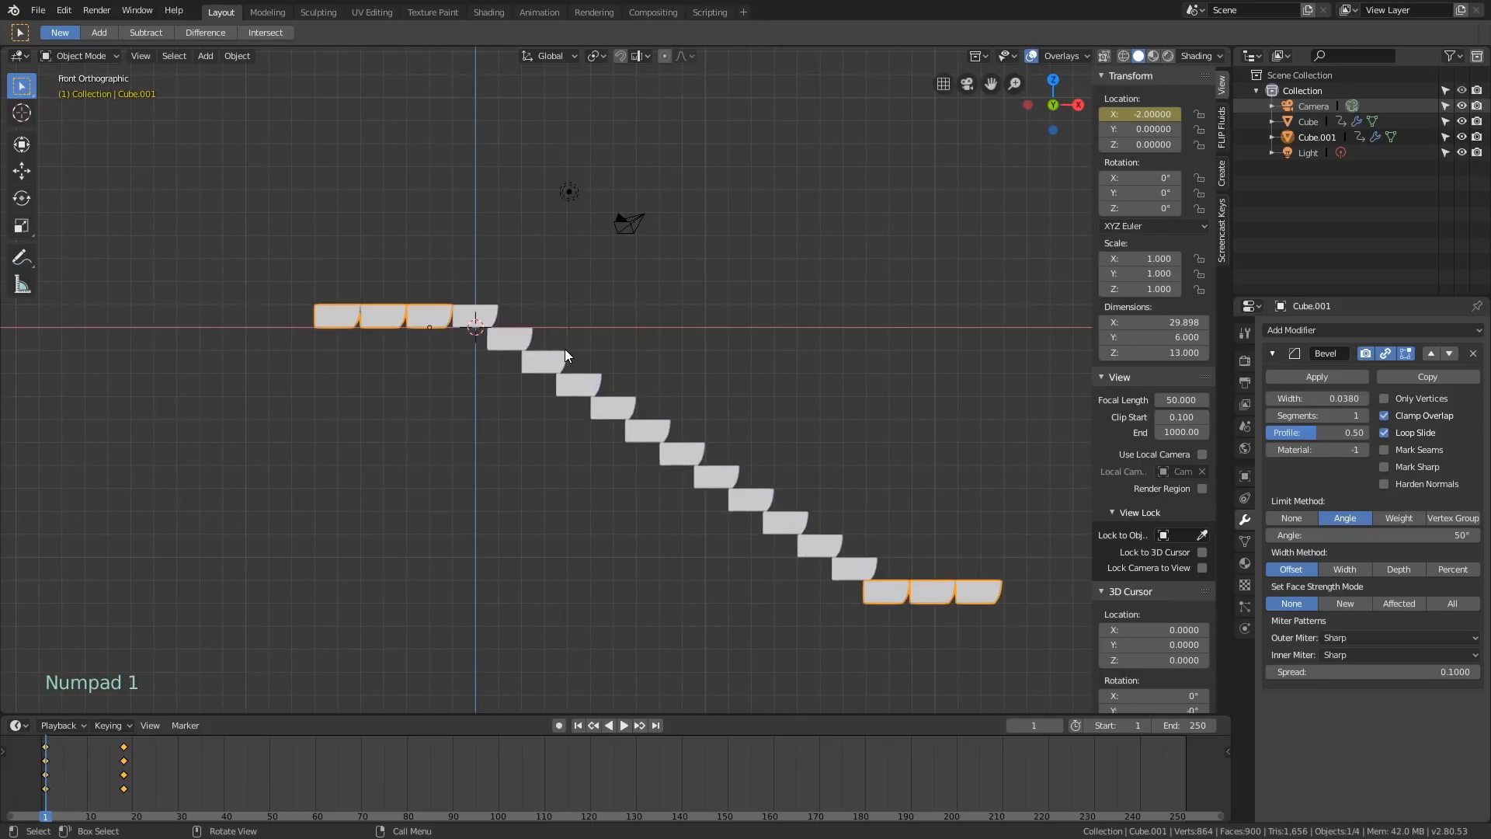
# Add a plane at the origin and rotate its mesh upright in Edit Mode, parallel to the staircase's side
pyautogui.hotkey('shift', 'a')
pyautogui.moveTo(501, 331)
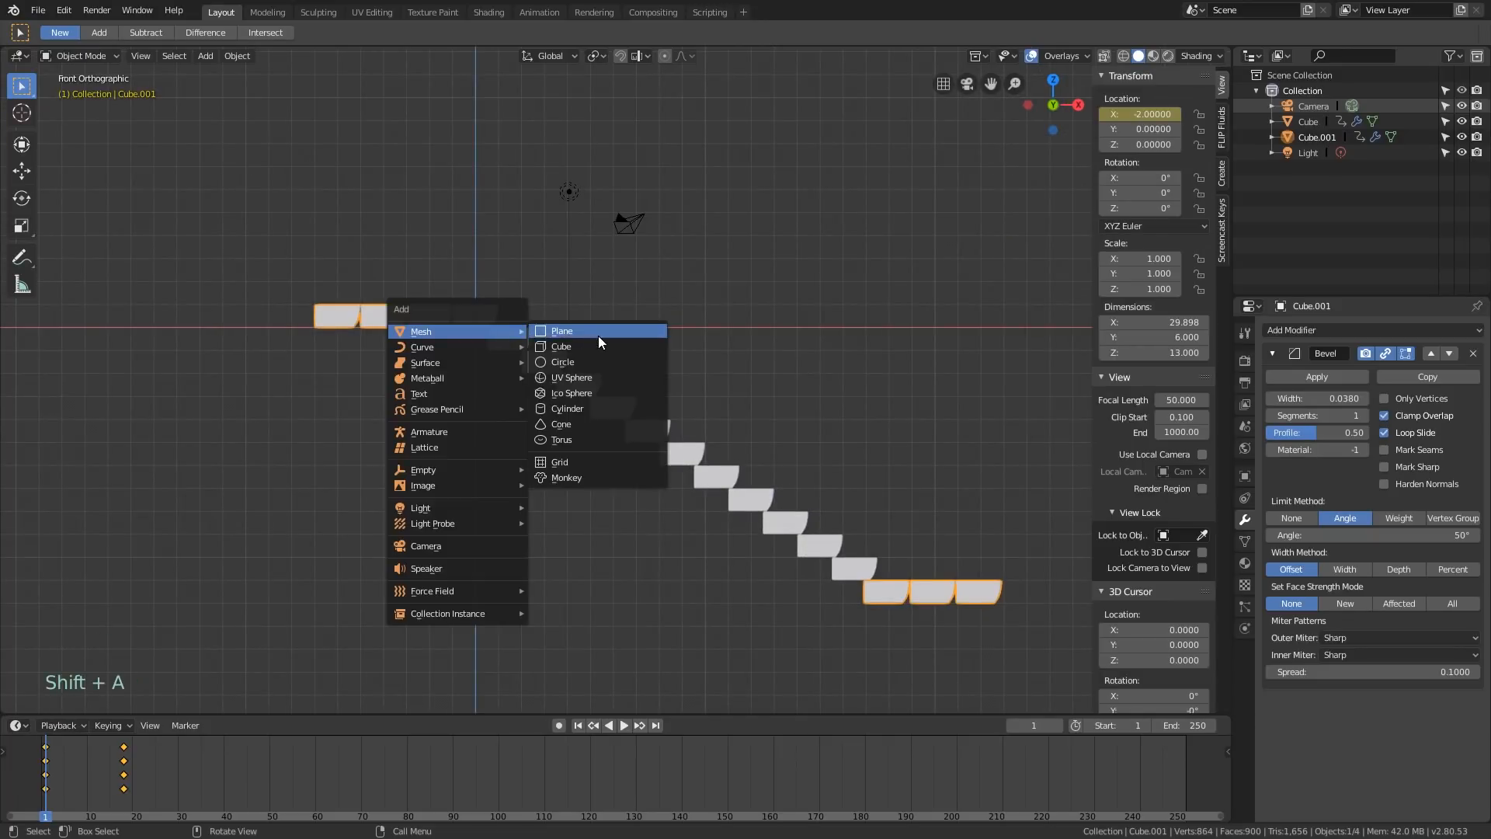
pyautogui.click(600, 334)
pyautogui.keyDown('shift'); pyautogui.moveTo(599, 334); pyautogui.dragTo(553, 404, button='middle'); pyautogui.keyUp('shift')
pyautogui.press('Tab')
pyautogui.press('r')
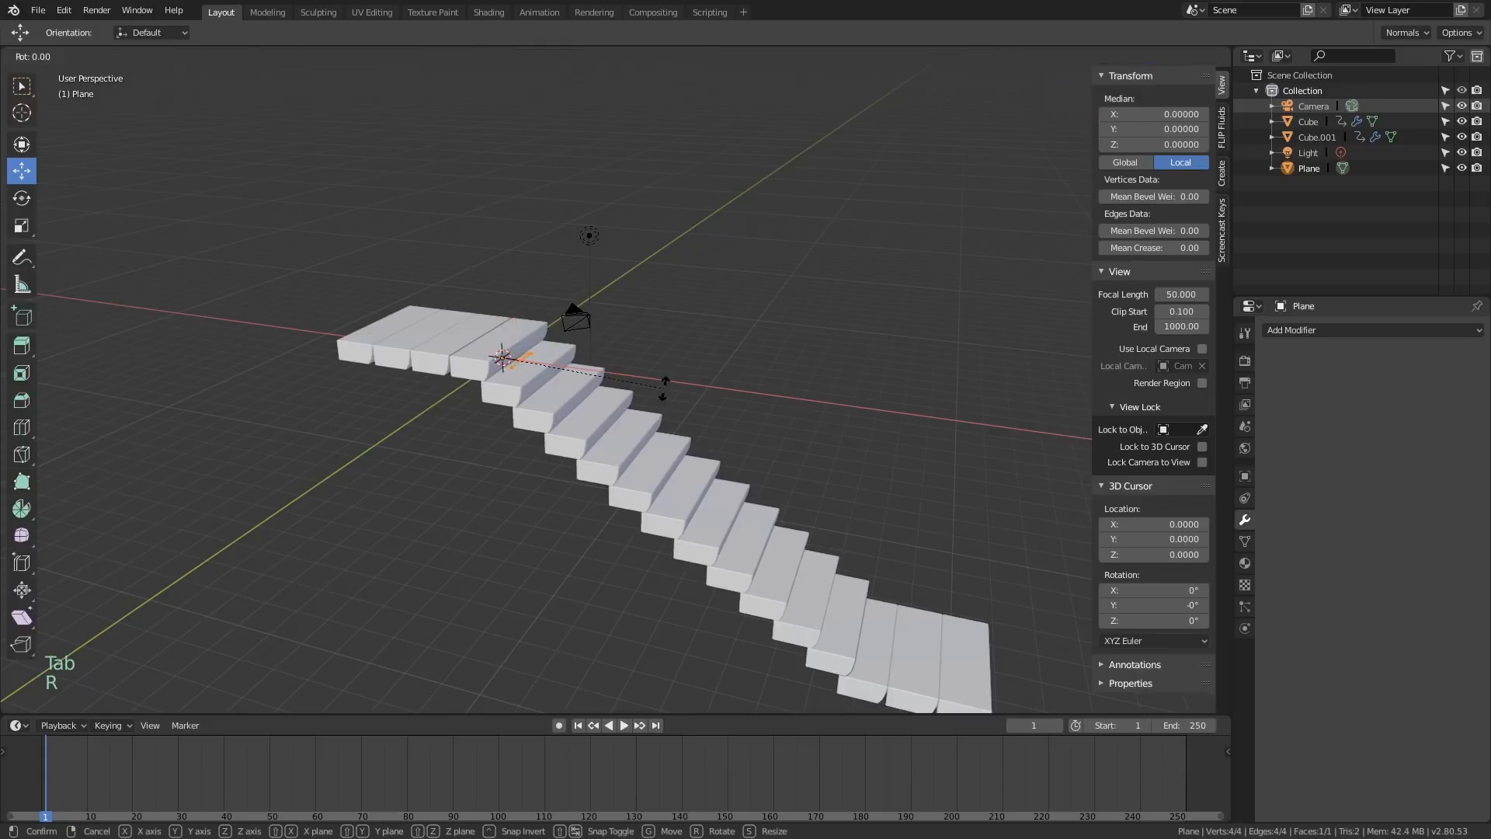
pyautogui.click(665, 388)
# Move the upright plane's mesh to Y -3 m, at the side edge of the steps
pyautogui.moveTo(635, 353); pyautogui.dragTo(553, 355, button='middle')
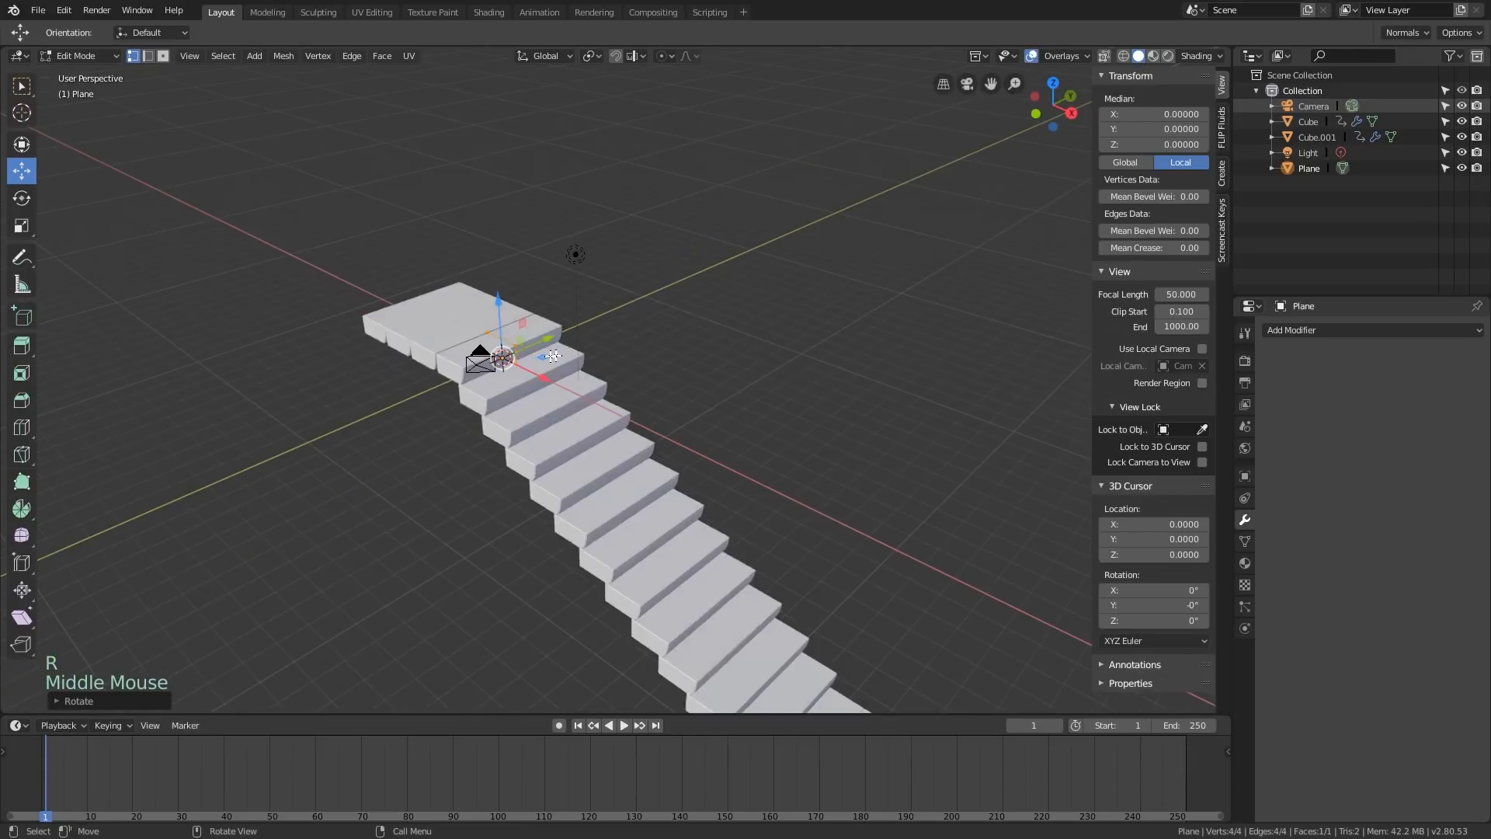
pyautogui.moveTo(550, 336); pyautogui.dragTo(542, 336)
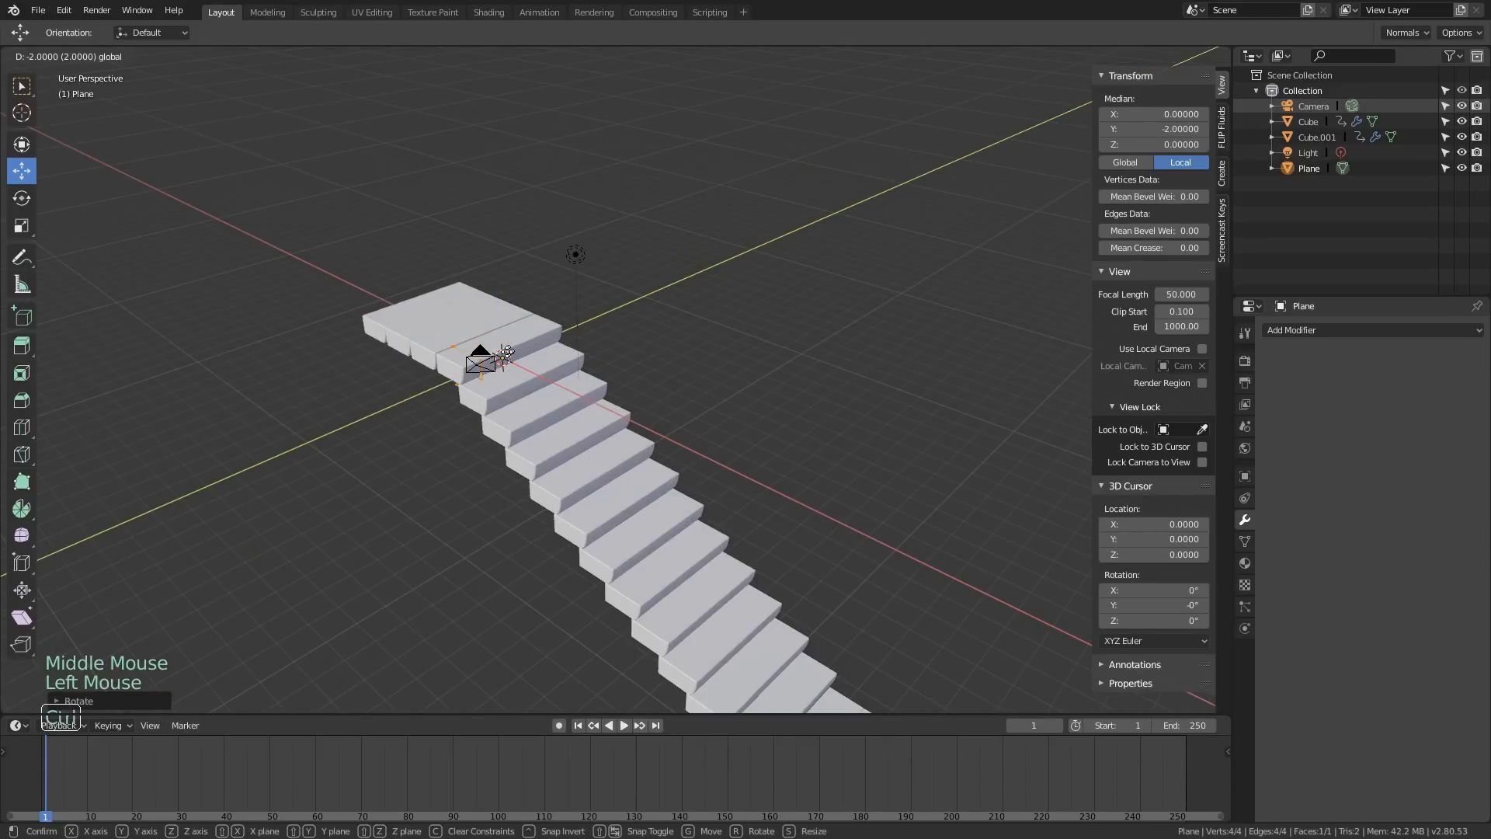
pyautogui.keyDown('ctrl'); pyautogui.moveTo(501, 358); pyautogui.dragTo(500, 358); pyautogui.keyUp('ctrl')
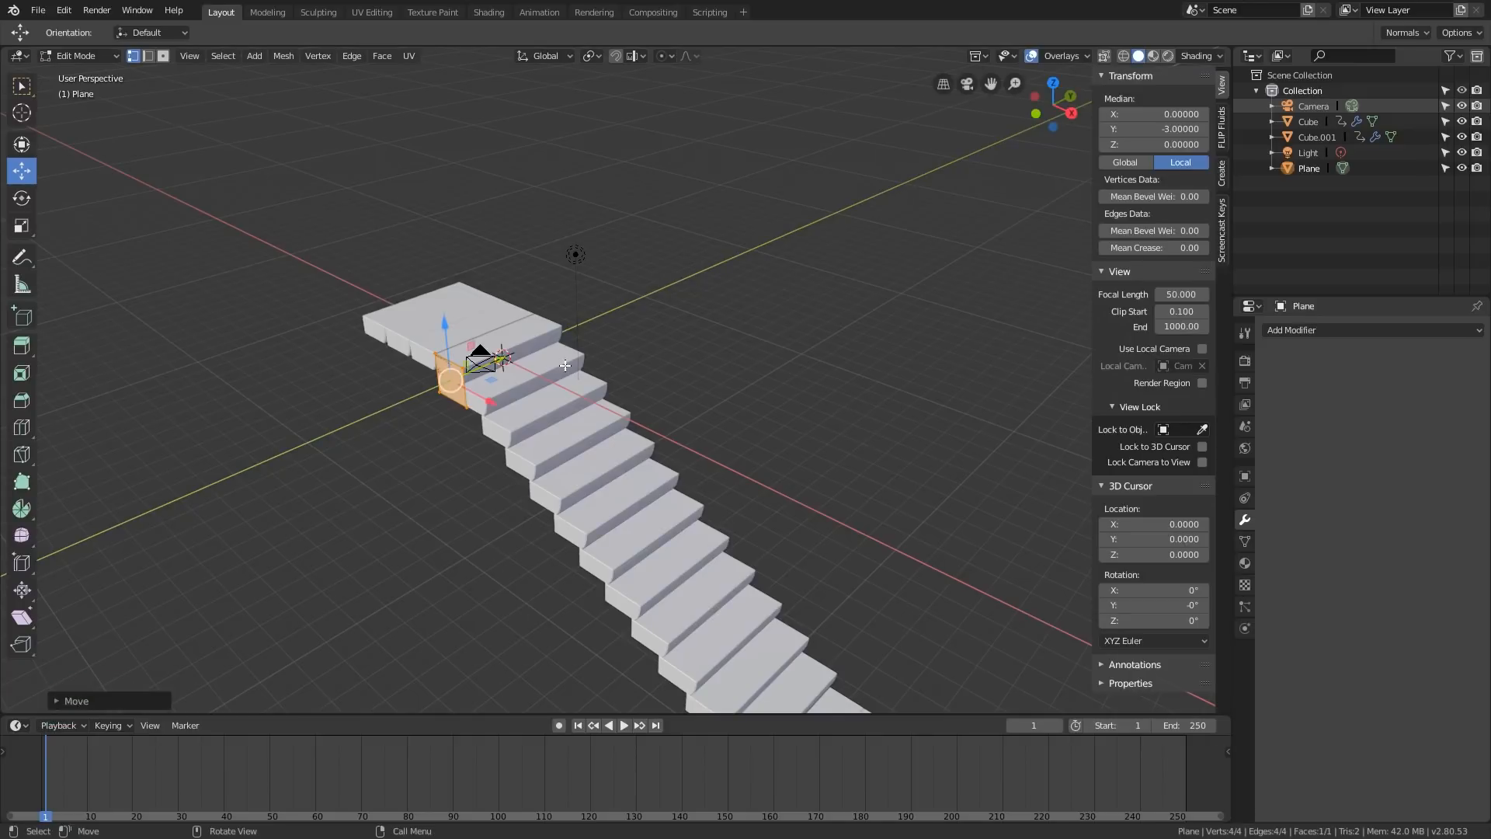
# Add a Mirror modifier to the upright side plane and mirror it across the Y axis only
pyautogui.moveTo(559, 361); pyautogui.dragTo(447, 348, button='middle')
pyautogui.scroll(4, 447, 348)
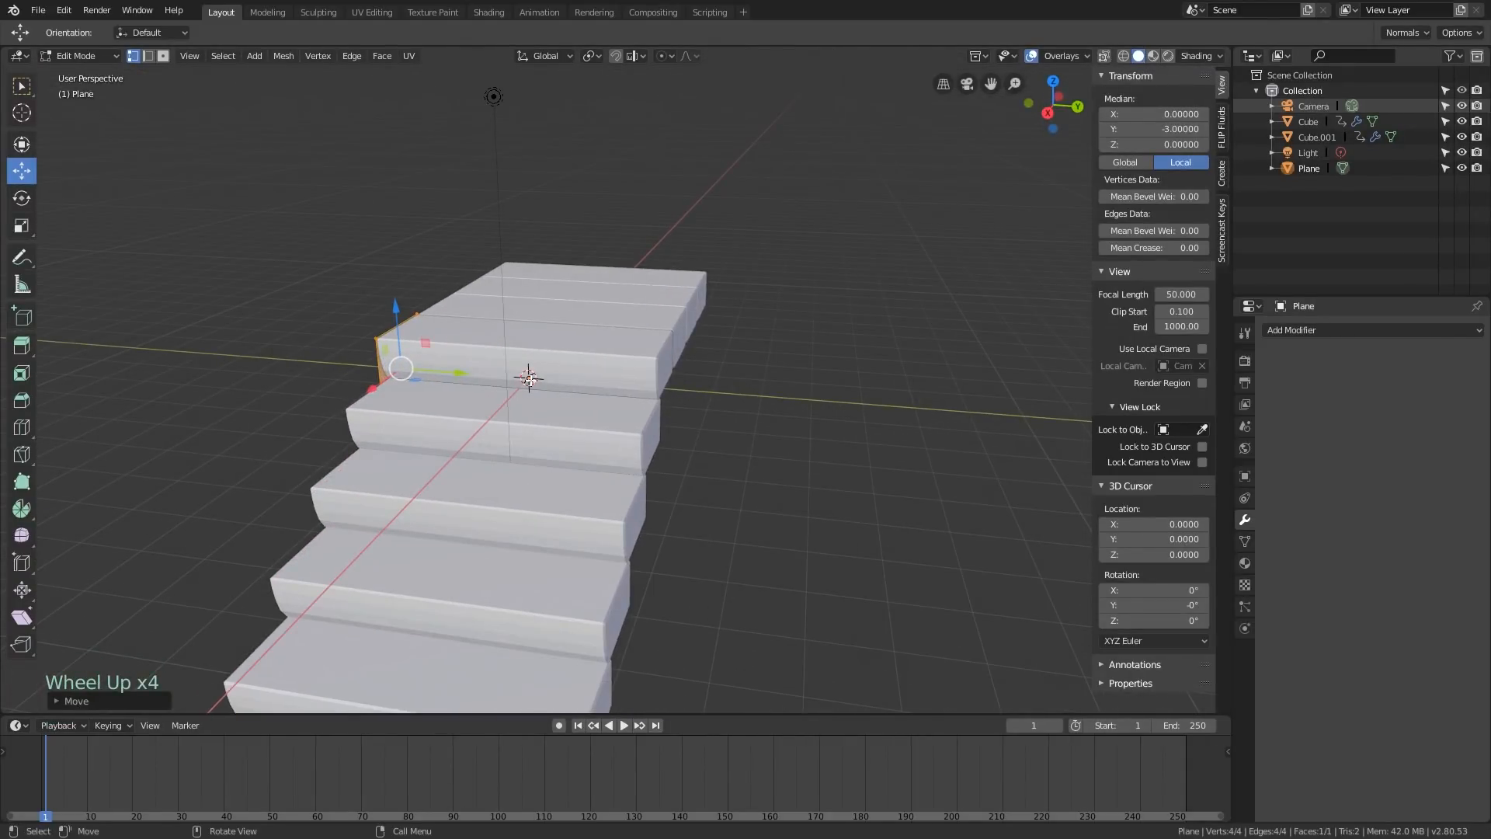
pyautogui.press('Tab')
pyautogui.scroll(-2, 528, 385)
pyautogui.moveTo(524, 388); pyautogui.dragTo(905, 412, button='middle')
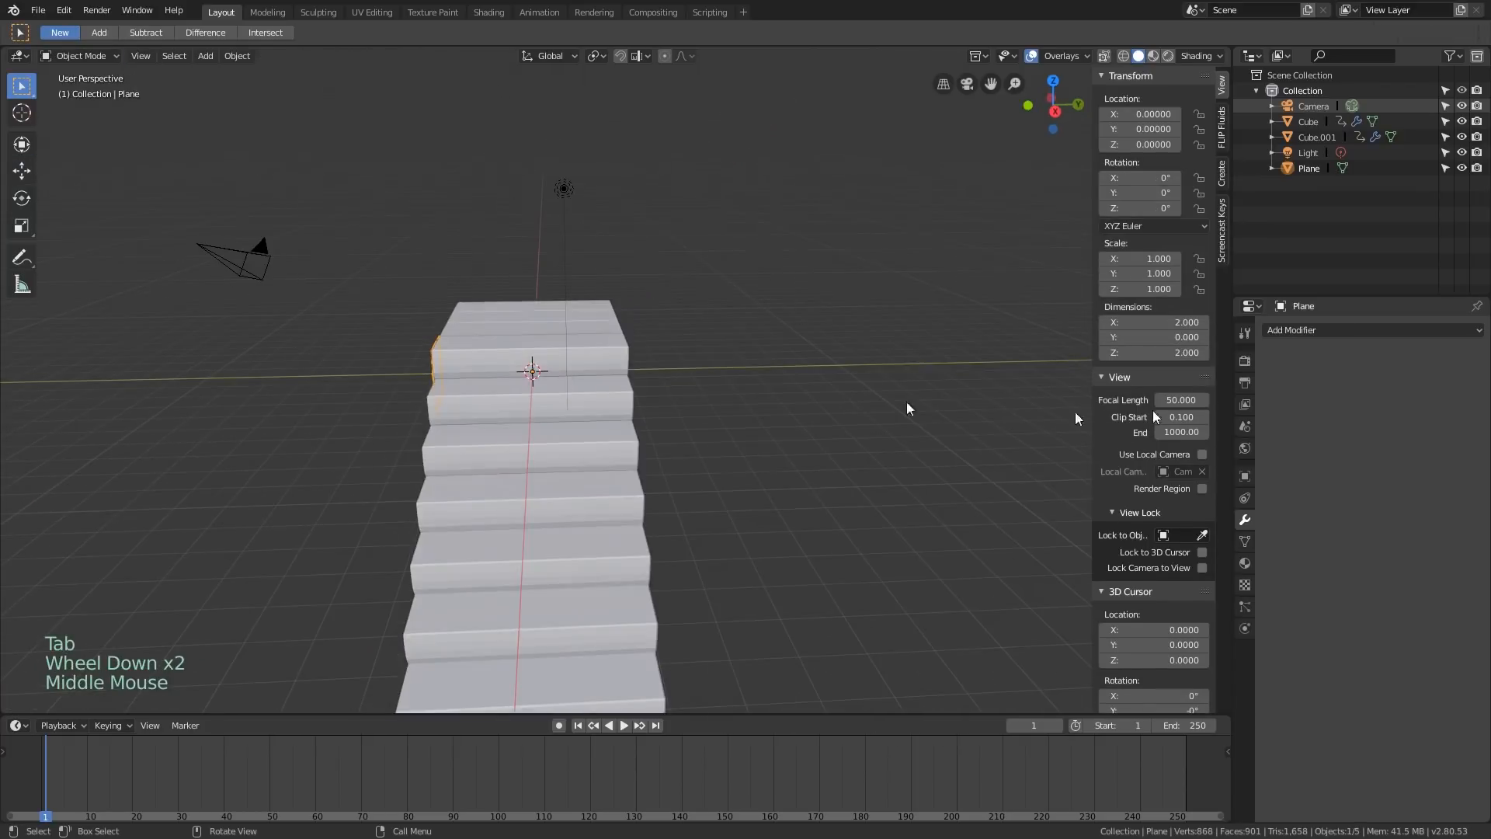
pyautogui.click(1346, 329)
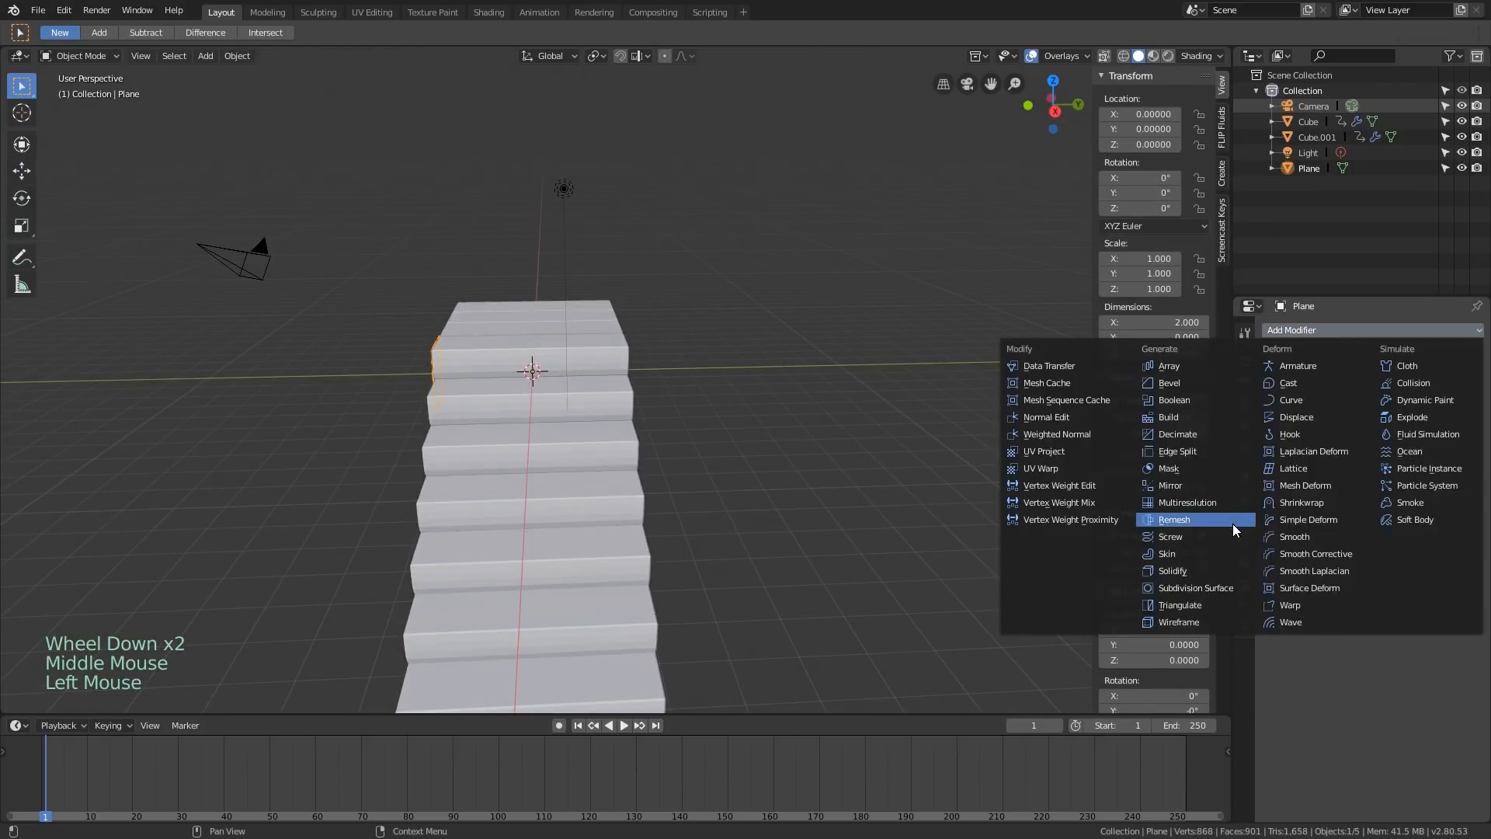
pyautogui.click(1205, 487)
pyautogui.moveTo(621, 366); pyautogui.dragTo(741, 343, button='middle')
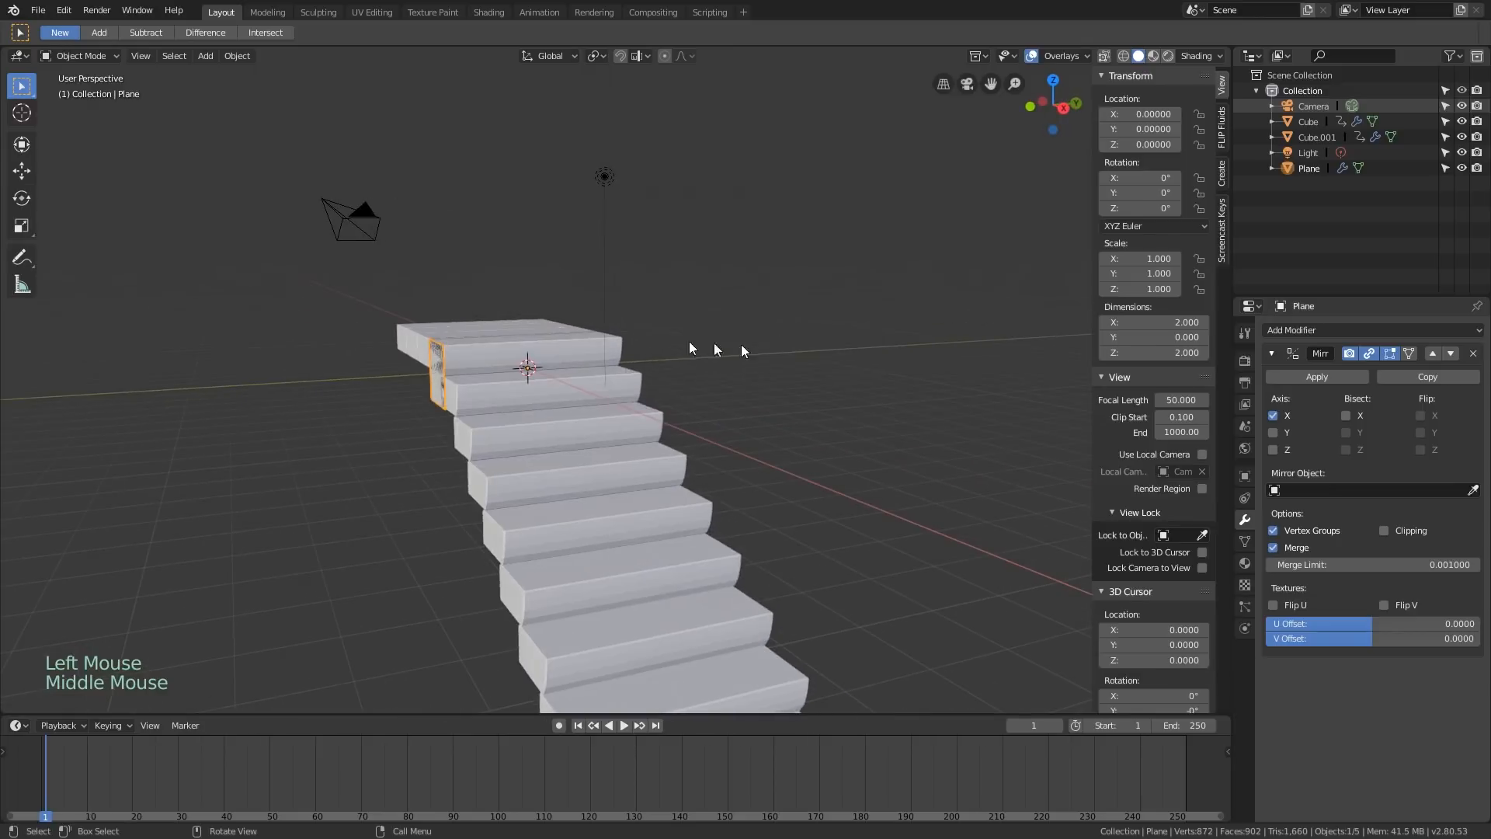
pyautogui.click(1273, 432)
pyautogui.click(1273, 415)
pyautogui.moveTo(815, 345); pyautogui.dragTo(727, 365, button='middle')
pyautogui.moveTo(429, 358); pyautogui.dragTo(603, 347, button='middle')
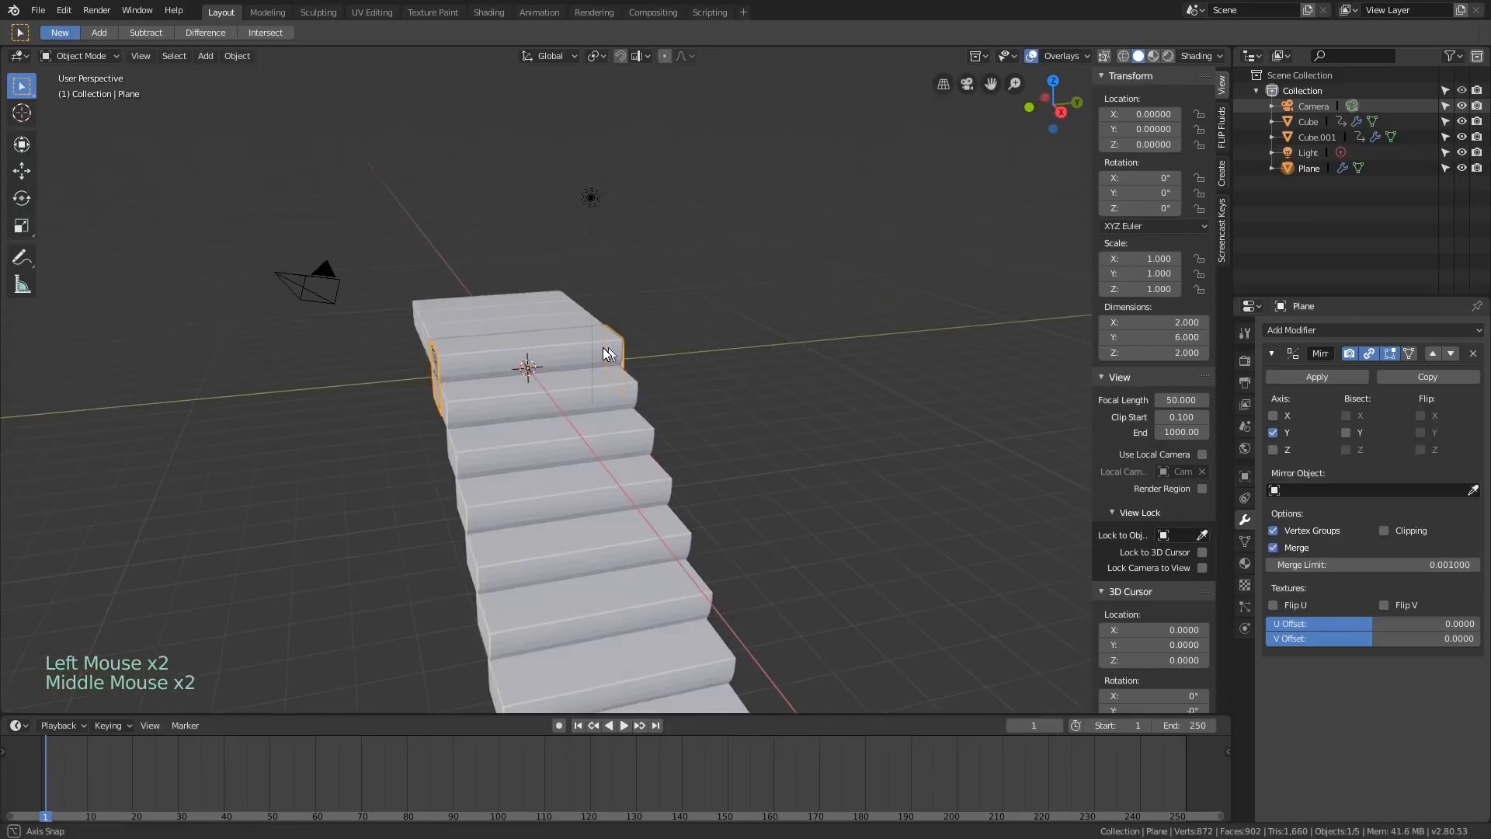
# Raise the side plane's mesh to Z 4 m, above the top landing
pyautogui.press('KP_1')
pyautogui.press('Tab')
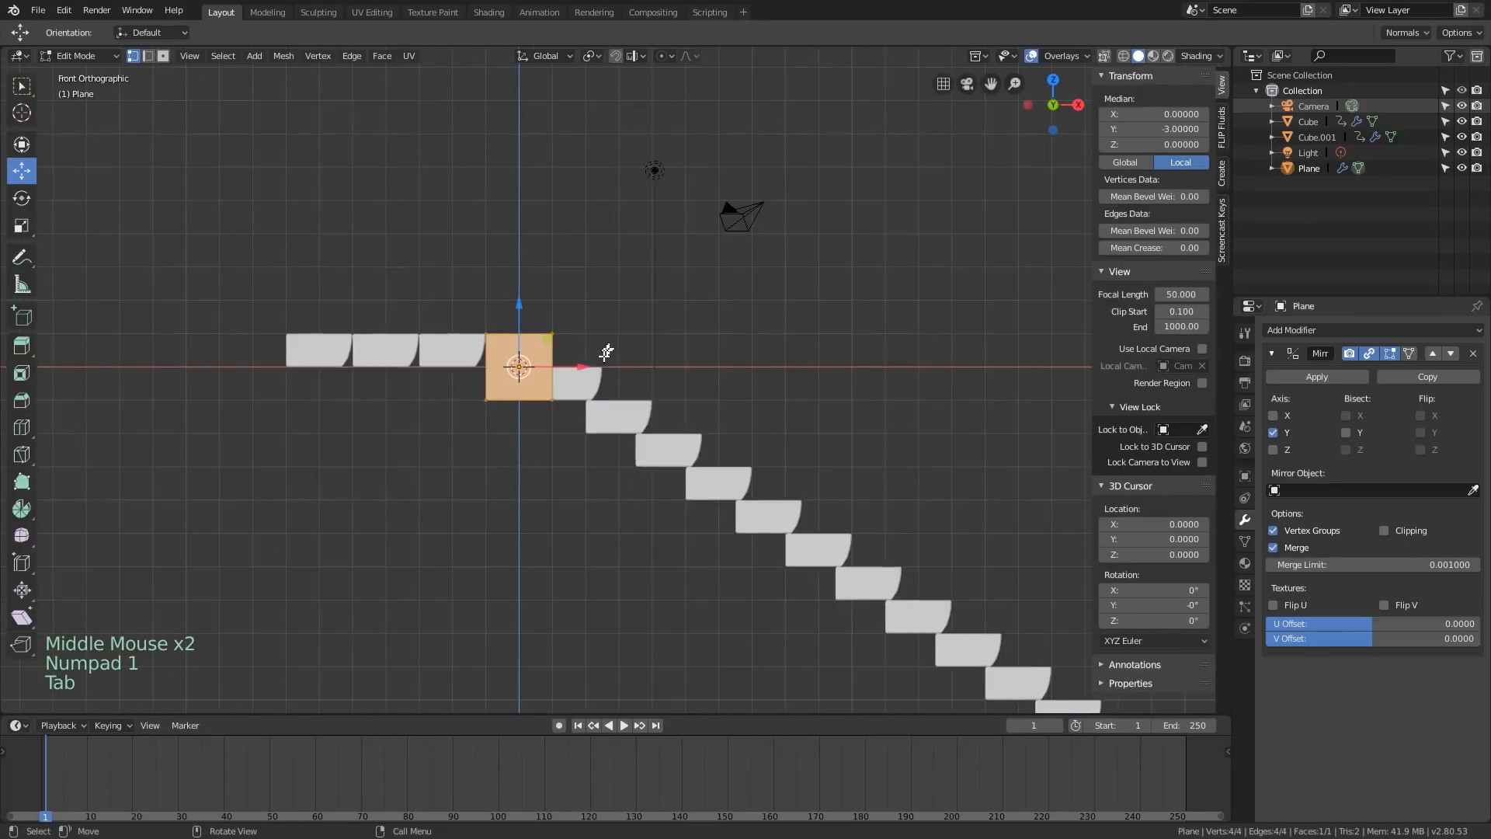
pyautogui.scroll(-2, 603, 346)
pyautogui.moveTo(549, 325); pyautogui.dragTo(552, 223)
pyautogui.keyDown('shift'); pyautogui.moveTo(537, 296); pyautogui.dragTo(518, 193, button='middle'); pyautogui.keyUp('shift')
pyautogui.scroll(-1, 582, 295)
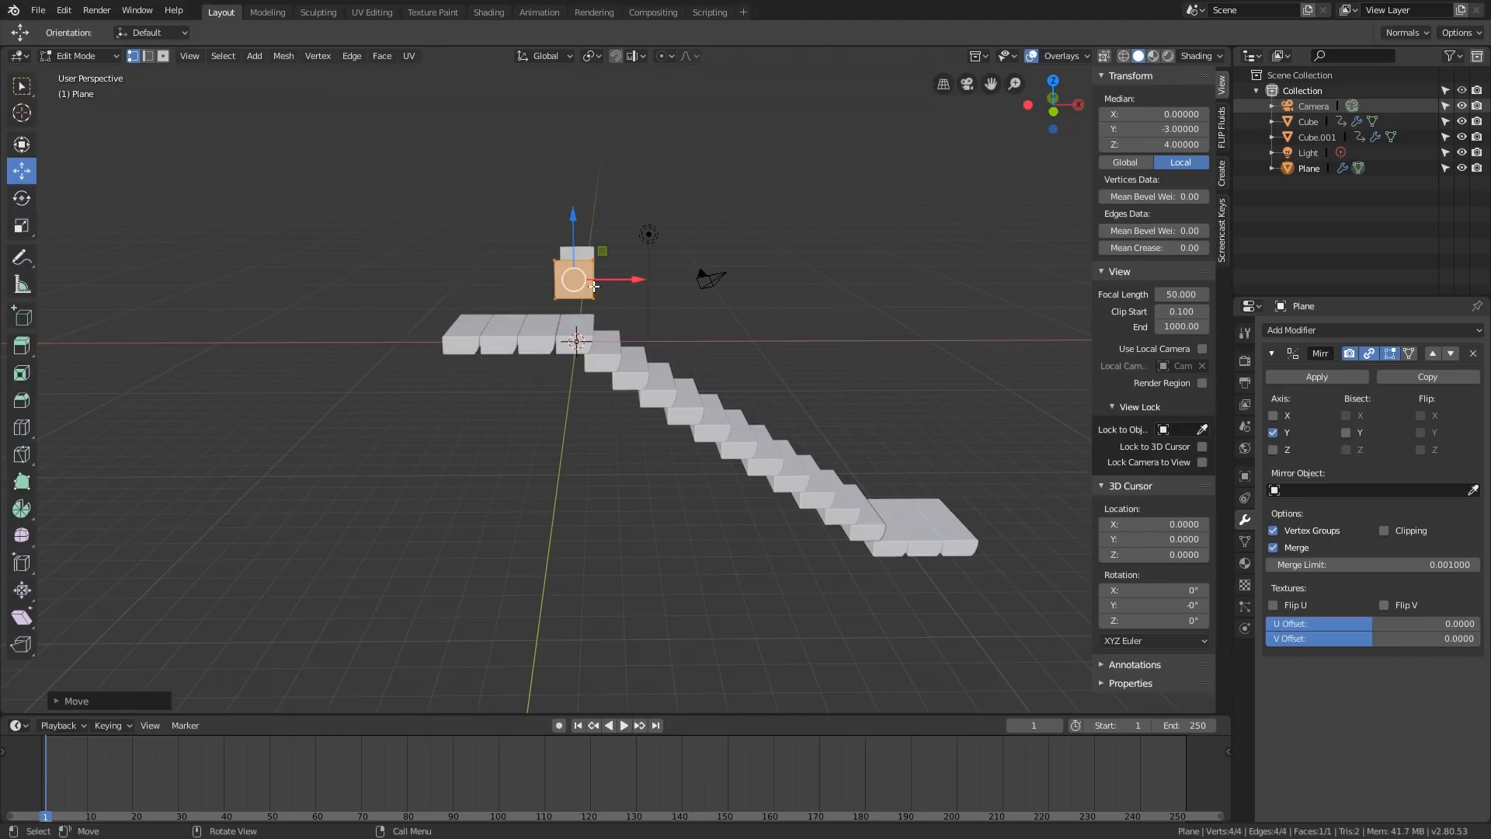
pyautogui.press('KP_1')
pyautogui.scroll(1, 587, 273)
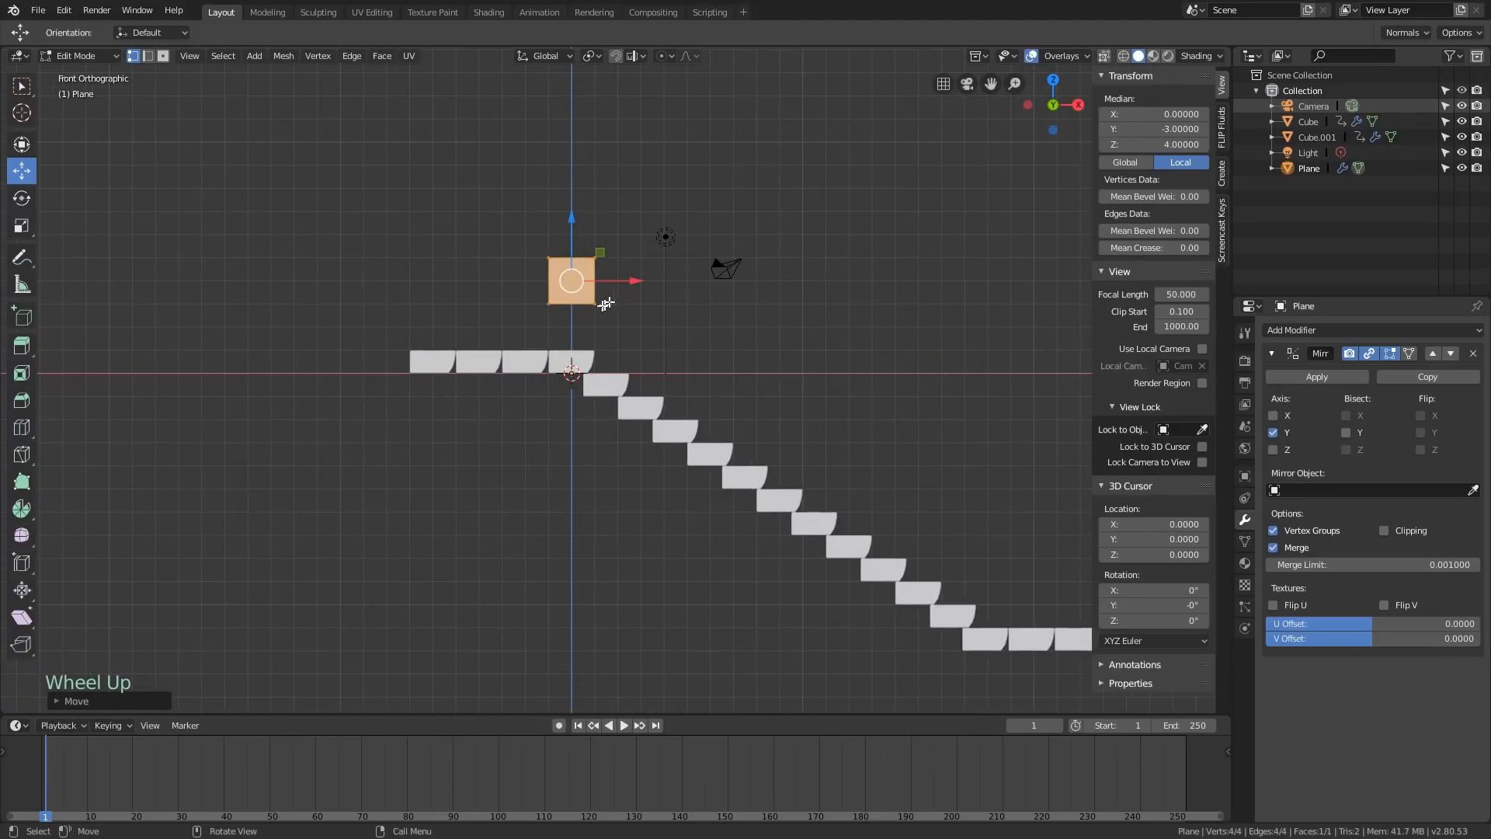
# Snap the 3D cursor to the selected plane and add a 24-vertex circle there inside the same mesh
pyautogui.moveTo(606, 304); pyautogui.dragTo(614, 343, button='middle')
pyautogui.hotkey('shift', 's')
pyautogui.click(523, 420)
pyautogui.press('KP_1')
pyautogui.hotkey('shift', 'a')
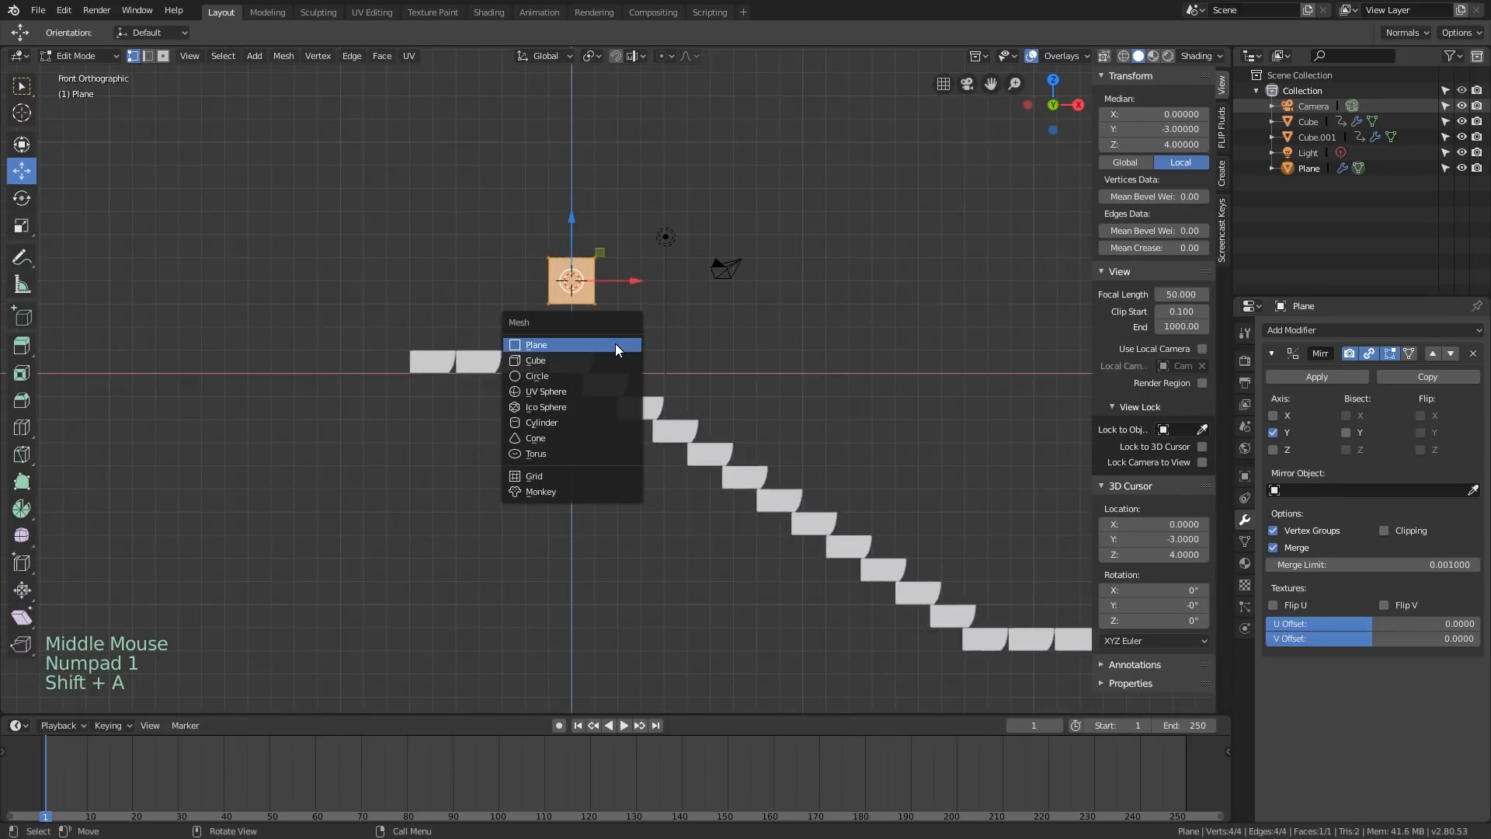
pyautogui.click(604, 375)
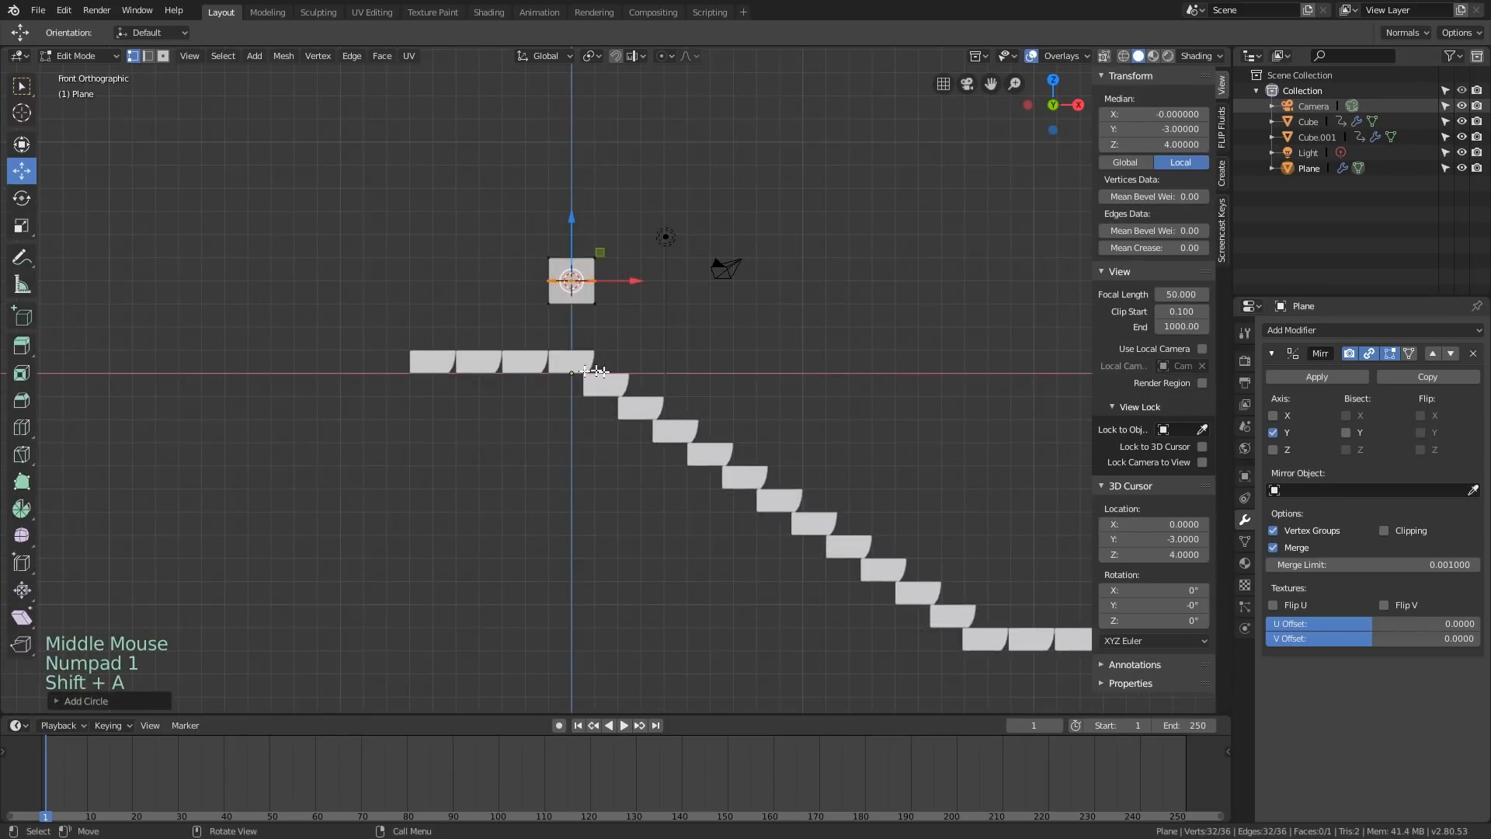
pyautogui.click(73, 696)
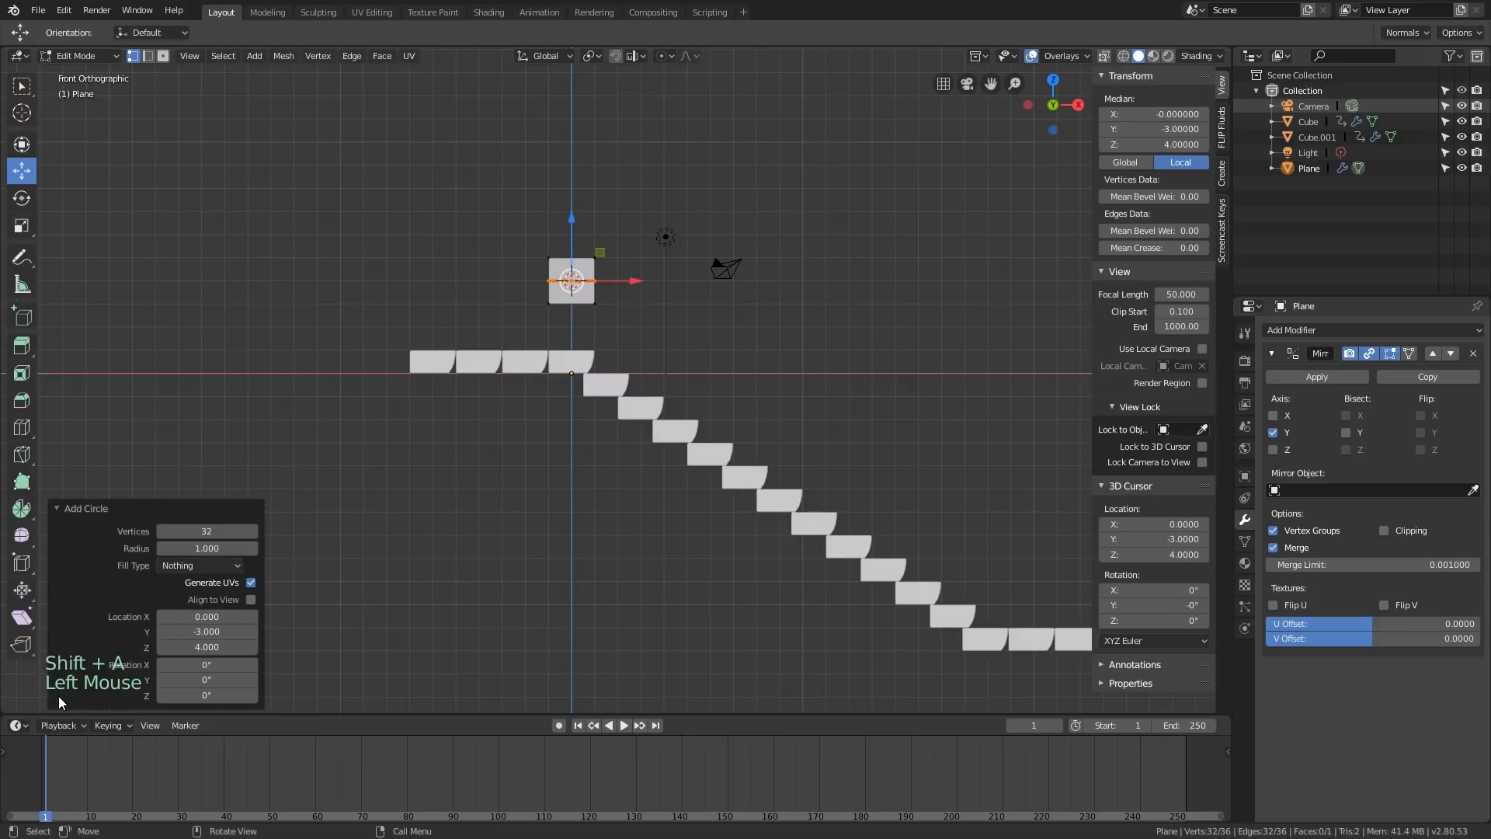
pyautogui.doubleClick(207, 529)
# Rotate the circle 90° about X so it stands upright and scale it by 2.5
pyautogui.moveTo(661, 208); pyautogui.dragTo(619, 271, button='middle')
pyautogui.scroll(3, 574, 296)
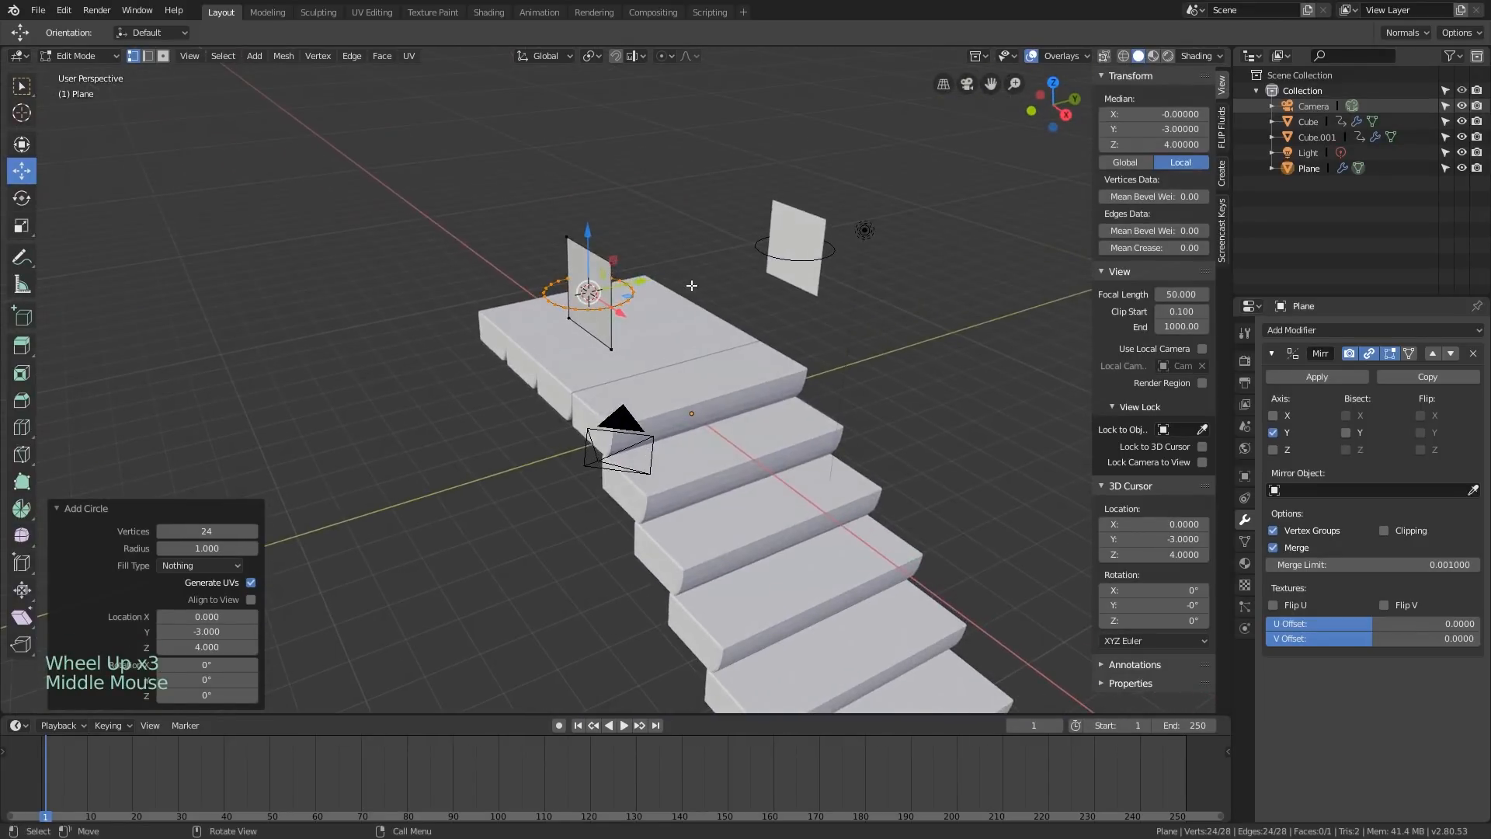
pyautogui.scroll(-1, 692, 285)
pyautogui.write('rx90')
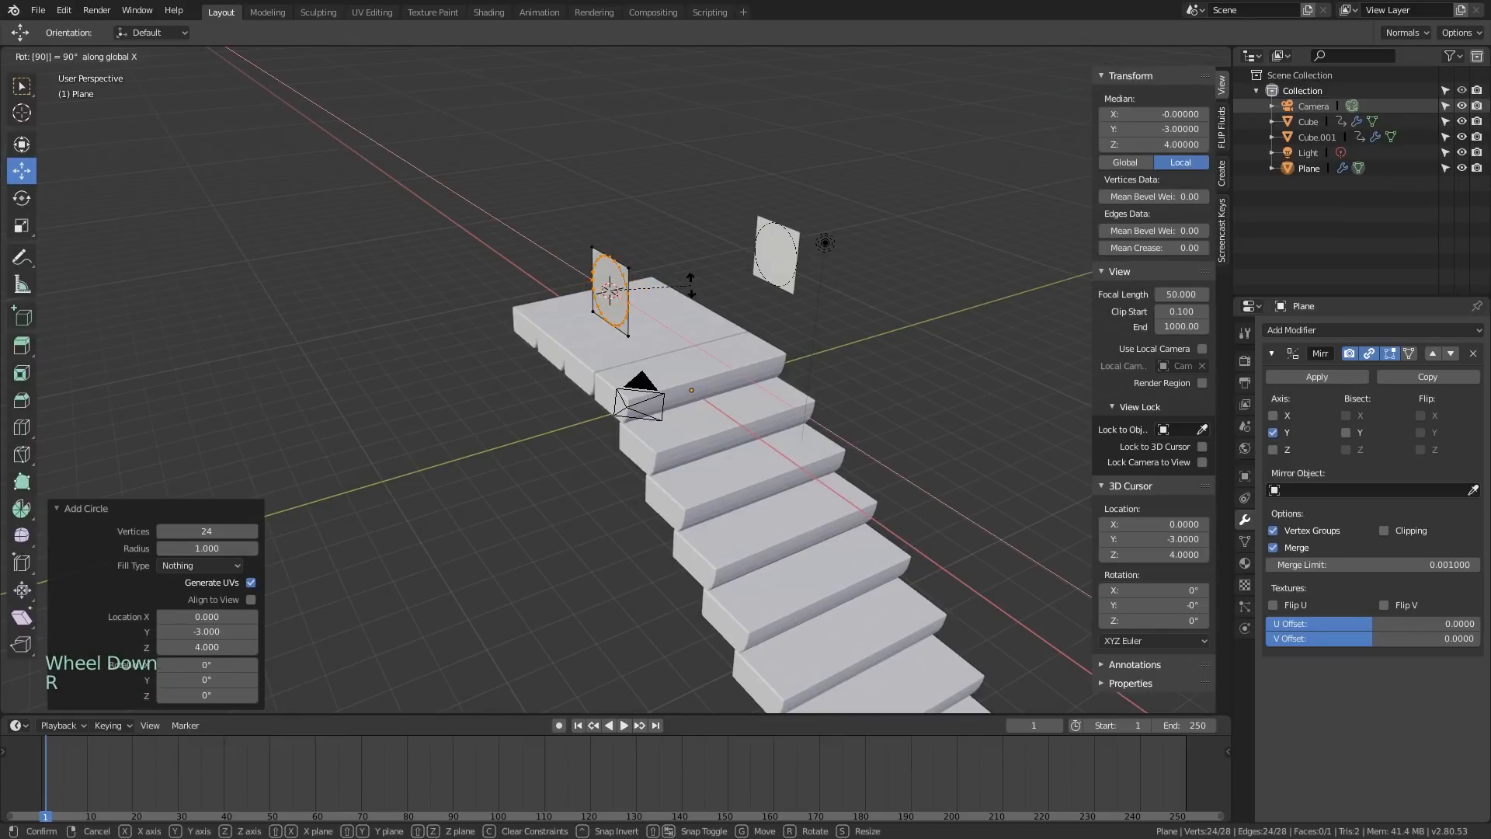
pyautogui.press('Return')
pyautogui.press('KP_1')
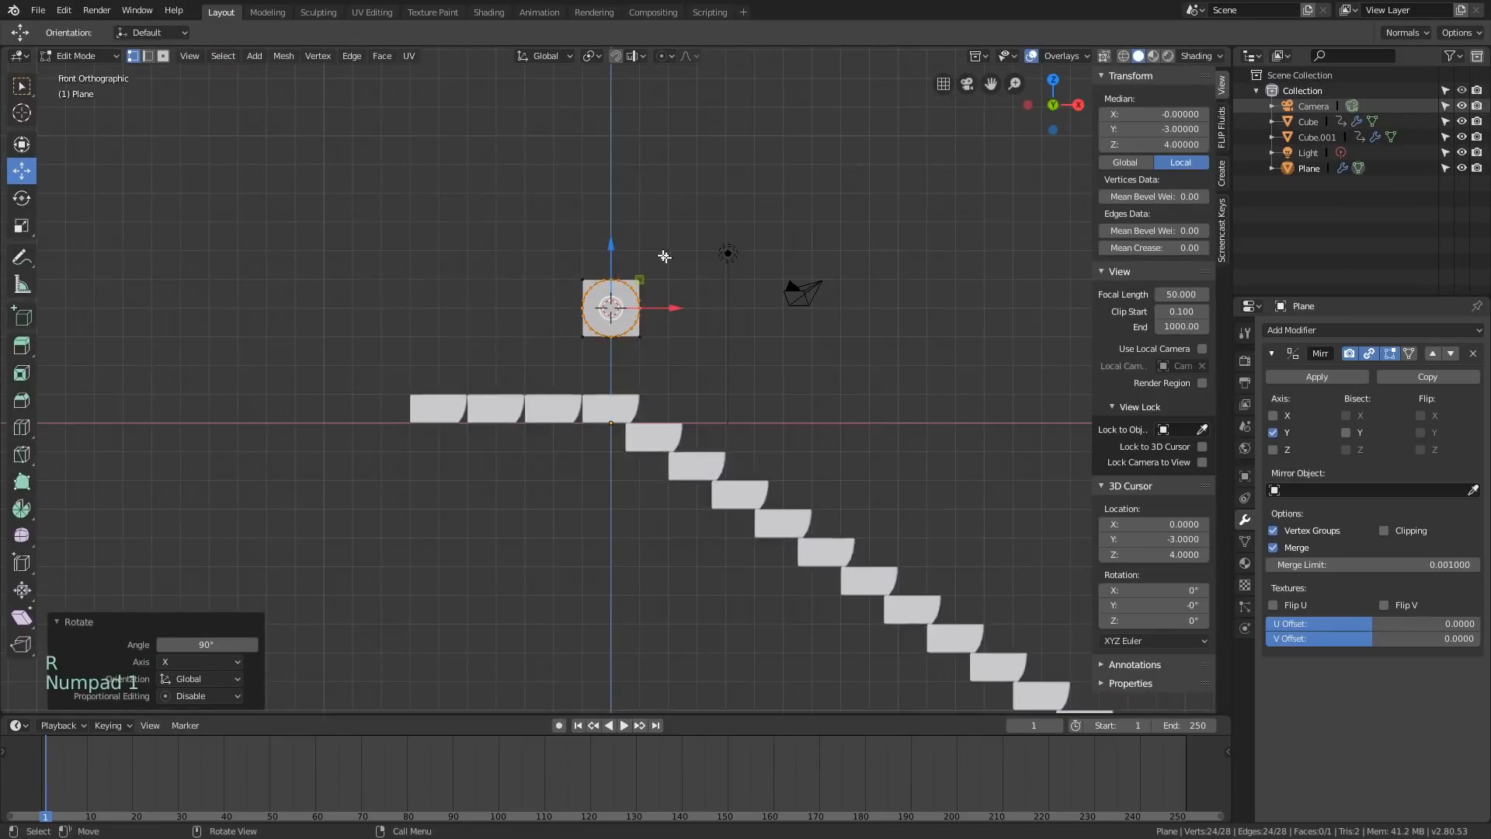
pyautogui.press('s')
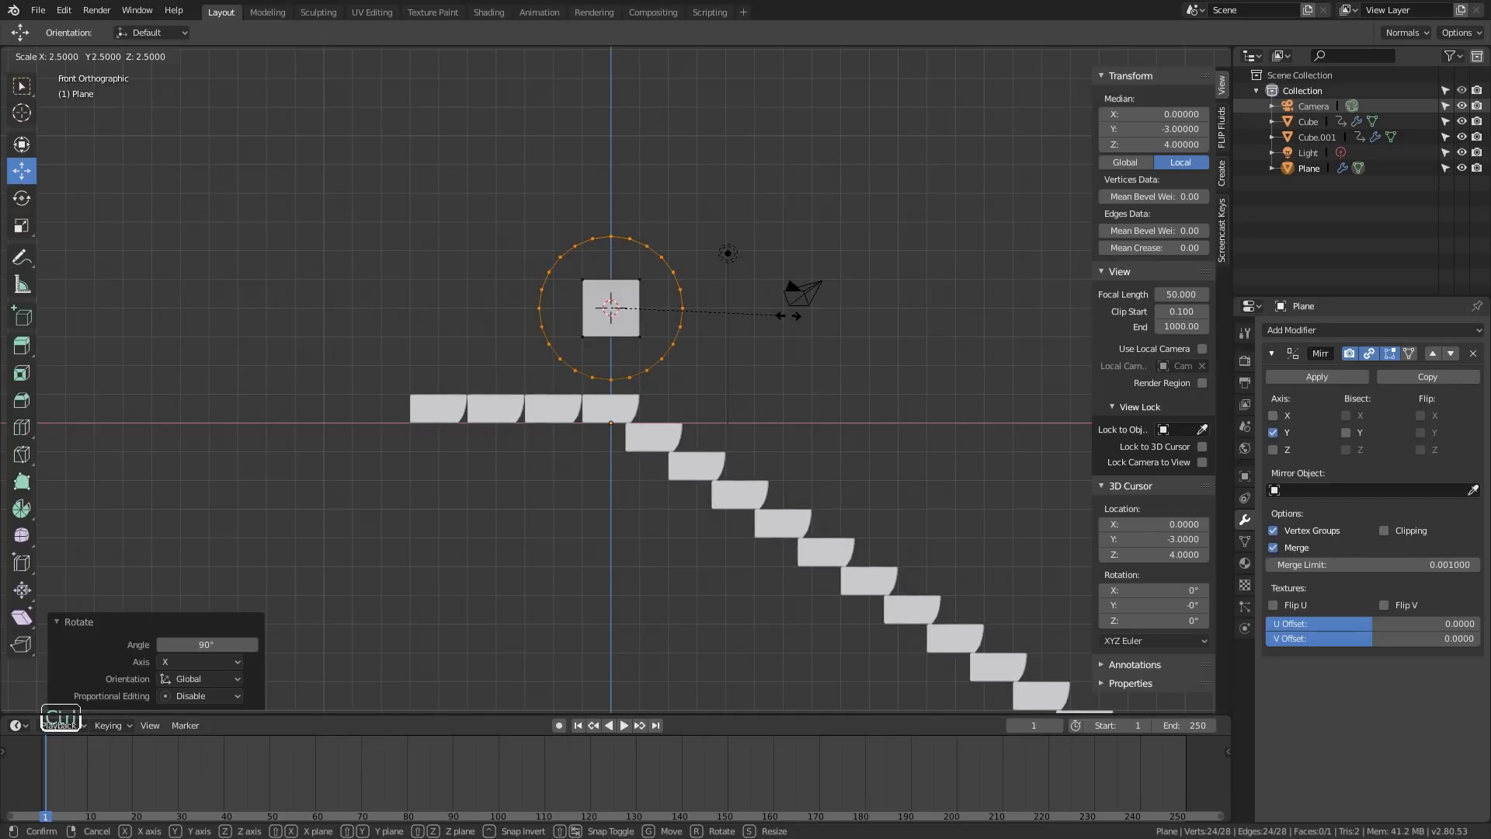
pyautogui.click(789, 316)
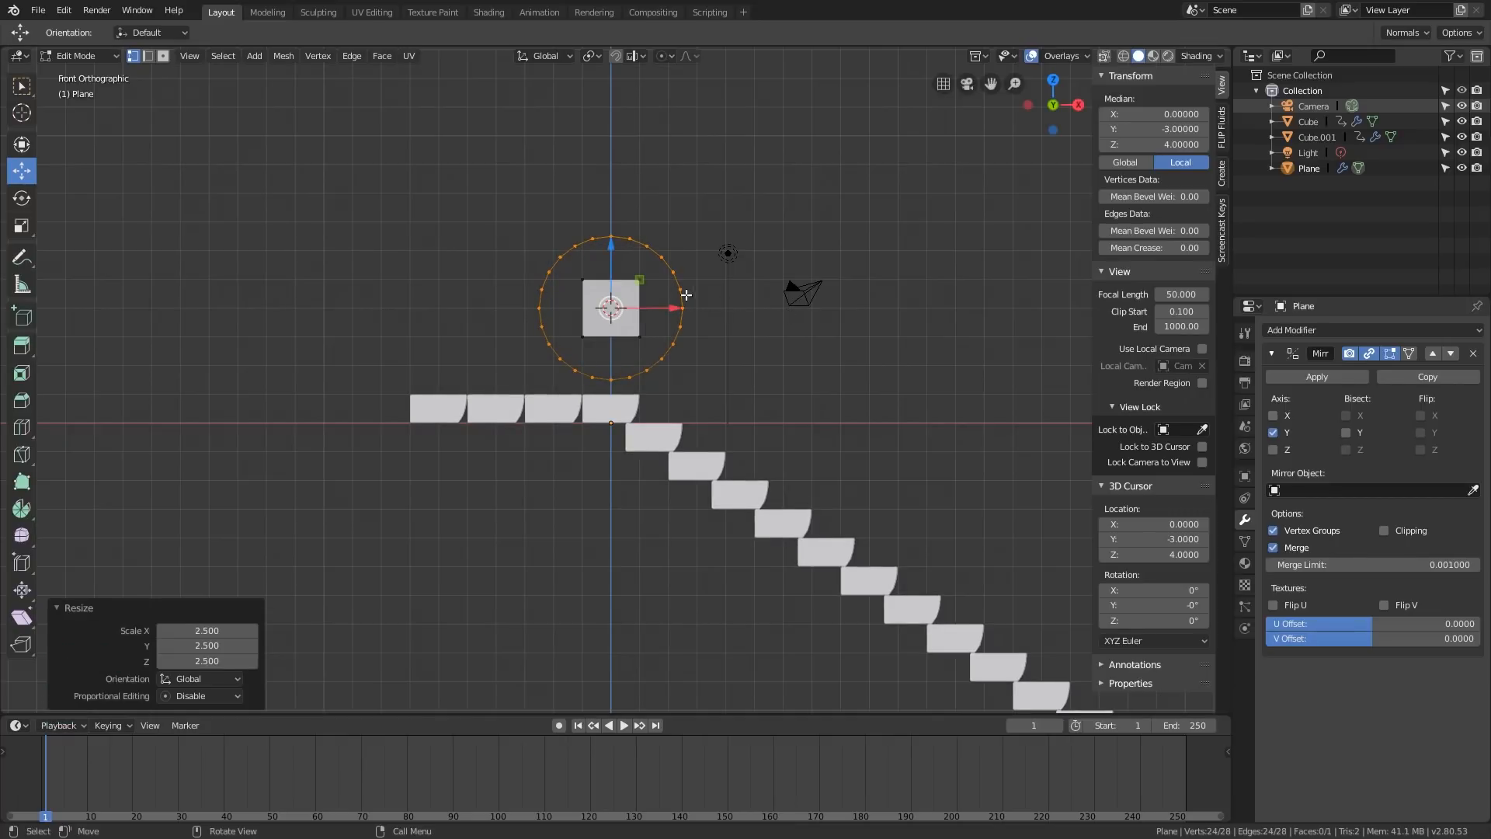
# Move the circle along X so it is centred at X -5 m, over the top landing
pyautogui.keyDown('ctrl'); pyautogui.moveTo(687, 307); pyautogui.dragTo(524, 307); pyautogui.keyUp('ctrl')
pyautogui.rightClick(606, 306)
pyautogui.scroll(-2, 594, 321)
pyautogui.keyDown('shift'); pyautogui.moveTo(594, 321); pyautogui.dragTo(487, 252, button='middle'); pyautogui.keyUp('shift')
pyautogui.scroll(1, 505, 257)
# Duplicate the stair-facing half of the circle and offset the copy 26 m in X and -12 m in Z, over the lower landing
pyautogui.hotkey('alt', 'a')
pyautogui.press('c')
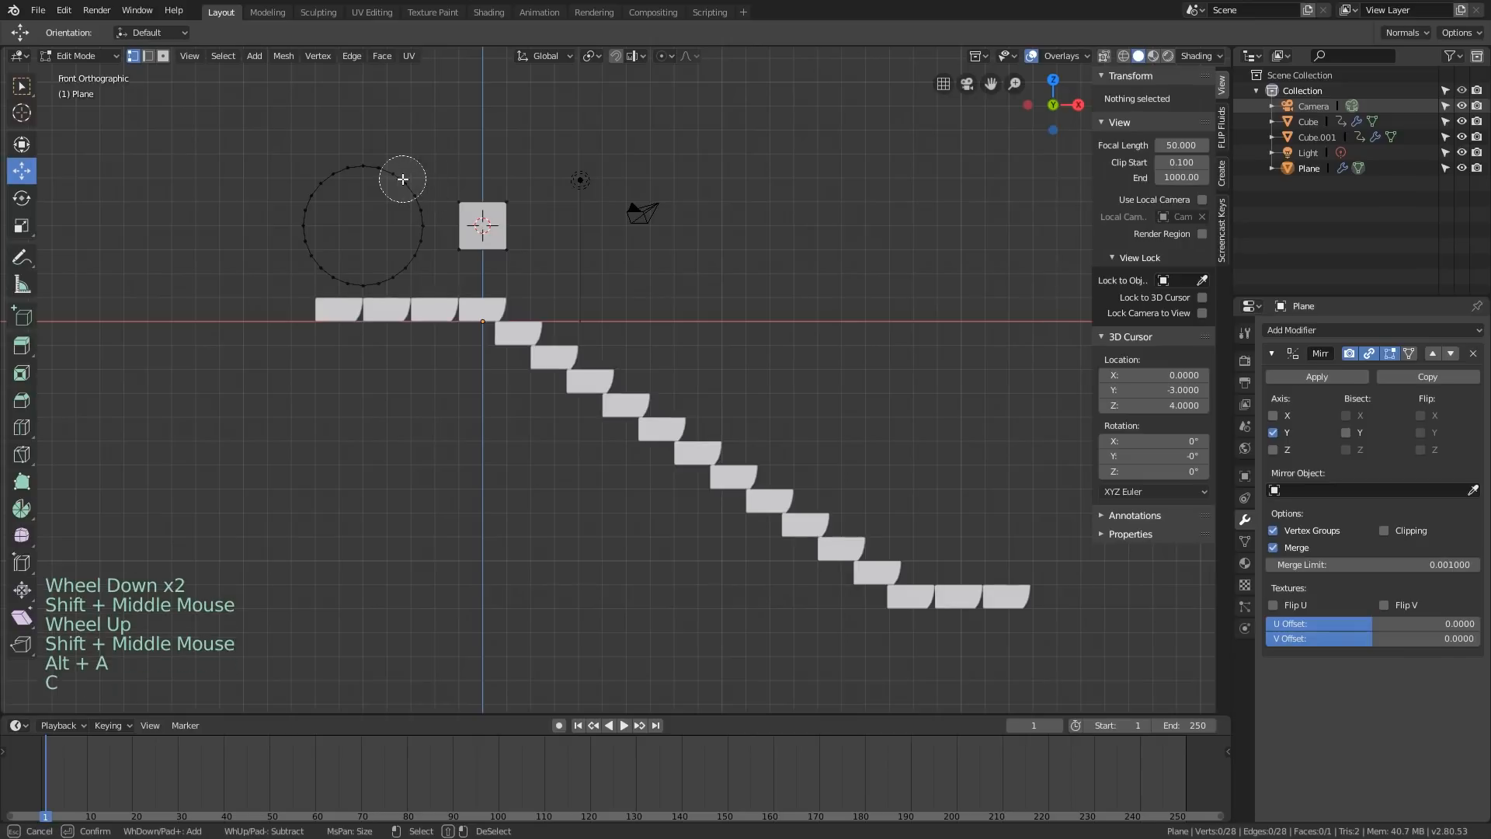
pyautogui.moveTo(381, 168)
pyautogui.mouseDown()
pyautogui.moveTo(405, 194)
pyautogui.moveTo(402, 259)
pyautogui.moveTo(381, 271)
pyautogui.mouseUp()
pyautogui.press('Escape')
pyautogui.keyDown('shift'); pyautogui.moveTo(383, 274); pyautogui.dragTo(287, 199, button='middle'); pyautogui.keyUp('shift')
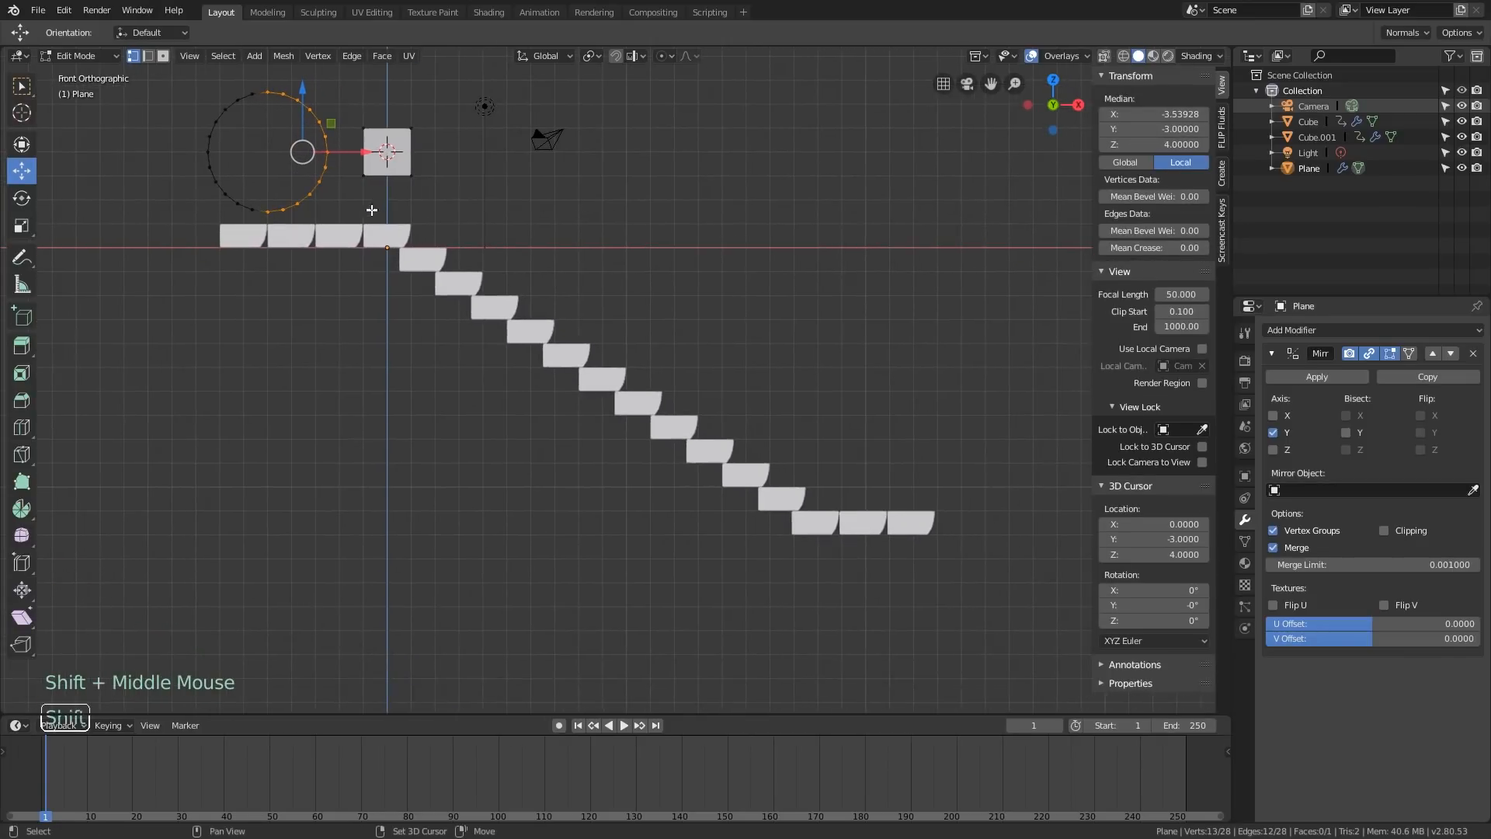
pyautogui.hotkey('shift', 'd')
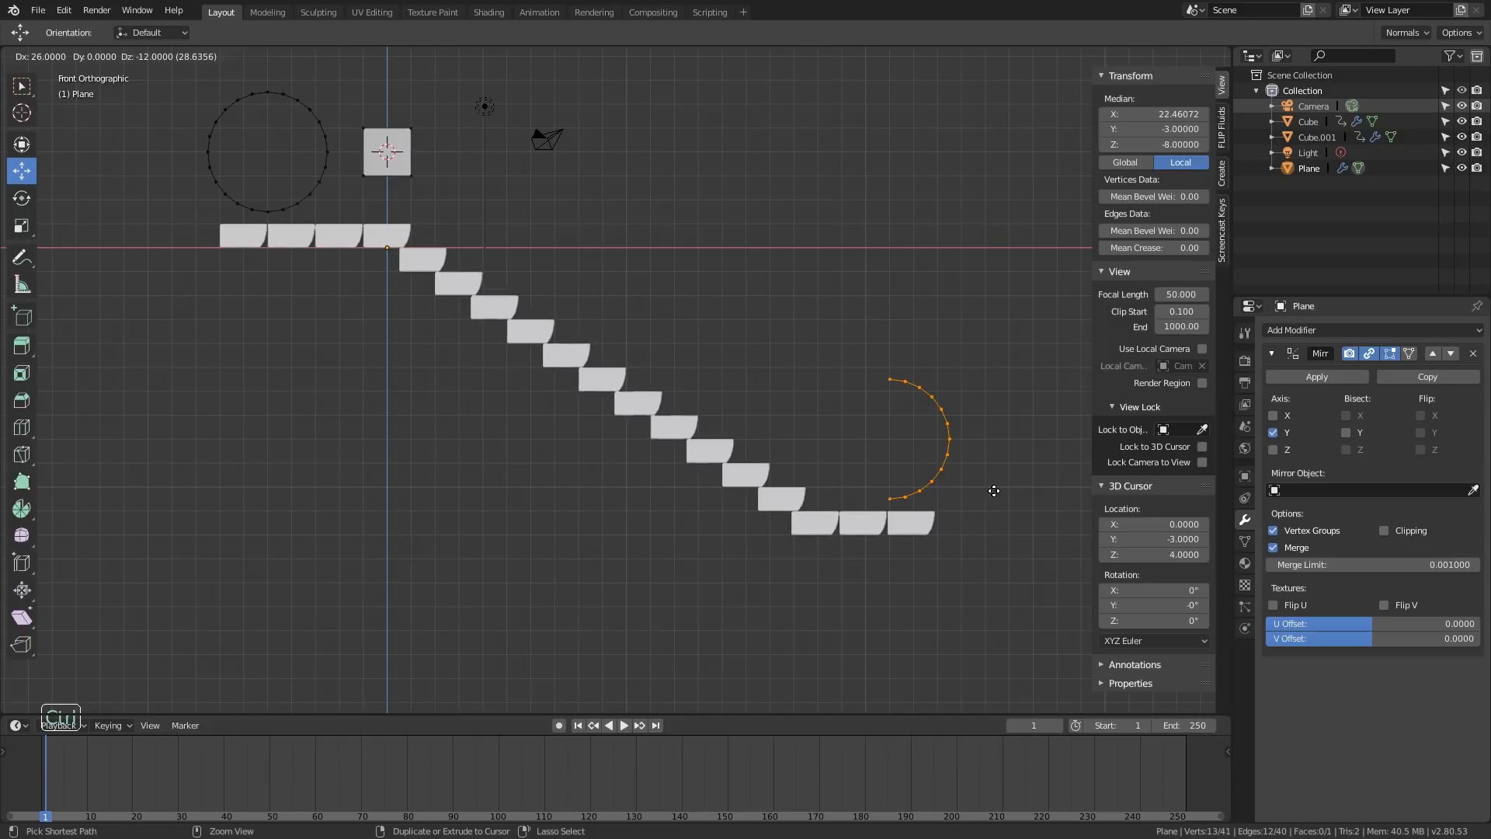
pyautogui.click(1000, 491)
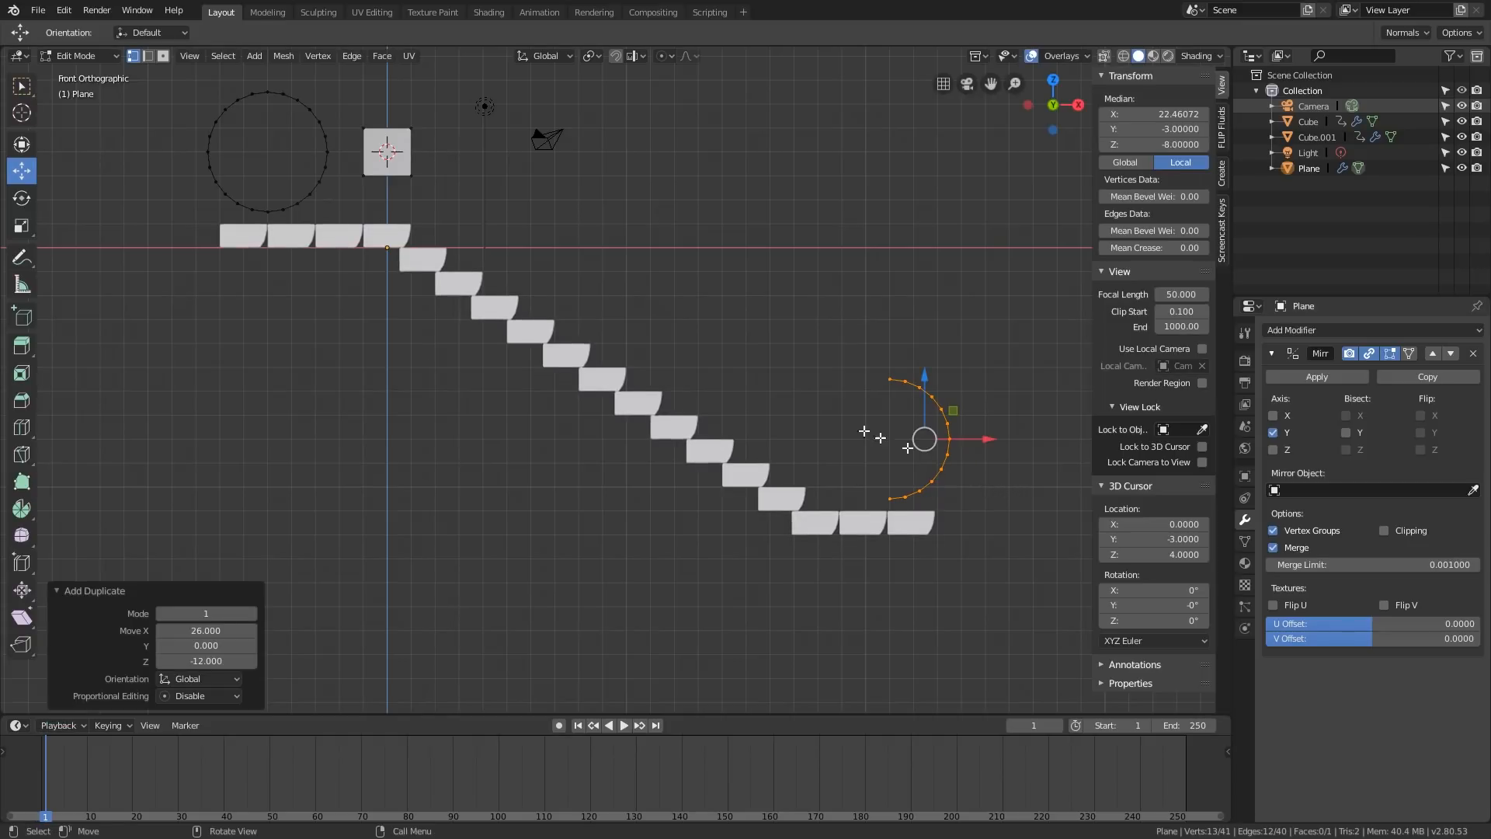
# Delete the vertices of the original circle's stair-facing half, keeping the outer half-circle above the top landing
pyautogui.keyDown('shift'); pyautogui.moveTo(744, 358); pyautogui.dragTo(714, 432, button='middle'); pyautogui.keyUp('shift')
pyautogui.scroll(1, 697, 417)
pyautogui.scroll(-1, 697, 417)
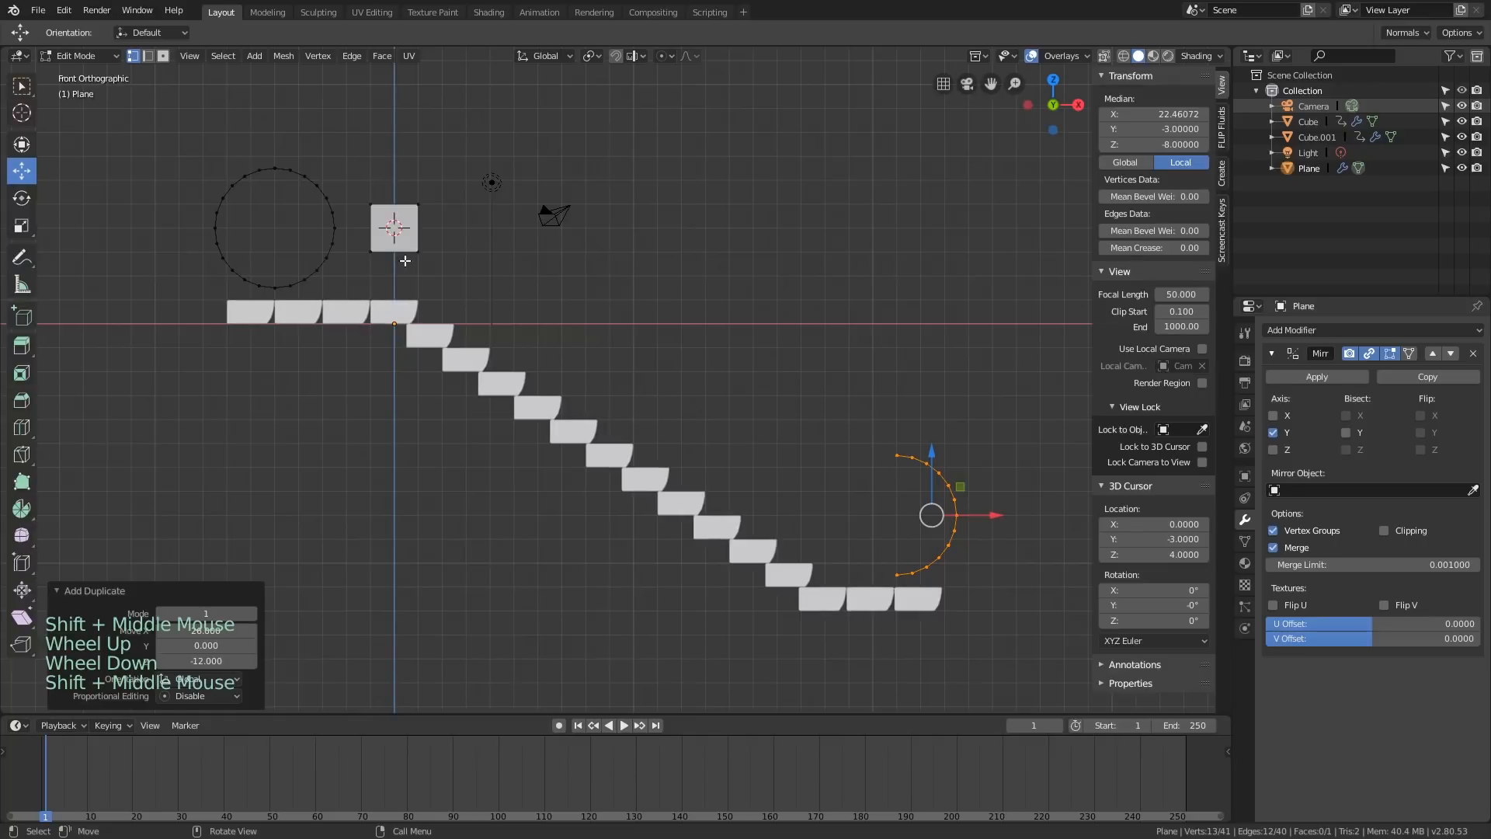
pyautogui.press('c')
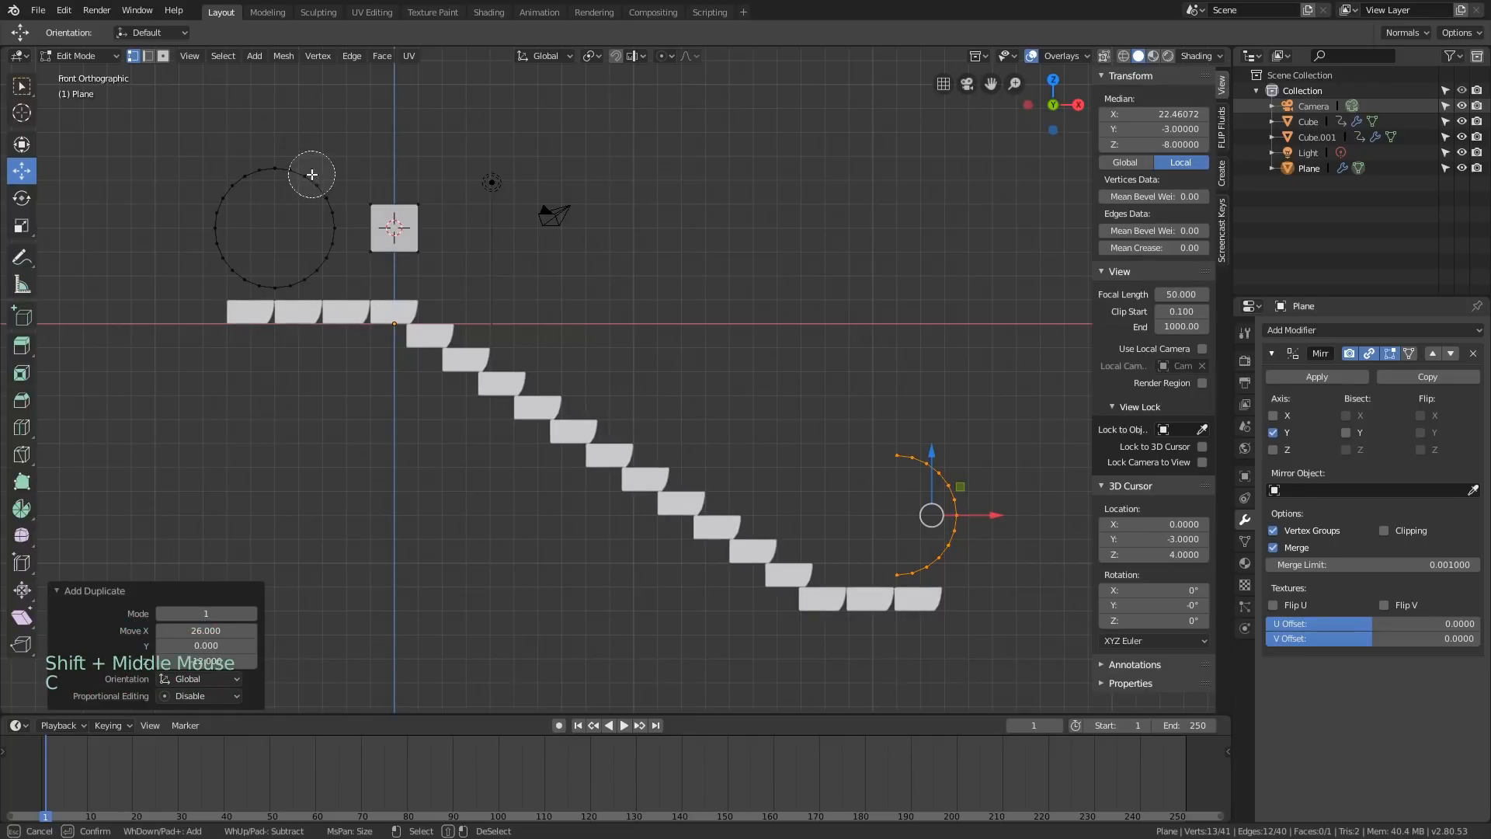
pyautogui.hotkey('alt', 'a')
pyautogui.press('c')
pyautogui.moveTo(301, 175); pyautogui.dragTo(315, 227)
pyautogui.press('x')
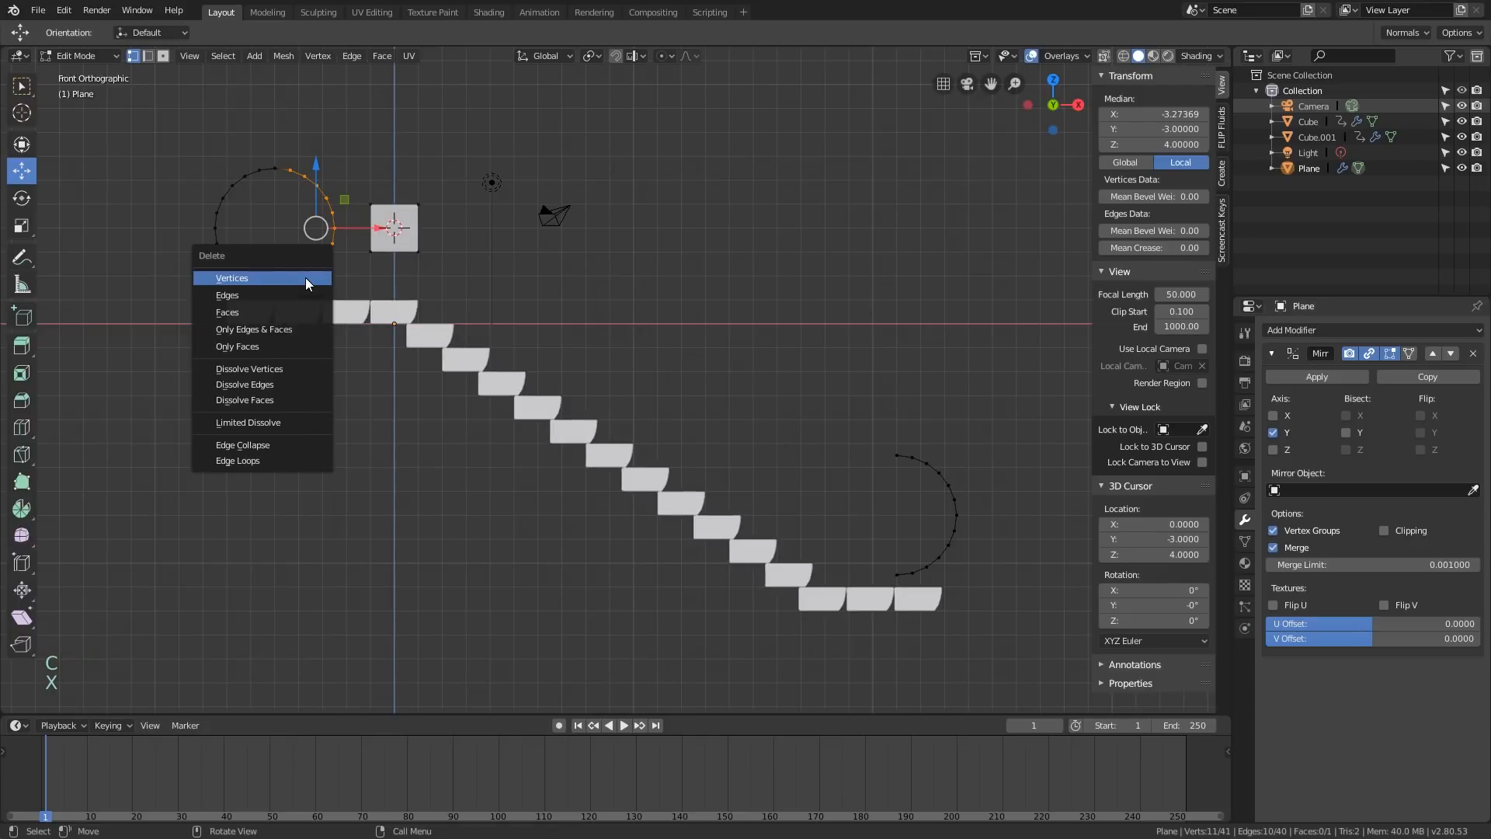
pyautogui.click(305, 277)
# Fill the upper and lower half-circle outlines with faces
pyautogui.press('c')
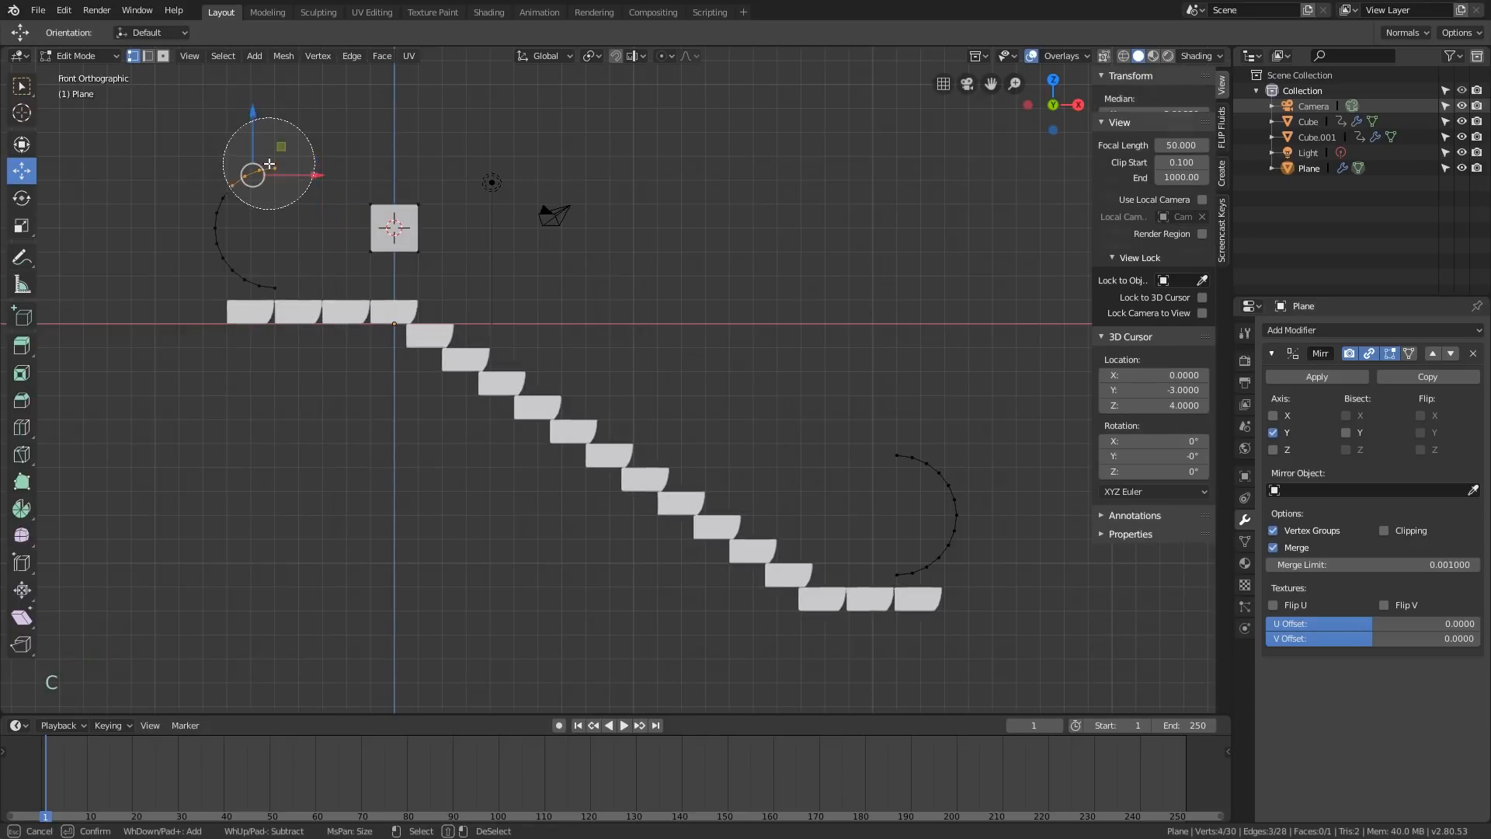
pyautogui.moveTo(266, 166)
pyautogui.mouseDown()
pyautogui.moveTo(266, 300)
pyautogui.moveTo(271, 288)
pyautogui.mouseUp()
pyautogui.press('f')
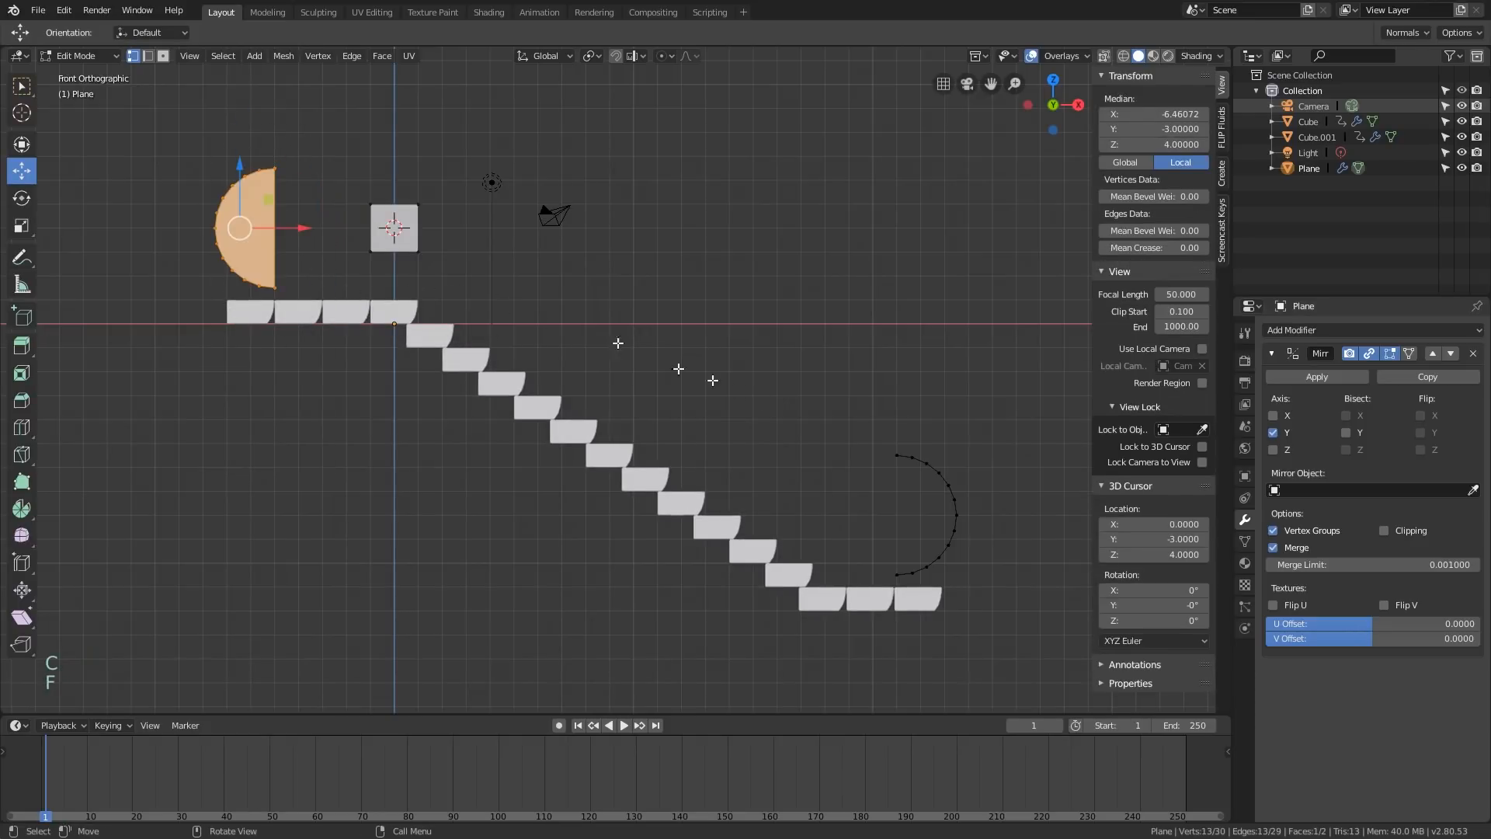
pyautogui.hotkey('alt', 'a')
pyautogui.press('c')
pyautogui.moveTo(901, 458); pyautogui.dragTo(925, 546)
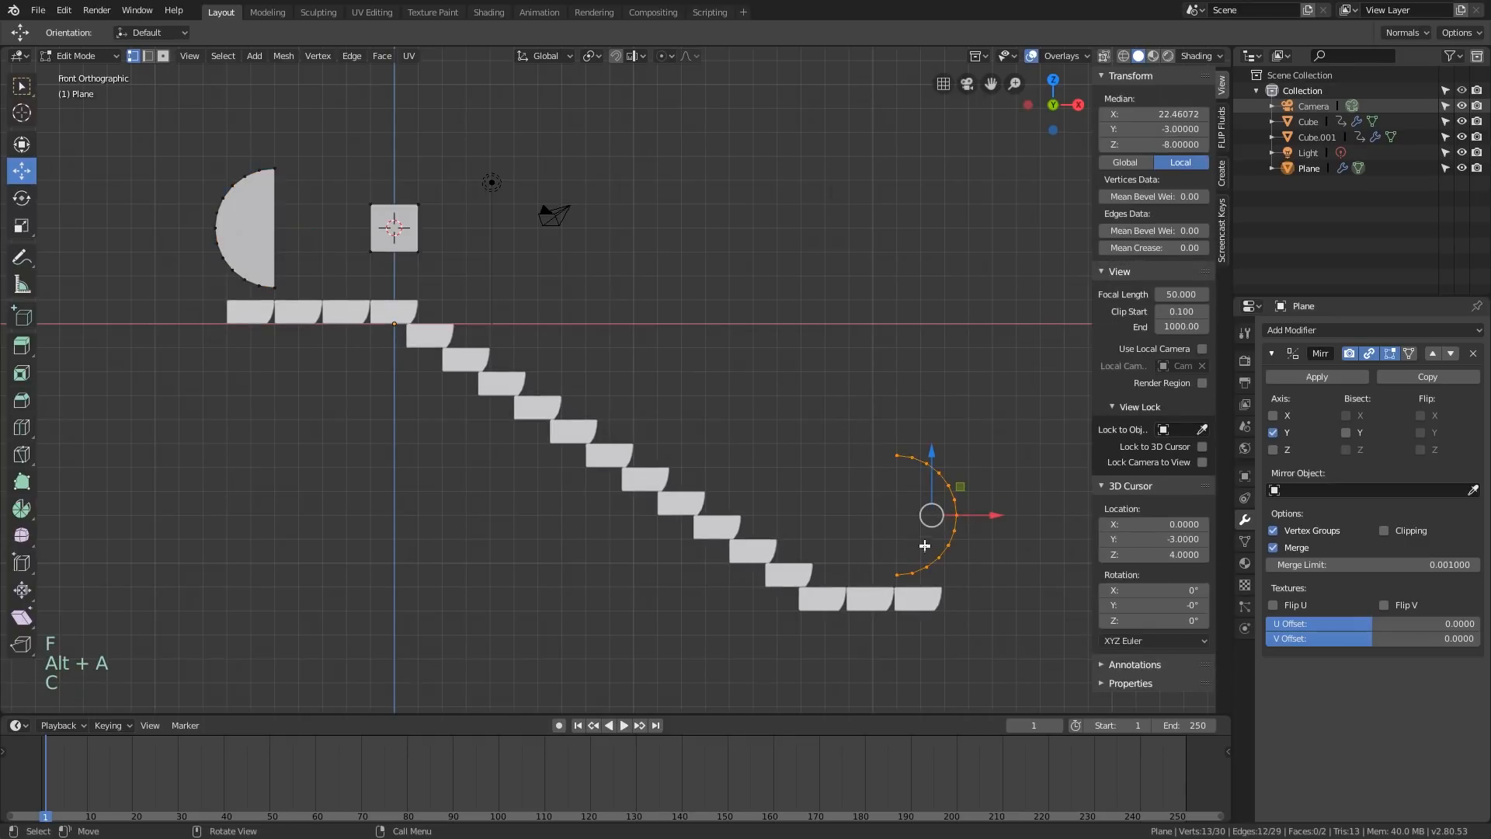
pyautogui.press('f')
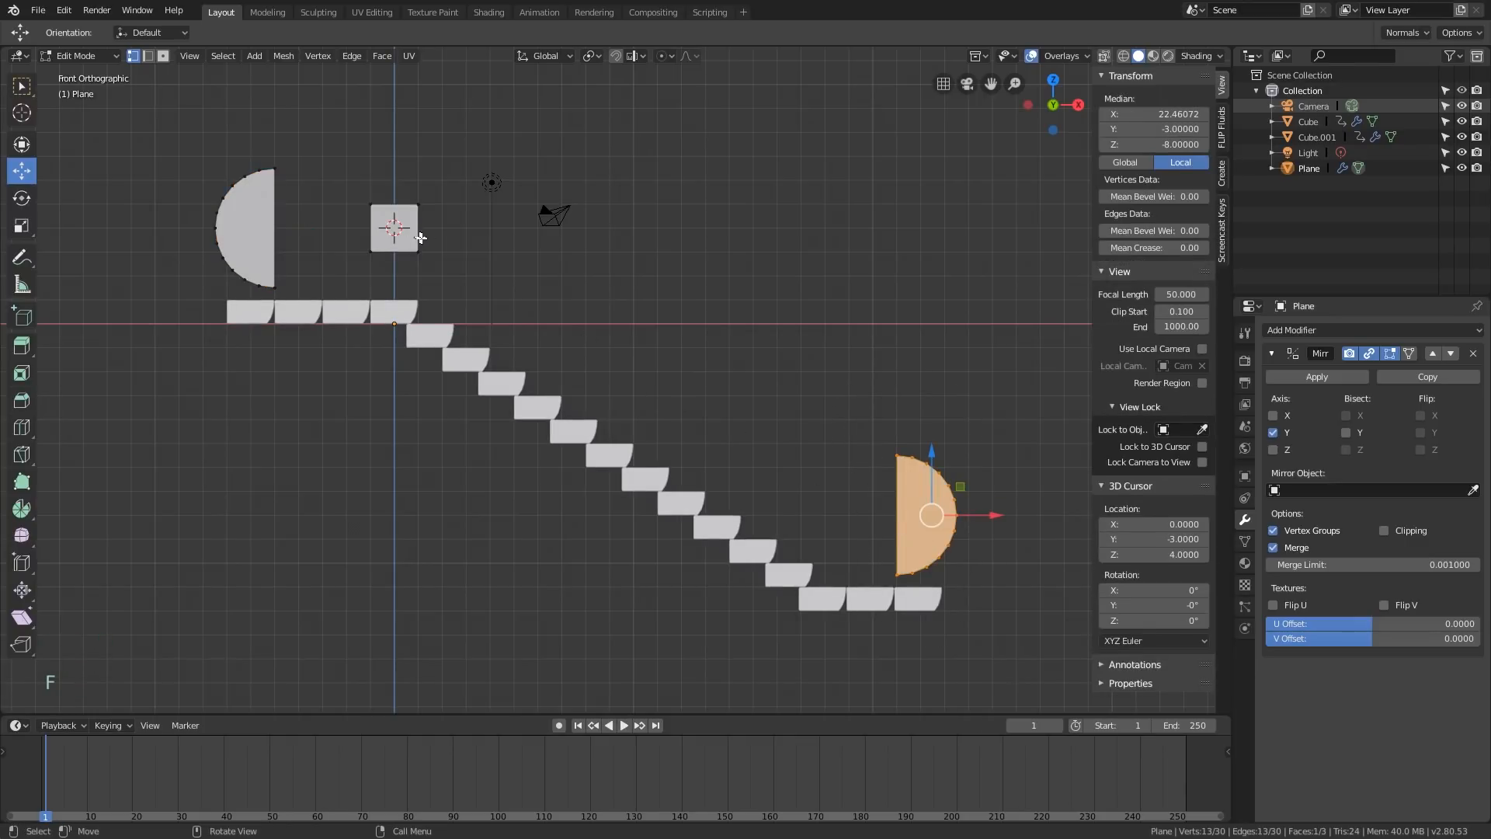
# Delete the vertices of the leftover square plane above the top landing
pyautogui.hotkey('alt', 'a')
pyautogui.press('c')
pyautogui.click(394, 227)
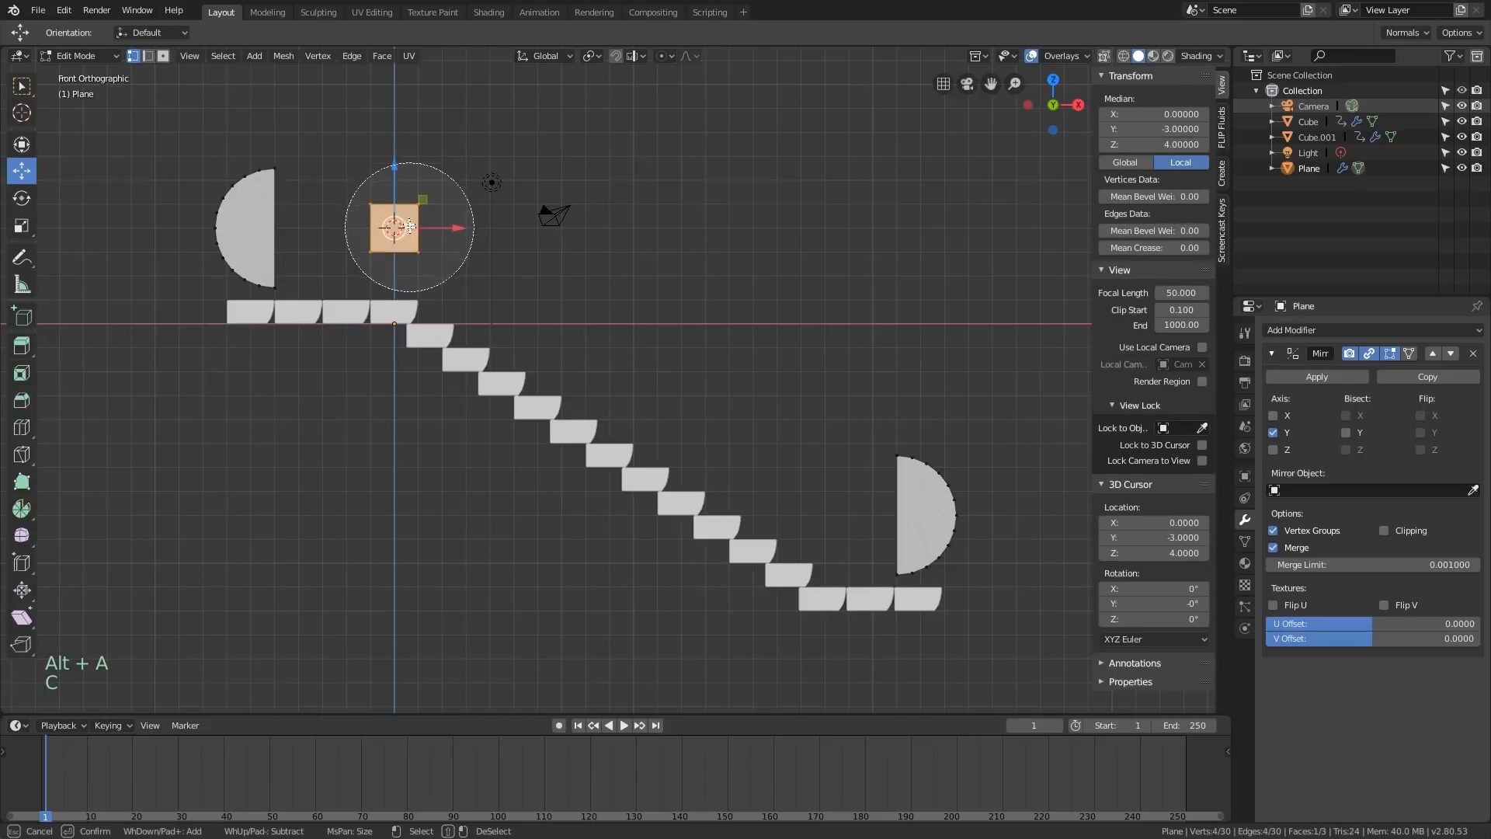
pyautogui.press('x')
pyautogui.click(410, 228)
# Extrude the upper half-circle's straight edge along X until it is flush with the end of the top landing
pyautogui.press('2')
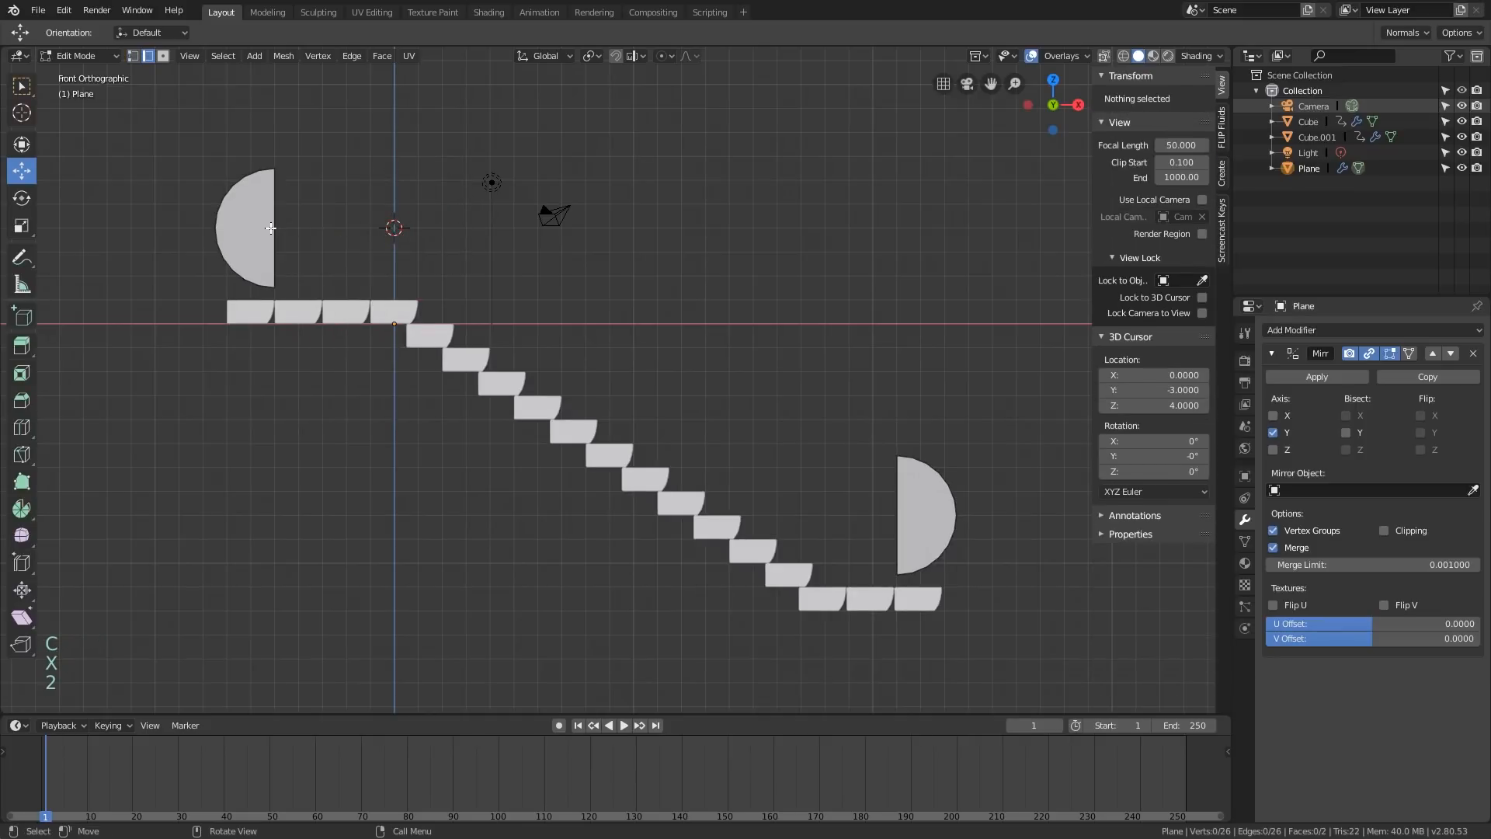
pyautogui.click(271, 228)
pyautogui.keyDown('shift'); pyautogui.moveTo(413, 266); pyautogui.dragTo(371, 266, button='middle'); pyautogui.keyUp('shift')
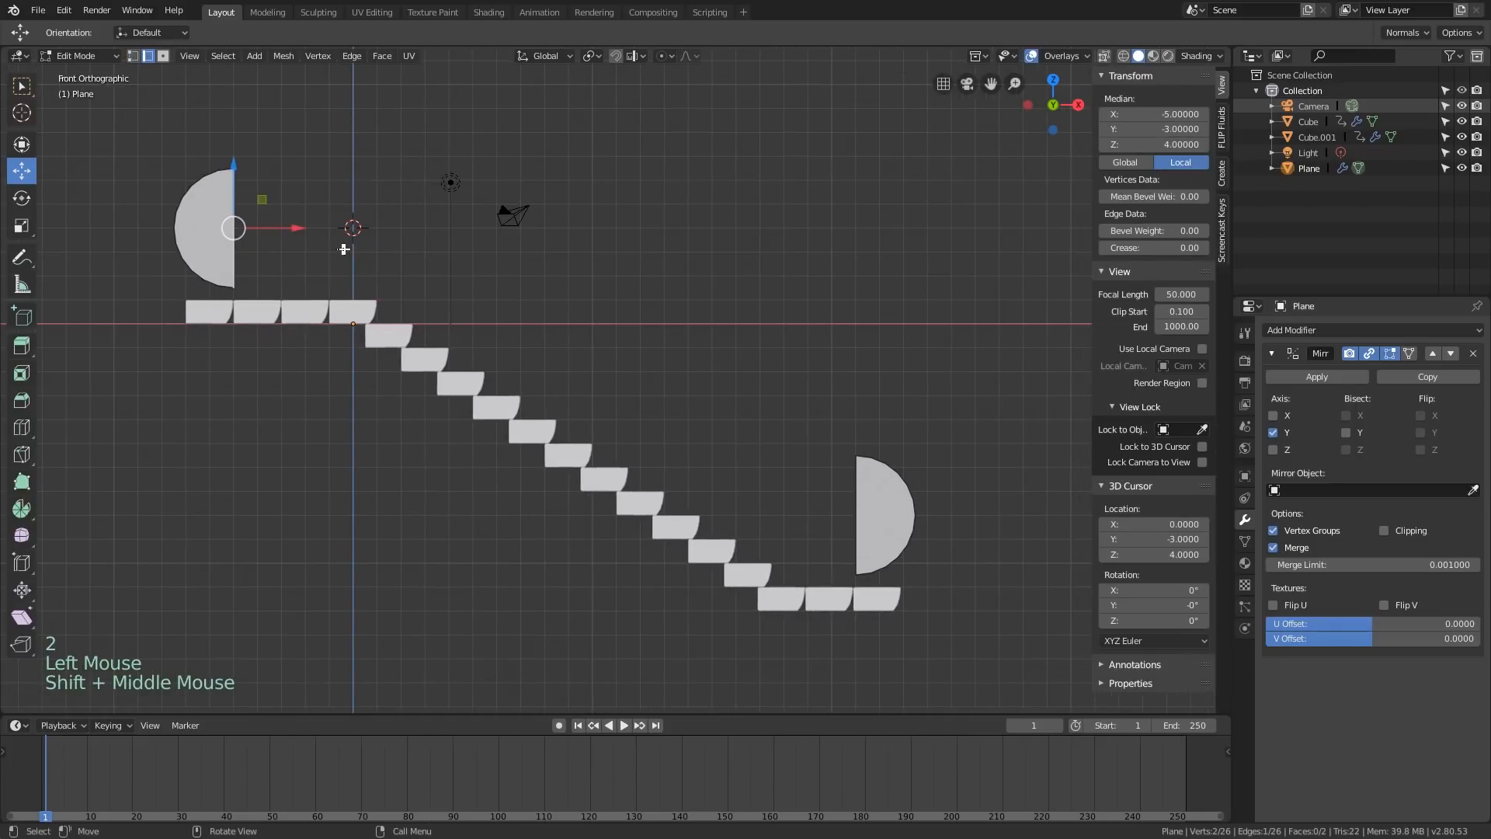
pyautogui.press('e')
pyautogui.moveTo(309, 233); pyautogui.dragTo(443, 242)
# Extrude the lower half-circle's straight edge 2 m along negative X, toward the stairs
pyautogui.click(857, 516)
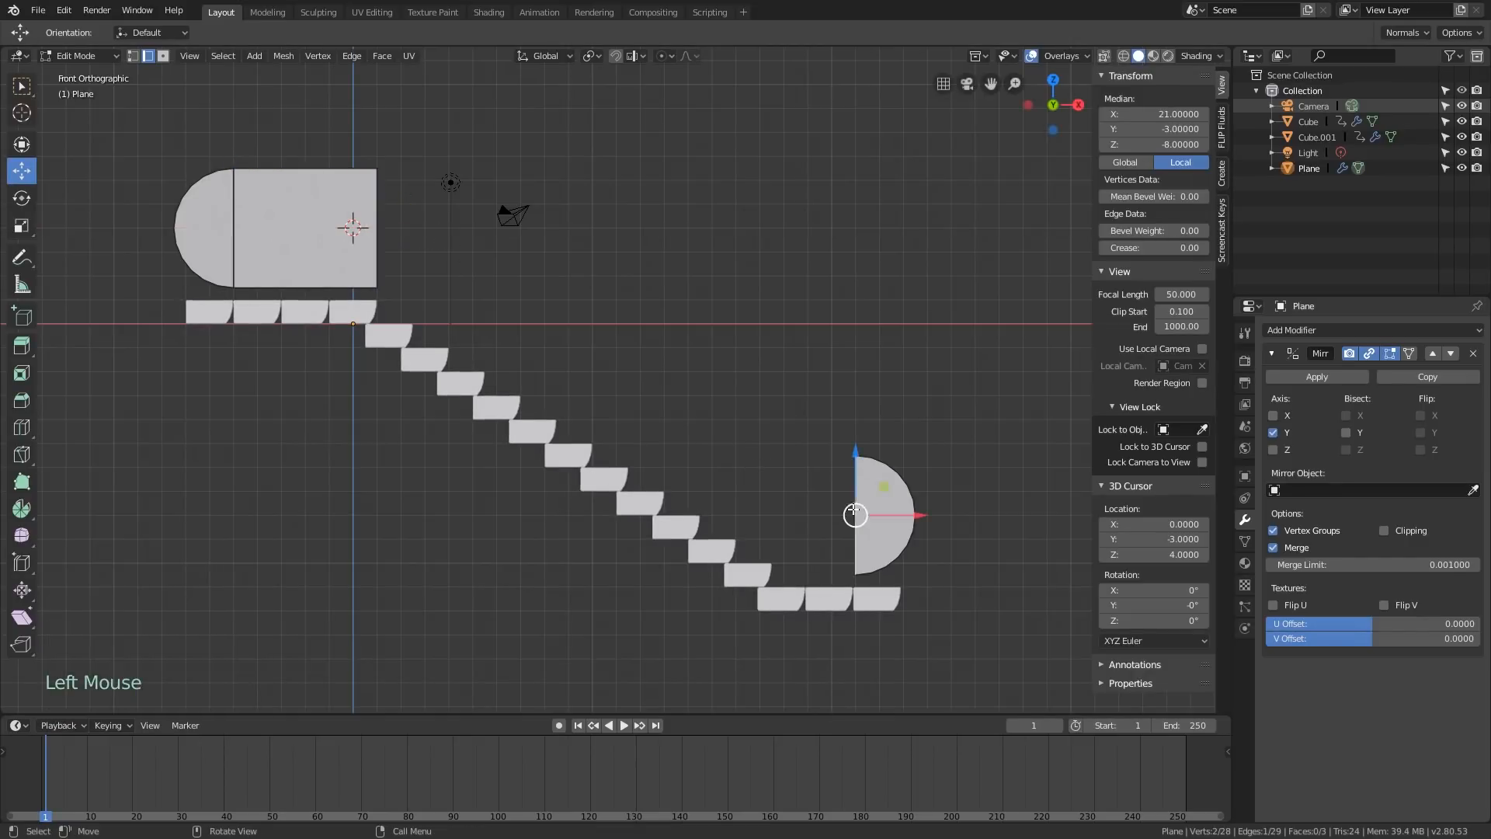
pyautogui.press('e')
pyautogui.moveTo(895, 507); pyautogui.dragTo(847, 511)
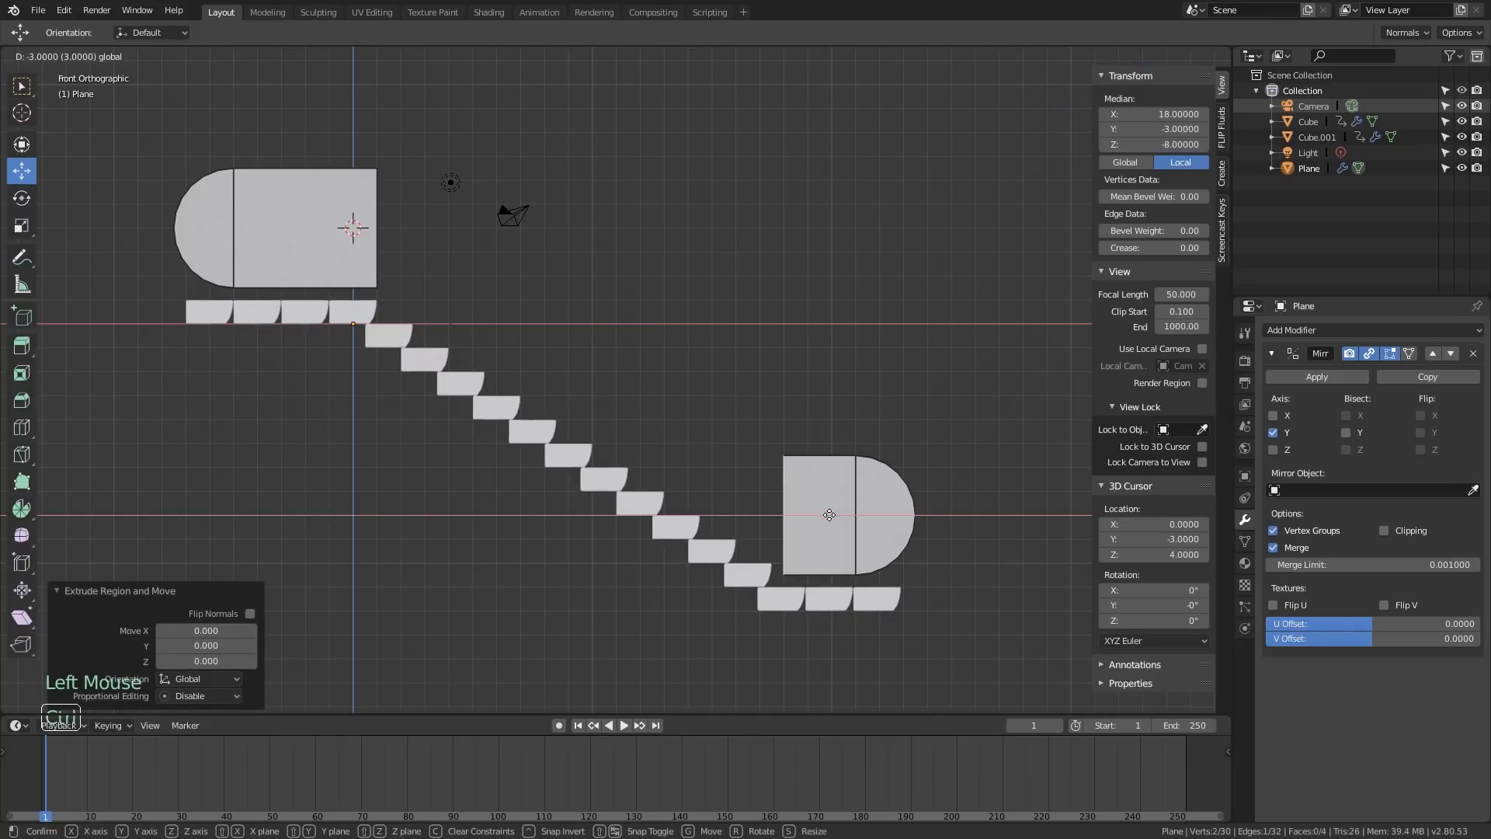
pyautogui.keyDown('ctrl'); pyautogui.moveTo(830, 514); pyautogui.dragTo(836, 512); pyautogui.keyUp('ctrl')
pyautogui.click(856, 508)
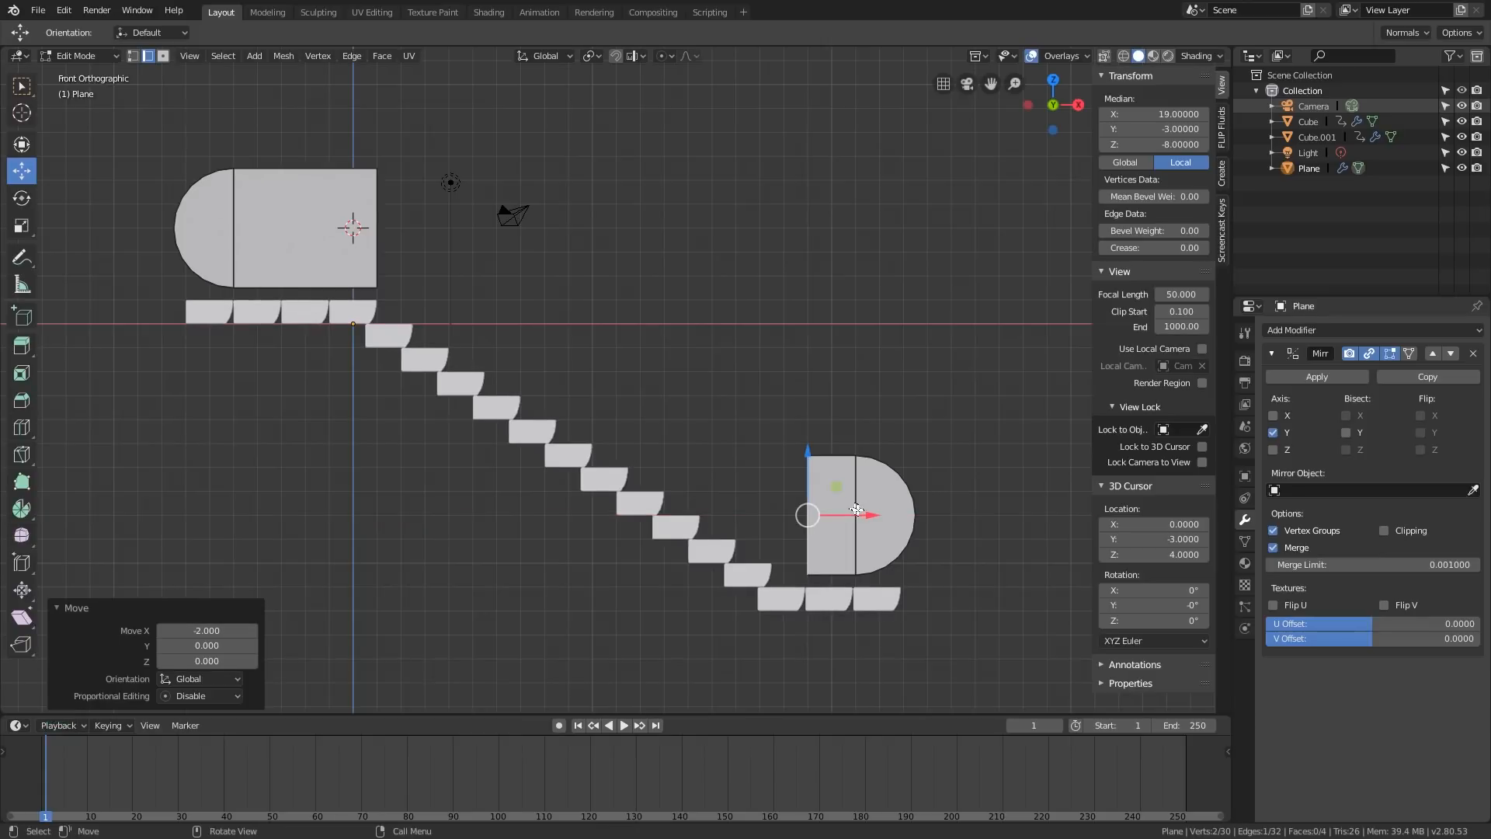
# Select both faces of the lower rounded end and move them 1 m along X
pyautogui.press('3')
pyautogui.click(888, 546)
pyautogui.keyDown('shift'); pyautogui.click(831, 535); pyautogui.keyUp('shift')
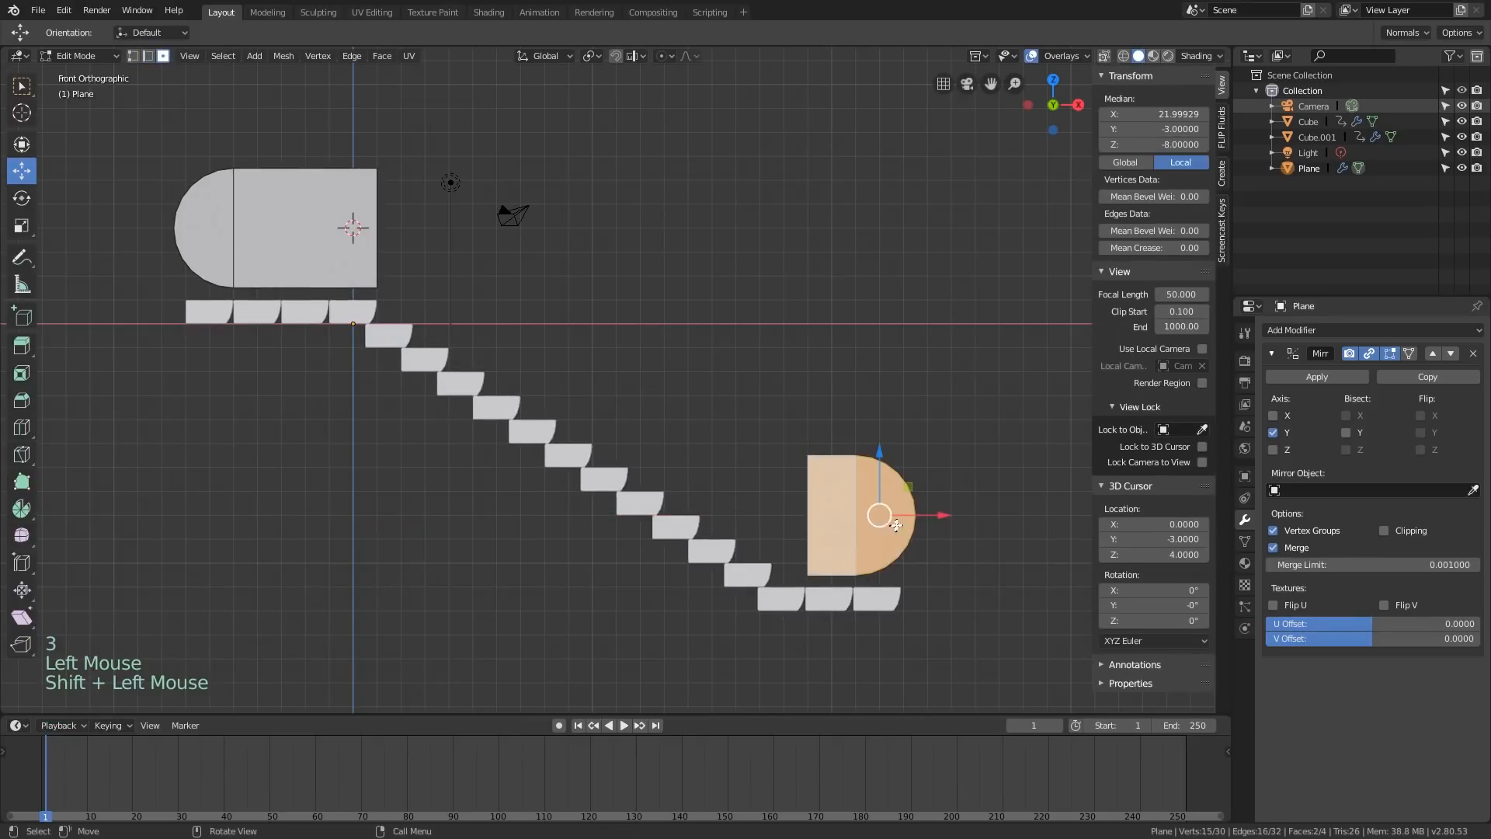
pyautogui.click(922, 518)
pyautogui.moveTo(923, 518); pyautogui.dragTo(941, 519)
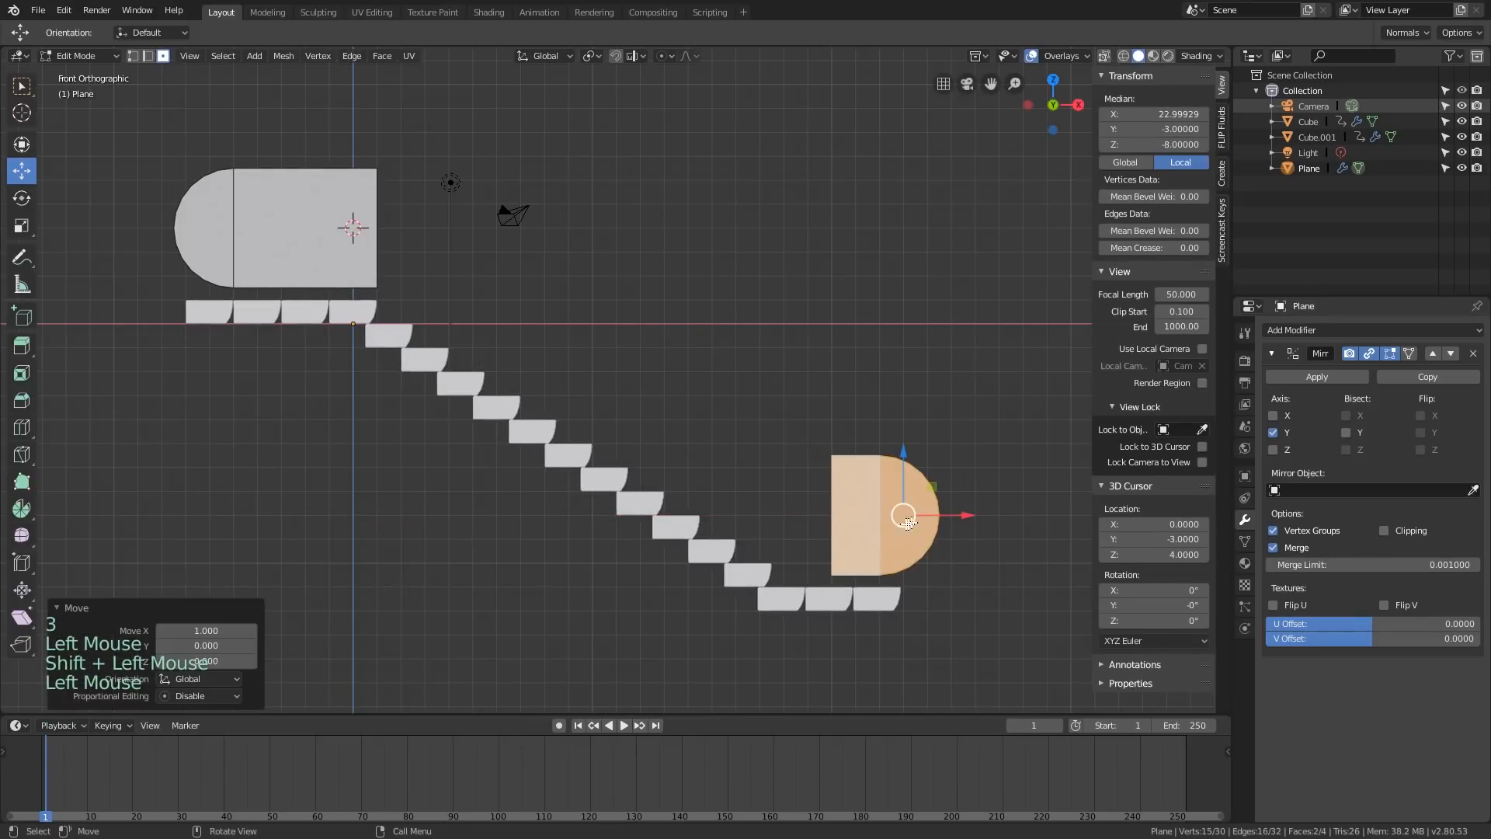
# Fill a face between the lower end section's inner edge and the upper end section's inner edge, forming the sloped side panel
pyautogui.press('2')
pyautogui.click(833, 529)
pyautogui.keyDown('shift'); pyautogui.click(378, 243); pyautogui.keyUp('shift')
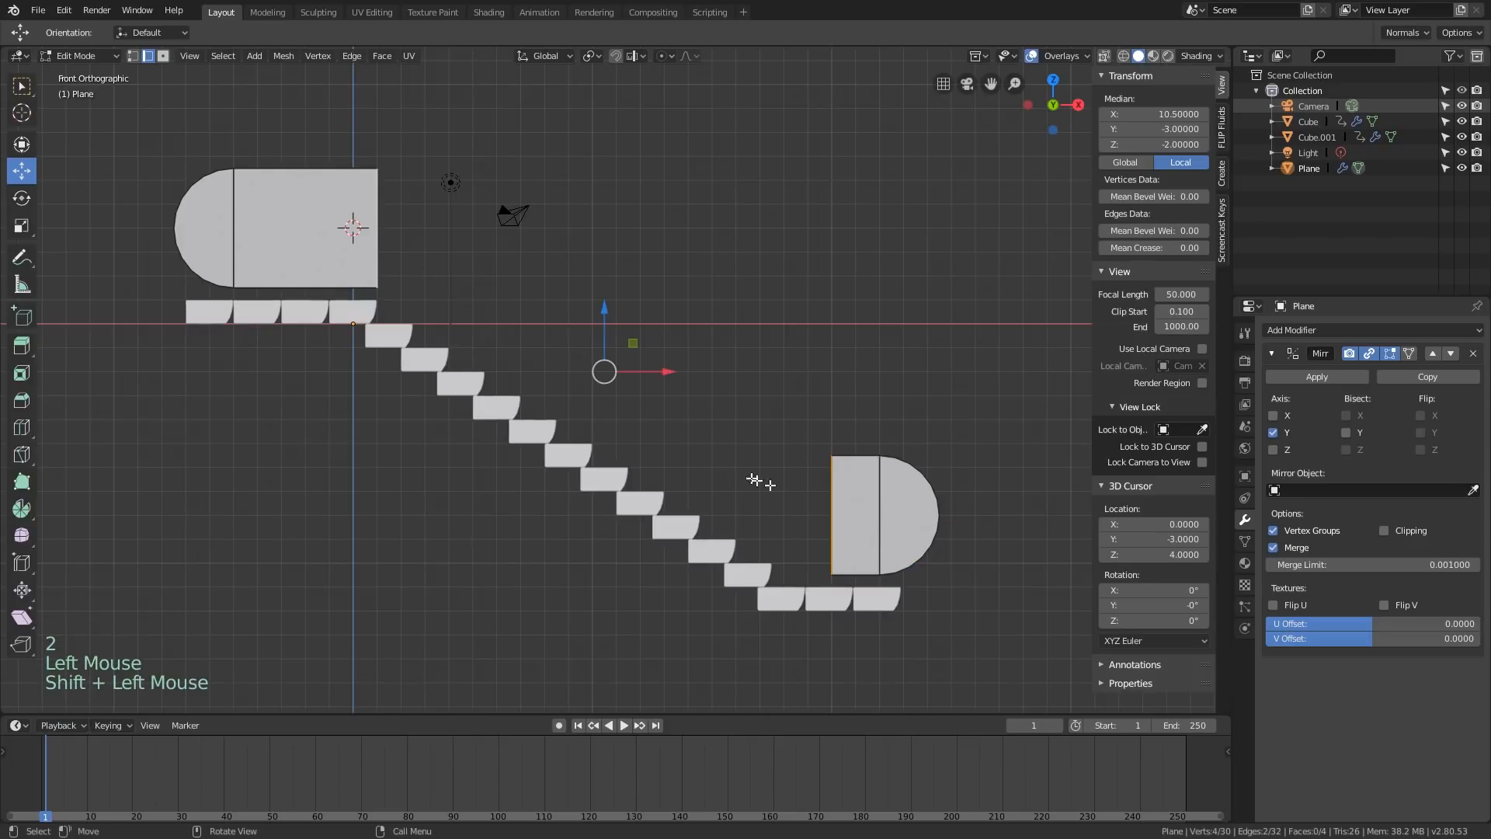
pyautogui.press('f')
pyautogui.scroll(-1, 766, 445)
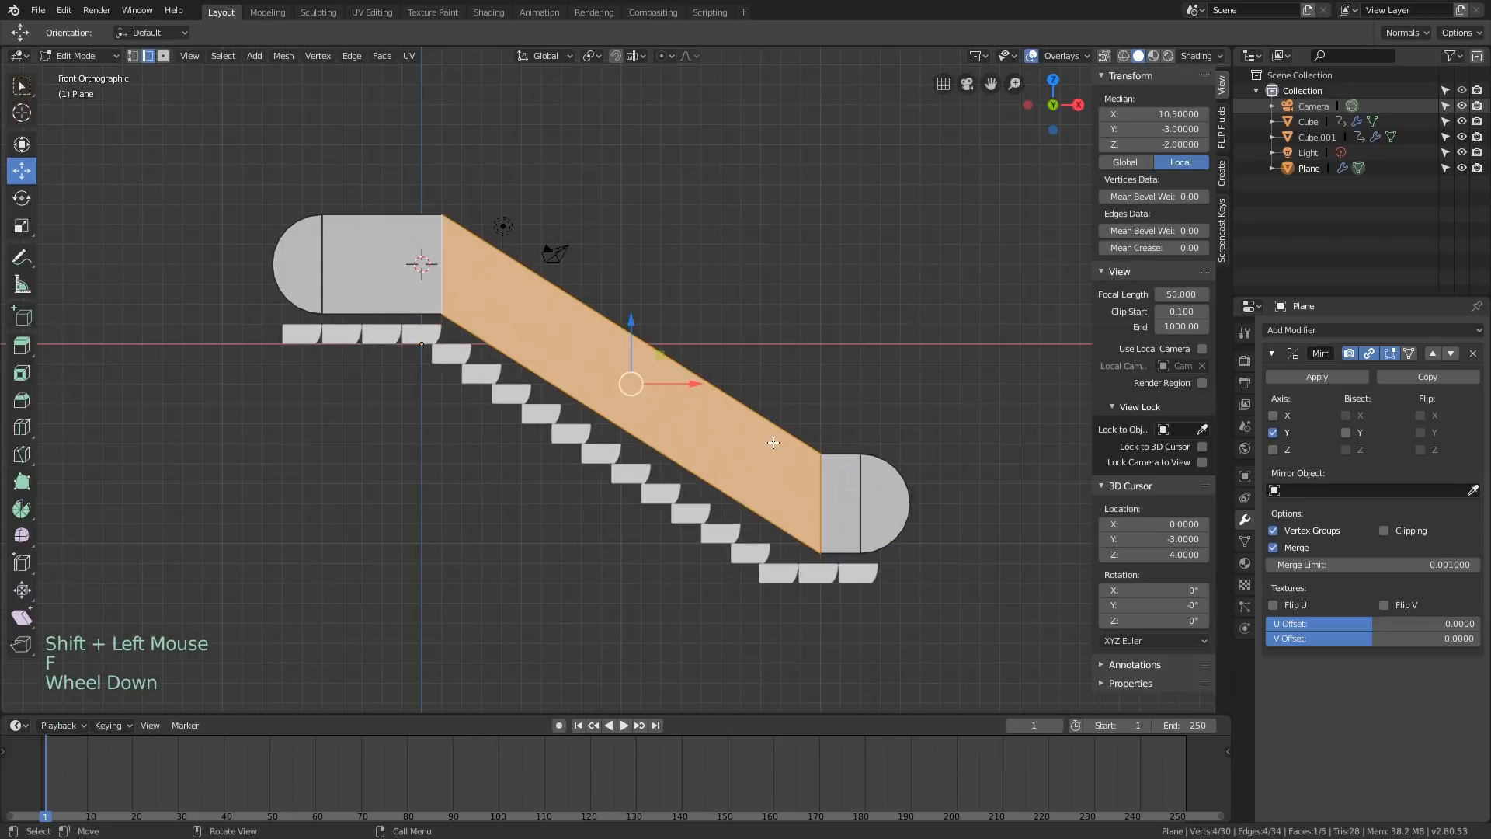
pyautogui.hotkey('alt', 'z')
pyautogui.moveTo(775, 426); pyautogui.dragTo(705, 465, button='middle')
pyautogui.hotkey('alt', 'z')
pyautogui.scroll(-1, 773, 435)
pyautogui.press('KP_1')
pyautogui.hotkey('alt', 'z')
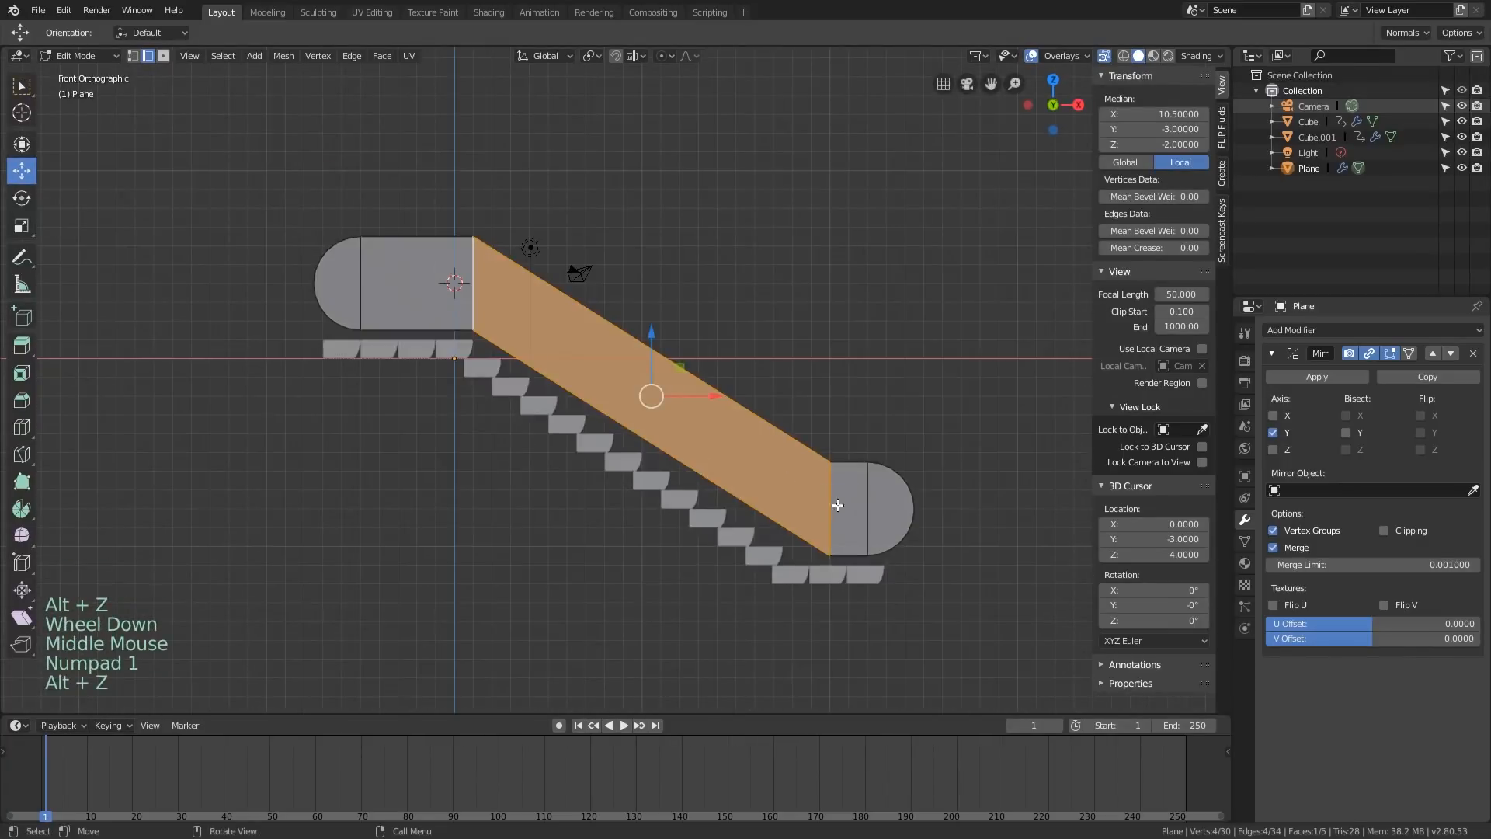
pyautogui.click(874, 507)
pyautogui.press('3')
pyautogui.click(857, 507)
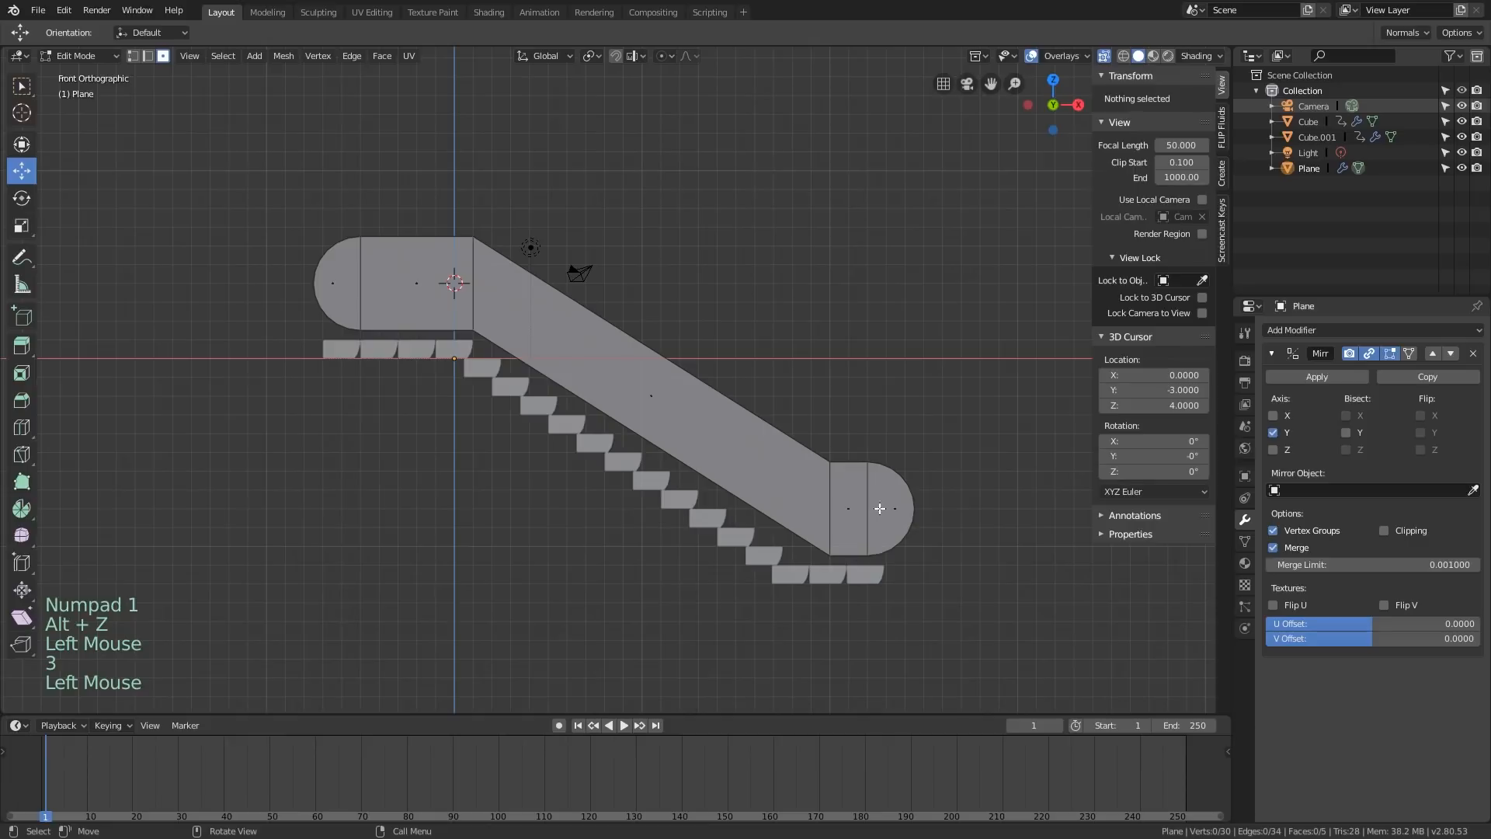
pyautogui.click(859, 510)
pyautogui.scroll(3, 898, 528)
pyautogui.keyDown('shift'); pyautogui.click(885, 496); pyautogui.keyUp('shift')
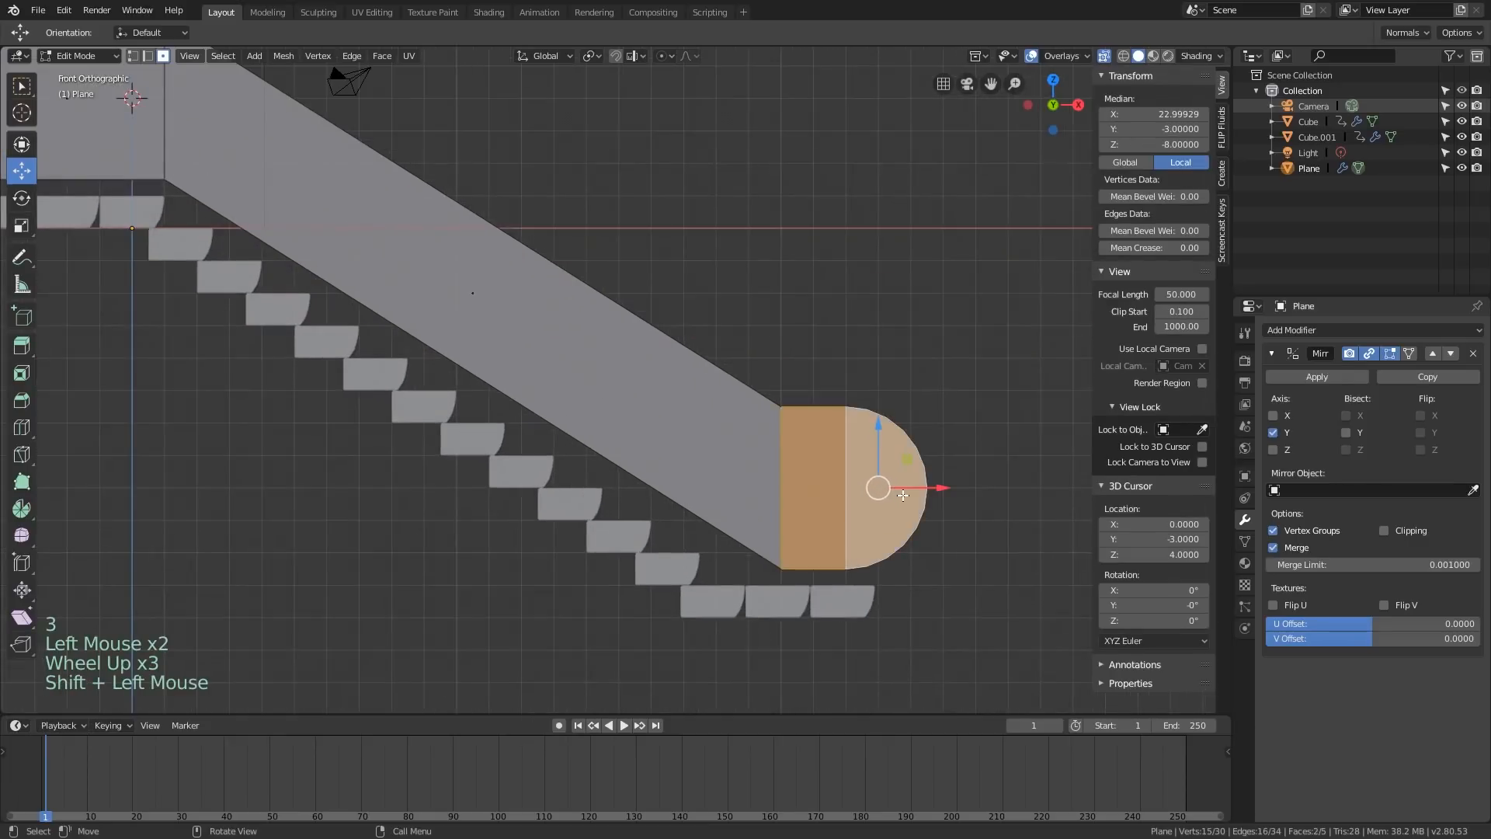
pyautogui.scroll(-1, 925, 493)
pyautogui.moveTo(928, 492); pyautogui.dragTo(960, 494)
pyautogui.rightClick(960, 493)
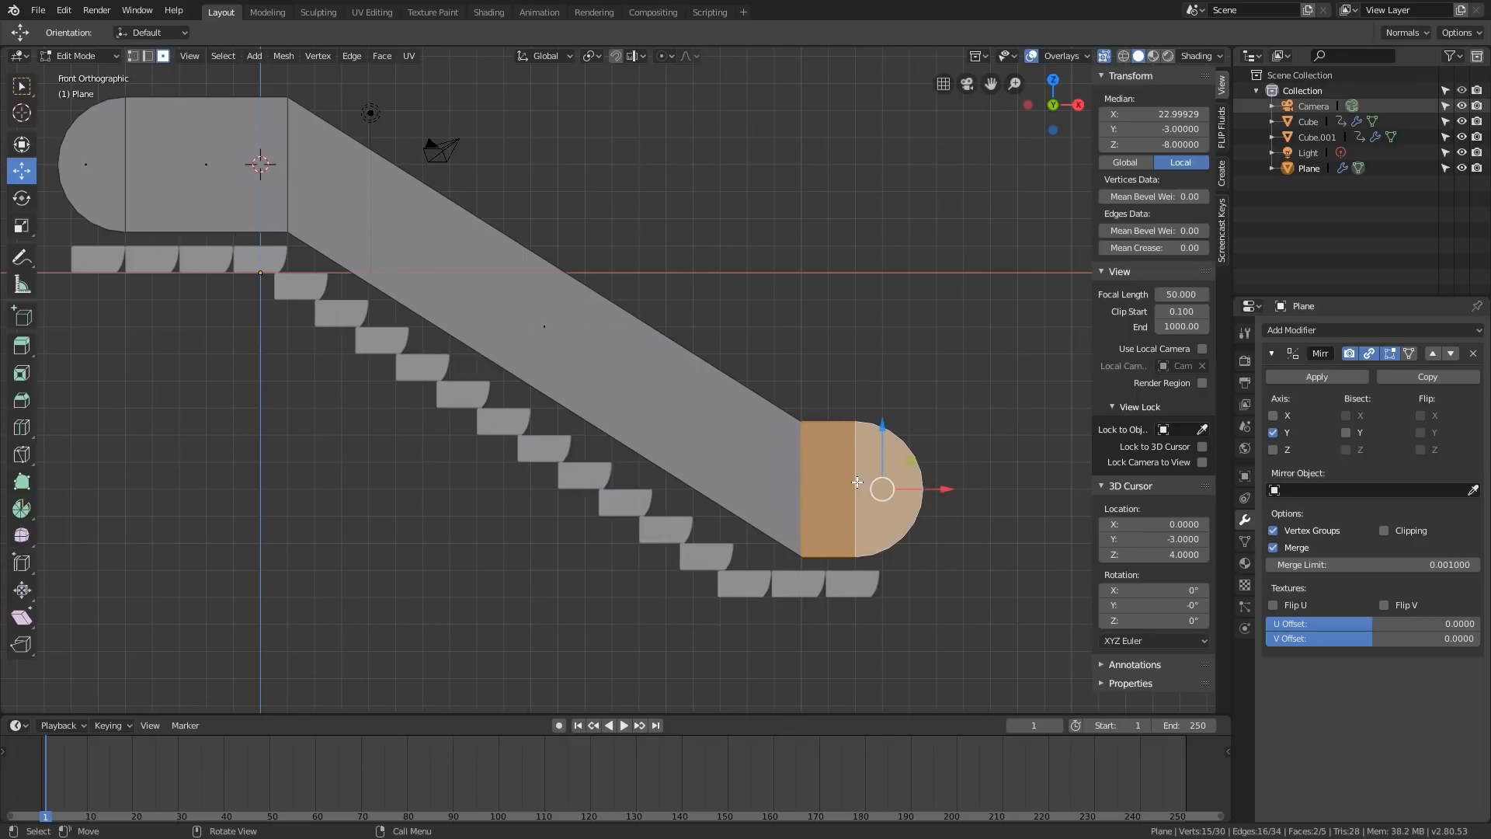
# Move only the half-circle face of the lower rounded end 2 m along X
pyautogui.click(910, 460)
pyautogui.hotkey('alt', 'a')
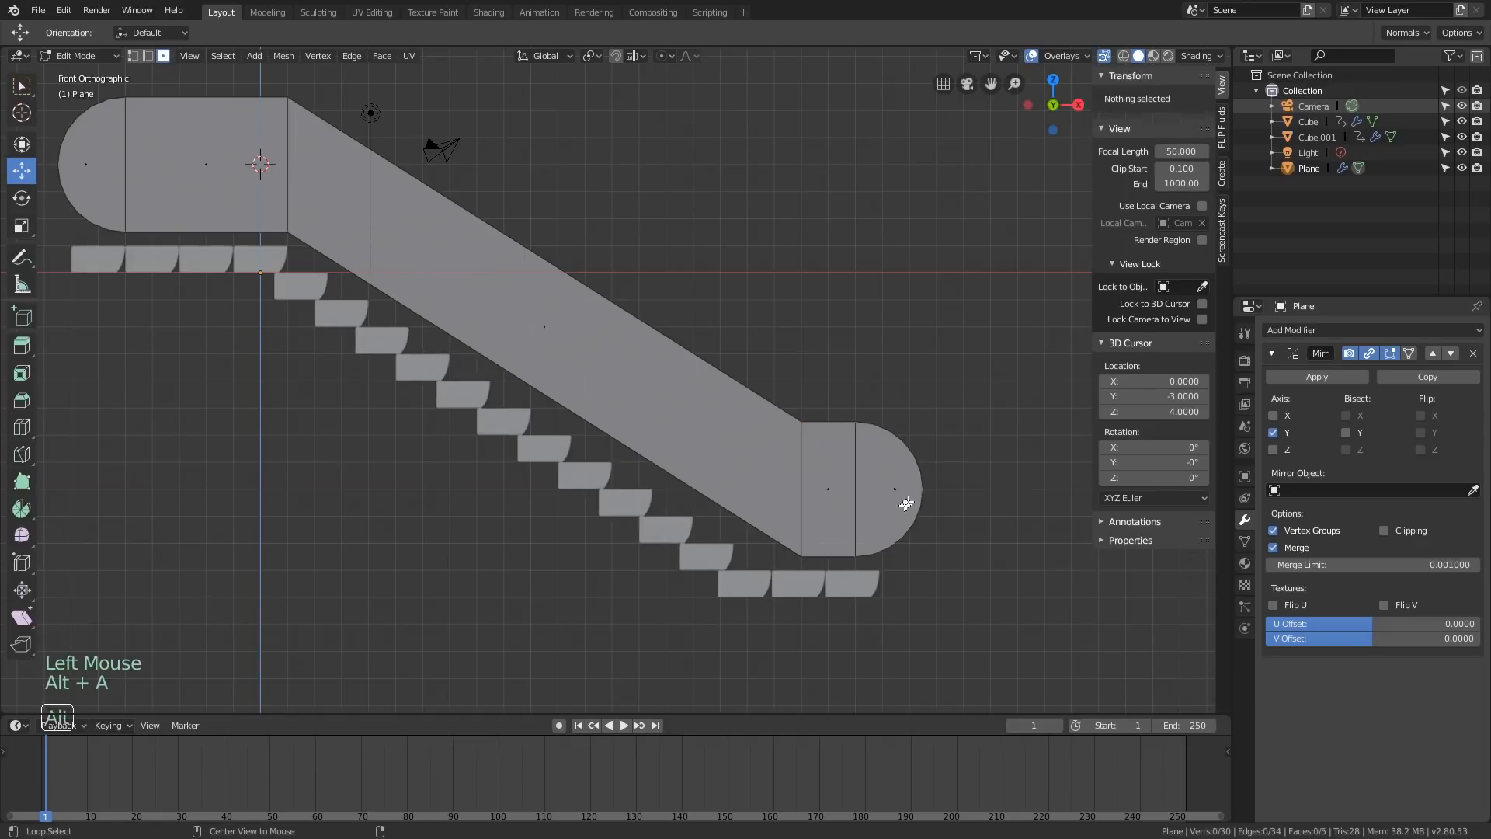
pyautogui.click(905, 488)
pyautogui.moveTo(949, 488); pyautogui.dragTo(976, 484)
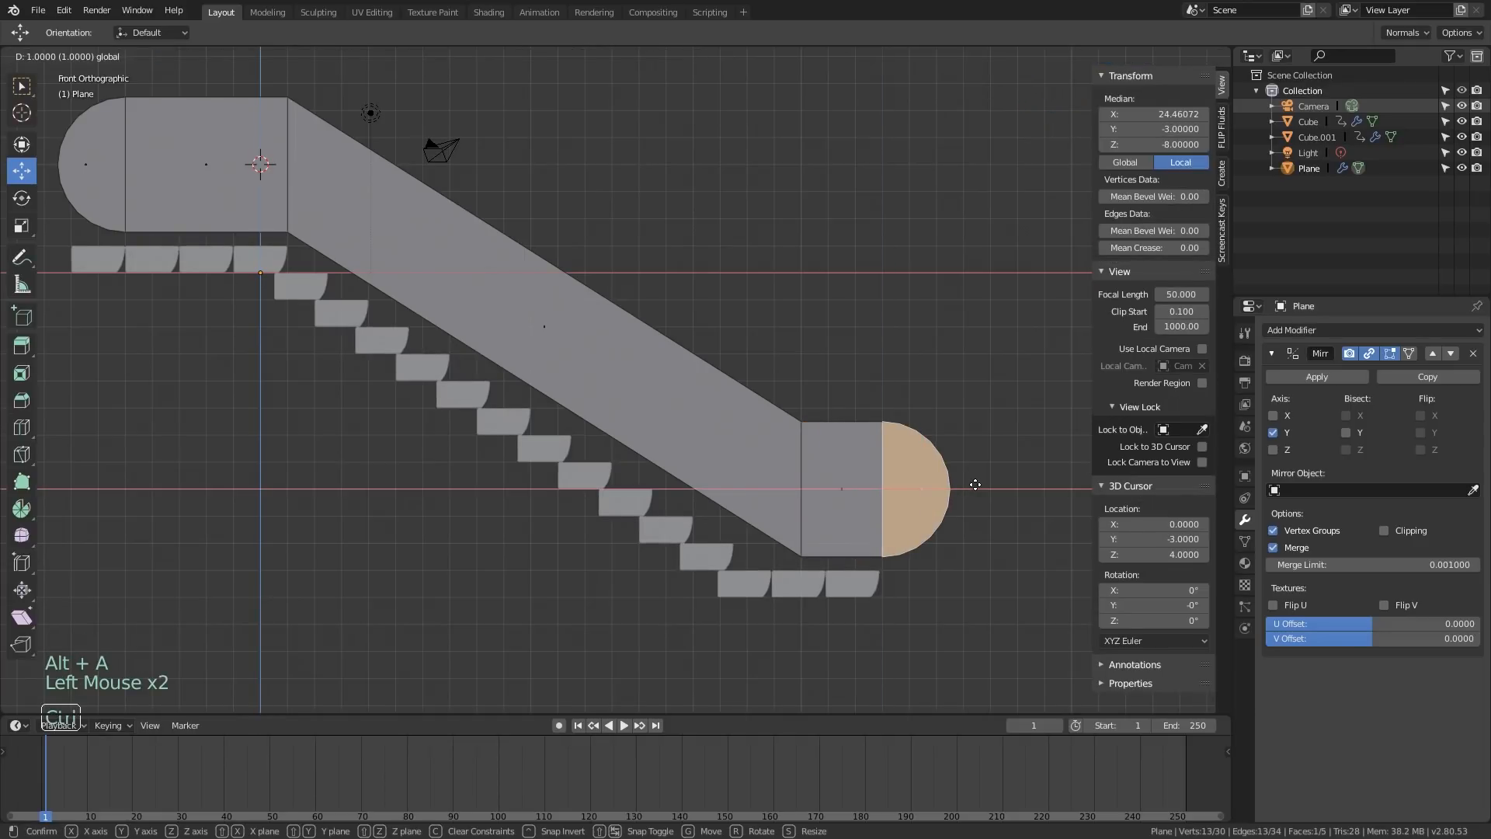
pyautogui.click(995, 484)
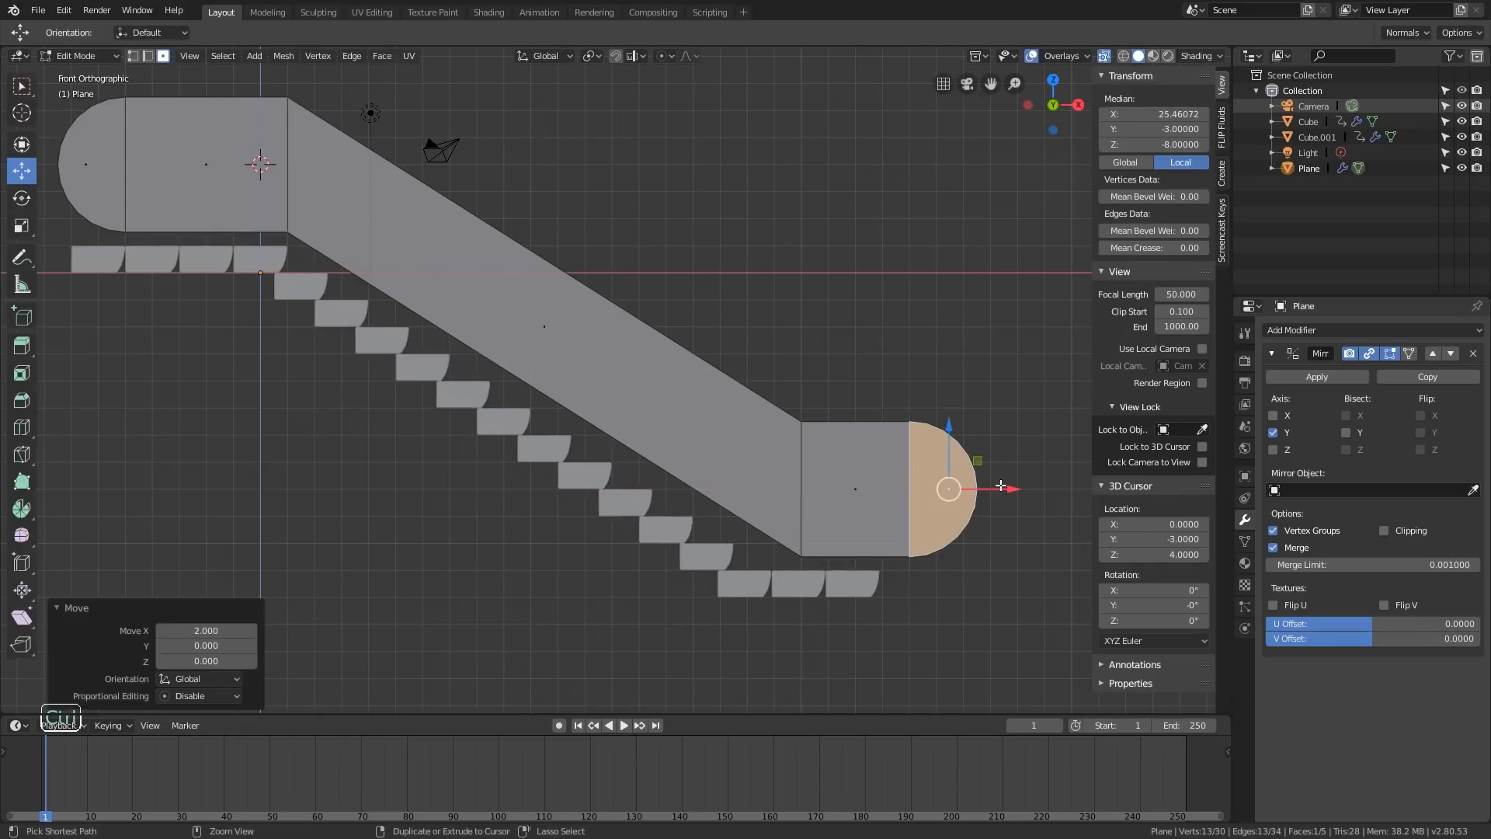
# Leave mesh editing and go to frame 34 to check the moving steps against the side panel
pyautogui.press('Tab')
pyautogui.moveTo(151, 755); pyautogui.dragTo(196, 811, button='right')
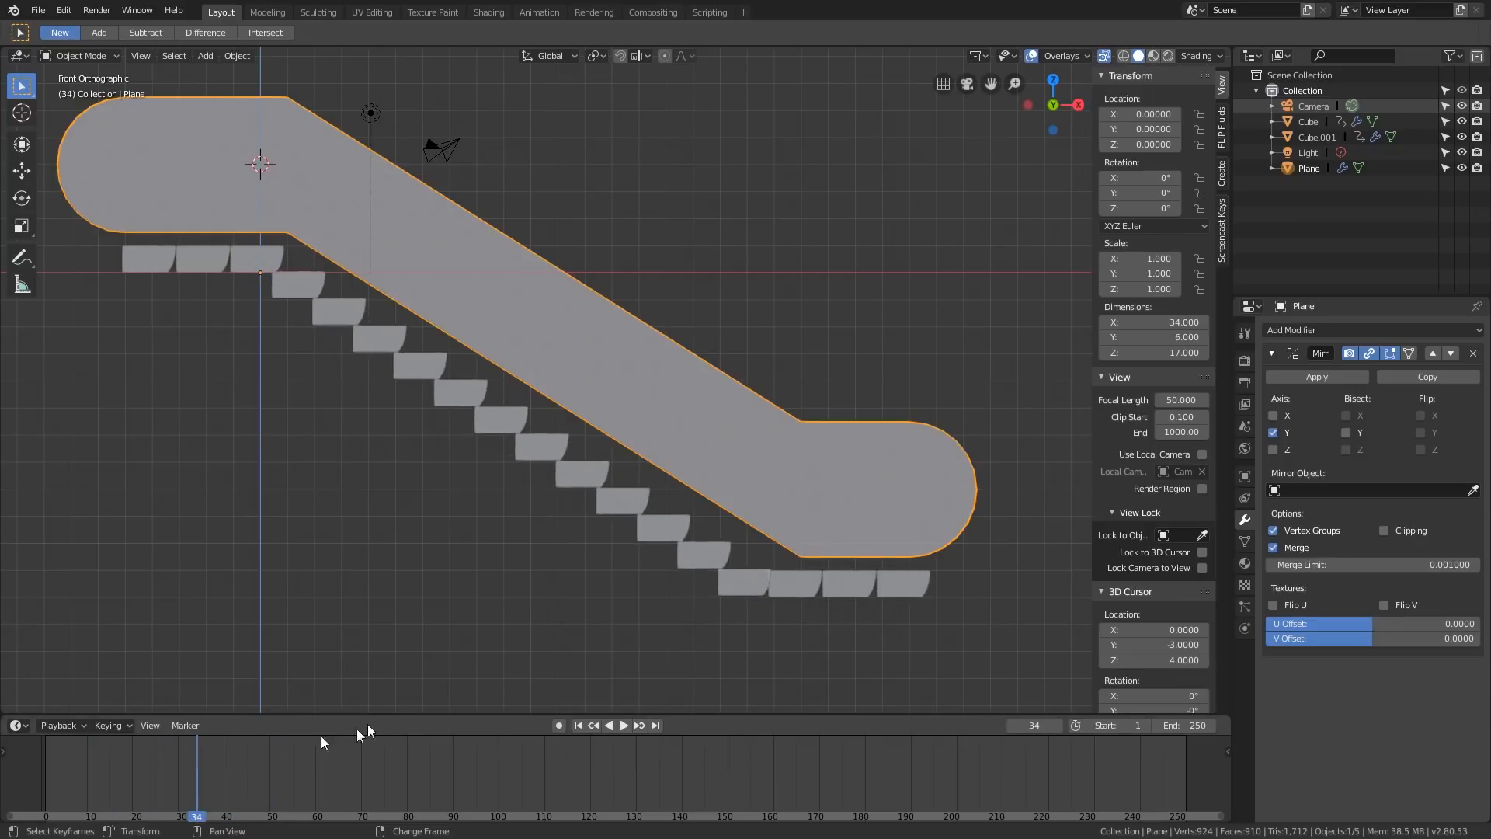
pyautogui.scroll(-1, 537, 487)
pyautogui.keyDown('shift'); pyautogui.moveTo(538, 487); pyautogui.dragTo(650, 494, button='middle'); pyautogui.keyUp('shift')
pyautogui.scroll(1, 649, 494)
# Select both faces of the panel's lower end in Edit Mode and move them -1 m along X
pyautogui.press('Tab')
pyautogui.scroll(-1, 755, 509)
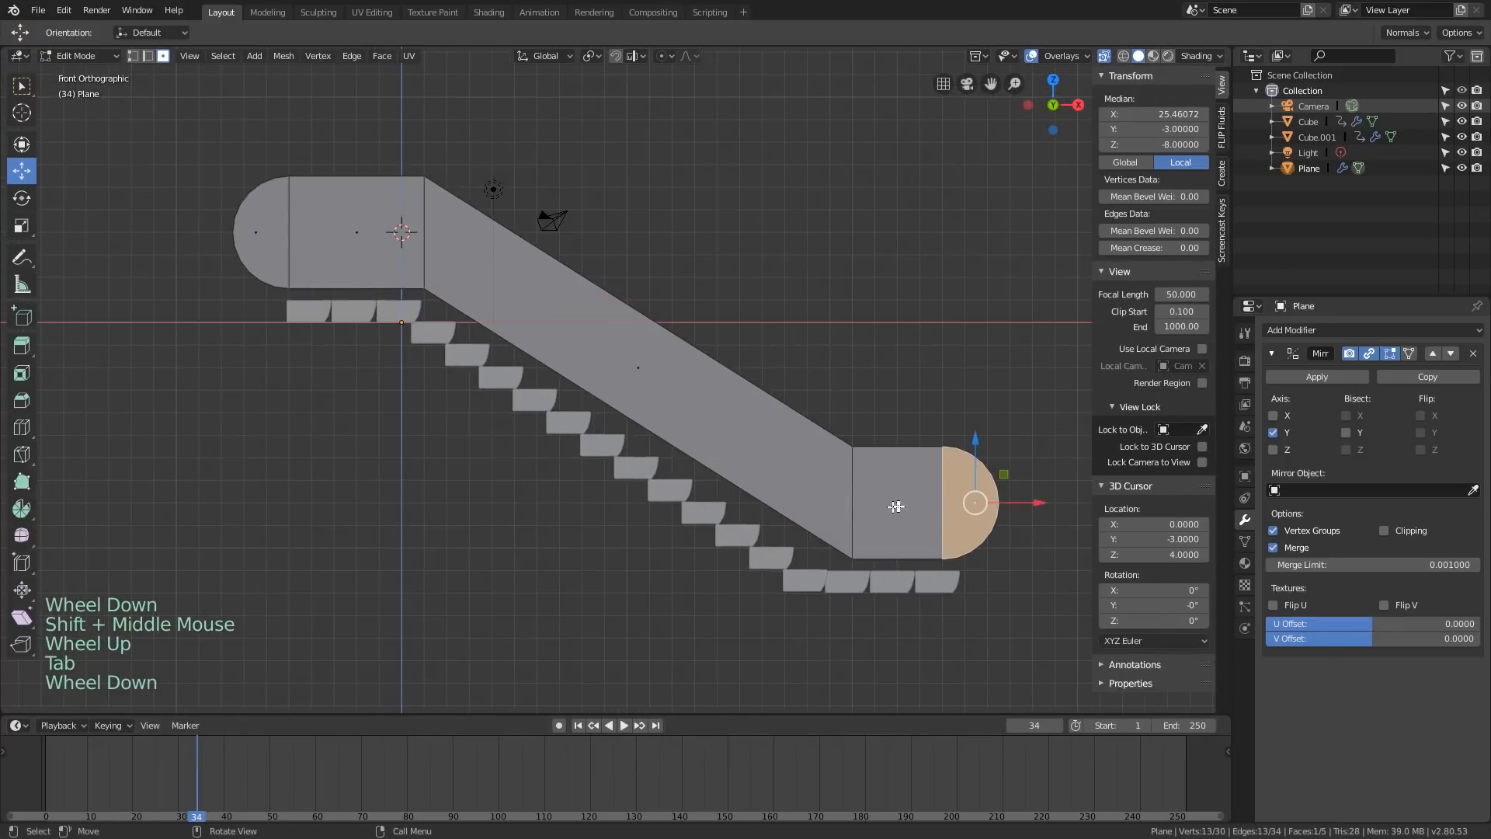
pyautogui.keyDown('shift'); pyautogui.click(895, 507); pyautogui.keyUp('shift')
pyautogui.moveTo(1017, 503); pyautogui.dragTo(995, 501)
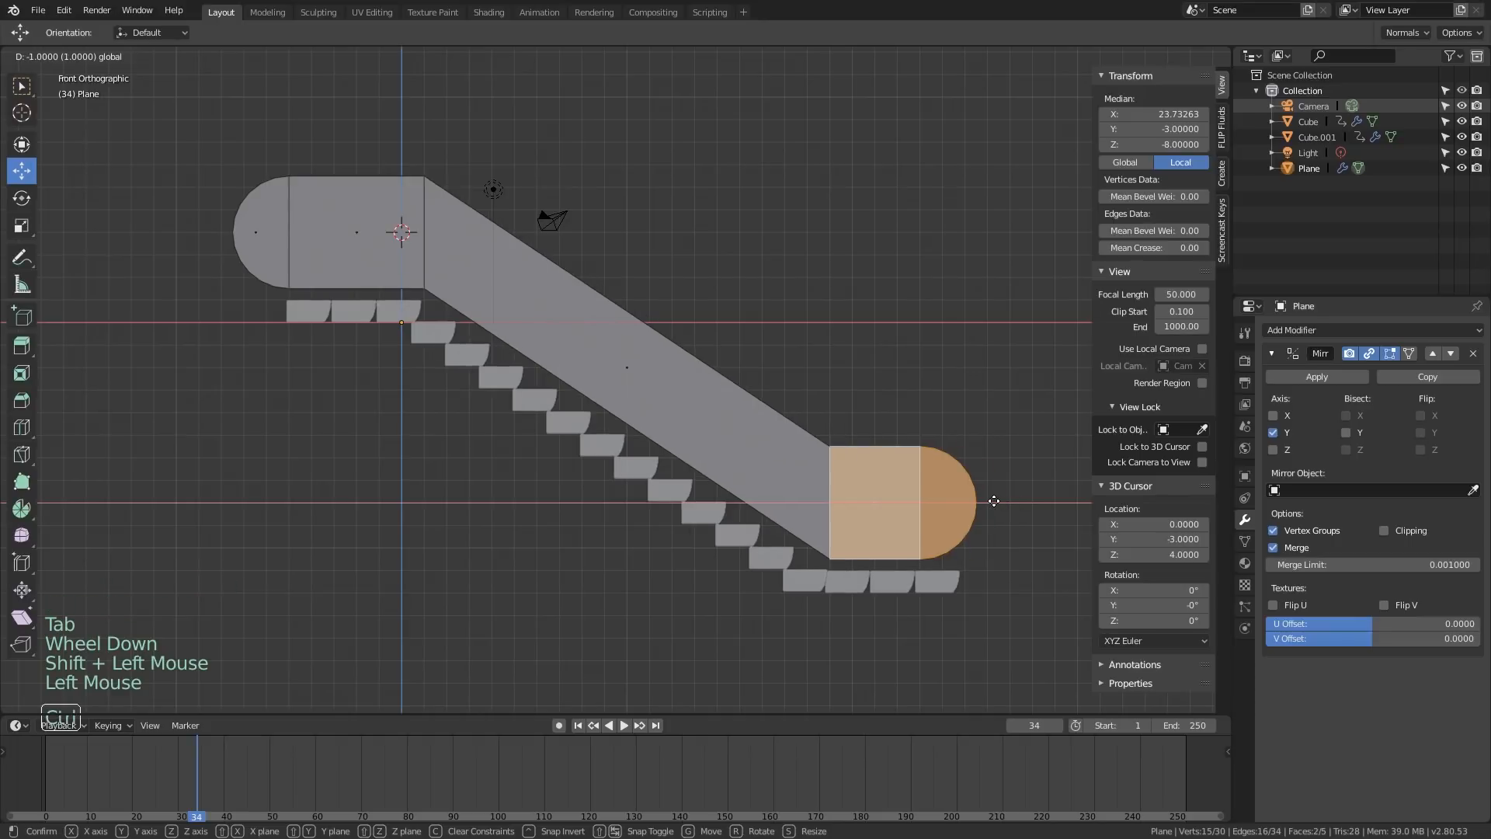
pyautogui.press('Tab')
# Add a Solidify modifier to the side panels with a thickness of 0.765 and an offset of 0
pyautogui.moveTo(926, 474); pyautogui.dragTo(786, 451, button='middle')
pyautogui.hotkey('alt', 'z')
pyautogui.scroll(-2, 786, 451)
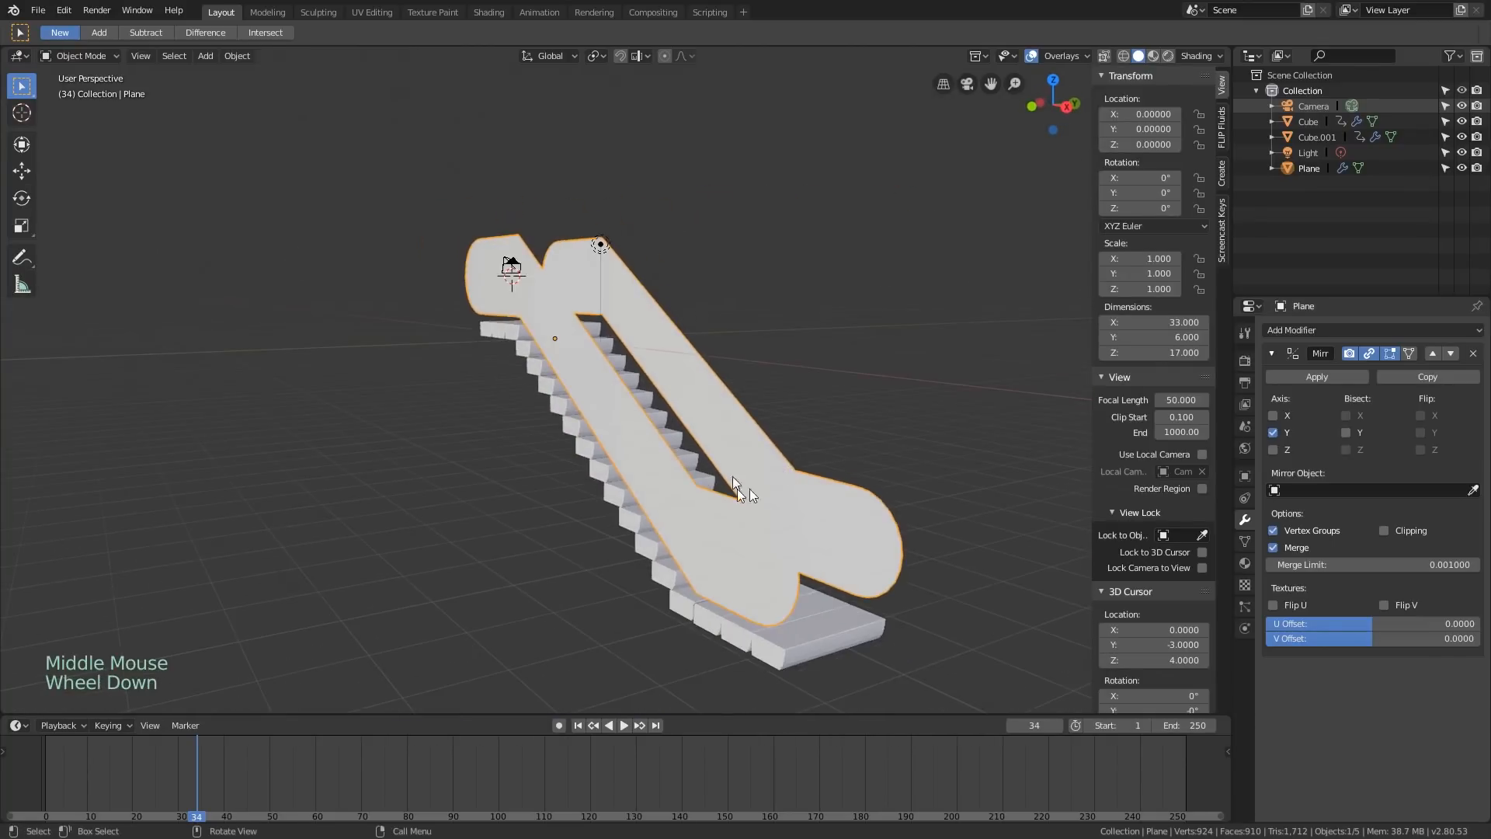
pyautogui.click(1306, 329)
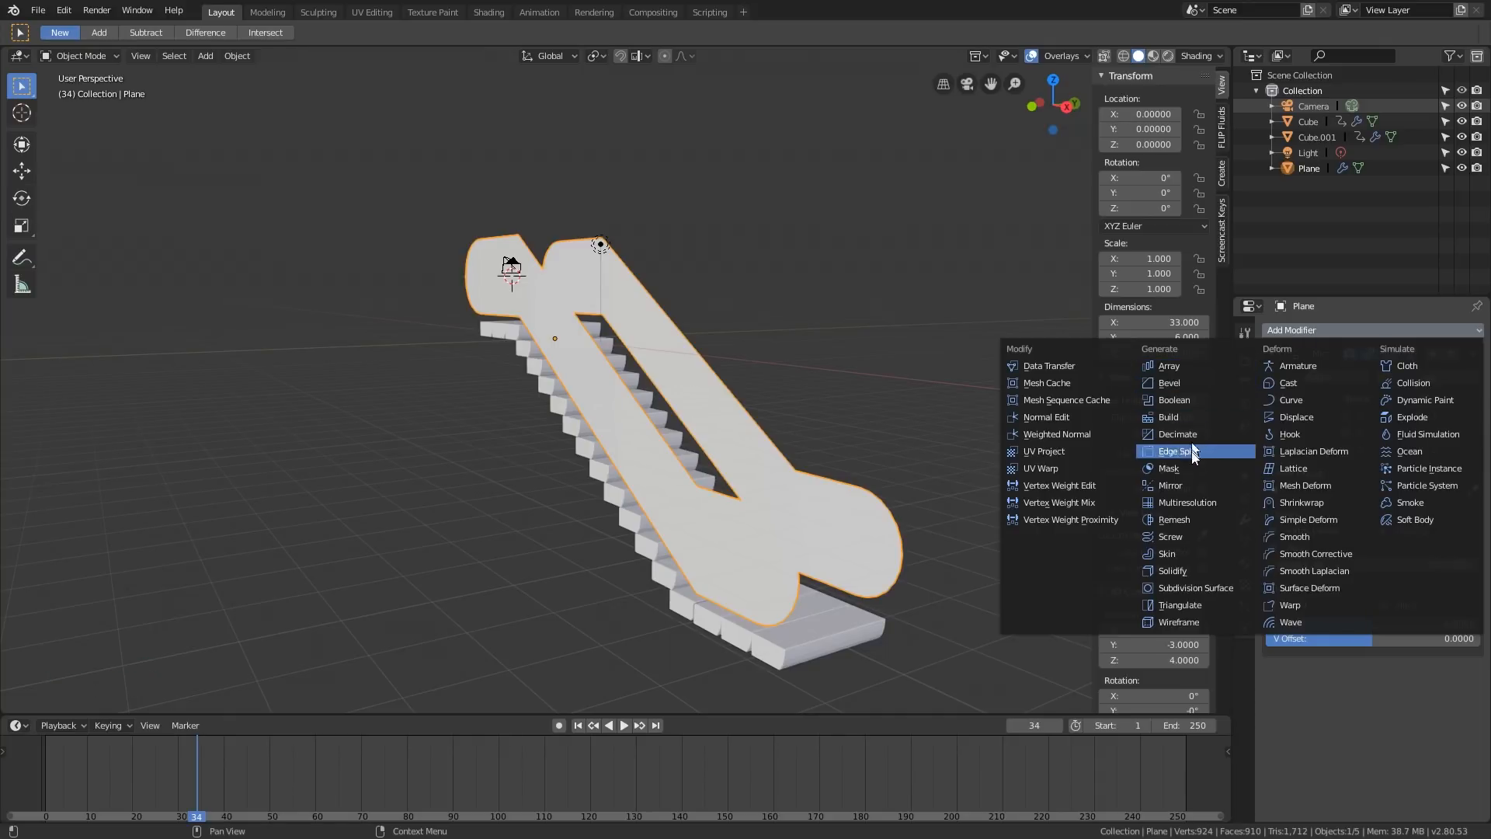
pyautogui.click(1174, 572)
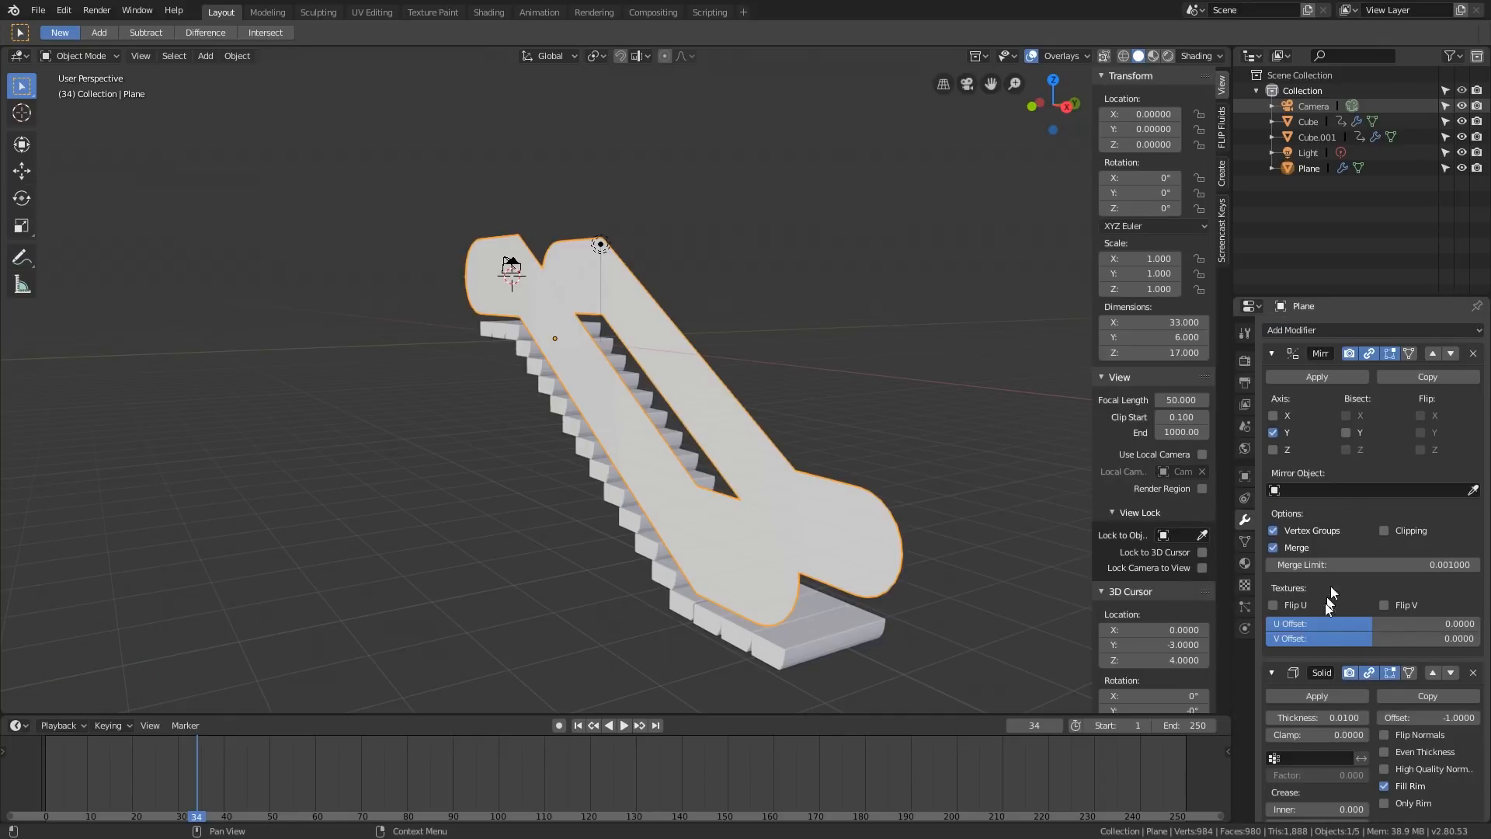
pyautogui.moveTo(1301, 715)
pyautogui.mouseDown()
pyautogui.moveTo(1361, 714)
pyautogui.moveTo(1293, 715)
pyautogui.mouseUp()
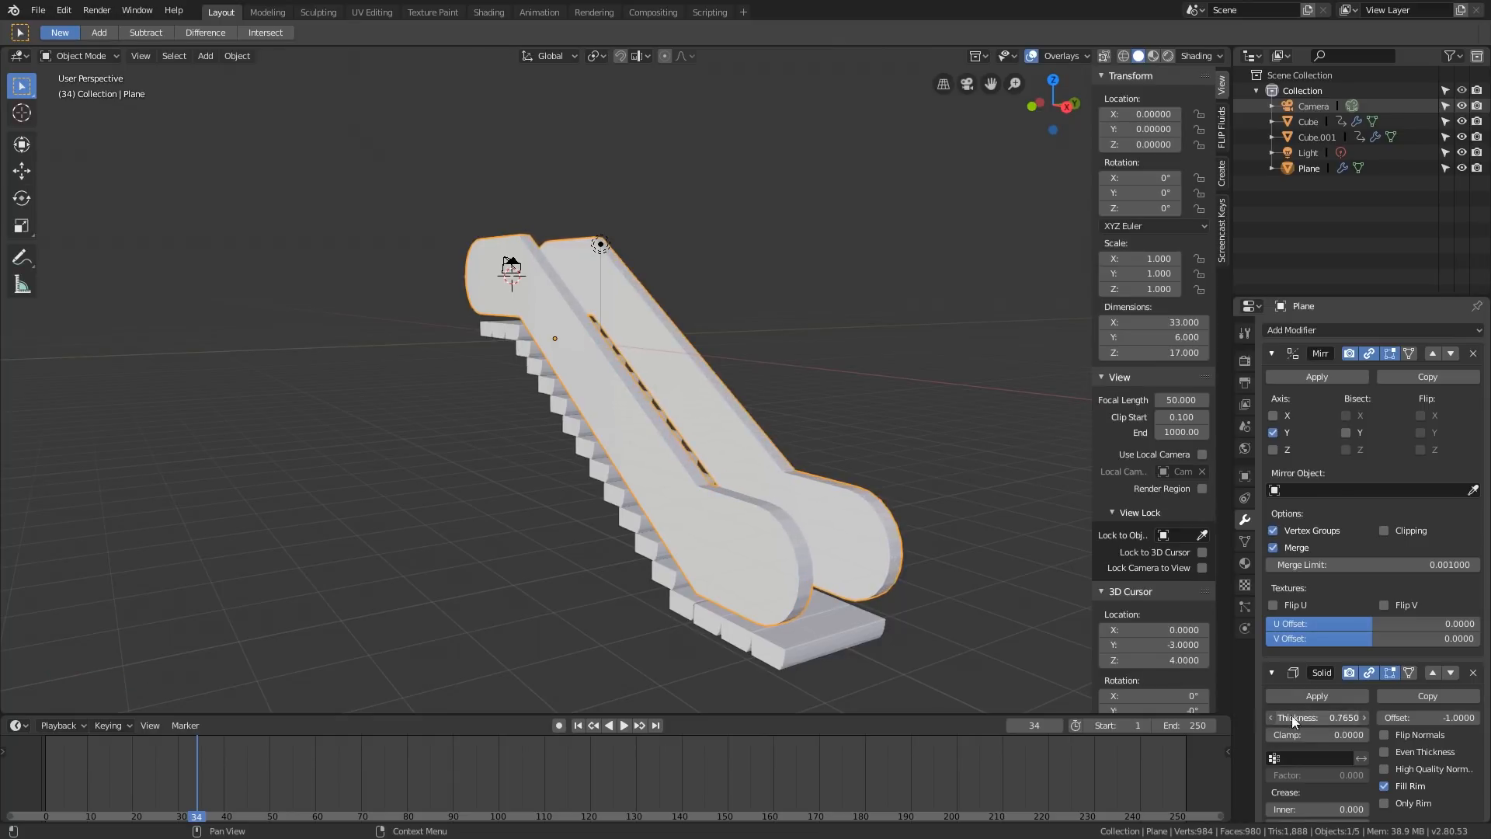
pyautogui.write('0')
pyautogui.press('Return')
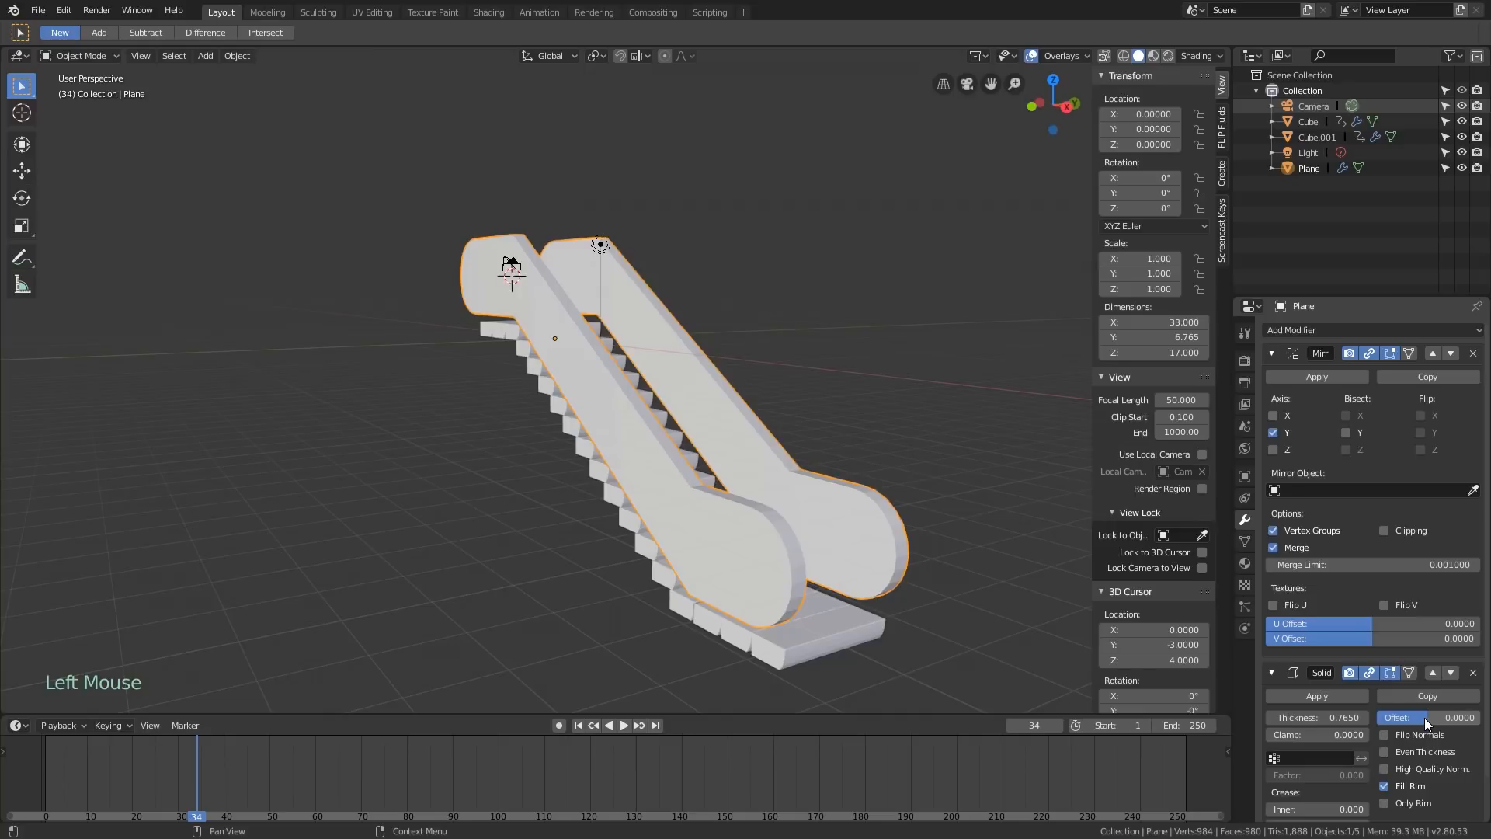
# Reduce the side panels' Solidify thickness to 0.55
pyautogui.moveTo(982, 535); pyautogui.dragTo(683, 499, button='middle')
pyautogui.scroll(1, 667, 514)
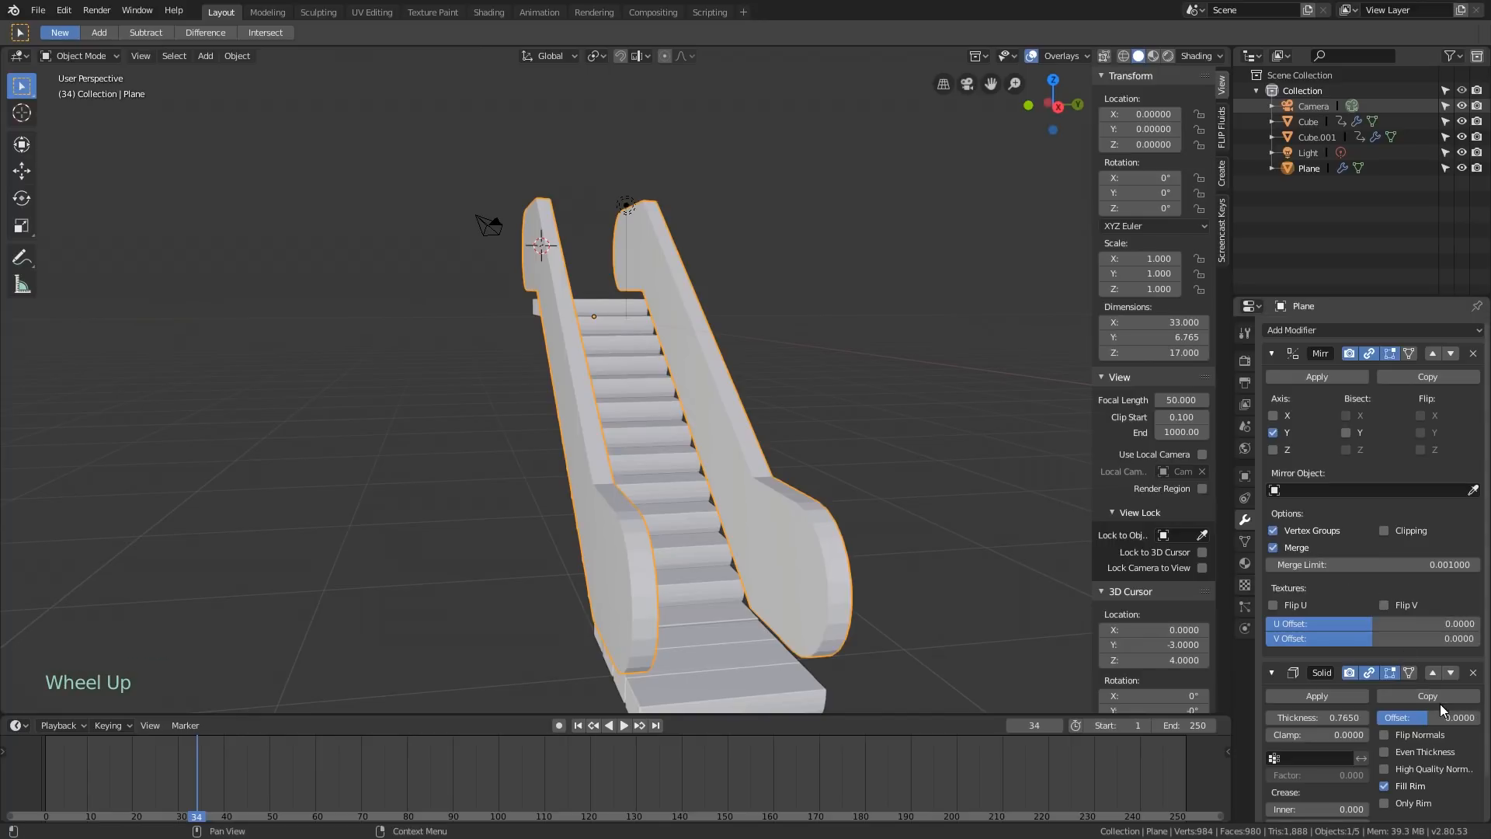
pyautogui.click(1321, 717)
pyautogui.moveTo(1321, 718); pyautogui.dragTo(1294, 718)
pyautogui.moveTo(812, 519); pyautogui.dragTo(954, 471, button='middle')
# Inset all faces of the side panel by about 0.29 m, undoing the accidental subdivision
pyautogui.press('Tab')
pyautogui.hotkey('alt', 'z')
pyautogui.scroll(-3, 742, 517)
pyautogui.scroll(1, 732, 519)
pyautogui.press('a')
pyautogui.scroll(1, 954, 471)
pyautogui.press('i')
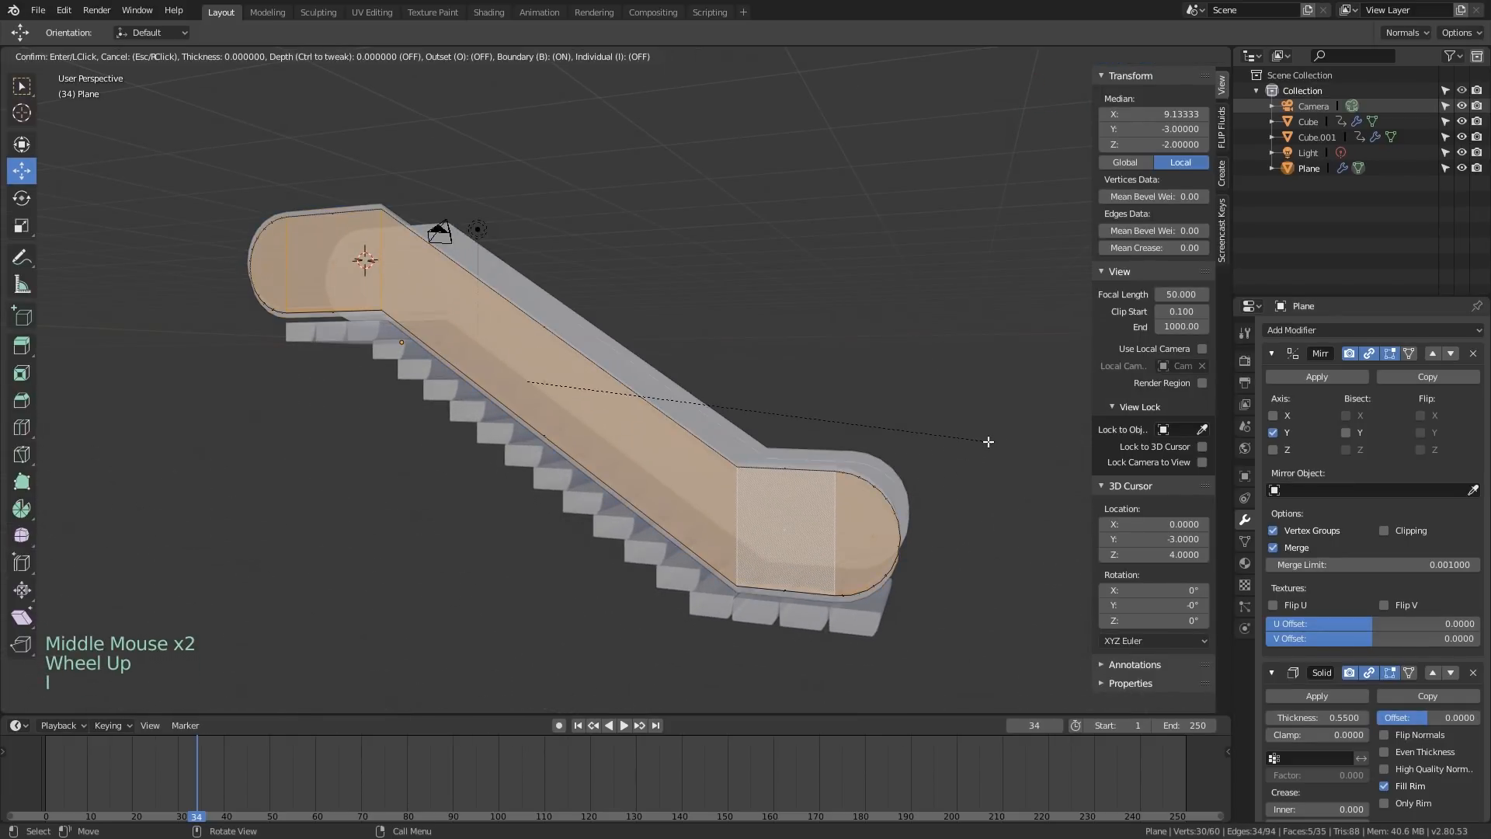
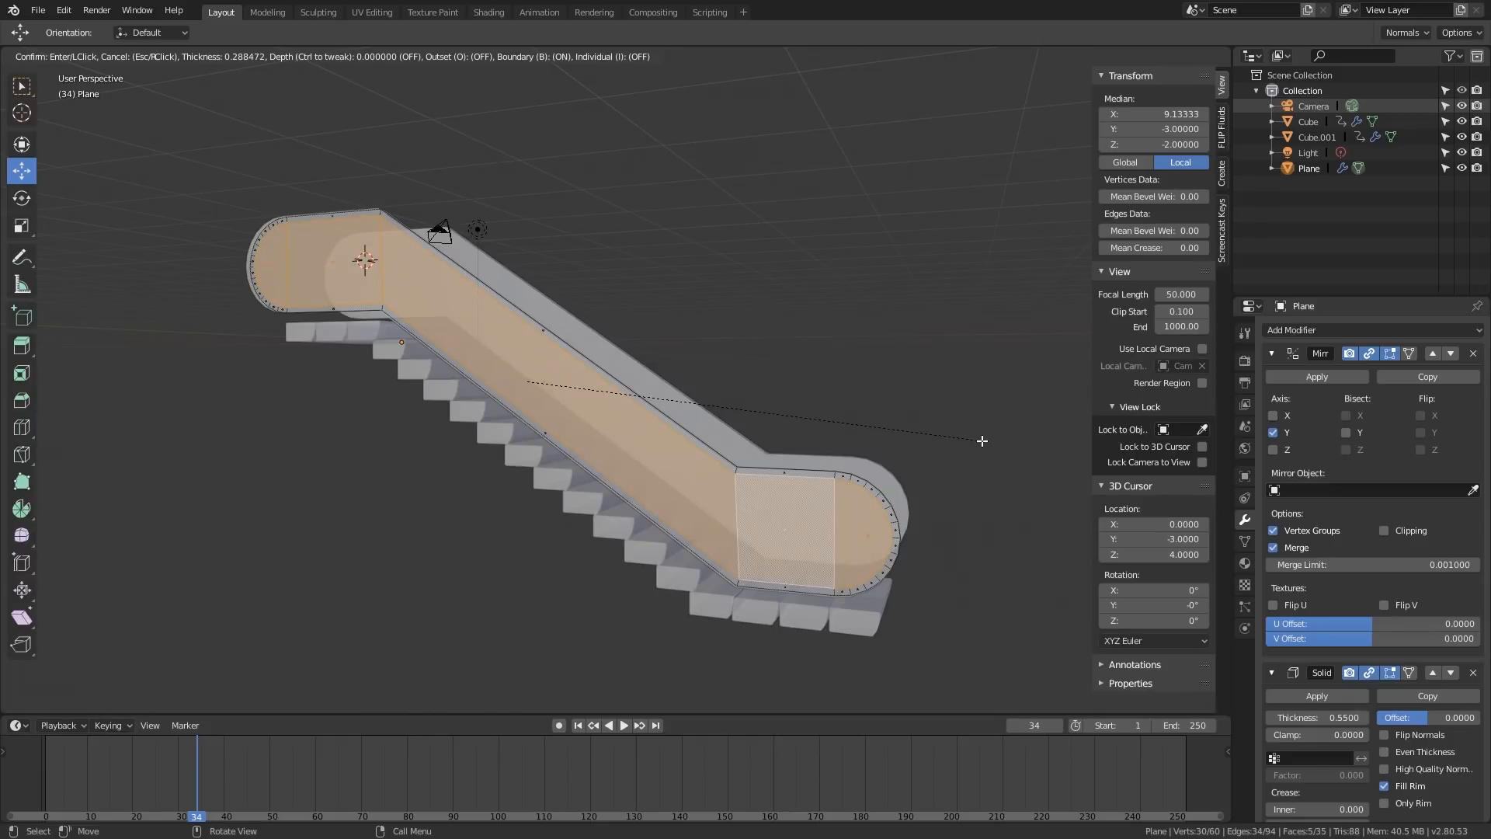
pyautogui.rightClick(983, 440)
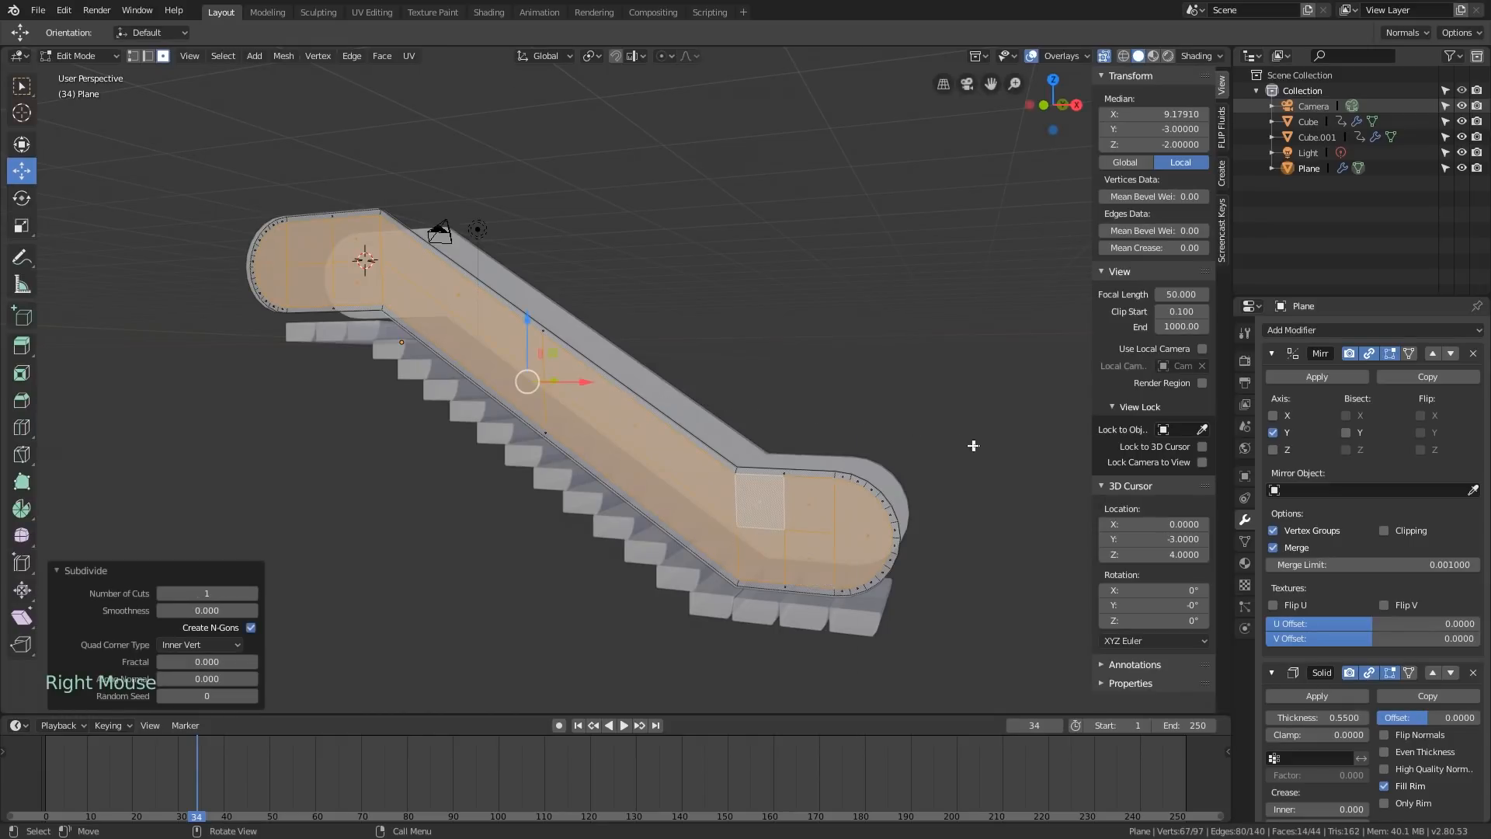
pyautogui.hotkey('ctrl', 'z')
# Separate the selected inner faces of the side panel into their own object
pyautogui.moveTo(962, 447); pyautogui.dragTo(918, 455, button='middle')
pyautogui.scroll(2, 912, 461)
pyautogui.scroll(1, 925, 448)
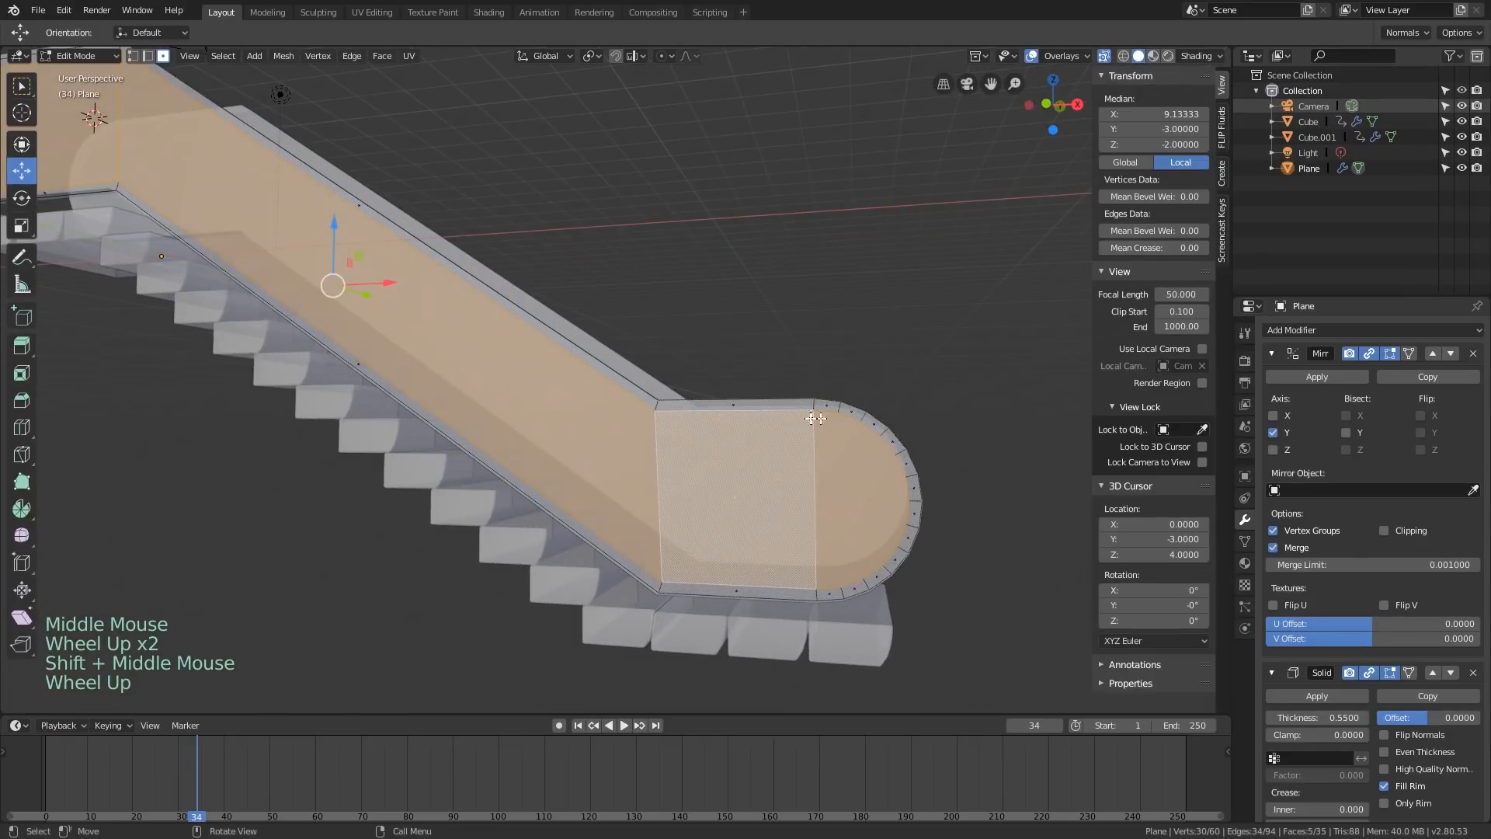
pyautogui.scroll(-1, 835, 410)
pyautogui.moveTo(835, 410); pyautogui.dragTo(803, 424, button='middle')
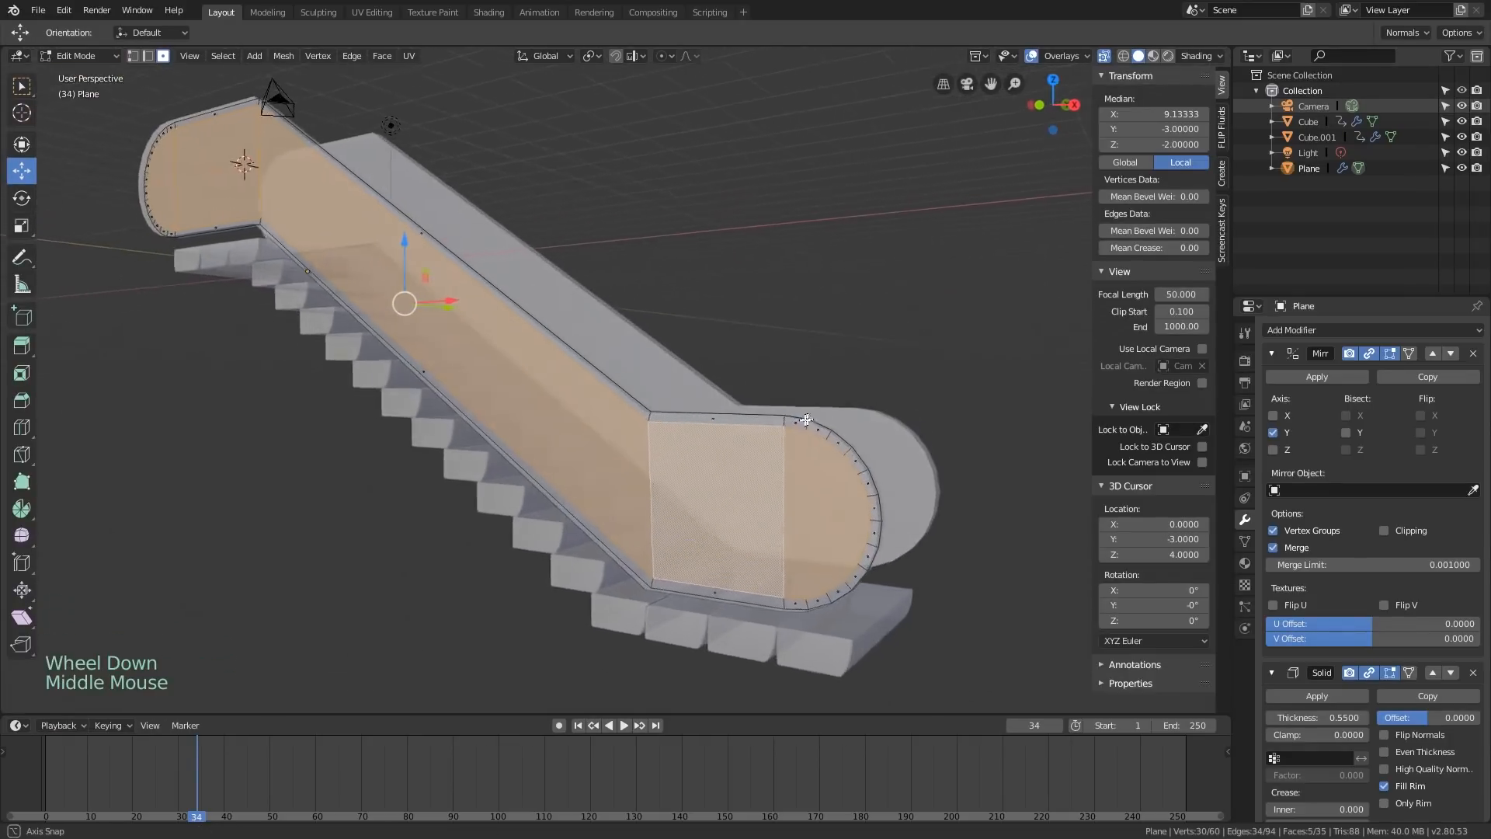
pyautogui.scroll(1, 800, 422)
pyautogui.press('p')
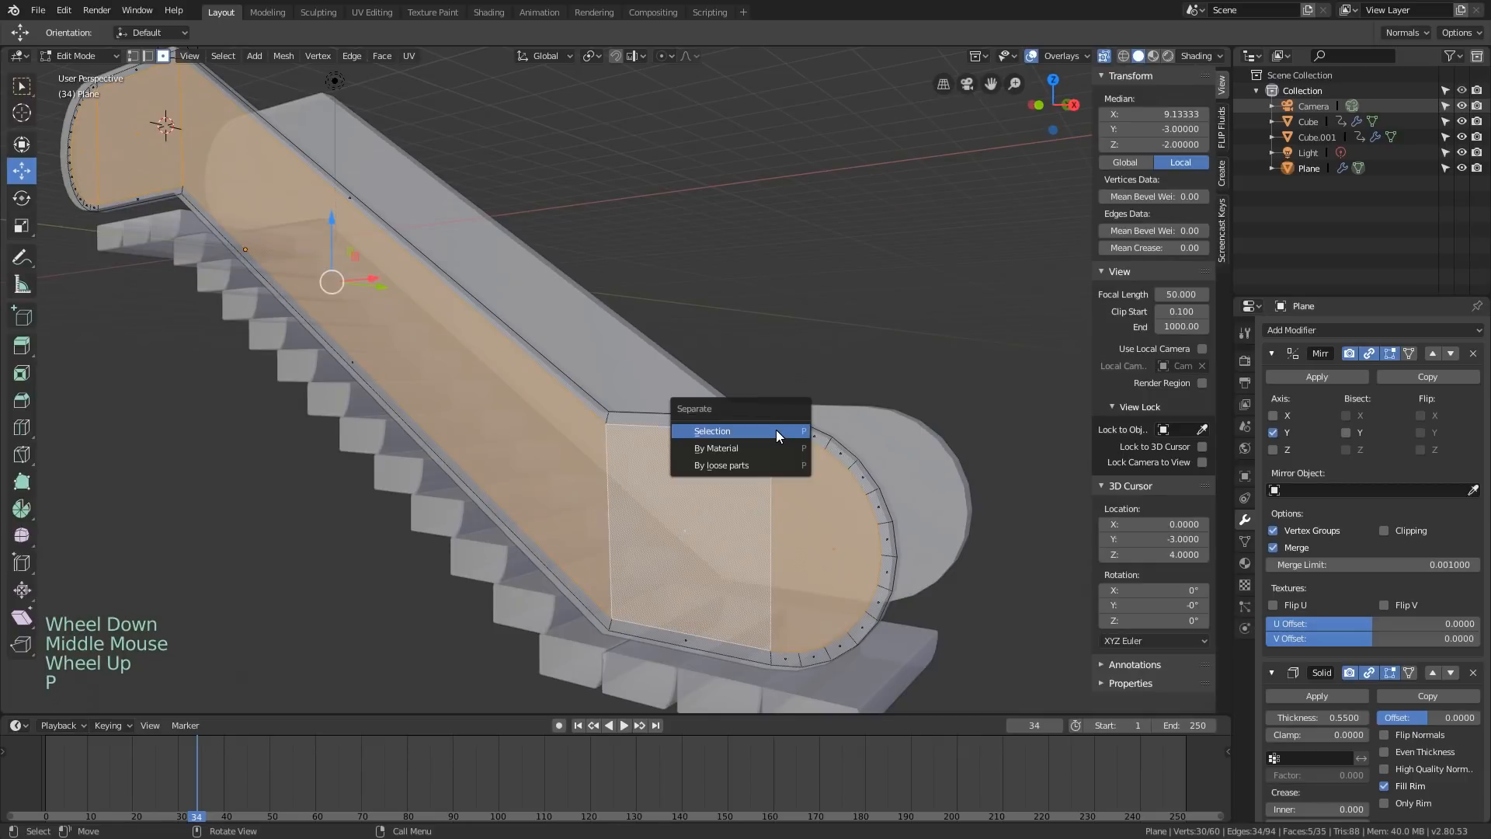
pyautogui.click(776, 430)
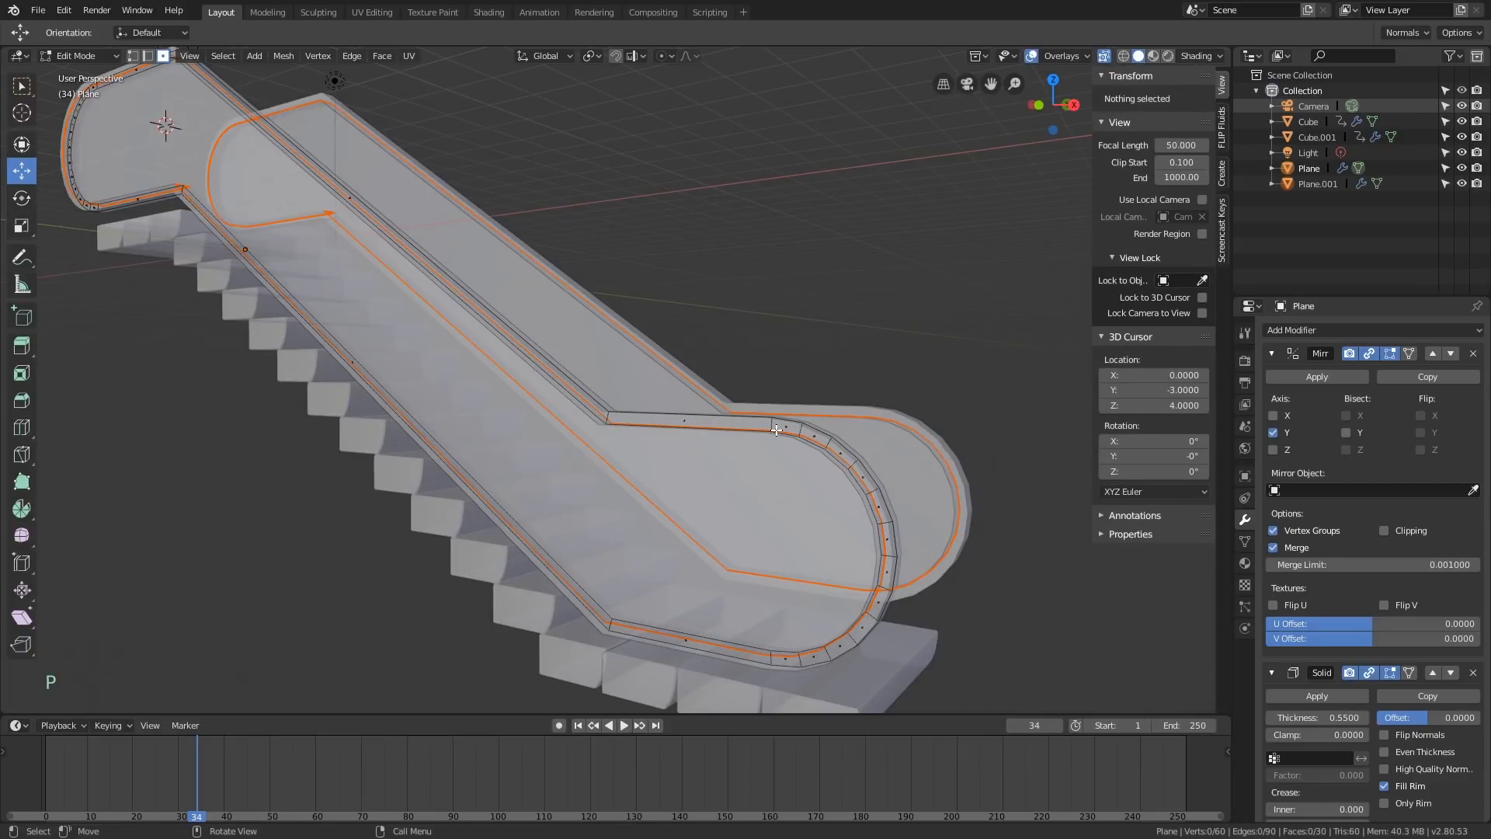
# Leave mesh editing and select only the separated inner panel object
pyautogui.hotkey('alt', 'z')
pyautogui.press('Tab')
pyautogui.click(876, 501)
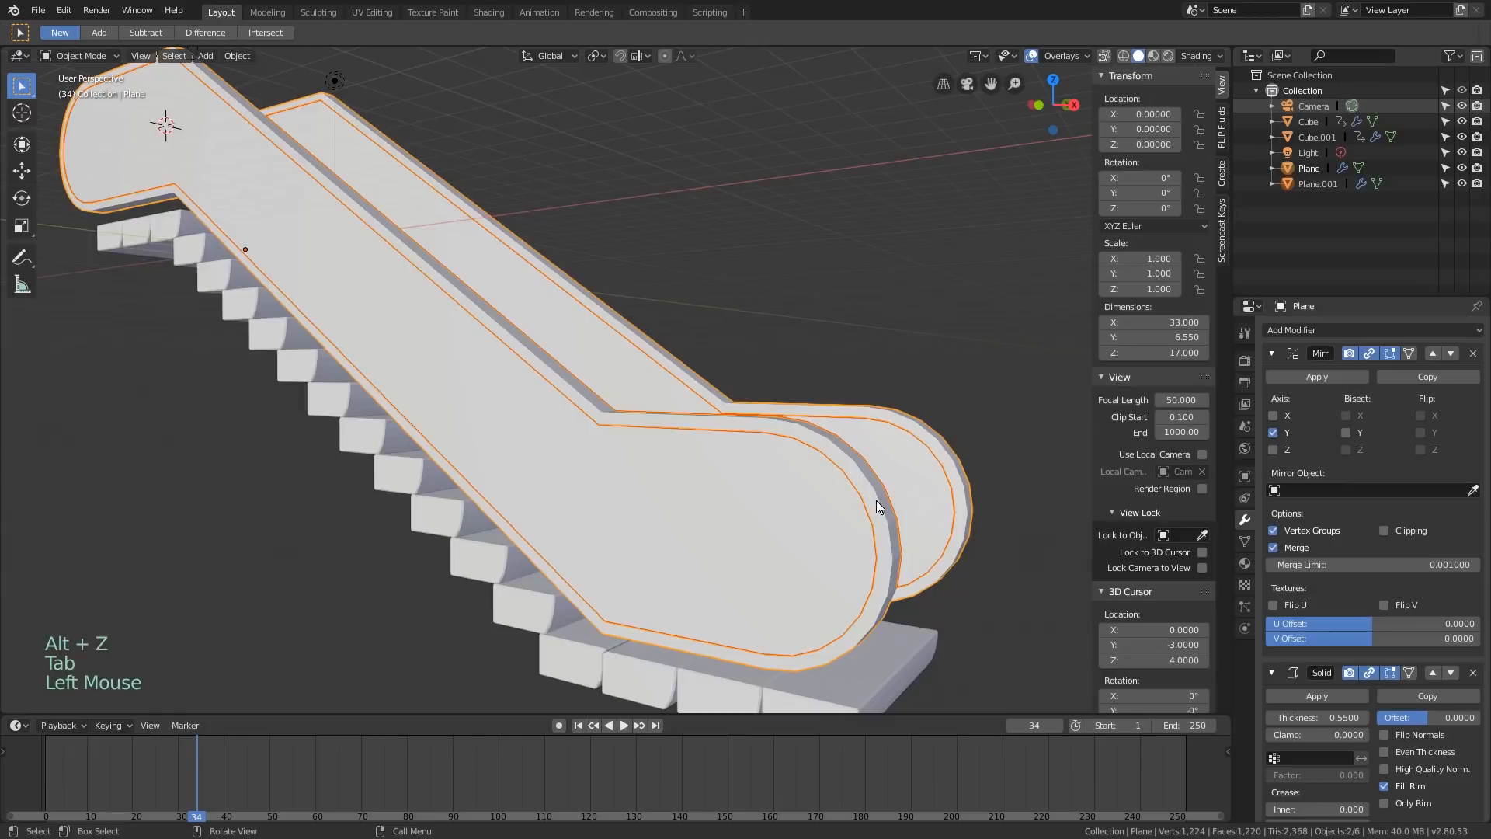
pyautogui.hotkey('alt', 'z')
pyautogui.click(799, 515)
pyautogui.hotkey('alt', 'z')
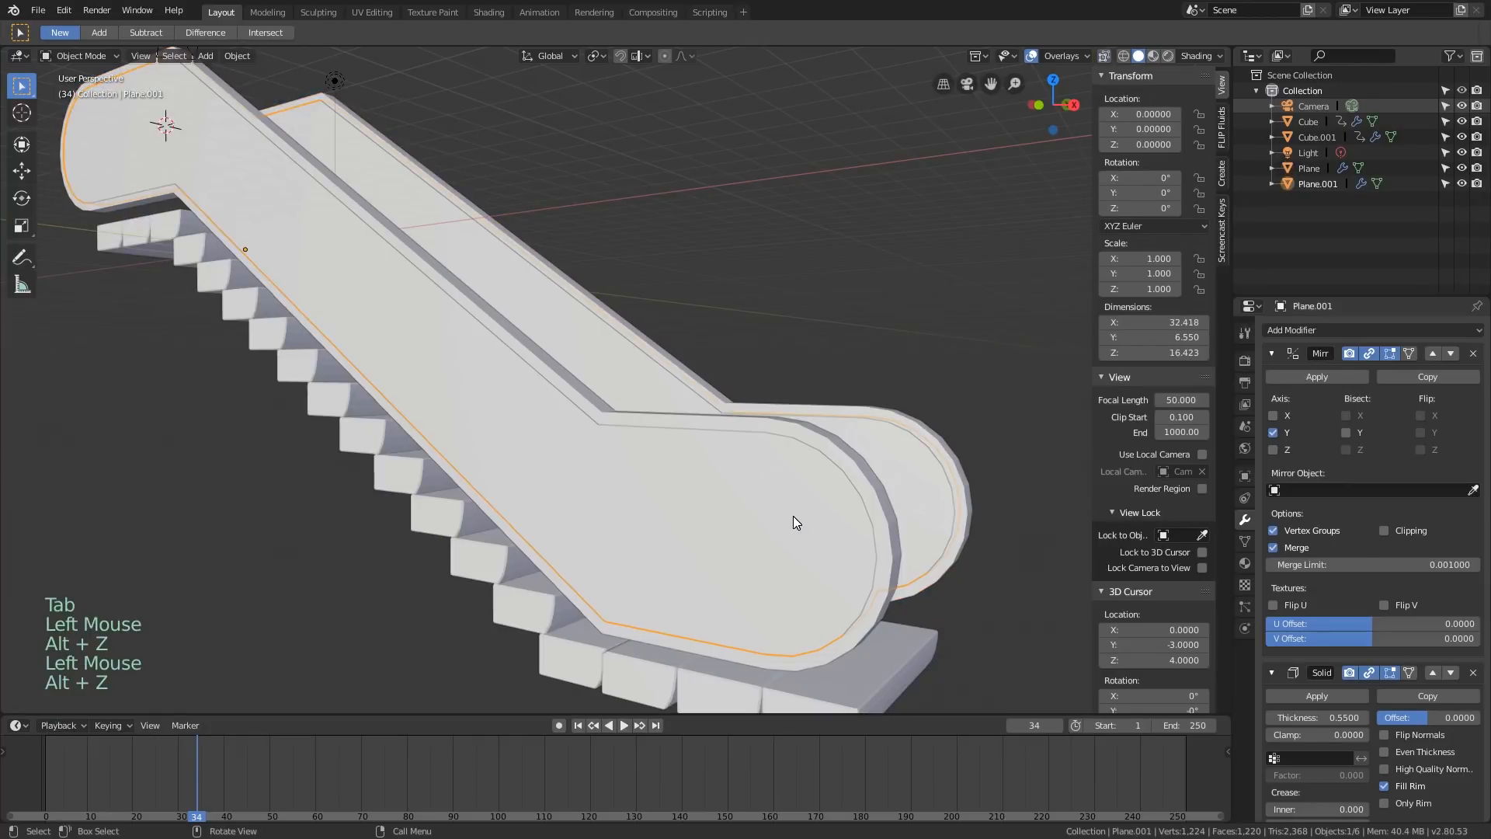
# Set the inner panel's Solidify thickness to 0.3974 so that it is thinner than the surrounding frame
pyautogui.press('Tab')
pyautogui.hotkey('alt', 'z')
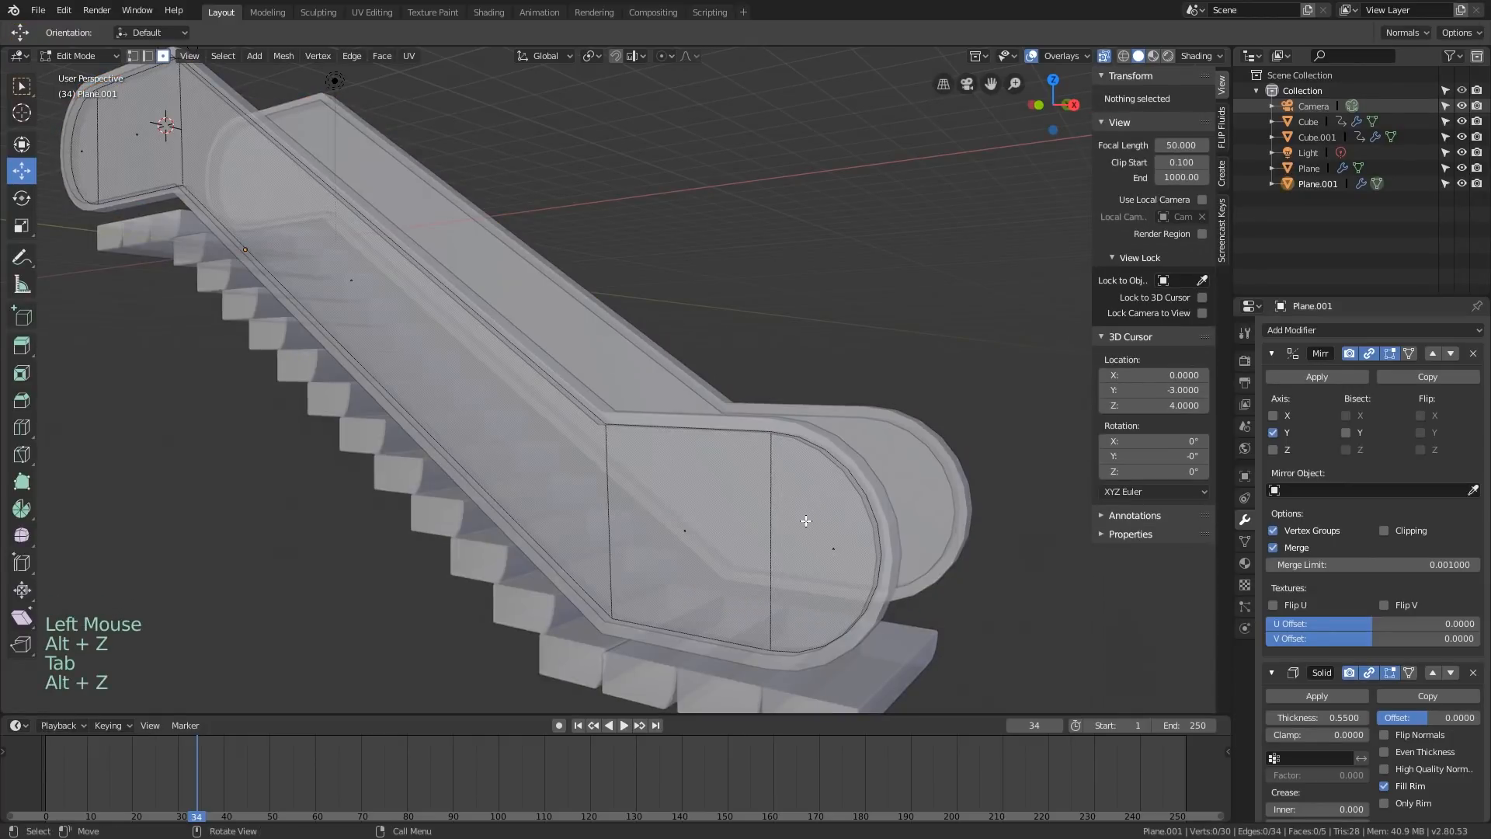
pyautogui.hotkey('alt', 'z')
pyautogui.moveTo(806, 520)
pyautogui.mouseDown(button='middle')
pyautogui.moveTo(785, 512)
pyautogui.moveTo(809, 516)
pyautogui.mouseUp(button='middle')
pyautogui.scroll(-1, 808, 516)
pyautogui.scroll(1, 808, 516)
pyautogui.scroll(1, 901, 559)
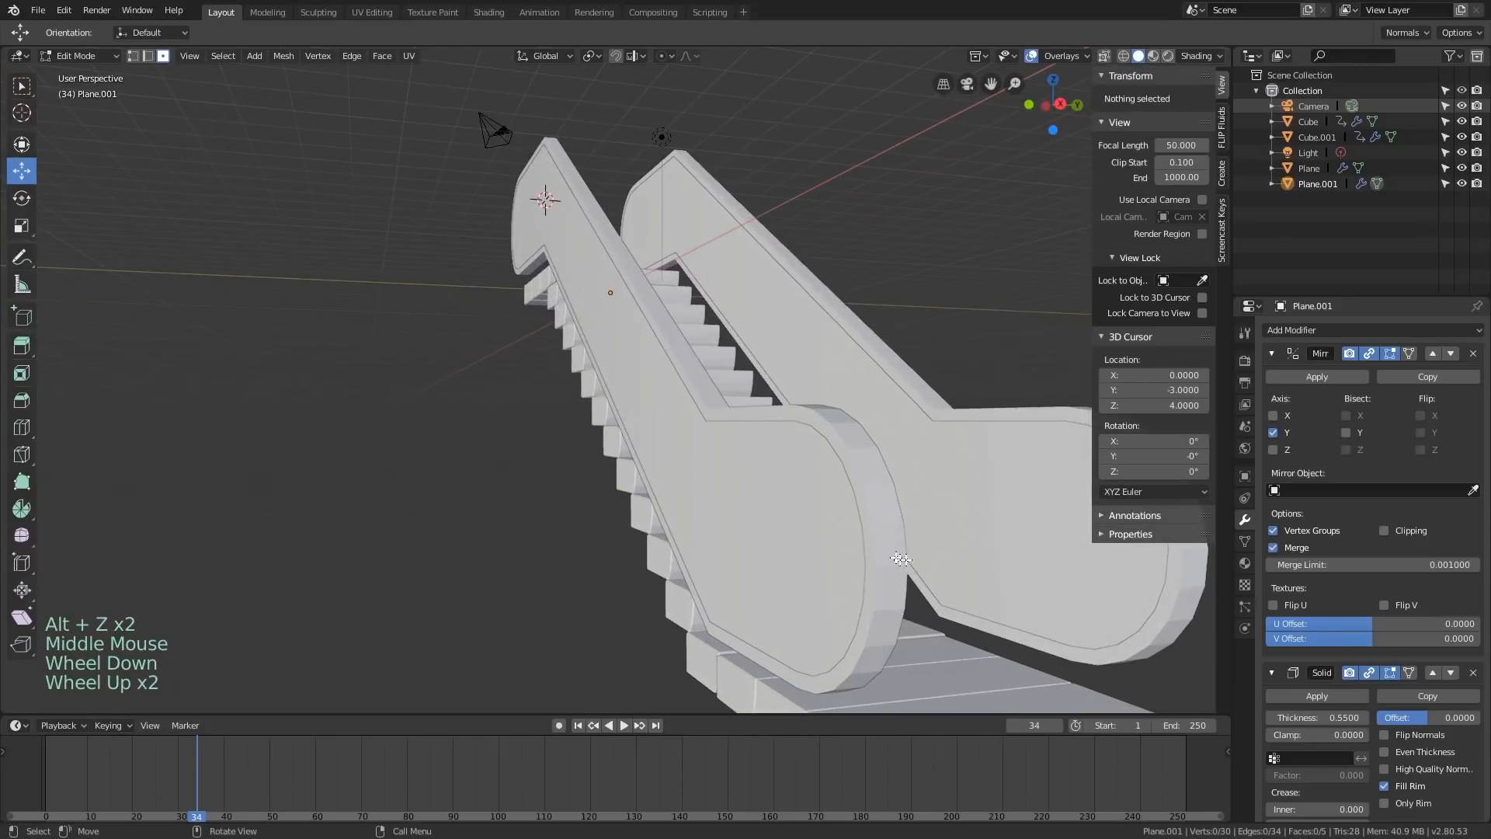
pyautogui.moveTo(1080, 569); pyautogui.dragTo(976, 544, button='middle')
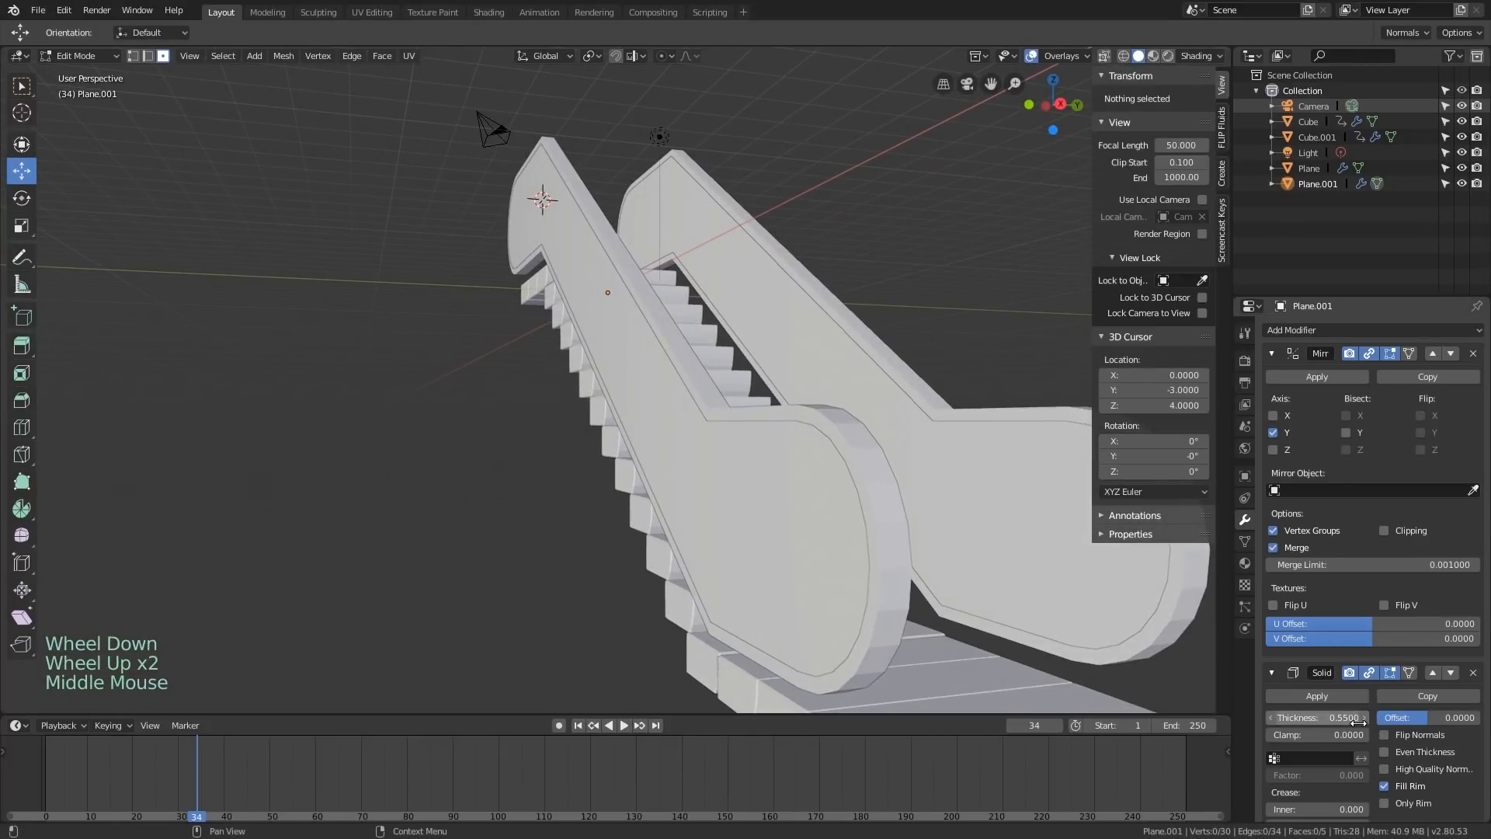
pyautogui.keyDown('shift'); pyautogui.moveTo(1345, 716); pyautogui.dragTo(1342, 716); pyautogui.keyUp('shift')
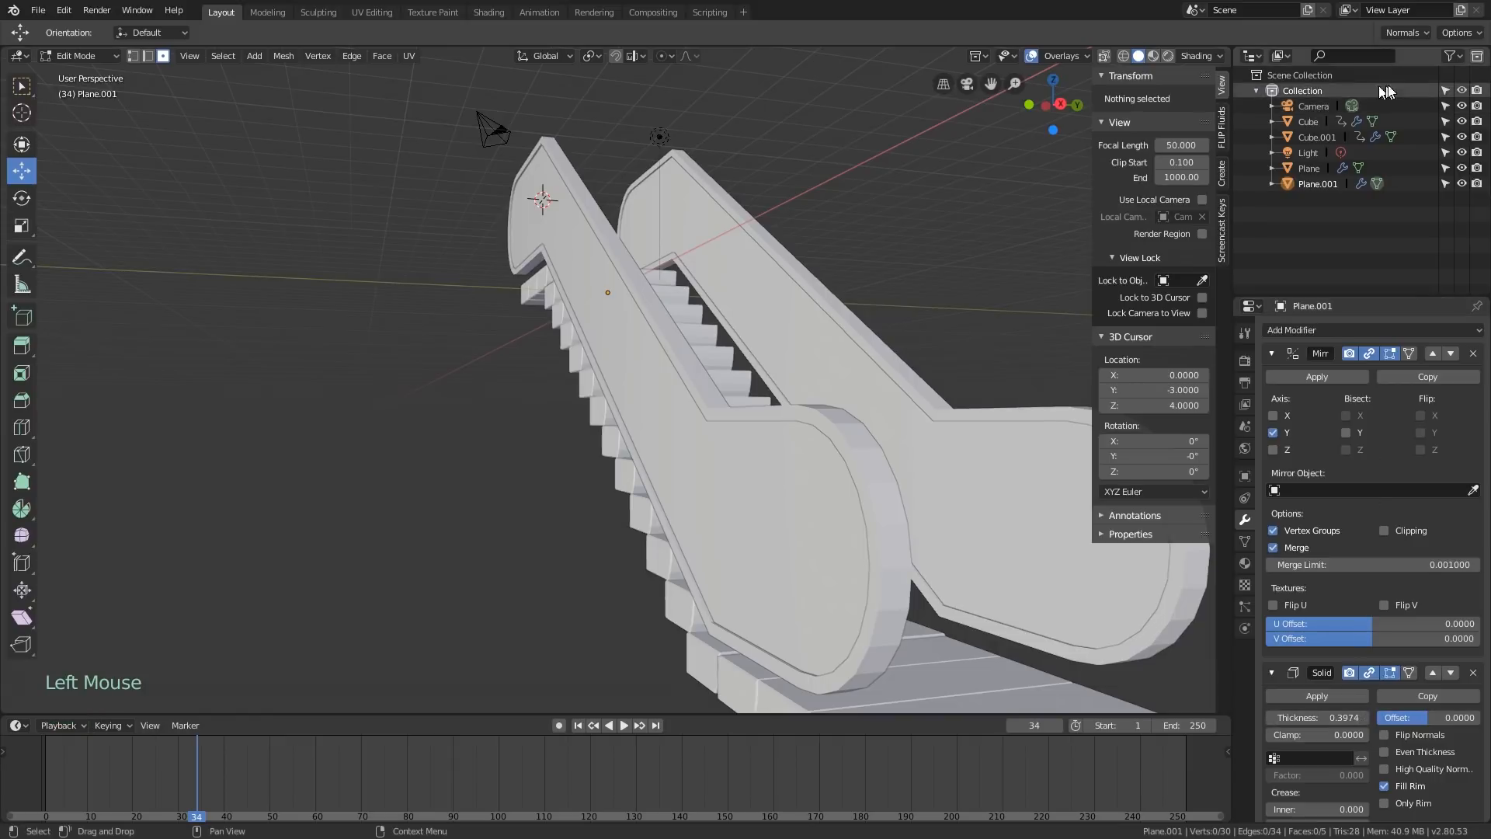
# Enable world-space Cavity in the viewport shading with a ridge of 2.1 and a stronger valley effect
pyautogui.click(1052, 56)
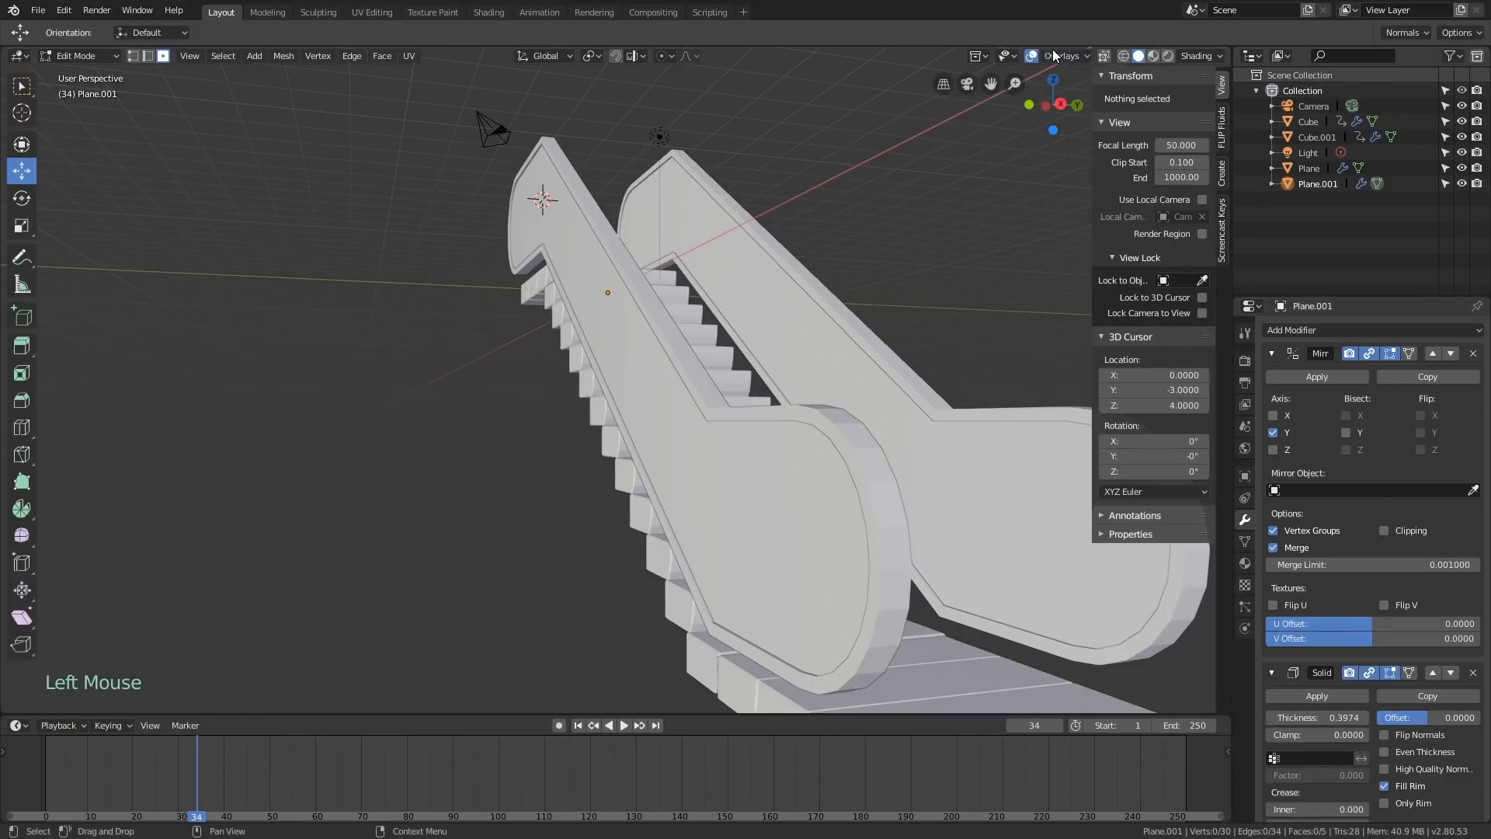
pyautogui.click(1210, 59)
pyautogui.click(1113, 360)
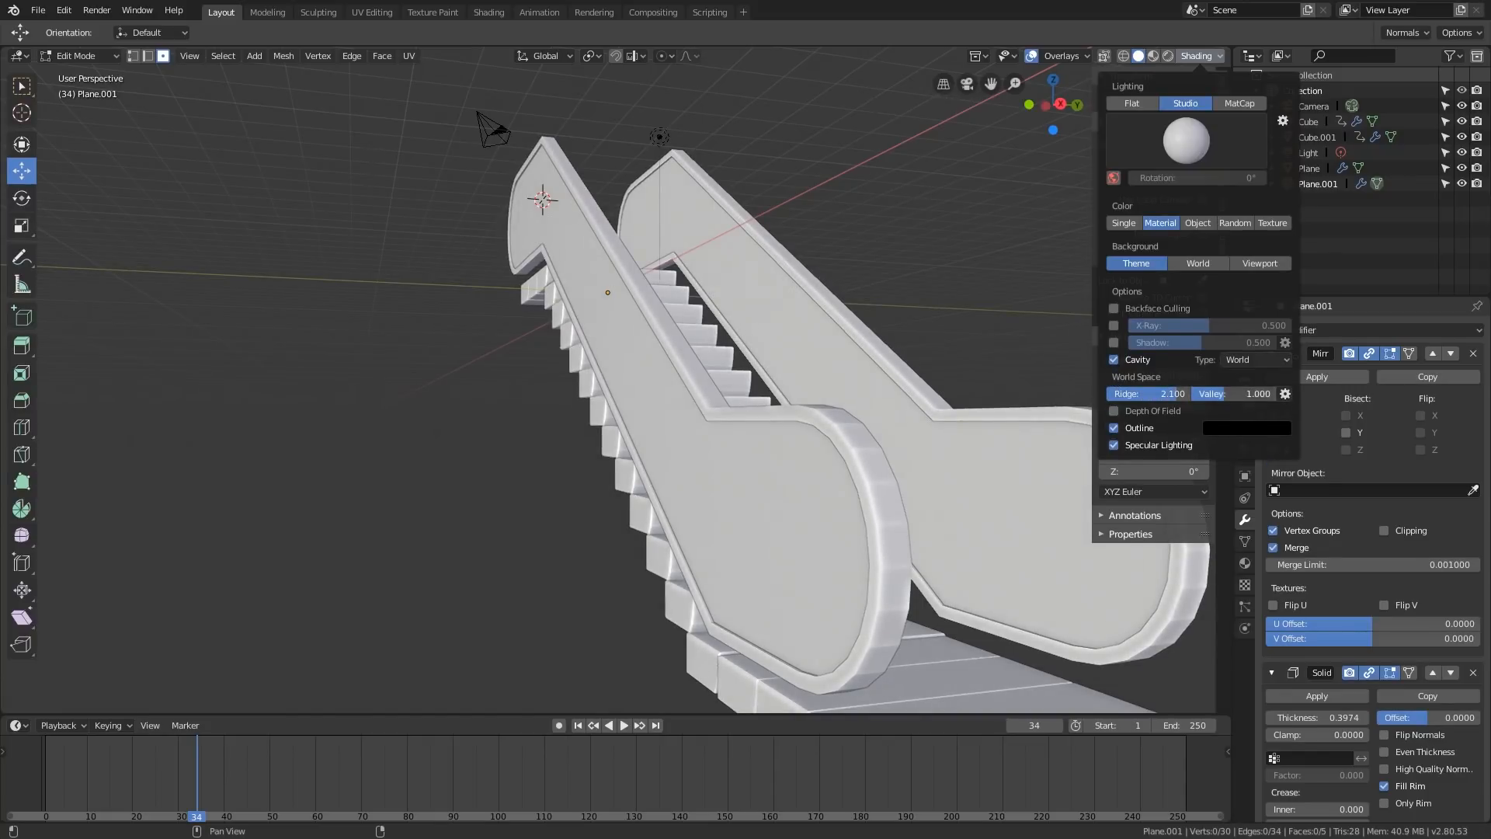
pyautogui.moveTo(1235, 394); pyautogui.dragTo(1266, 394)
pyautogui.keyDown('shift'); pyautogui.scroll(-1, 932, 482); pyautogui.keyUp('shift')
pyautogui.moveTo(932, 482)
pyautogui.keyDown('shift'); pyautogui.mouseDown(button='middle')
pyautogui.moveTo(739, 473)
pyautogui.moveTo(885, 474)
pyautogui.moveTo(767, 489)
pyautogui.moveTo(762, 450)
pyautogui.mouseUp(button='middle'); pyautogui.keyUp('shift')
pyautogui.moveTo(763, 451); pyautogui.dragTo(792, 466, button='middle')
pyautogui.scroll(2, 792, 466)
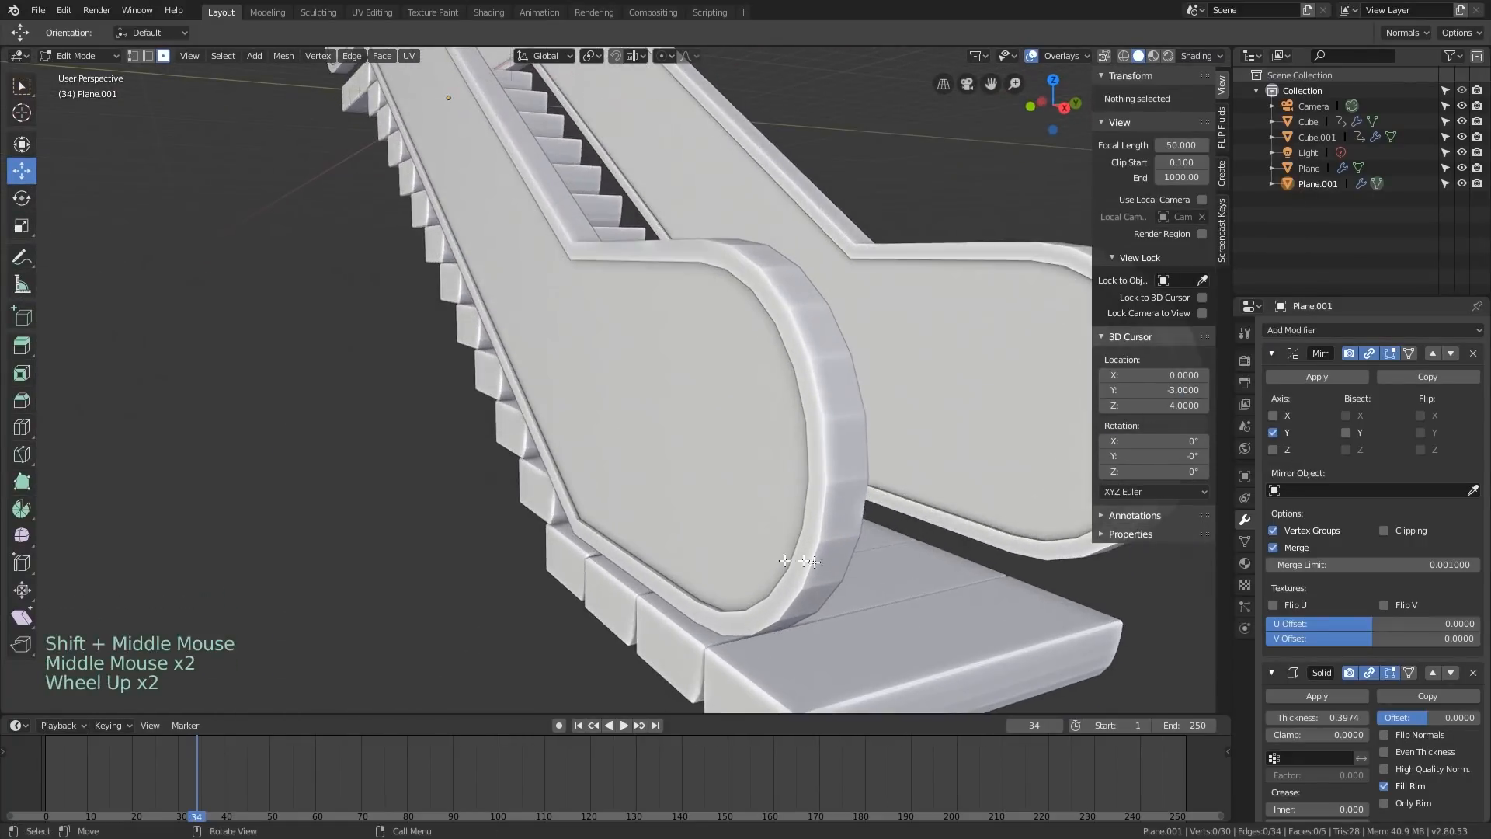
# Turn on X-ray display and select all faces of the inner panel for mesh editing
pyautogui.press('Tab')
pyautogui.hotkey('alt', 'z')
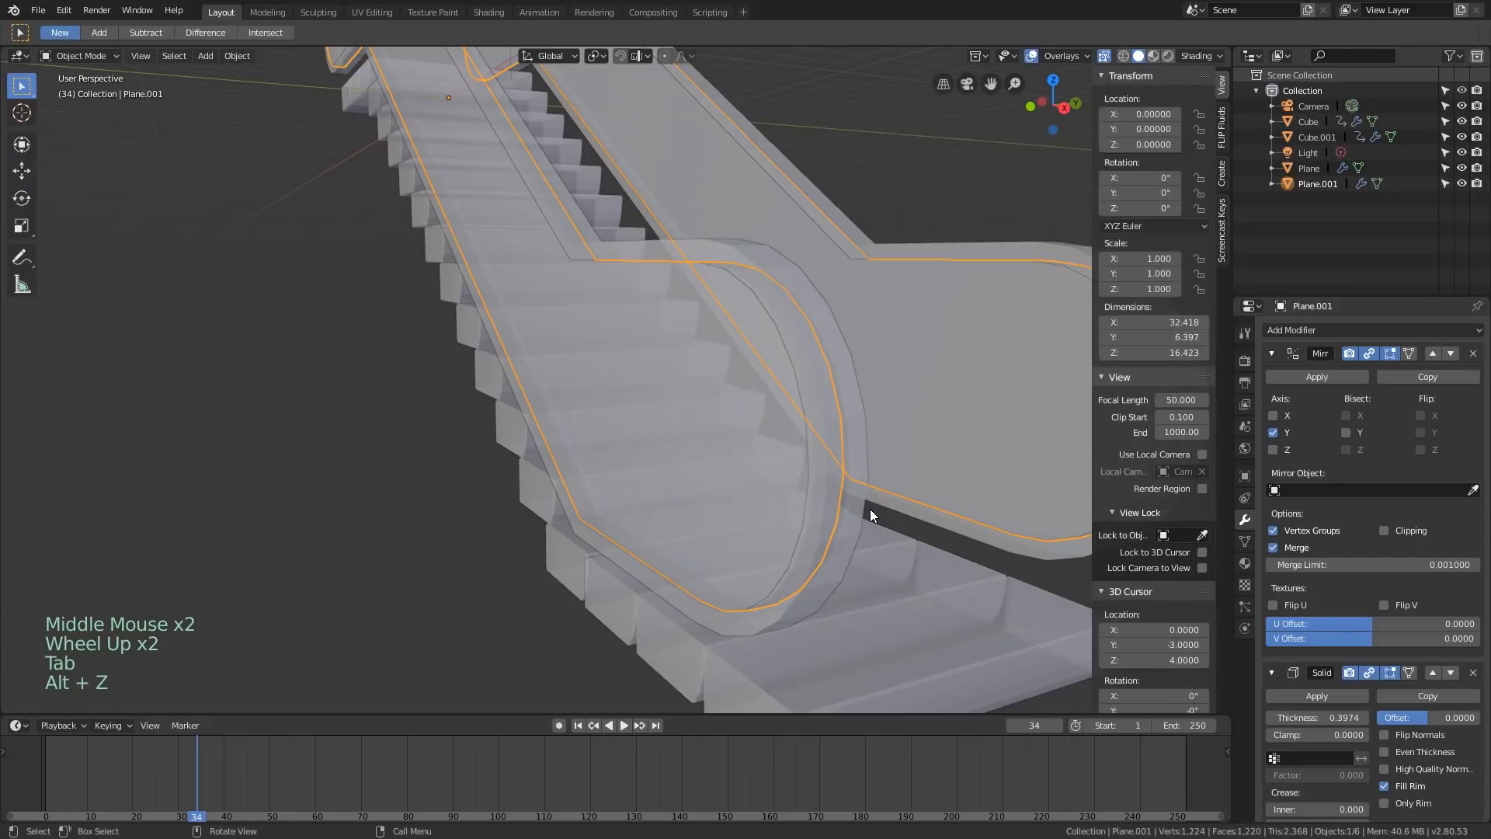
pyautogui.press('Tab')
pyautogui.moveTo(870, 509); pyautogui.dragTo(869, 509, button='middle')
pyautogui.press('a')
pyautogui.scroll(-3, 870, 504)
pyautogui.scroll(1, 878, 486)
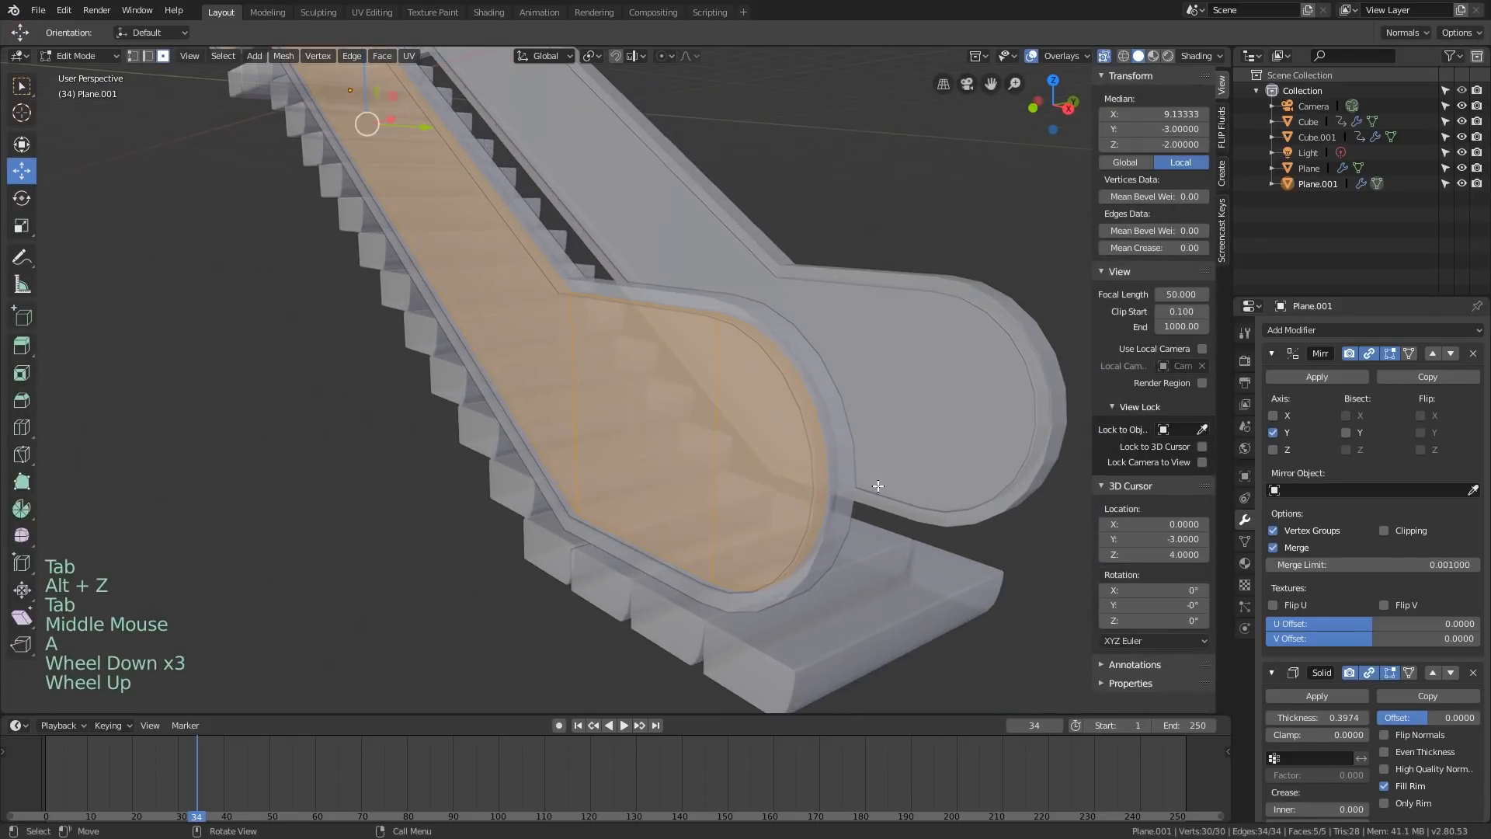
# Inset all faces of the side panel with a thickness of about 0.113
pyautogui.press('i')
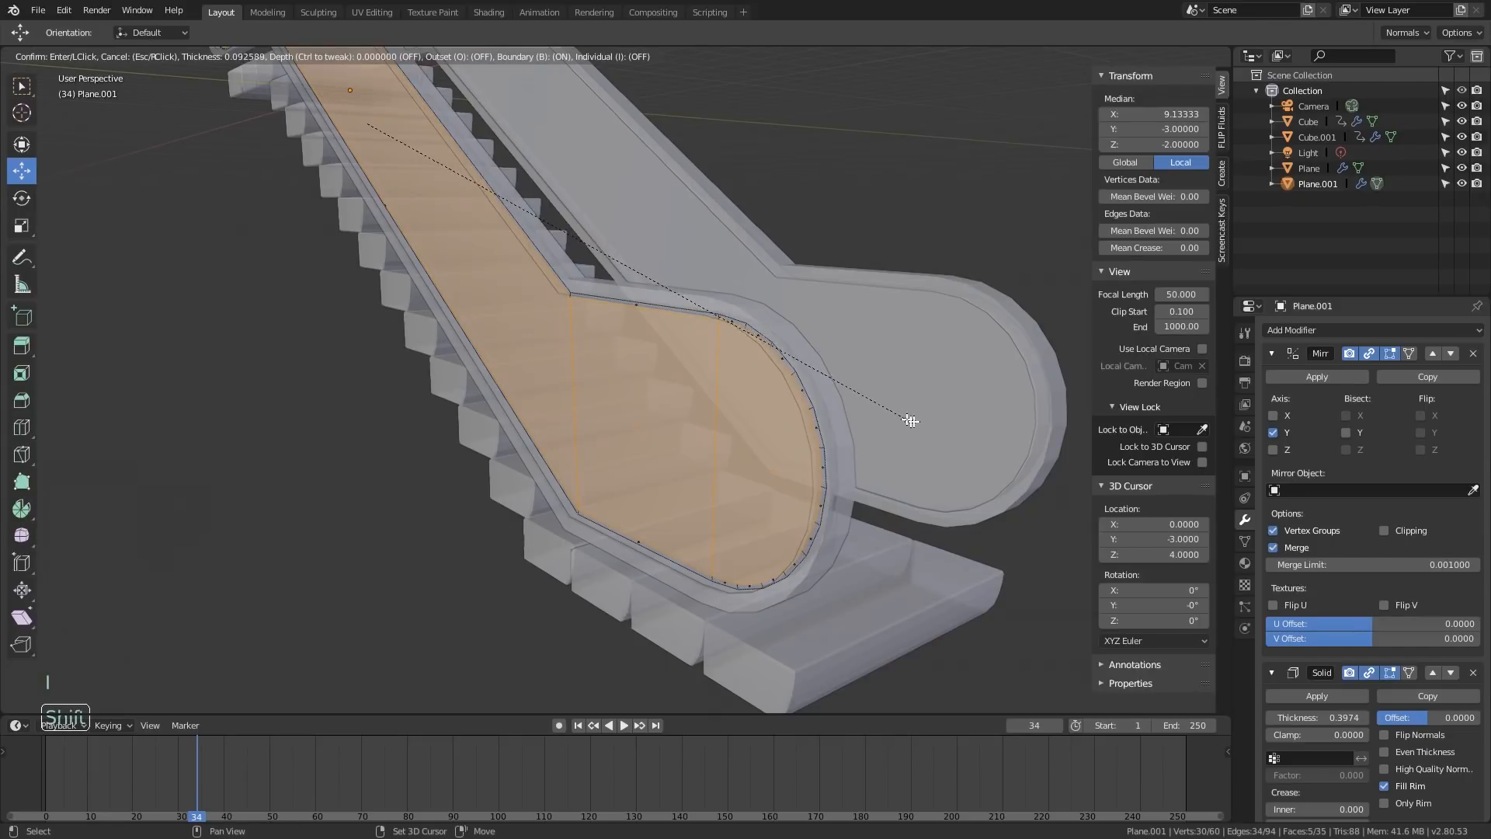
pyautogui.press('shift')
pyautogui.click(896, 425)
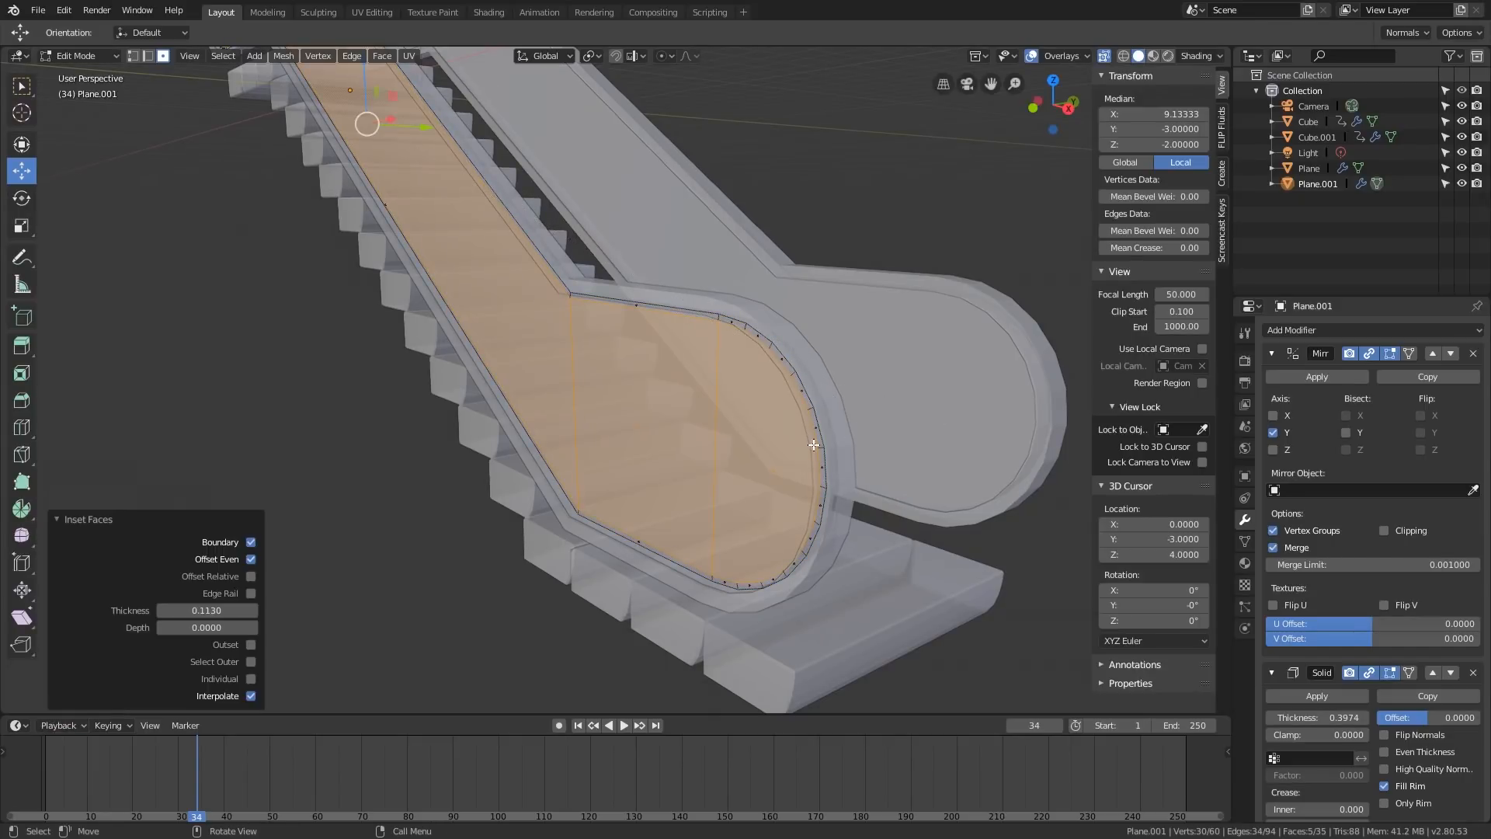
# Separate the inset inner faces into their own object, return to Object Mode and select the remaining border strip
pyautogui.moveTo(816, 442); pyautogui.dragTo(894, 447, button='middle')
pyautogui.scroll(4, 894, 446)
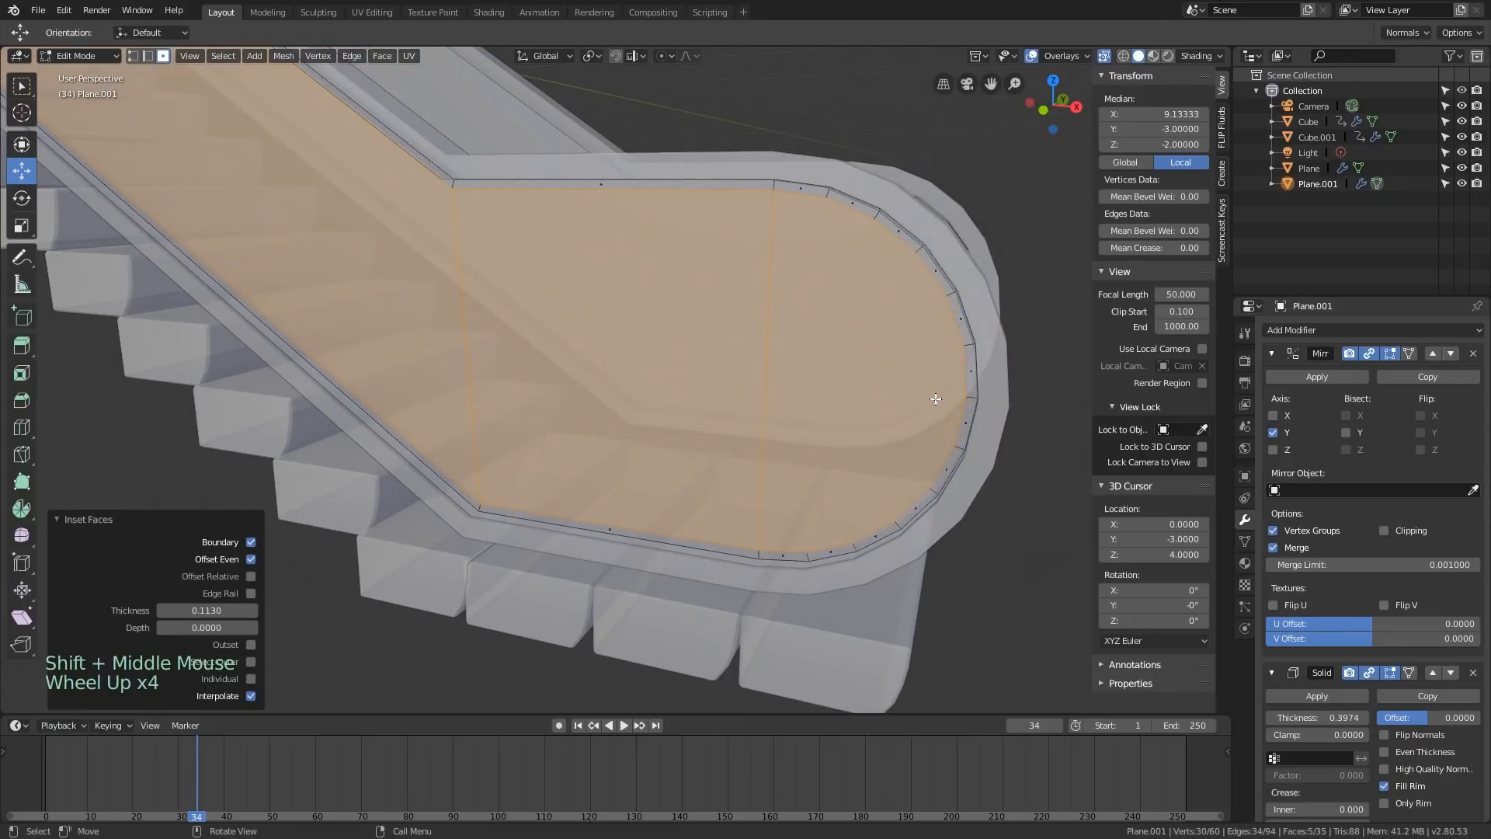
pyautogui.press('p')
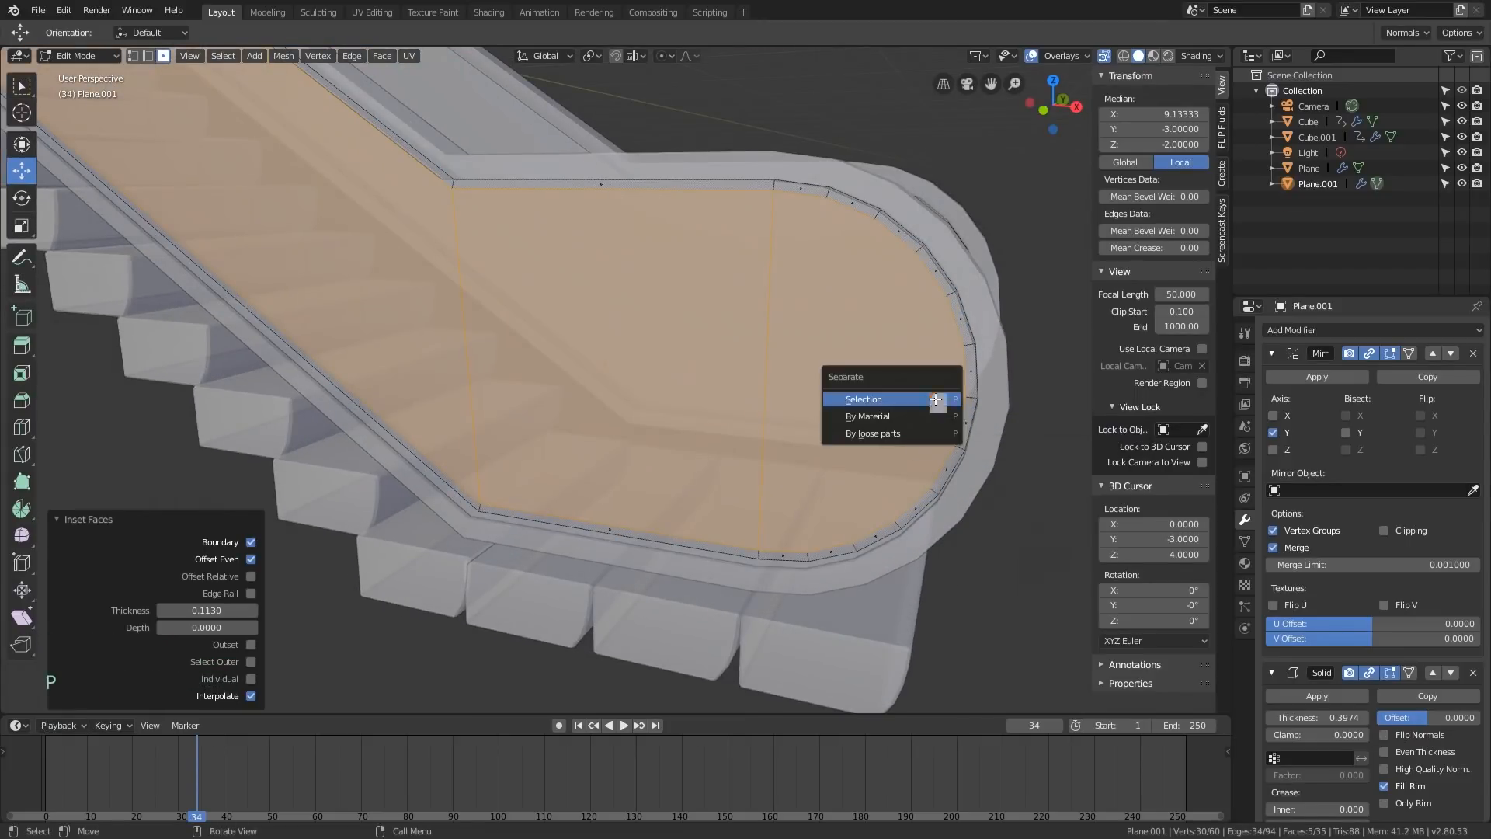
pyautogui.click(935, 398)
pyautogui.press('Tab')
pyautogui.click(964, 397)
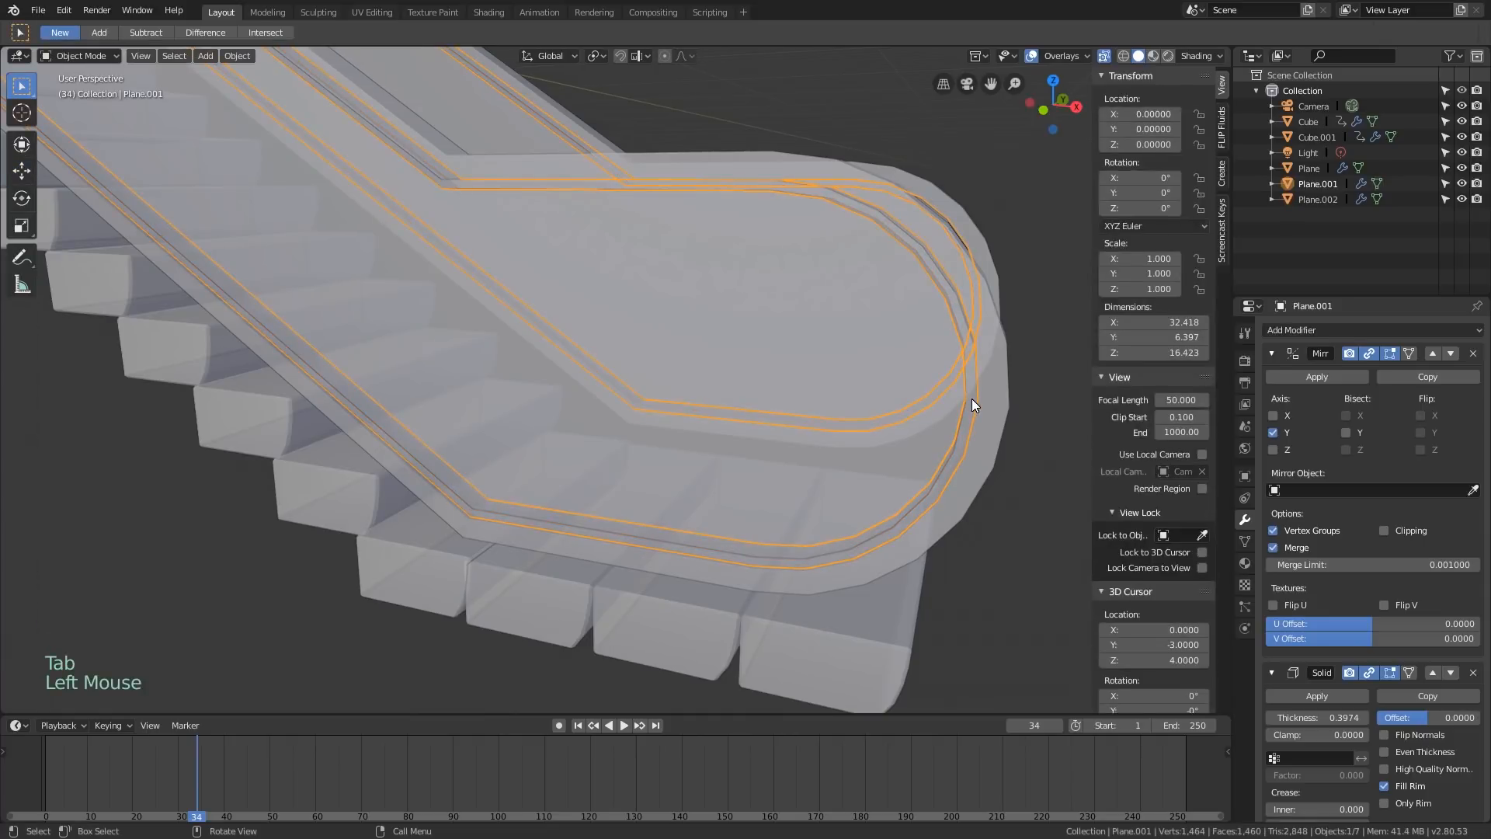
# Examine the separated border strip in solid shading, trial-moving it away from the panel and cancelling the move
pyautogui.press('g')
pyautogui.press('Tab')
pyautogui.scroll(-1, 940, 384)
pyautogui.moveTo(944, 388); pyautogui.dragTo(921, 475, button='middle')
pyautogui.scroll(3, 955, 427)
pyautogui.hotkey('alt', 'z')
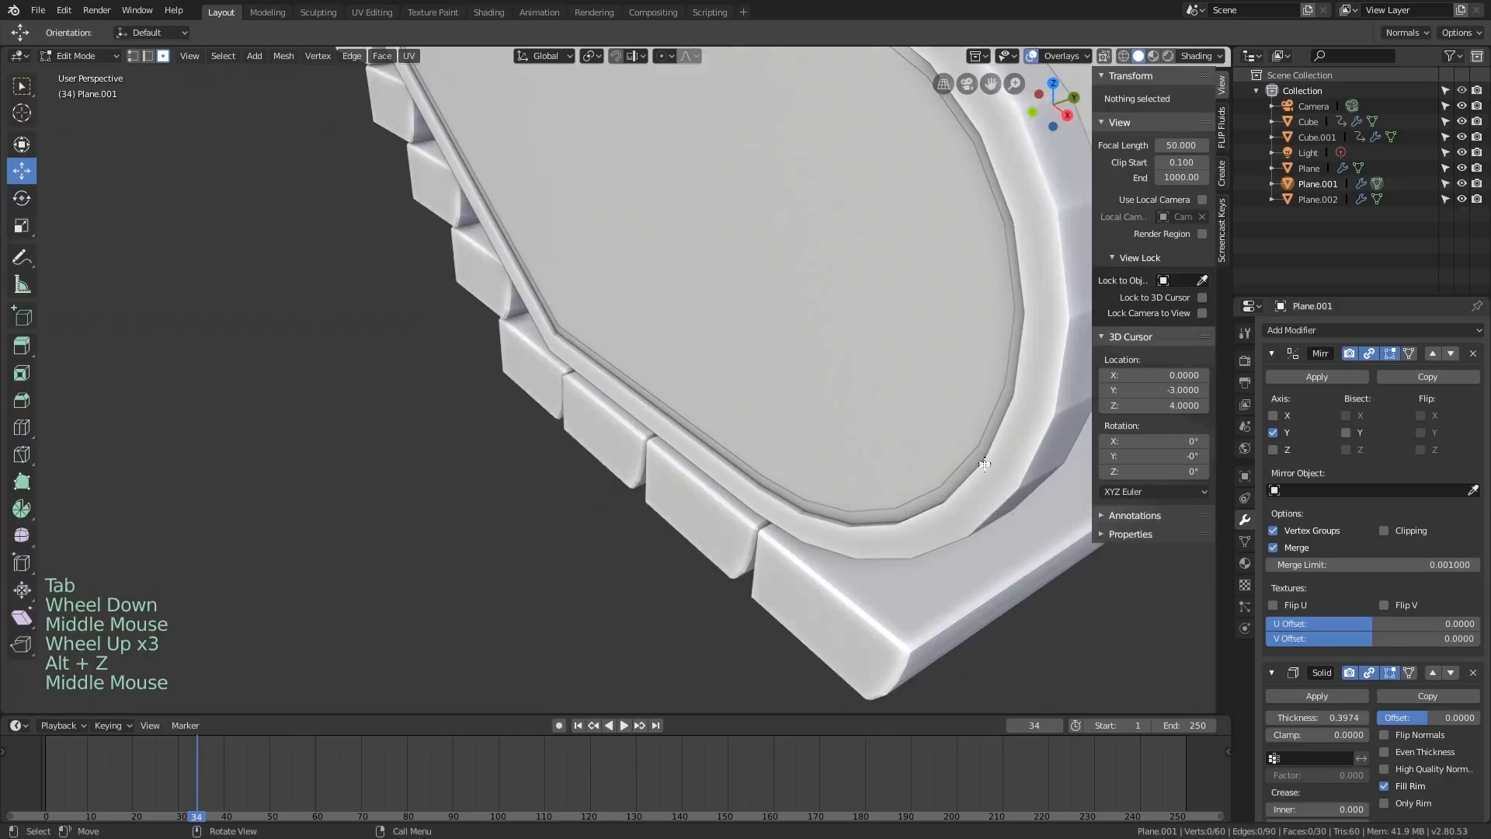
pyautogui.scroll(-1, 921, 476)
pyautogui.scroll(1, 921, 476)
pyautogui.press('g')
pyautogui.scroll(-3, 921, 474)
pyautogui.press('Tab')
pyautogui.scroll(-2, 934, 456)
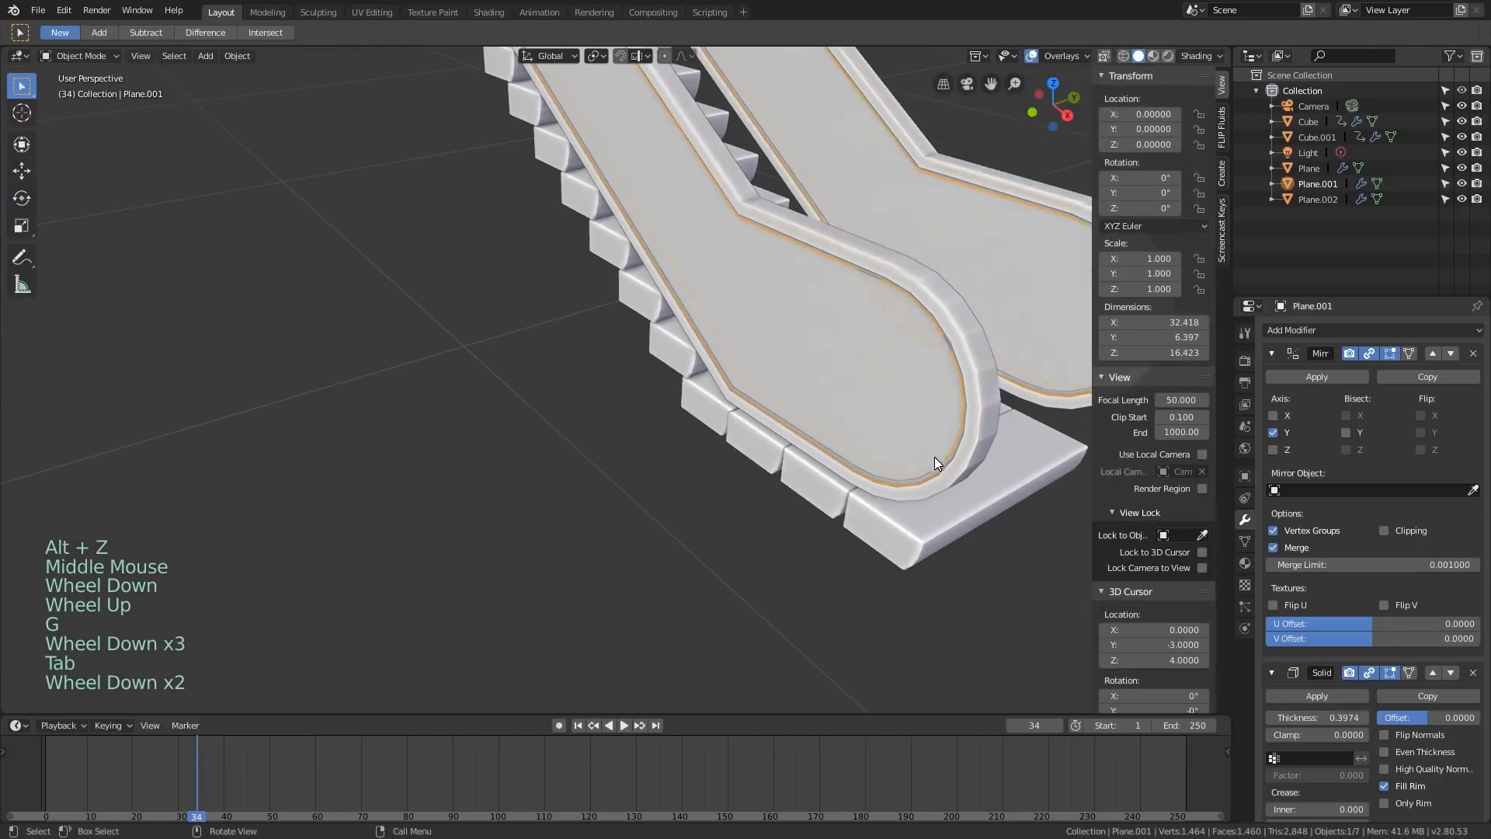
pyautogui.press('g')
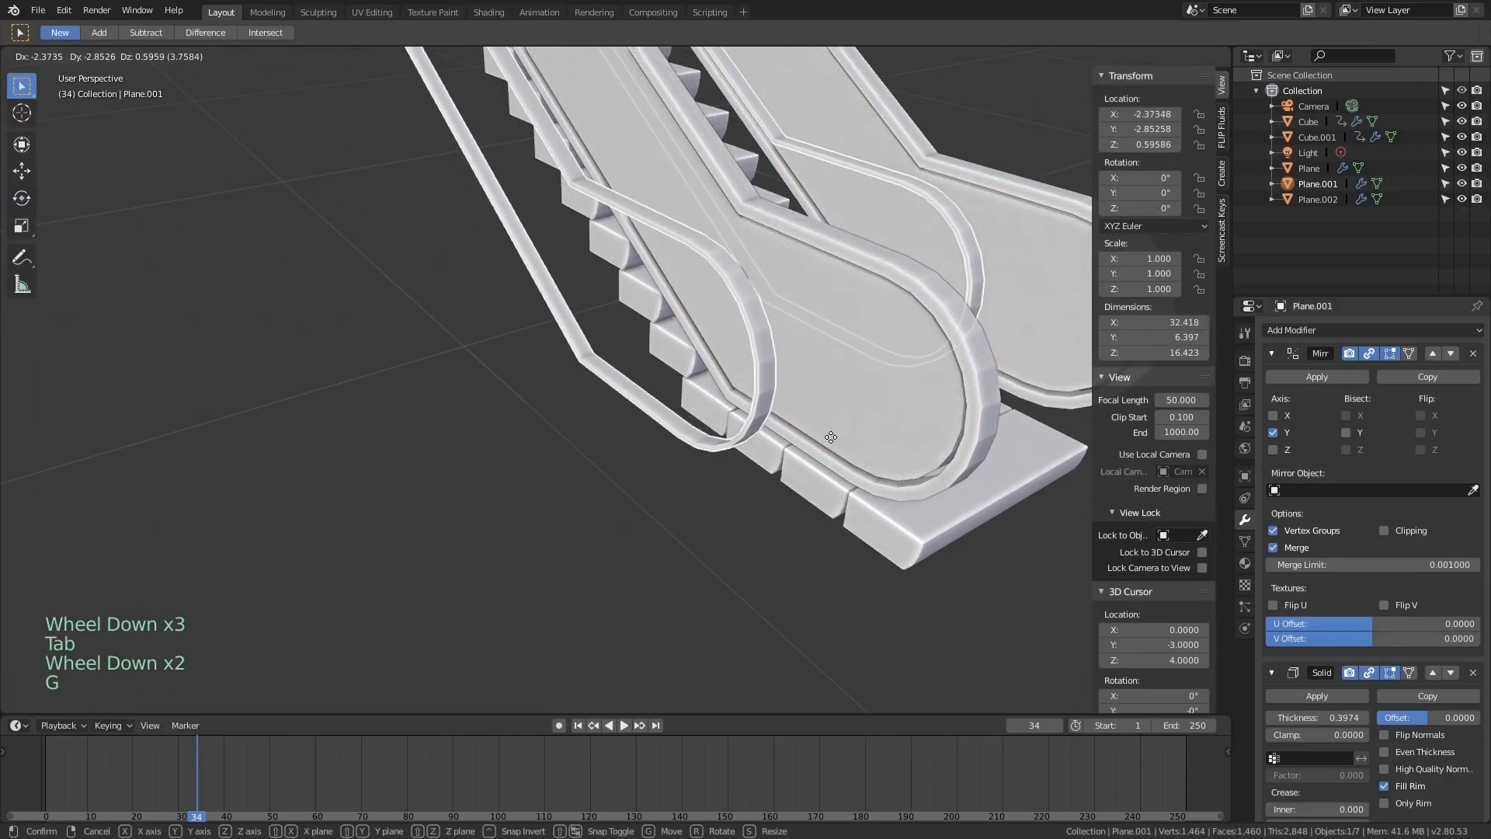
pyautogui.rightClick(831, 437)
# Thin the inner side panel by setting its Solidify thickness to about 0.0655, checking it in wireframe
pyautogui.click(883, 439)
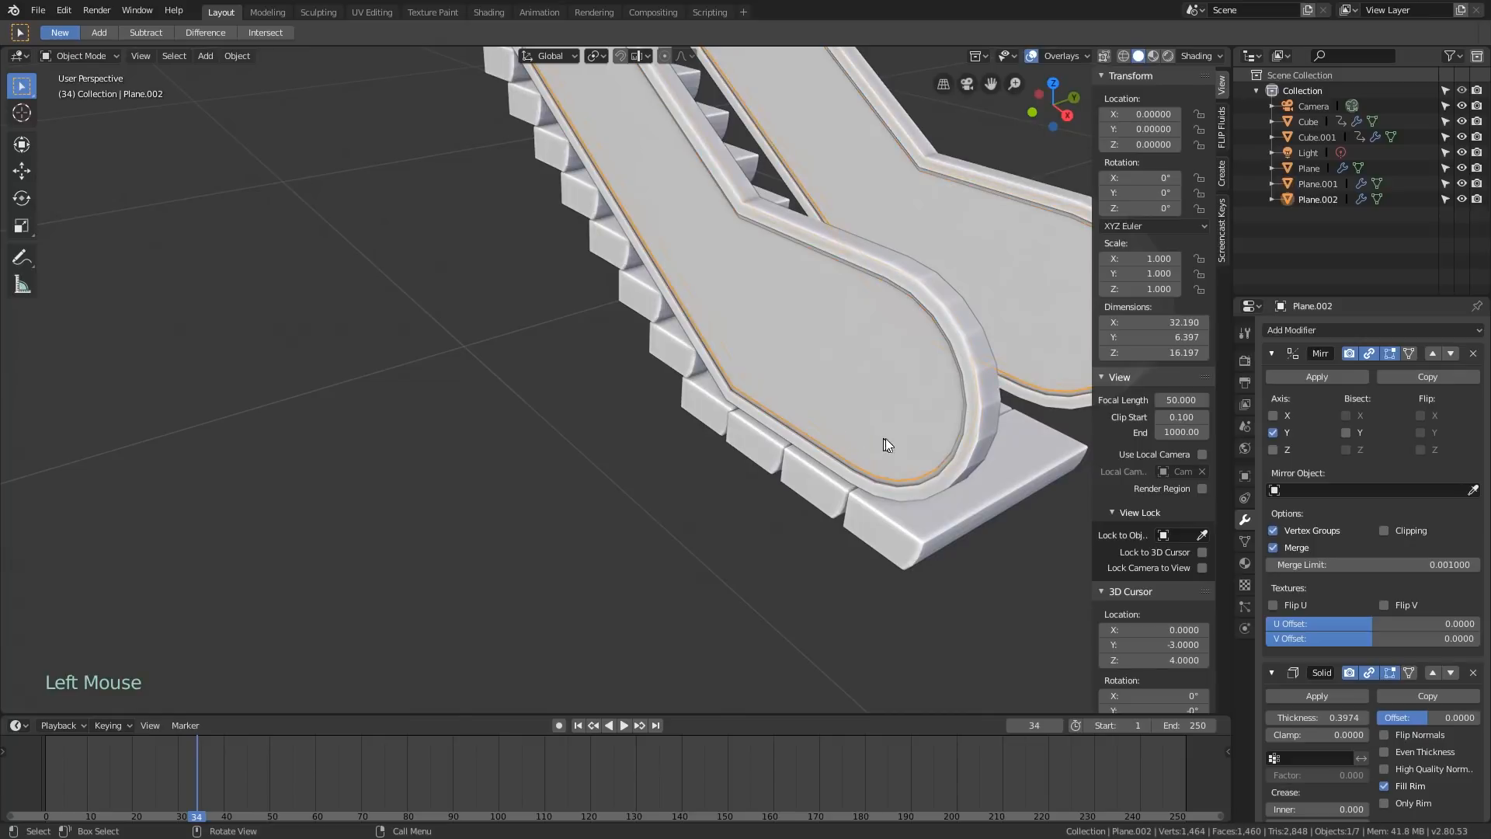
pyautogui.press('g')
pyautogui.press('Escape')
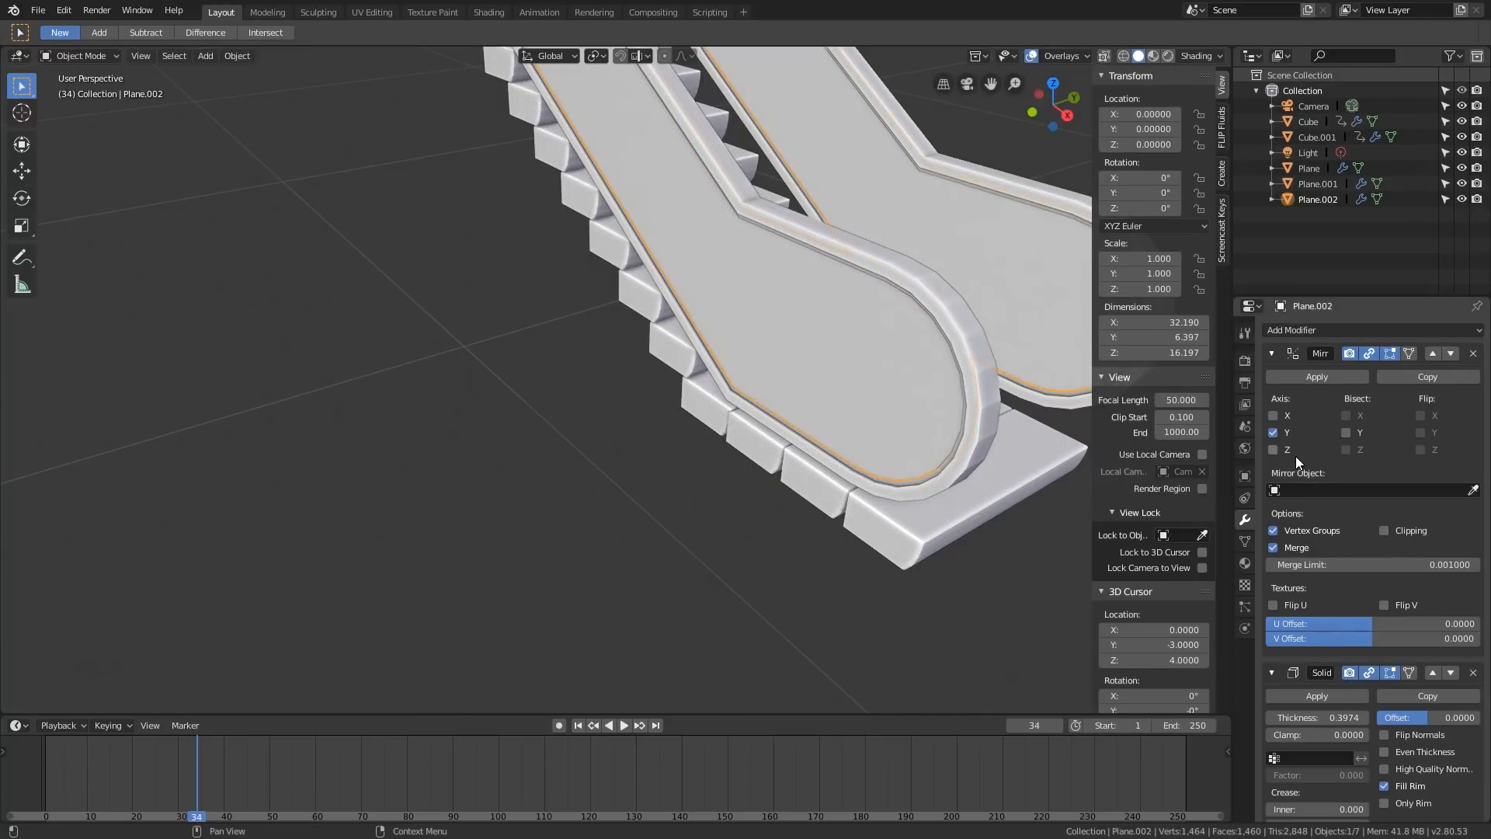
pyautogui.scroll(-3, 1326, 609)
pyautogui.moveTo(1346, 669); pyautogui.dragTo(1320, 669)
pyautogui.hotkey('alt', 'z')
pyautogui.moveTo(946, 430); pyautogui.dragTo(807, 451, button='middle')
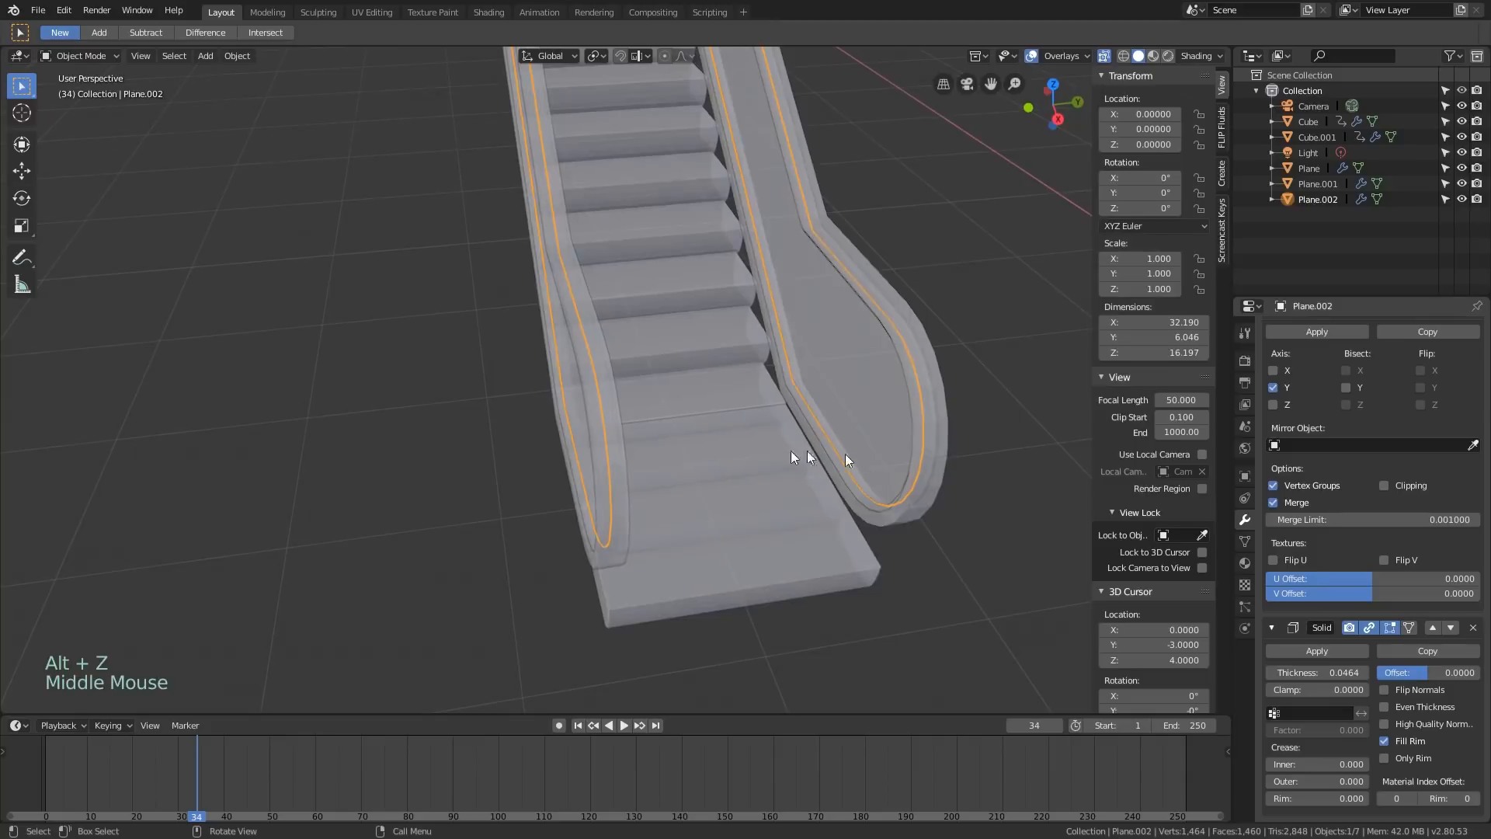
pyautogui.scroll(2, 615, 519)
pyautogui.keyDown('shift'); pyautogui.moveTo(616, 518); pyautogui.dragTo(696, 534, button='middle'); pyautogui.keyUp('shift')
pyautogui.keyDown('shift'); pyautogui.scroll(1, 696, 533); pyautogui.keyUp('shift')
pyautogui.scroll(4, 696, 534)
pyautogui.press('z')
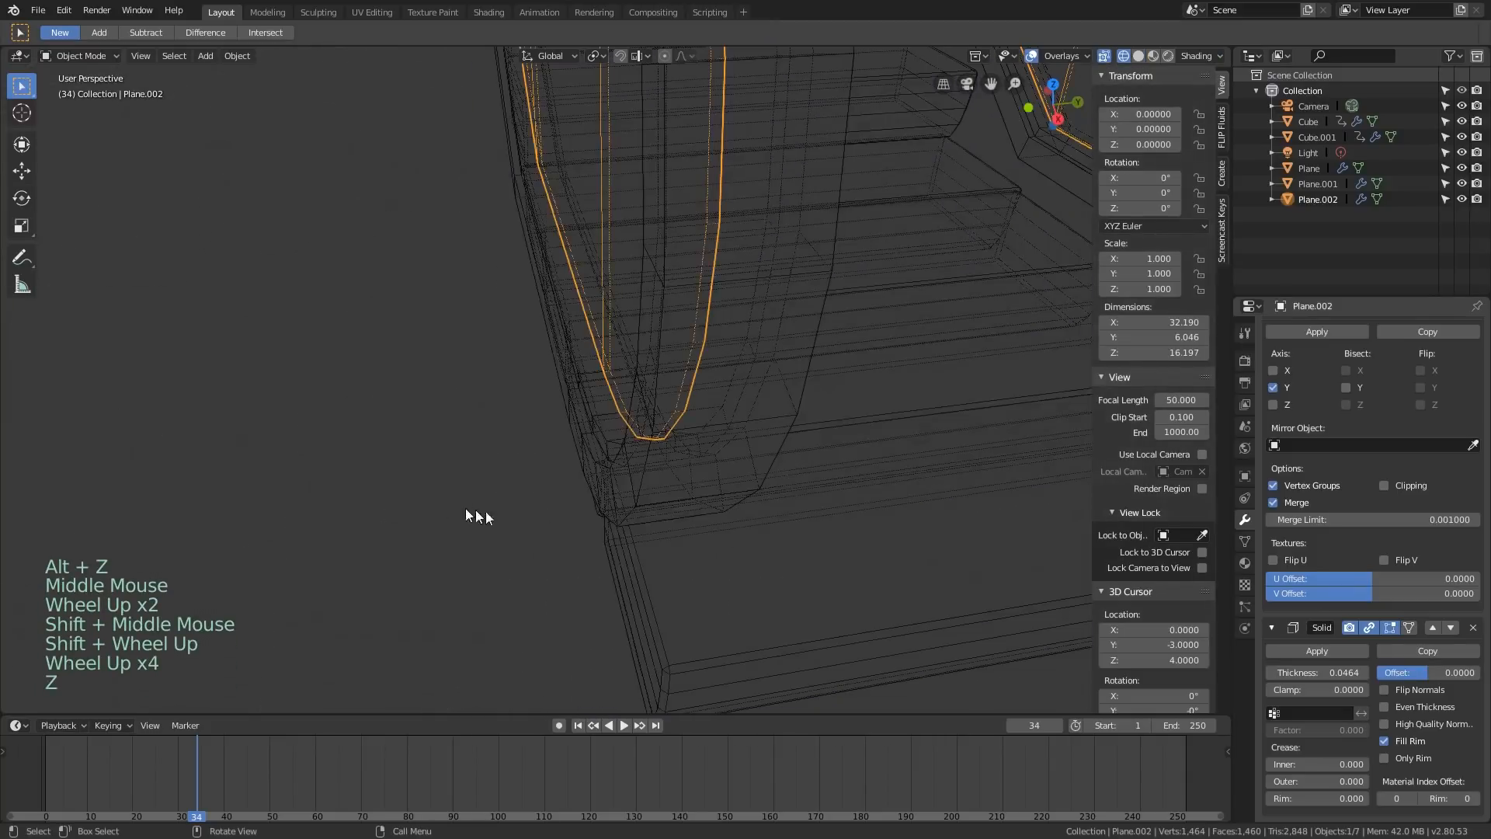
pyautogui.moveTo(1320, 673); pyautogui.dragTo(1351, 672)
# Examine how the thinned panel sits inside its frame, in wireframe, see-through and solid shading
pyautogui.hotkey('alt', 'z')
pyautogui.scroll(-4, 907, 362)
pyautogui.keyDown('shift'); pyautogui.moveTo(907, 362); pyautogui.dragTo(766, 400, button='middle'); pyautogui.keyUp('shift')
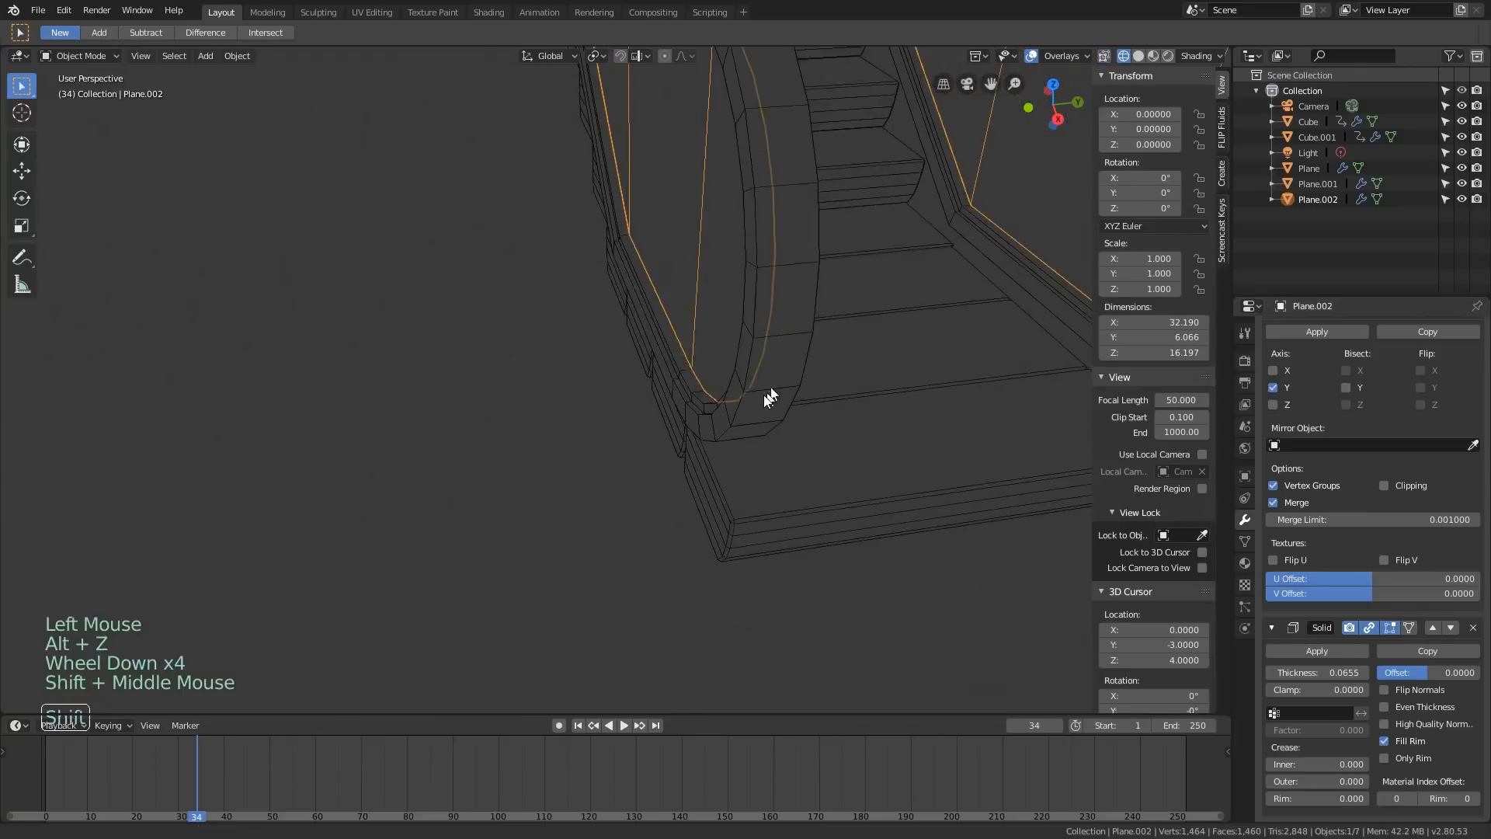
pyautogui.scroll(-2, 678, 444)
pyautogui.hotkey('alt', 'z')
pyautogui.scroll(-1, 678, 444)
pyautogui.moveTo(678, 444); pyautogui.dragTo(766, 423, button='middle')
pyautogui.scroll(-1, 765, 423)
pyautogui.press('z')
pyautogui.keyDown('shift'); pyautogui.moveTo(999, 406); pyautogui.dragTo(869, 508, button='middle'); pyautogui.keyUp('shift')
pyautogui.scroll(-1, 869, 508)
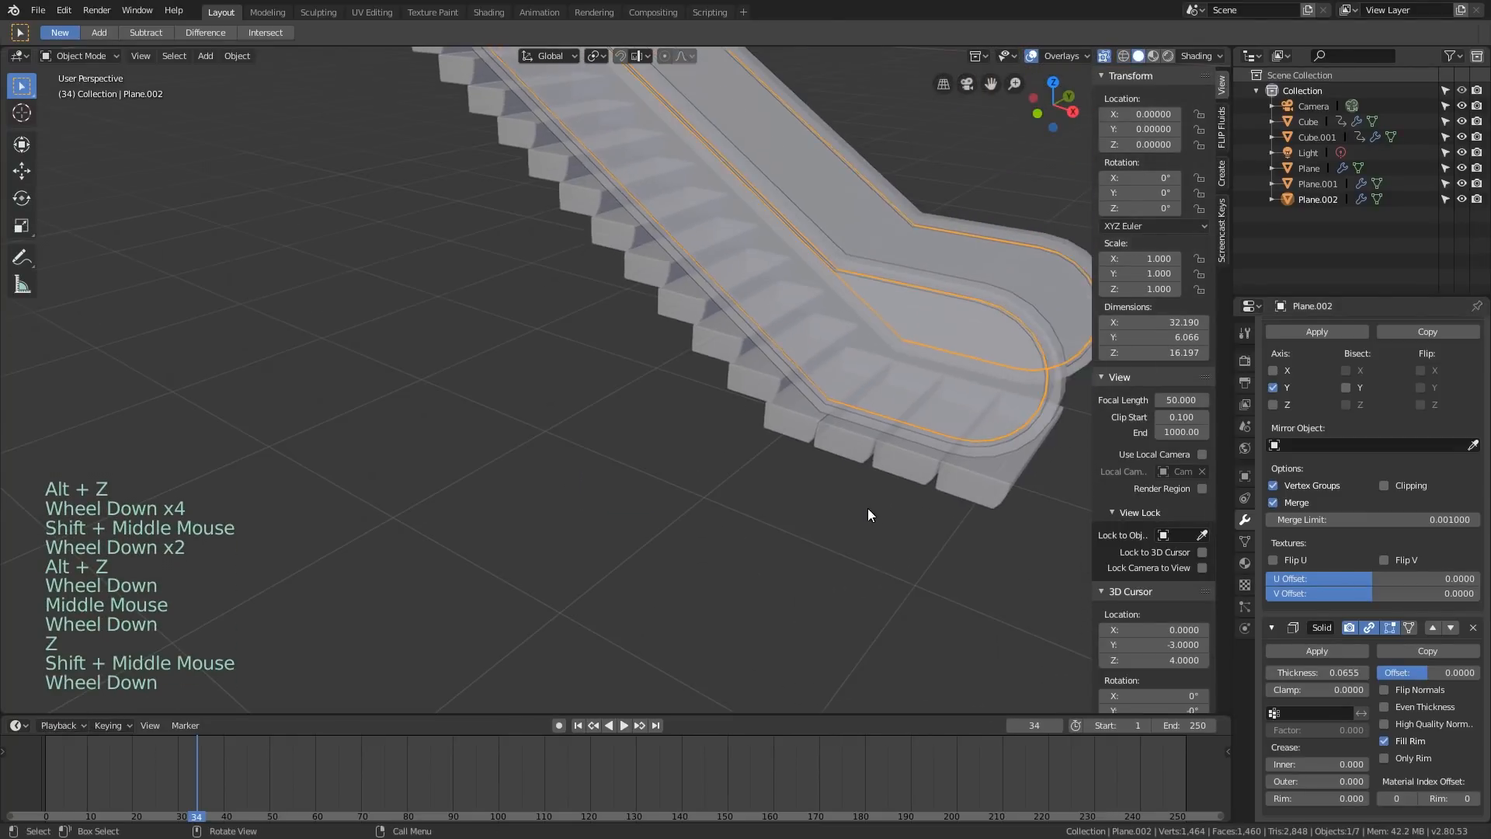
pyautogui.hotkey('alt', 'z')
pyautogui.scroll(-1, 799, 489)
pyautogui.keyDown('shift'); pyautogui.moveTo(892, 440); pyautogui.dragTo(842, 393, button='middle'); pyautogui.keyUp('shift')
# Inset all faces of the inner panel with a thickness of about 0.0891
pyautogui.press('Tab')
pyautogui.scroll(1, 847, 390)
pyautogui.press('a')
pyautogui.scroll(-1, 854, 387)
pyautogui.scroll(1, 858, 384)
pyautogui.scroll(1, 862, 382)
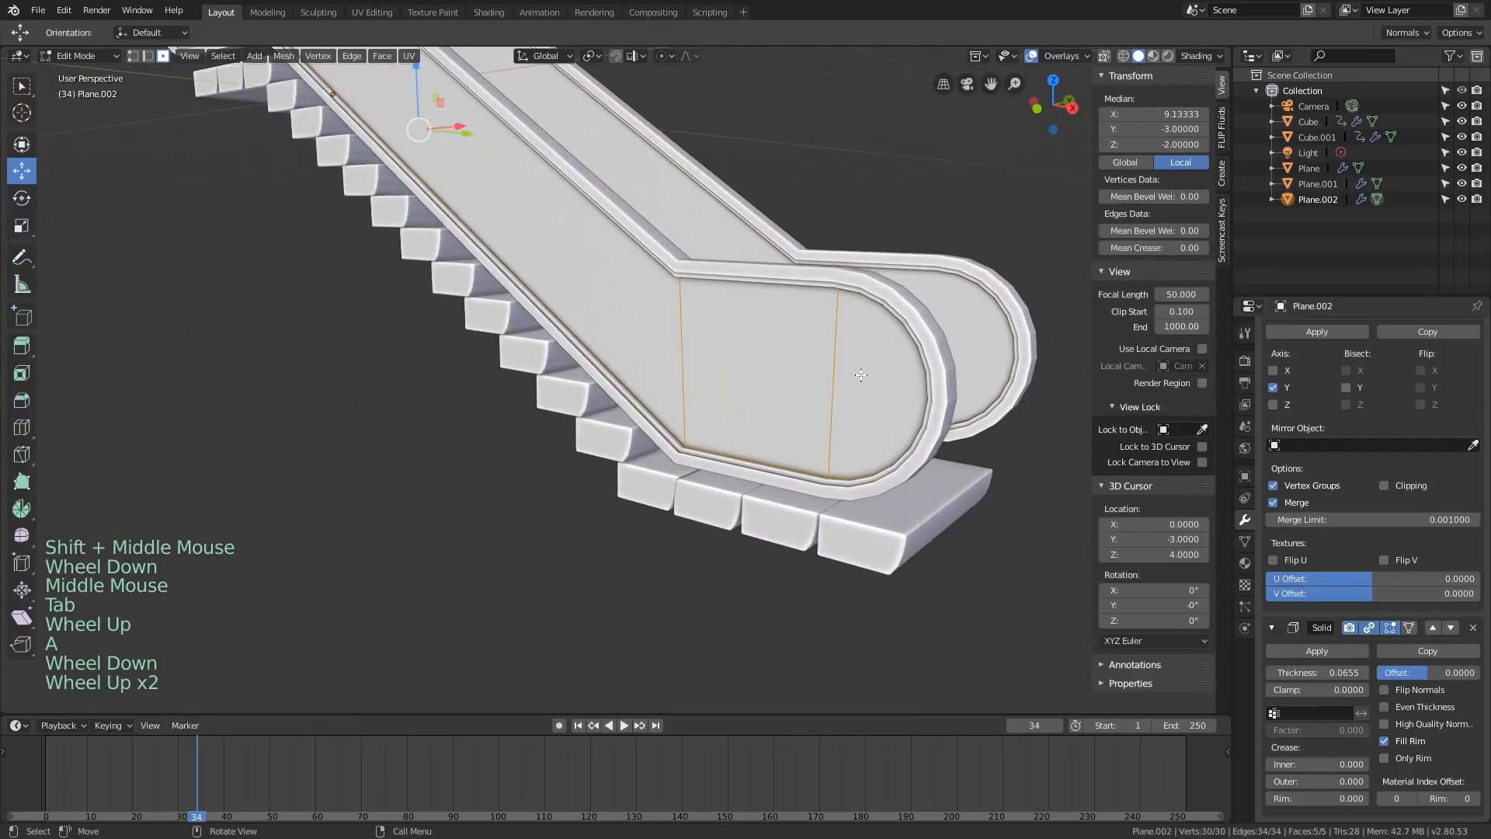
pyautogui.scroll(1, 961, 315)
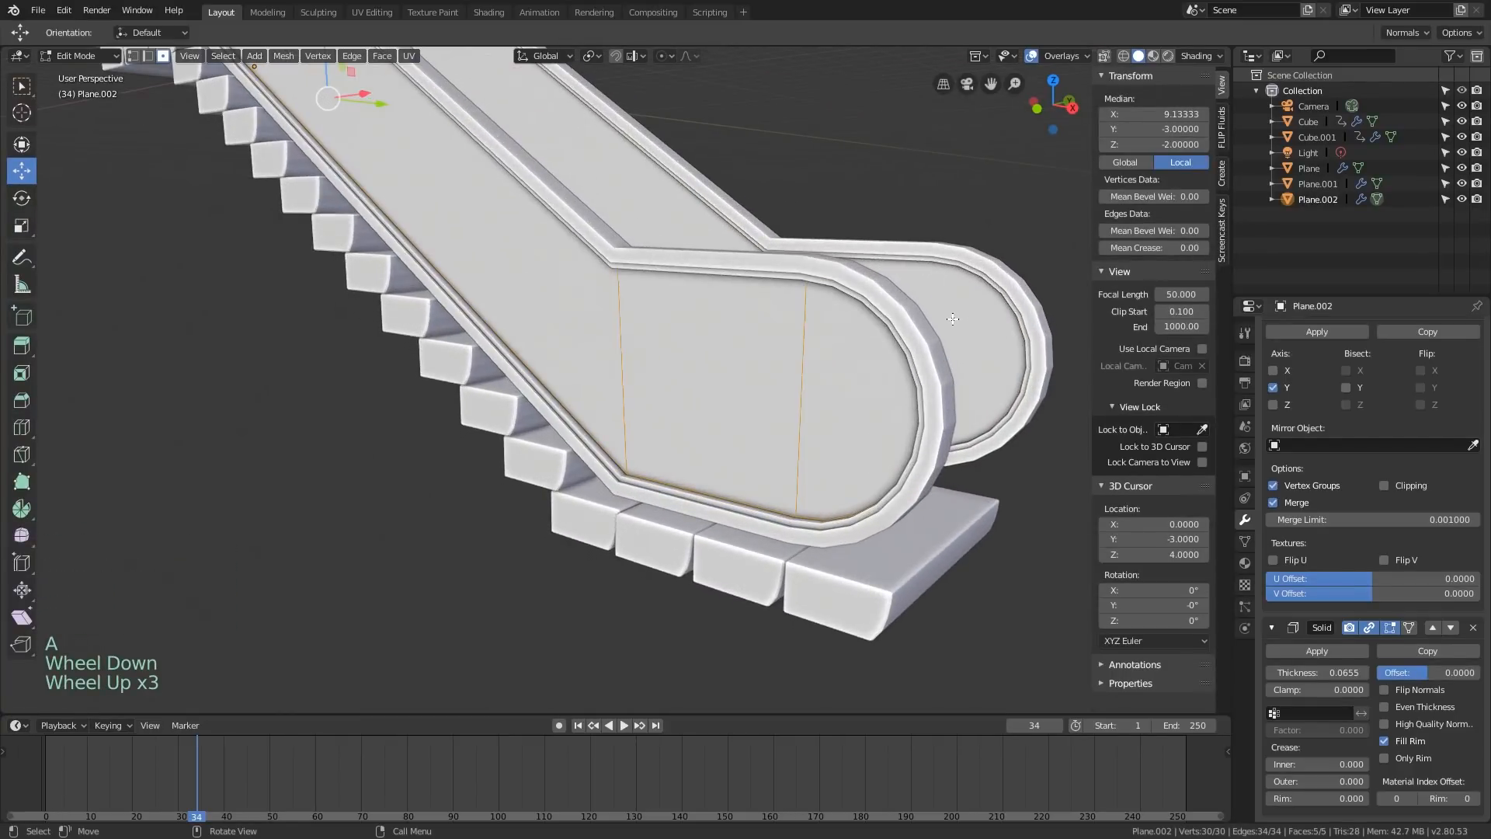
pyautogui.moveTo(961, 315); pyautogui.dragTo(955, 314, button='middle')
pyautogui.hotkey('alt', 'z')
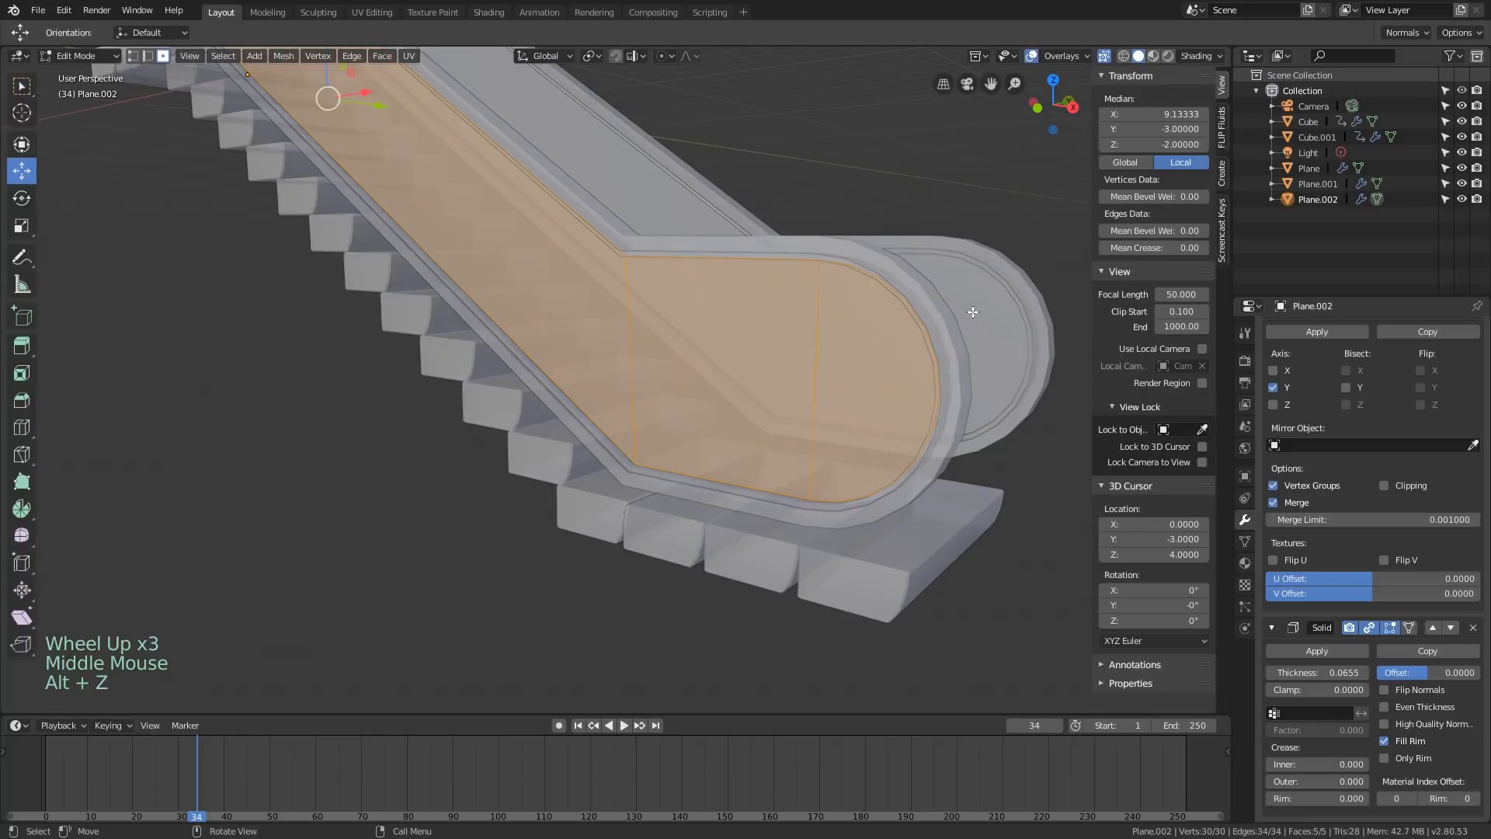
pyautogui.press('i')
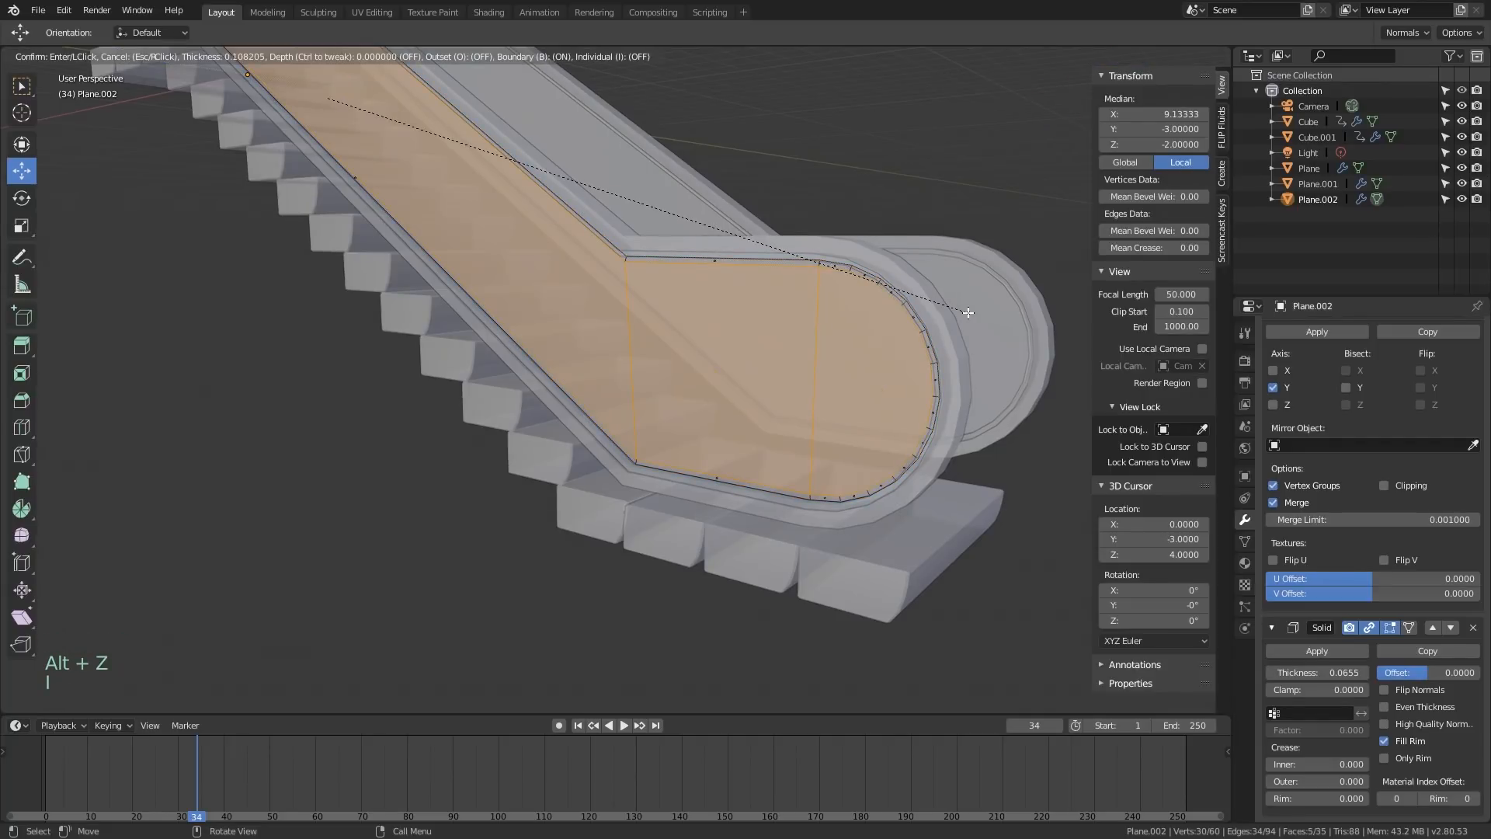
pyautogui.click(967, 310)
# Delete the ring of narrow border faces around the inner panel to leave a gap, and return to Object Mode
pyautogui.scroll(7, 906, 337)
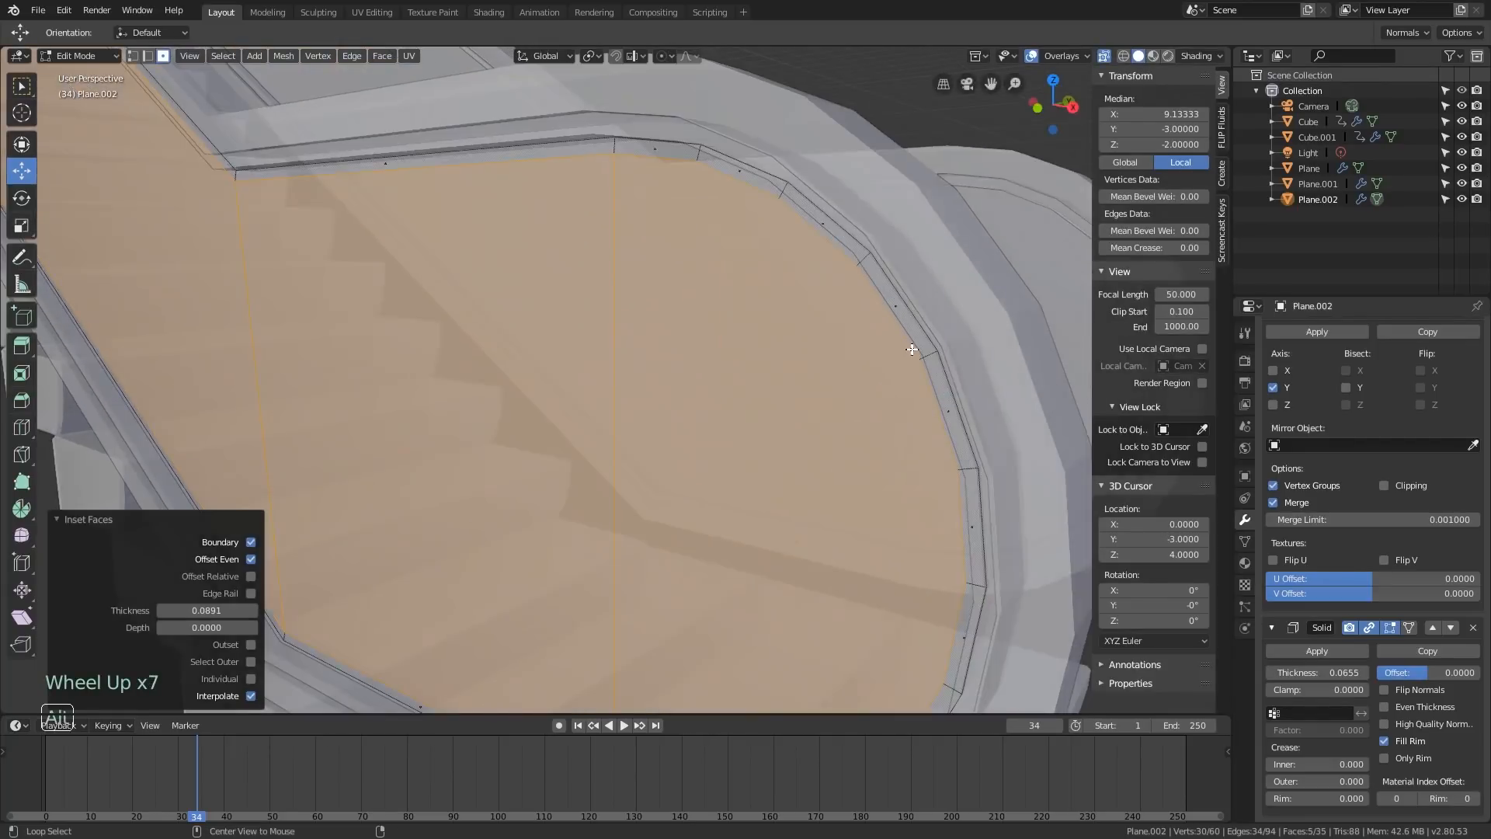
pyautogui.keyDown('alt'); pyautogui.rightClick(927, 354); pyautogui.keyUp('alt')
pyautogui.scroll(-12, 924, 354)
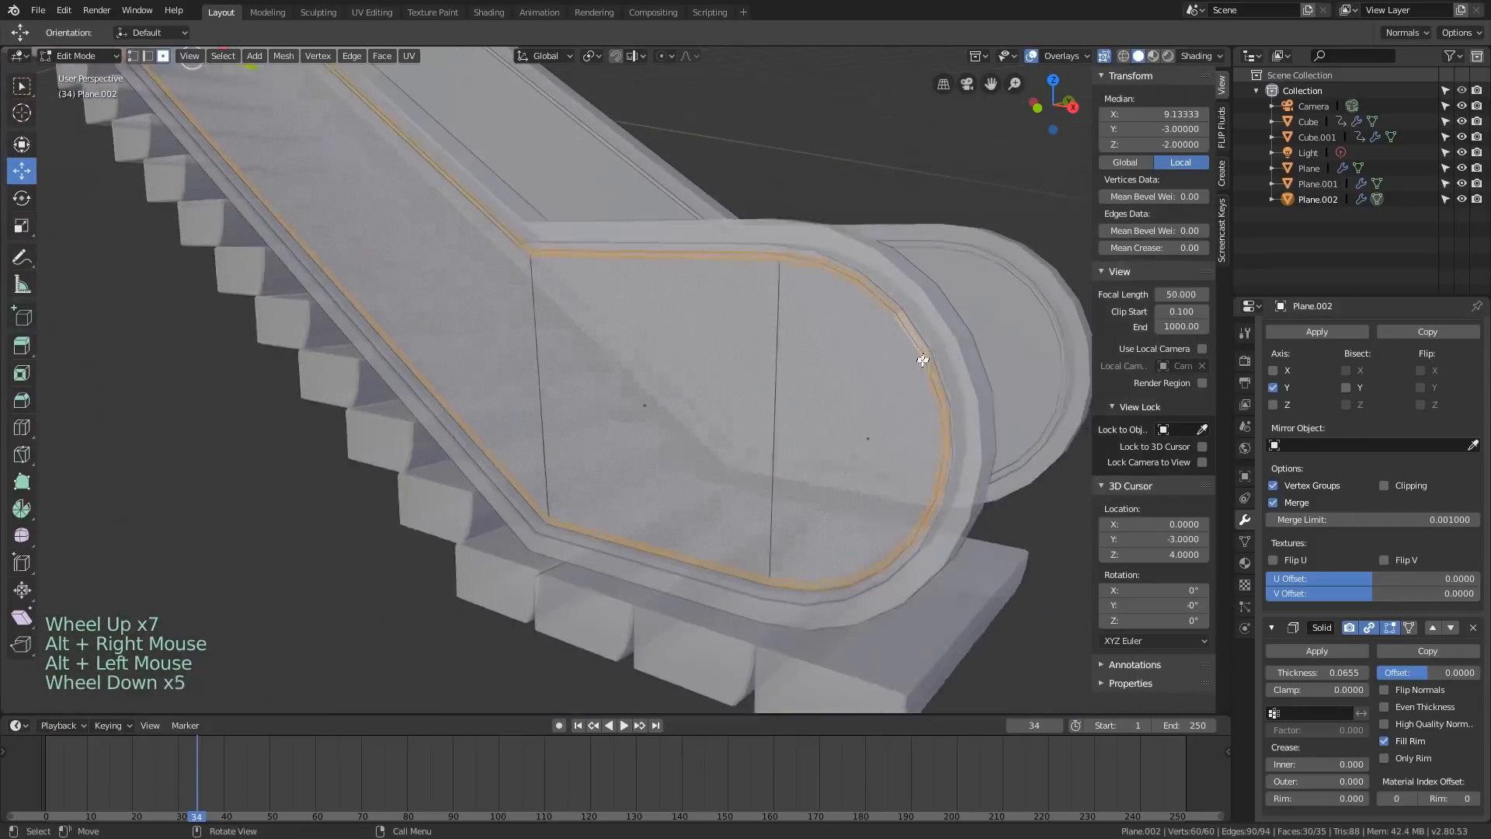
pyautogui.scroll(5, 905, 363)
pyautogui.press('x')
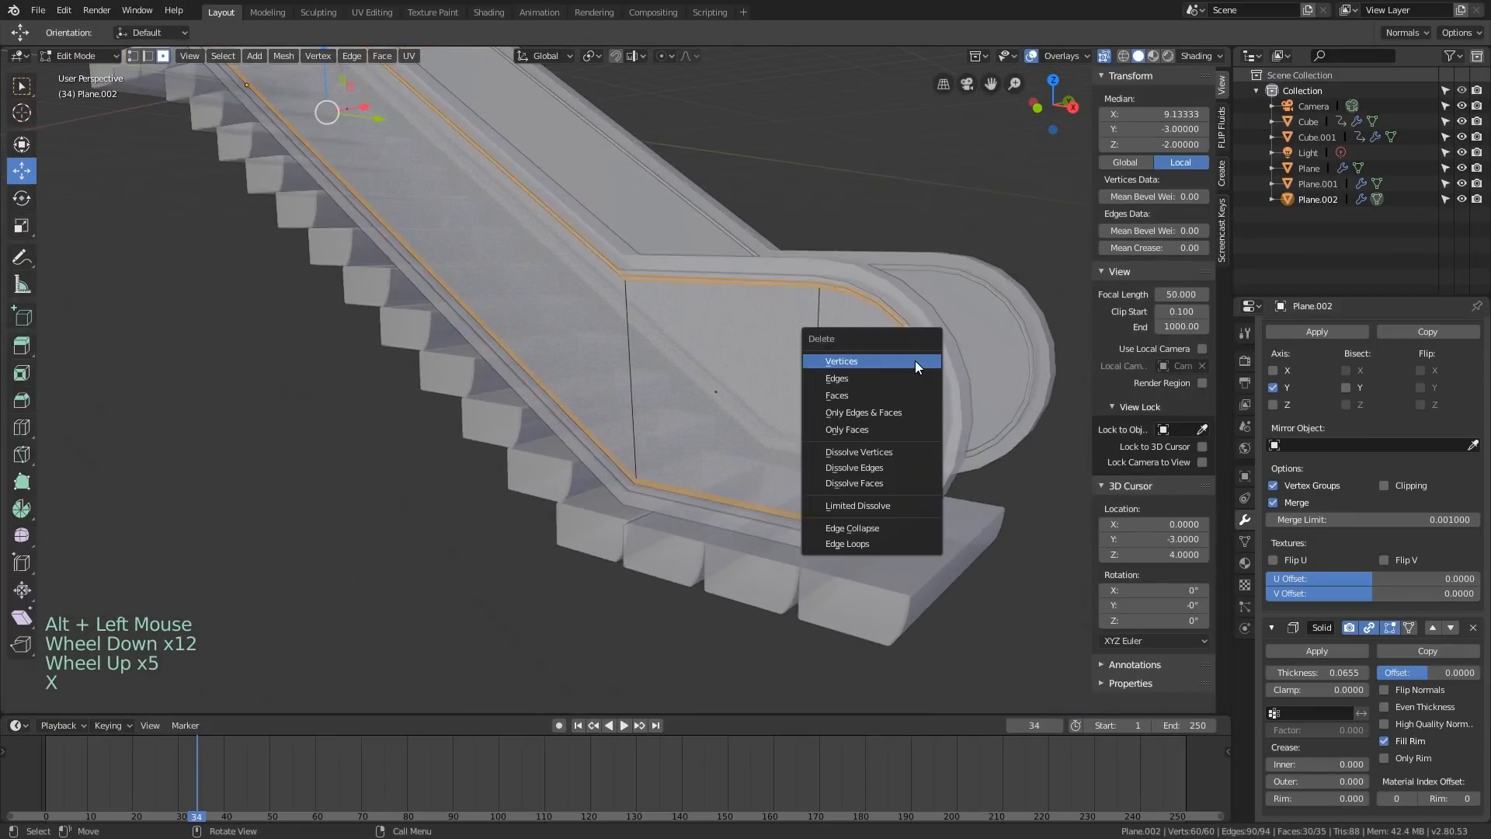
pyautogui.hotkey('alt', 'z')
pyautogui.press('Tab')
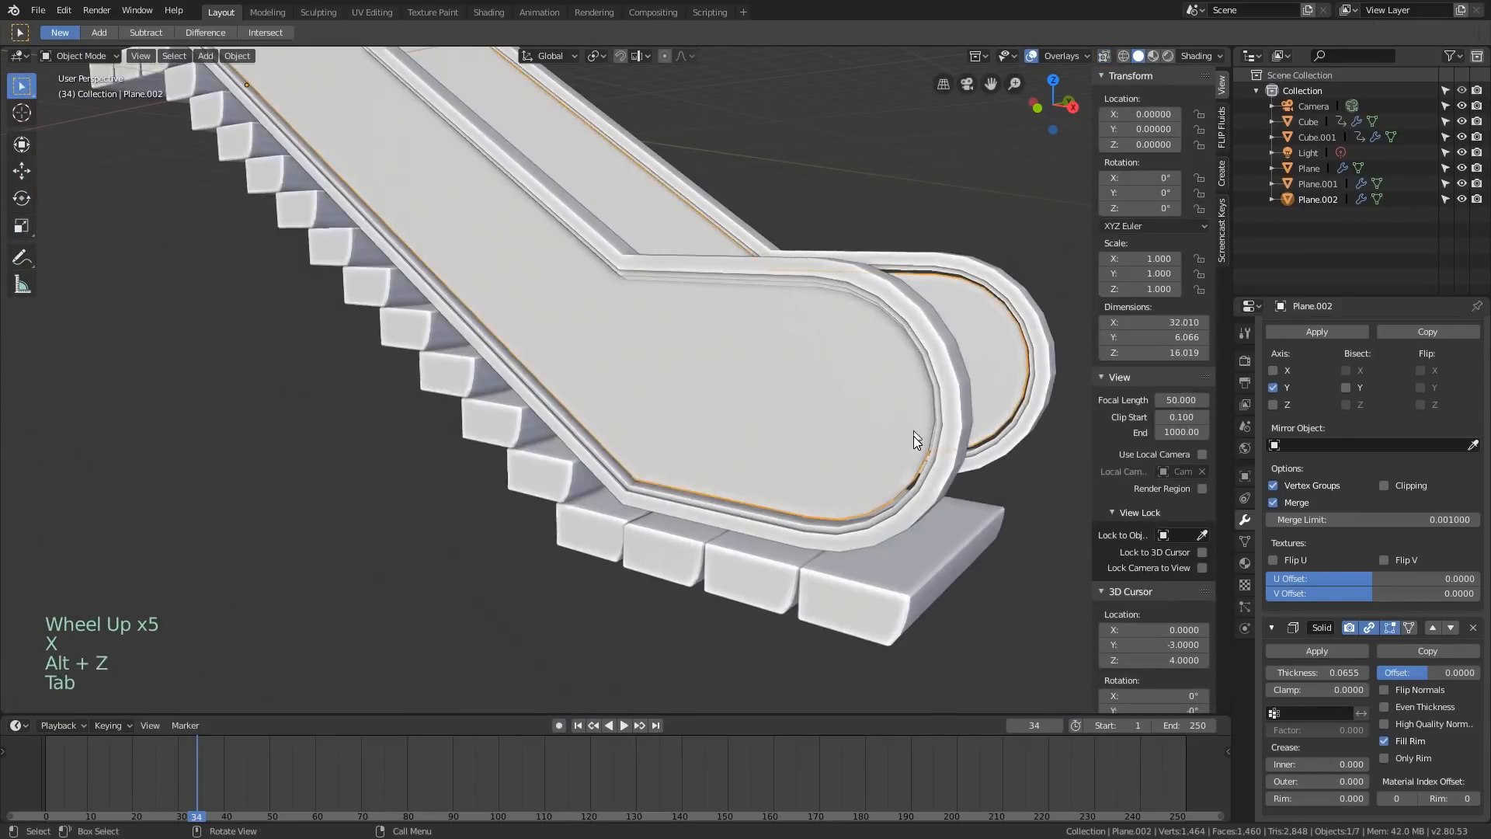
# Examine the whole escalator with the gap around its side panels
pyautogui.moveTo(913, 435); pyautogui.dragTo(786, 468, button='middle')
pyautogui.scroll(-2, 862, 443)
pyautogui.keyDown('shift'); pyautogui.scroll(1, 863, 443); pyautogui.keyUp('shift')
pyautogui.scroll(-2, 860, 501)
pyautogui.keyDown('shift'); pyautogui.scroll(1, 801, 460); pyautogui.keyUp('shift')
pyautogui.scroll(-1, 802, 460)
pyautogui.scroll(3, 748, 438)
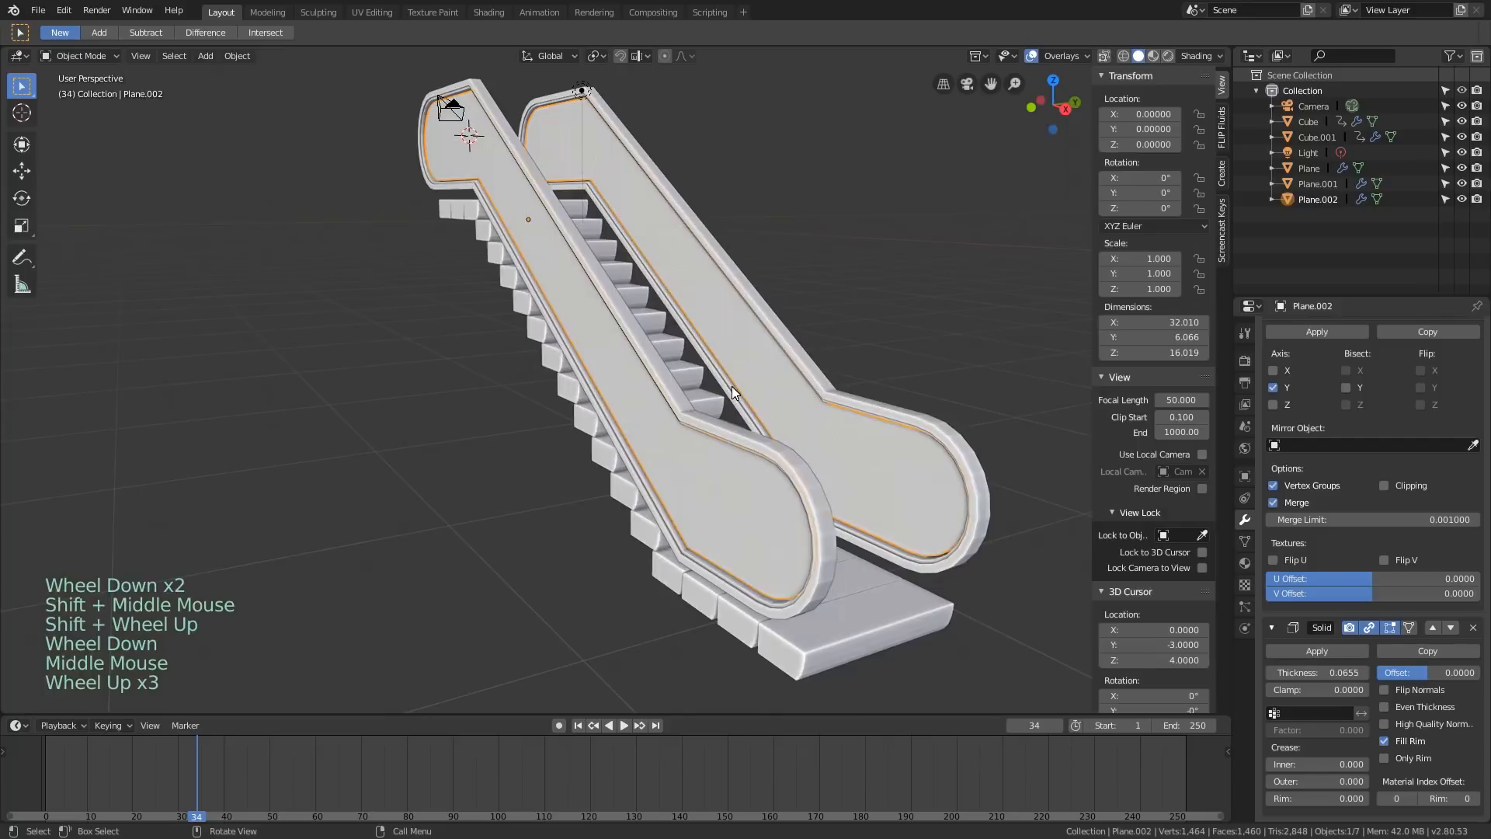
# Save the scene as test3.blend in the Test folder
pyautogui.hotkey('ctrl', 's')
pyautogui.click(276, 126)
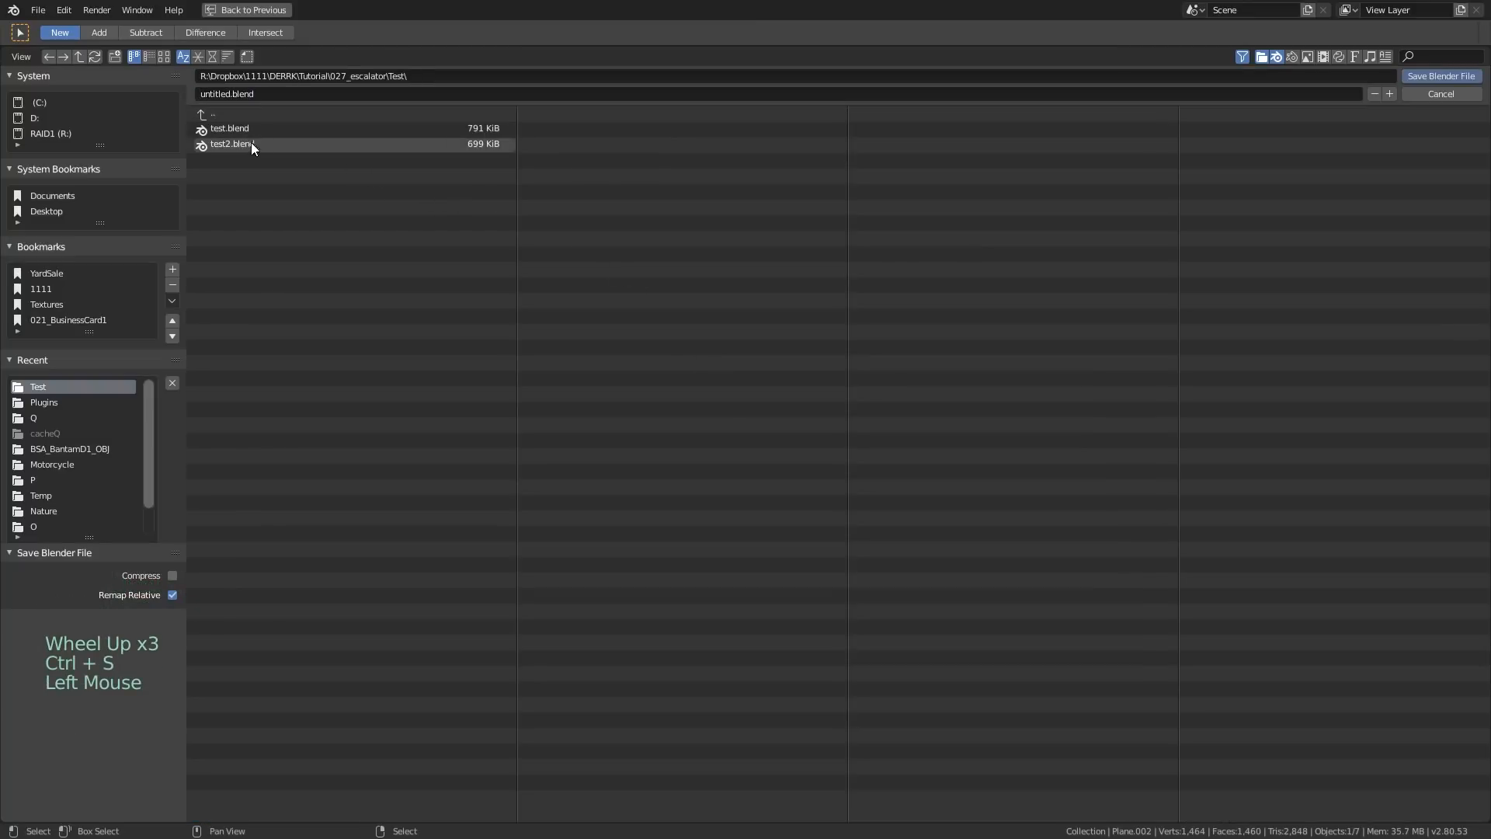
pyautogui.click(250, 142)
pyautogui.click(214, 93)
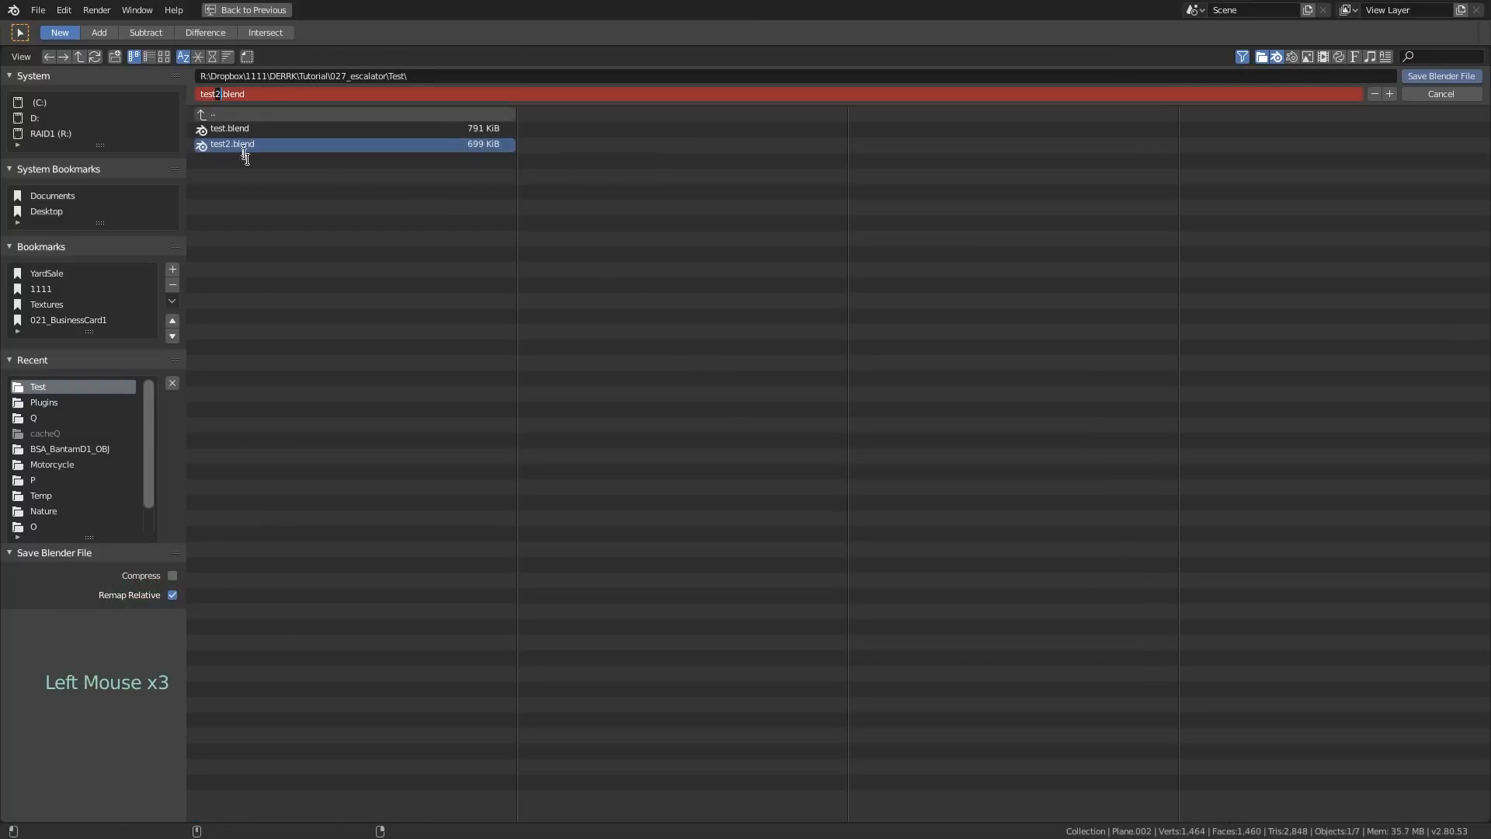
pyautogui.write('3')
pyautogui.press('Return')
pyautogui.click(1438, 76)
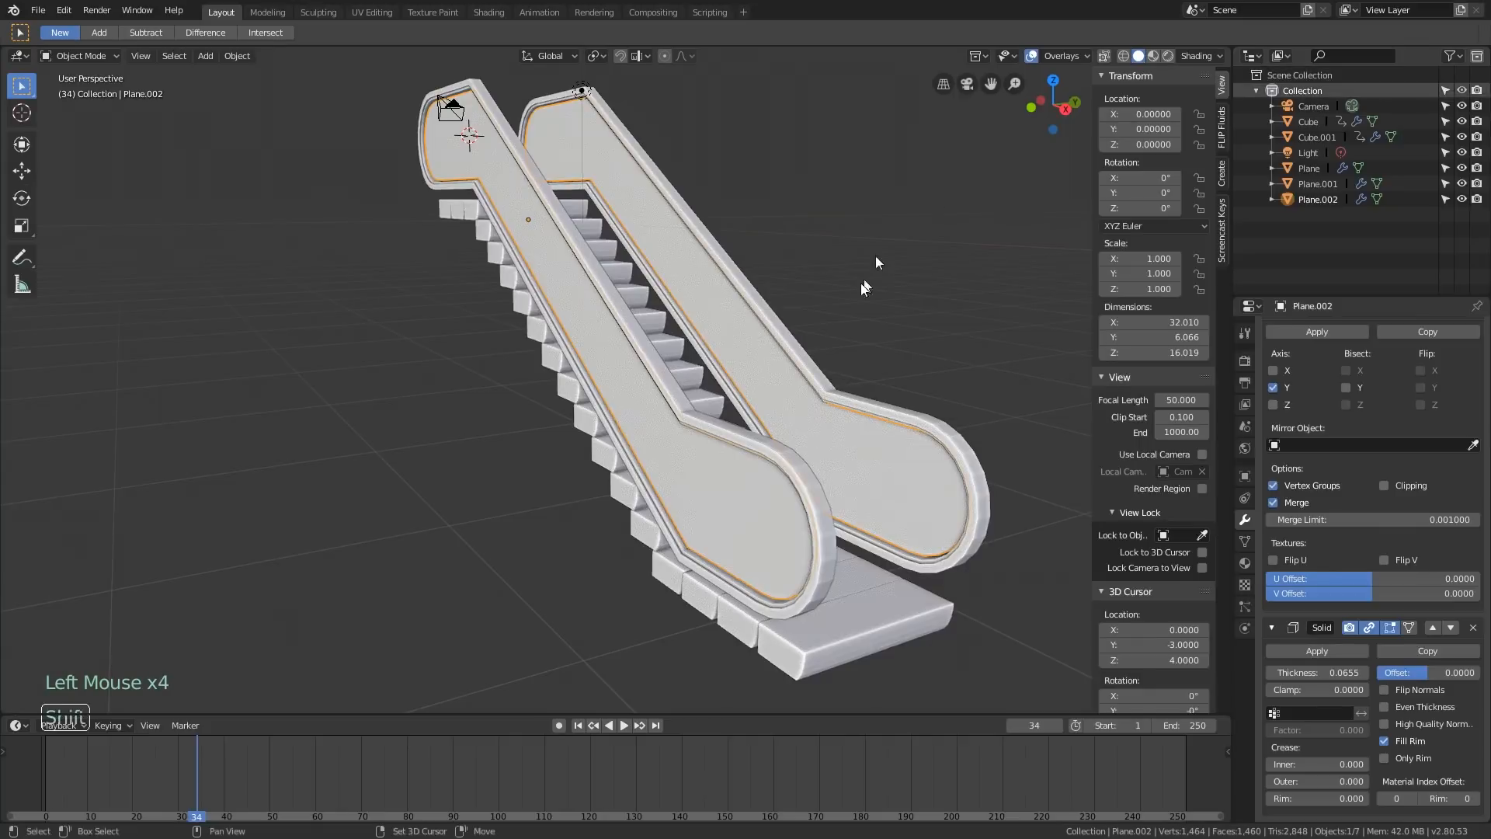
# Play the escalator animation, watch the steps move, and stop the playback
pyautogui.keyDown('shift'); pyautogui.moveTo(874, 255); pyautogui.dragTo(847, 318, button='middle'); pyautogui.keyUp('shift')
pyautogui.moveTo(847, 319); pyautogui.dragTo(816, 384, button='middle')
pyautogui.scroll(-2, 739, 403)
pyautogui.press('space')
pyautogui.moveTo(332, 655); pyautogui.dragTo(691, 383, button='middle')
pyautogui.press('space')
# Select the outer handrail frame and inspect both sides of the escalator
pyautogui.scroll(5, 589, 393)
pyautogui.click(589, 394)
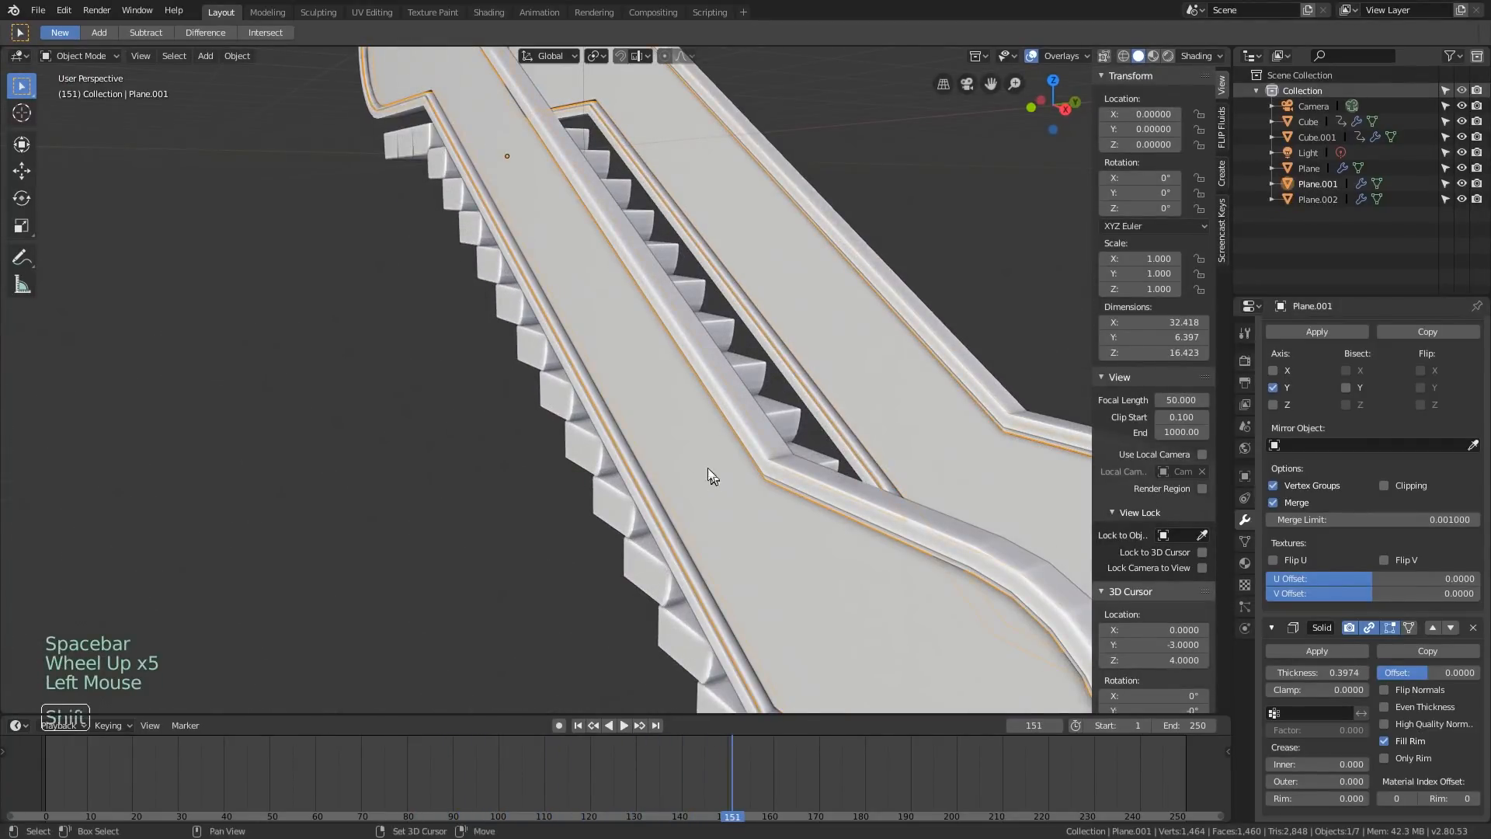
pyautogui.scroll(-2, 784, 417)
pyautogui.keyDown('shift'); pyautogui.moveTo(706, 467); pyautogui.dragTo(567, 200, button='middle'); pyautogui.keyUp('shift')
pyautogui.click(800, 464)
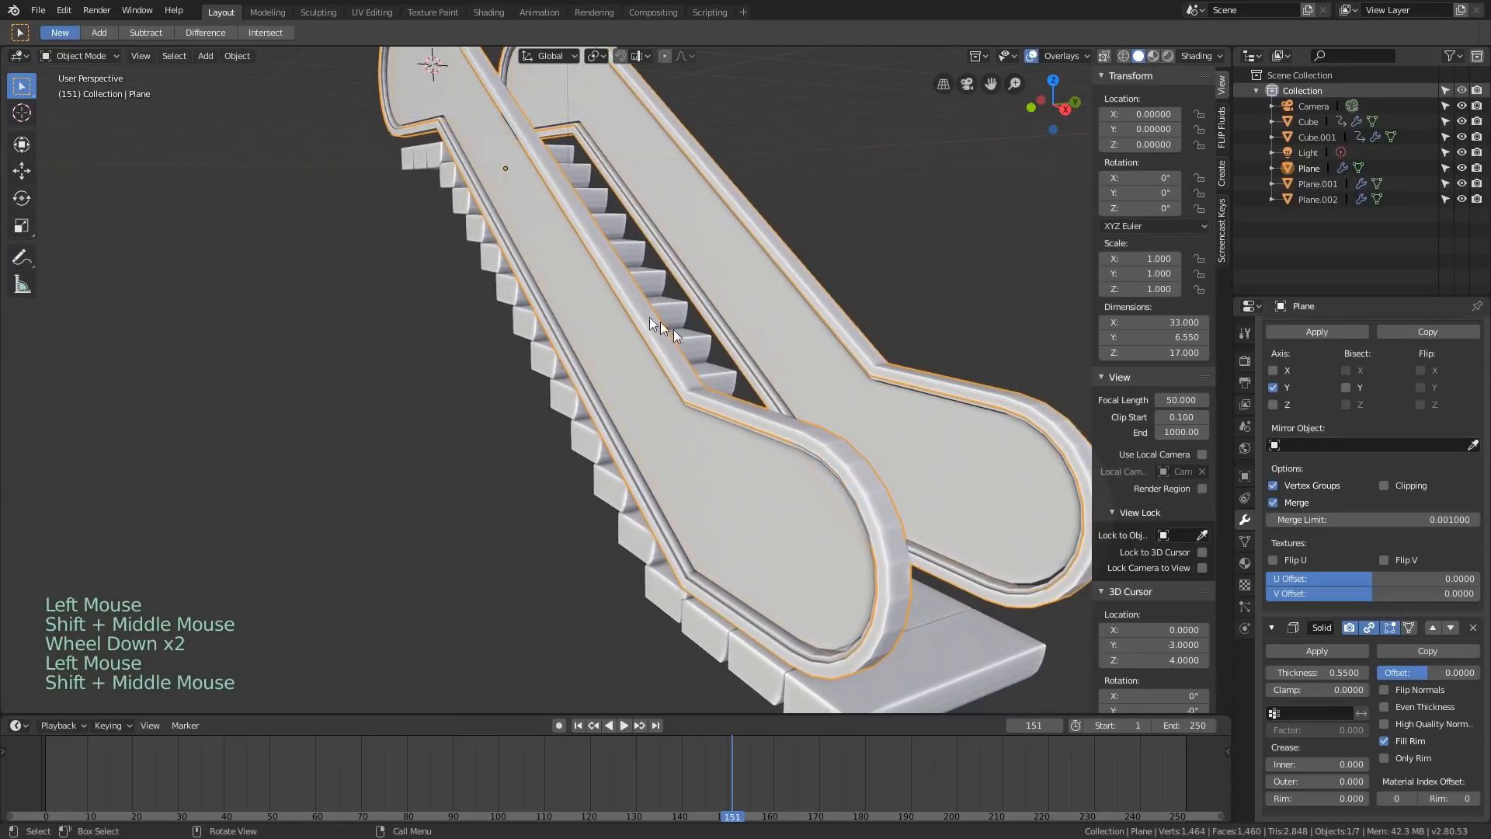
pyautogui.scroll(-1, 694, 479)
pyautogui.moveTo(693, 479); pyautogui.dragTo(730, 465, button='middle')
pyautogui.scroll(1, 730, 464)
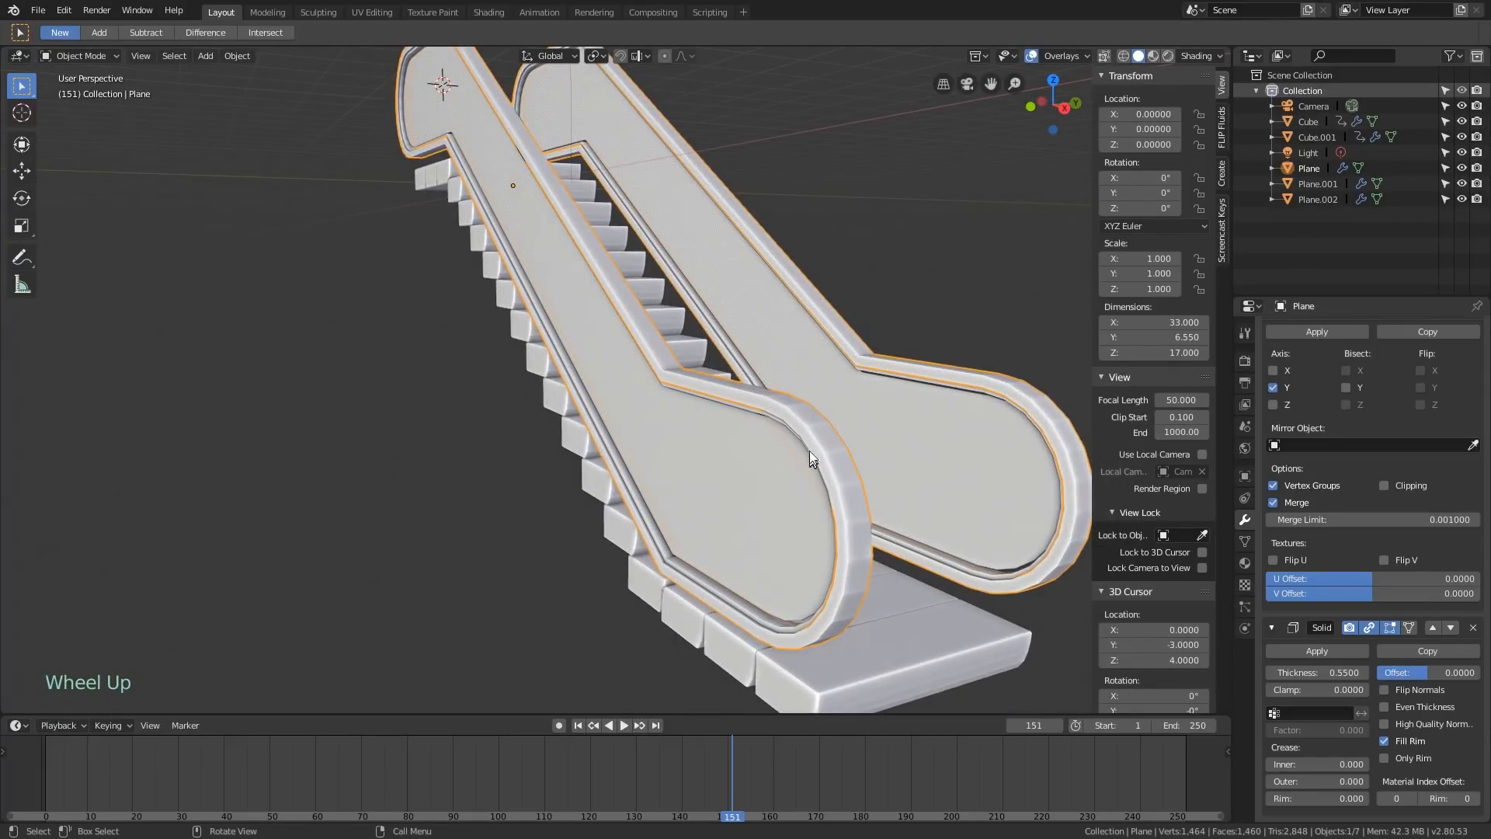
pyautogui.keyDown('shift'); pyautogui.moveTo(810, 451); pyautogui.dragTo(646, 431, button='middle'); pyautogui.keyUp('shift')
pyautogui.scroll(2, 766, 416)
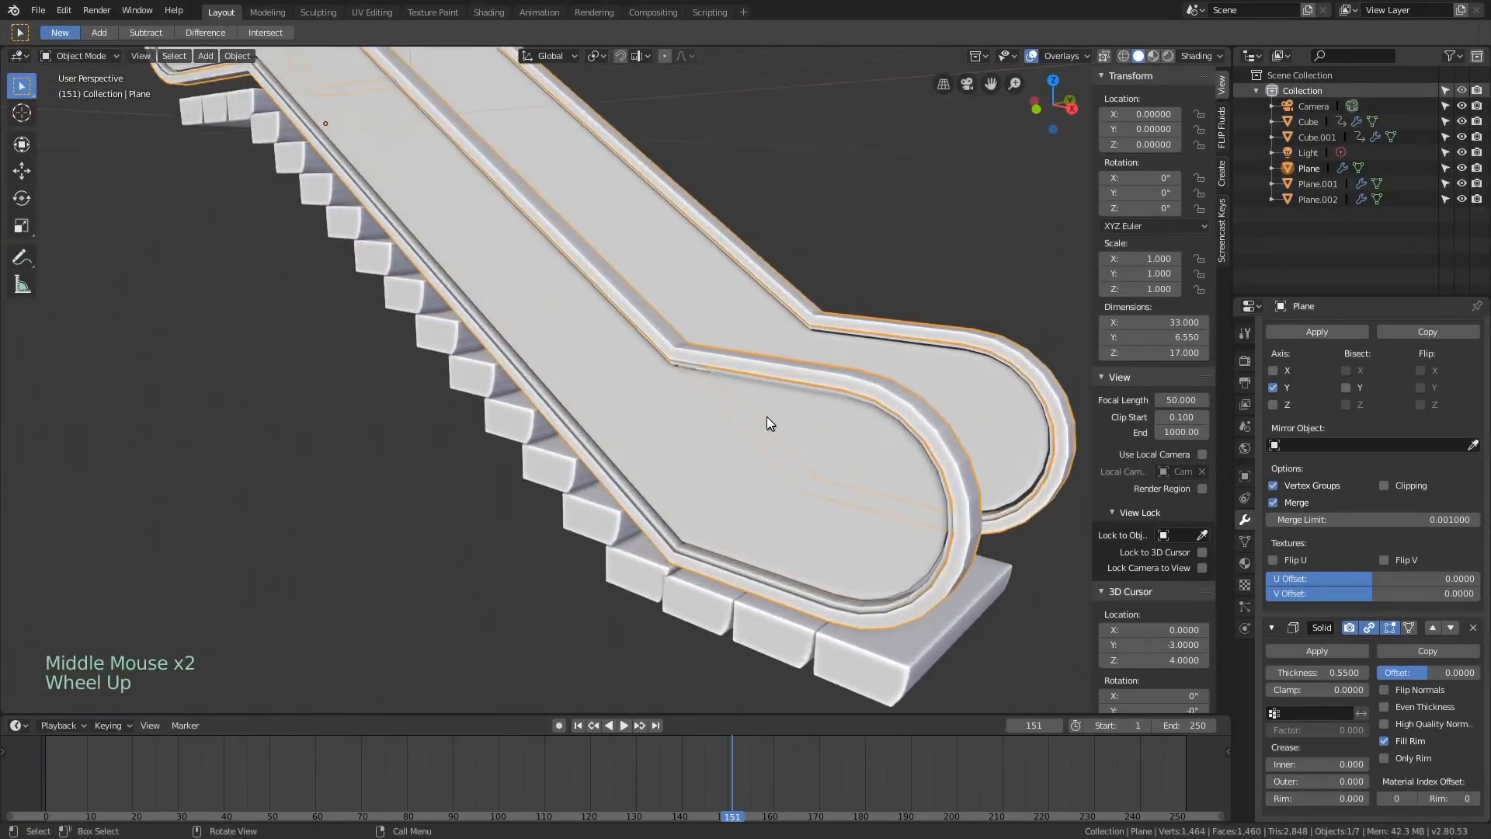
pyautogui.keyDown('shift'); pyautogui.moveTo(766, 385); pyautogui.dragTo(698, 368, button='middle'); pyautogui.keyUp('shift')
pyautogui.scroll(-1, 718, 355)
pyautogui.scroll(-1, 697, 373)
pyautogui.scroll(-1, 698, 384)
# Duplicate the handrail frame's three straight lower faces in place and separate the copy into its own object
pyautogui.press('Tab')
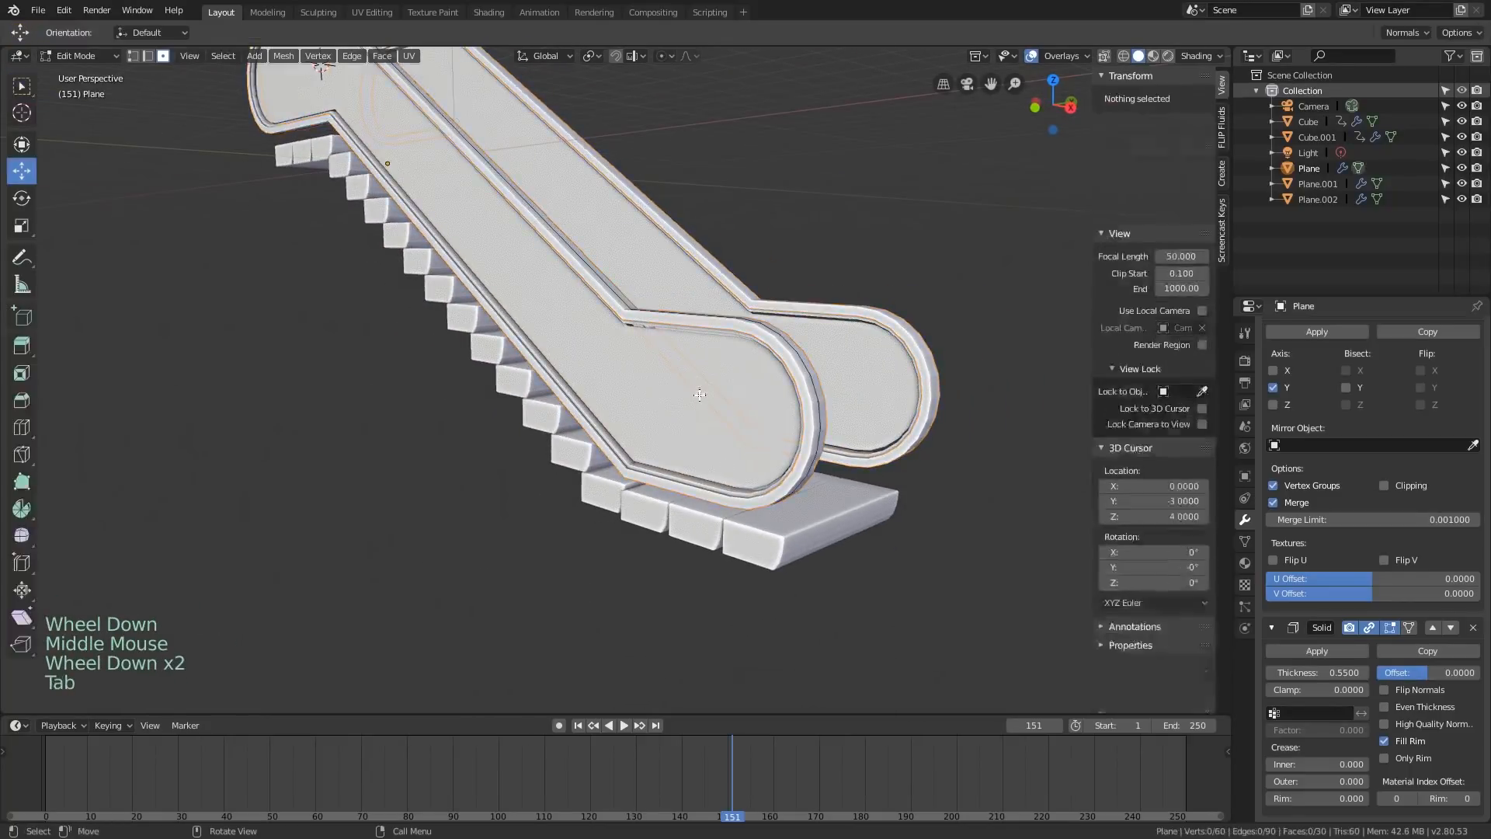
pyautogui.hotkey('alt', 'z')
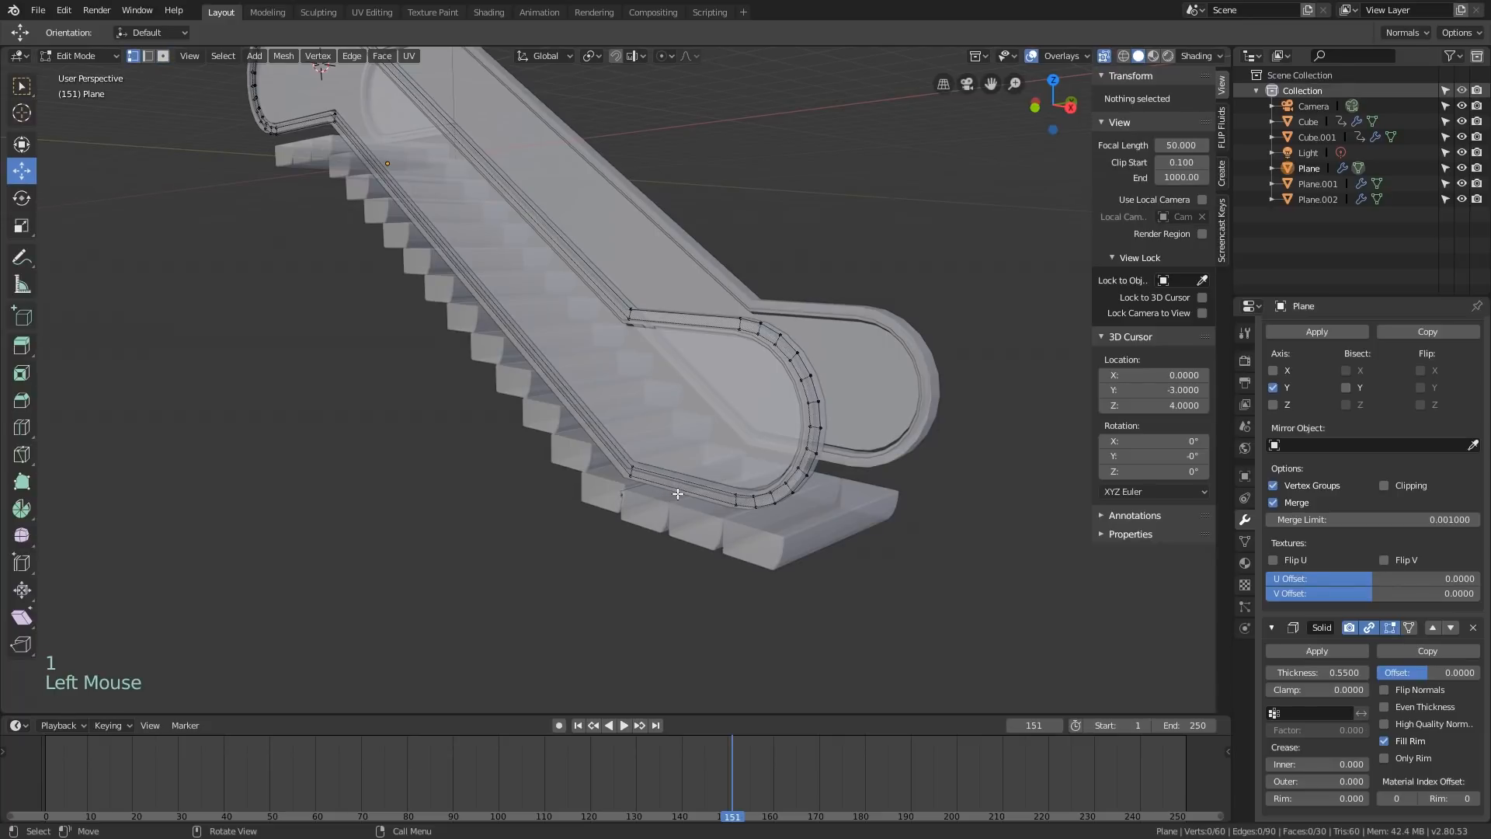
pyautogui.press('2')
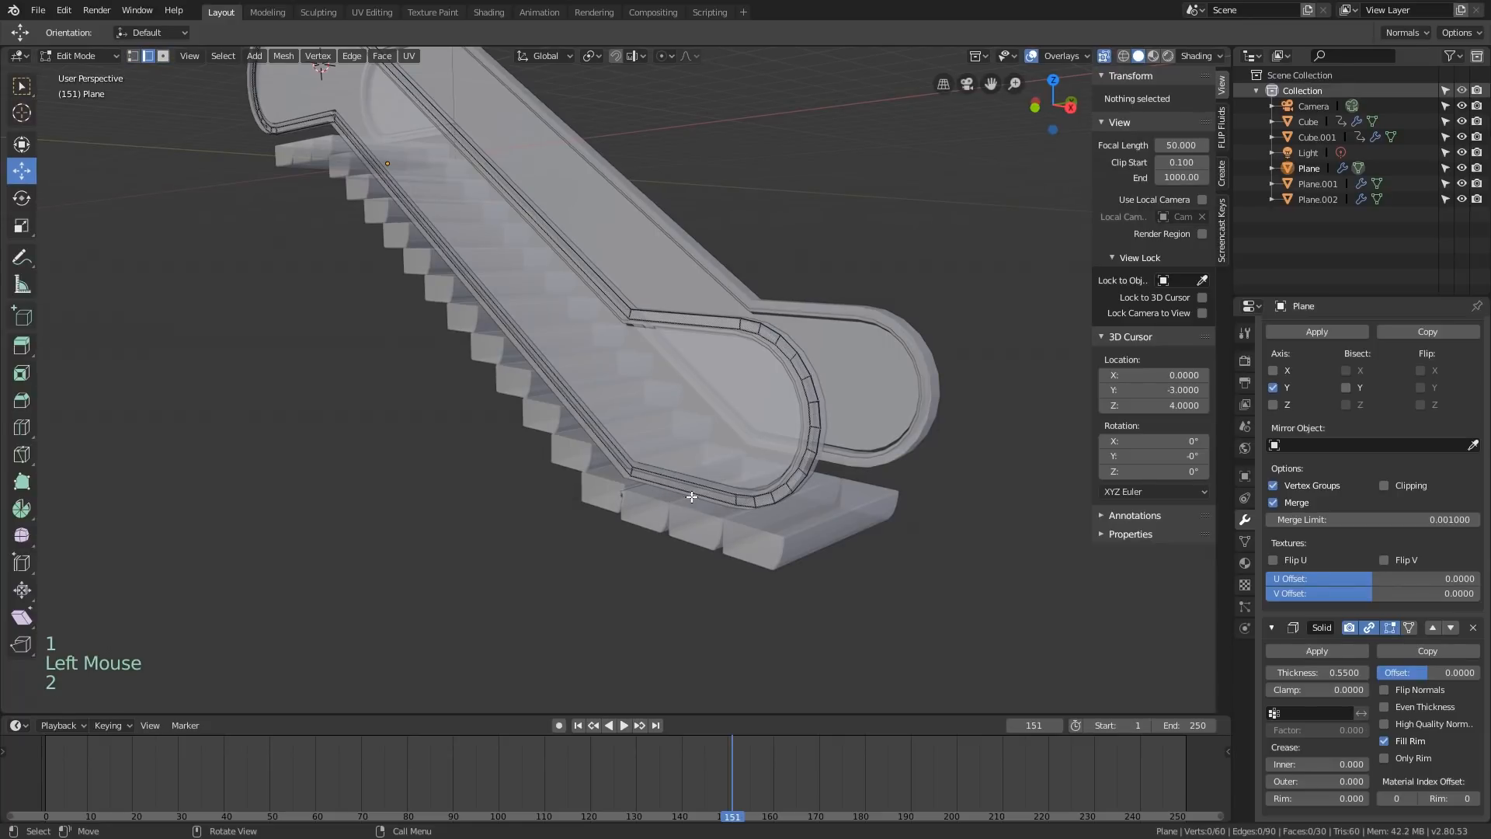
pyautogui.click(684, 492)
pyautogui.press('3')
pyautogui.click(684, 488)
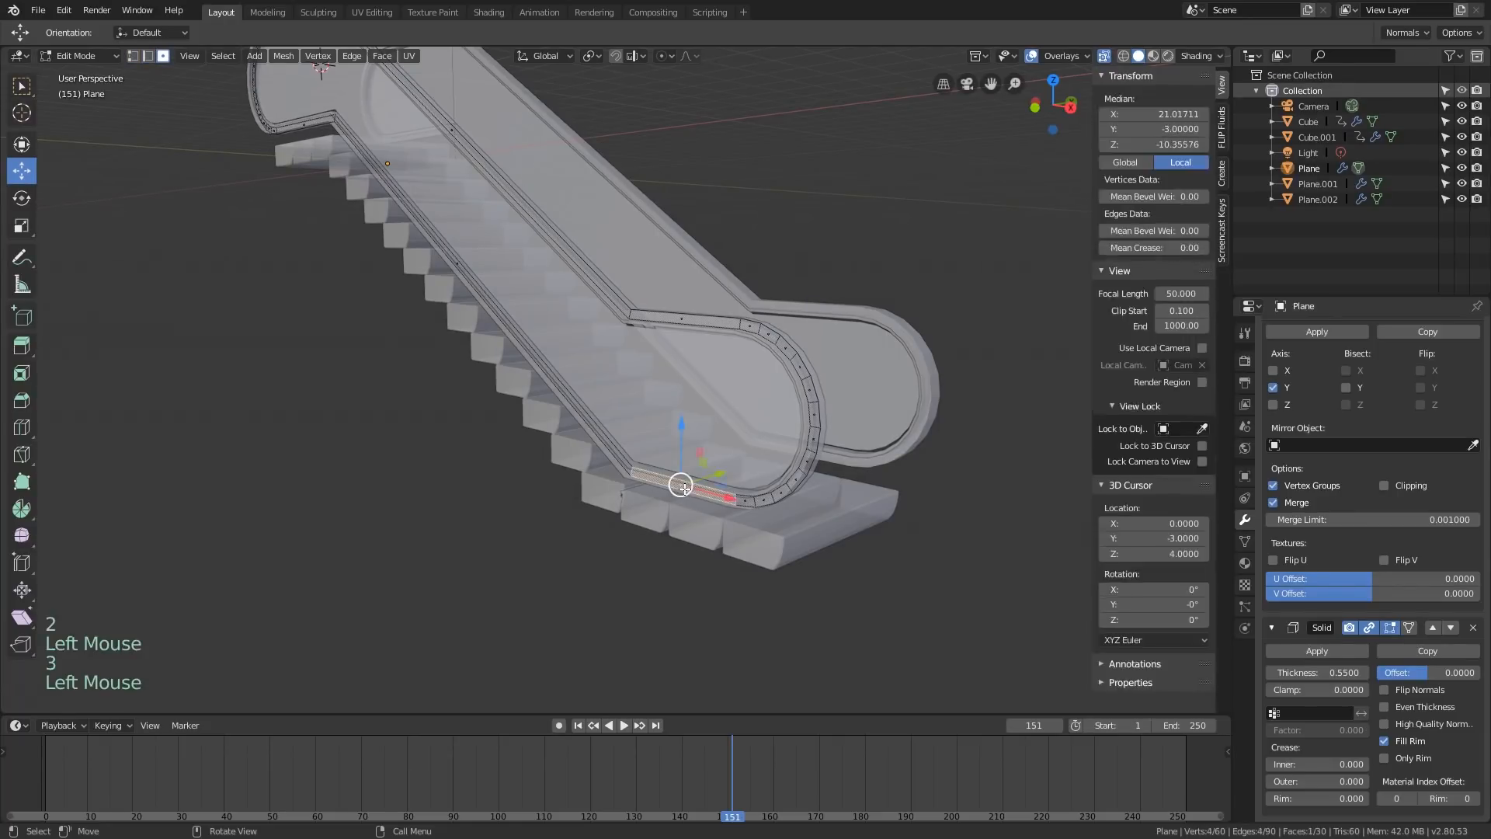
pyautogui.keyDown('shift'); pyautogui.click(610, 447); pyautogui.keyUp('shift')
pyautogui.keyDown('shift'); pyautogui.click(459, 254); pyautogui.keyUp('shift')
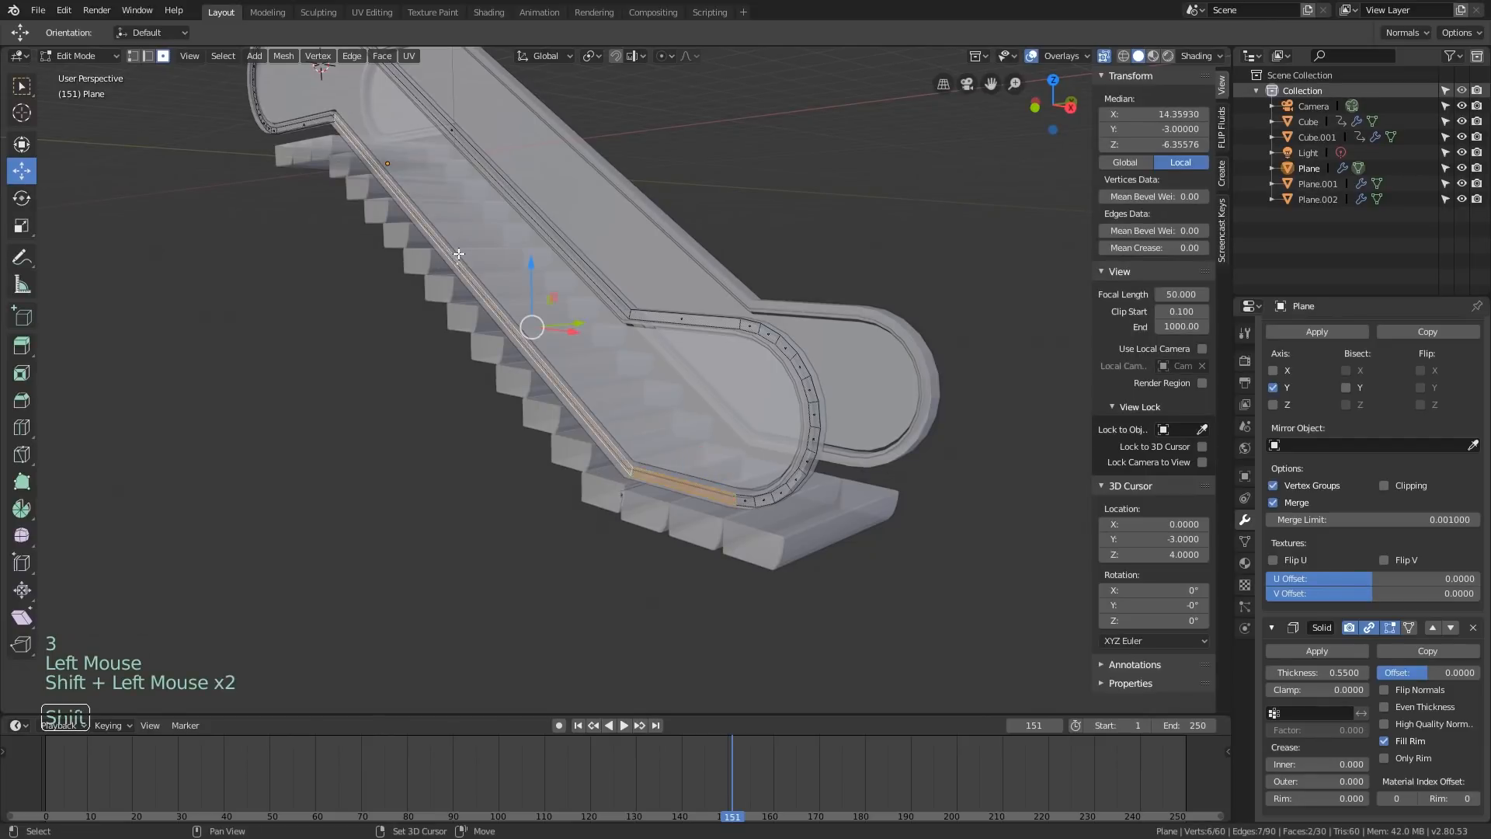
pyautogui.keyDown('shift'); pyautogui.moveTo(340, 118); pyautogui.dragTo(472, 180, button='middle'); pyautogui.keyUp('shift')
pyautogui.scroll(4, 471, 172)
pyautogui.keyDown('shift'); pyautogui.click(398, 206); pyautogui.keyUp('shift')
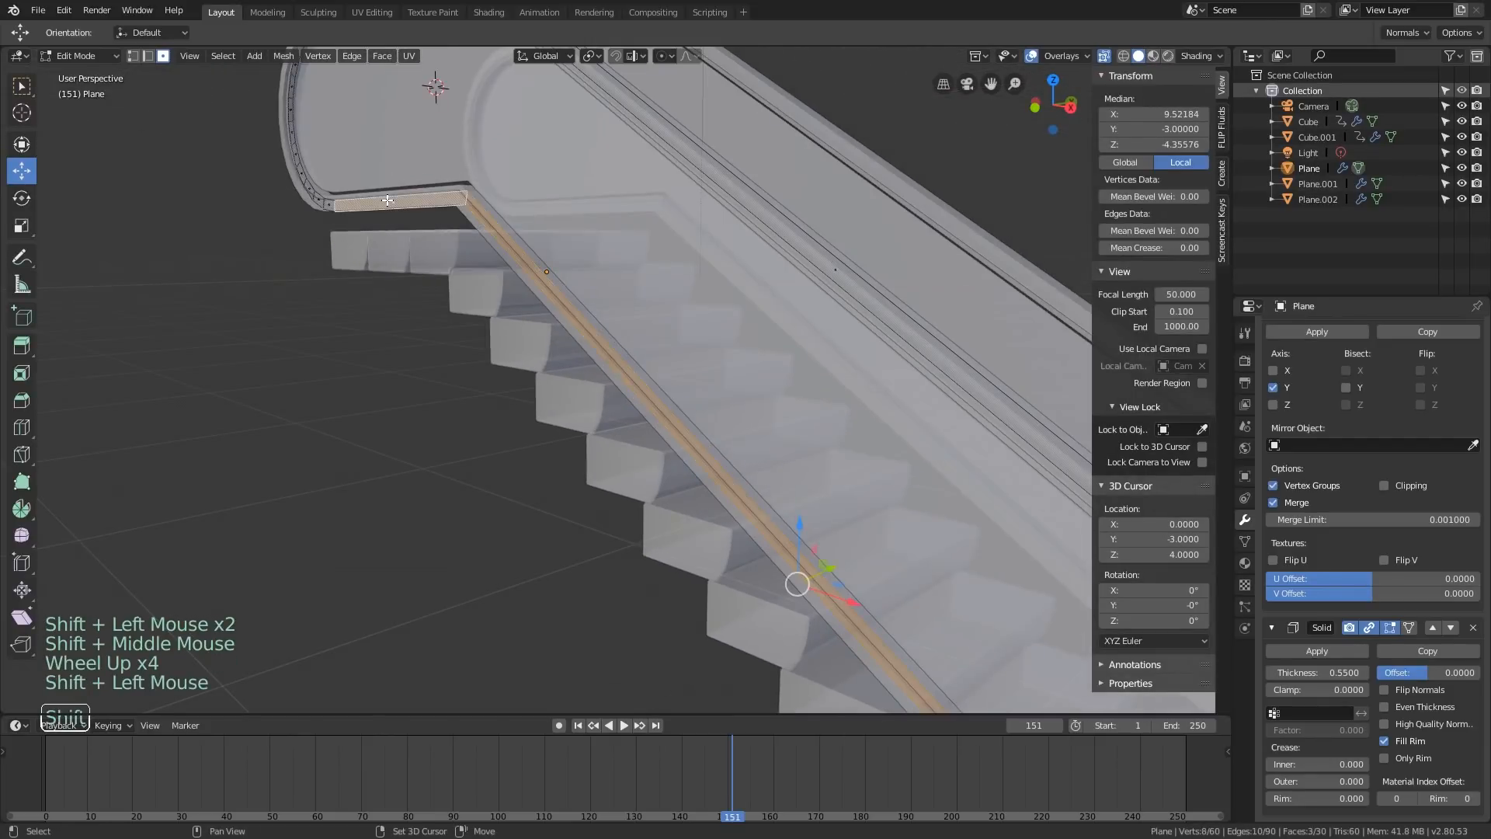
pyautogui.scroll(-3, 398, 196)
pyautogui.keyDown('shift'); pyautogui.moveTo(608, 293); pyautogui.dragTo(529, 237, button='middle'); pyautogui.keyUp('shift')
pyautogui.scroll(-1, 529, 237)
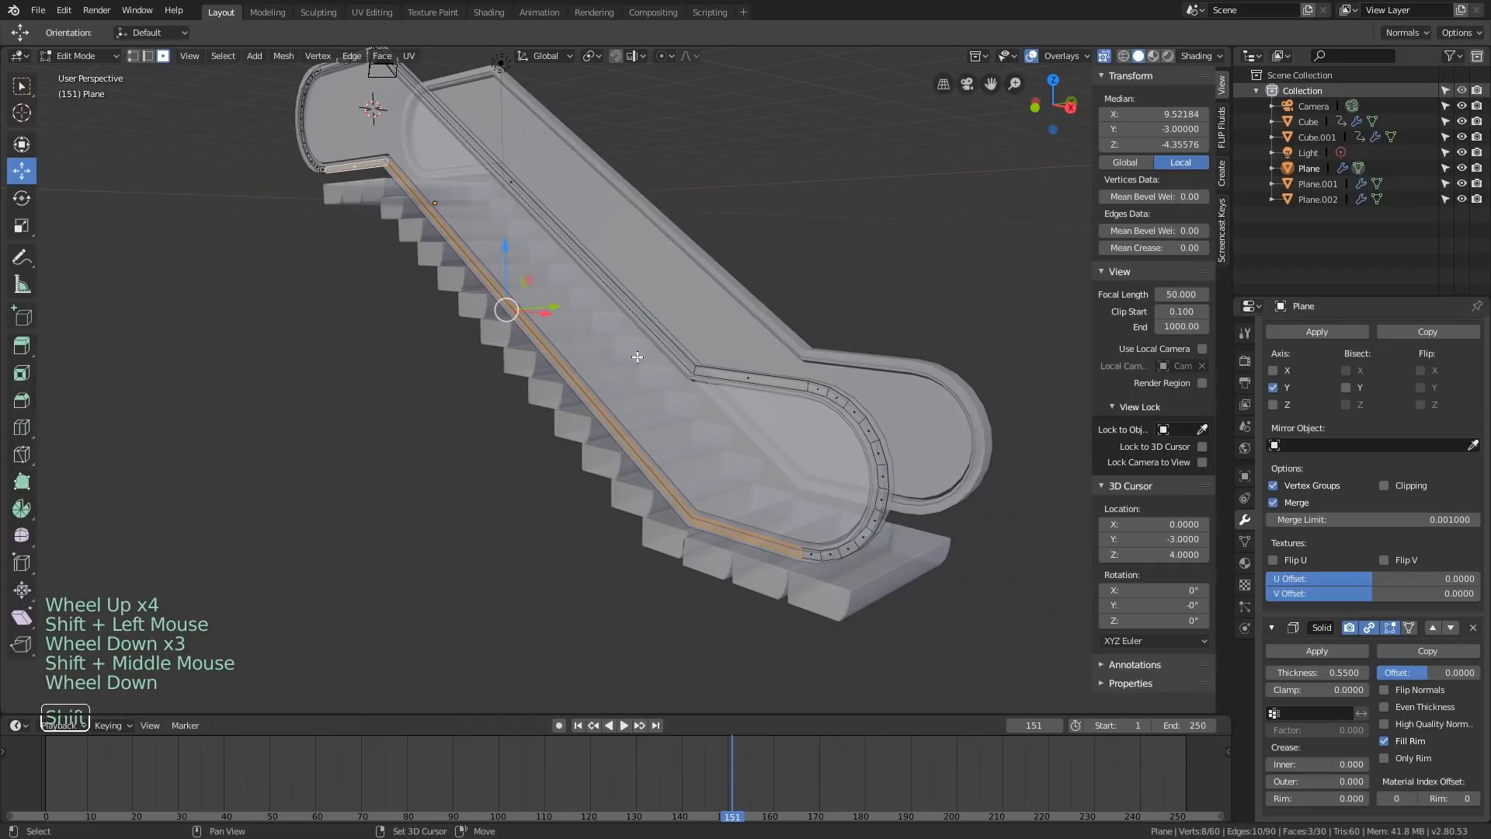
pyautogui.hotkey('shift', 'd')
pyautogui.press('Escape')
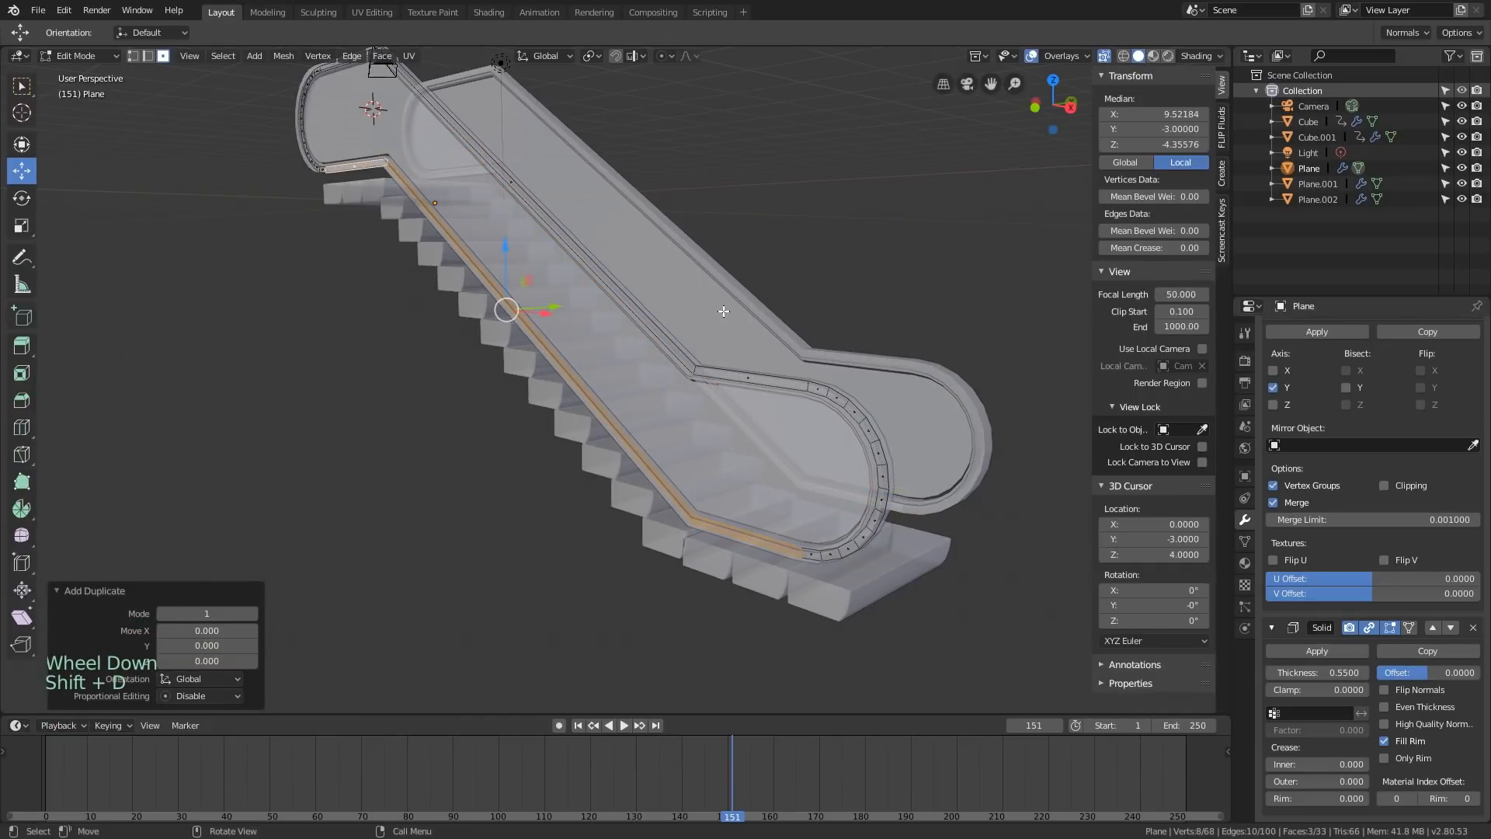
pyautogui.press('p')
pyautogui.click(723, 311)
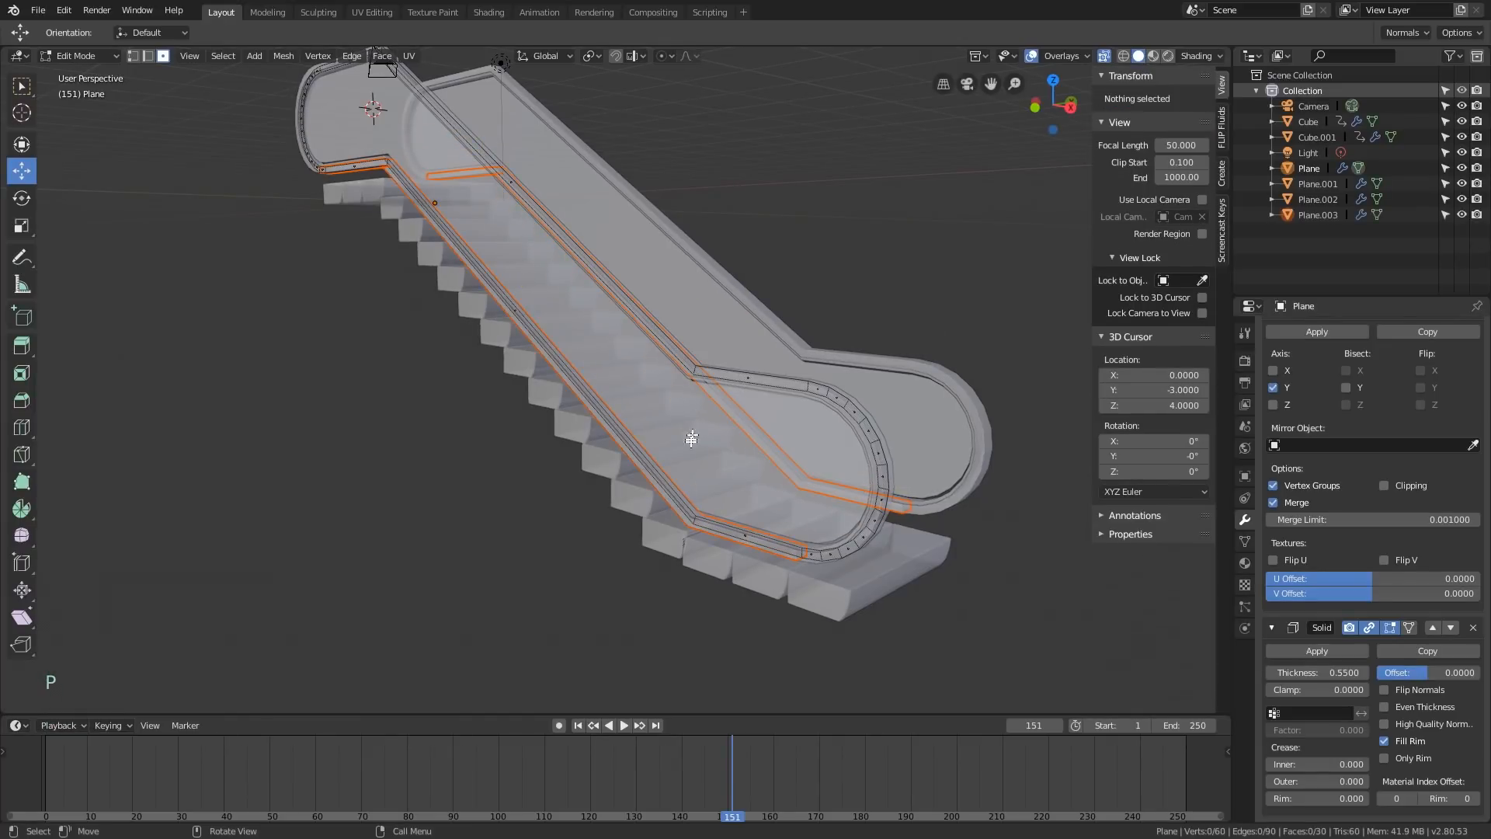
# Select the bottom edges of the separated strip and move them down 3 units along Z
pyautogui.press('Tab')
pyautogui.click(780, 558)
pyautogui.click(781, 557)
pyautogui.click(785, 556)
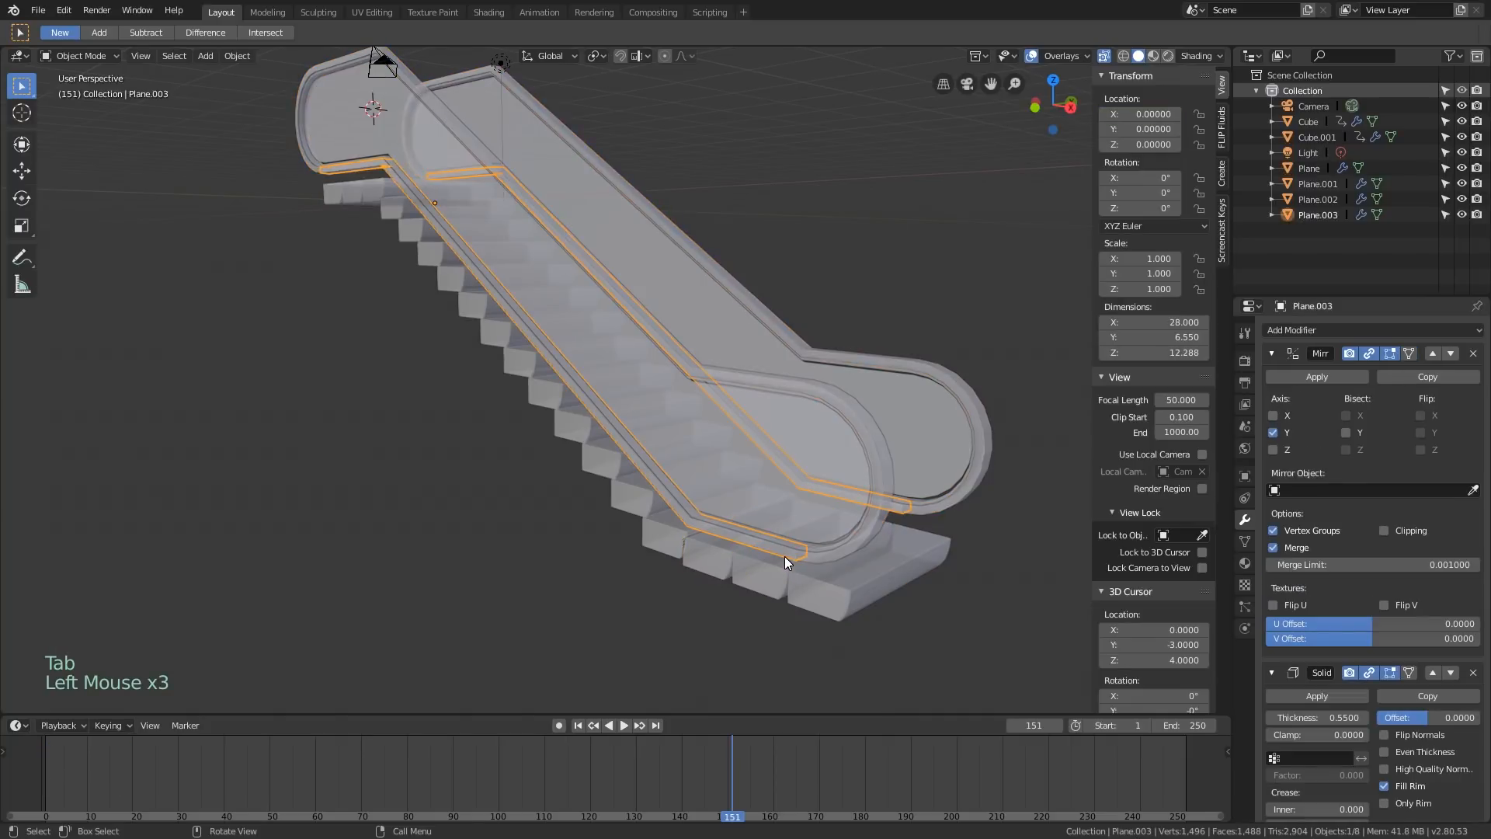
pyautogui.press('Tab')
pyautogui.hotkey('alt', 'z')
pyautogui.hotkey('alt', 'z')
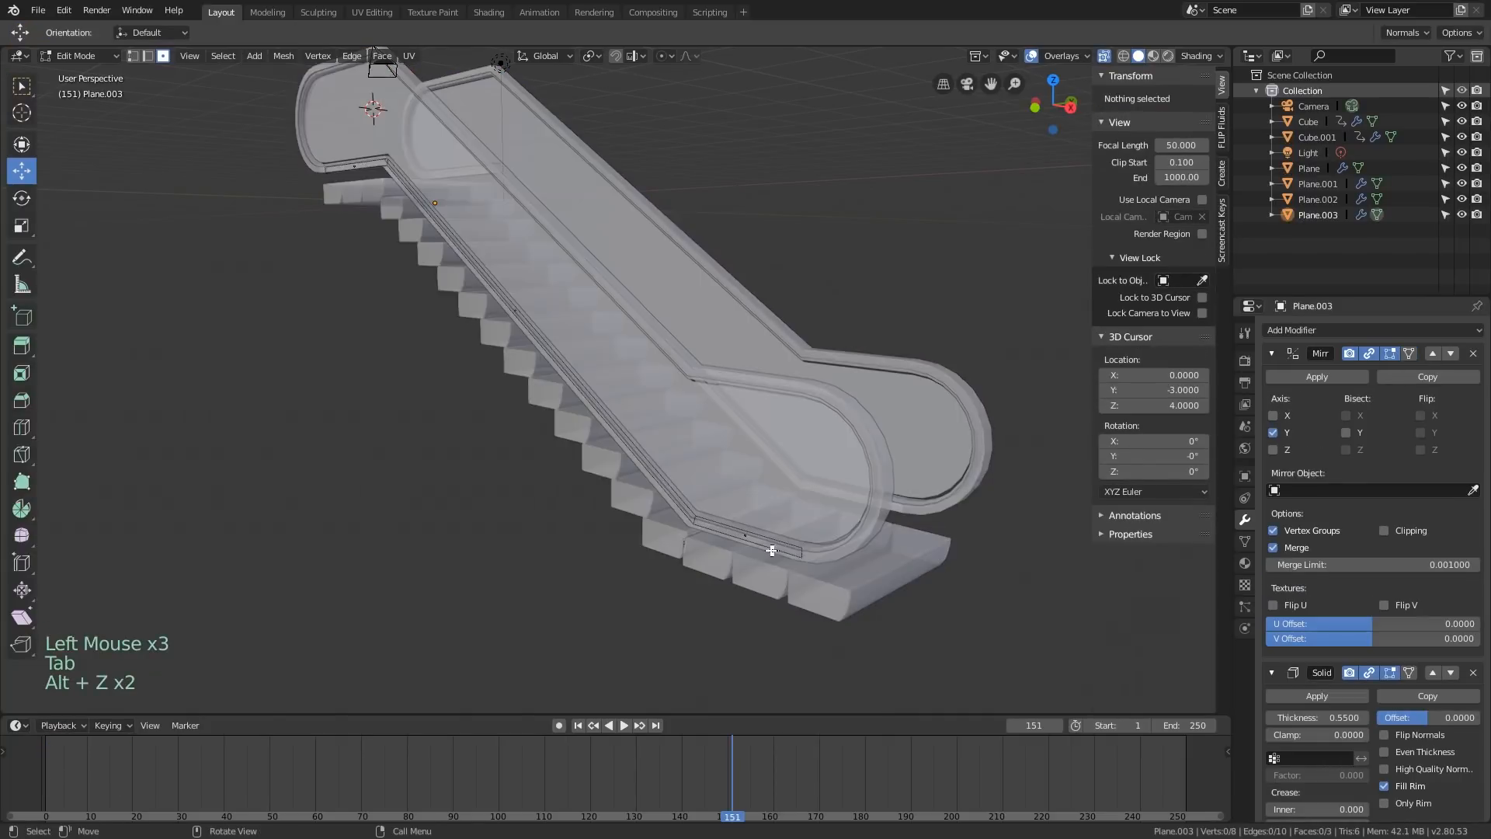
pyautogui.press('2')
pyautogui.keyDown('alt'); pyautogui.click(753, 546); pyautogui.keyUp('alt')
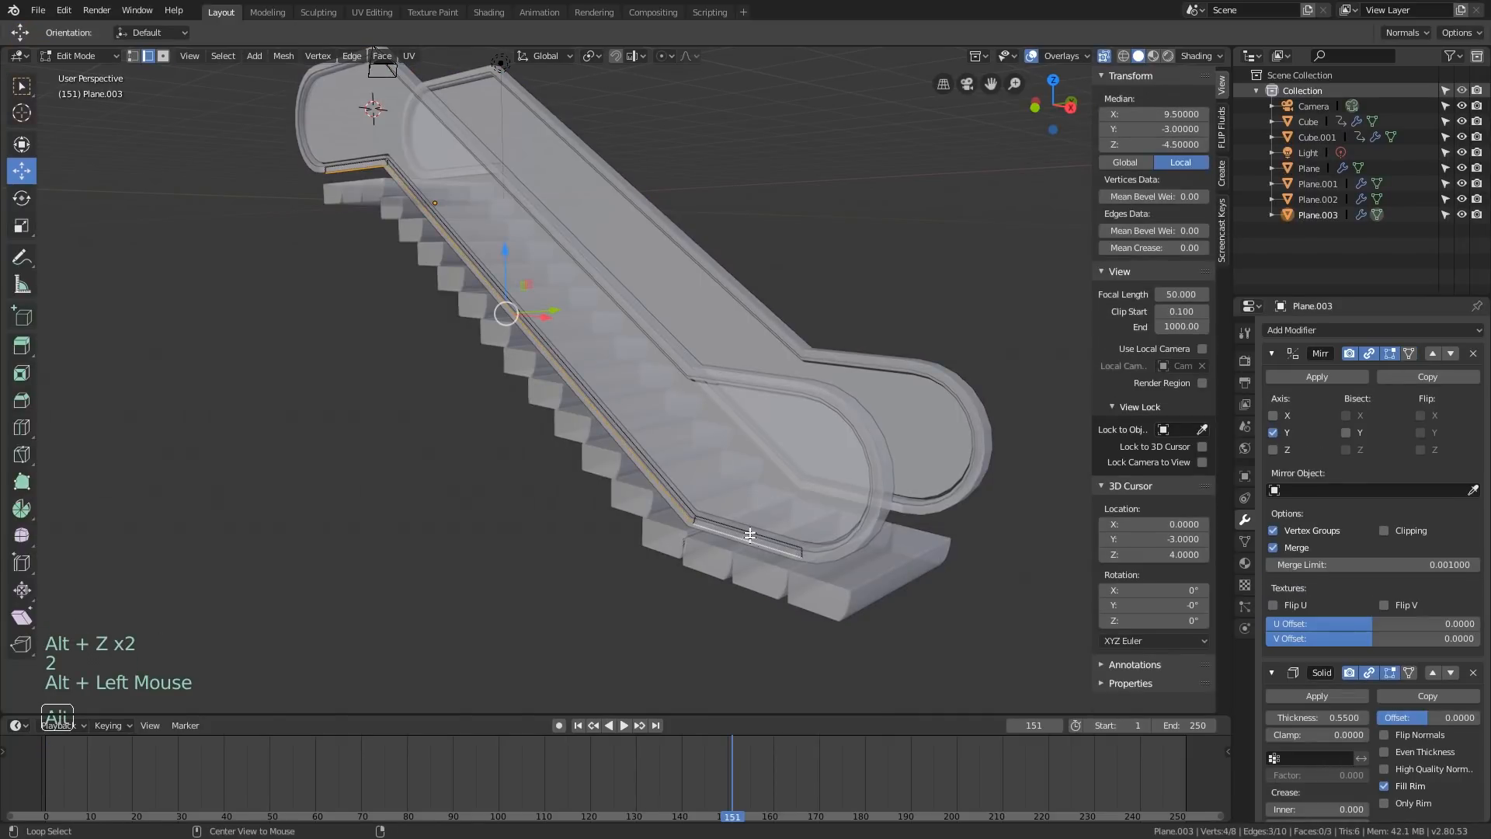
pyautogui.hotkey('alt', 'z')
pyautogui.moveTo(485, 249); pyautogui.dragTo(493, 318)
# Set the Solidify thickness of the new lower side skirt to 1.29
pyautogui.moveTo(687, 431); pyautogui.dragTo(852, 420, button='middle')
pyautogui.moveTo(909, 506); pyautogui.dragTo(808, 466, button='middle')
pyautogui.press('Tab')
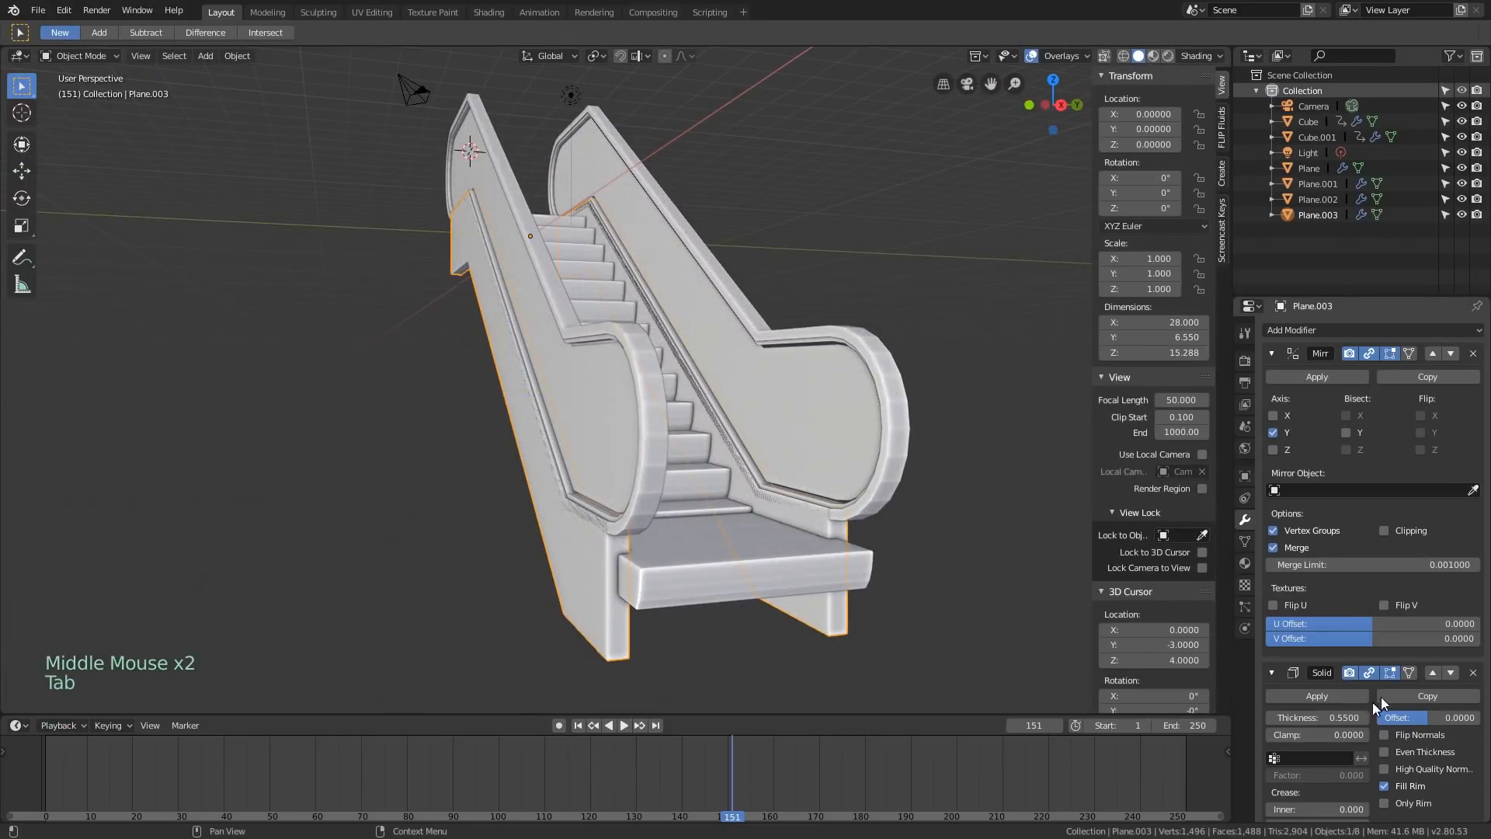
pyautogui.moveTo(1326, 713); pyautogui.dragTo(1429, 713)
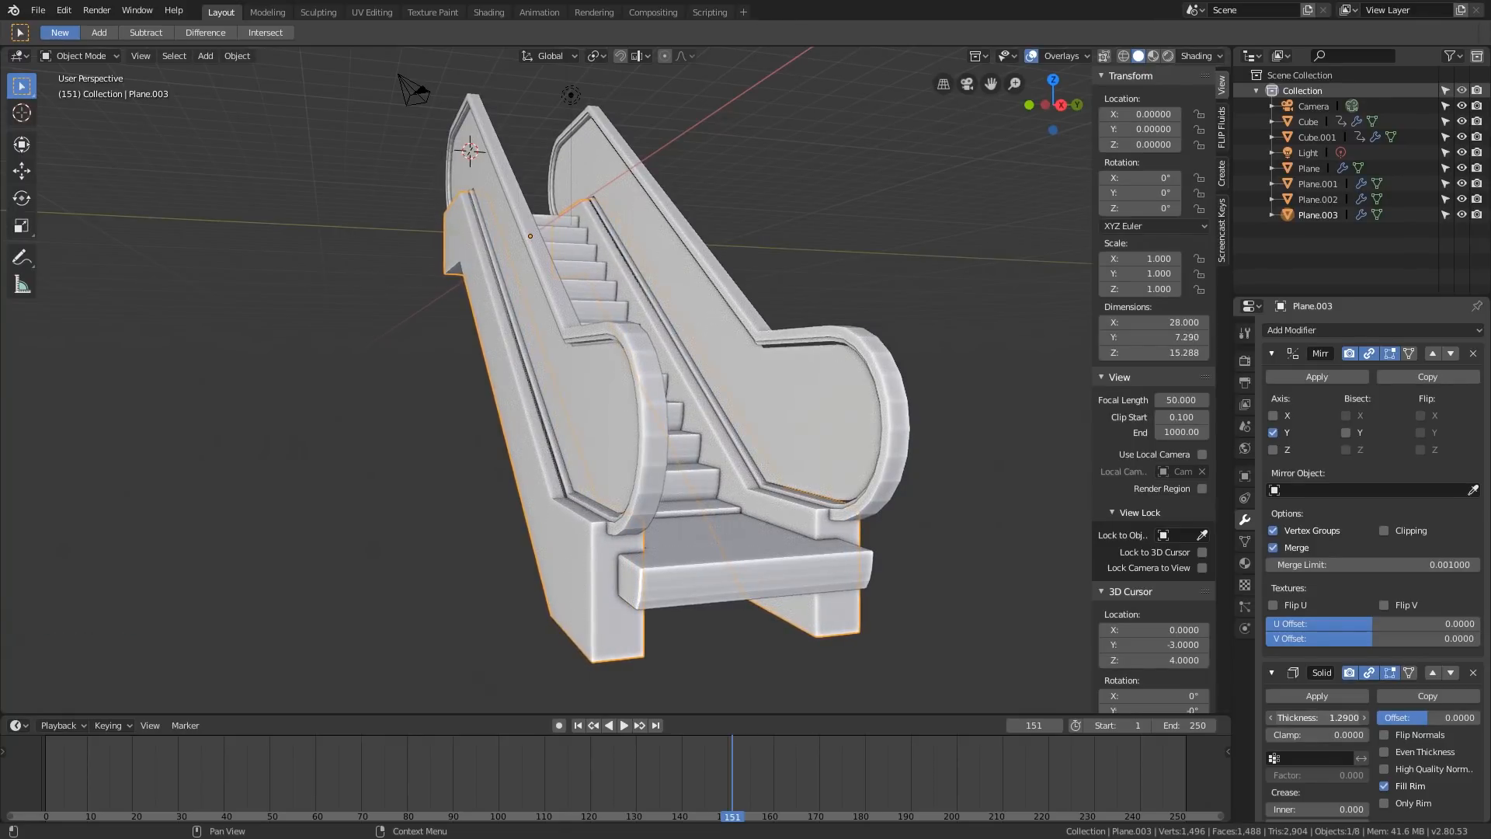
# Raise the top edges of the side skirt by 0.217 along Z
pyautogui.press('Tab')
pyautogui.hotkey('alt', 'z')
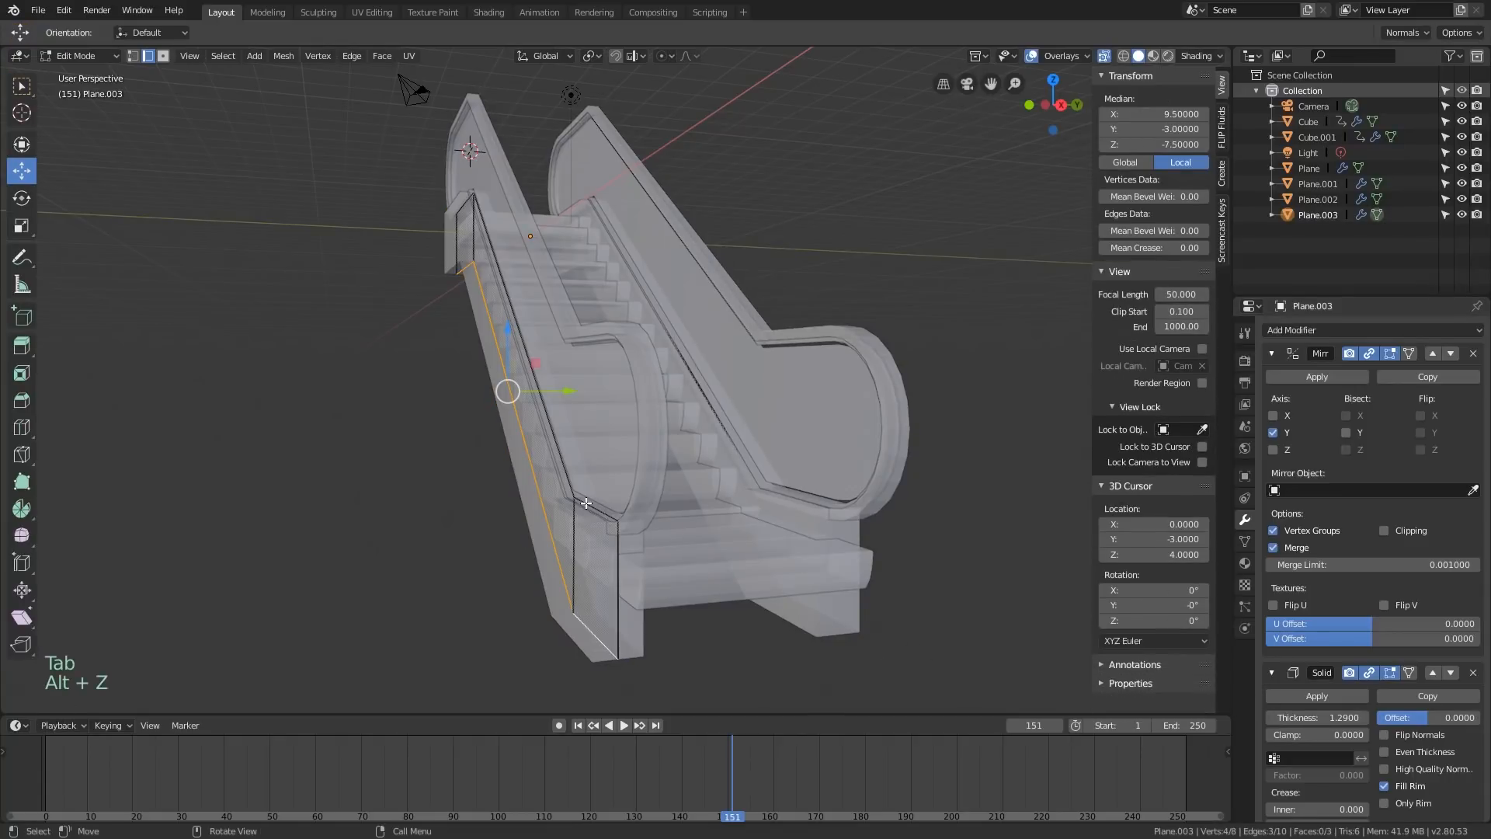
pyautogui.keyDown('alt'); pyautogui.click(588, 500); pyautogui.keyUp('alt')
pyautogui.hotkey('alt', 'z')
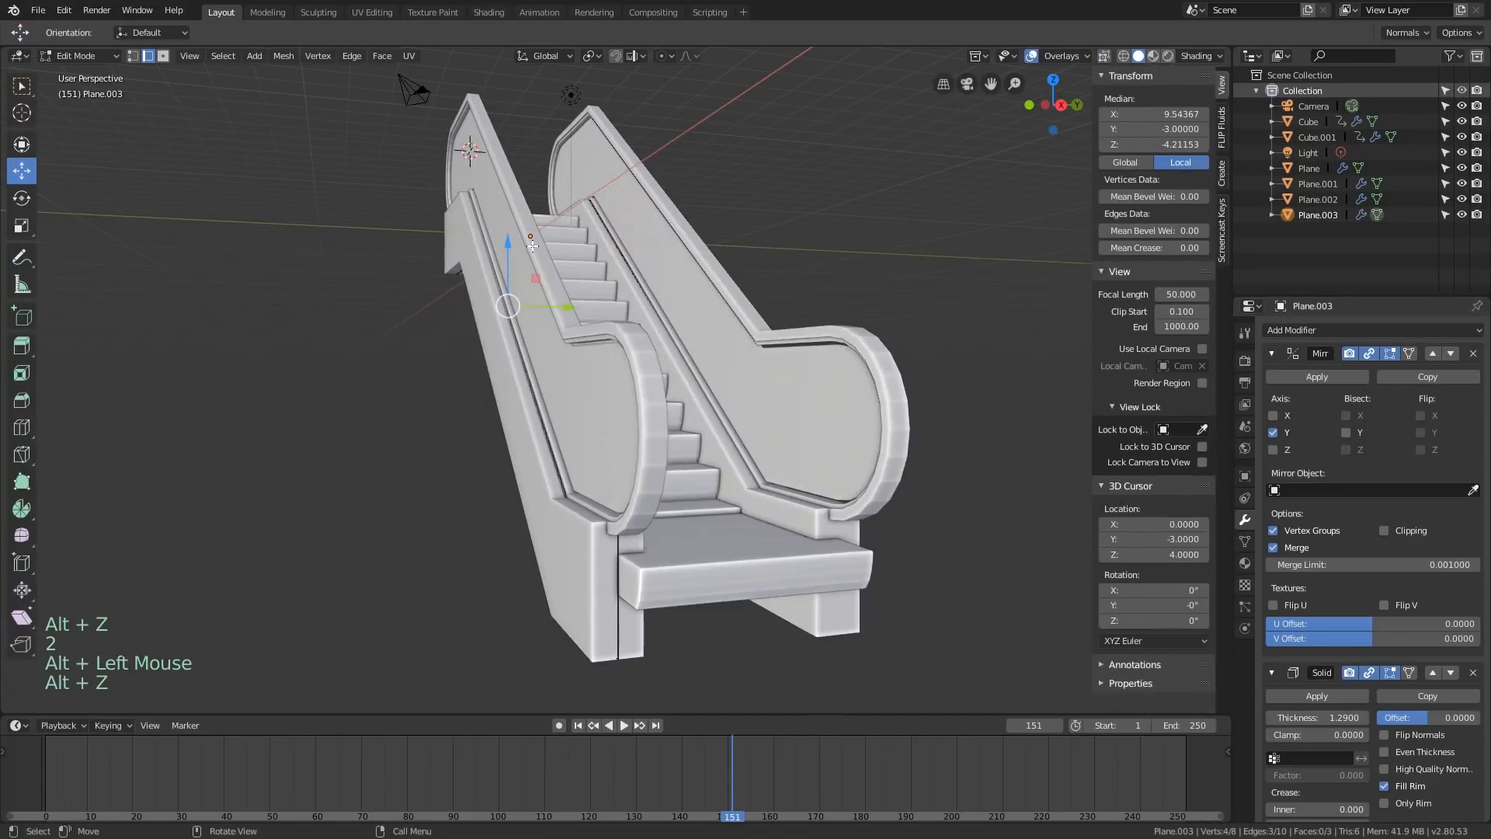
pyautogui.moveTo(507, 242); pyautogui.dragTo(496, 194)
pyautogui.scroll(5, 615, 476)
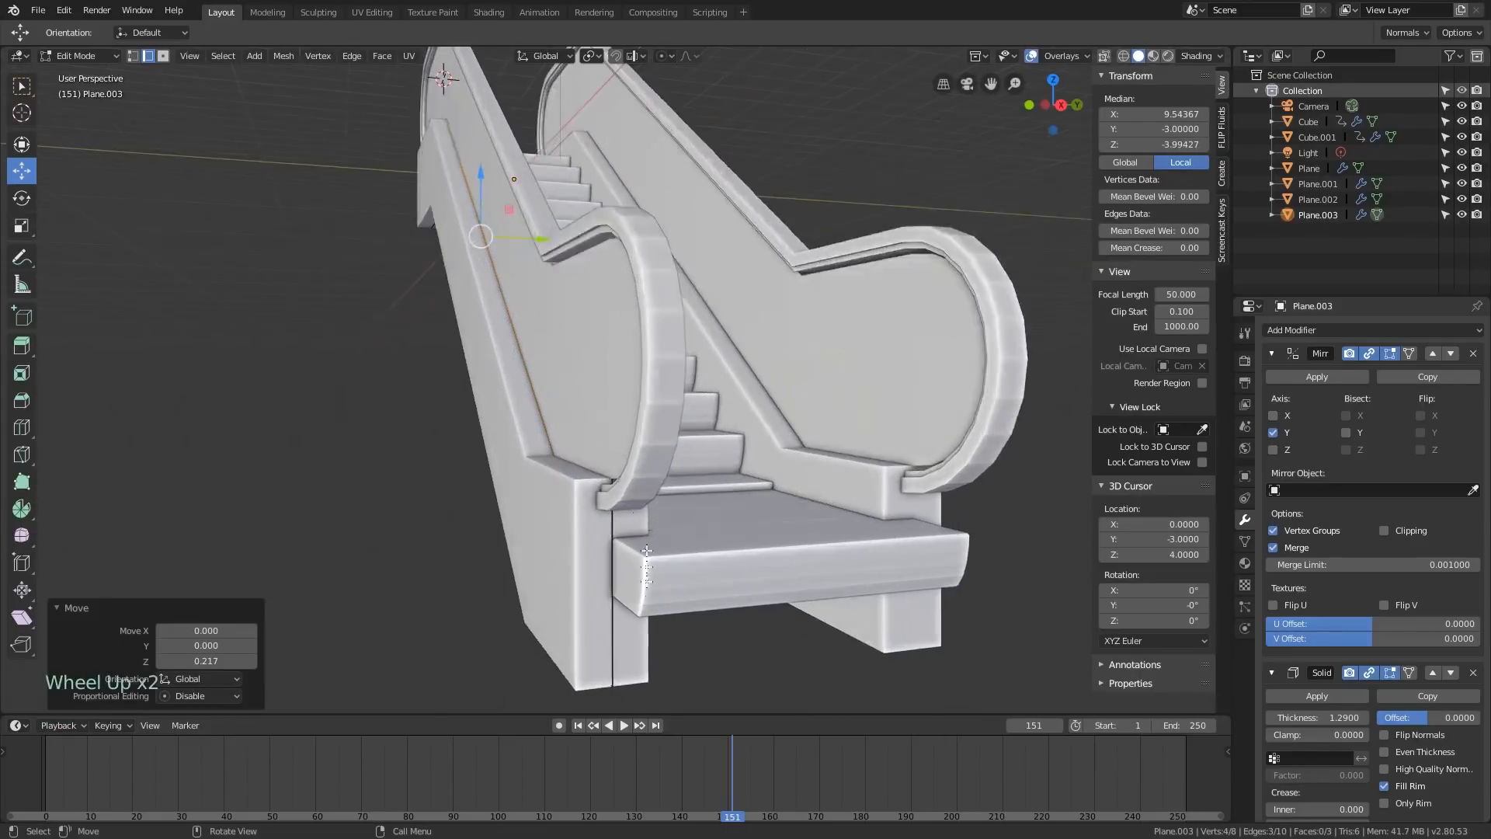
pyautogui.press('Tab')
# Examine the side skirts from several angles and play the escalator animation
pyautogui.scroll(-3, 605, 478)
pyautogui.scroll(-1, 598, 479)
pyautogui.moveTo(598, 478); pyautogui.dragTo(666, 493, button='middle')
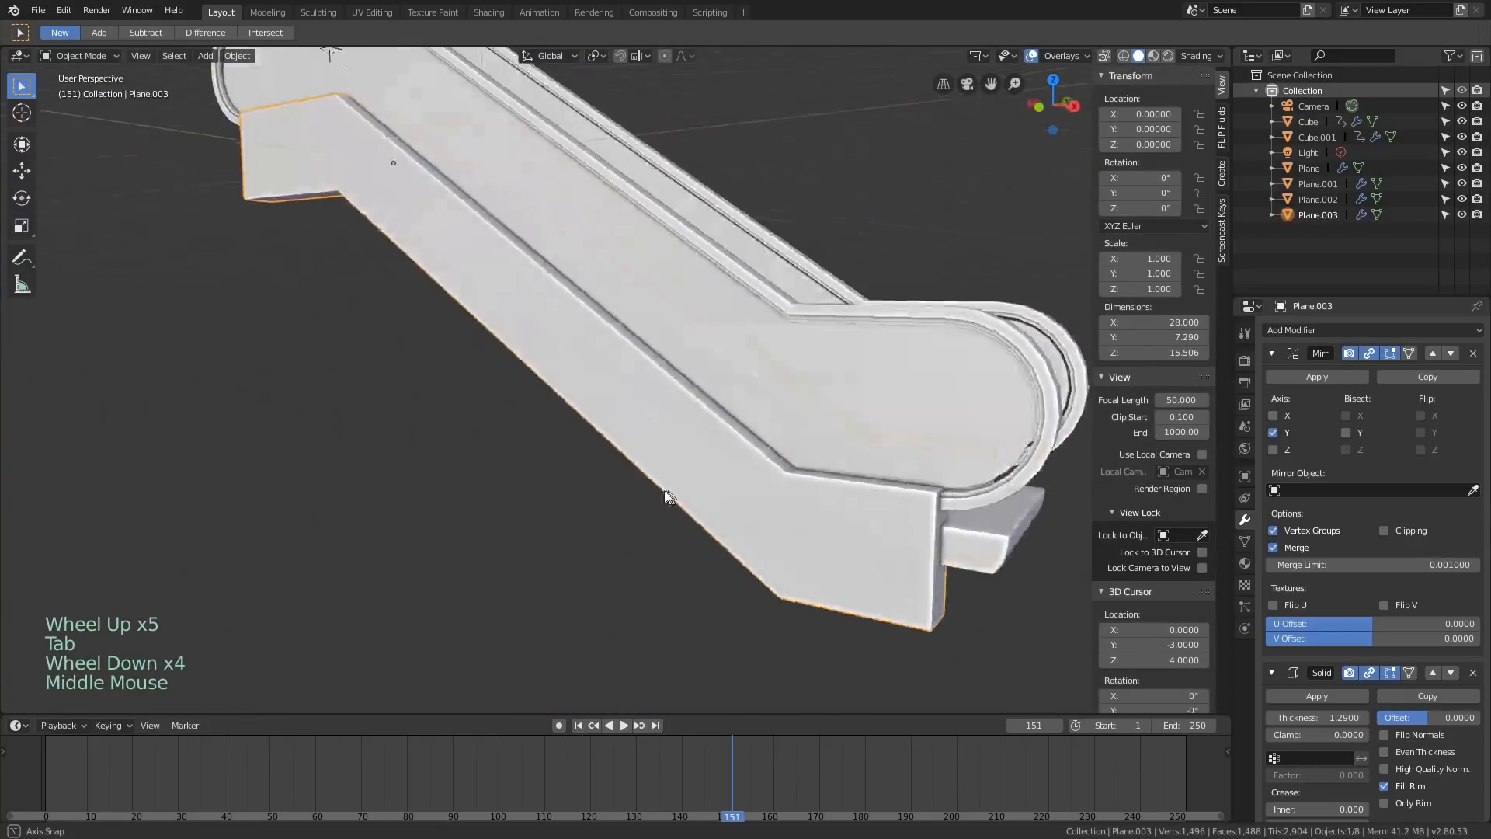
pyautogui.scroll(2, 892, 519)
pyautogui.scroll(-1, 941, 533)
pyautogui.scroll(-2, 726, 520)
pyautogui.keyDown('shift'); pyautogui.moveTo(941, 533); pyautogui.dragTo(766, 454, button='middle'); pyautogui.keyUp('shift')
pyautogui.scroll(-1, 694, 532)
pyautogui.press('space')
pyautogui.press('space')
pyautogui.press('space')
# Add two evenly spaced loop cuts across the sloped section of the thin inset side panel
pyautogui.click(729, 471)
pyautogui.press('Tab')
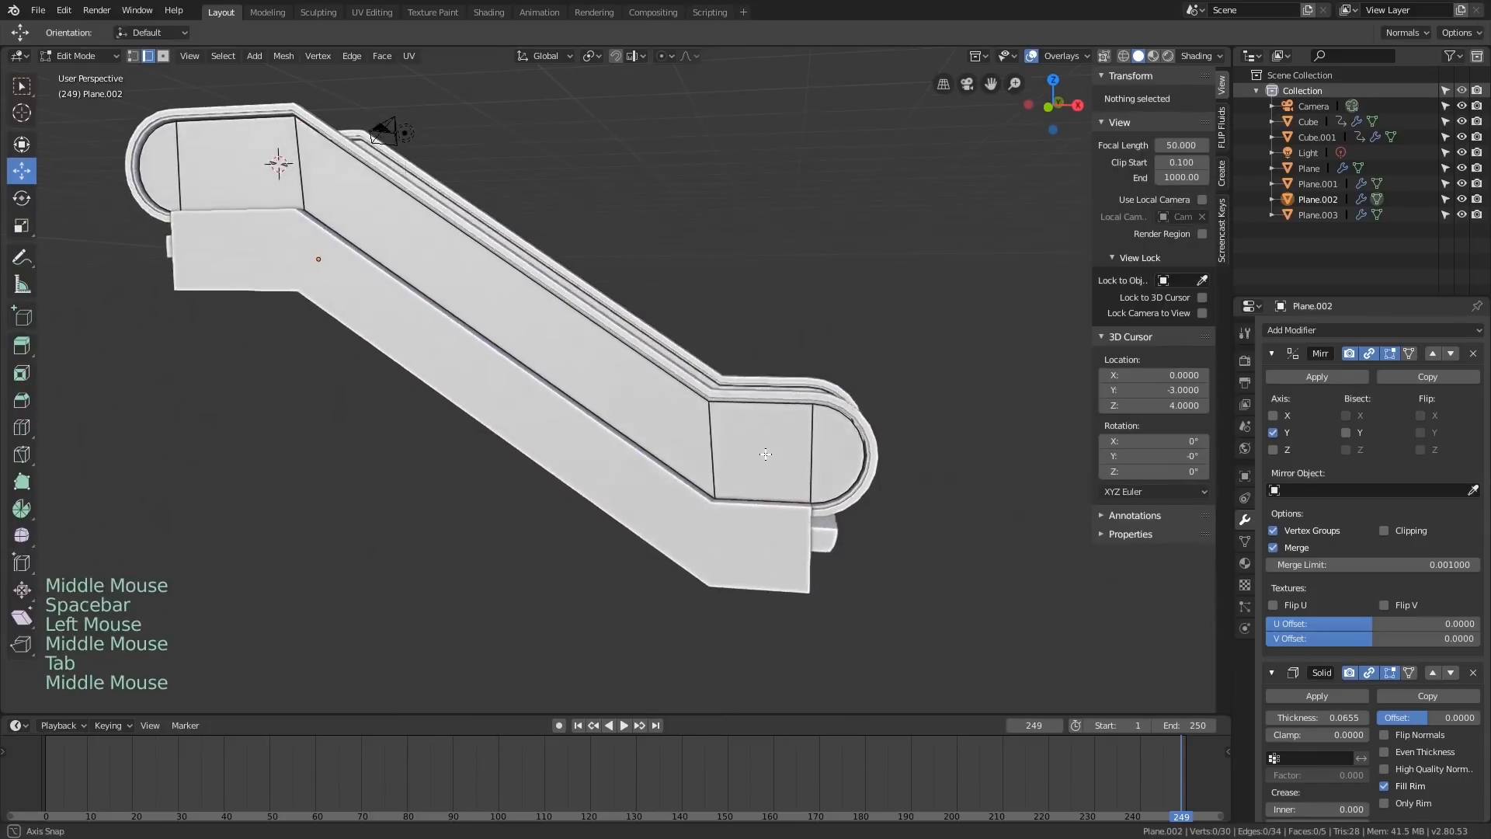
pyautogui.hotkey('ctrl', 'r')
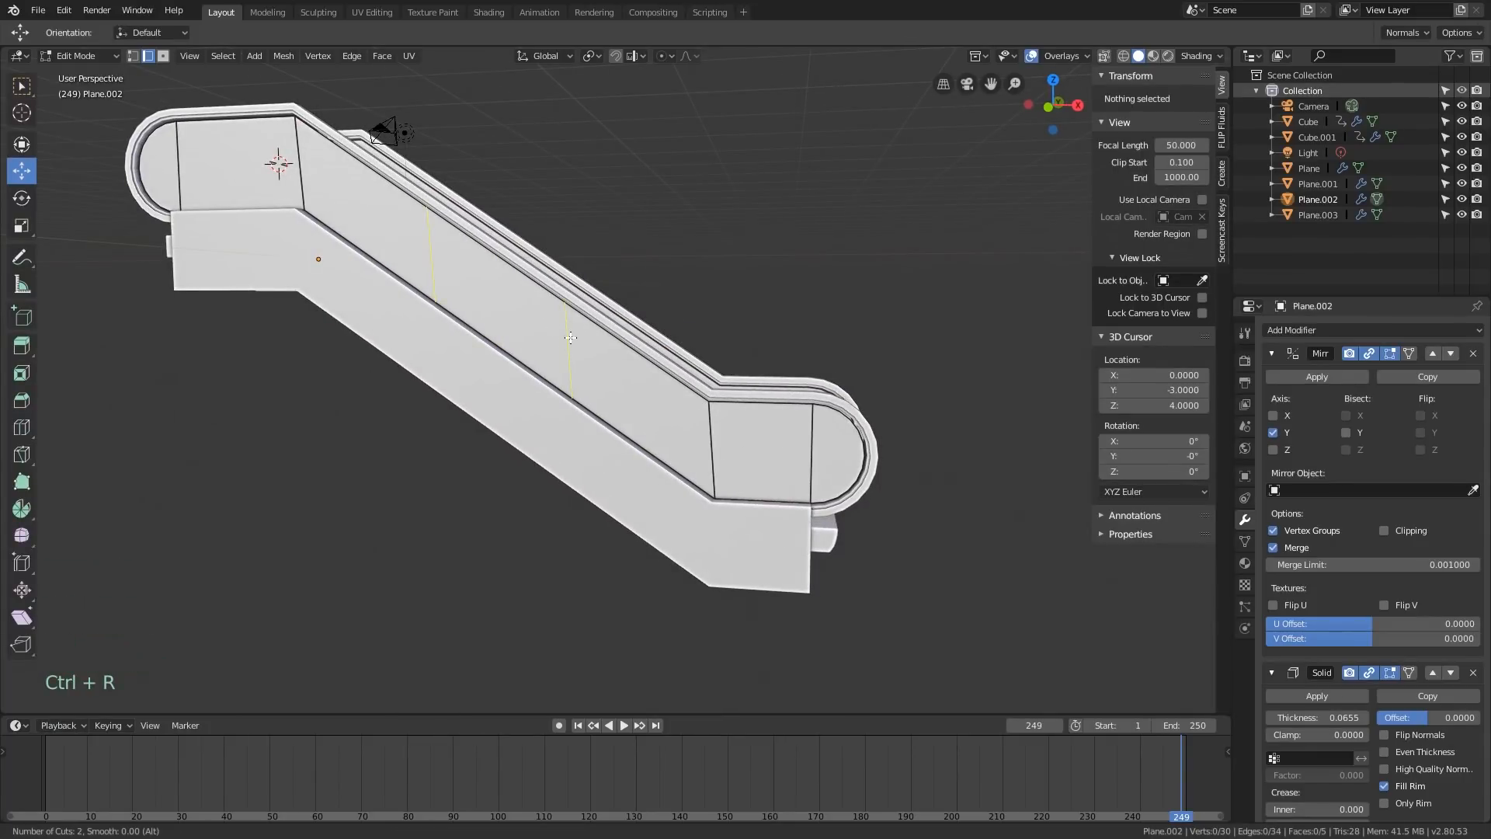
pyautogui.click(616, 364)
pyautogui.rightClick(654, 375)
pyautogui.moveTo(655, 376); pyautogui.dragTo(752, 381, button='middle')
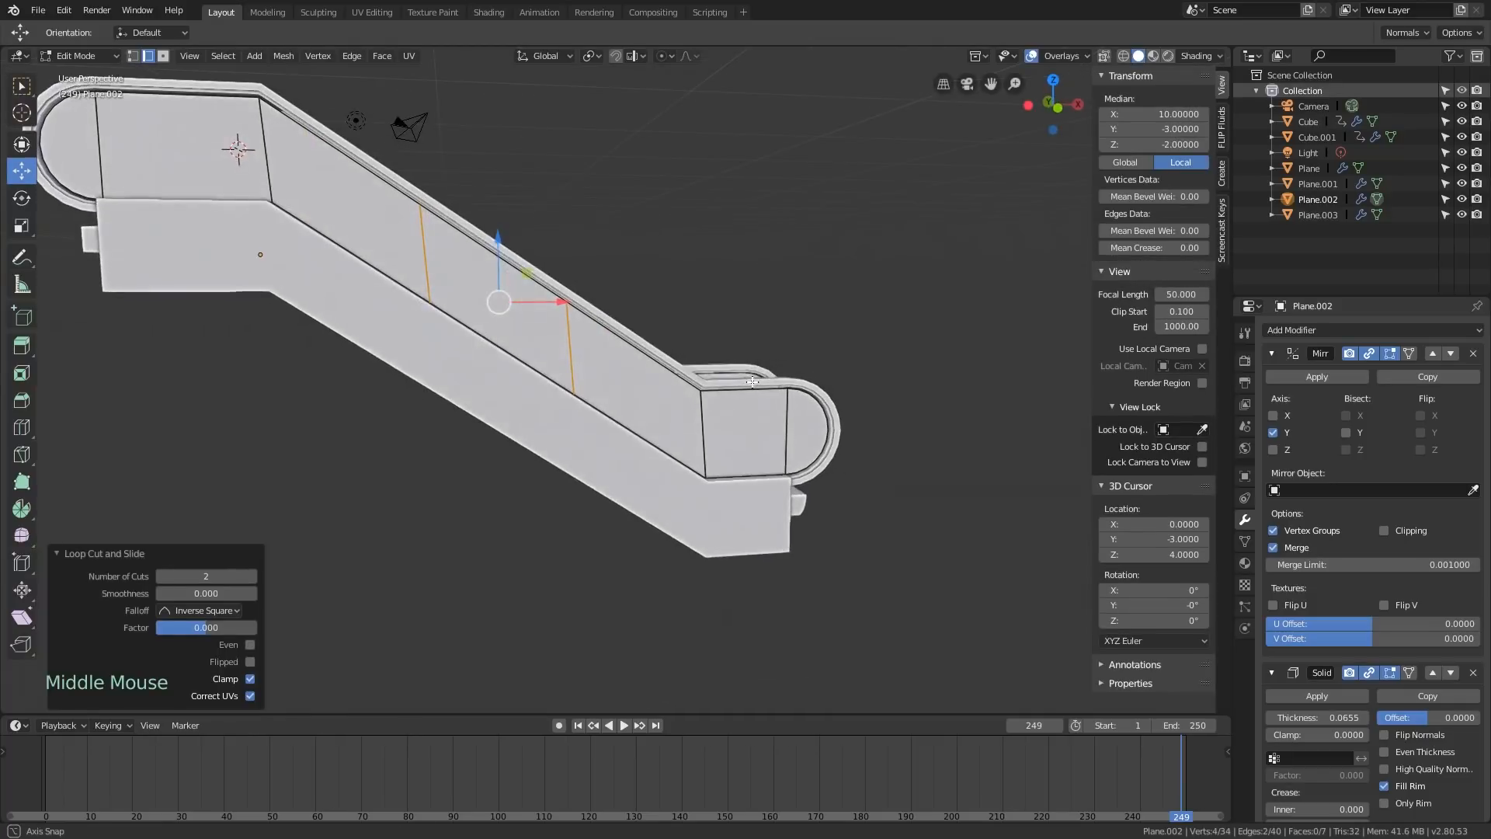
# Bevel the four dividing edges at the ends and along the slope of the inset panel to a width of 0.089
pyautogui.press('KP_1')
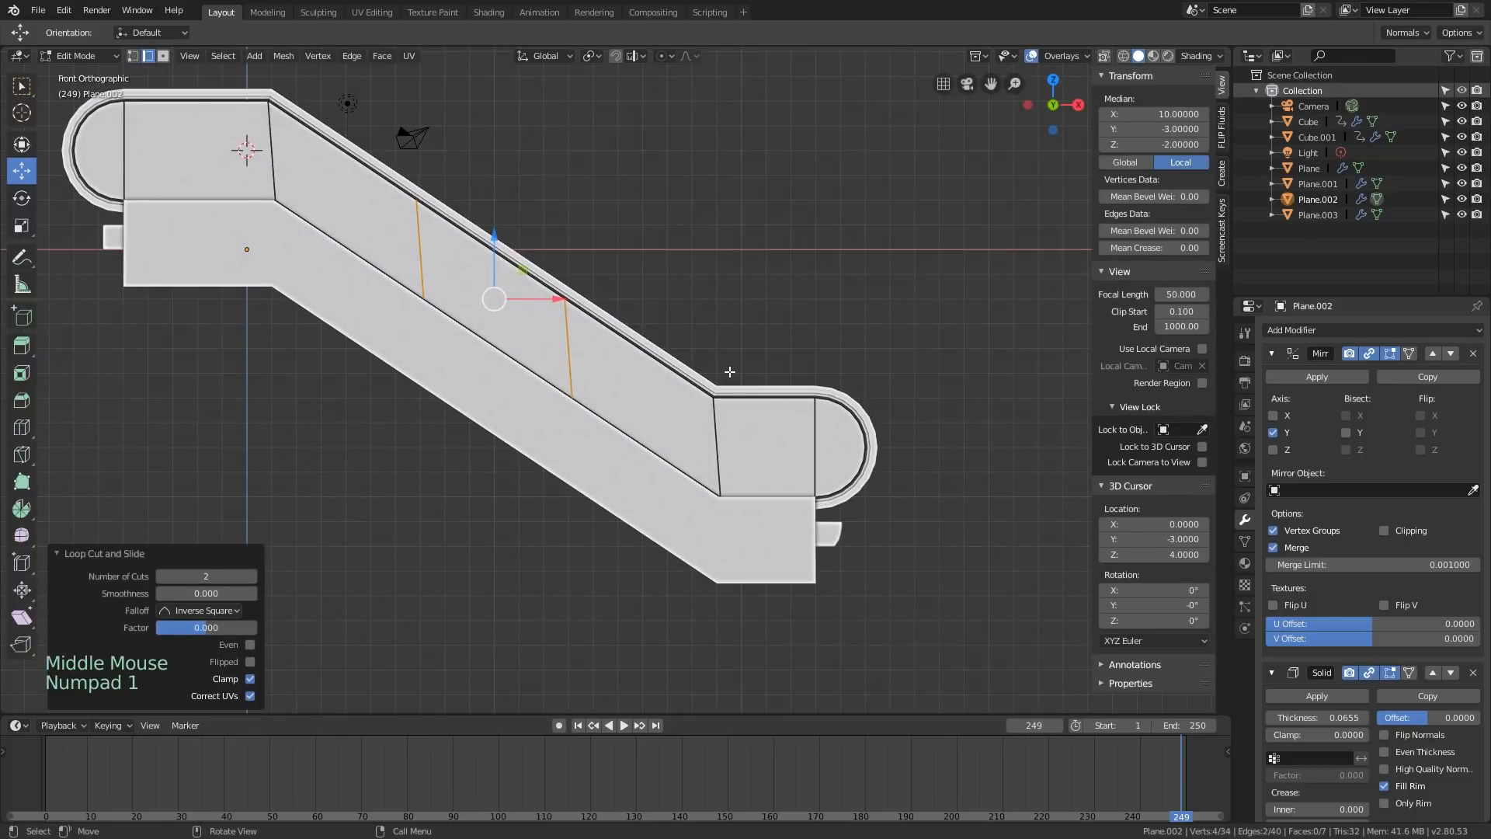
pyautogui.moveTo(722, 410); pyautogui.dragTo(701, 478, button='middle')
pyautogui.scroll(1, 687, 472)
pyautogui.scroll(-1, 689, 473)
pyautogui.press('2')
pyautogui.click(691, 473)
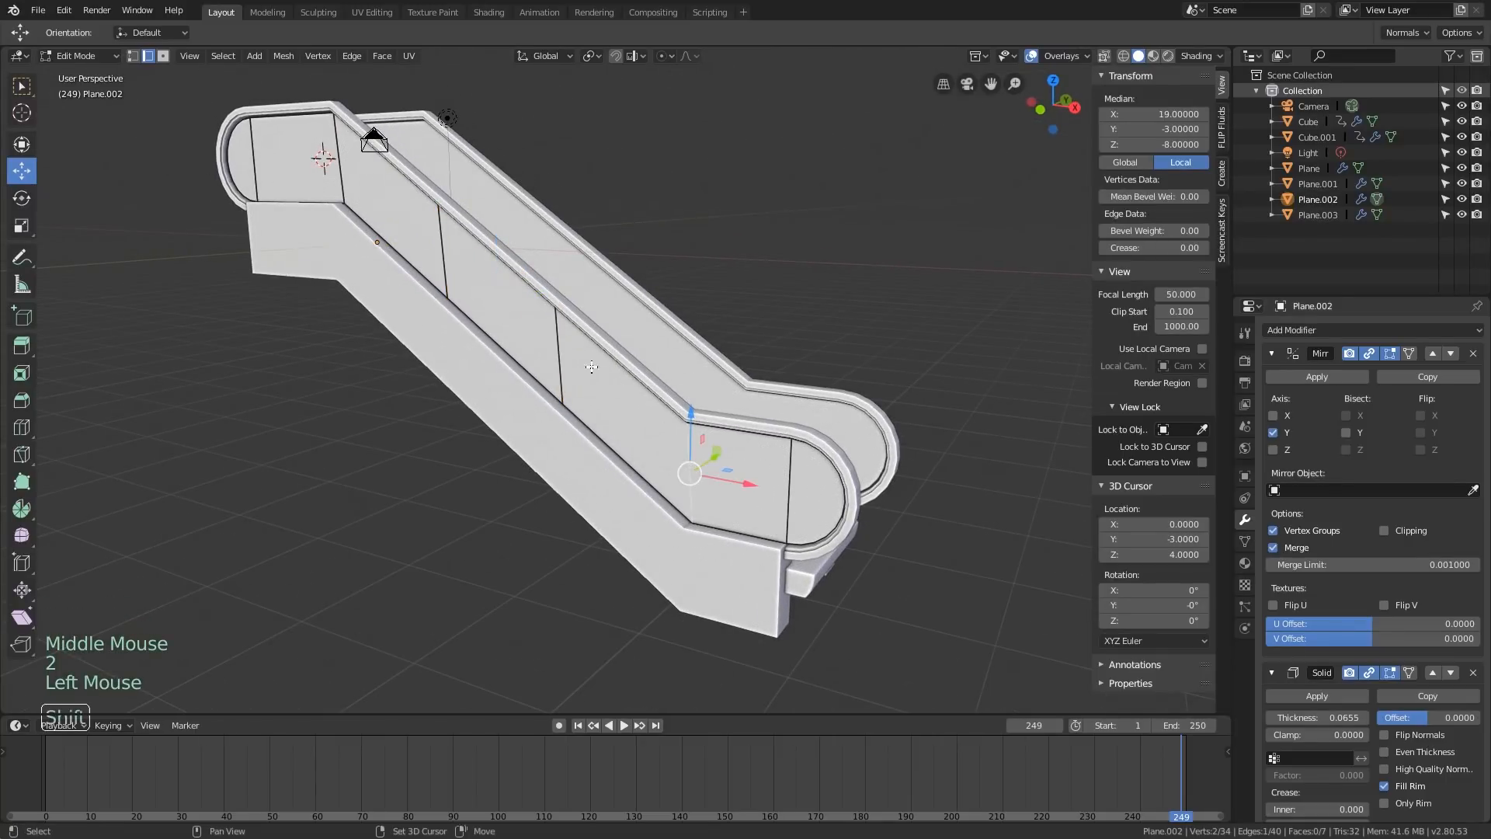
pyautogui.keyDown('shift'); pyautogui.click(559, 352); pyautogui.keyUp('shift')
pyautogui.keyDown('shift'); pyautogui.click(360, 180); pyautogui.keyUp('shift')
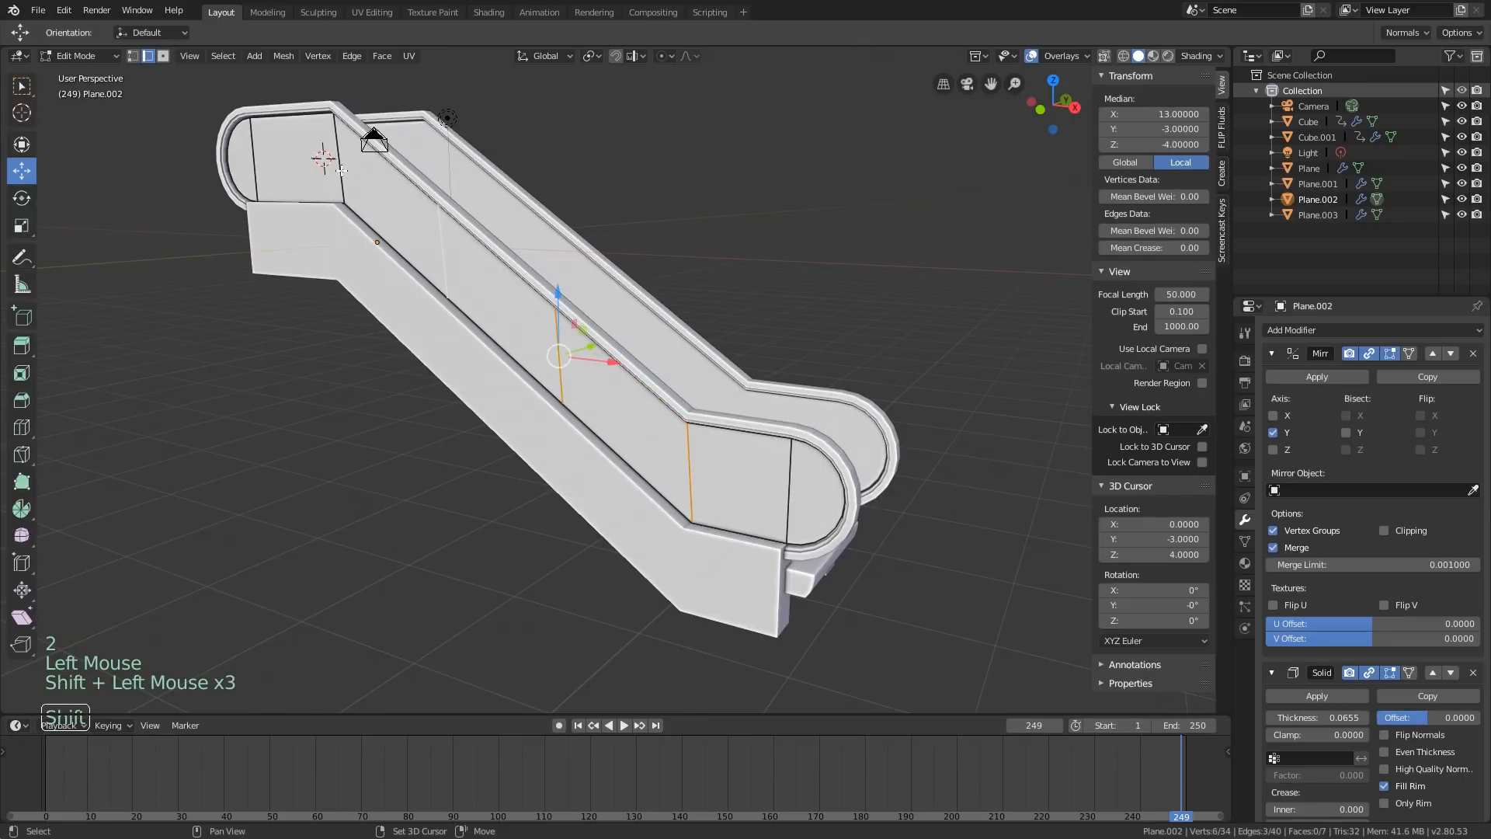
pyautogui.hotkey('ctrl', 'b')
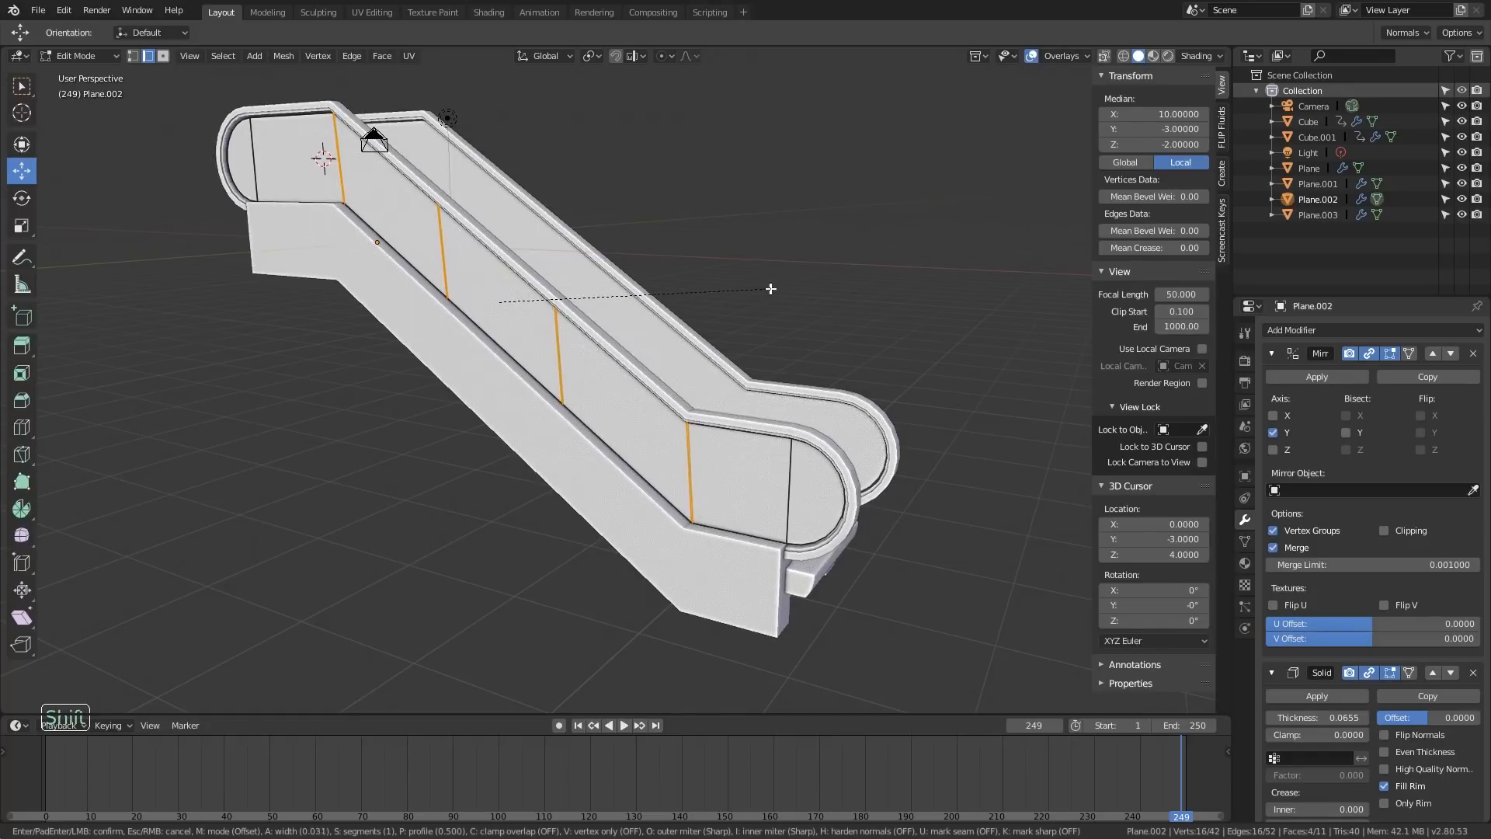
pyautogui.click(780, 289)
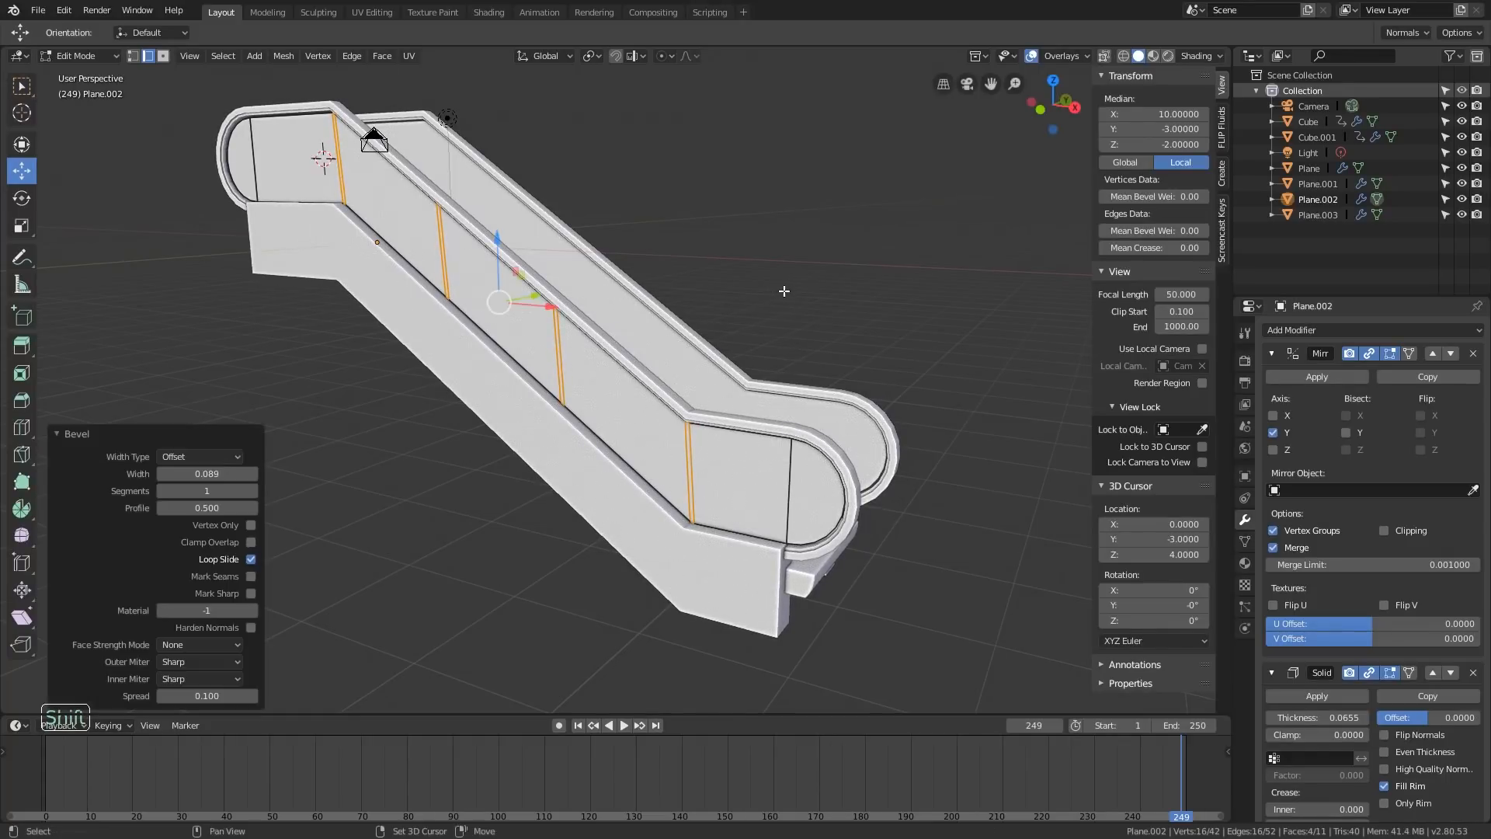
# Delete the four narrow beveled faces to split the inset panel with gaps, and deselect everything
pyautogui.scroll(1, 744, 334)
pyautogui.press('x')
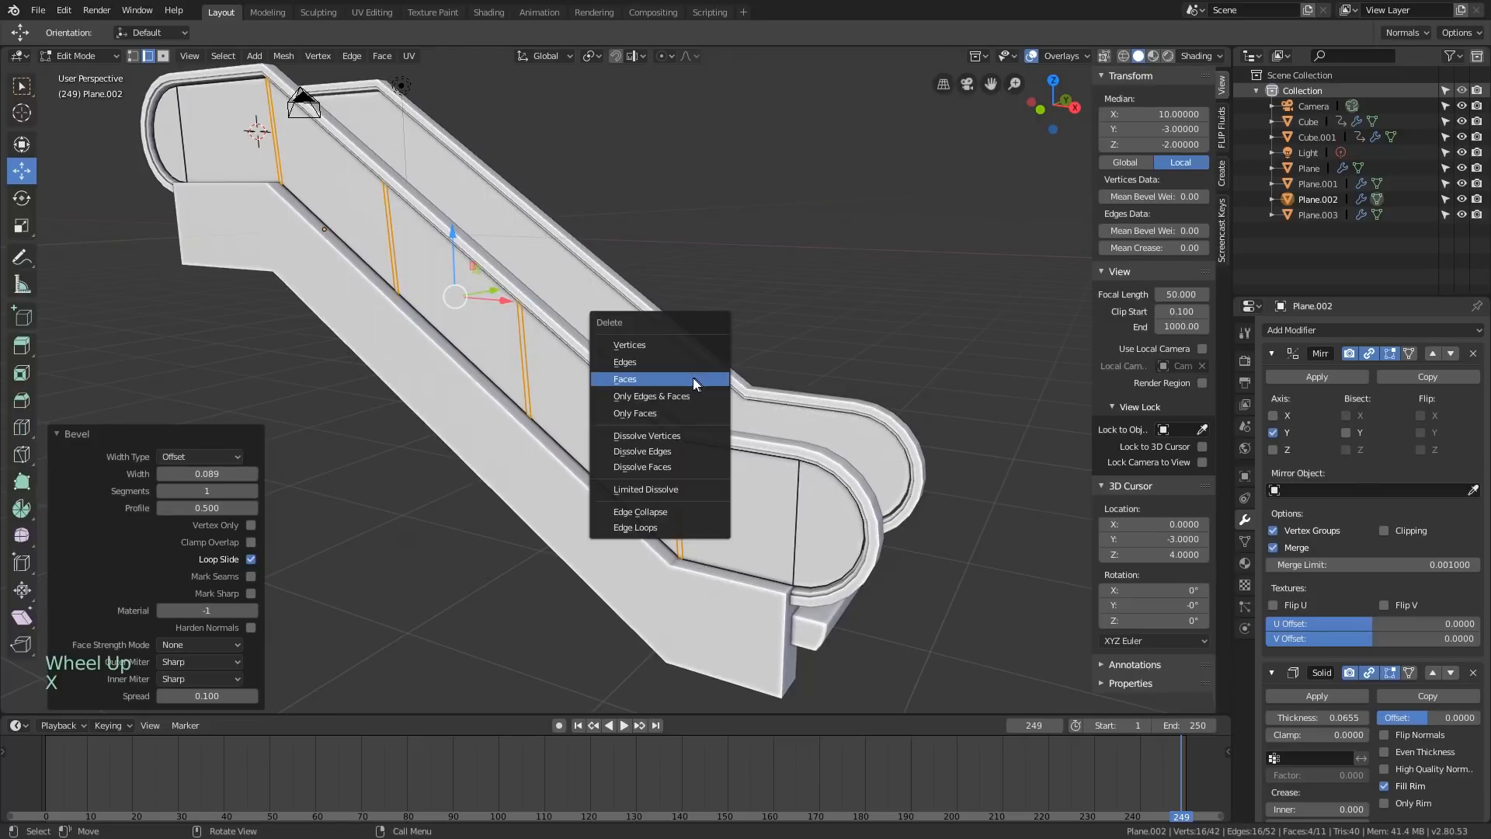
pyautogui.click(694, 379)
pyautogui.press('Tab')
pyautogui.scroll(-1, 695, 379)
pyautogui.moveTo(716, 390); pyautogui.dragTo(665, 376, button='middle')
pyautogui.hotkey('alt', 'a')
pyautogui.scroll(-1, 500, 393)
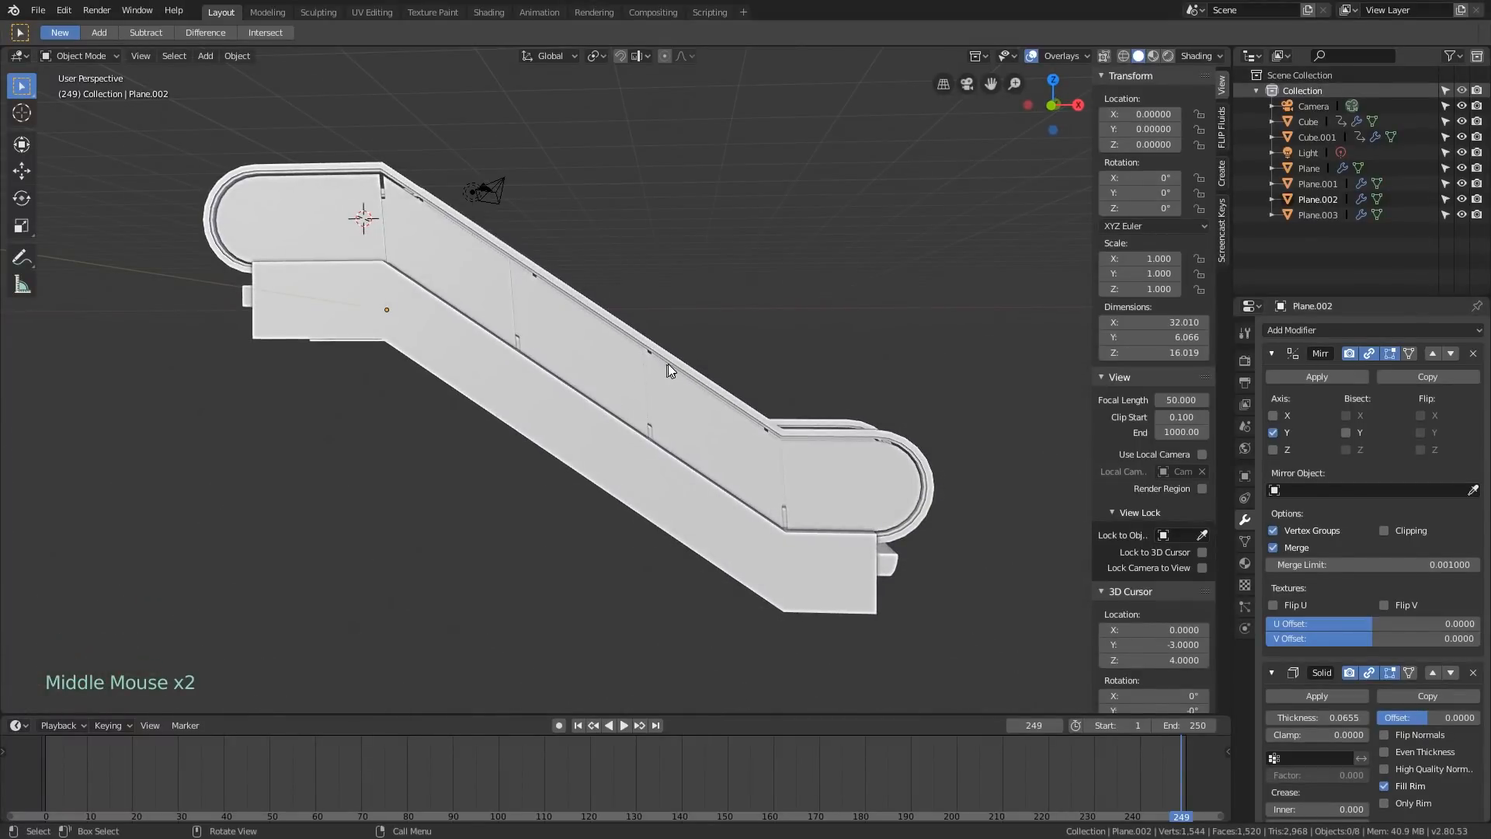
# Examine the steps between the side walls, select the step object and scrub the animation to frame 45
pyautogui.scroll(1, 622, 300)
pyautogui.moveTo(622, 300); pyautogui.dragTo(621, 341, button='middle')
pyautogui.moveTo(621, 342); pyautogui.dragTo(567, 373, button='middle')
pyautogui.click(567, 375)
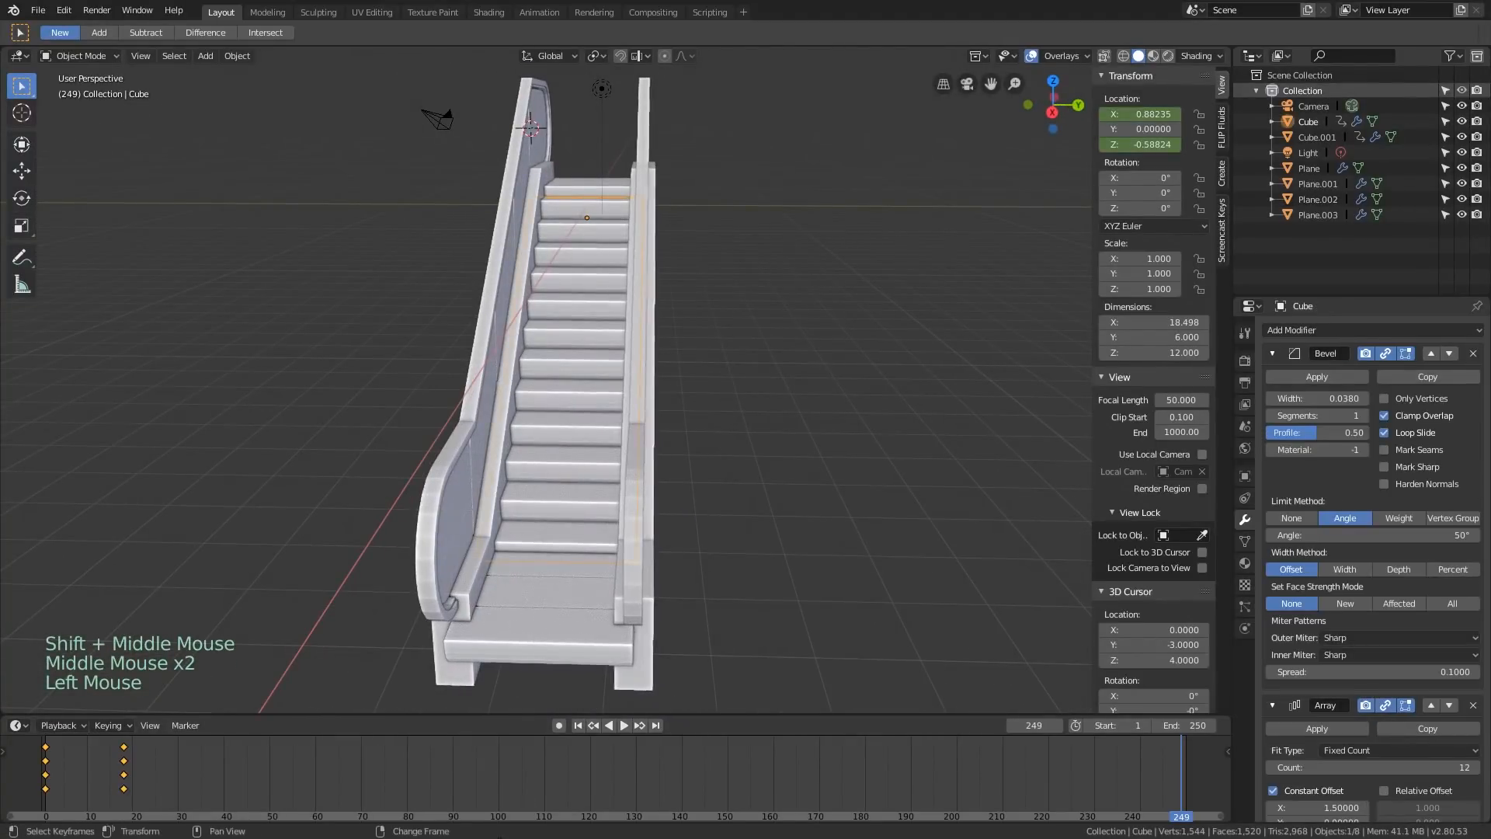
pyautogui.moveTo(144, 808); pyautogui.dragTo(247, 817, button='right')
pyautogui.moveTo(372, 544); pyautogui.dragTo(492, 555, button='middle')
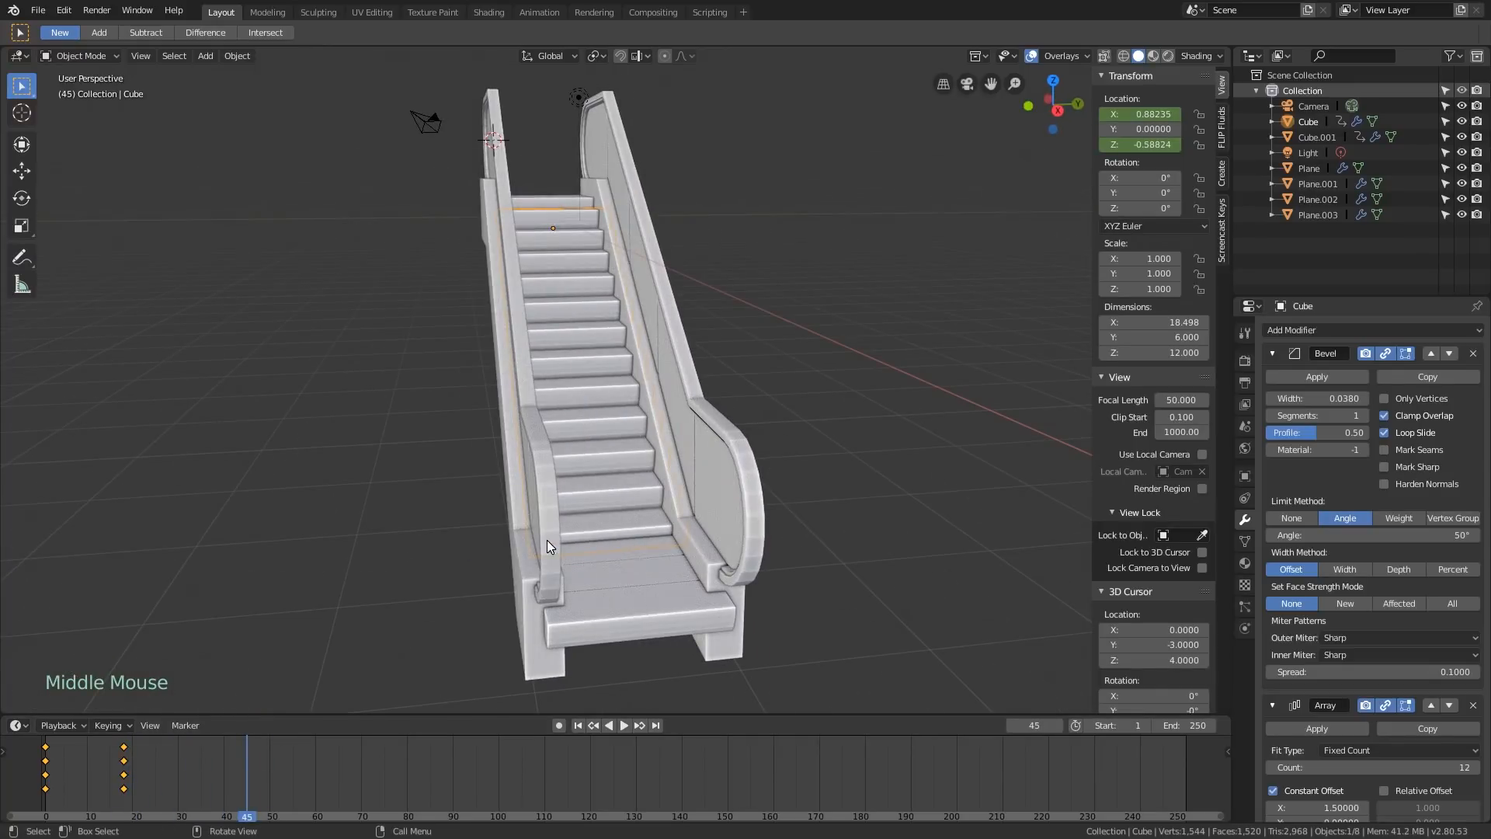
# Turn on X-ray display and circle-select all the escalator's step and side objects
pyautogui.click(496, 103)
pyautogui.moveTo(513, 489); pyautogui.dragTo(497, 492, button='middle')
pyautogui.hotkey('alt', 'z')
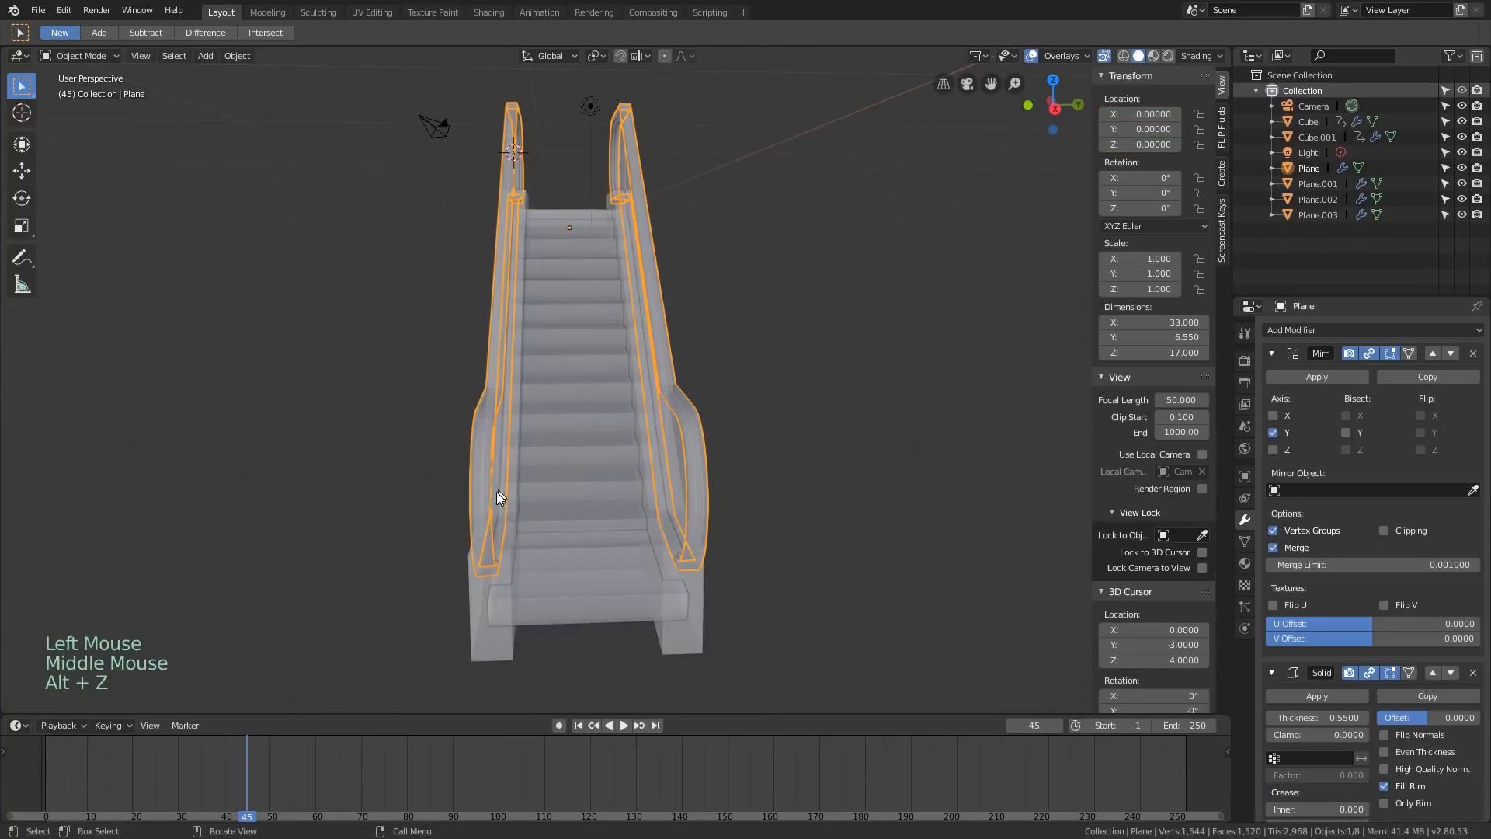
pyautogui.hotkey('alt', 'a')
pyautogui.press('c')
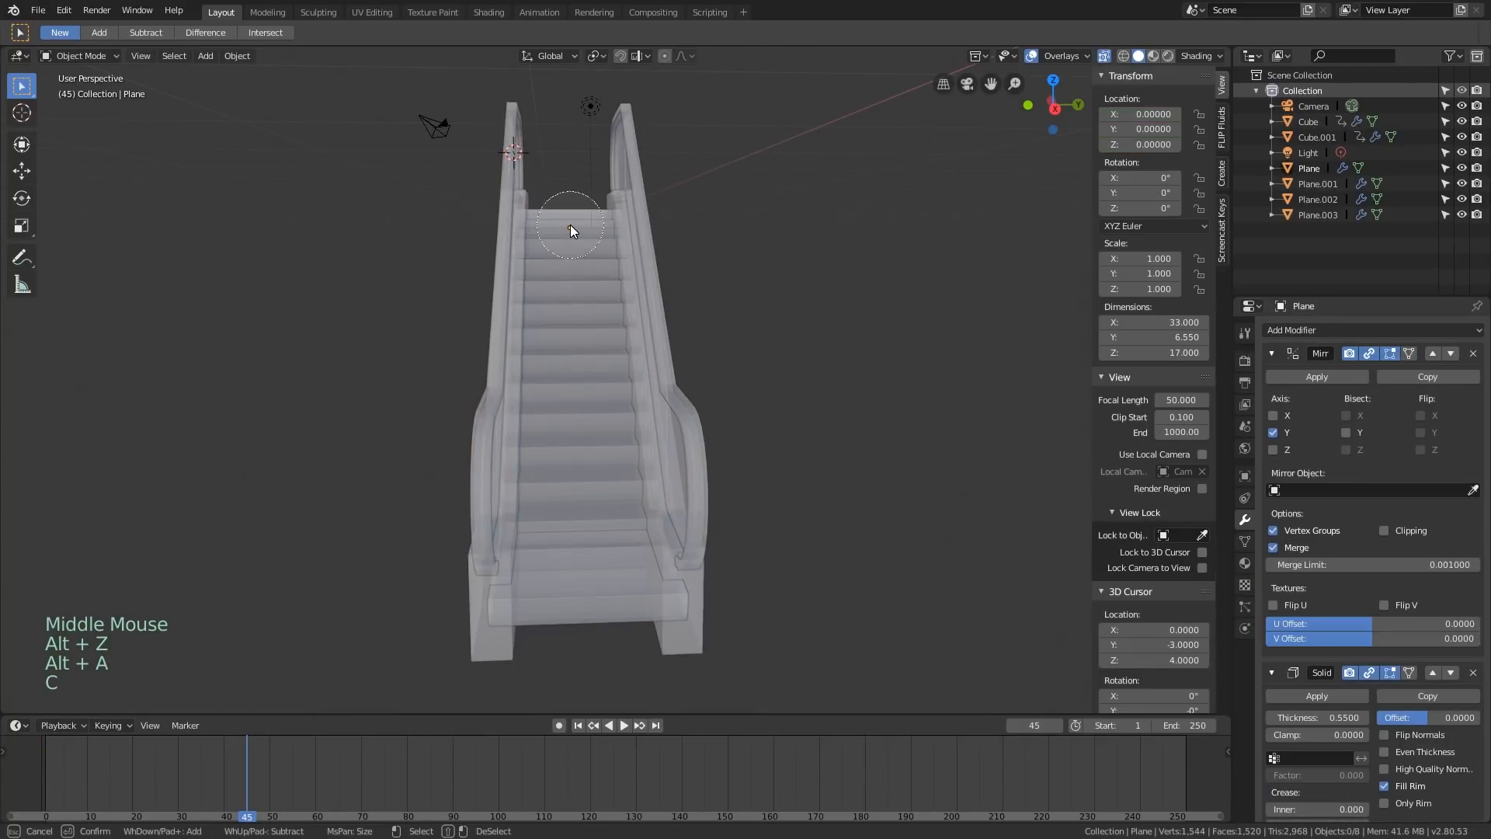
pyautogui.click(570, 225)
pyautogui.scroll(3, 570, 226)
pyautogui.scroll(-3, 572, 259)
# Remove both step objects from the selection, keeping only the four side objects selected
pyautogui.keyDown('shift'); pyautogui.click(578, 385); pyautogui.keyUp('shift')
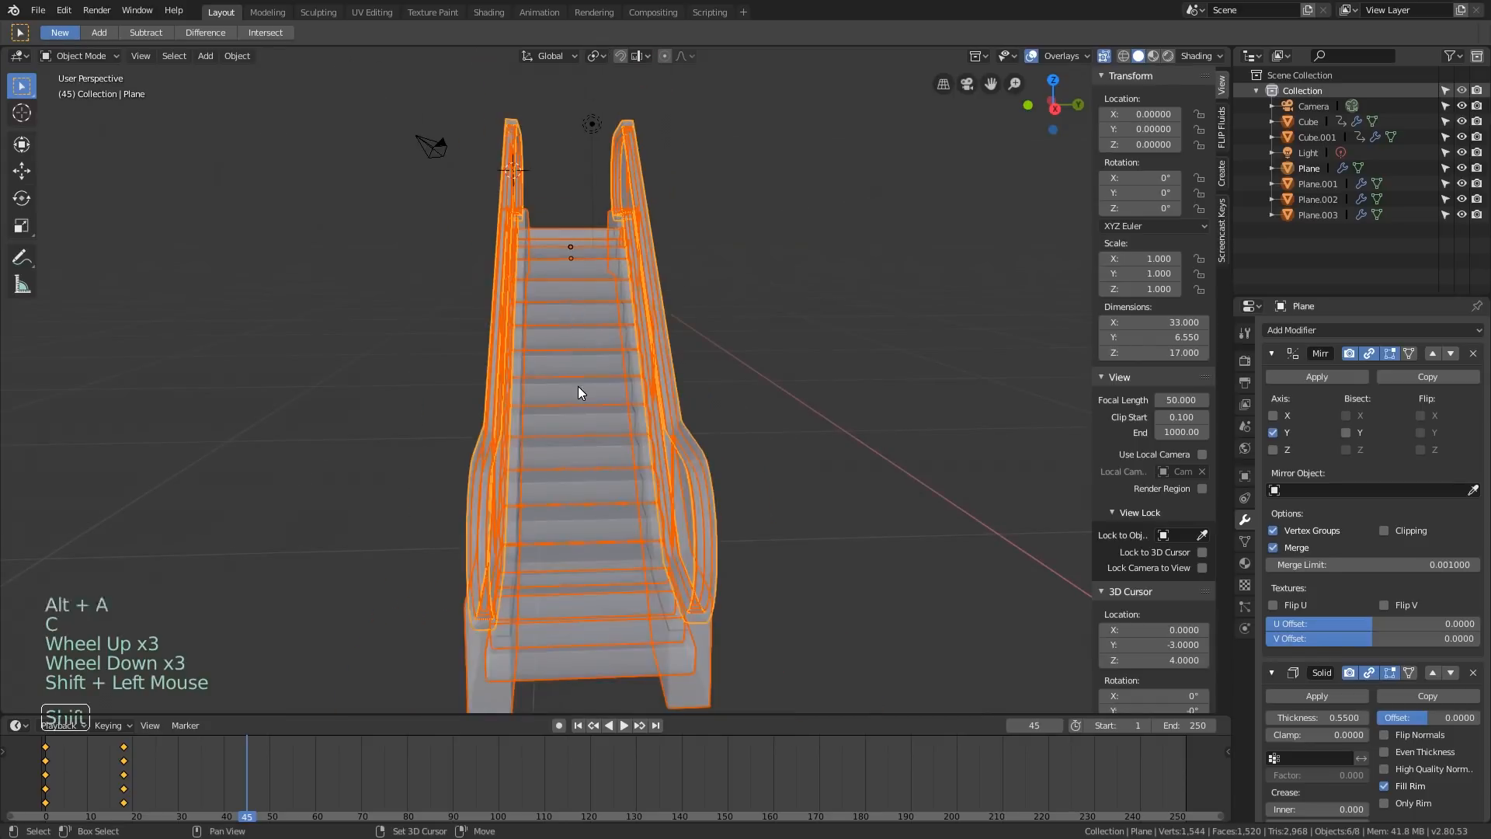
pyautogui.keyDown('shift'); pyautogui.click(577, 385); pyautogui.keyUp('shift')
pyautogui.moveTo(578, 385); pyautogui.dragTo(548, 109, button='middle')
pyautogui.scroll(4, 570, 132)
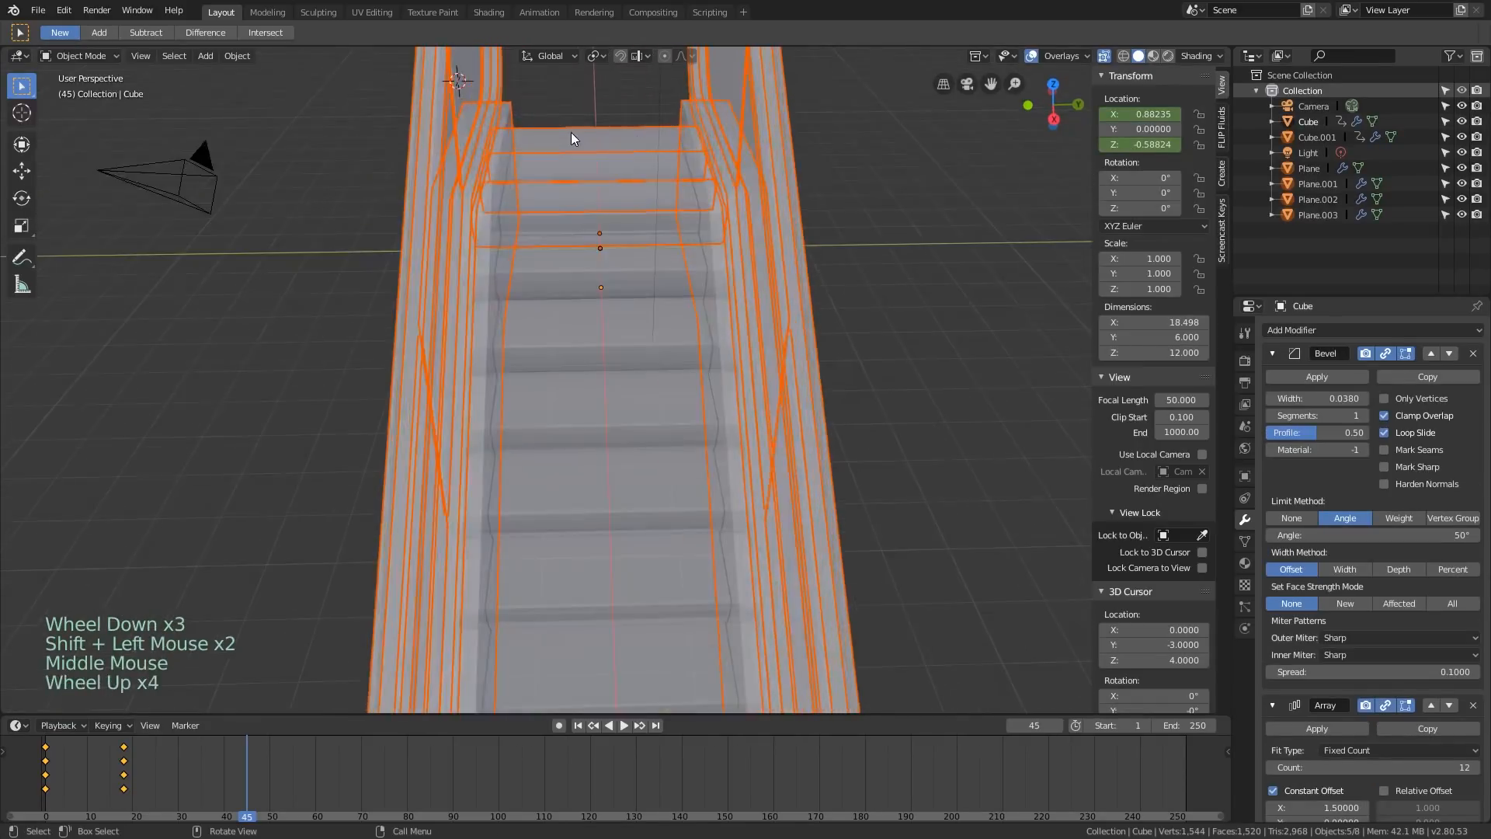
pyautogui.keyDown('shift'); pyautogui.click(567, 128); pyautogui.keyUp('shift')
pyautogui.keyDown('shift'); pyautogui.click(567, 127); pyautogui.keyUp('shift')
pyautogui.scroll(-5, 565, 144)
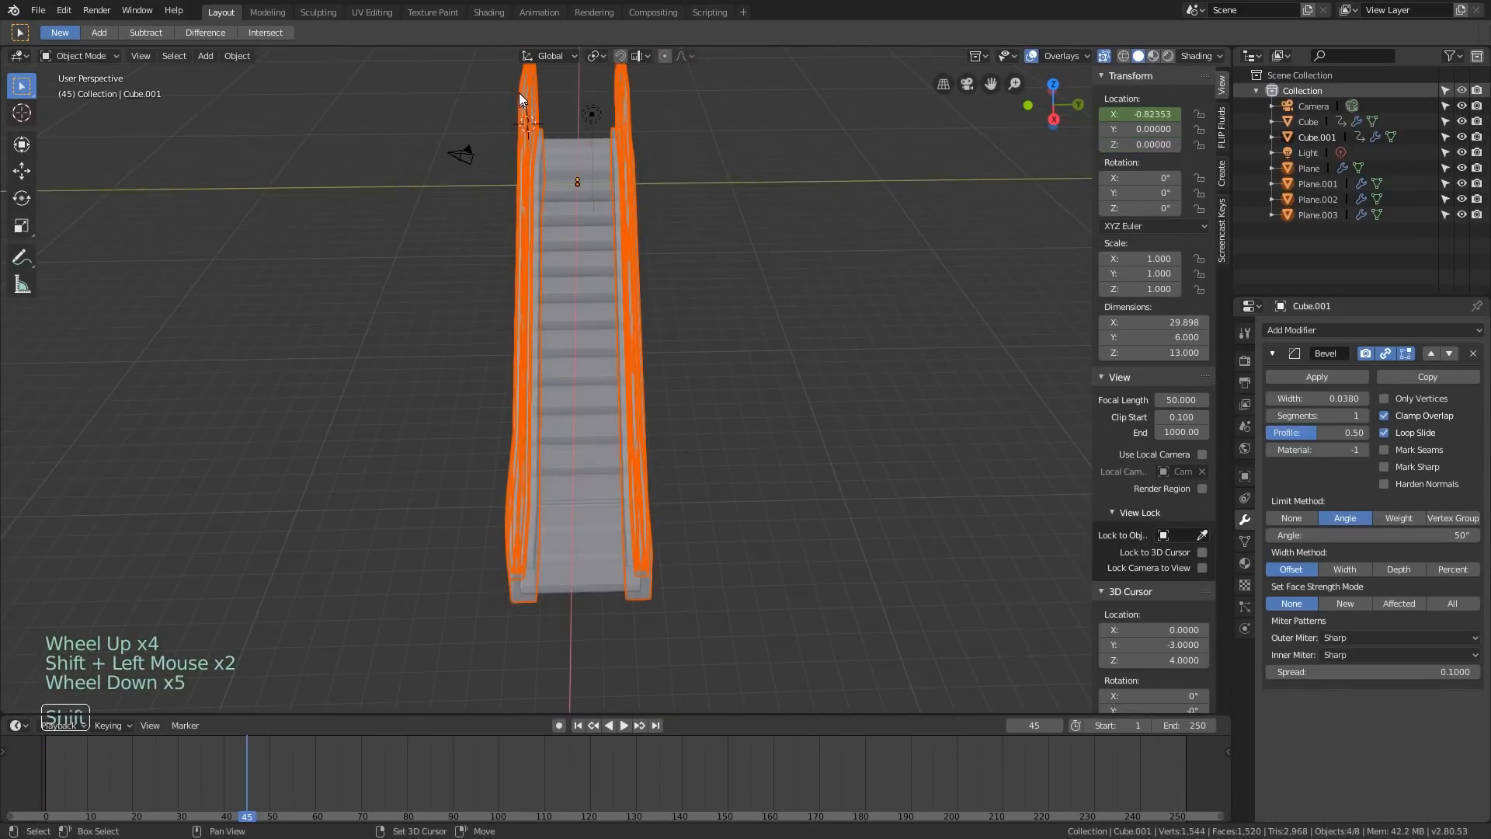
# Make the handrail object active and select all geometry of the four side objects together in Edit Mode
pyautogui.keyDown('shift'); pyautogui.click(544, 228); pyautogui.keyUp('shift')
pyautogui.keyDown('shift'); pyautogui.moveTo(543, 229); pyautogui.dragTo(547, 361, button='middle'); pyautogui.keyUp('shift')
pyautogui.scroll(-1, 555, 352)
pyautogui.scroll(1, 555, 352)
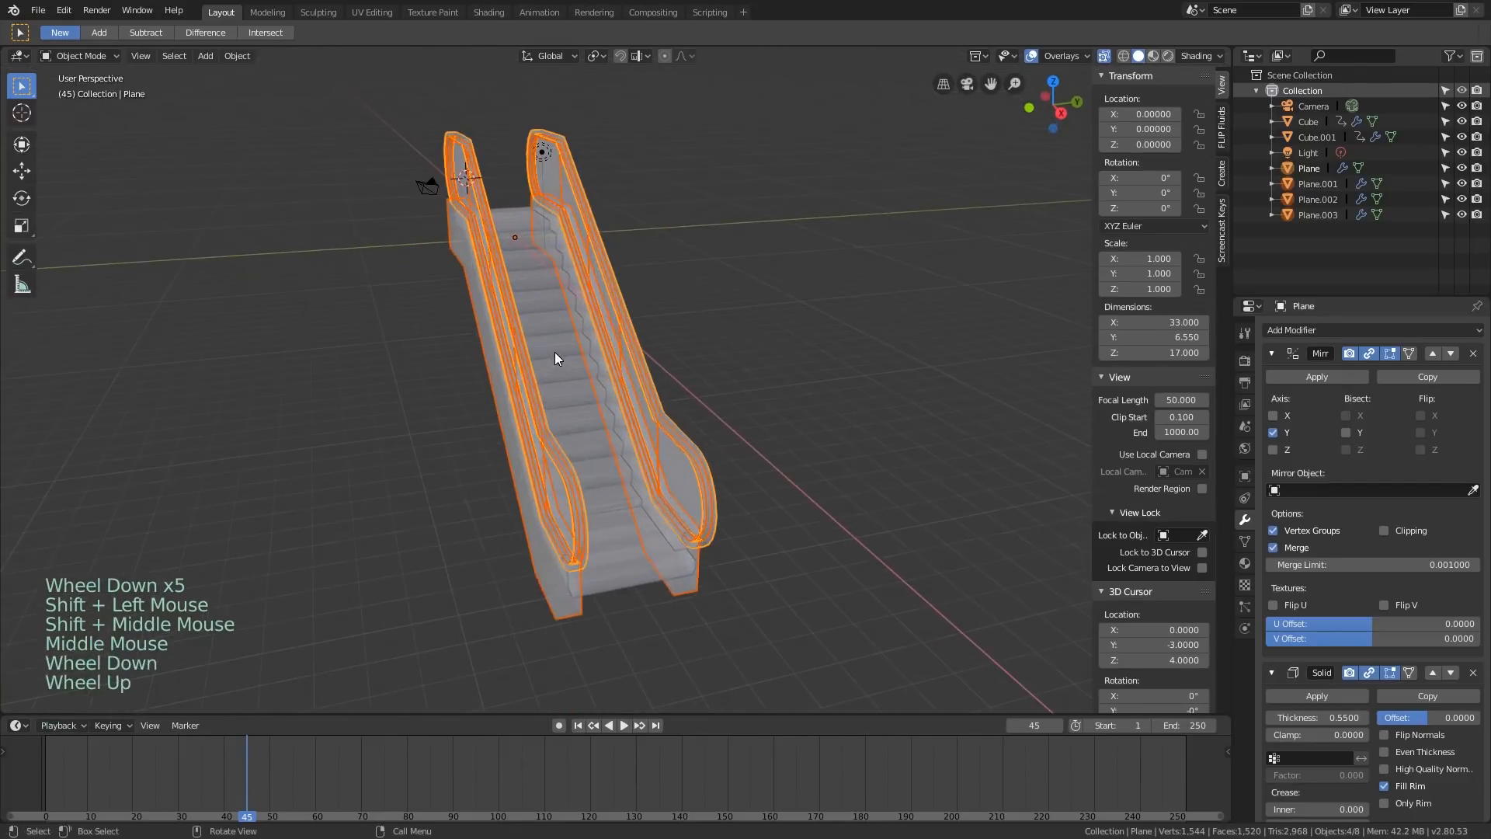
pyautogui.press('Tab')
pyautogui.press('a')
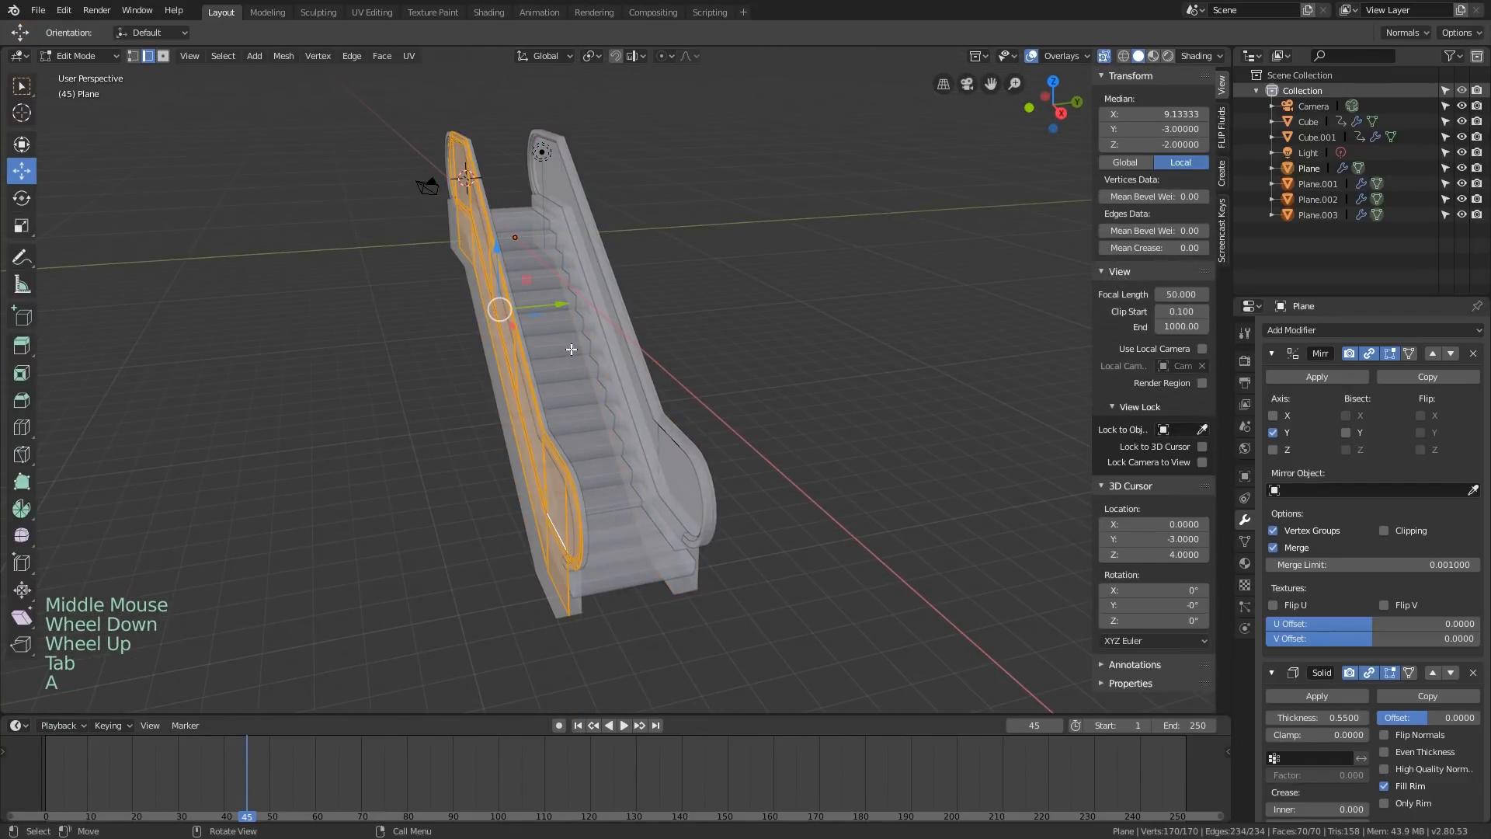
# Move all the selected side geometry outward about 0.74 along negative Y, widening the mirrored sides, and return to Object Mode
pyautogui.hotkey('alt', 'z')
pyautogui.scroll(3, 569, 350)
pyautogui.scroll(-1, 569, 353)
pyautogui.keyDown('shift'); pyautogui.moveTo(569, 353); pyautogui.dragTo(505, 239, button='middle'); pyautogui.keyUp('shift')
pyautogui.moveTo(505, 215); pyautogui.dragTo(314, 234)
pyautogui.moveTo(314, 234); pyautogui.dragTo(474, 339, button='middle')
pyautogui.keyDown('shift'); pyautogui.moveTo(485, 212); pyautogui.dragTo(489, 212); pyautogui.keyUp('shift')
pyautogui.rightClick(489, 212)
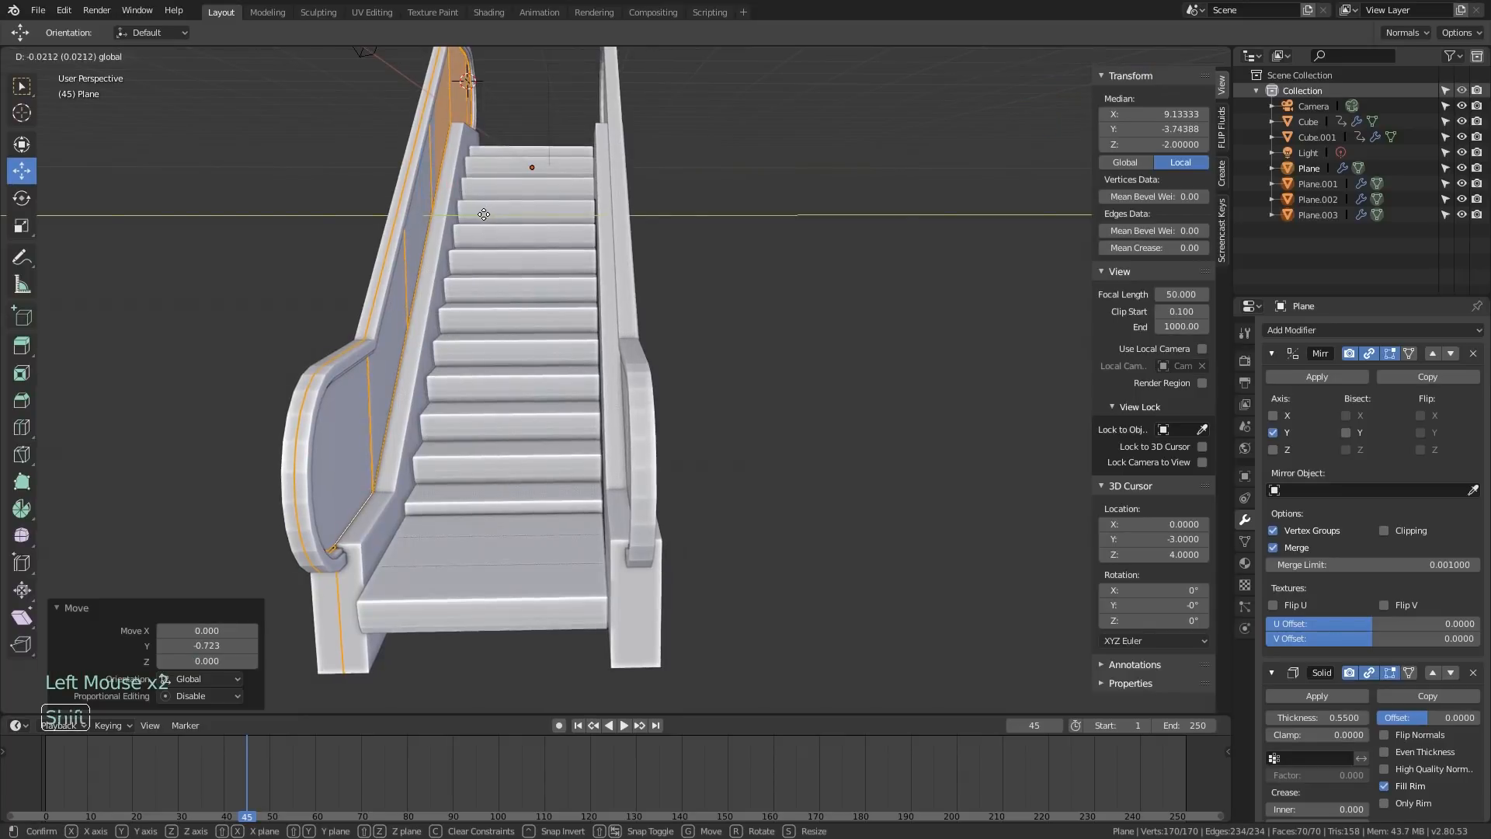
pyautogui.press('Tab')
# Deselect everything and examine the spacing between the steps and the side walls at the escalator's lower end
pyautogui.moveTo(534, 355); pyautogui.dragTo(652, 402, button='middle')
pyautogui.hotkey('alt', 'z')
pyautogui.hotkey('alt', 'z')
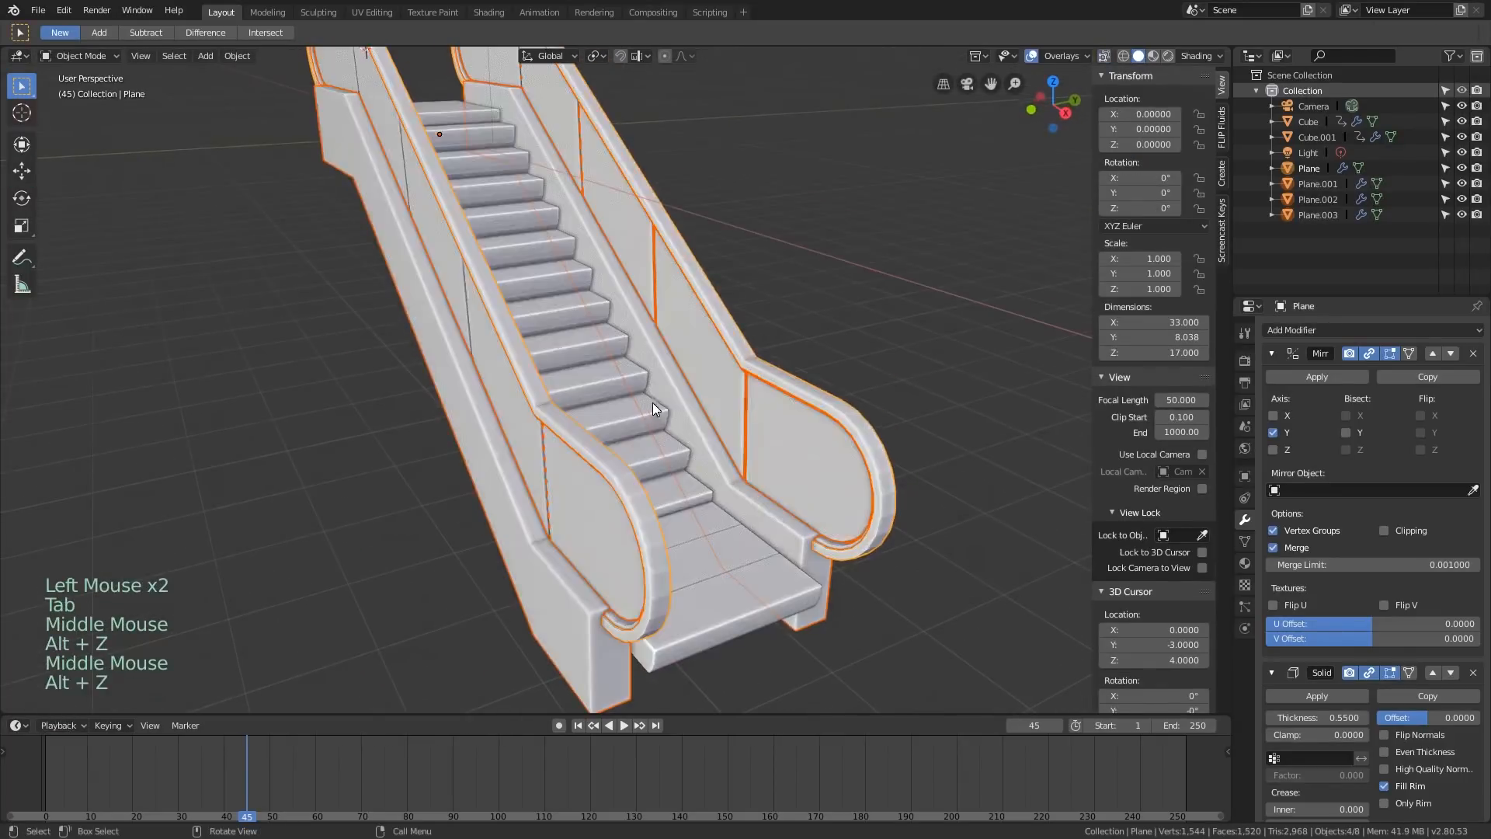
pyautogui.scroll(3, 652, 403)
pyautogui.hotkey('alt', 'a')
pyautogui.keyDown('shift'); pyautogui.scroll(-2, 697, 469); pyautogui.keyUp('shift')
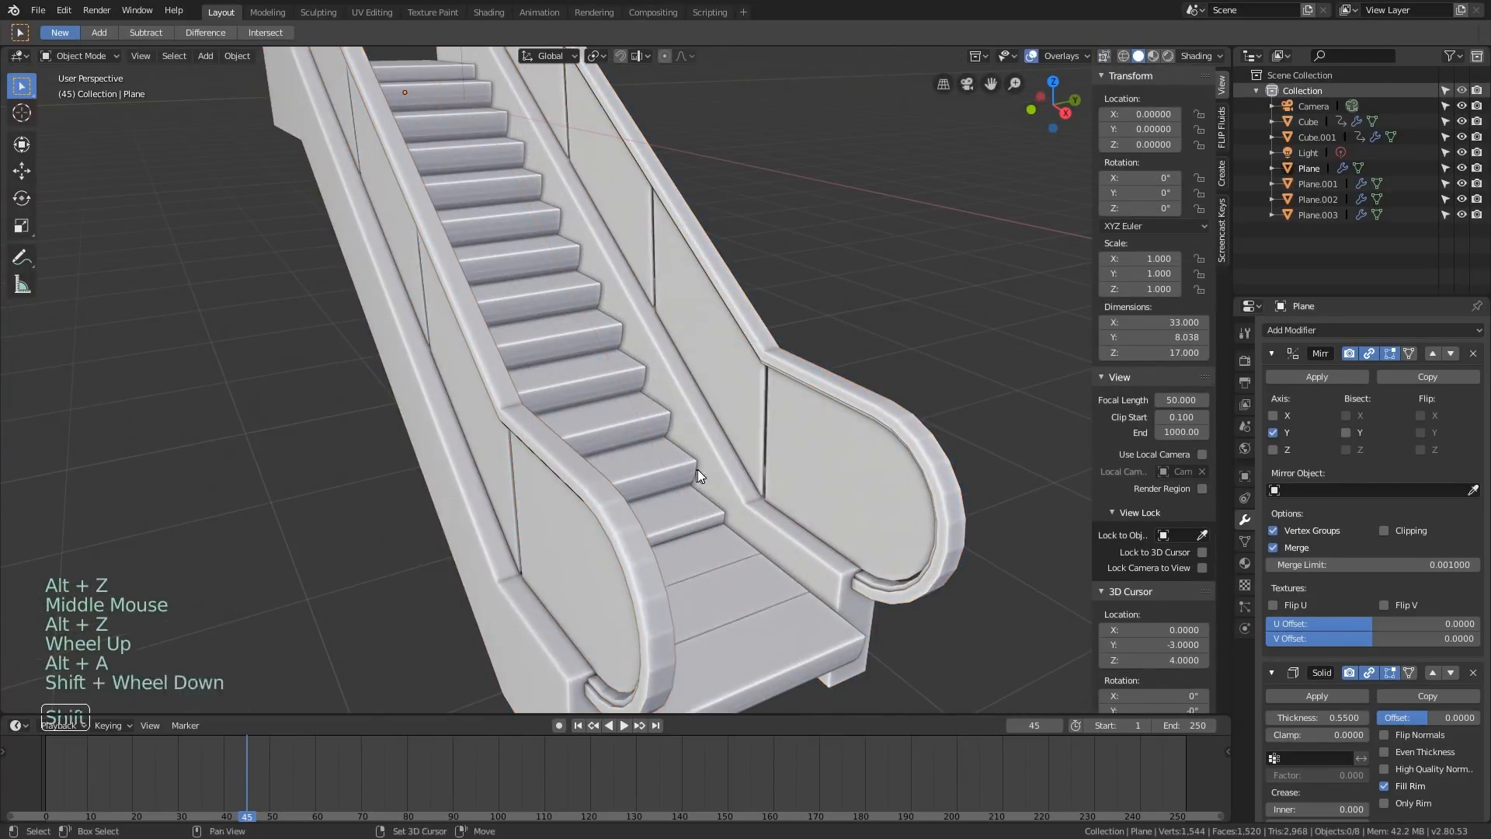
pyautogui.keyDown('shift'); pyautogui.moveTo(697, 469); pyautogui.dragTo(701, 443, button='middle'); pyautogui.keyUp('shift')
pyautogui.moveTo(701, 442); pyautogui.dragTo(654, 502, button='middle')
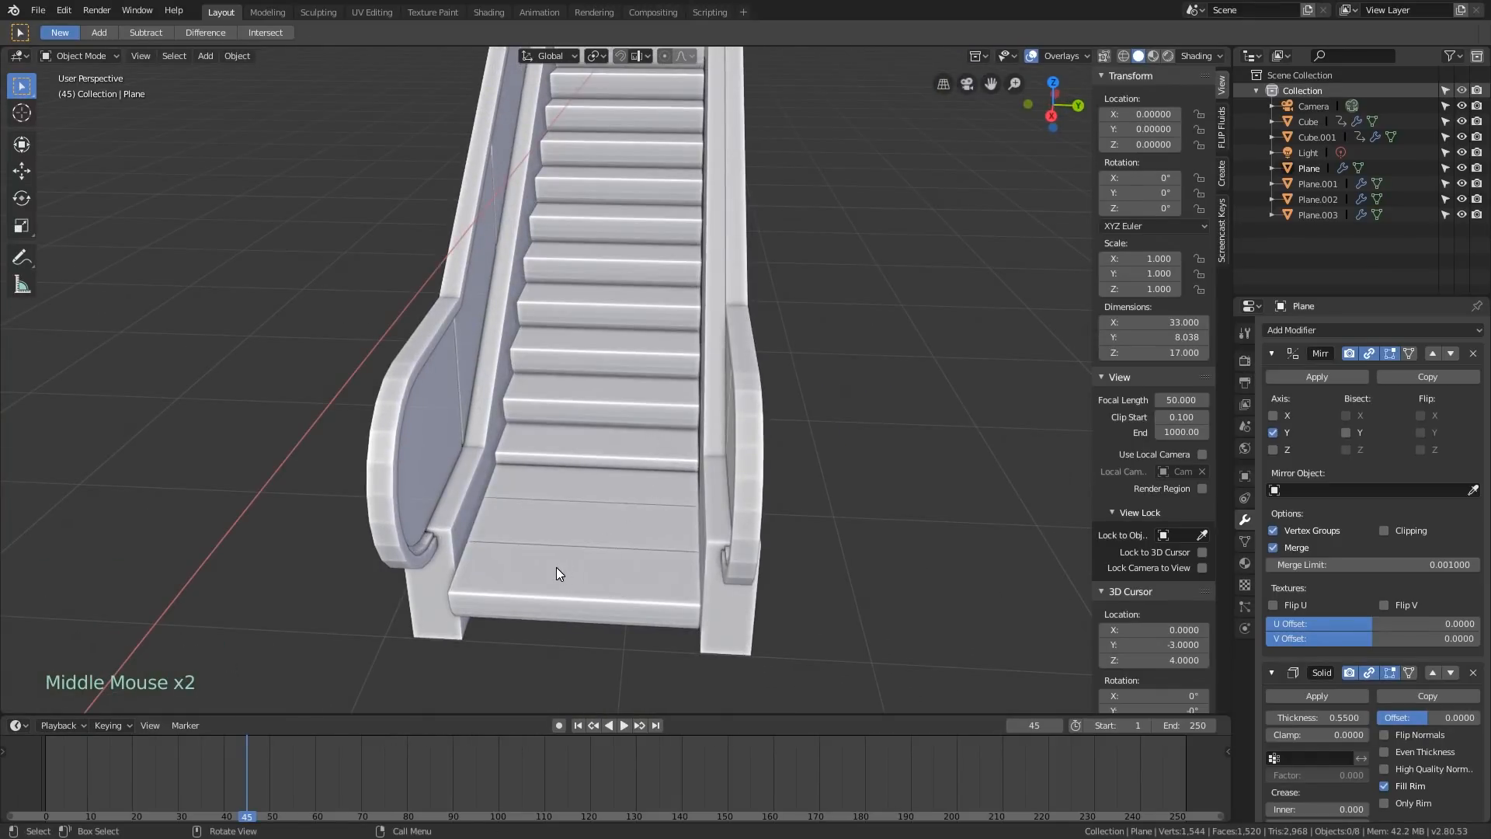
pyautogui.keyDown('shift'); pyautogui.moveTo(557, 569); pyautogui.dragTo(549, 526, button='middle'); pyautogui.keyUp('shift')
# Select the lower skirt object and play the animation to frame 97 to check how the steps run at the lower end
pyautogui.click(436, 552)
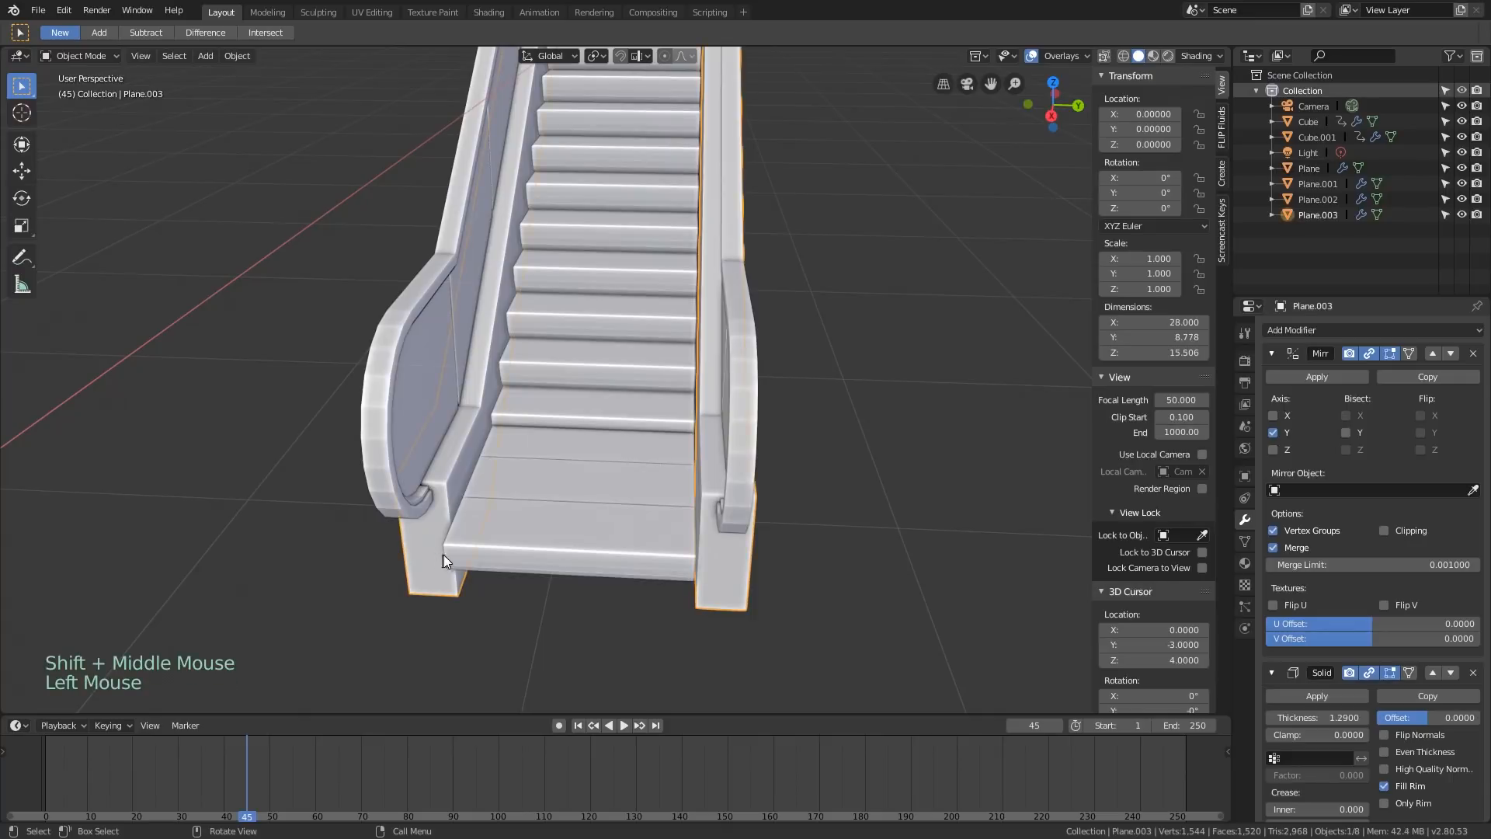
pyautogui.moveTo(445, 555); pyautogui.dragTo(636, 485, button='middle')
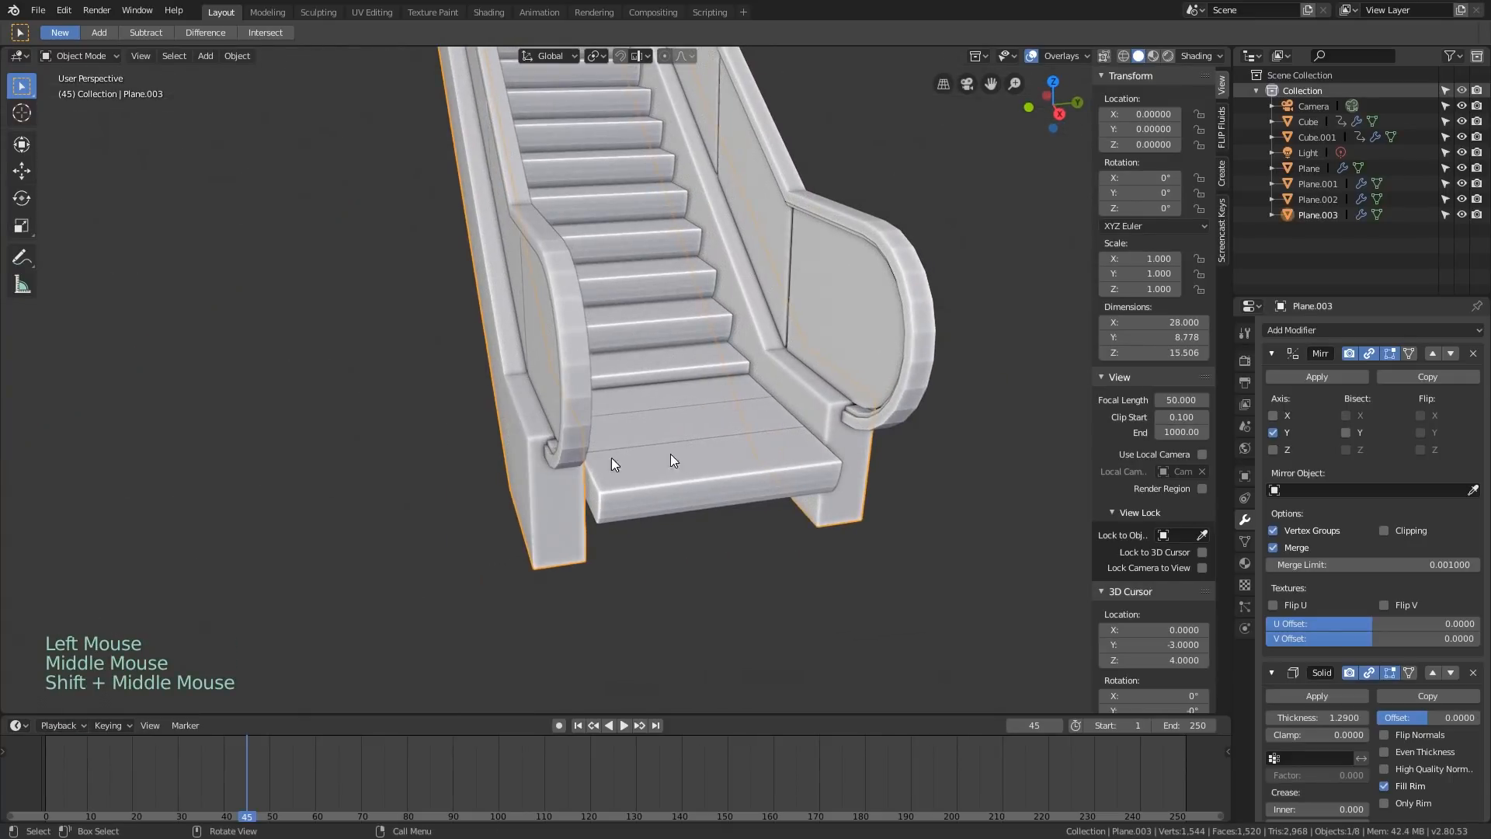
pyautogui.moveTo(680, 434); pyautogui.dragTo(651, 462, button='middle')
pyautogui.press('space')
pyautogui.scroll(-1, 656, 478)
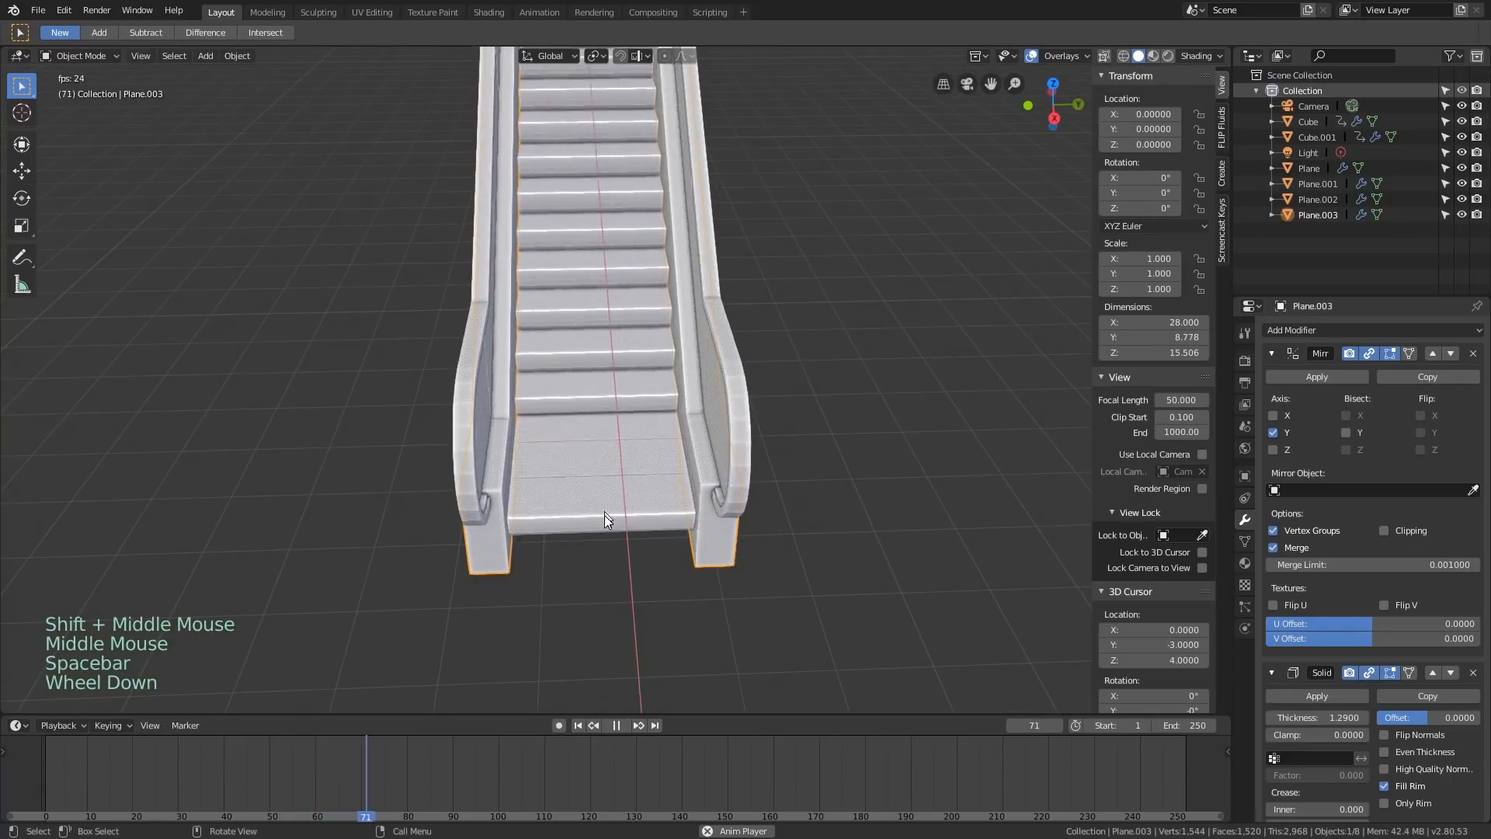
pyautogui.moveTo(605, 515); pyautogui.dragTo(556, 468, button='middle')
pyautogui.press('space')
# Duplicate the bottom edge at the skirt's lower end in Edit Mode and raise the copy about 1.94 along Z
pyautogui.scroll(2, 421, 441)
pyautogui.click(422, 441)
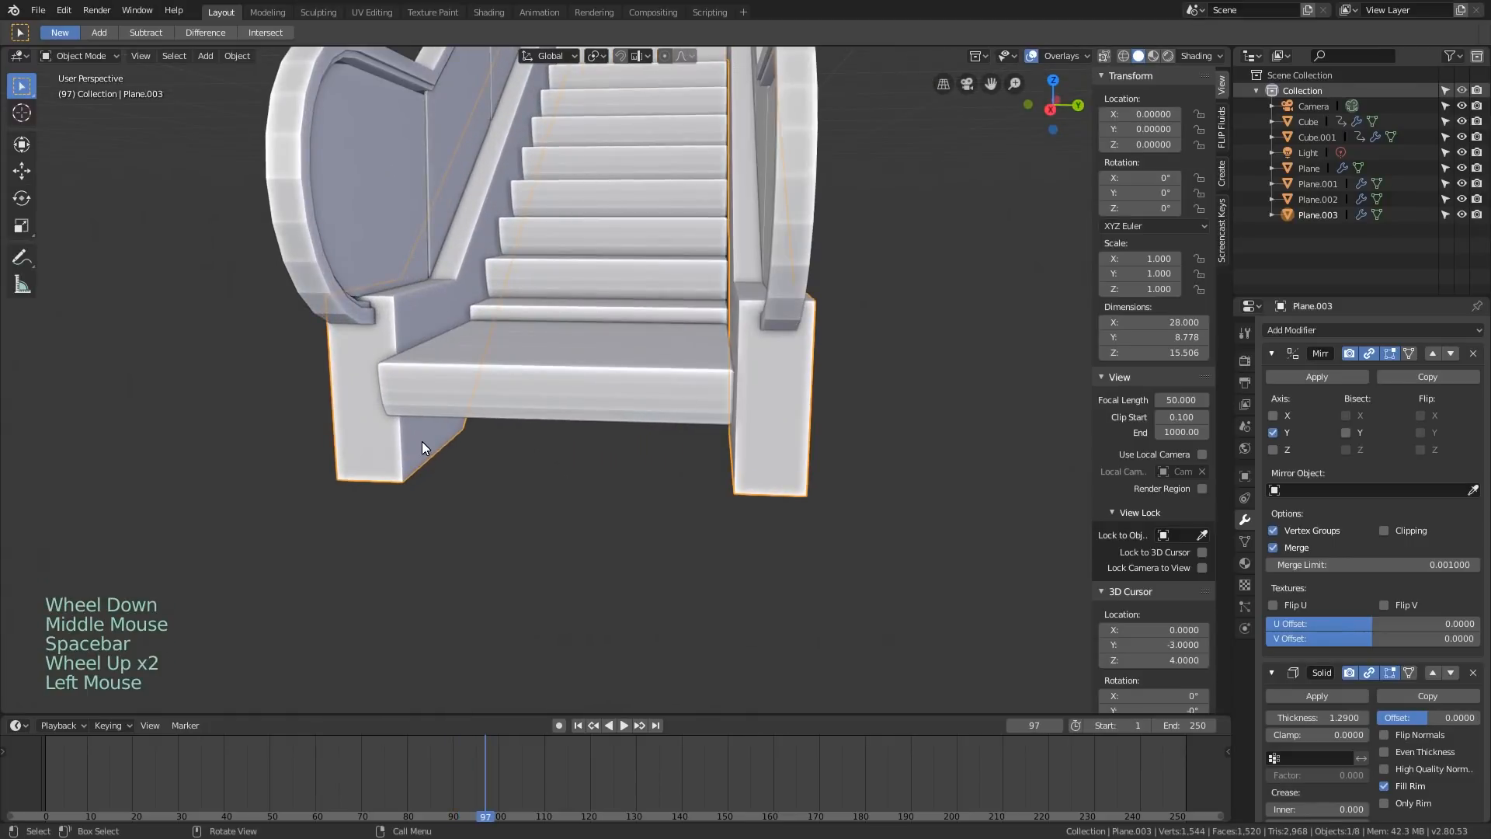
pyautogui.press('Tab')
pyautogui.scroll(-1, 425, 445)
pyautogui.hotkey('alt', 'z')
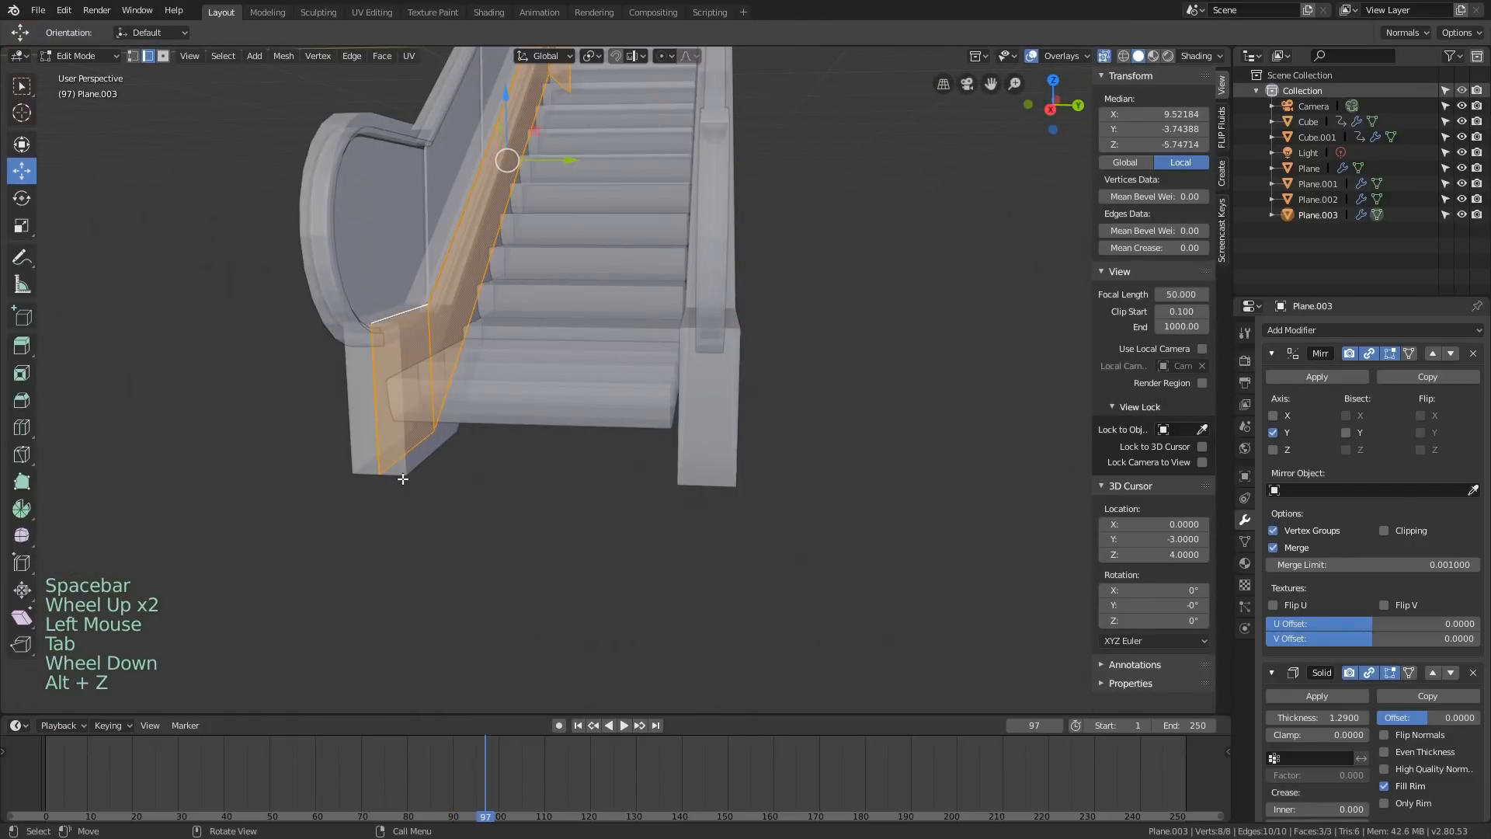
pyautogui.press('2')
pyautogui.click(405, 460)
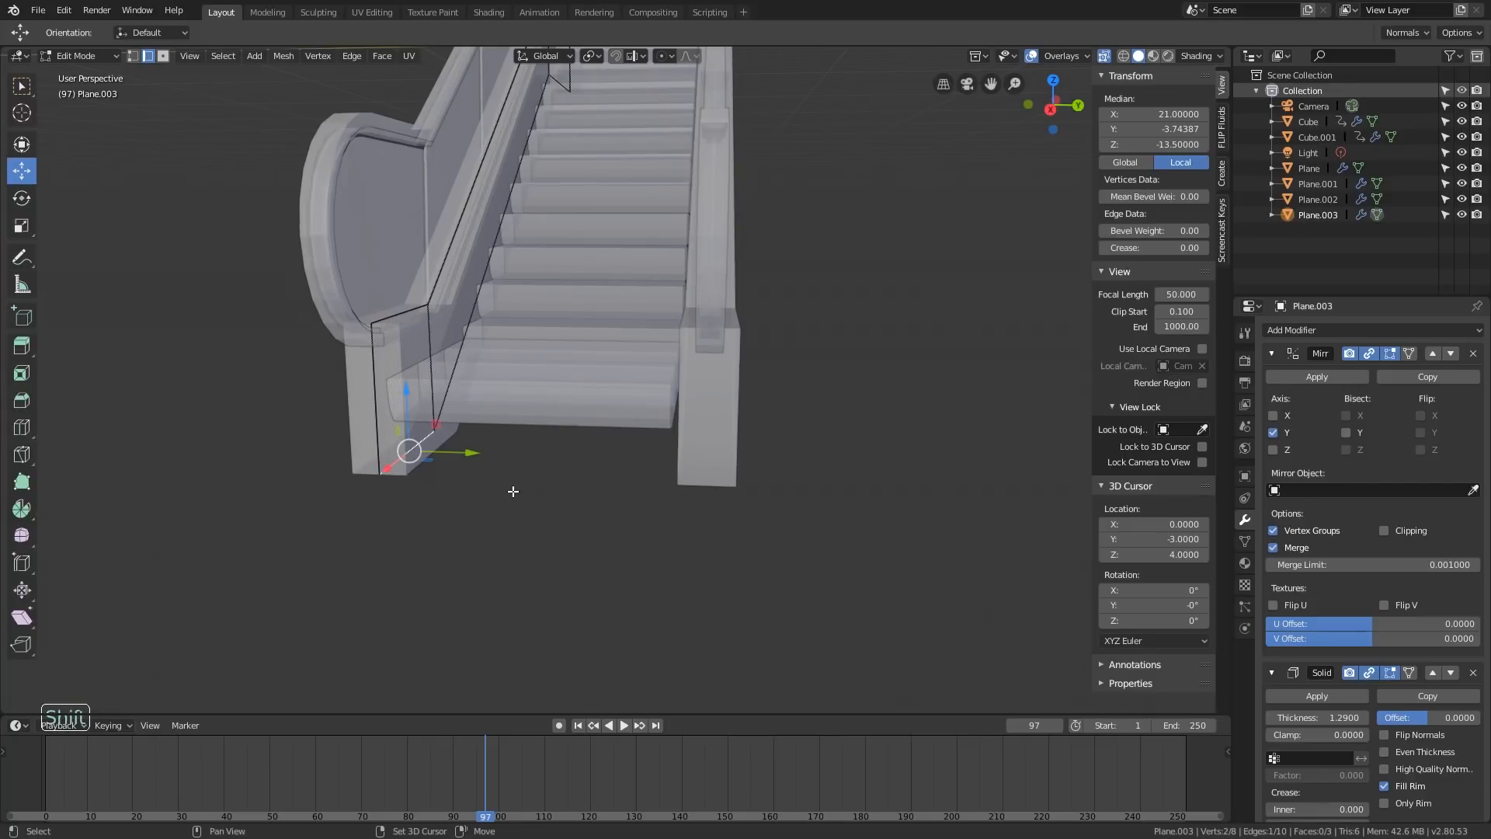
pyautogui.hotkey('shift', 'd')
pyautogui.rightClick(454, 408)
pyautogui.moveTo(400, 398); pyautogui.dragTo(405, 315)
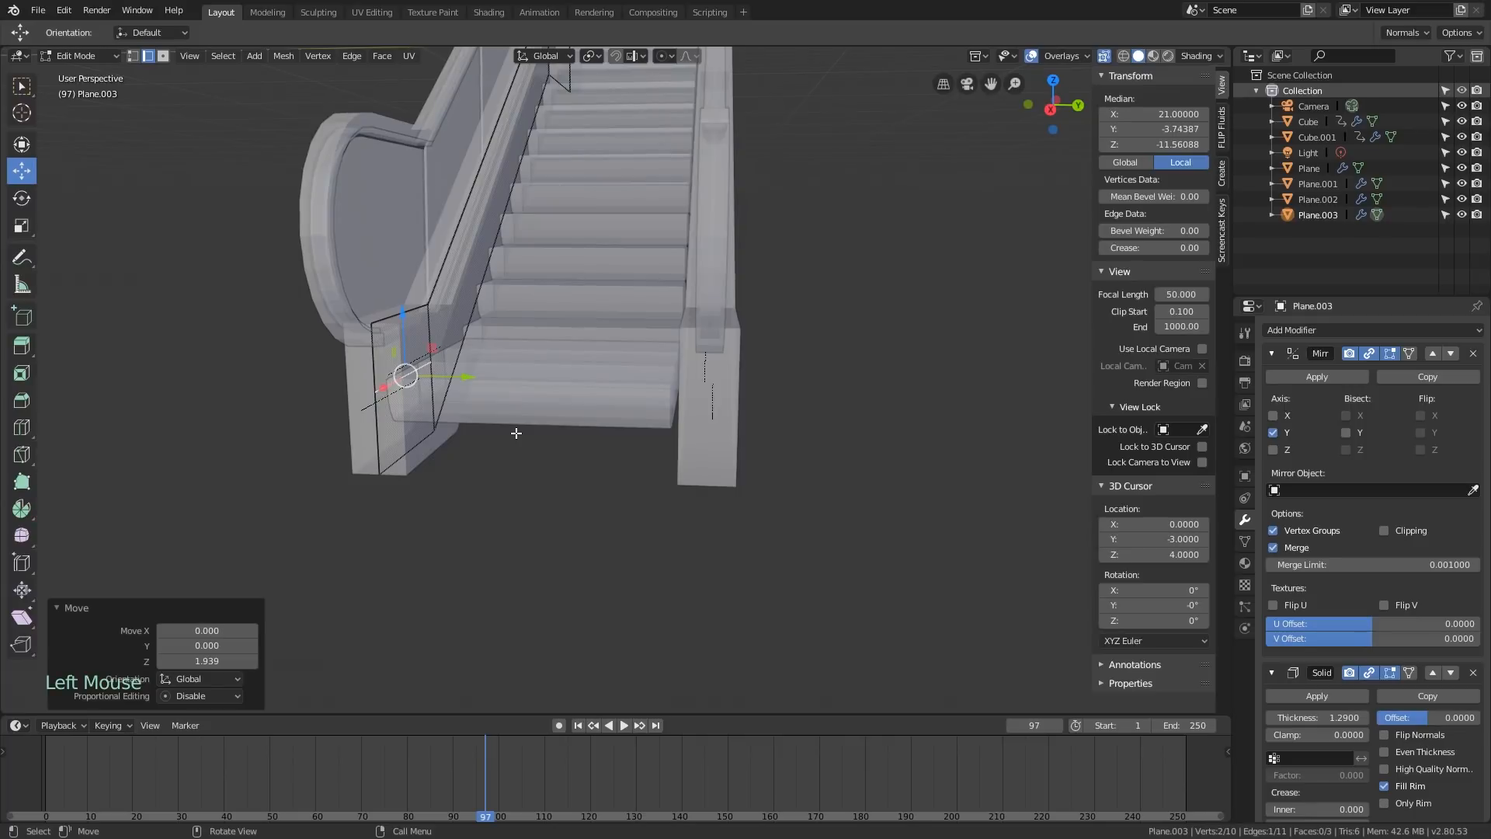
# Extrude the copied edge along Y, enable Clipping on the Mirror modifier, and bring the extruded edge to the centre line
pyautogui.press('e')
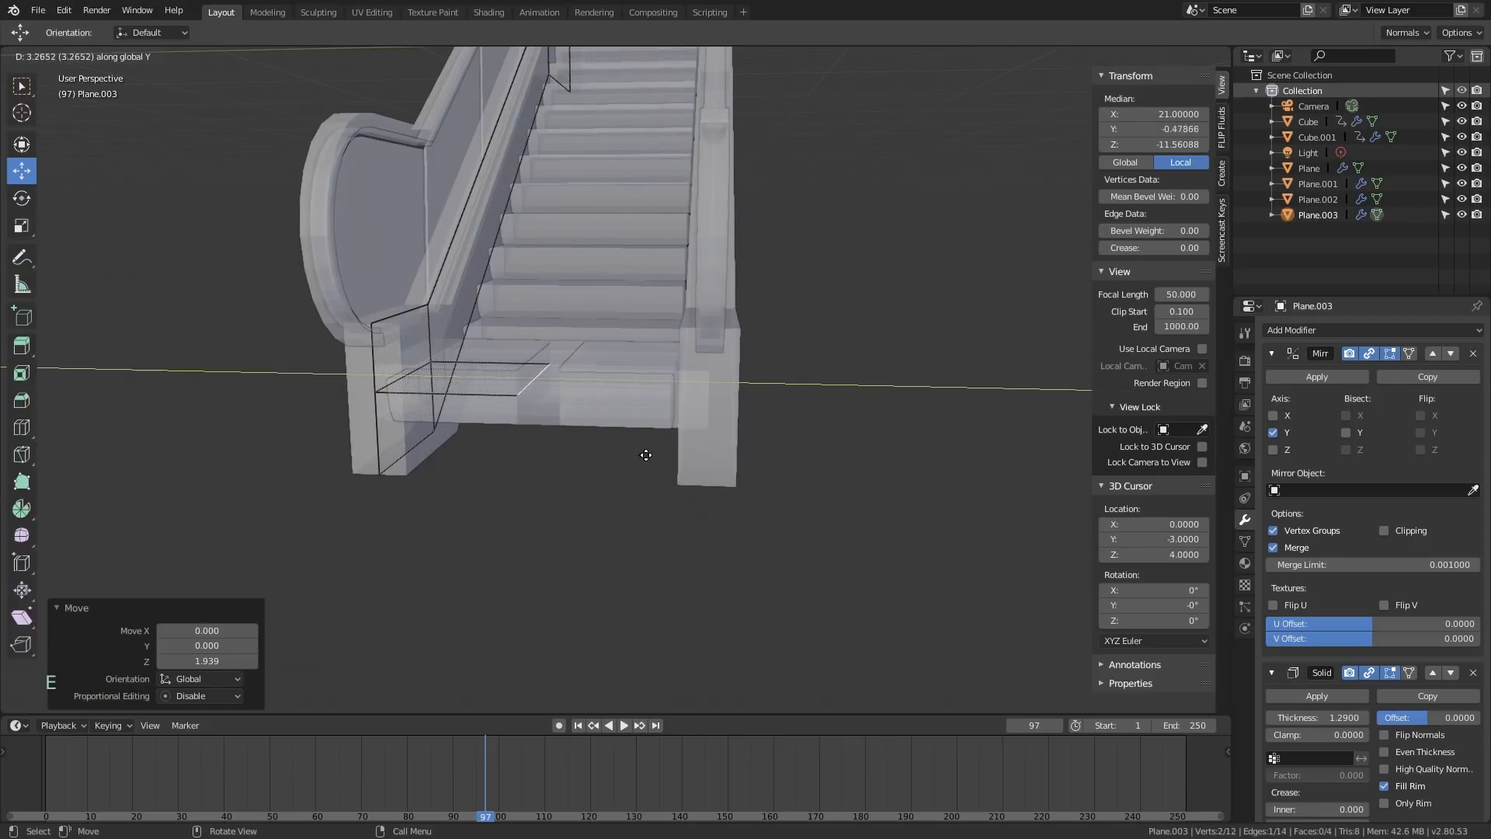
pyautogui.click(703, 459)
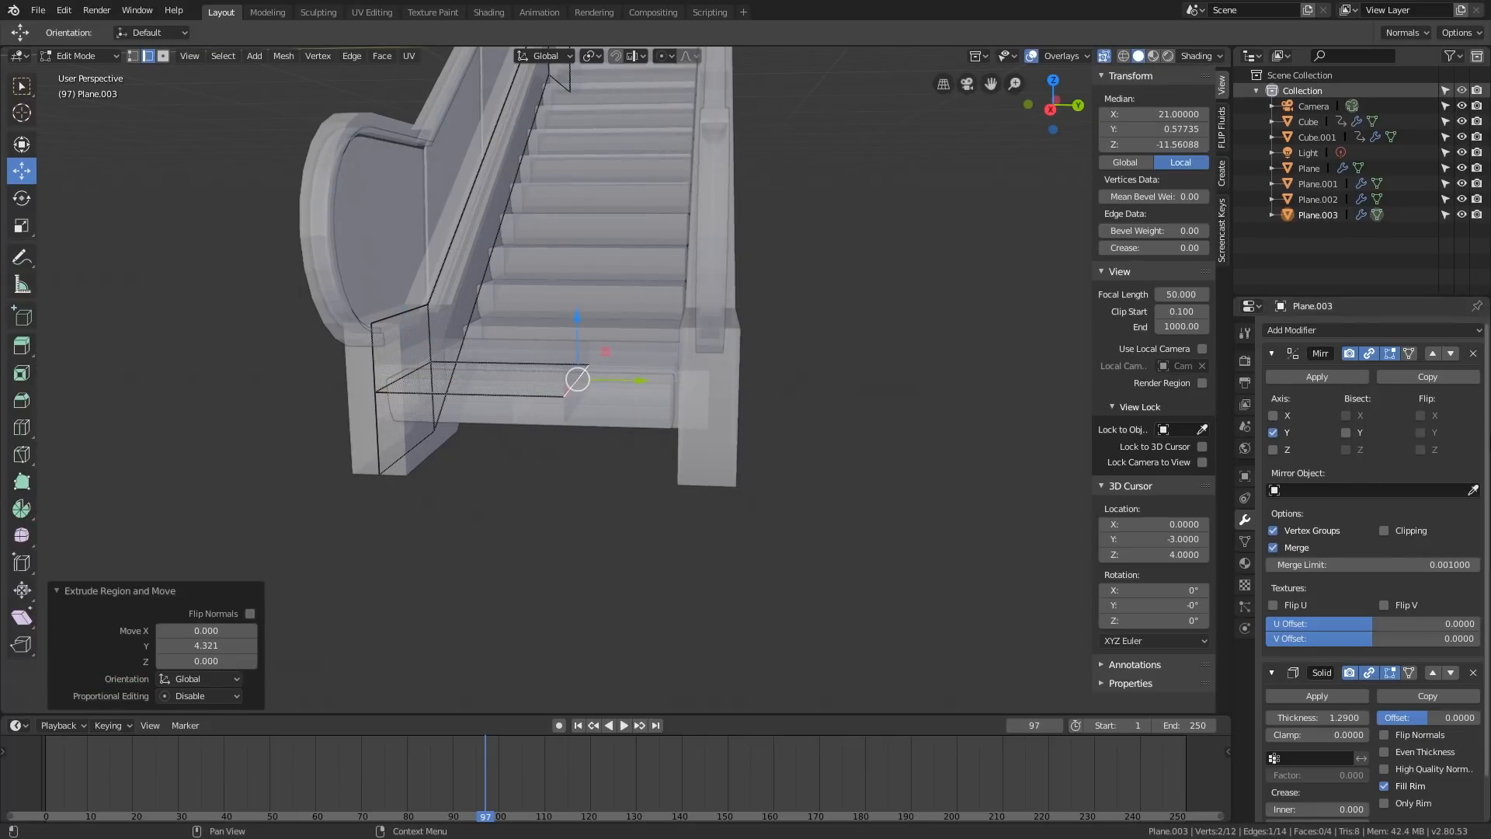
pyautogui.click(1384, 531)
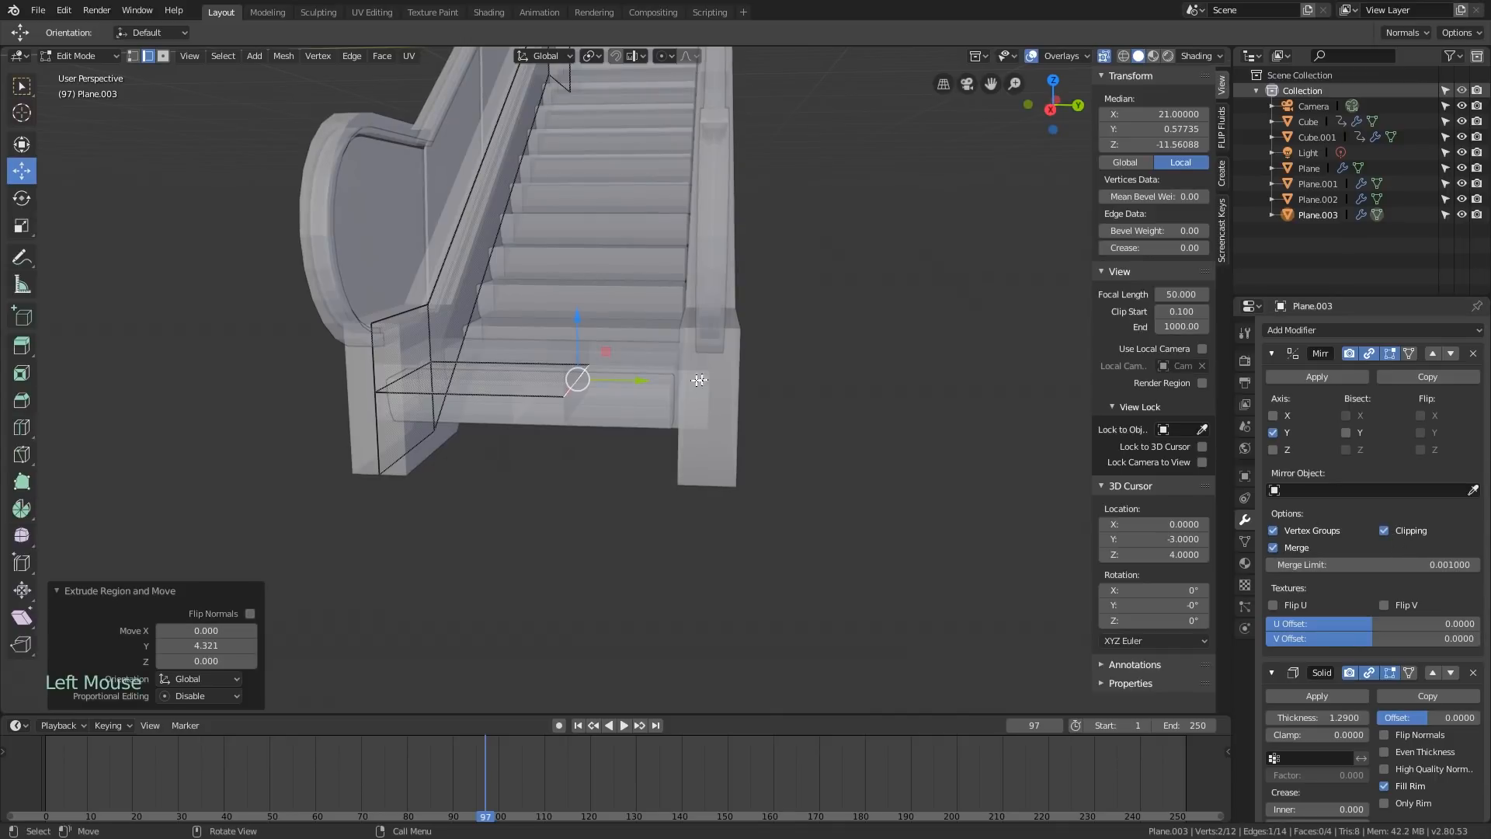
pyautogui.moveTo(643, 380); pyautogui.dragTo(553, 369)
pyautogui.hotkey('alt', 'z')
pyautogui.moveTo(553, 369); pyautogui.dragTo(535, 420, button='middle')
# Select the new landing face between the skirts and lower it about 0.07 along Z
pyautogui.hotkey('alt', 'z')
pyautogui.press('3')
pyautogui.click(480, 371)
pyautogui.hotkey('alt', 'z')
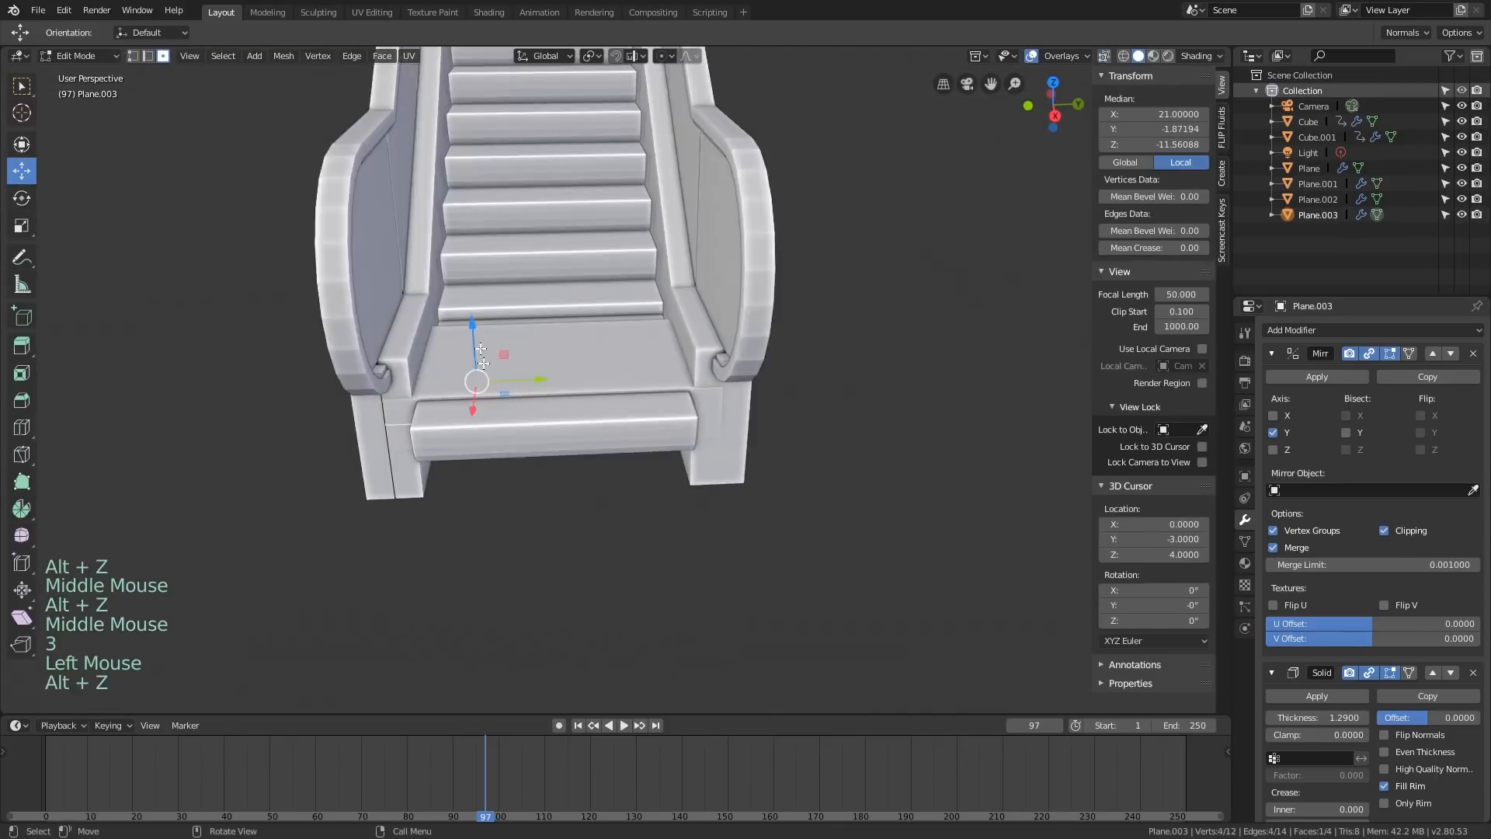
pyautogui.moveTo(475, 342); pyautogui.dragTo(470, 357)
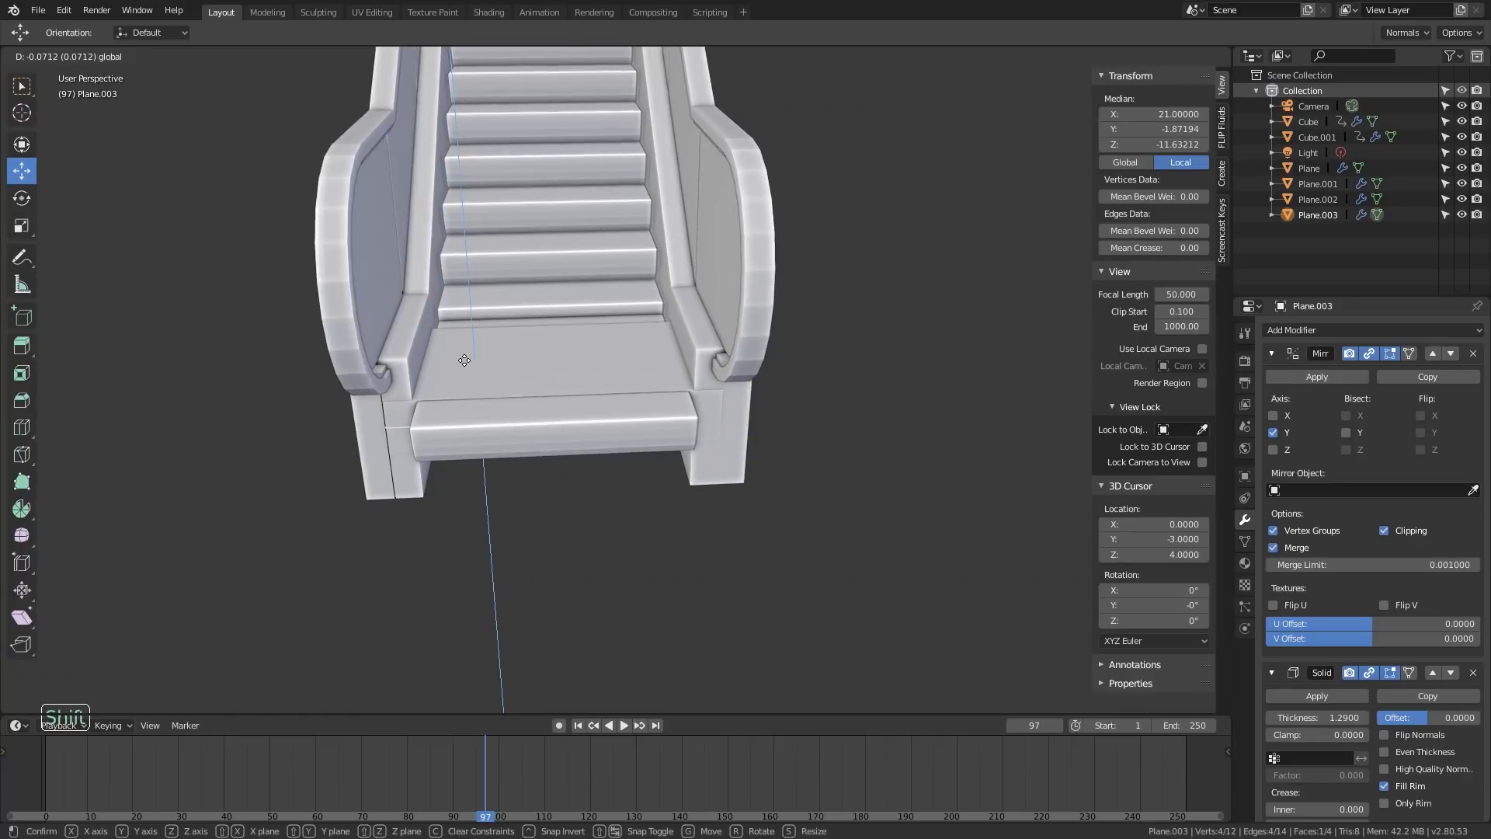
pyautogui.keyDown('shift'); pyautogui.moveTo(464, 360); pyautogui.dragTo(464, 361); pyautogui.keyUp('shift')
# Select the front edge of the lower landing face
pyautogui.moveTo(464, 360); pyautogui.dragTo(416, 413, button='middle')
pyautogui.hotkey('alt', 'z')
pyautogui.press('2')
pyautogui.click(414, 411)
pyautogui.keyDown('shift'); pyautogui.click(357, 357); pyautogui.keyUp('shift')
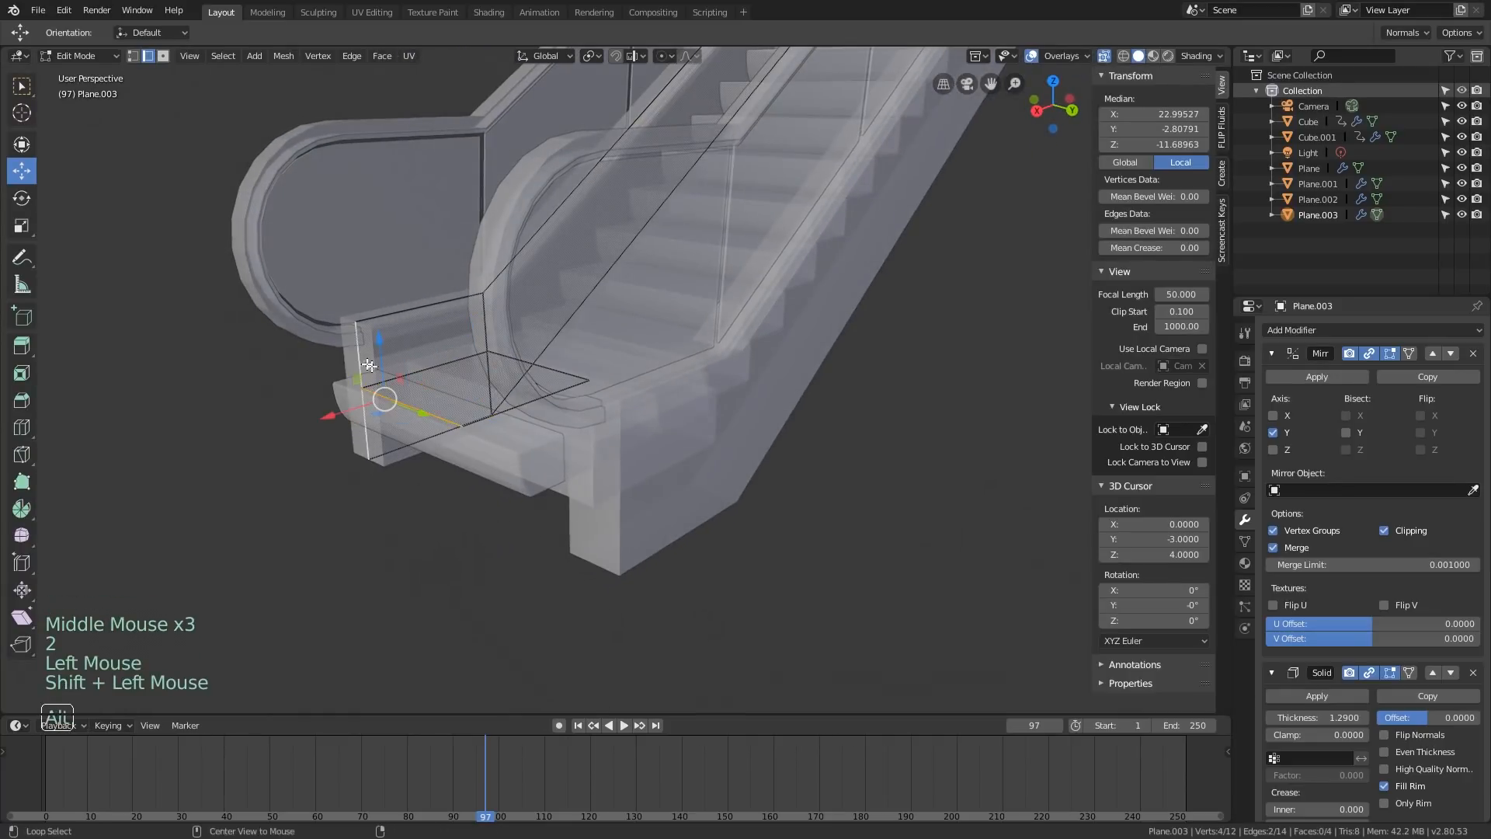
pyautogui.hotkey('alt', 'z')
pyautogui.moveTo(357, 356); pyautogui.dragTo(468, 393, button='middle')
pyautogui.click(467, 392)
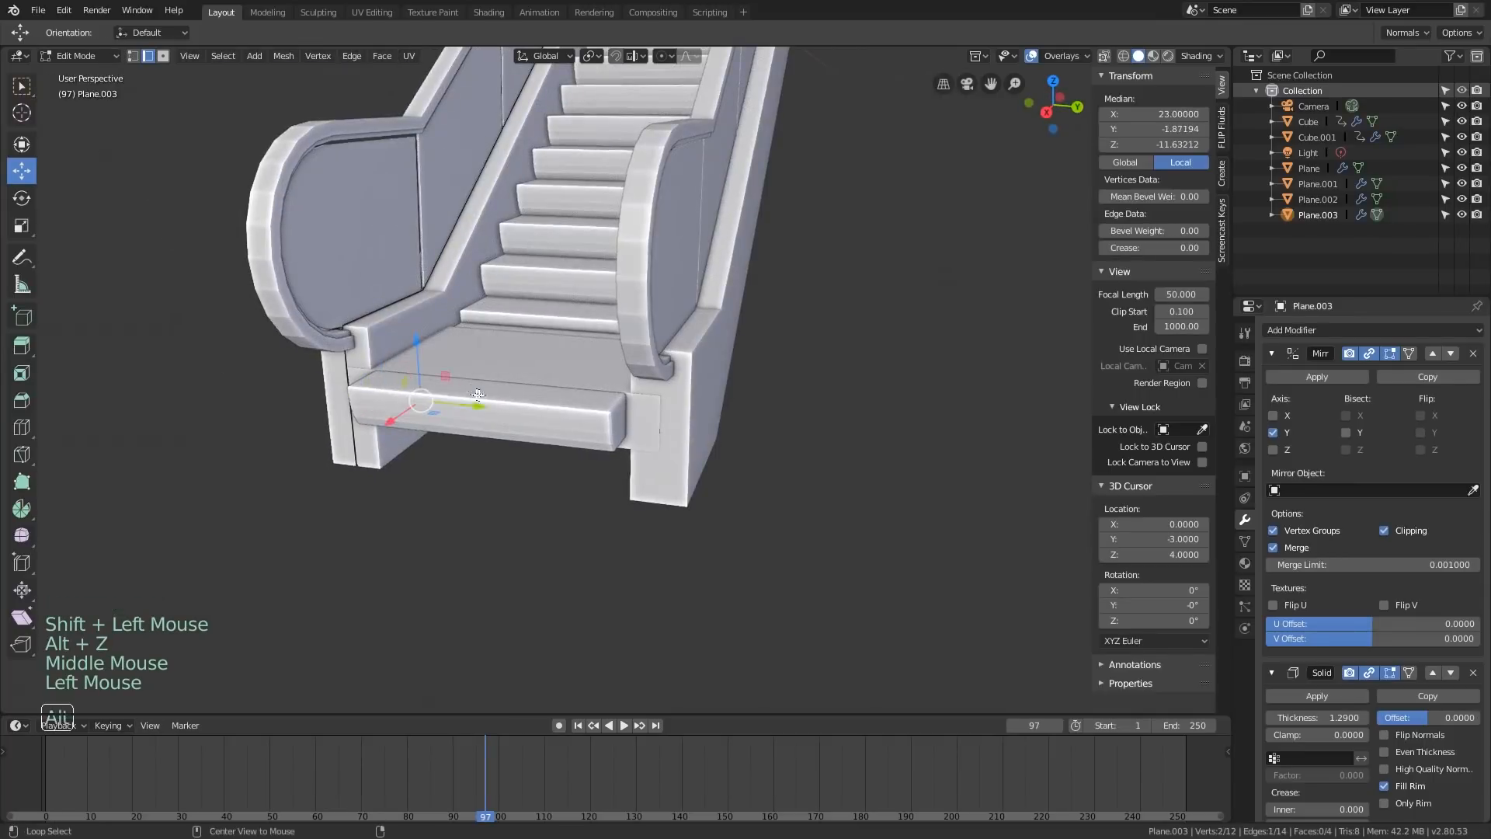
pyautogui.hotkey('alt', 'z')
pyautogui.click(398, 424)
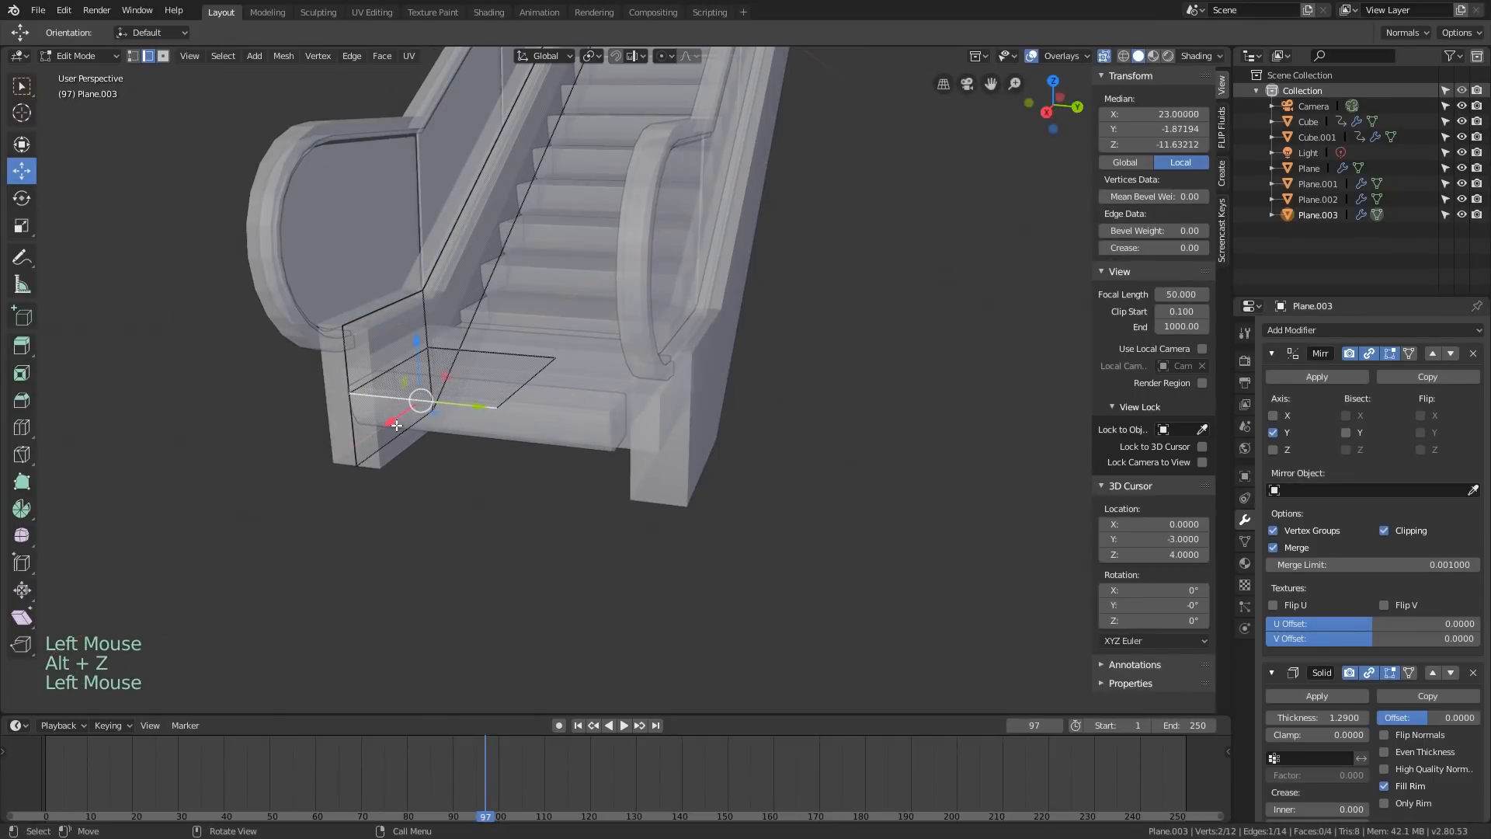
# Extrude the landing's front edge about 2.51 along X from the top view, level with the handrail ends
pyautogui.press('KP_7')
pyautogui.hotkey('alt', 'z')
pyautogui.hotkey('alt', 'z')
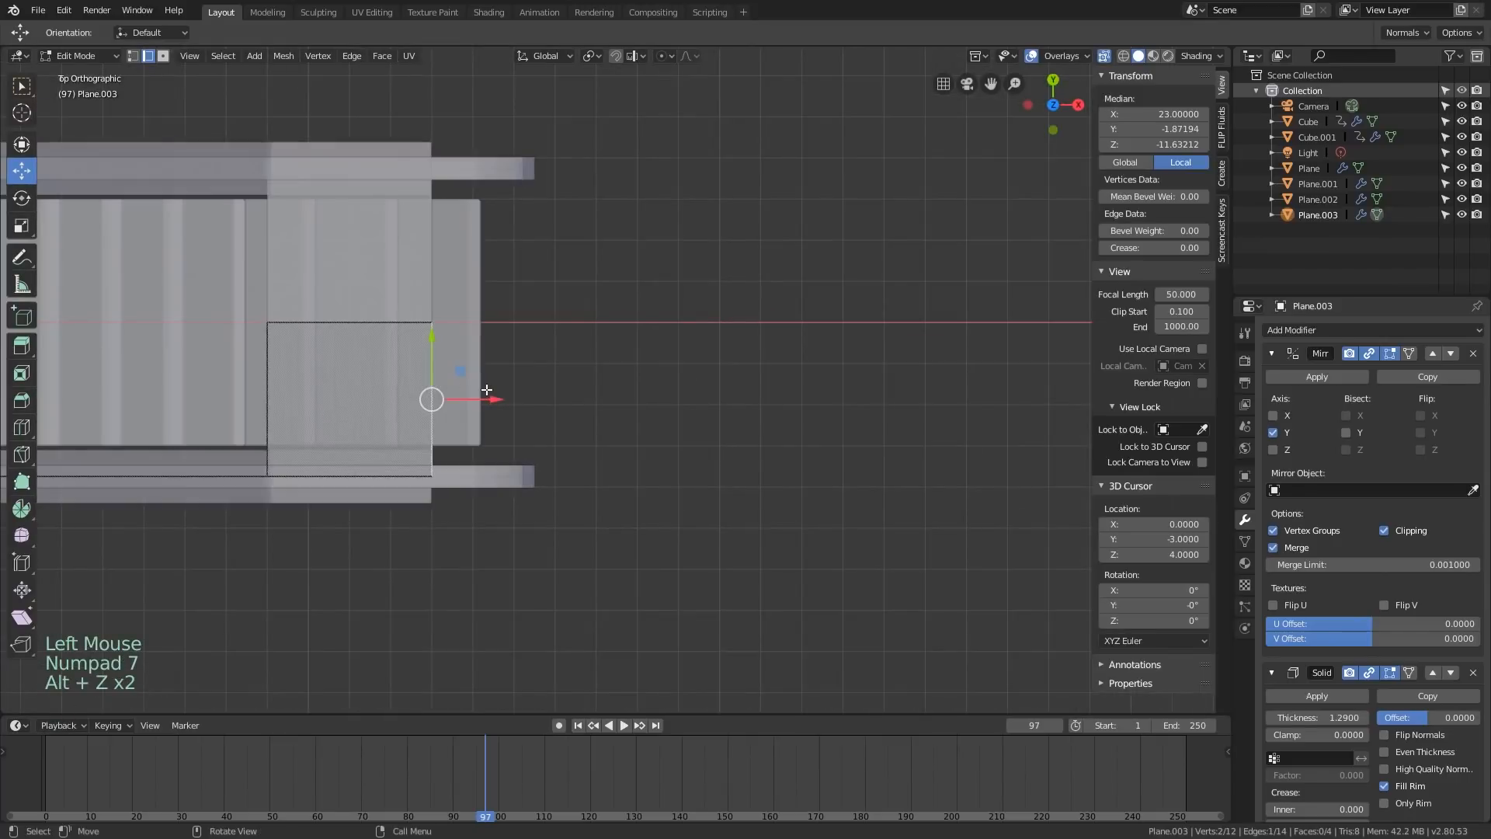
pyautogui.press('e')
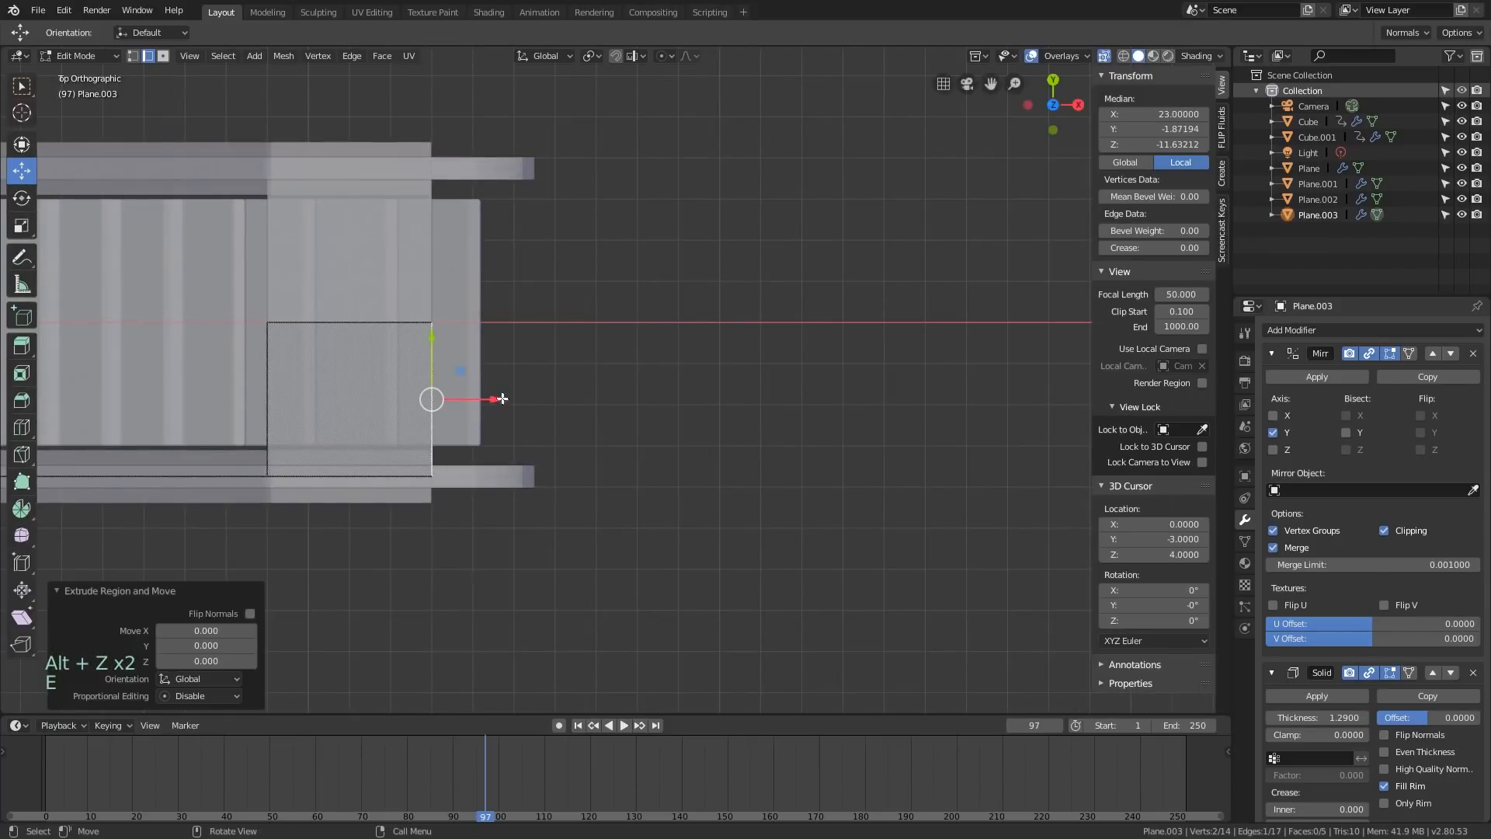
pyautogui.moveTo(493, 399); pyautogui.dragTo(601, 413)
# Extrude the outer side edge of the front landing section outward along negative Y
pyautogui.click(471, 454)
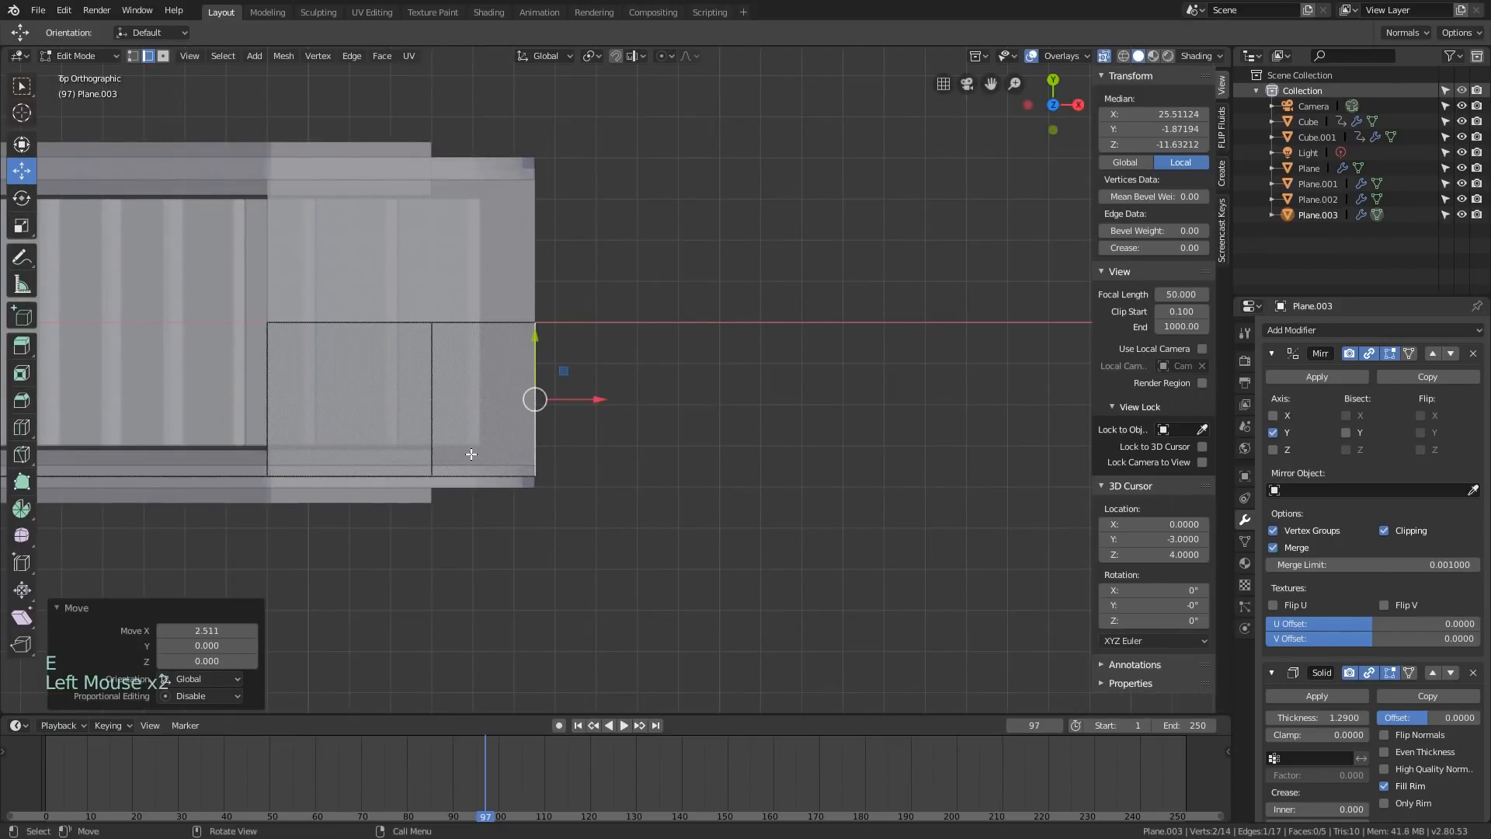
pyautogui.press('e')
pyautogui.rightClick(518, 429)
pyautogui.moveTo(489, 413); pyautogui.dragTo(491, 448)
pyautogui.hotkey('alt', 'z')
pyautogui.scroll(-1, 539, 453)
pyautogui.moveTo(684, 498); pyautogui.dragTo(565, 404, button='middle')
pyautogui.moveTo(565, 404); pyautogui.dragTo(501, 492, button='middle')
pyautogui.hotkey('alt', 'z')
pyautogui.click(521, 490)
pyautogui.scroll(1, 506, 490)
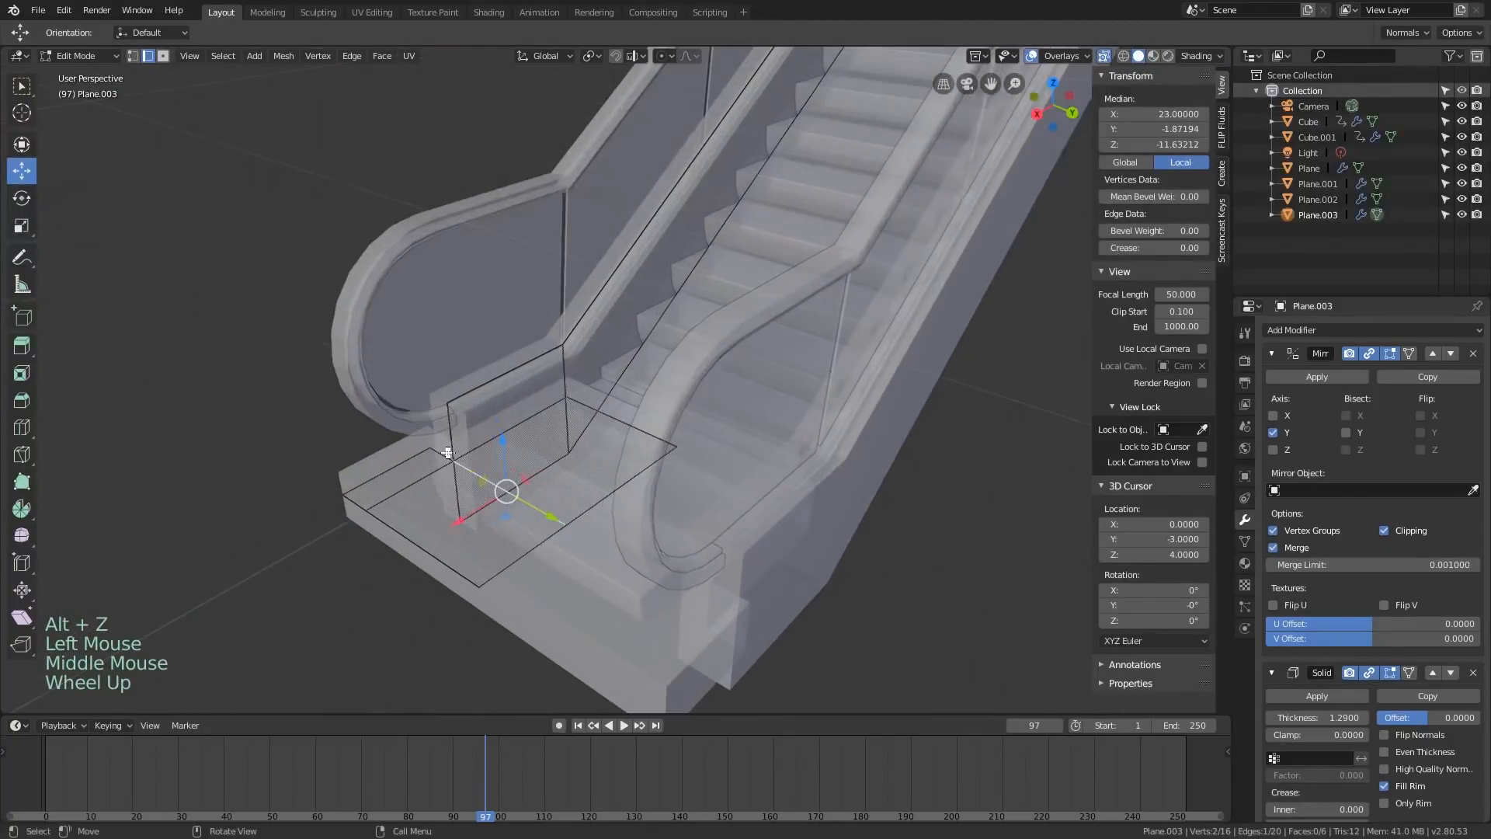
pyautogui.keyDown('shift'); pyautogui.click(477, 480); pyautogui.keyUp('shift')
pyautogui.hotkey('alt', 'z')
pyautogui.moveTo(478, 491); pyautogui.dragTo(426, 506)
pyautogui.rightClick(418, 498)
pyautogui.hotkey('alt', 'z')
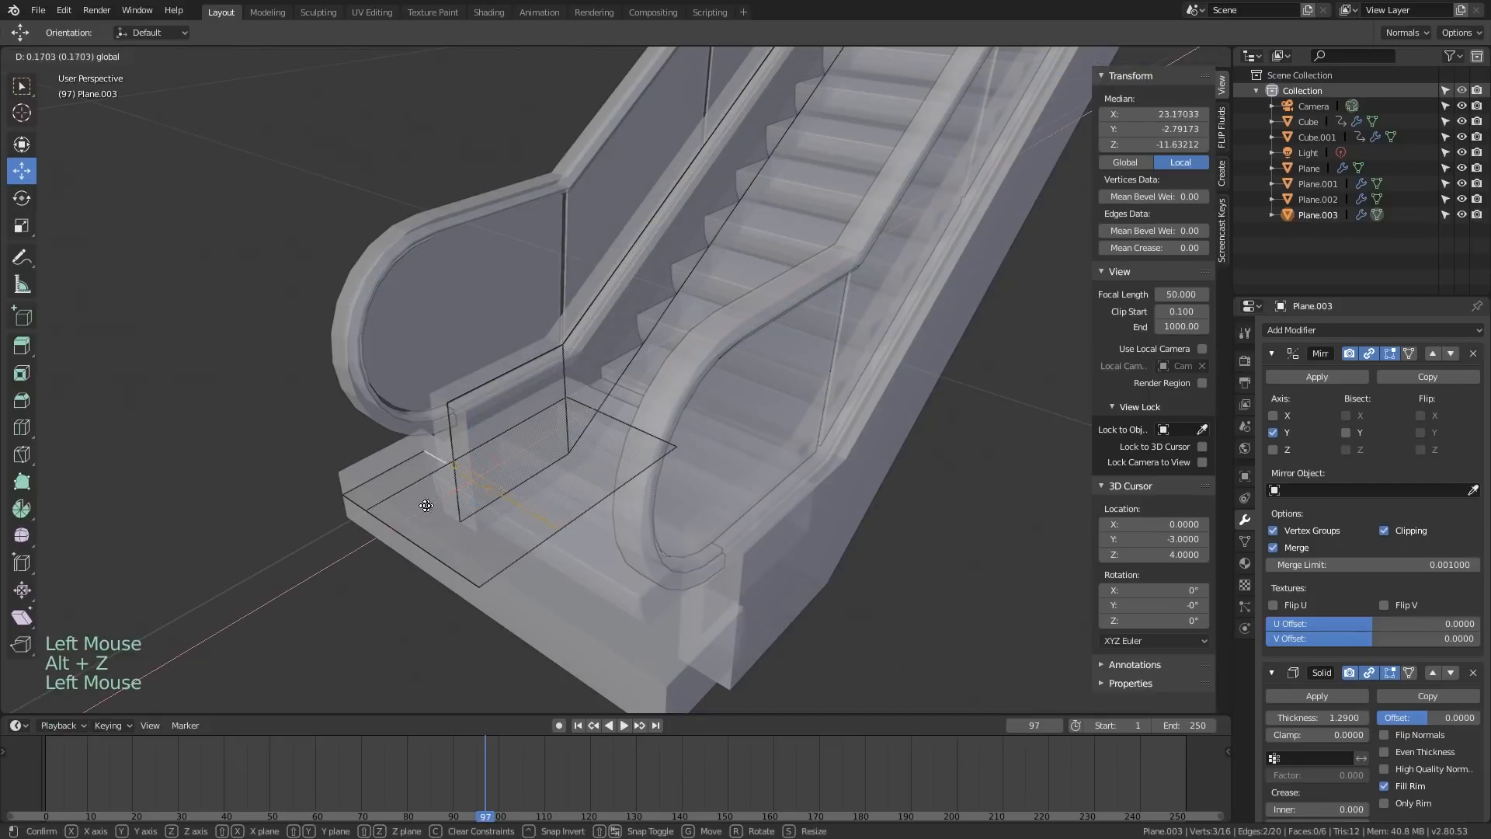
pyautogui.rightClick(426, 506)
# Select the two end edges of the landing plate and move them farther outward along X to lengthen it
pyautogui.hotkey('alt', 'z')
pyautogui.moveTo(429, 506); pyautogui.dragTo(555, 513, button='middle')
pyautogui.scroll(-1, 522, 504)
pyautogui.hotkey('alt', 'z')
pyautogui.hotkey('alt', 'z')
pyautogui.click(584, 486)
pyautogui.keyDown('shift'); pyautogui.click(543, 518); pyautogui.keyUp('shift')
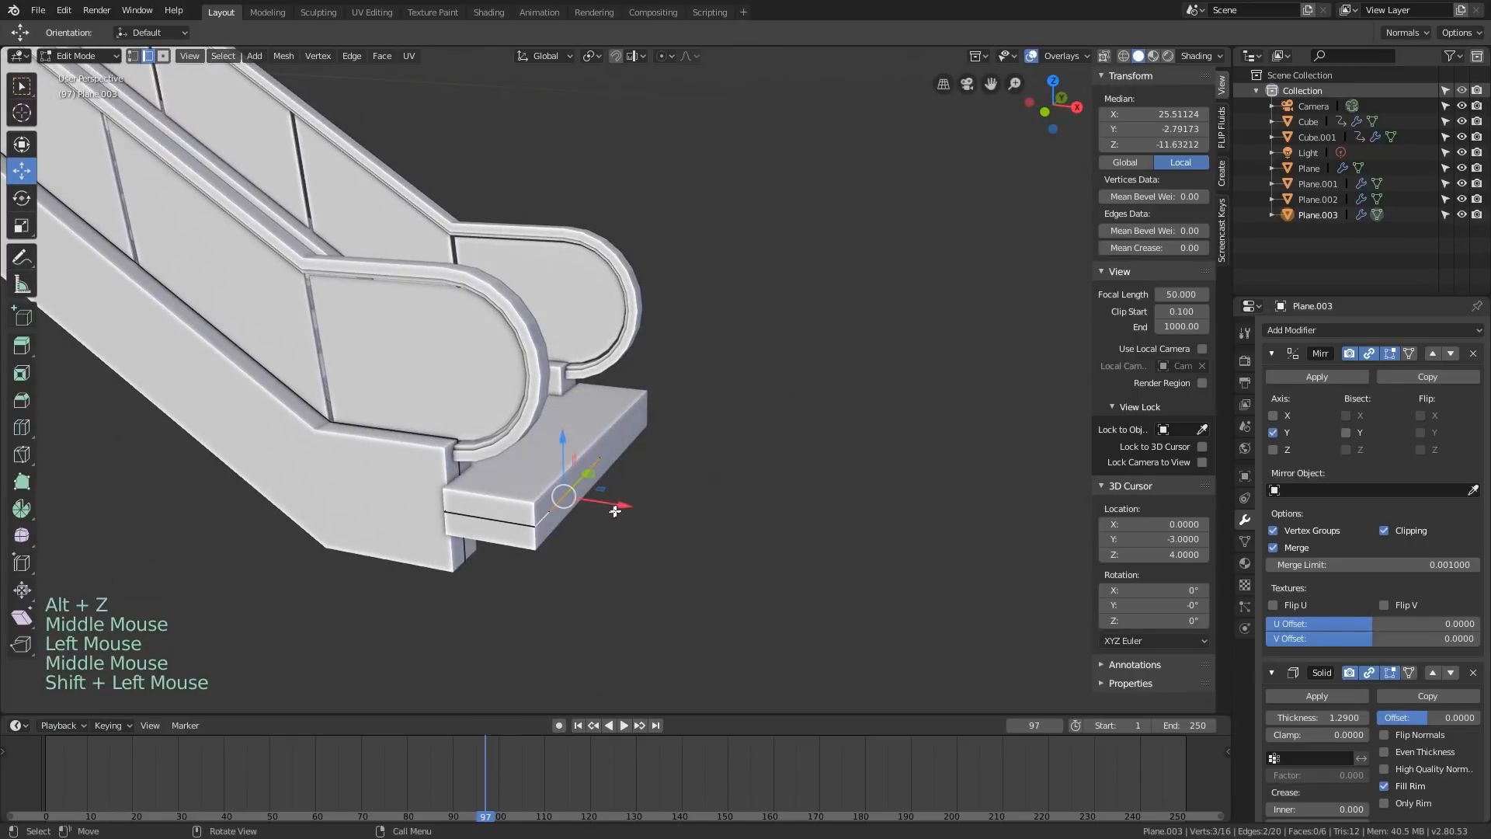
pyautogui.moveTo(615, 510); pyautogui.dragTo(712, 525)
pyautogui.moveTo(713, 525); pyautogui.dragTo(536, 481, button='middle')
pyautogui.scroll(-3, 670, 515)
pyautogui.scroll(-1, 544, 482)
# Select the three faces of the lower landing plate and duplicate them in place
pyautogui.hotkey('alt', 'z')
pyautogui.scroll(3, 576, 399)
pyautogui.scroll(2, 565, 439)
pyautogui.click(501, 378)
pyautogui.scroll(-4, 499, 419)
pyautogui.scroll(2, 388, 537)
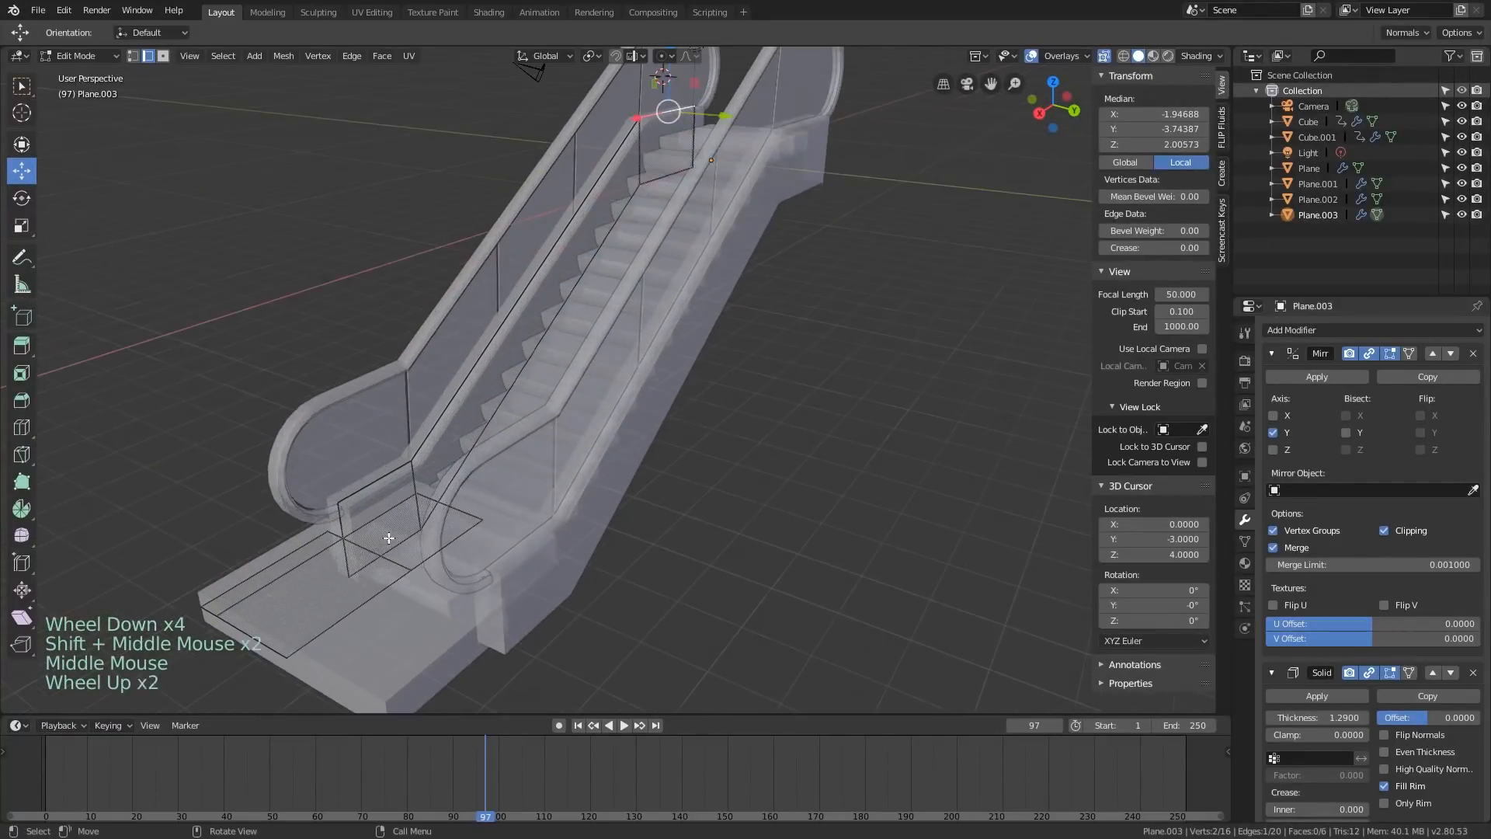
pyautogui.press('3')
pyautogui.click(390, 540)
pyautogui.keyDown('shift'); pyautogui.click(329, 575); pyautogui.keyUp('shift')
pyautogui.keyDown('shift'); pyautogui.click(295, 602); pyautogui.keyUp('shift')
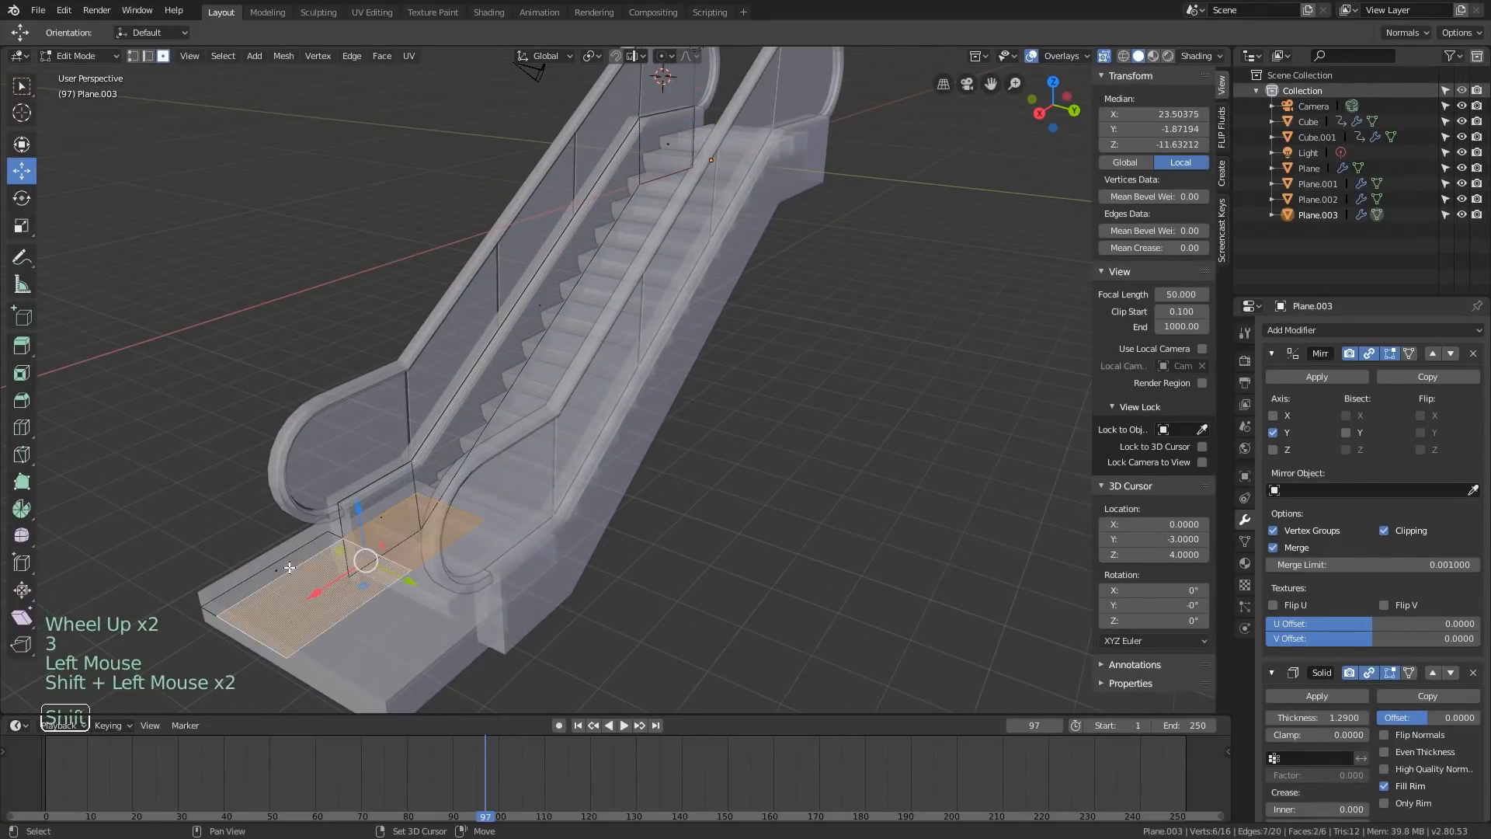
pyautogui.scroll(-2, 350, 567)
pyautogui.hotkey('shift', 'd')
pyautogui.rightClick(541, 494)
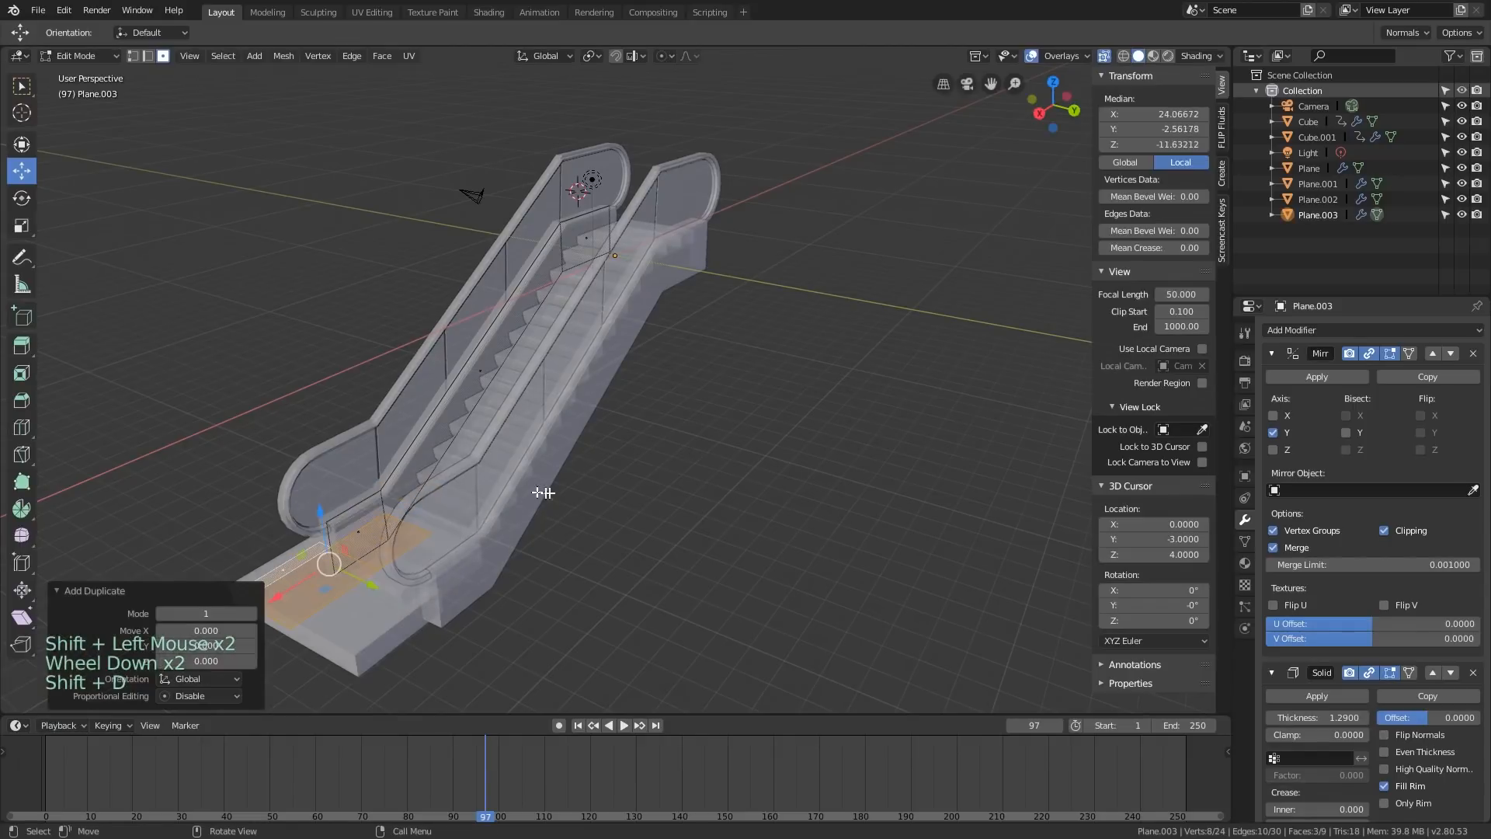
pyautogui.press('r')
pyautogui.press('z')
pyautogui.rightClick(323, 586)
# Flip the duplicated landing faces by scaling them to -1 along X
pyautogui.moveTo(322, 586); pyautogui.dragTo(416, 593, button='middle')
pyautogui.press('s')
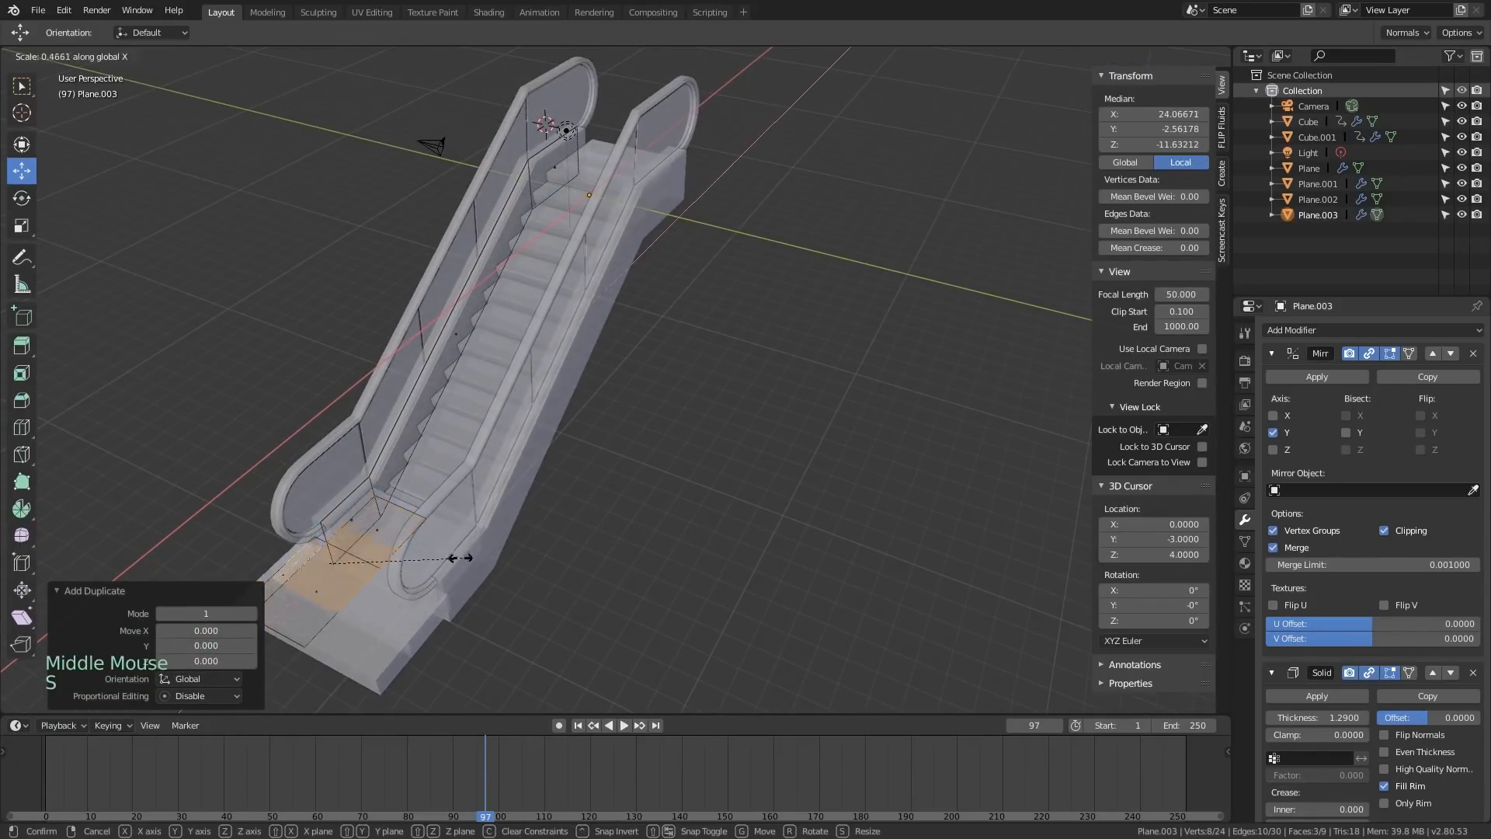
pyautogui.press('x')
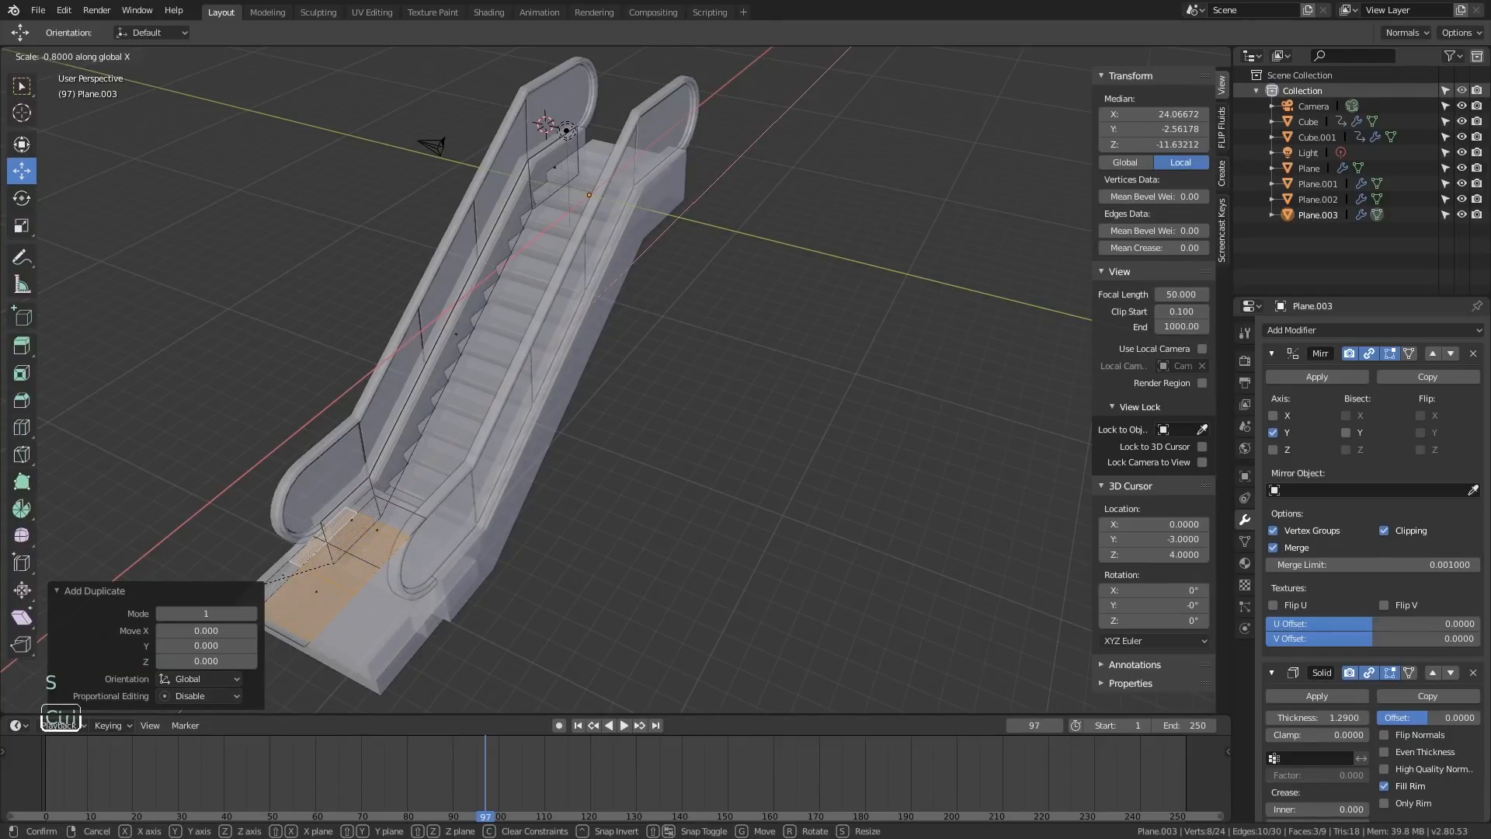
pyautogui.click(60, 649)
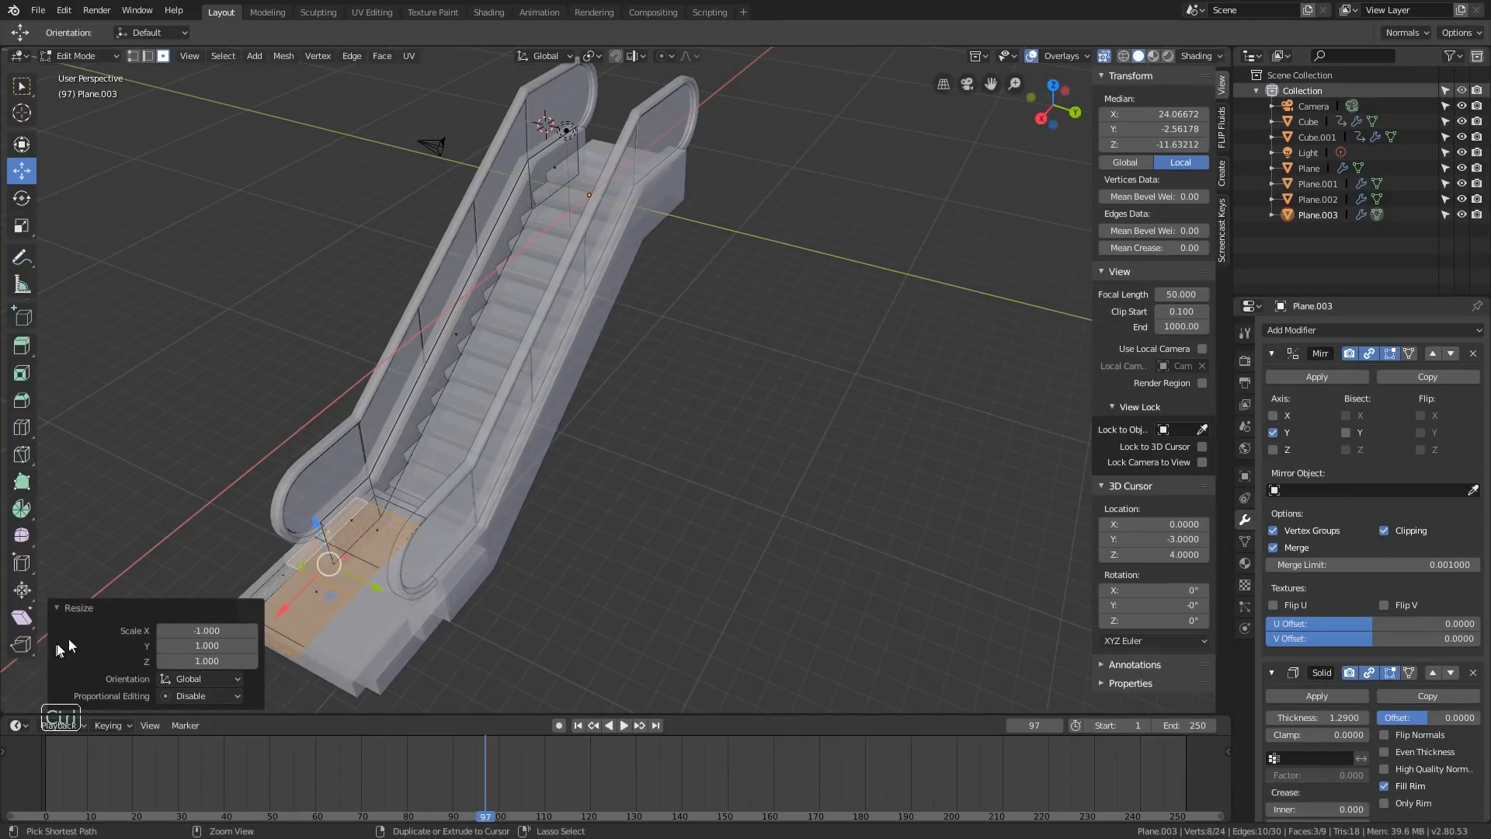
# Move the flipped duplicate of the landing plate -32 along X and 12 along Z to the escalator's upper end
pyautogui.press('KP_1')
pyautogui.press('KP_3')
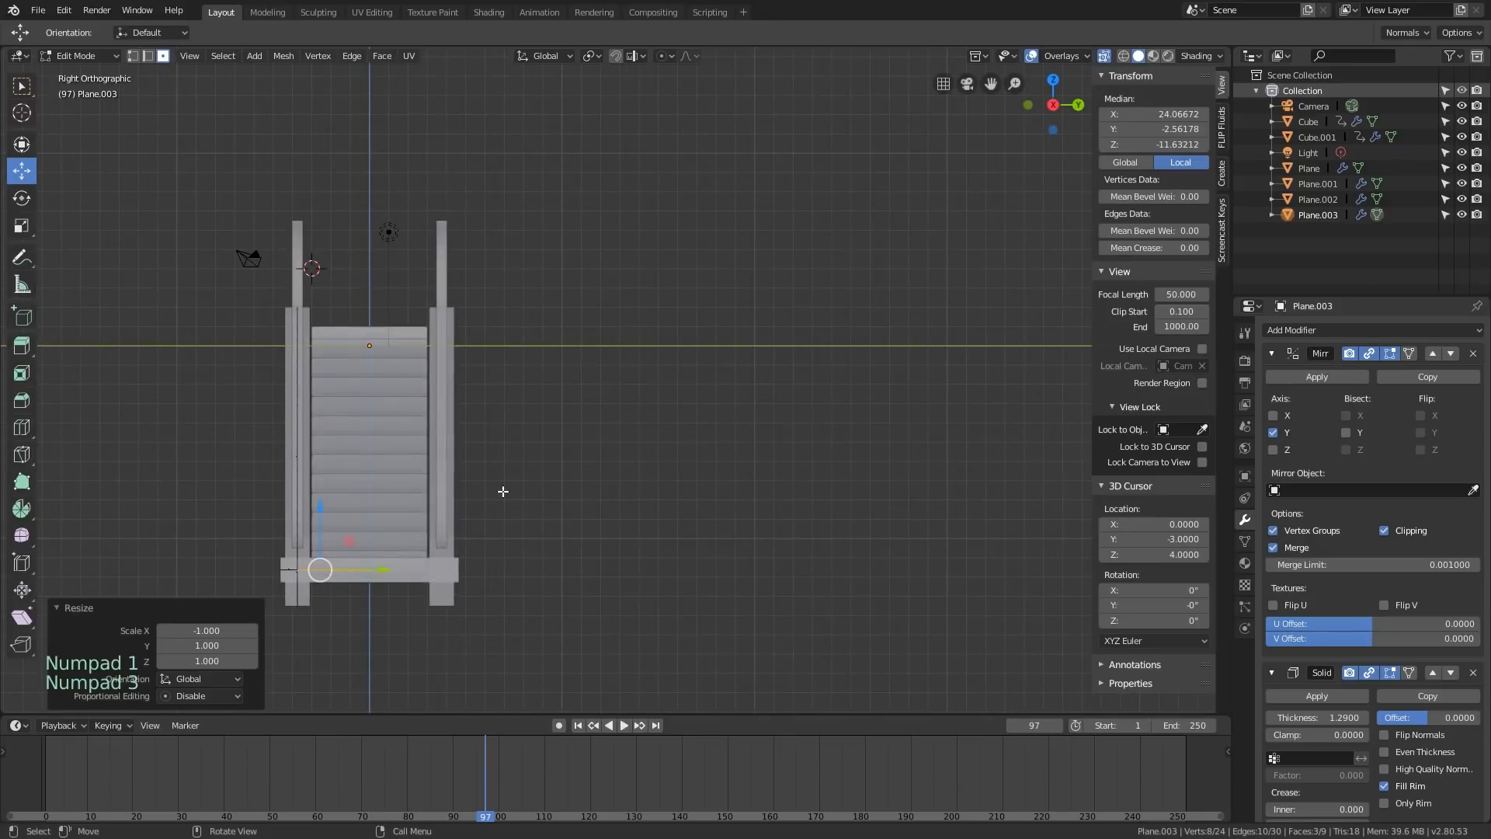
pyautogui.press('KP_1')
pyautogui.scroll(-3, 376, 466)
pyautogui.keyDown('shift'); pyautogui.moveTo(376, 466); pyautogui.dragTo(686, 566, button='middle'); pyautogui.keyUp('shift')
pyautogui.press('g')
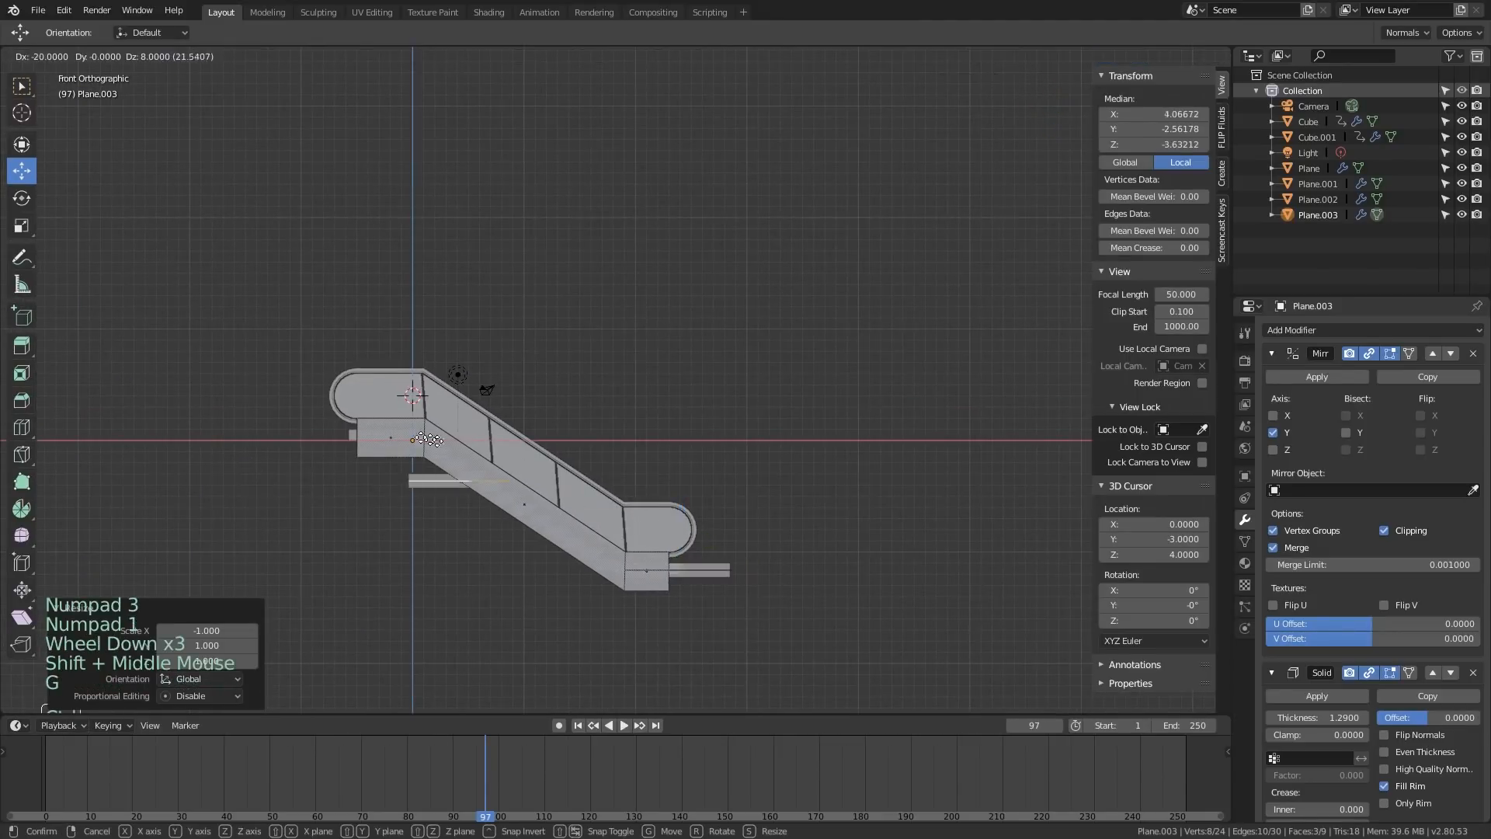
pyautogui.keyDown('ctrl'); pyautogui.click(319, 398); pyautogui.keyUp('ctrl')
# Slide the upper landing plate 1.822 along X so it fits against the escalator's upper end
pyautogui.scroll(6, 336, 415)
pyautogui.hotkey('alt', 'z')
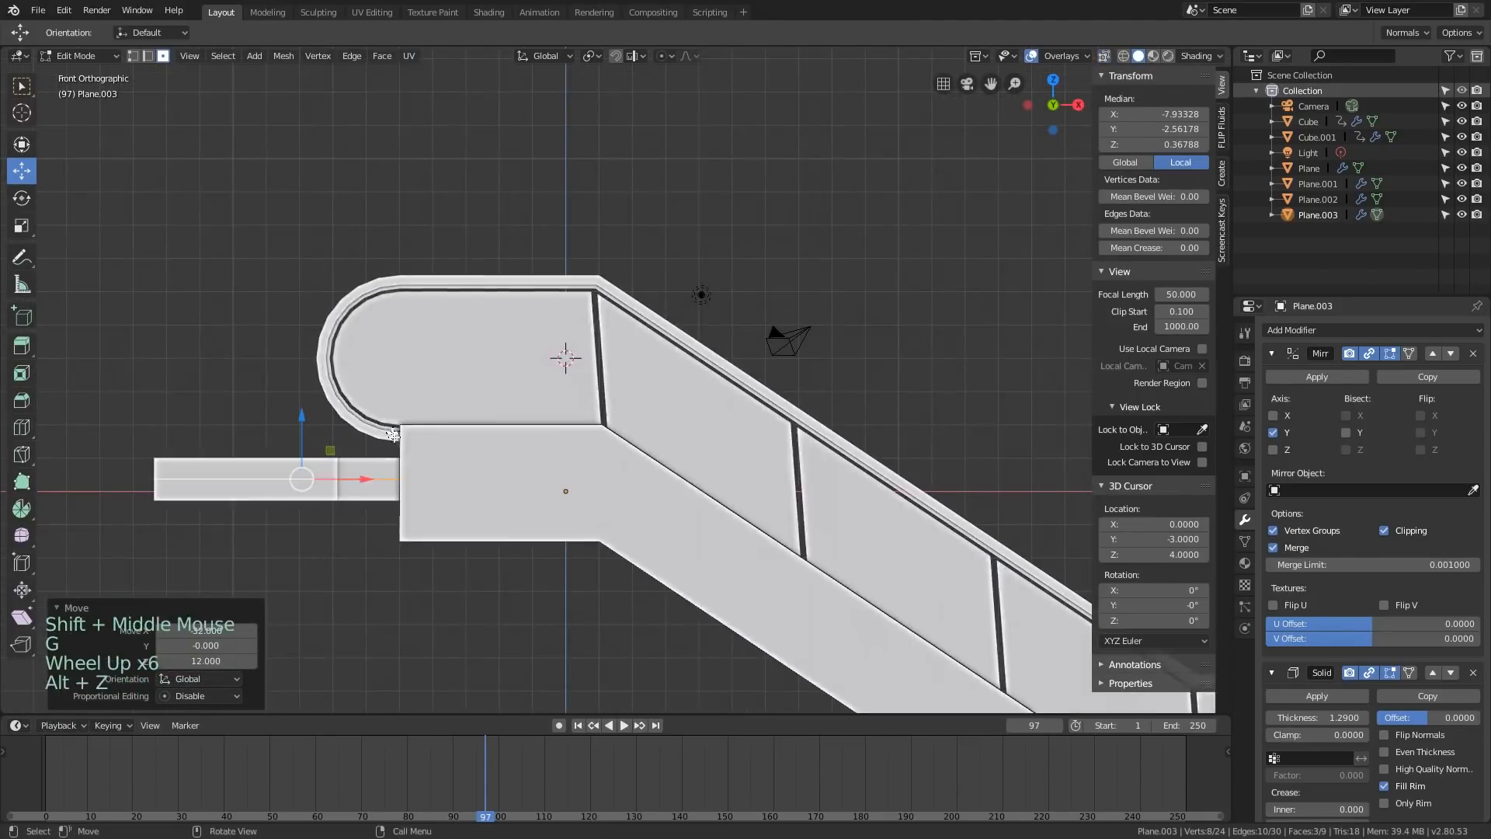
pyautogui.moveTo(342, 419); pyautogui.dragTo(613, 501, button='middle')
pyautogui.keyDown('shift'); pyautogui.moveTo(614, 501); pyautogui.dragTo(387, 530, button='middle'); pyautogui.keyUp('shift')
pyautogui.scroll(1, 387, 531)
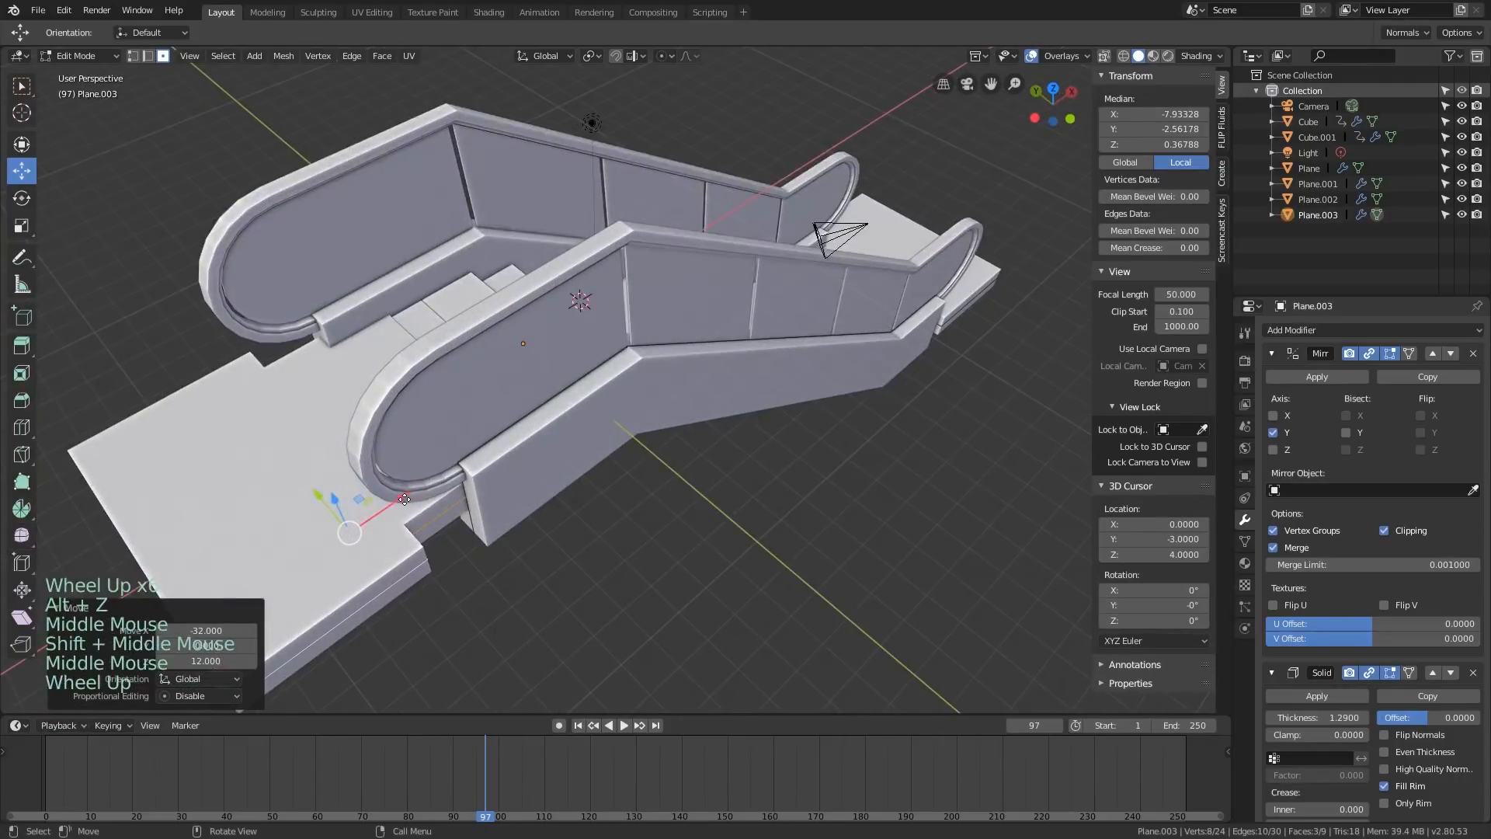
pyautogui.keyDown('shift'); pyautogui.moveTo(405, 500); pyautogui.dragTo(1175, 386); pyautogui.keyUp('shift')
pyautogui.keyDown('shift'); pyautogui.moveTo(725, 332); pyautogui.dragTo(742, 349, button='middle'); pyautogui.keyUp('shift')
pyautogui.moveTo(669, 388); pyautogui.dragTo(769, 427, button='middle')
pyautogui.keyDown('shift'); pyautogui.moveTo(501, 456); pyautogui.dragTo(334, 423, button='middle'); pyautogui.keyUp('shift')
pyautogui.moveTo(645, 388); pyautogui.dragTo(548, 443, button='middle')
pyautogui.scroll(-1, 548, 443)
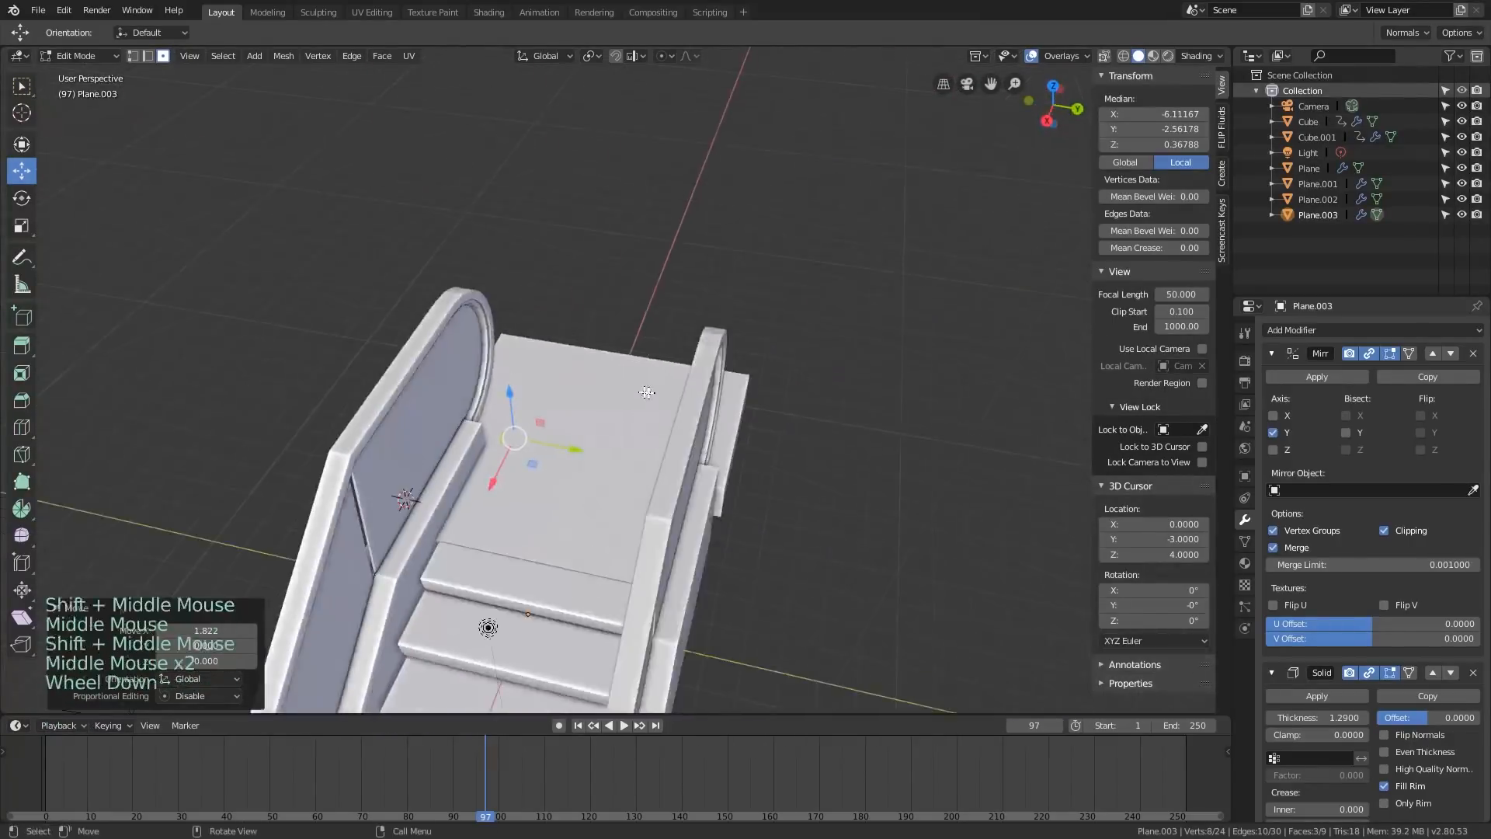
# Set the animation to frame 96 and lower the upper landing plate by 0.007 along Z
pyautogui.moveTo(652, 459)
pyautogui.mouseDown(button='middle')
pyautogui.moveTo(575, 399)
pyautogui.moveTo(633, 458)
pyautogui.mouseUp(button='middle')
pyautogui.moveTo(499, 777)
pyautogui.mouseDown(button='right')
pyautogui.moveTo(358, 773)
pyautogui.moveTo(481, 764)
pyautogui.mouseUp(button='right')
pyautogui.keyDown('shift'); pyautogui.moveTo(515, 408); pyautogui.dragTo(518, 401); pyautogui.keyUp('shift')
pyautogui.moveTo(518, 402); pyautogui.dragTo(506, 482, button='middle')
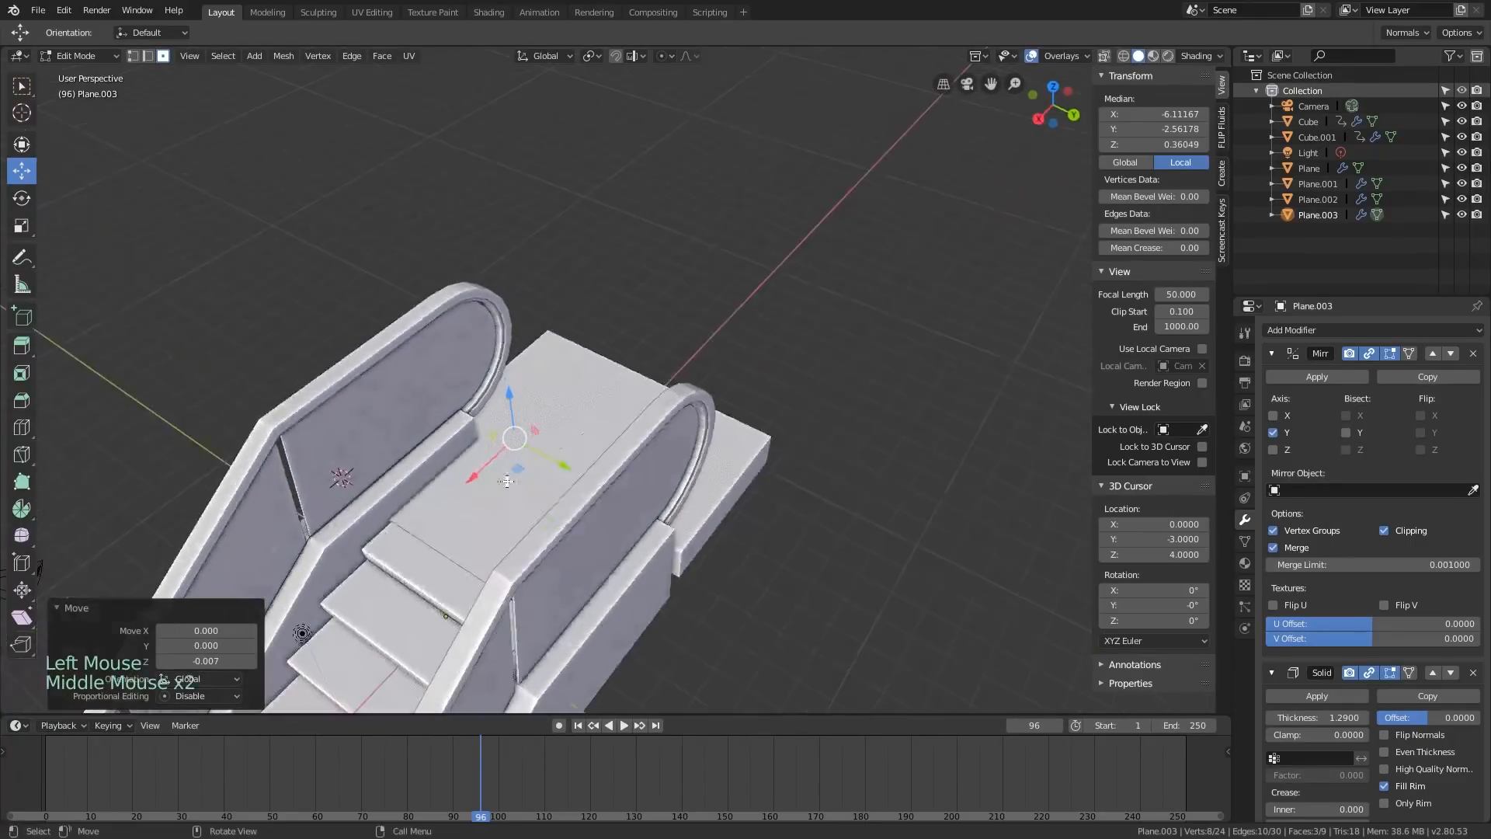
# Select the upper landing plate's edge nearest the steps and move it -2.140 along X
pyautogui.hotkey('alt', 'z')
pyautogui.press('2')
pyautogui.click(410, 568)
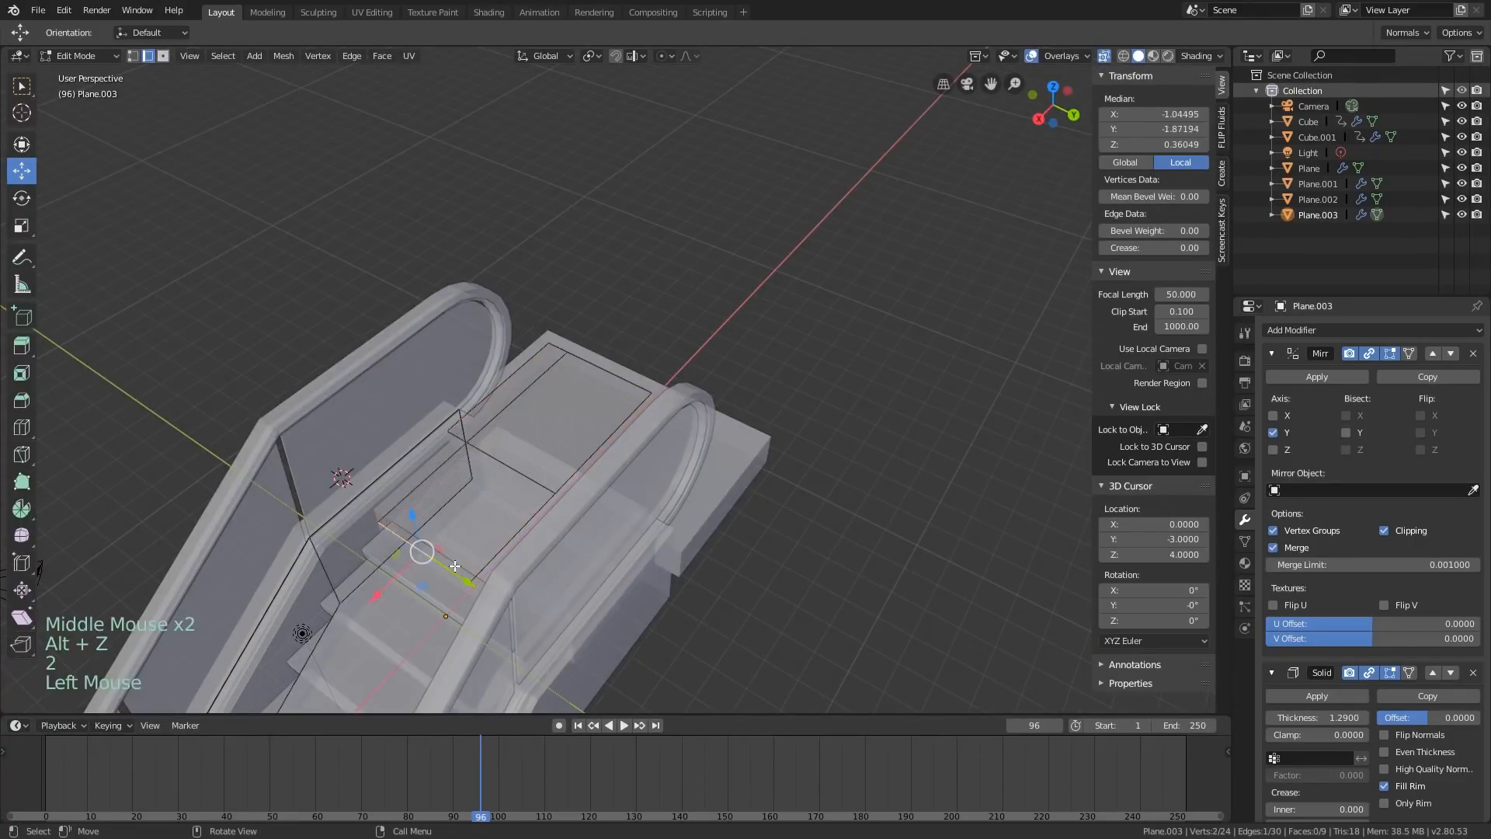
pyautogui.hotkey('alt', 'z')
pyautogui.moveTo(410, 568); pyautogui.dragTo(396, 574)
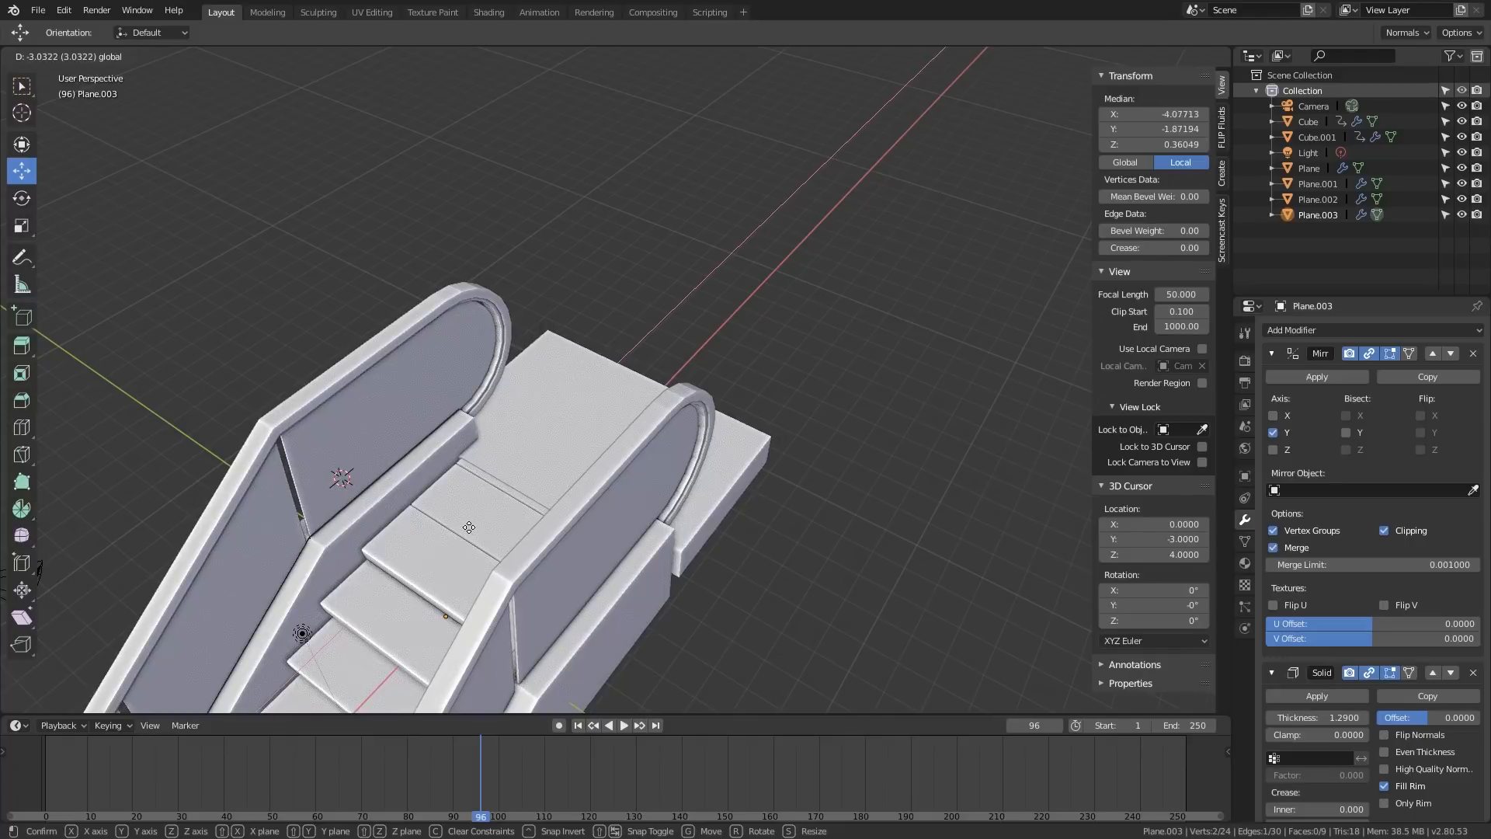
pyautogui.moveTo(452, 541); pyautogui.dragTo(449, 544)
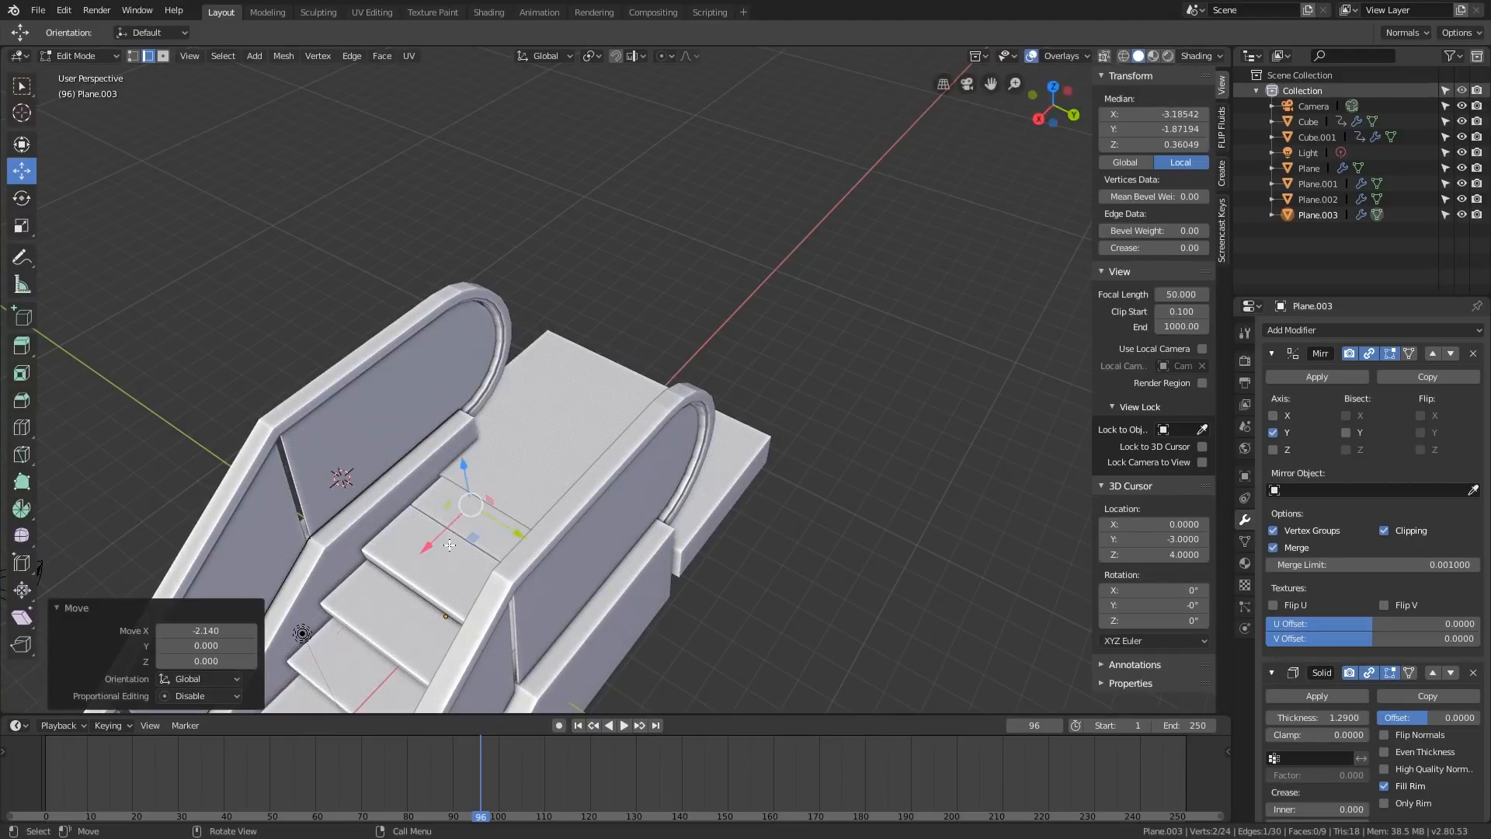
# Leave Edit Mode and play the animation to check how the steps meet both landing plates
pyautogui.press('space')
pyautogui.scroll(-5, 449, 544)
pyautogui.keyDown('shift'); pyautogui.moveTo(466, 594); pyautogui.dragTo(645, 365, button='middle'); pyautogui.keyUp('shift')
pyautogui.keyDown('shift'); pyautogui.scroll(1, 622, 349); pyautogui.keyUp('shift')
pyautogui.press('space')
pyautogui.press('Tab')
pyautogui.moveTo(644, 365); pyautogui.dragTo(650, 386, button='middle')
pyautogui.press('space')
pyautogui.click(831, 358)
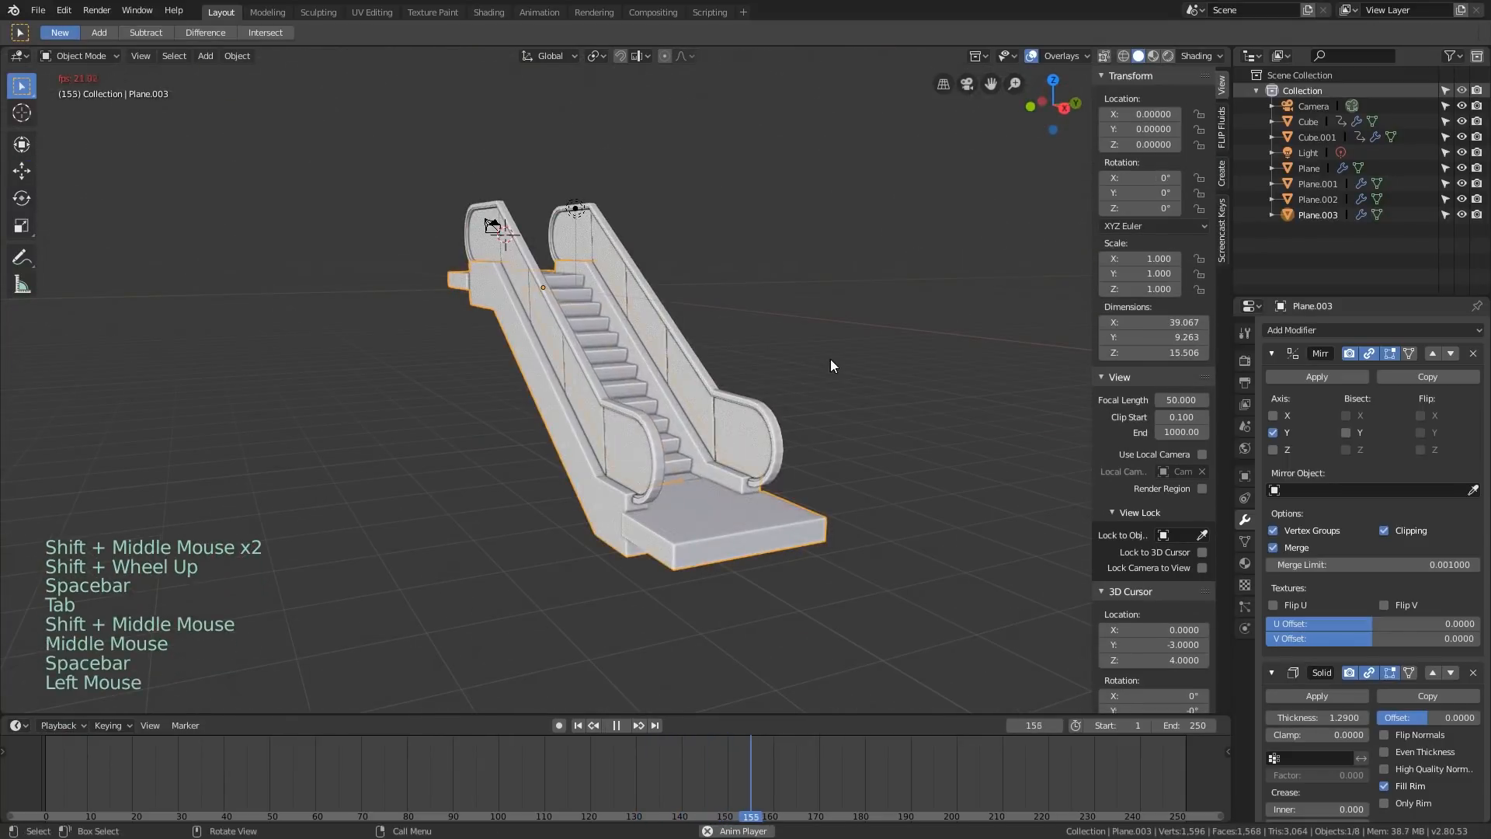
pyautogui.moveTo(822, 373); pyautogui.dragTo(733, 337, button='middle')
pyautogui.scroll(2, 729, 343)
pyautogui.press('space')
# Add a Bevel modifier to the handrails, limited by Angle, with a width of 0.0739
pyautogui.click(622, 338)
pyautogui.scroll(3, 769, 530)
pyautogui.keyDown('shift'); pyautogui.moveTo(769, 530); pyautogui.dragTo(739, 478, button='middle'); pyautogui.keyUp('shift')
pyautogui.scroll(2, 739, 475)
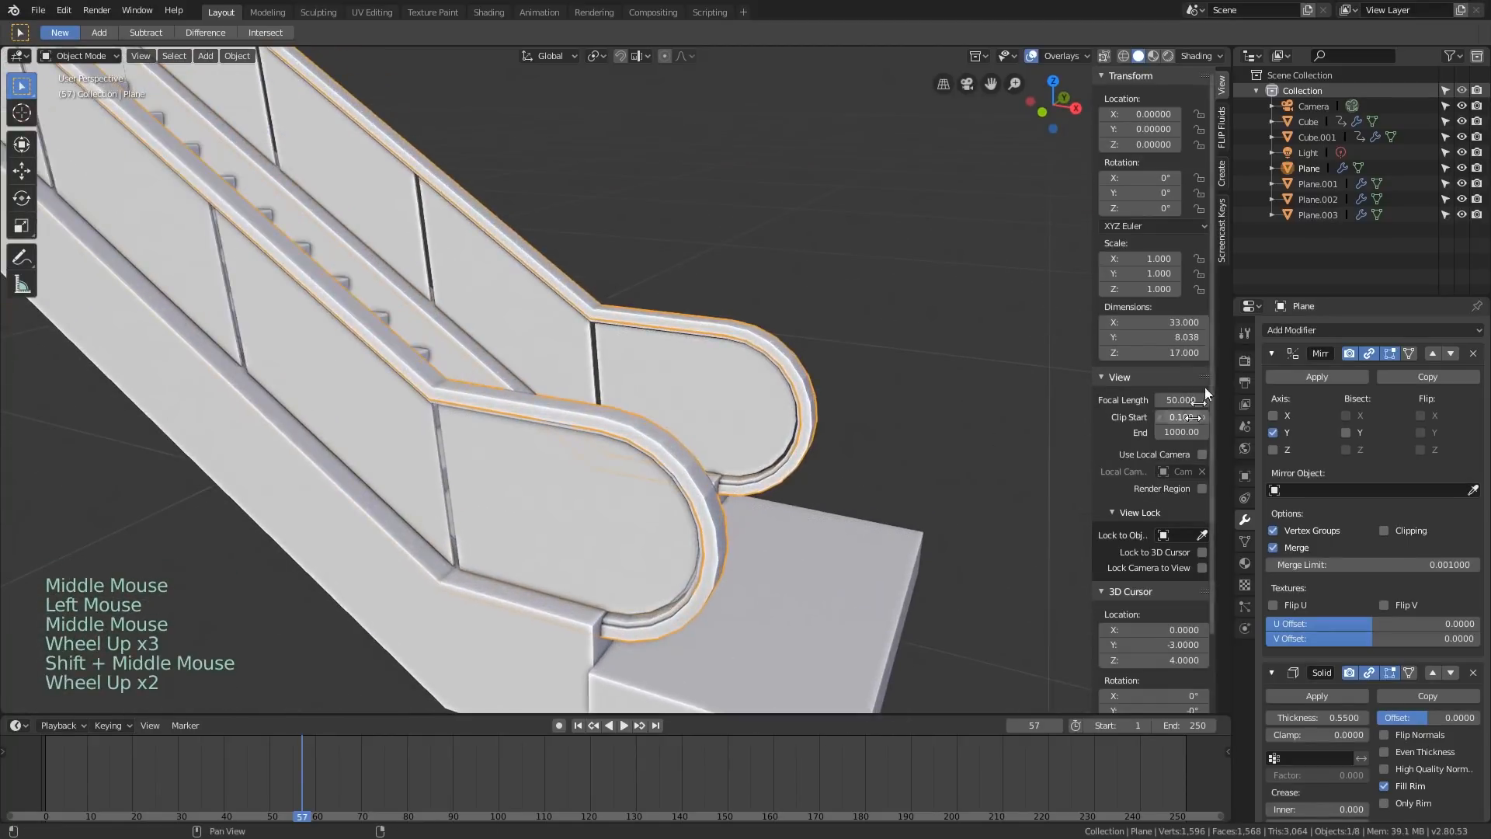
pyautogui.click(1280, 331)
pyautogui.click(1219, 383)
pyautogui.scroll(-8, 1413, 588)
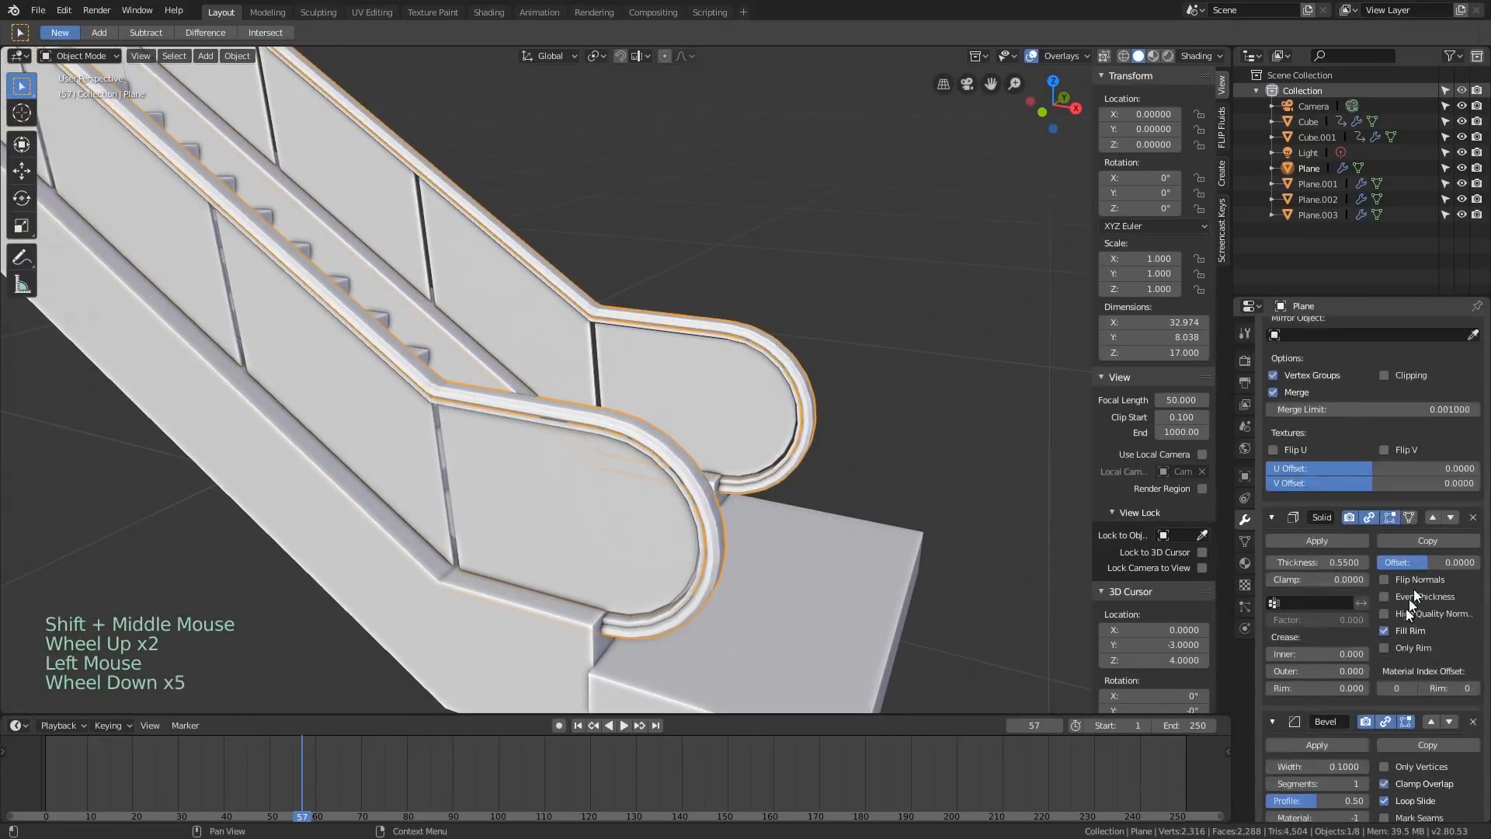
pyautogui.click(1364, 793)
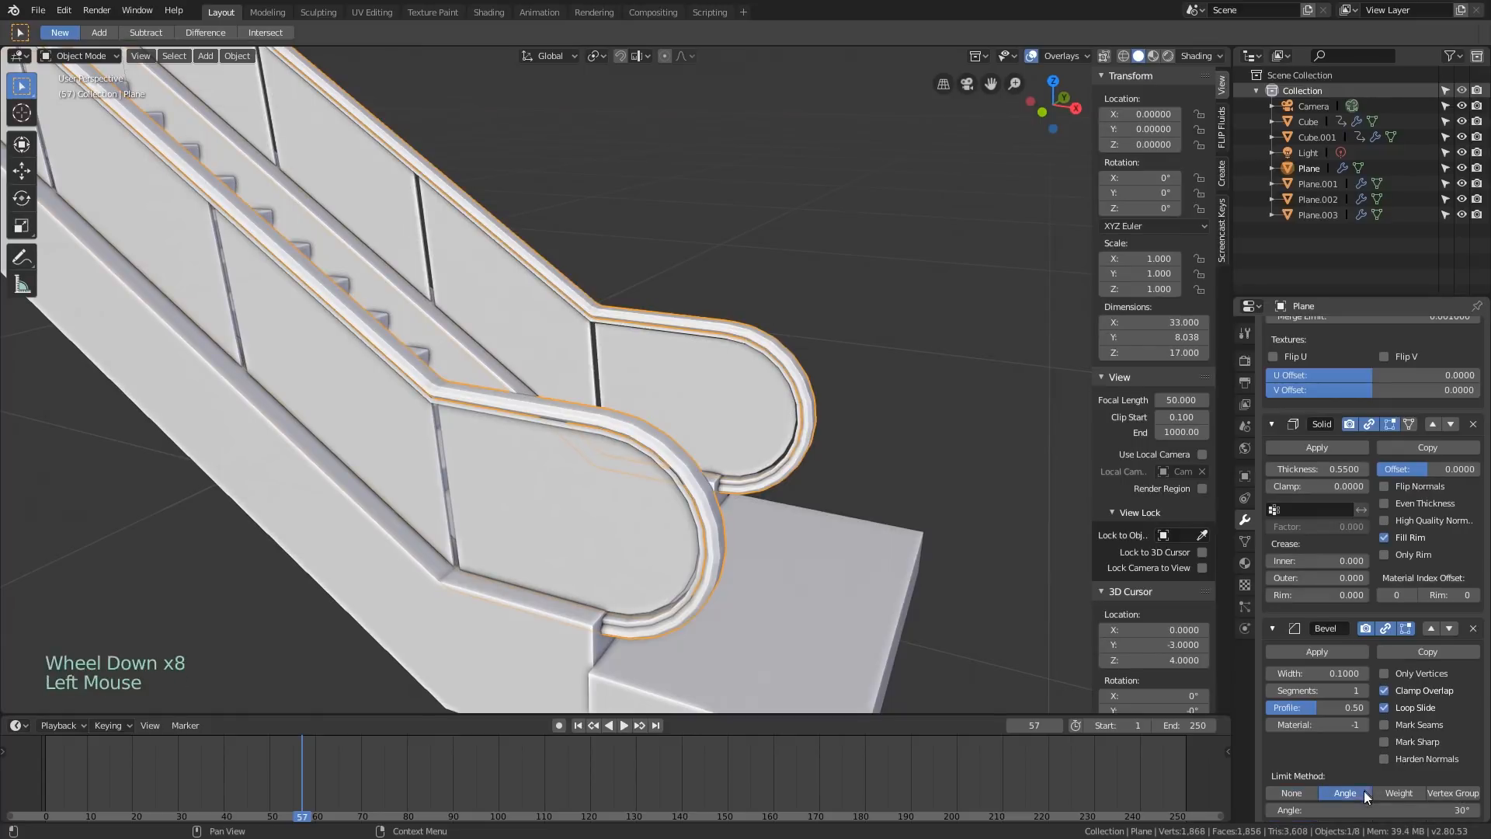
pyautogui.keyDown('shift'); pyautogui.moveTo(1352, 673); pyautogui.dragTo(1305, 673); pyautogui.keyUp('shift')
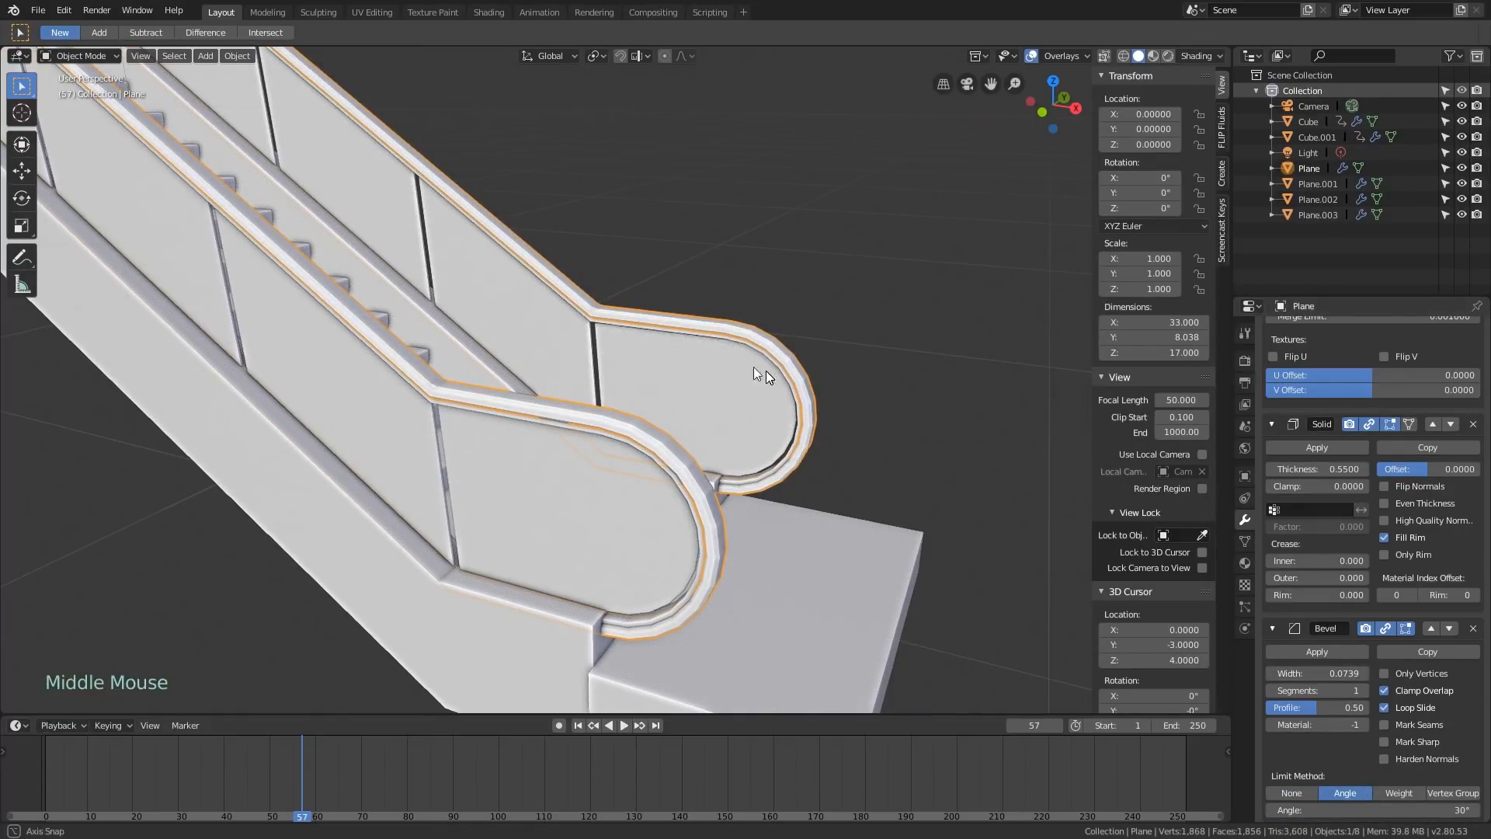
# Examine the bevelled handrails and the overall shape of the escalator
pyautogui.moveTo(754, 367); pyautogui.dragTo(812, 421, button='middle')
pyautogui.scroll(-1, 649, 378)
pyautogui.scroll(-1, 699, 403)
pyautogui.hotkey('ctrl', 'space')
pyautogui.scroll(-2, 699, 405)
pyautogui.scroll(-2, 699, 406)
pyautogui.hotkey('ctrl', 'space')
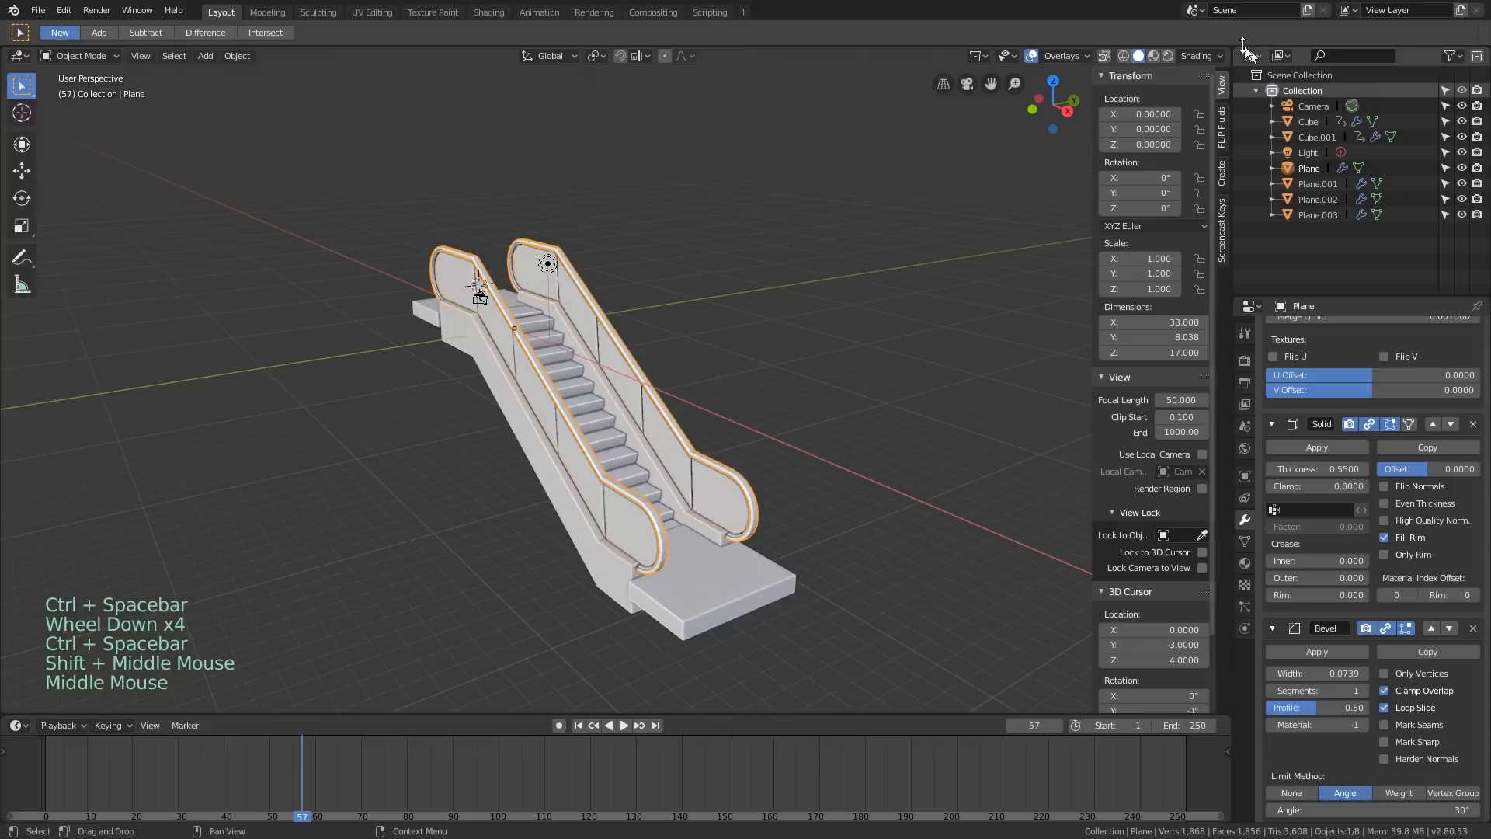
# Save the current escalator project file
pyautogui.moveTo(1233, 52); pyautogui.dragTo(839, 55)
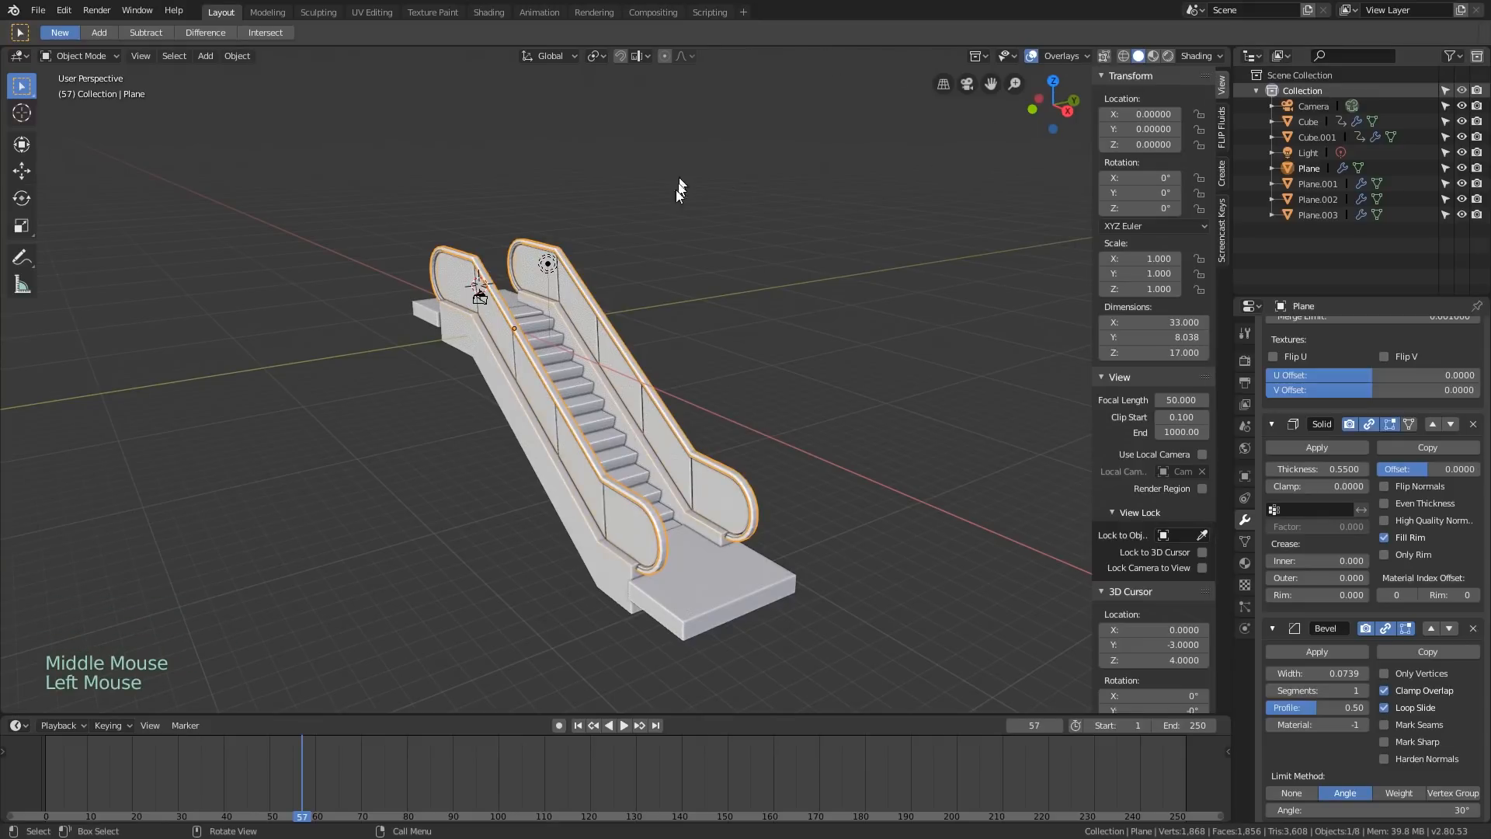
pyautogui.moveTo(668, 230); pyautogui.dragTo(1234, 50)
pyautogui.hotkey('ctrl', 's')
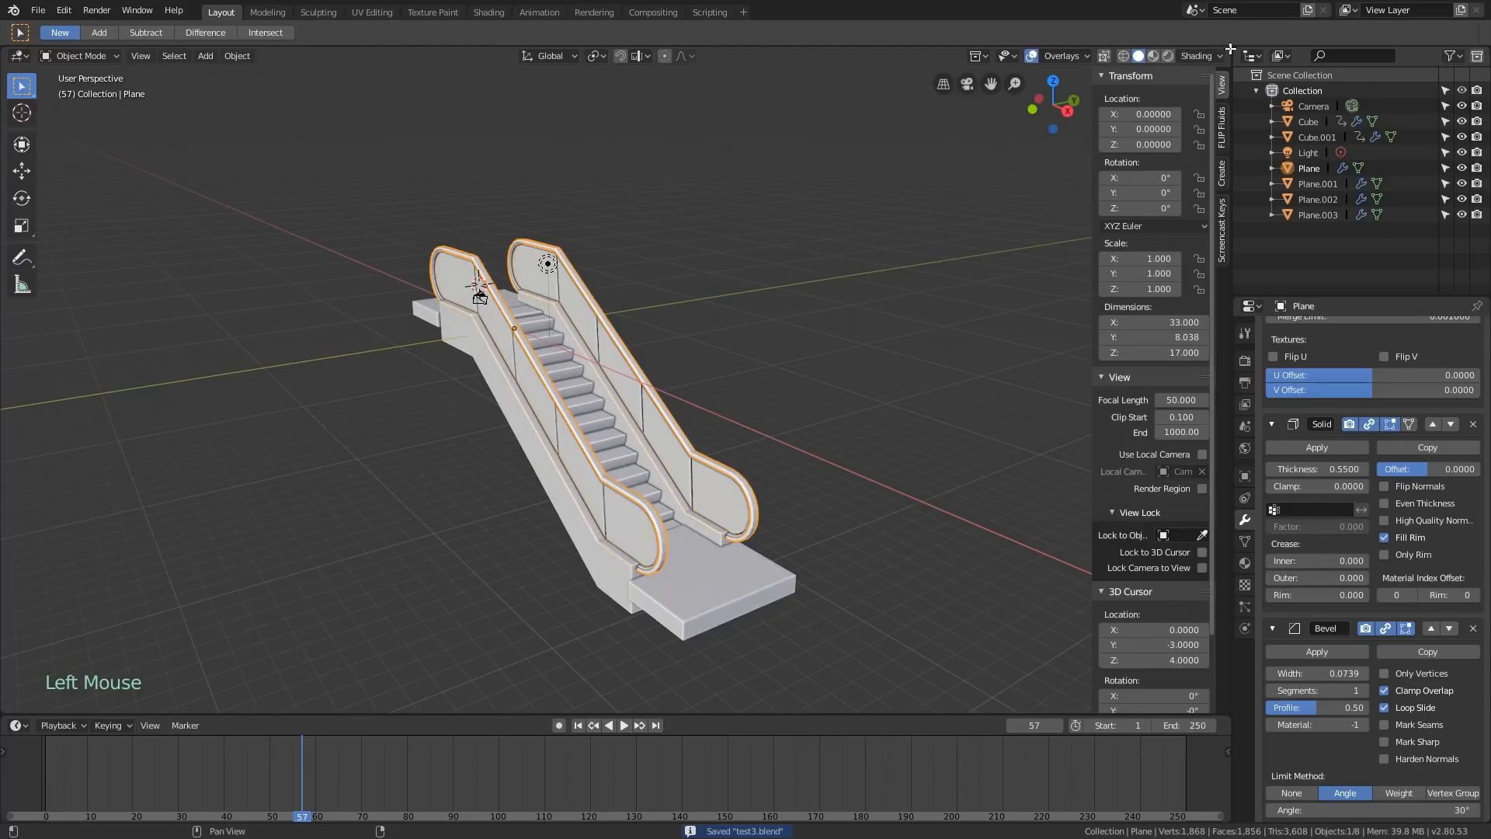
# Split the 3D viewport into two side-by-side views and divide one of them into two stacked viewports
pyautogui.moveTo(1231, 49); pyautogui.dragTo(576, 78)
pyautogui.scroll(1, 362, 292)
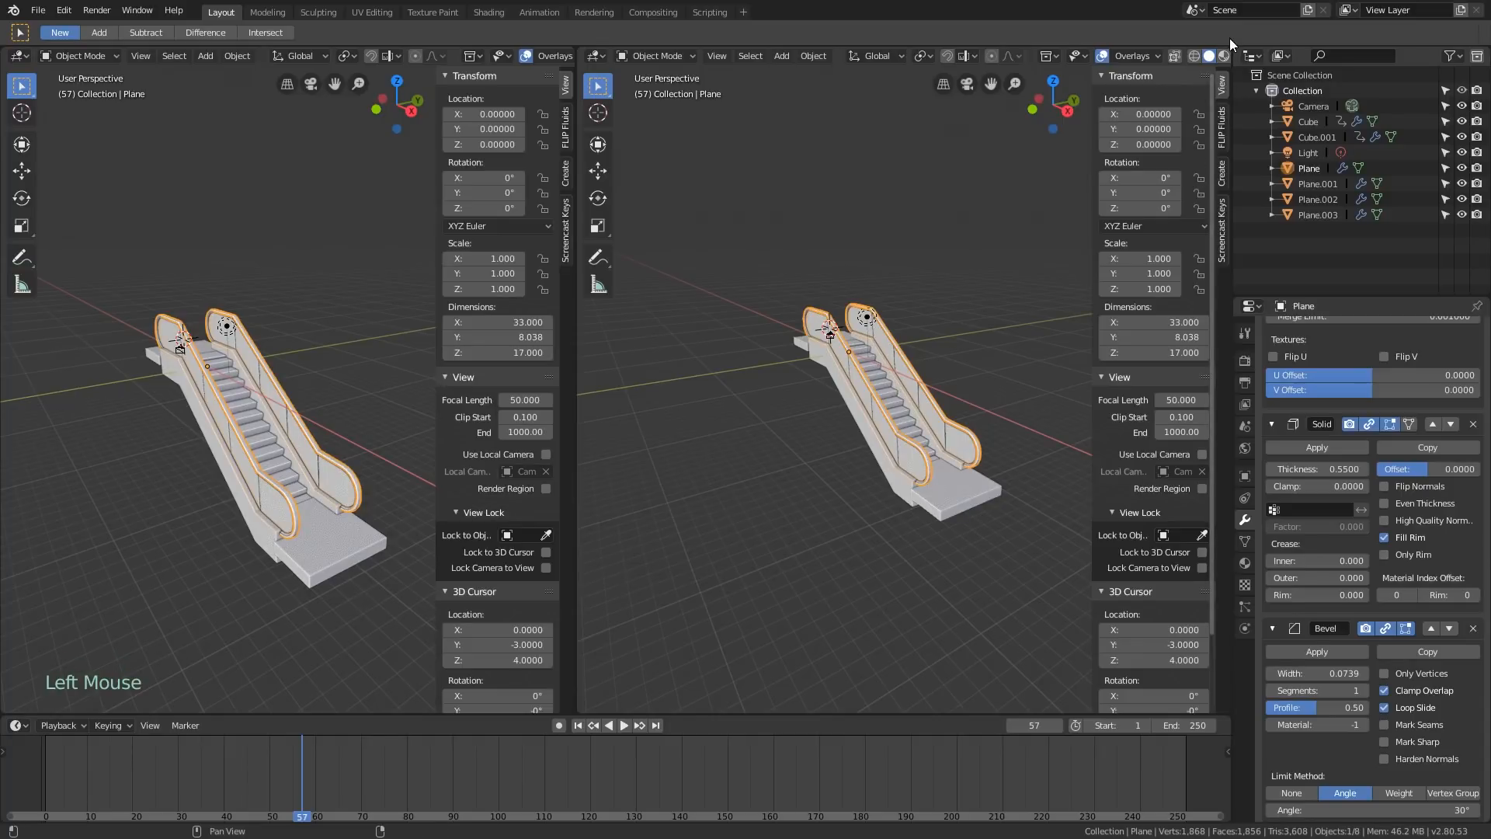
pyautogui.moveTo(1229, 45); pyautogui.dragTo(1165, 394)
pyautogui.keyDown('shift'); pyautogui.scroll(-1, 1007, 457); pyautogui.keyUp('shift')
pyautogui.keyDown('shift'); pyautogui.moveTo(1006, 457); pyautogui.dragTo(1199, 473, button='middle'); pyautogui.keyUp('shift')
pyautogui.moveTo(1228, 399); pyautogui.dragTo(1226, 402)
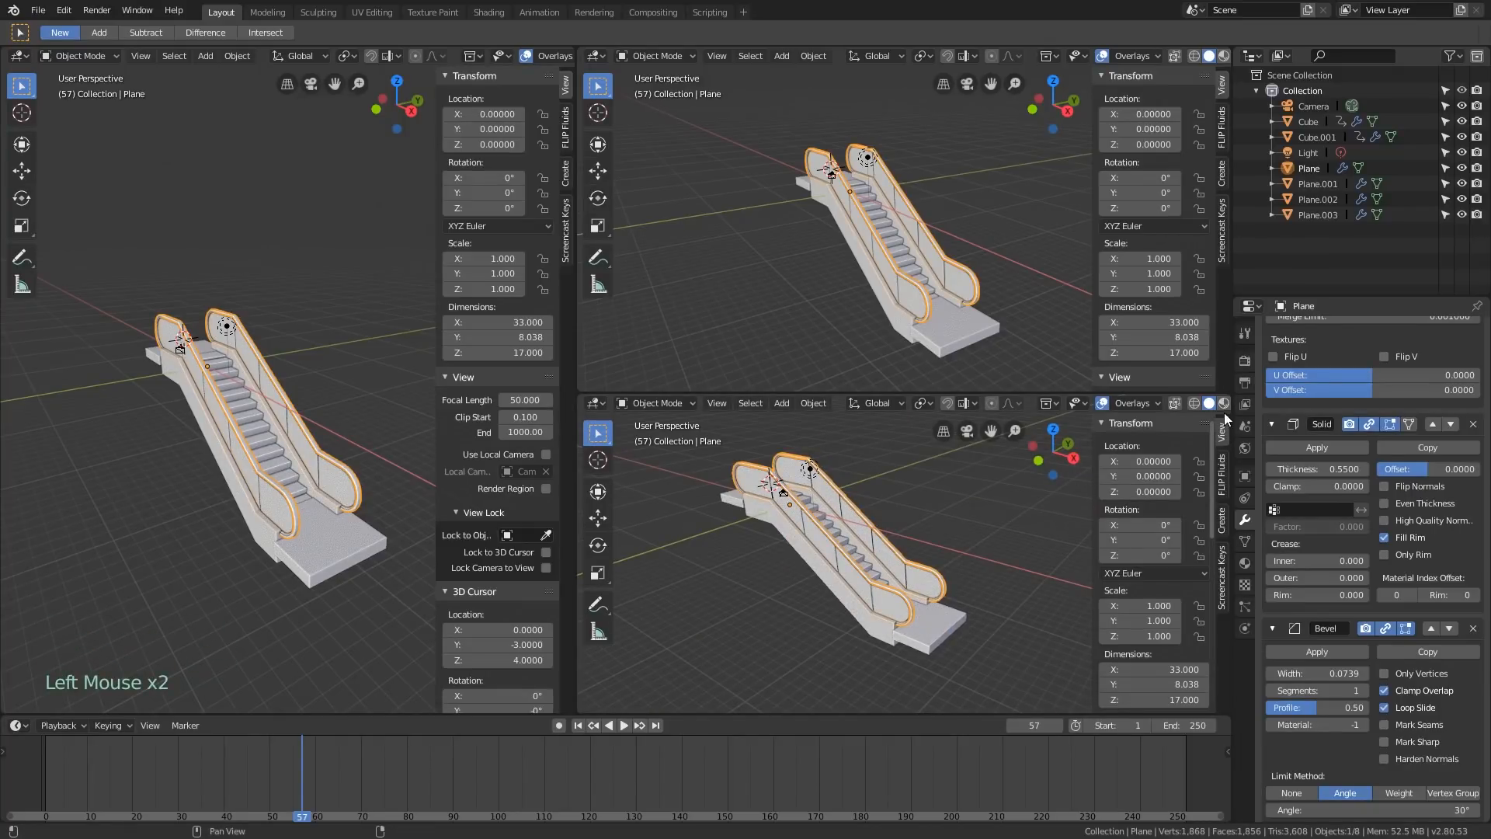
# Display the render engine settings and switch the lower of the two stacked viewports to Rendered shading
pyautogui.click(1224, 403)
pyautogui.scroll(-1, 932, 504)
pyautogui.moveTo(932, 504)
pyautogui.mouseDown(button='middle')
pyautogui.moveTo(908, 493)
pyautogui.moveTo(1049, 466)
pyautogui.moveTo(948, 423)
pyautogui.mouseUp(button='middle')
pyautogui.scroll(2, 1049, 466)
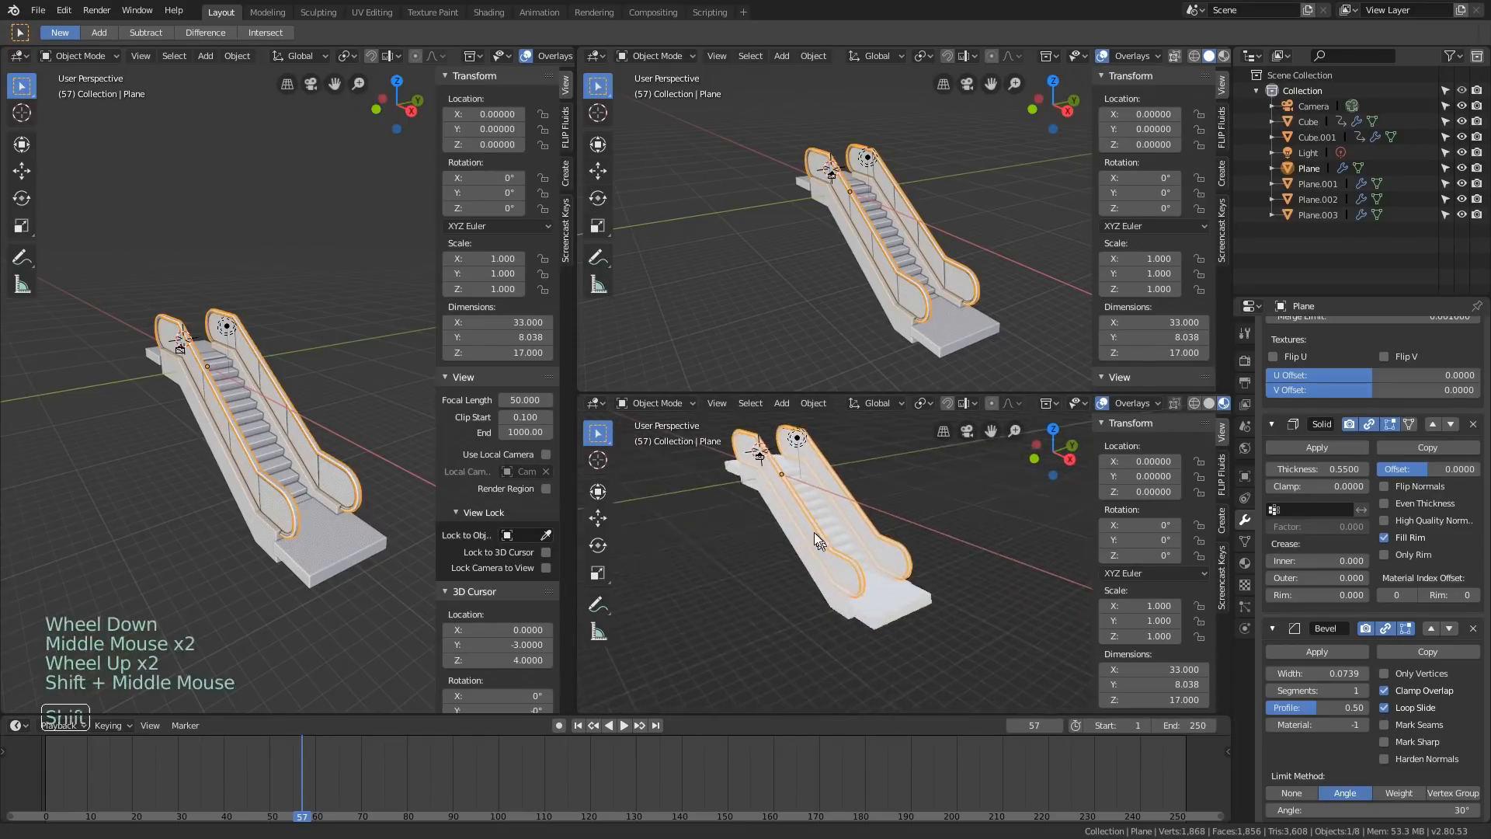
pyautogui.scroll(1, 948, 423)
pyautogui.scroll(7, 1235, 404)
pyautogui.click(1247, 361)
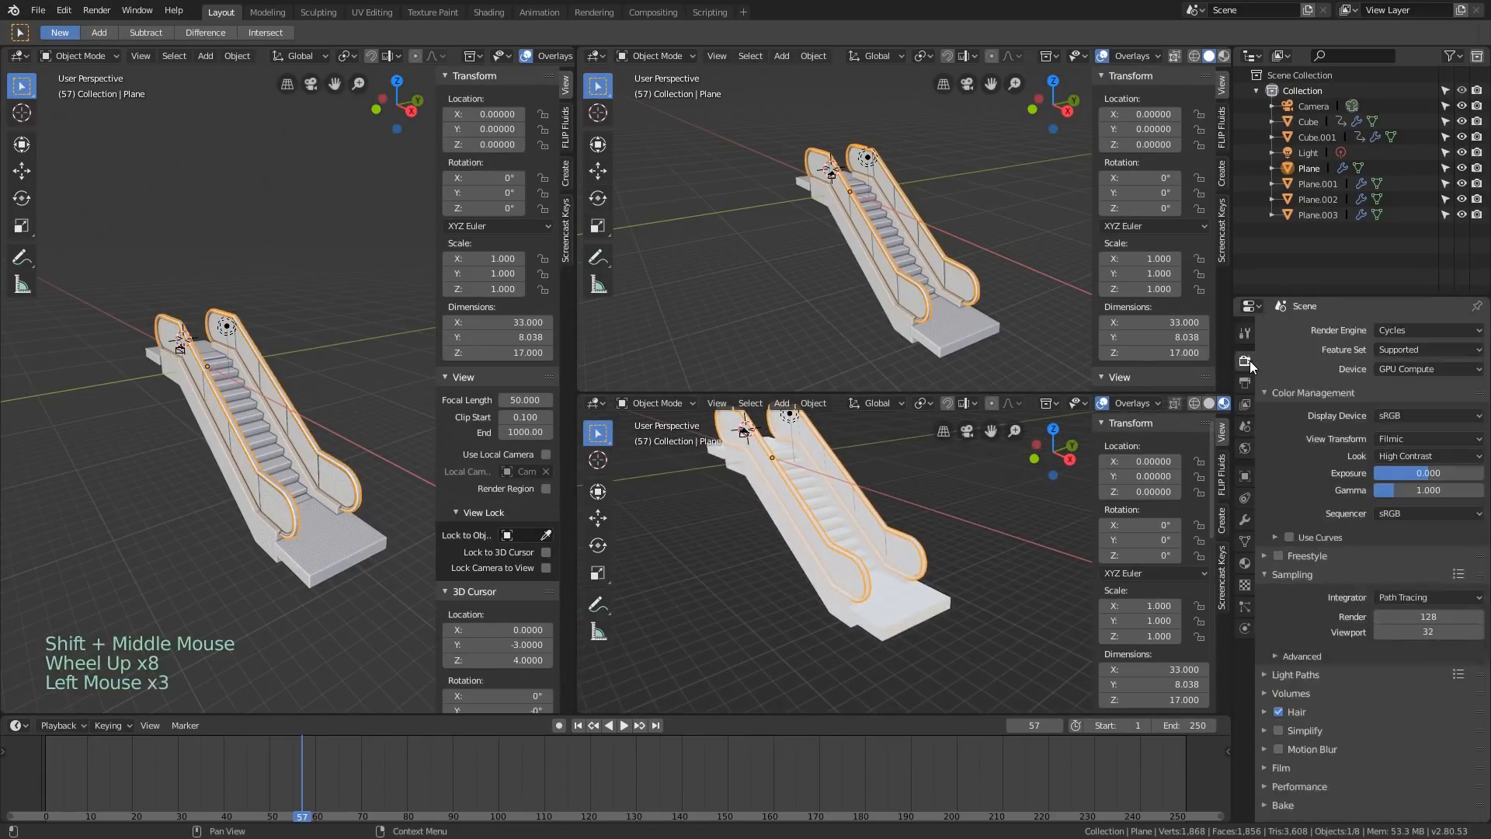
pyautogui.moveTo(839, 502)
pyautogui.mouseDown(button='middle')
pyautogui.moveTo(824, 505)
pyautogui.moveTo(850, 509)
pyautogui.mouseUp(button='middle')
pyautogui.scroll(-2, 1191, 404)
pyautogui.scroll(-1, 1184, 404)
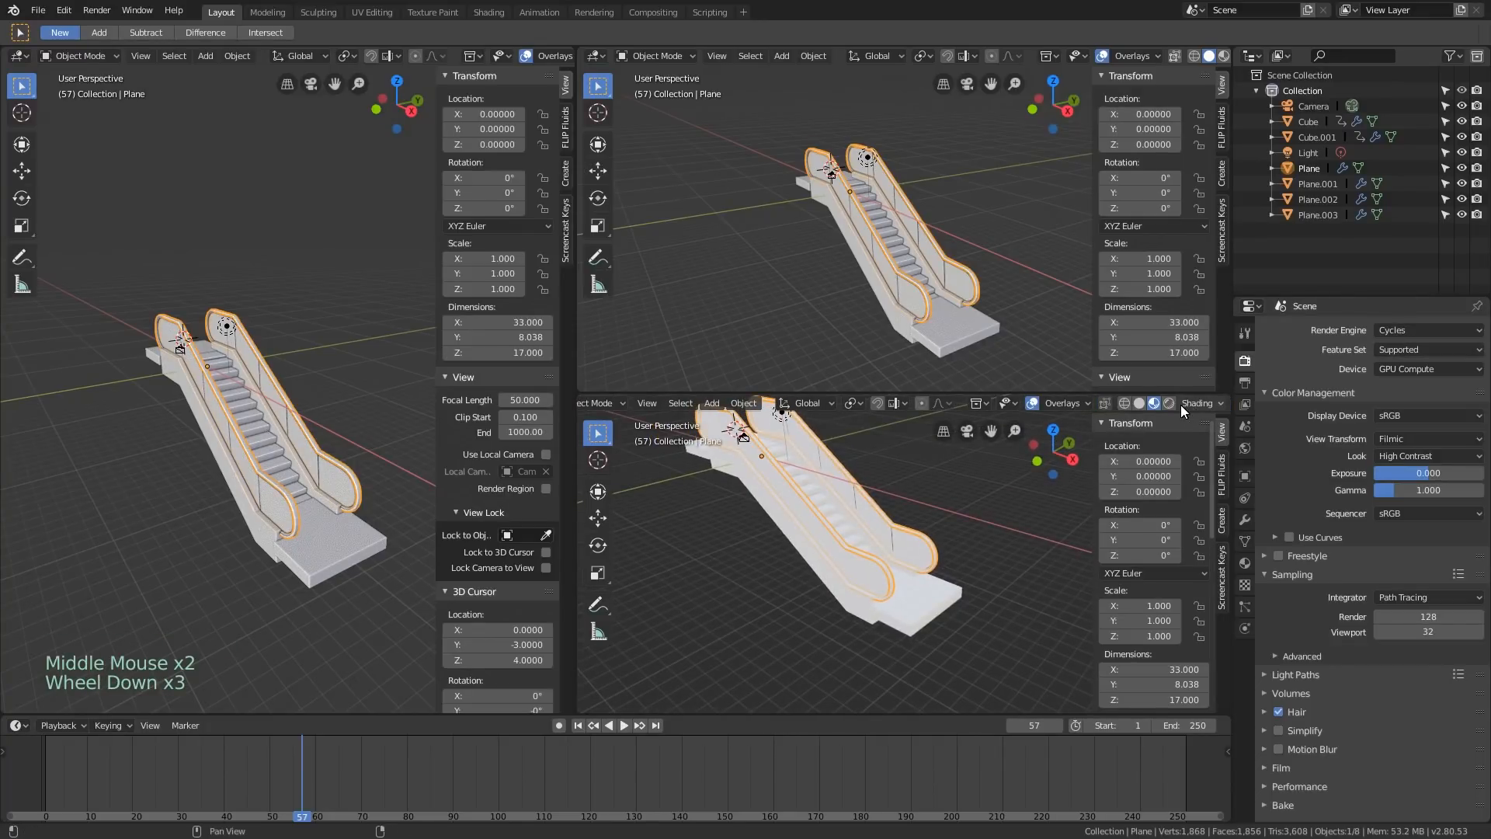
pyautogui.click(1168, 402)
# Reset the 3D cursor to the world origin, add a mesh plane there and lower it to Z -13
pyautogui.keyDown('shift'); pyautogui.scroll(-1, 389, 400); pyautogui.keyUp('shift')
pyautogui.keyDown('shift'); pyautogui.moveTo(380, 403); pyautogui.dragTo(351, 395, button='middle'); pyautogui.keyUp('shift')
pyautogui.hotkey('shift', 'c')
pyautogui.hotkey('shift', 'a')
pyautogui.moveTo(342, 385)
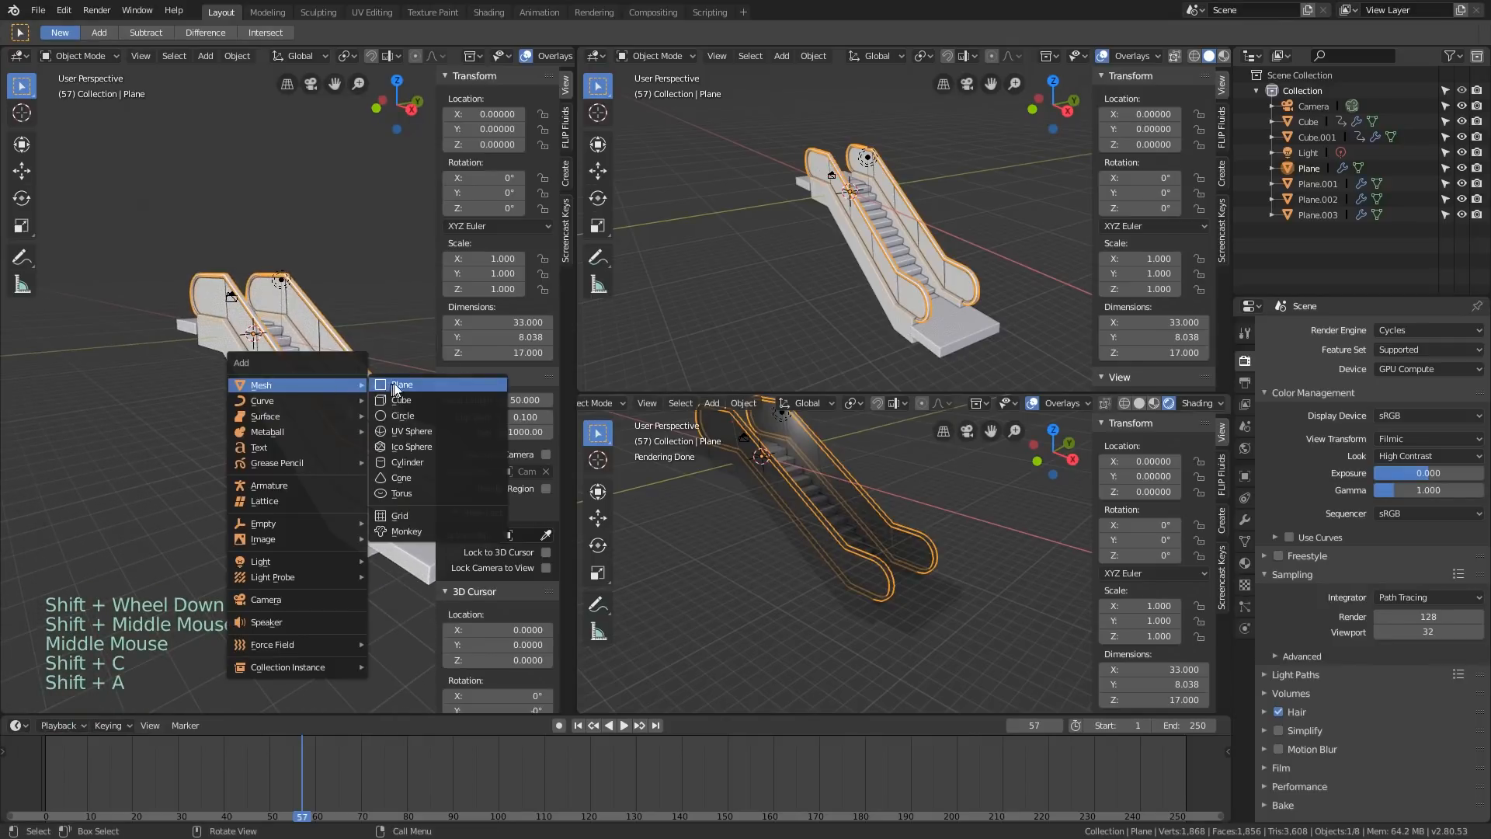
pyautogui.click(466, 385)
pyautogui.scroll(-3, 309, 366)
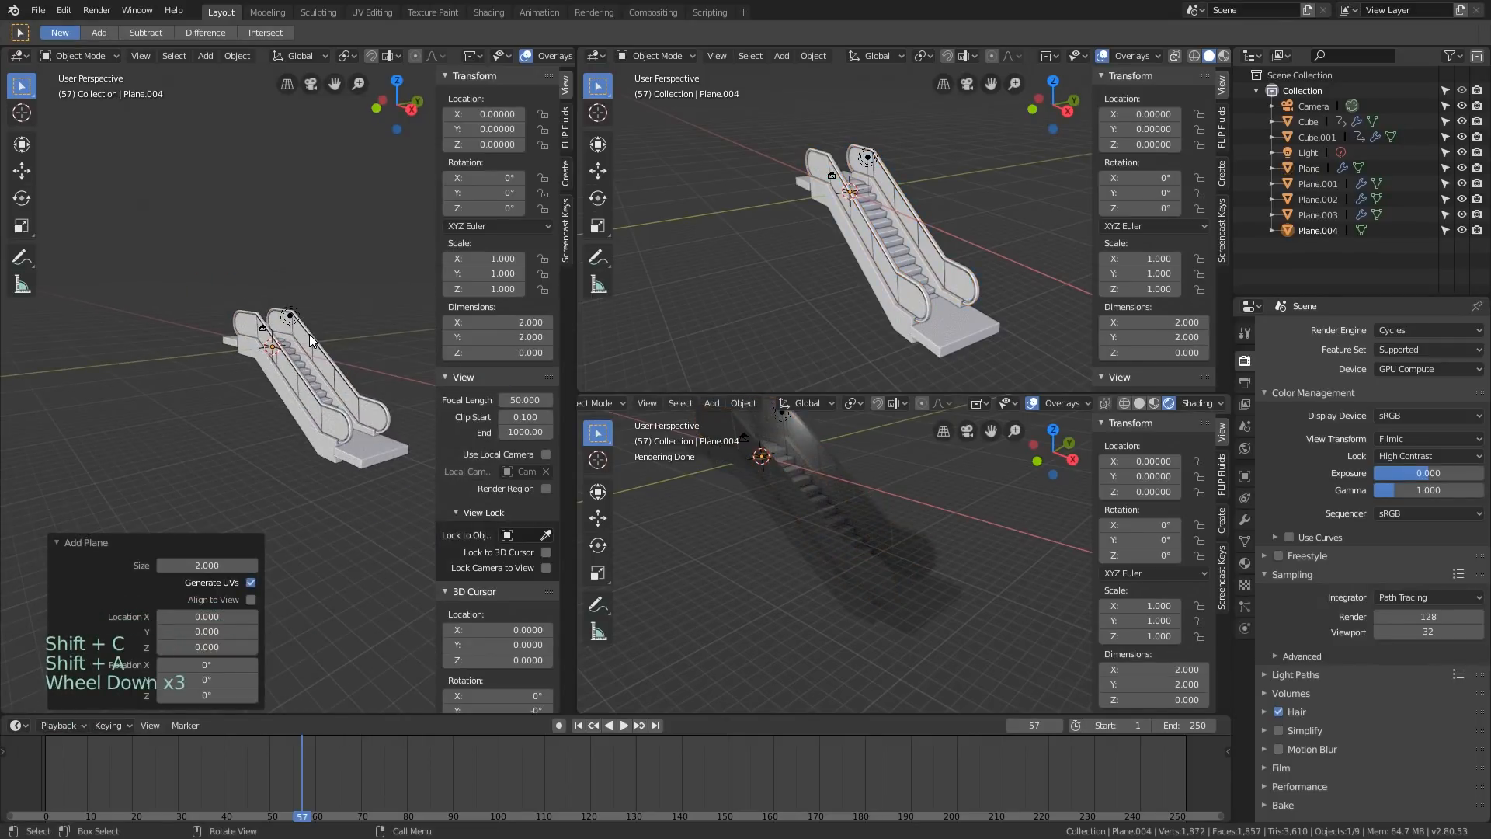
pyautogui.press('g')
# Scale the plane by 46.131 in Edit Mode as a ground floor, and raise the object 1.326 along Z
pyautogui.press('Tab')
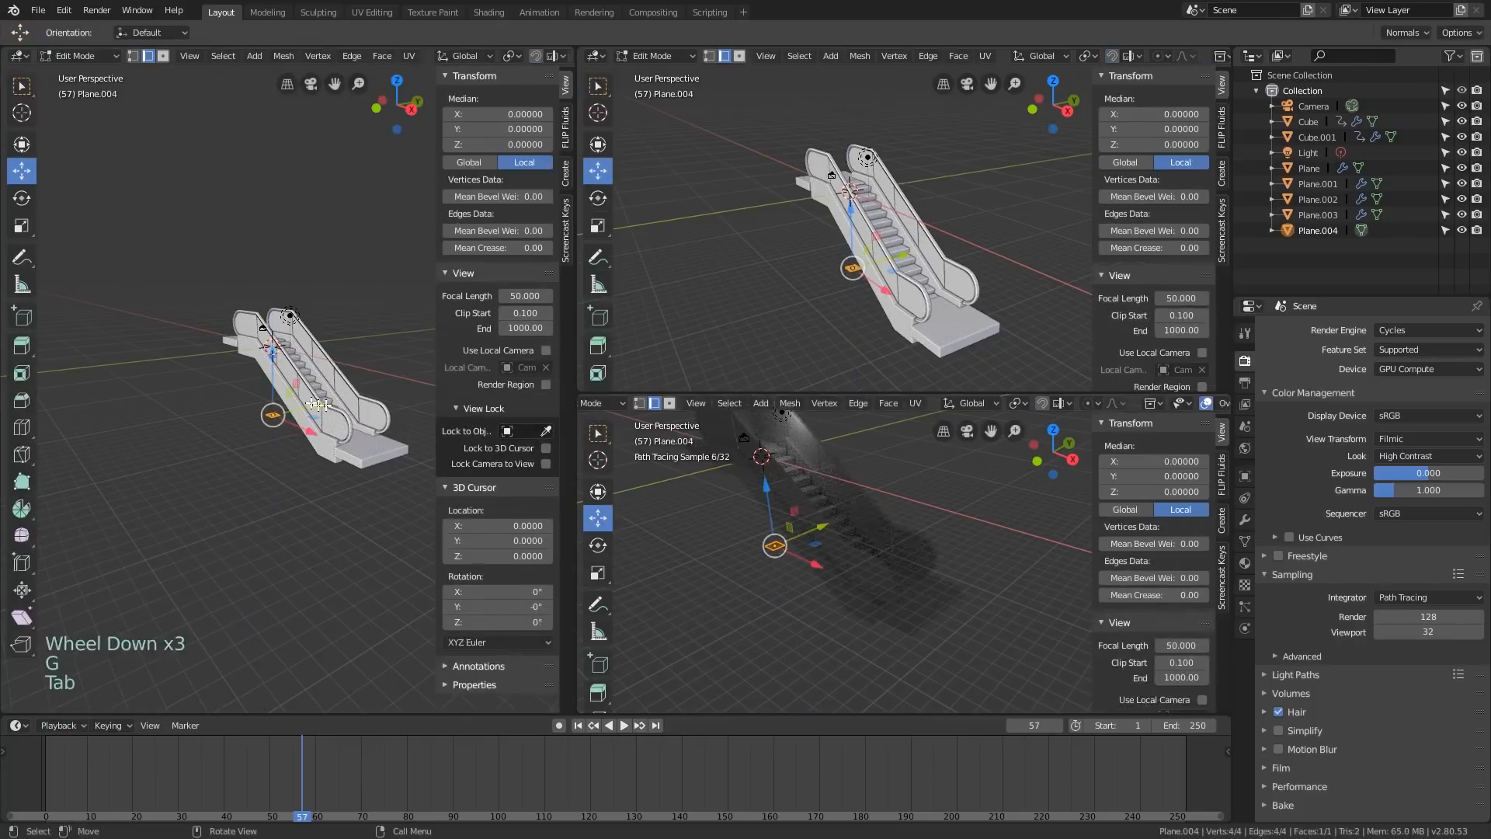
pyautogui.press('s')
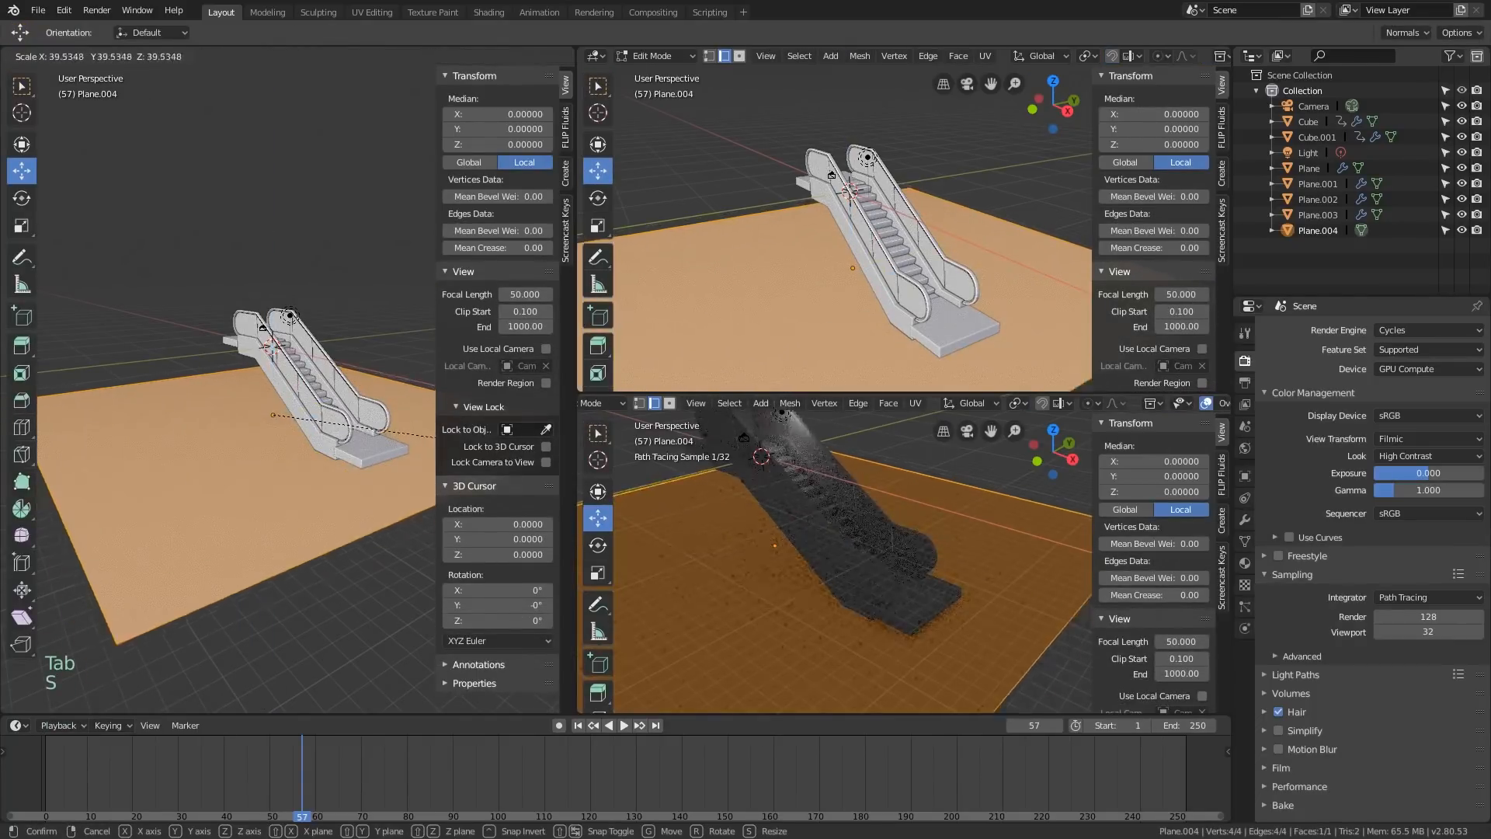
pyautogui.click(278, 477)
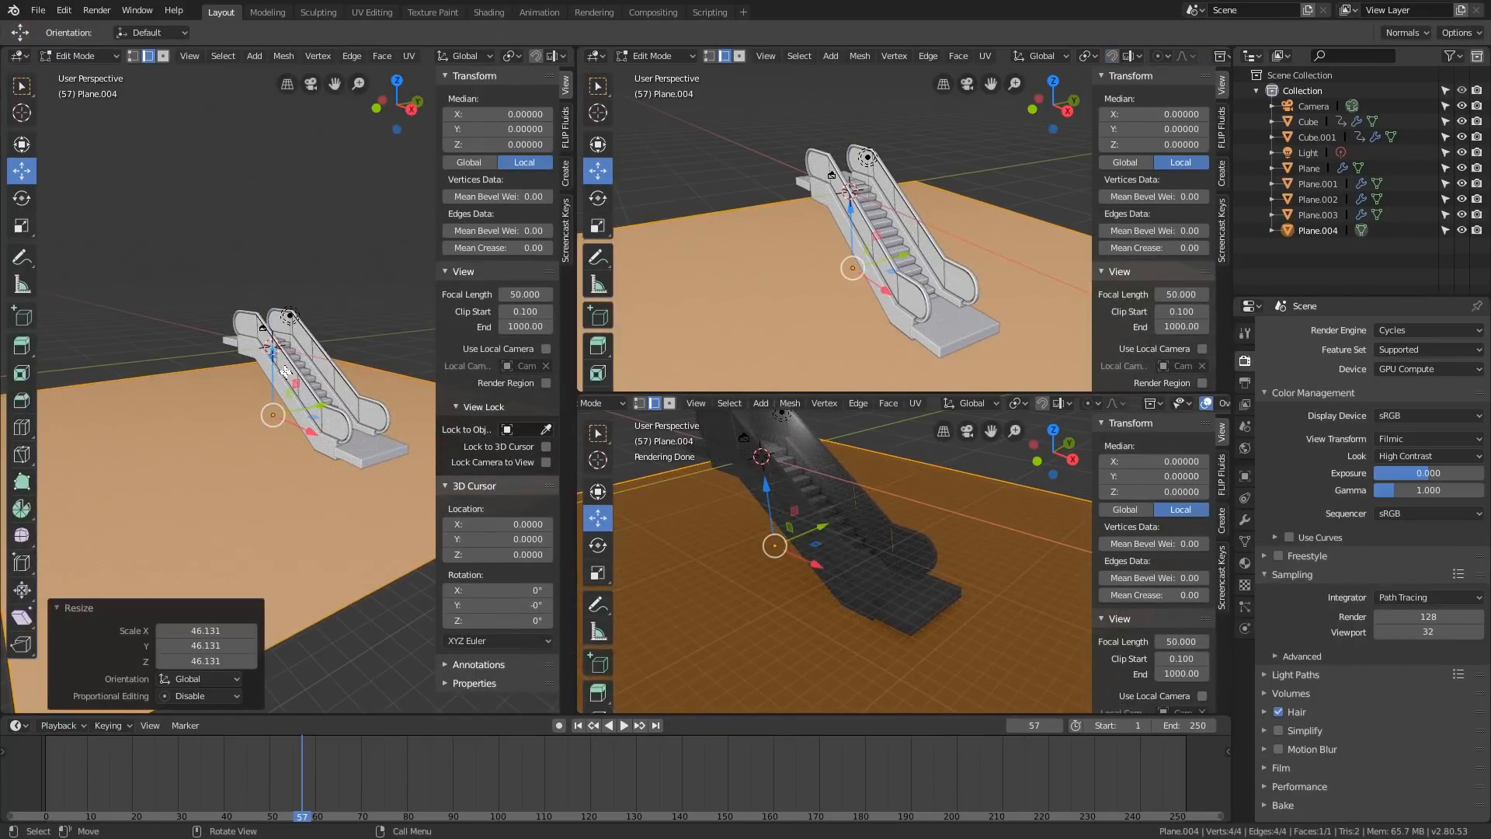
pyautogui.press('Tab')
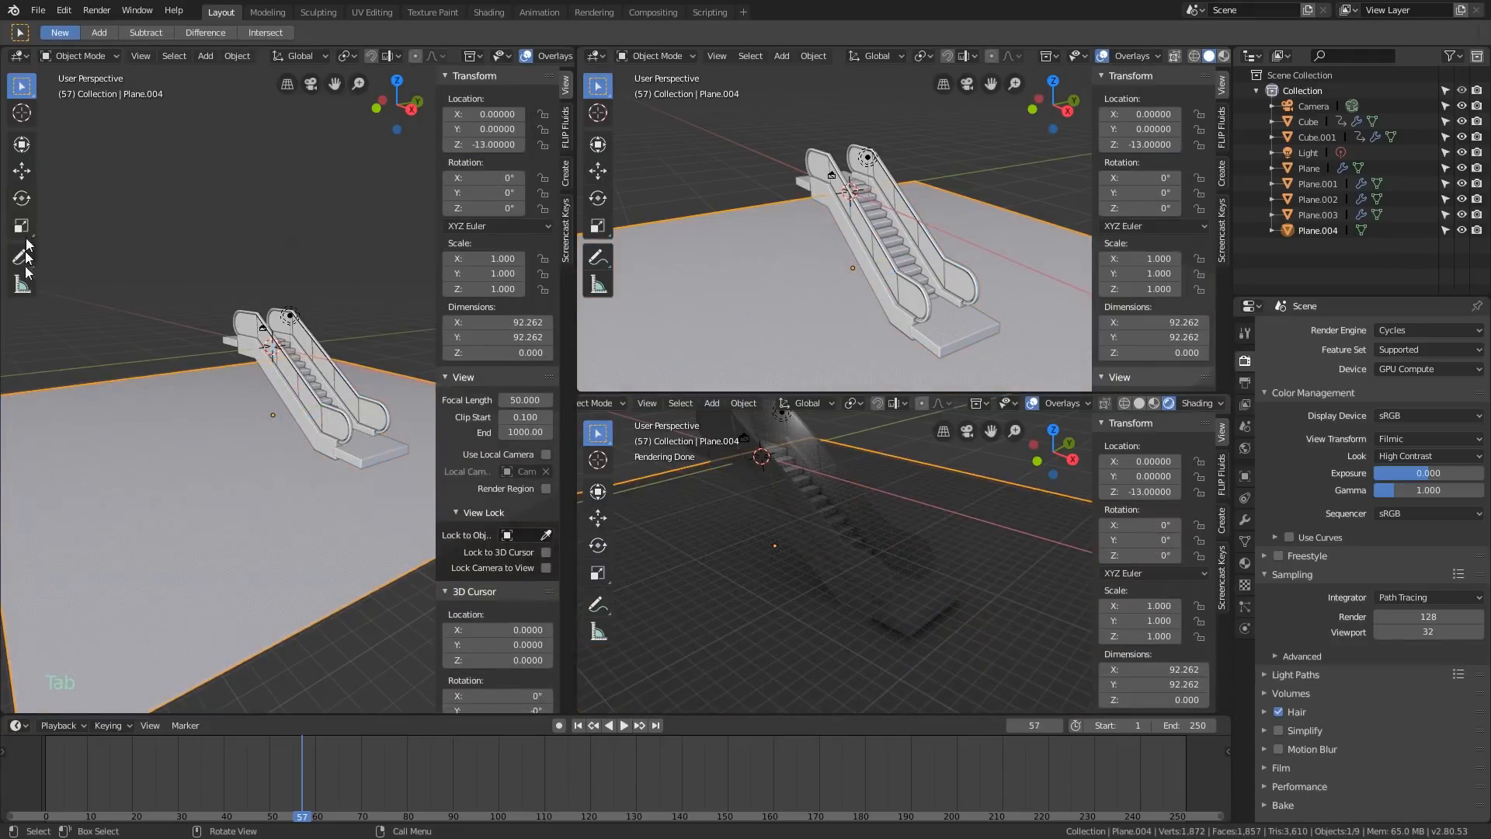
pyautogui.click(21, 171)
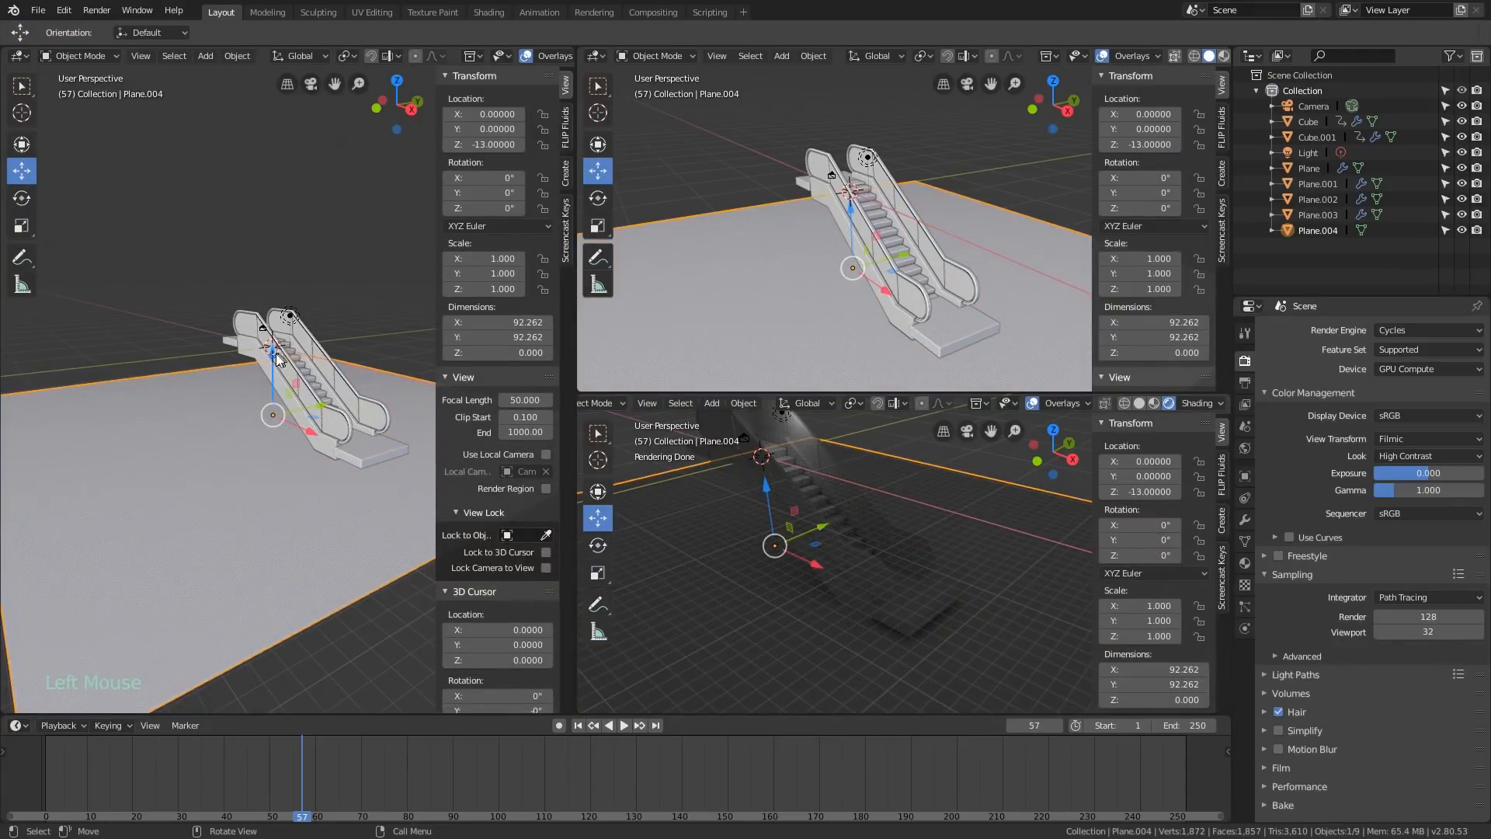
pyautogui.moveTo(280, 359); pyautogui.dragTo(279, 352)
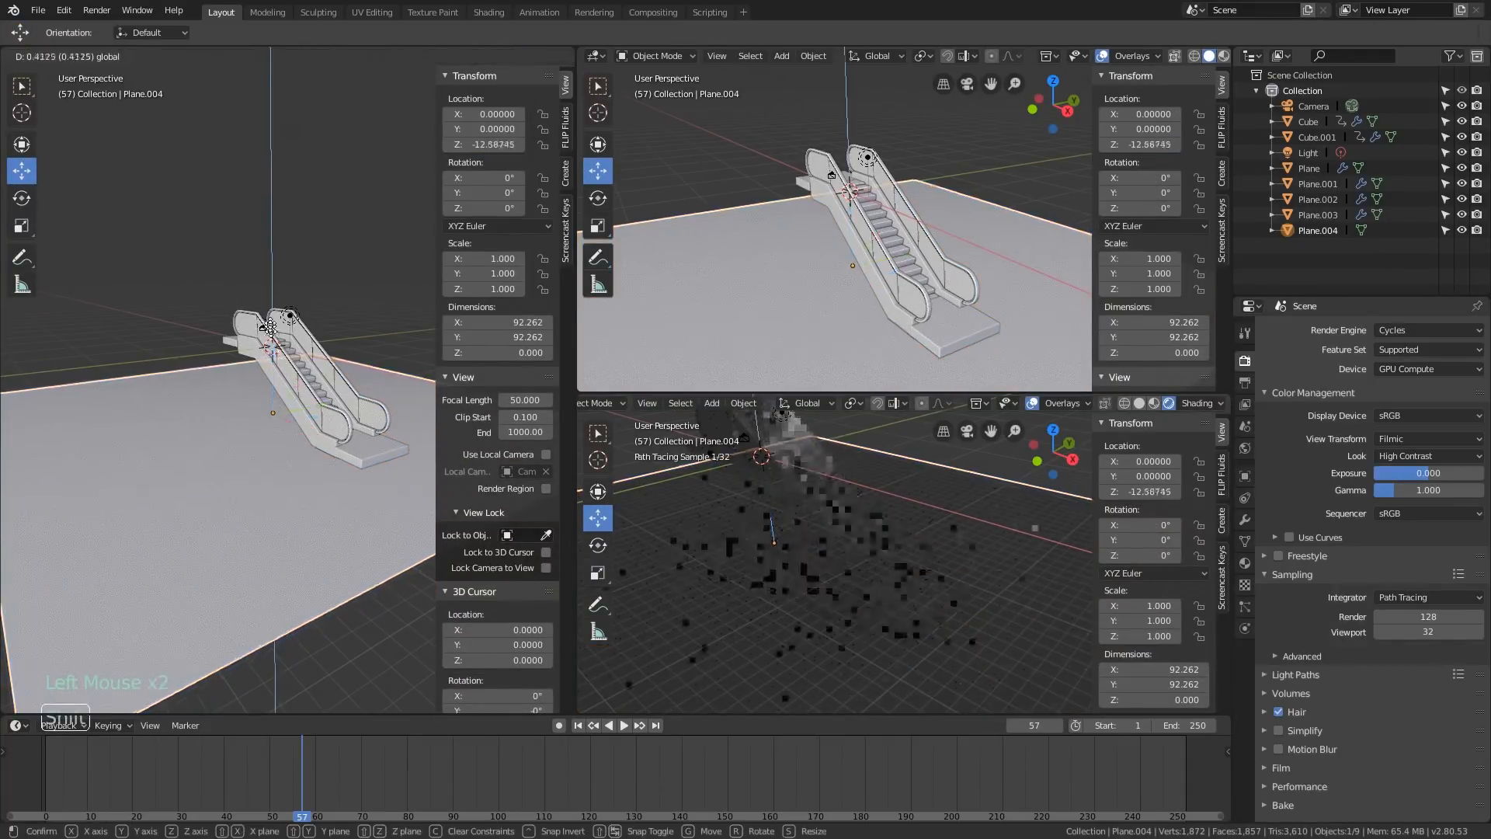
# Hide the overlays and sidebar in the rendered viewport and frame the whole escalator
pyautogui.click(1033, 405)
pyautogui.press('n')
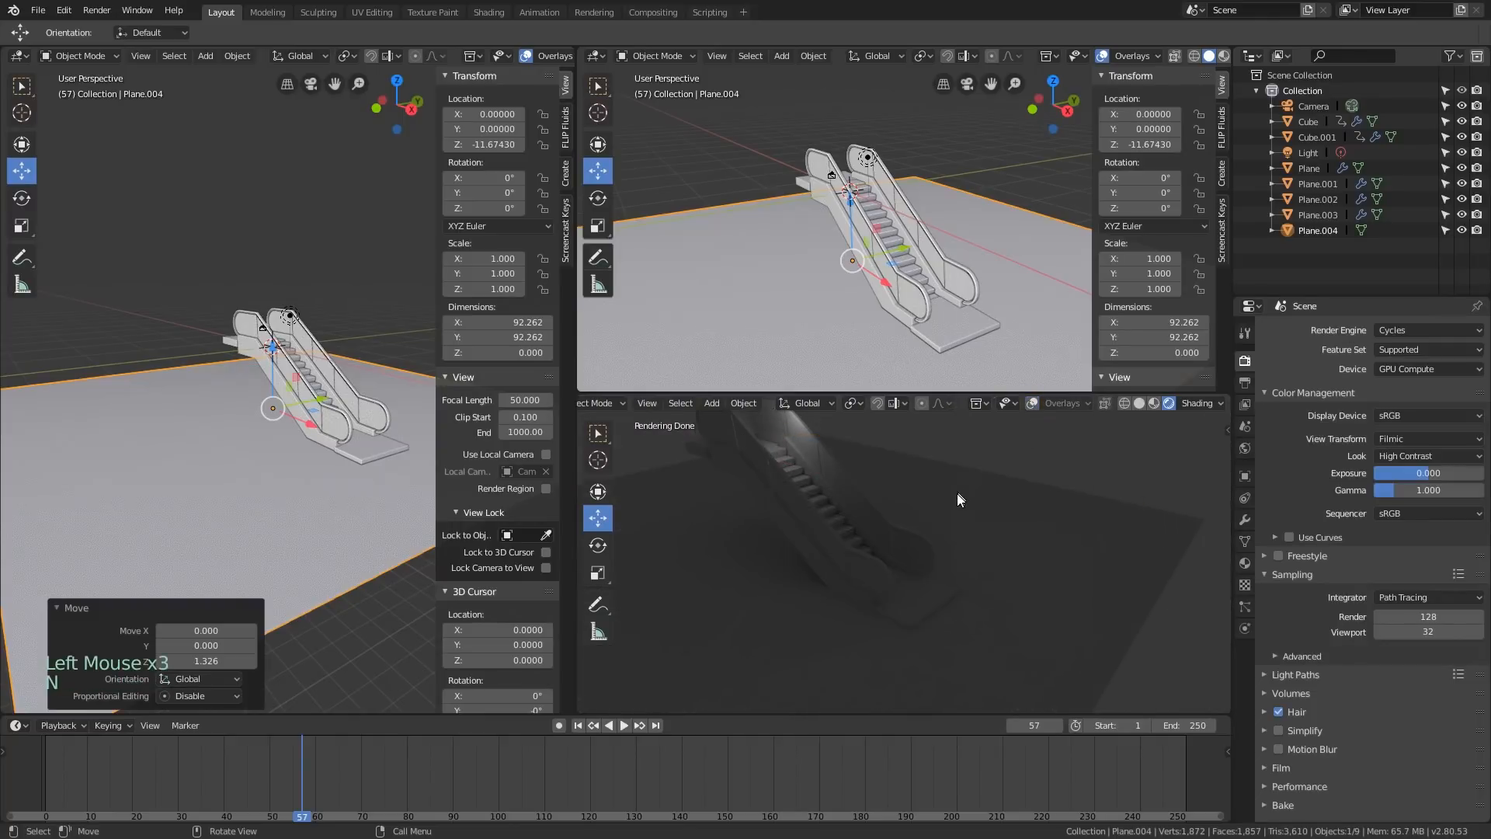
pyautogui.keyDown('shift'); pyautogui.scroll(-2, 957, 492); pyautogui.keyUp('shift')
pyautogui.keyDown('shift'); pyautogui.moveTo(957, 493); pyautogui.dragTo(874, 546, button='middle'); pyautogui.keyUp('shift')
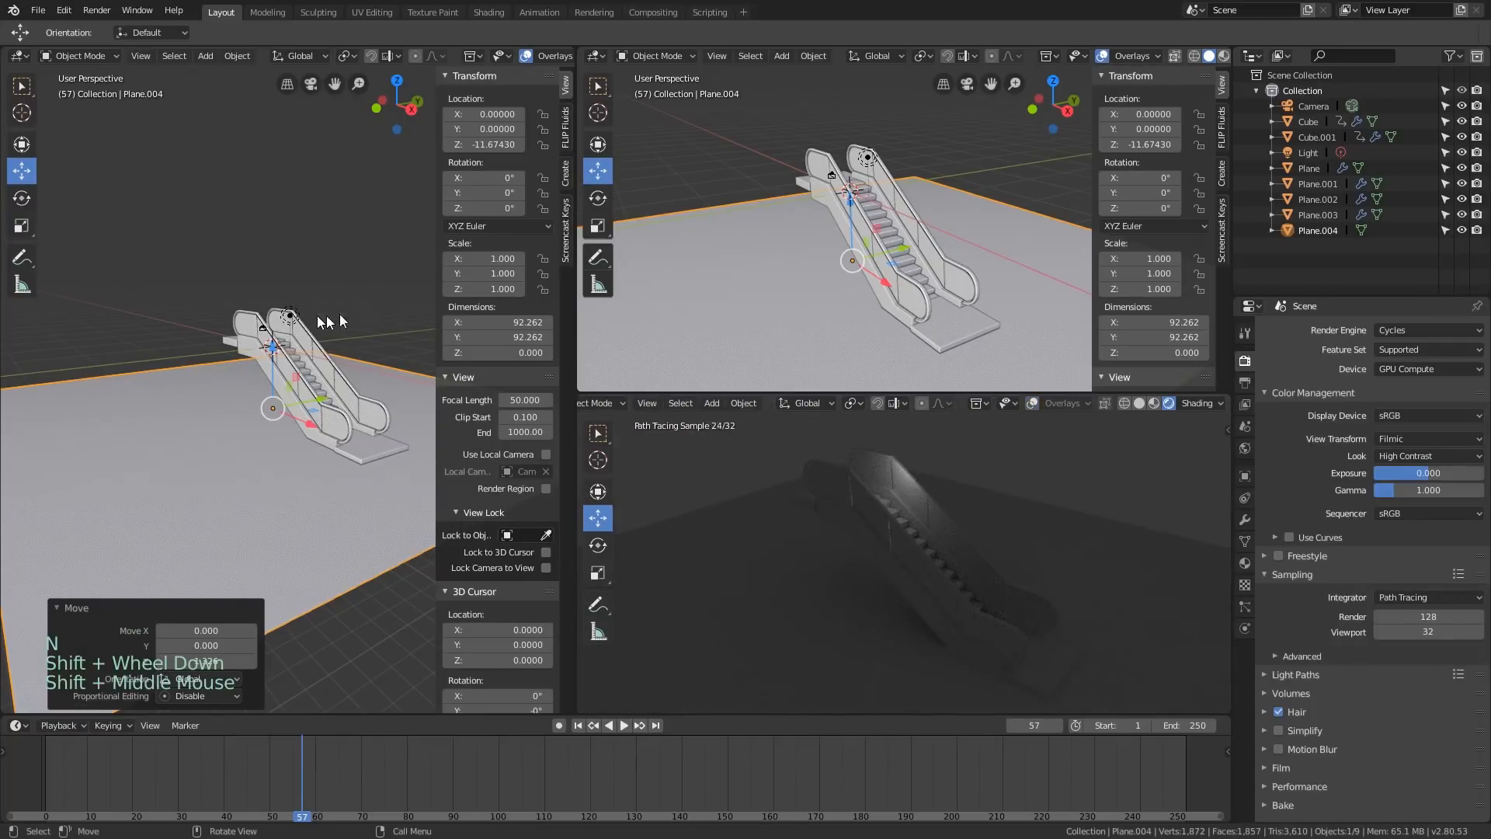
# Move the point light above the escalator to about X -1.96, Y -0.87, Z 18.06 and open its light settings
pyautogui.scroll(3, 326, 321)
pyautogui.click(287, 325)
pyautogui.press('g')
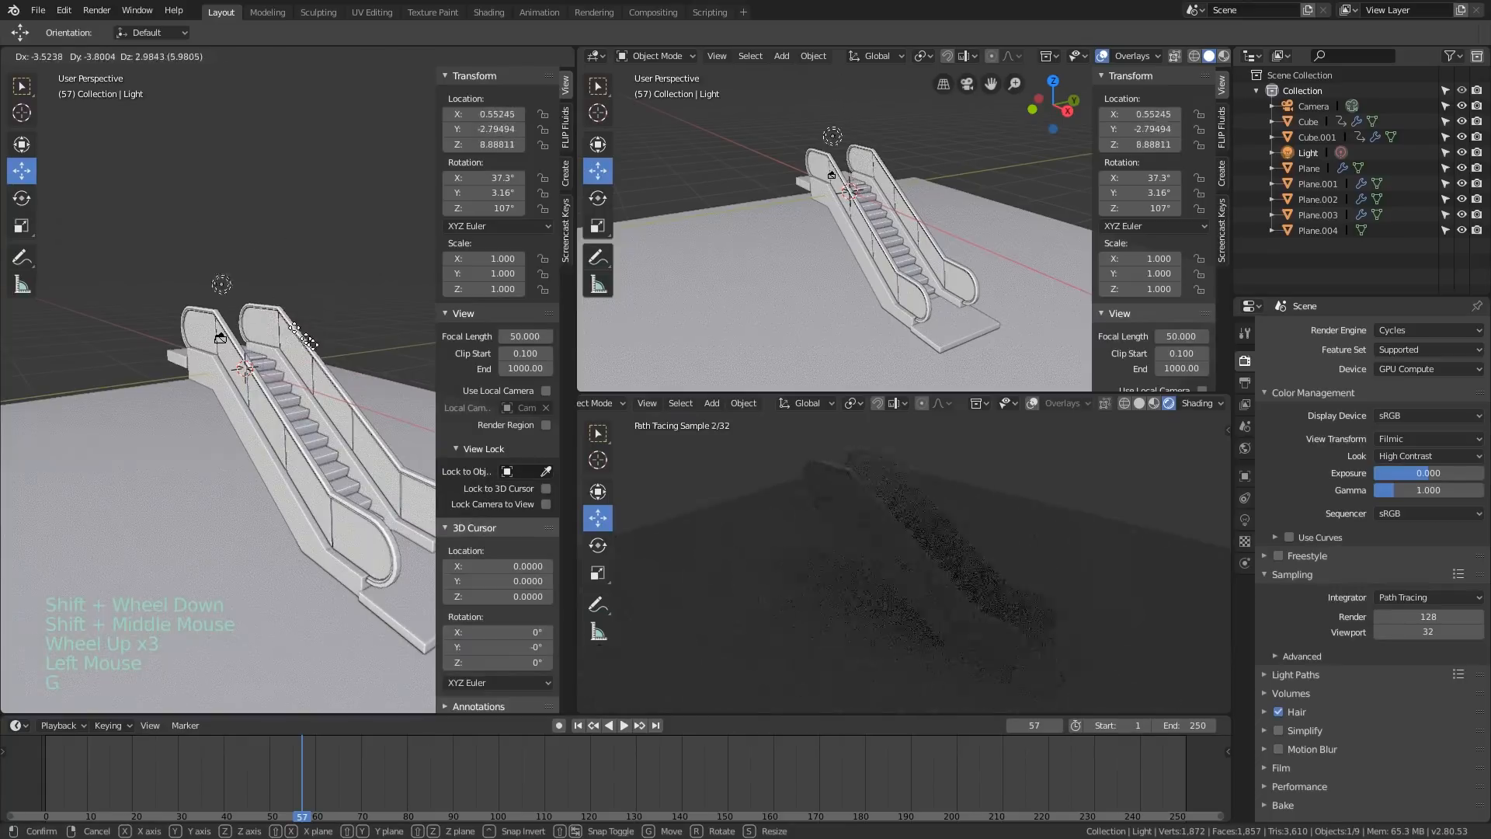
pyautogui.click(285, 231)
pyautogui.scroll(-1, 285, 231)
pyautogui.scroll(1, 254, 260)
pyautogui.moveTo(285, 231); pyautogui.dragTo(295, 310, button='middle')
pyautogui.moveTo(290, 278); pyautogui.dragTo(309, 274)
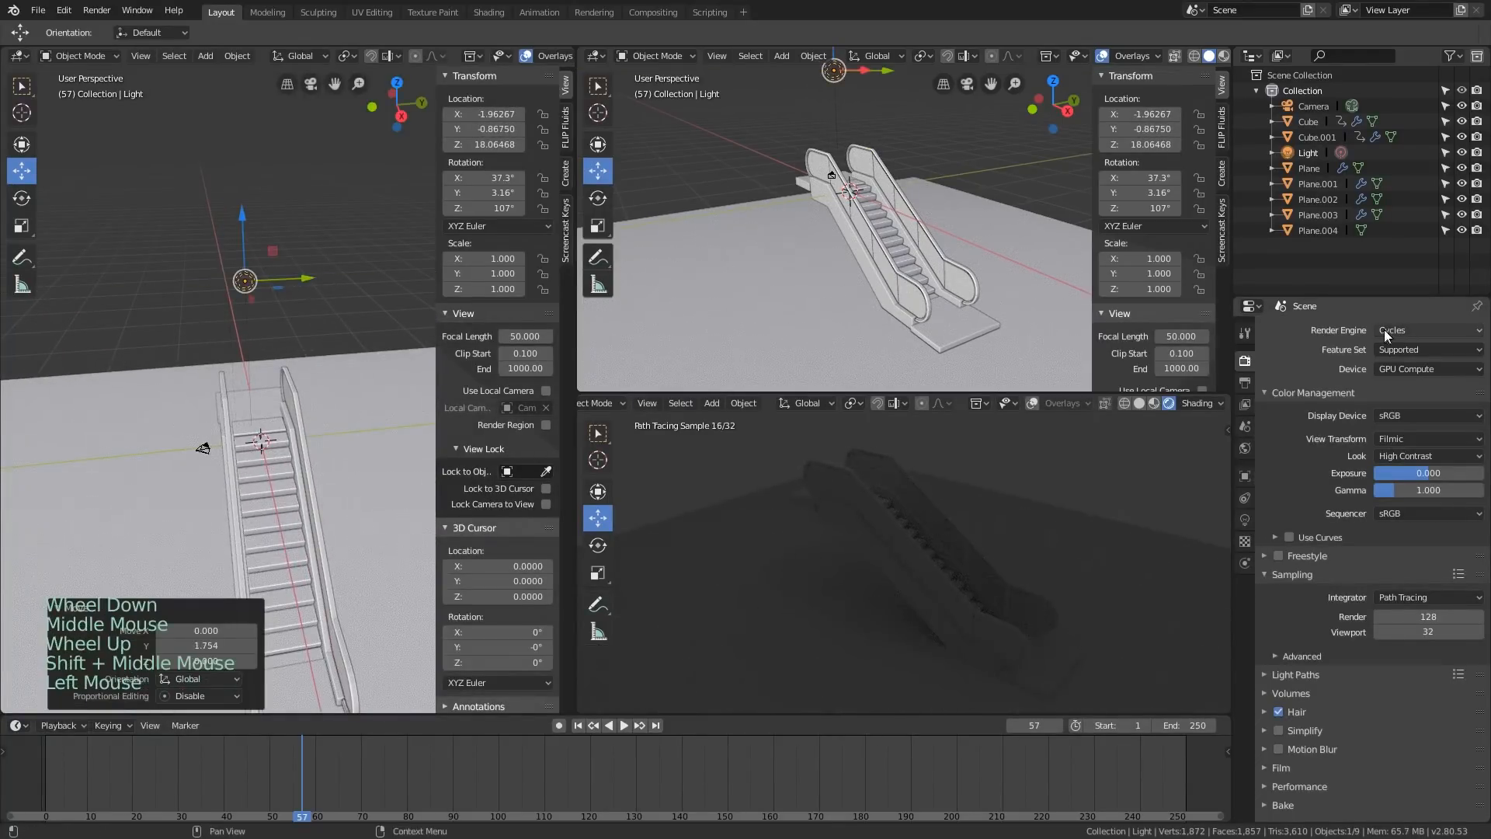
pyautogui.click(1246, 520)
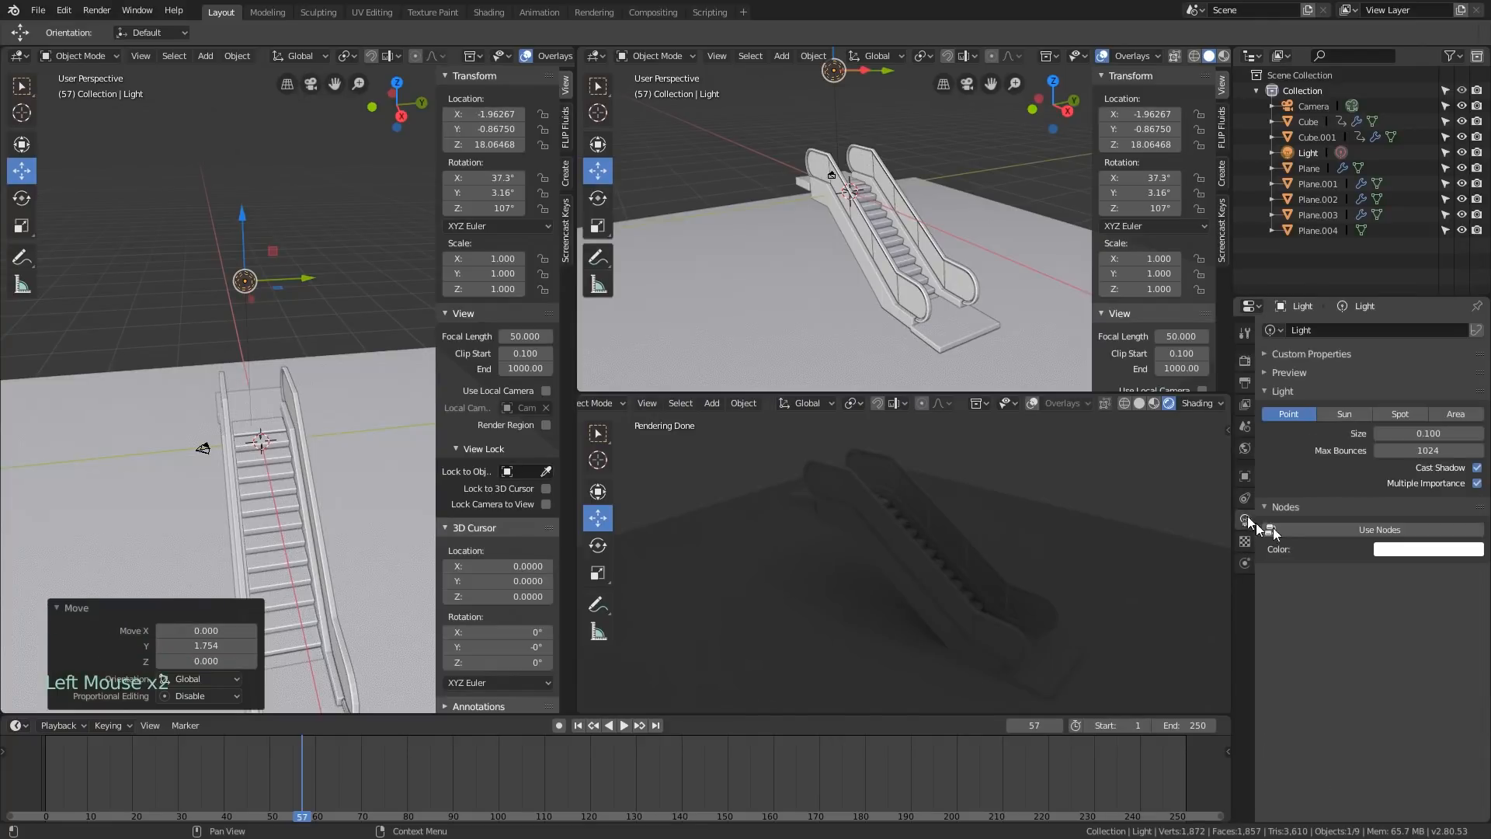
# Enlarge the point light's size to about 3.84 and enable its nodes with an emission strength of 1000
pyautogui.moveTo(1402, 429); pyautogui.dragTo(1437, 430)
pyautogui.click(1381, 529)
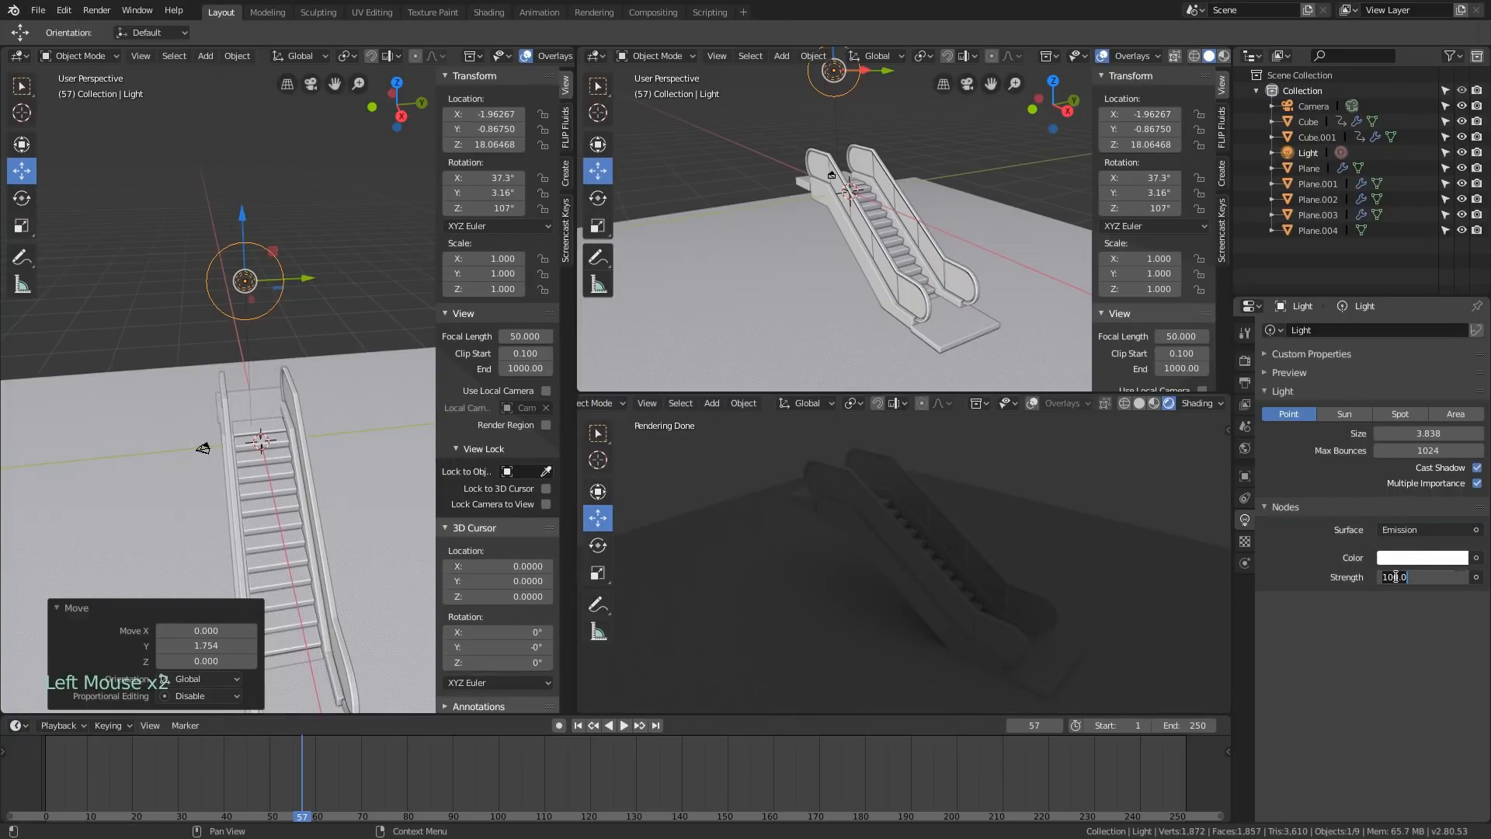
pyautogui.write('00')
pyautogui.press('Return')
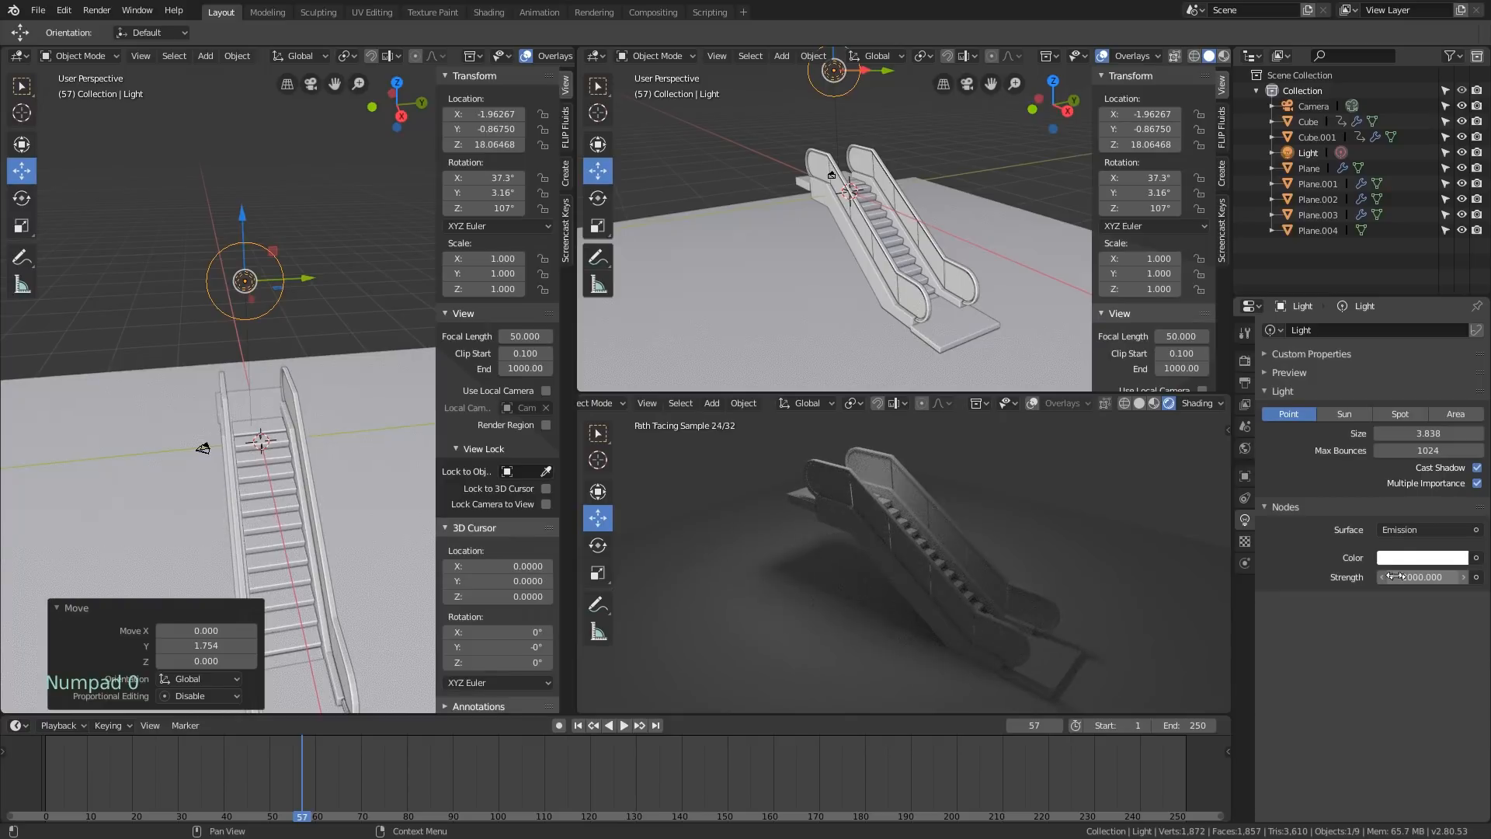
# Extrude two adjoining outer edges of the ground plane upward about 47.28 along Z to form backdrop walls
pyautogui.scroll(-3, 389, 401)
pyautogui.moveTo(389, 401)
pyautogui.mouseDown(button='middle')
pyautogui.moveTo(434, 407)
pyautogui.moveTo(372, 423)
pyautogui.mouseUp(button='middle')
pyautogui.click(393, 422)
pyautogui.press('Tab')
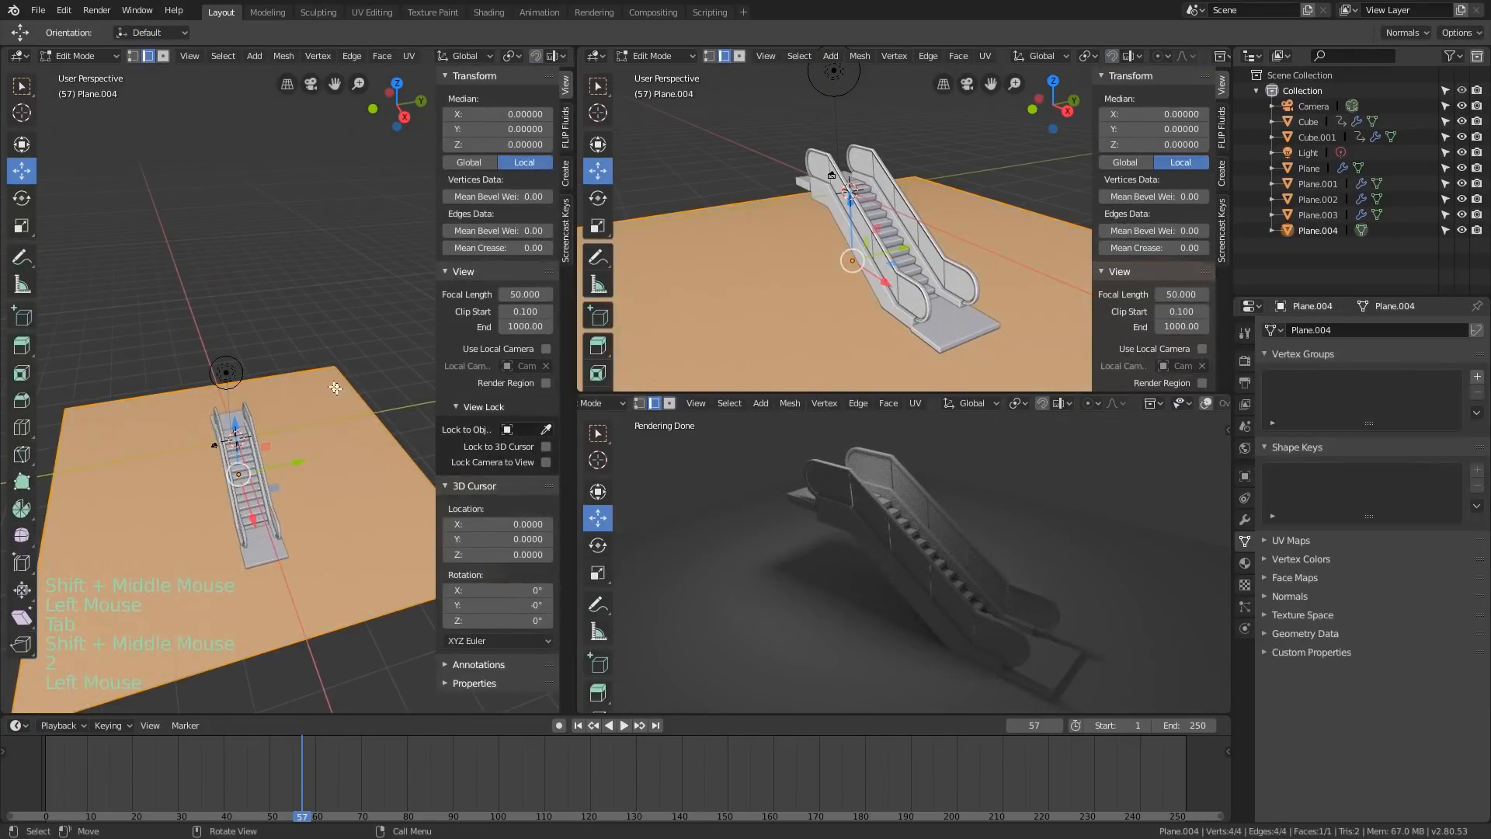
pyautogui.press('1')
pyautogui.click(373, 404)
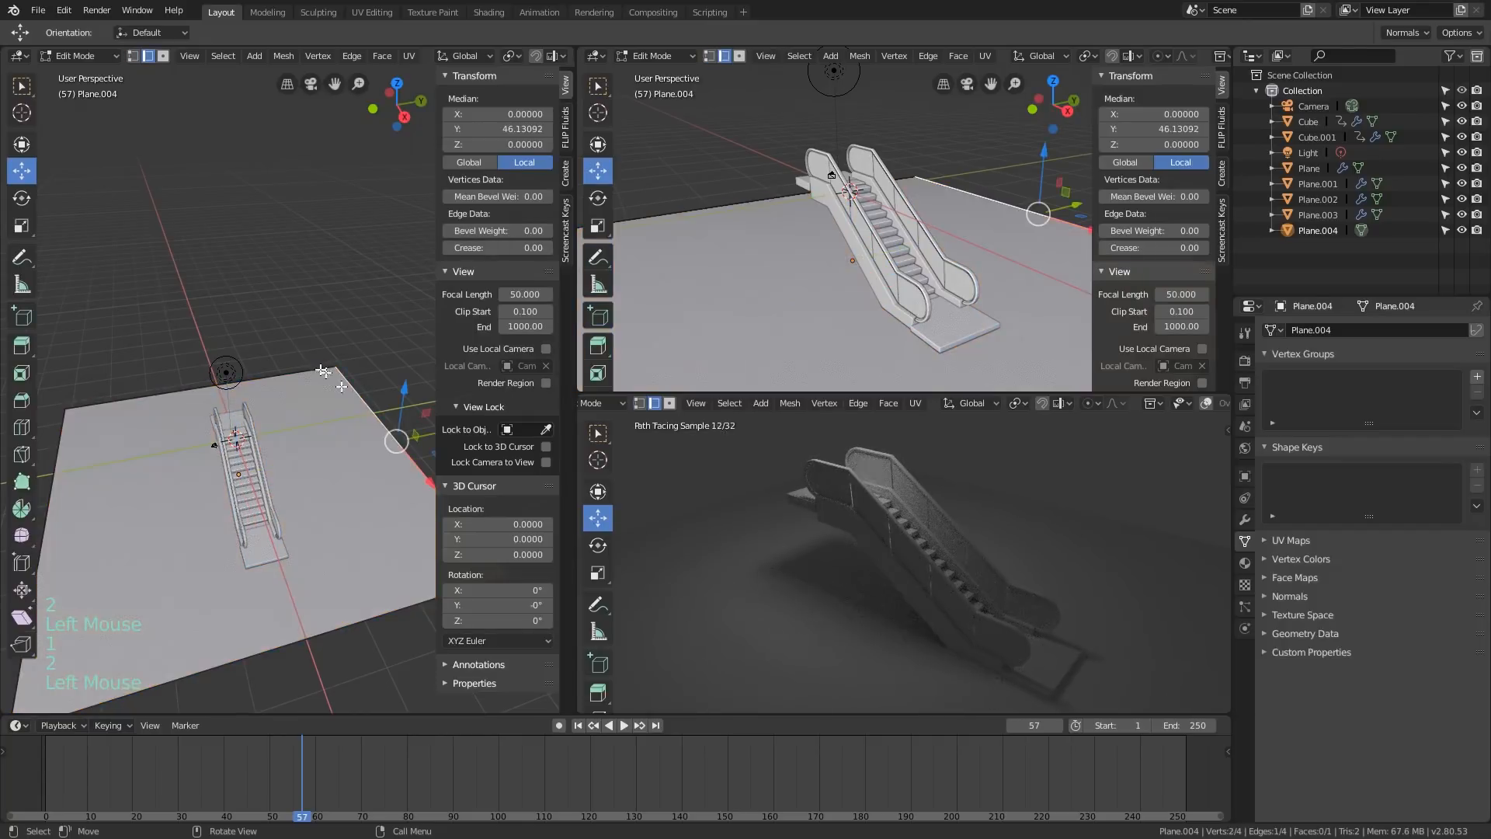
pyautogui.keyDown('shift'); pyautogui.click(318, 368); pyautogui.keyUp('shift')
pyautogui.press('e')
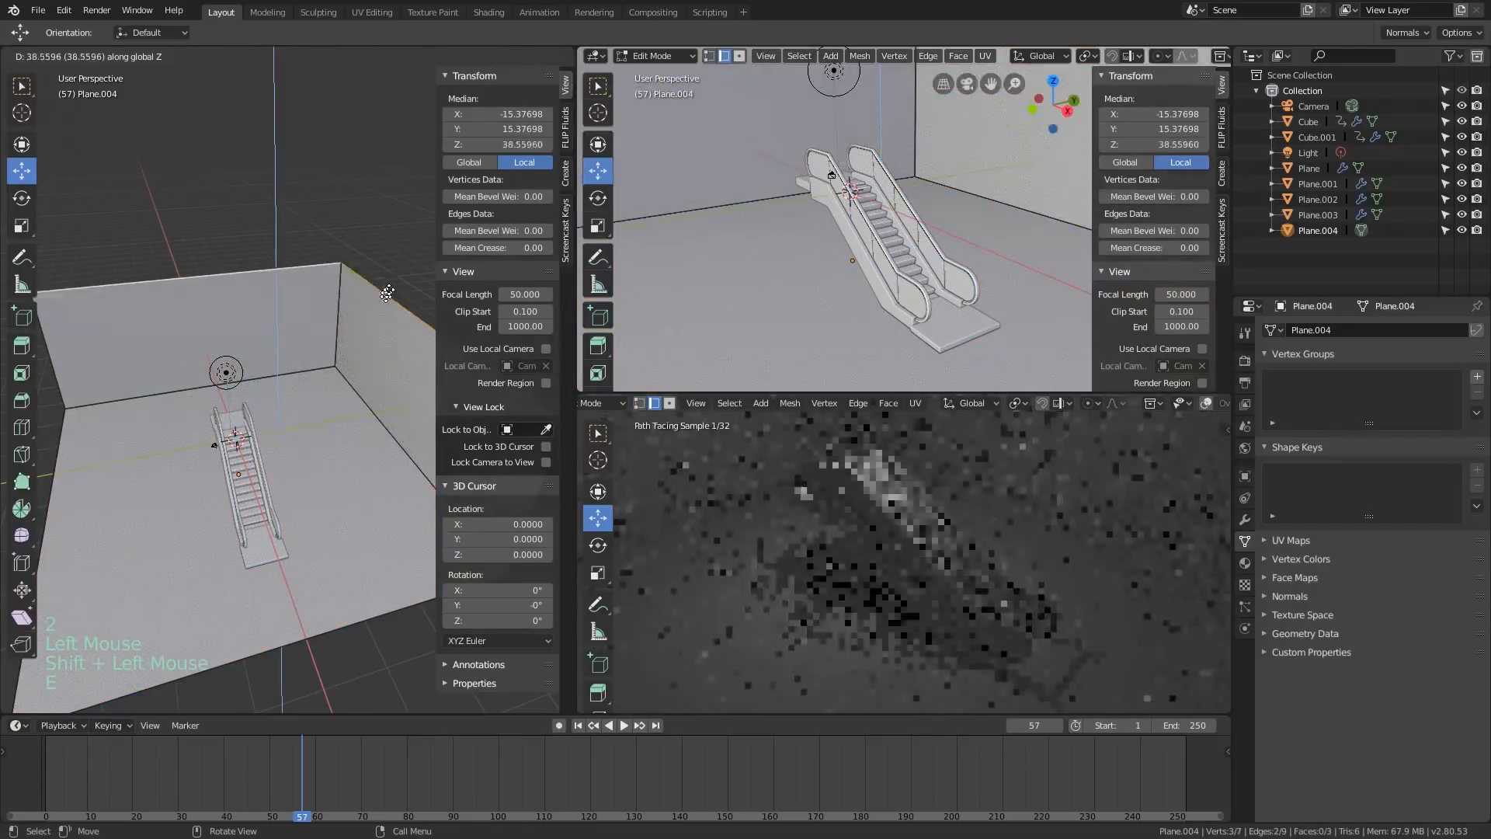
pyautogui.click(387, 392)
# Bevel the backdrop's floor-to-wall edges and vertical corner edge with three segments, about 21.6 wide
pyautogui.keyDown('alt'); pyautogui.click(372, 405); pyautogui.keyUp('alt')
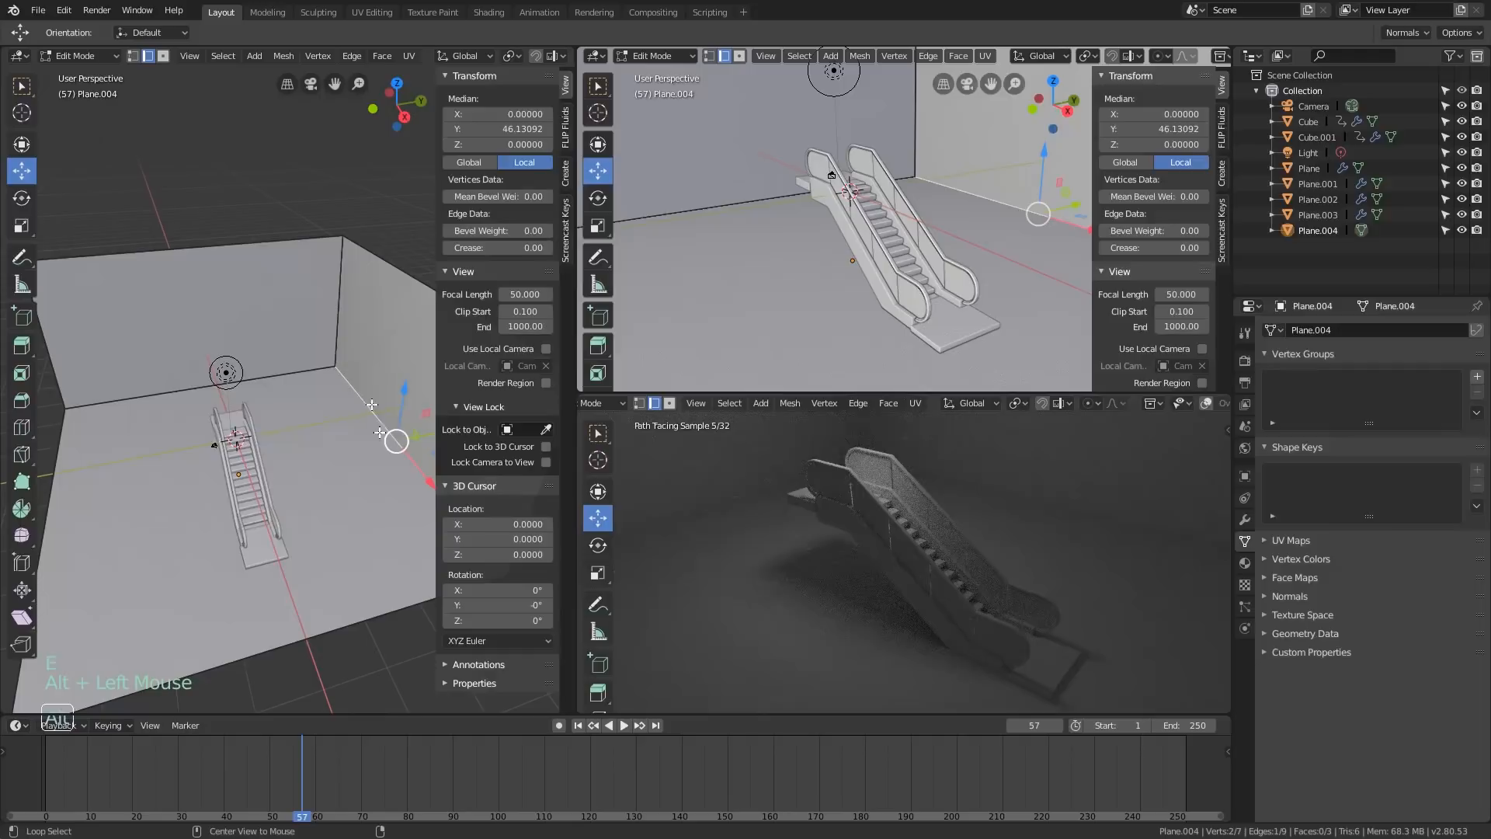
pyautogui.keyDown('shift'); pyautogui.click(296, 358); pyautogui.keyUp('shift')
pyautogui.hotkey('ctrl', 'b')
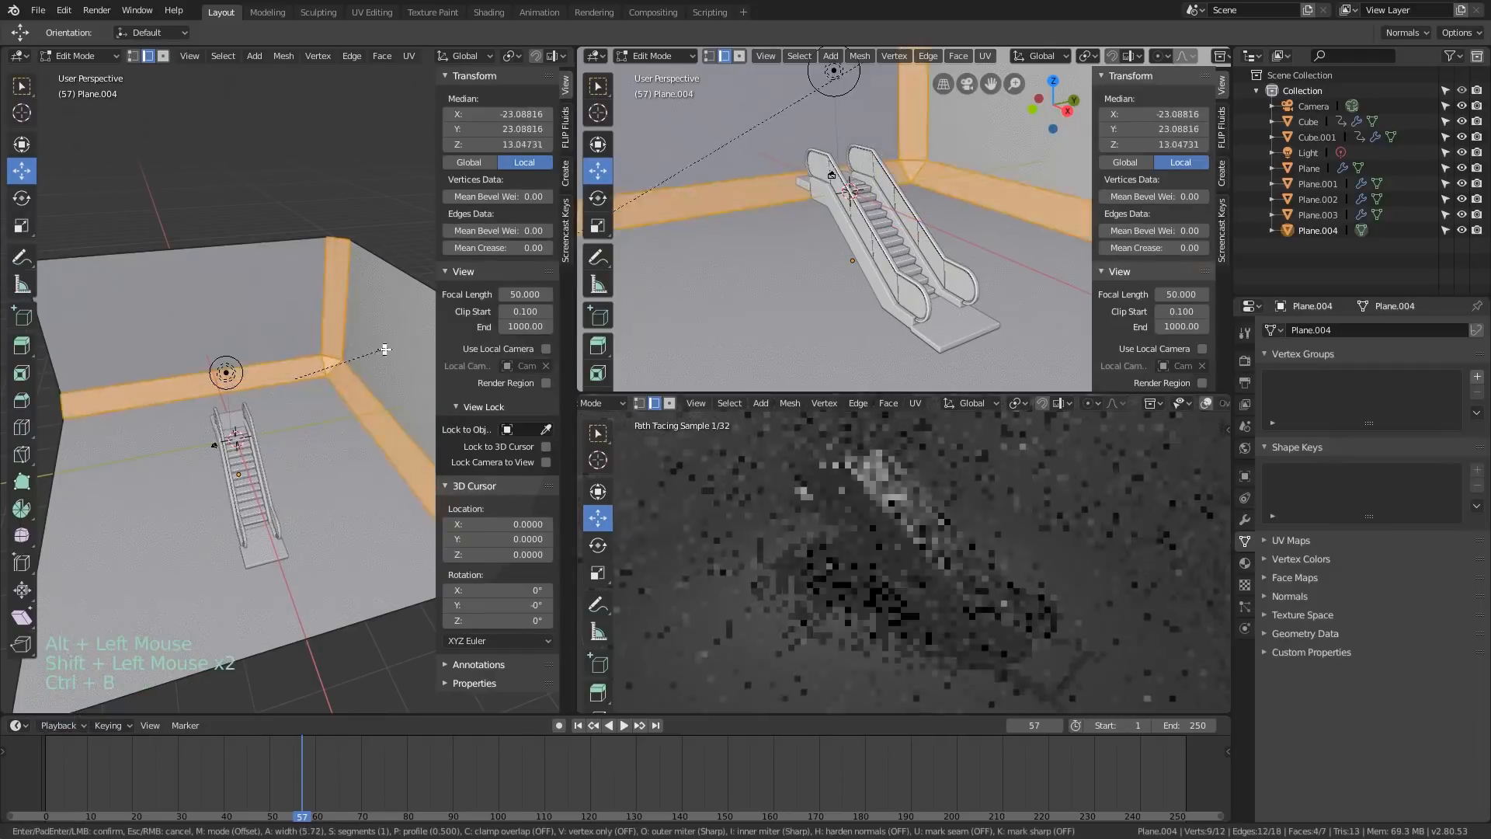
pyautogui.scroll(1, 425, 358)
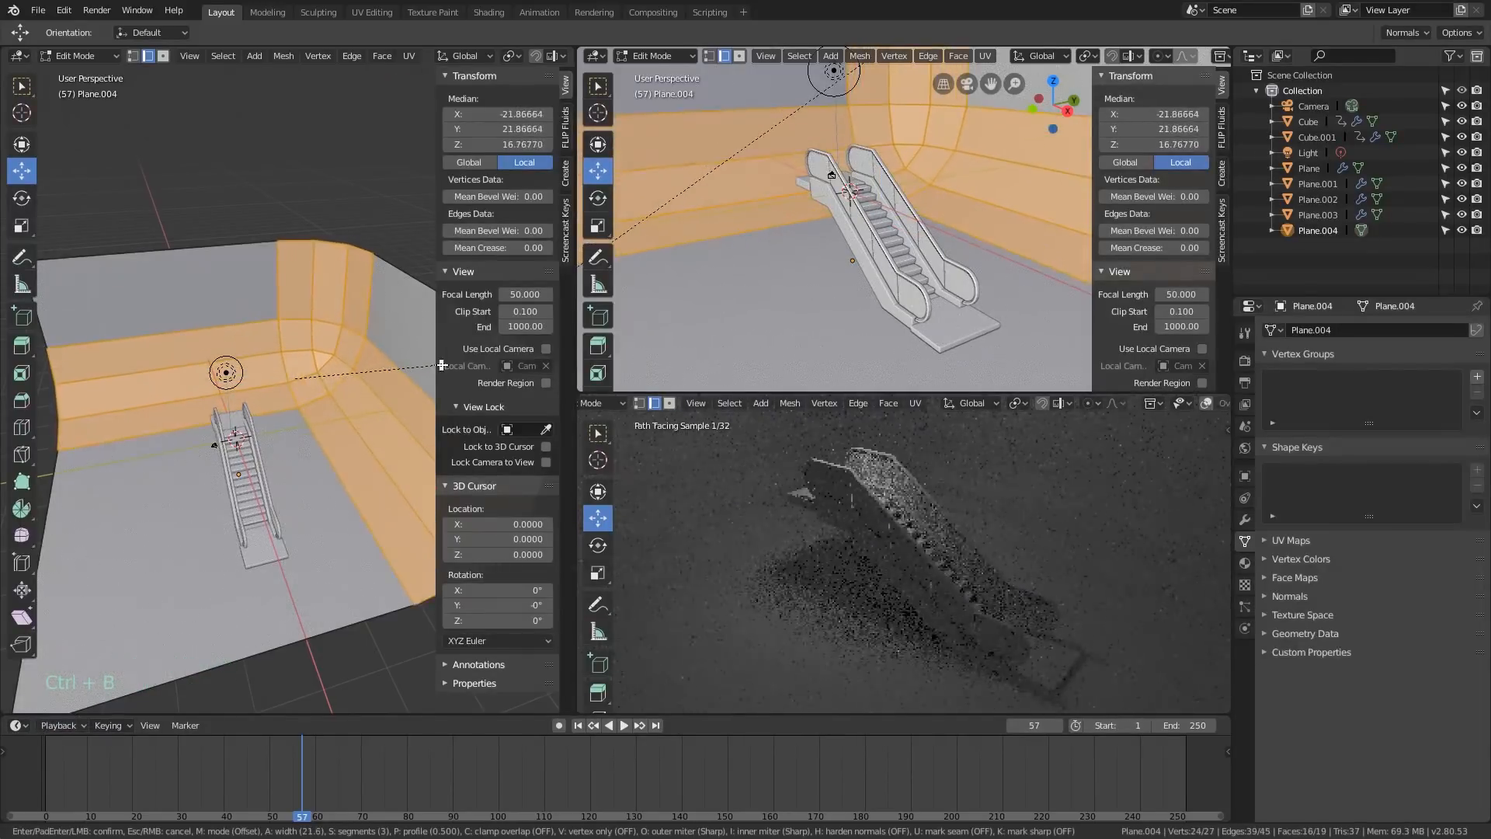
pyautogui.click(446, 368)
# Leave Edit Mode and shade the curved backdrop smooth
pyautogui.press('Tab')
pyautogui.moveTo(319, 363); pyautogui.dragTo(294, 407, button='middle')
pyautogui.scroll(-2, 360, 393)
pyautogui.rightClick(337, 368)
pyautogui.click(337, 369)
# Reset the 3D cursor to the world origin and add a mesh cube there
pyautogui.hotkey('shift', 'c')
pyautogui.hotkey('shift', 'a')
pyautogui.moveTo(318, 396)
pyautogui.click(379, 407)
pyautogui.scroll(3, 311, 407)
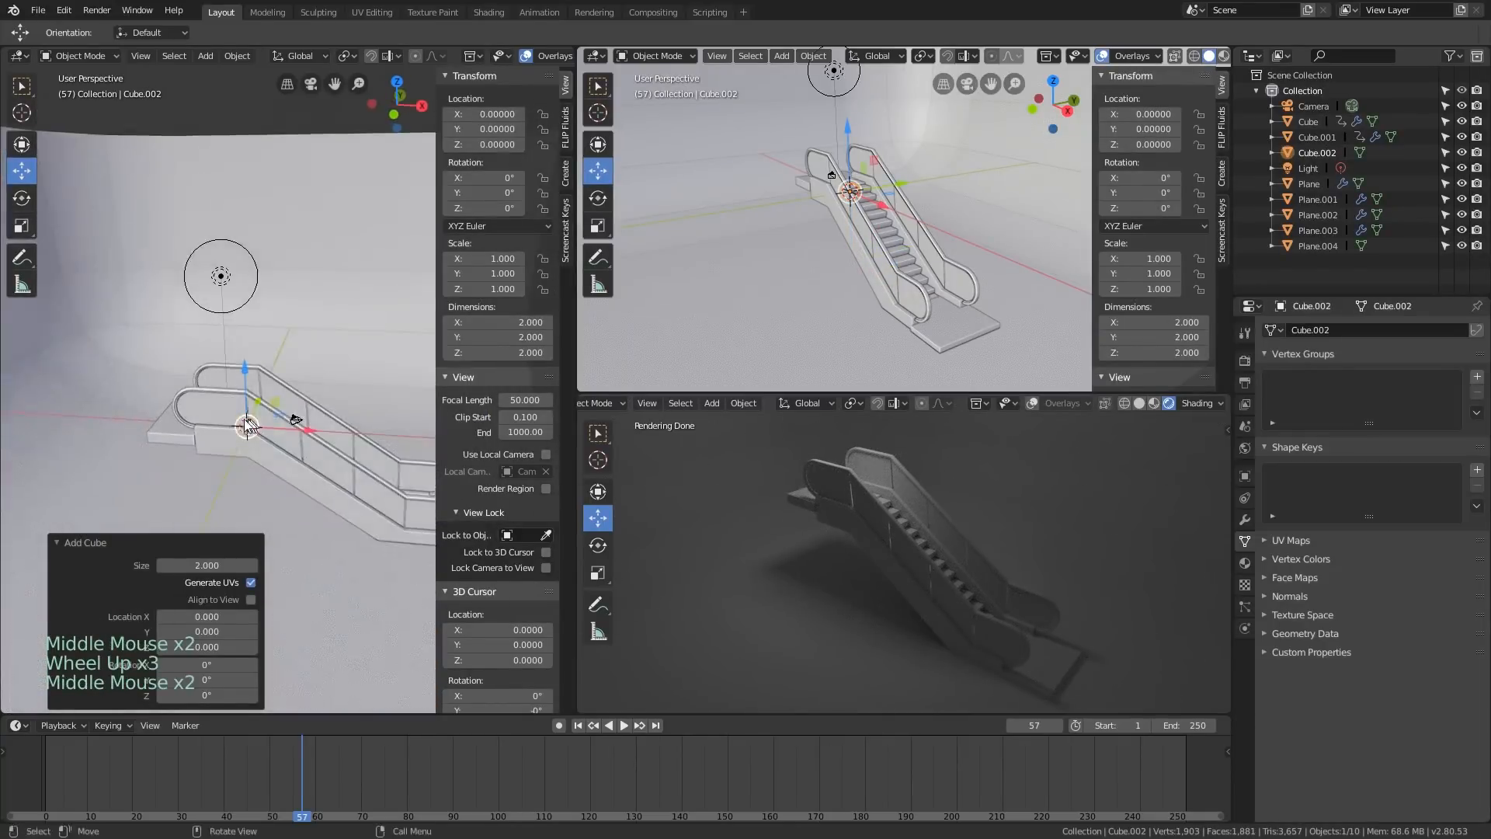
# Scale the new cube by about 22.52 along Y in Edit Mode
pyautogui.press('Tab')
pyautogui.scroll(1, 294, 407)
pyautogui.press('s')
pyautogui.press('y')
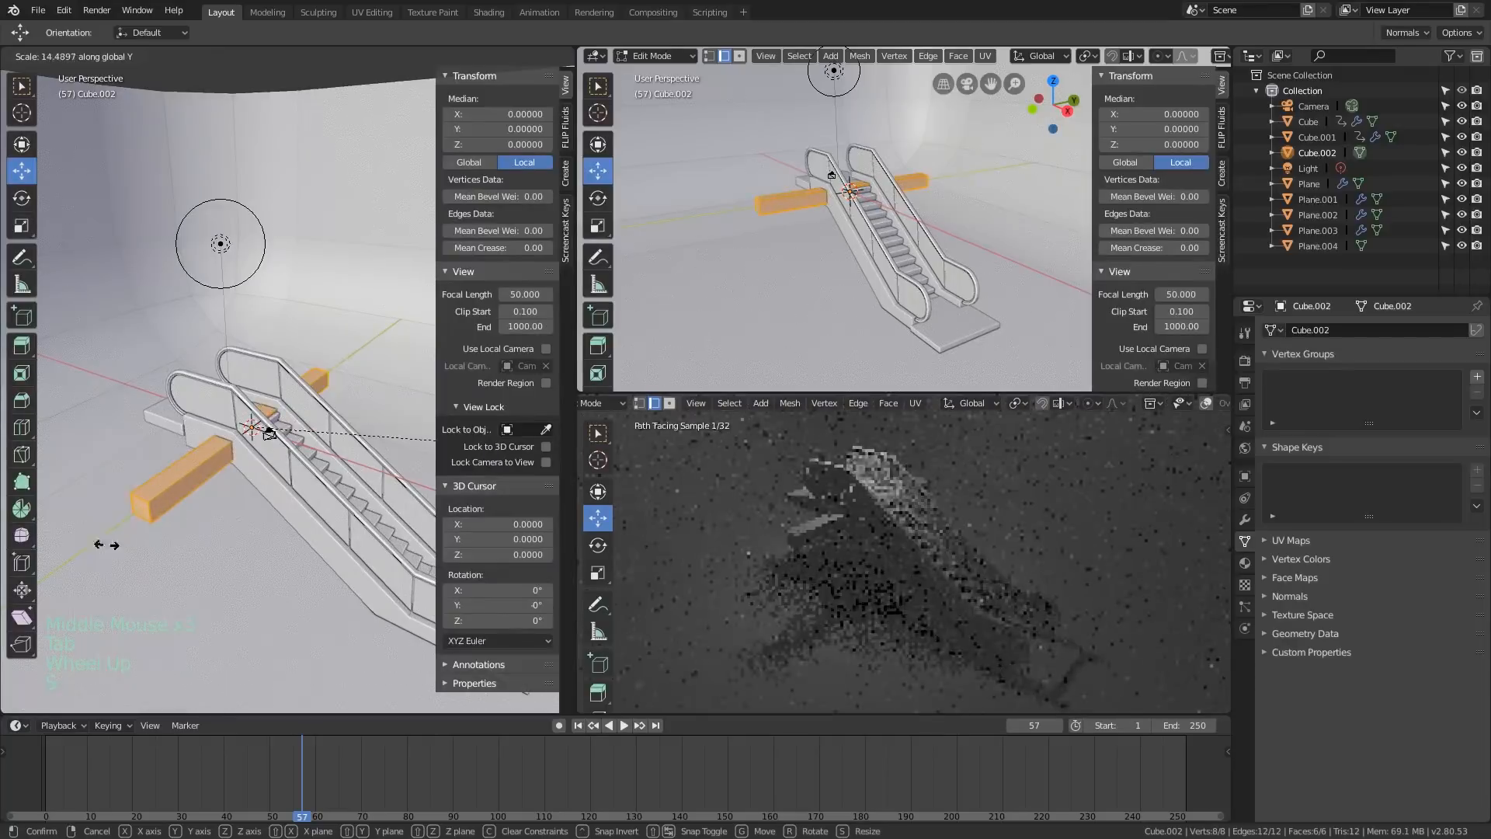
pyautogui.click(149, 583)
pyautogui.scroll(-3, 226, 556)
pyautogui.keyDown('shift'); pyautogui.moveTo(230, 536); pyautogui.dragTo(255, 479, button='middle'); pyautogui.keyUp('shift')
pyautogui.press('s')
pyautogui.press('z')
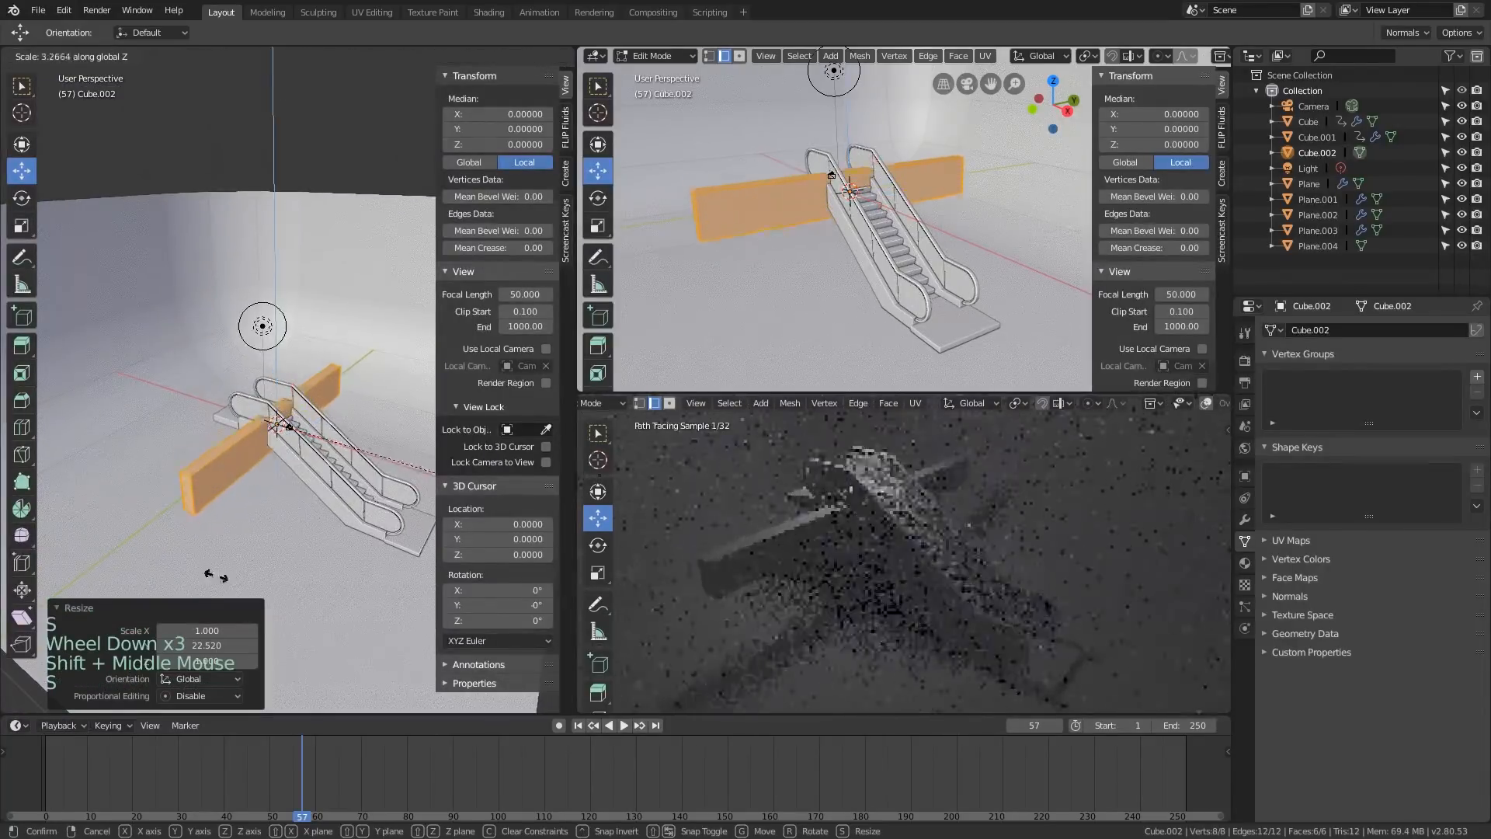
pyautogui.rightClick(217, 572)
# Select the long block's two lower lengthwise edges using X-ray and move them about -11.09 along Z
pyautogui.hotkey('alt', 'z')
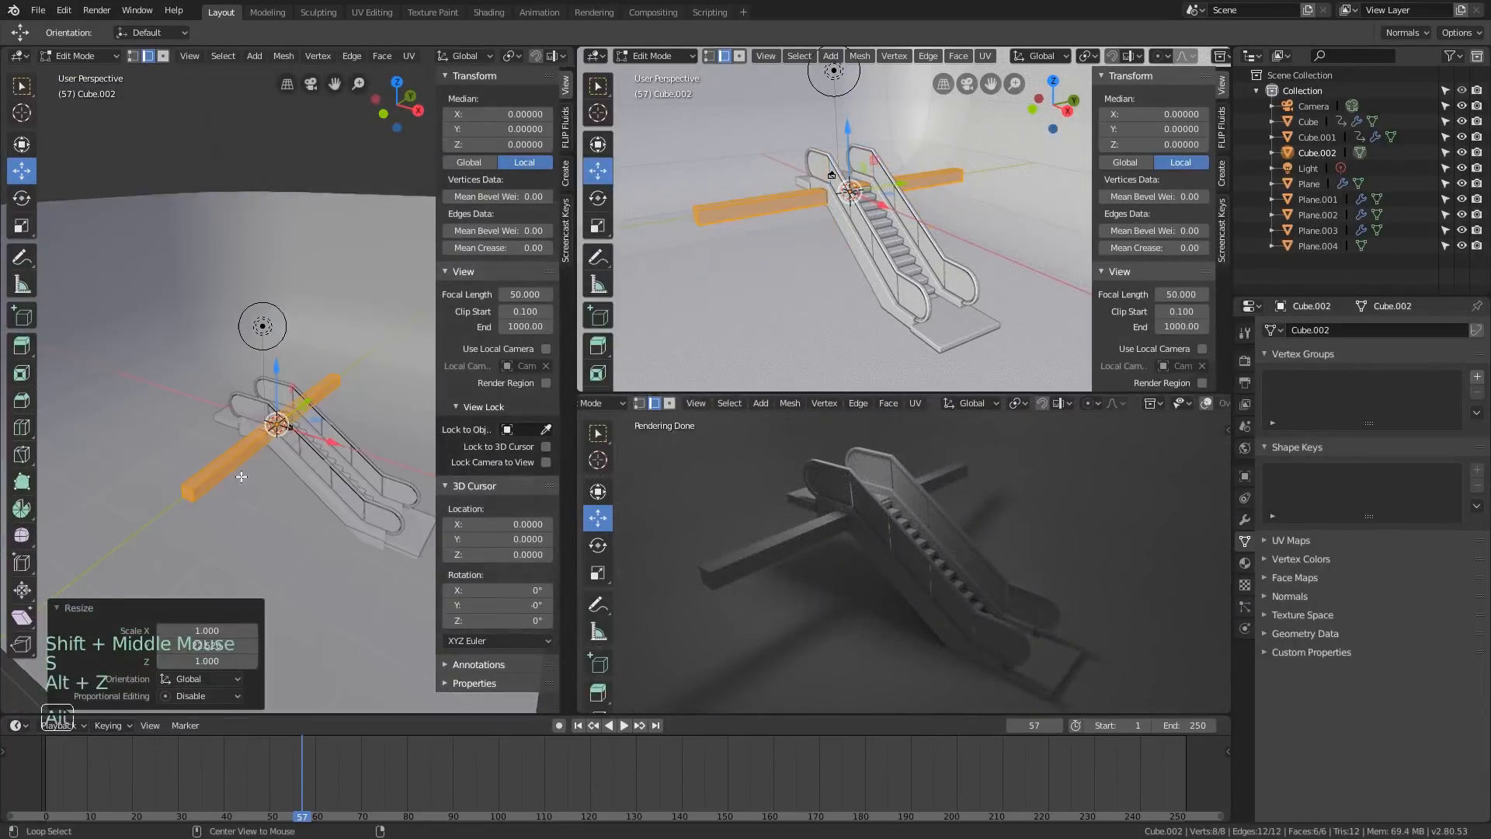
pyautogui.click(268, 443)
pyautogui.scroll(3, 259, 451)
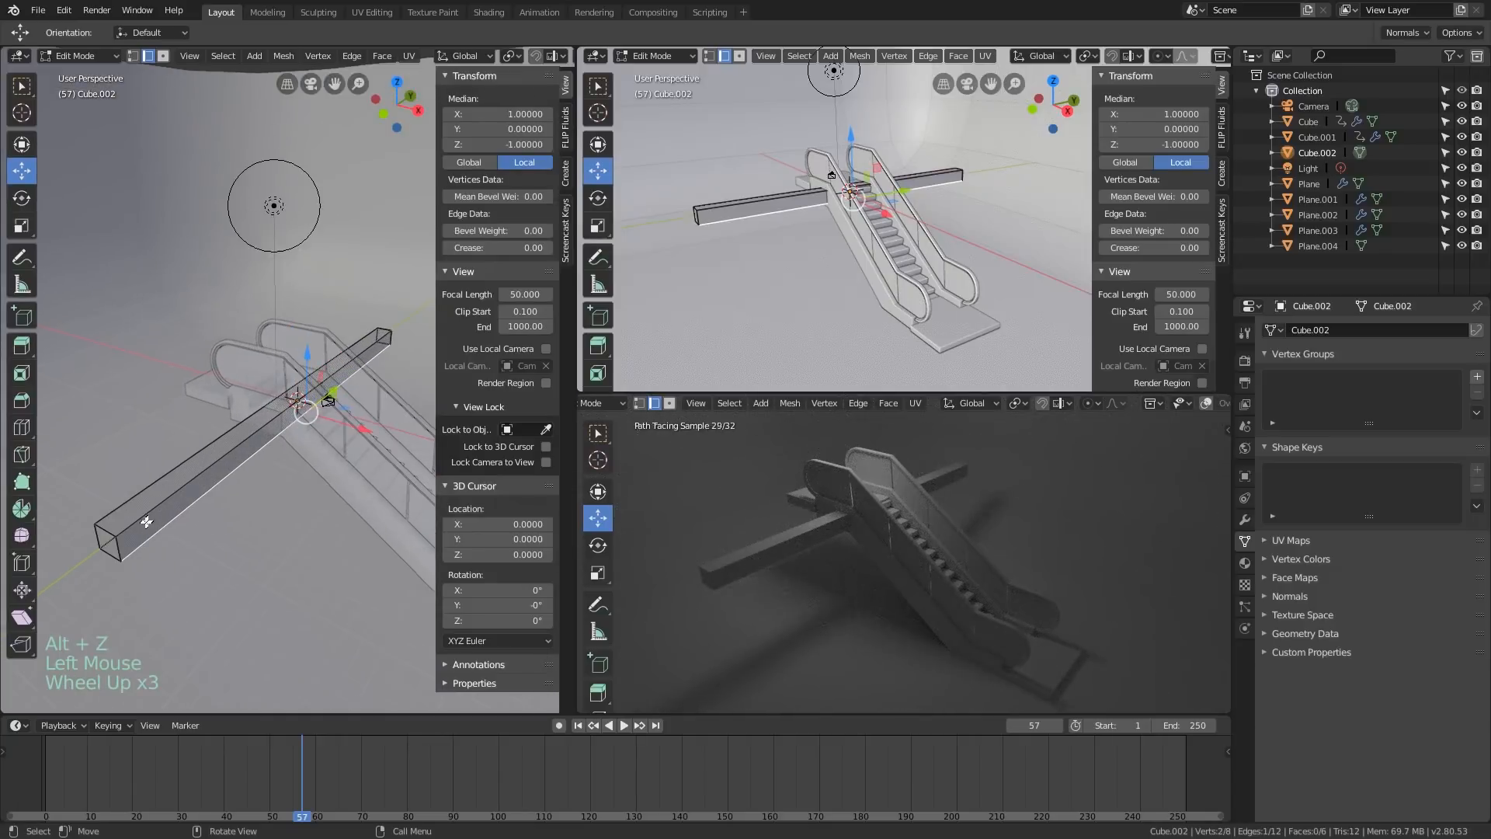
pyautogui.scroll(-1, 259, 451)
pyautogui.moveTo(248, 443); pyautogui.dragTo(148, 521, button='middle')
pyautogui.keyDown('shift'); pyautogui.click(136, 527); pyautogui.keyUp('shift')
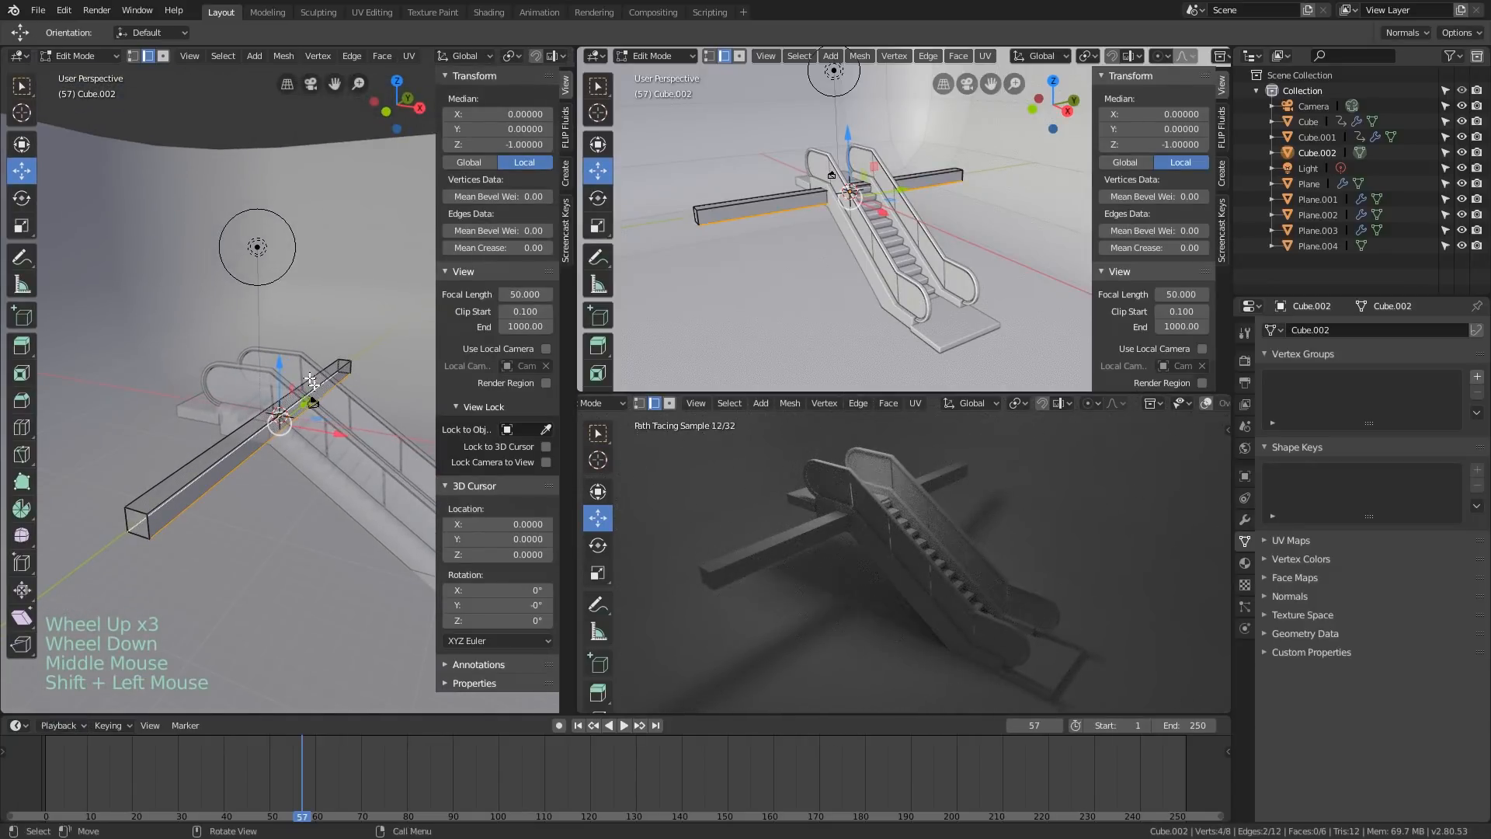
pyautogui.hotkey('alt', 'z')
pyautogui.moveTo(279, 364); pyautogui.dragTo(284, 509)
# Move the block's face on the upper-landing side about -30.52 along X to form a platform behind the escalator
pyautogui.moveTo(285, 509); pyautogui.dragTo(340, 467, button='middle')
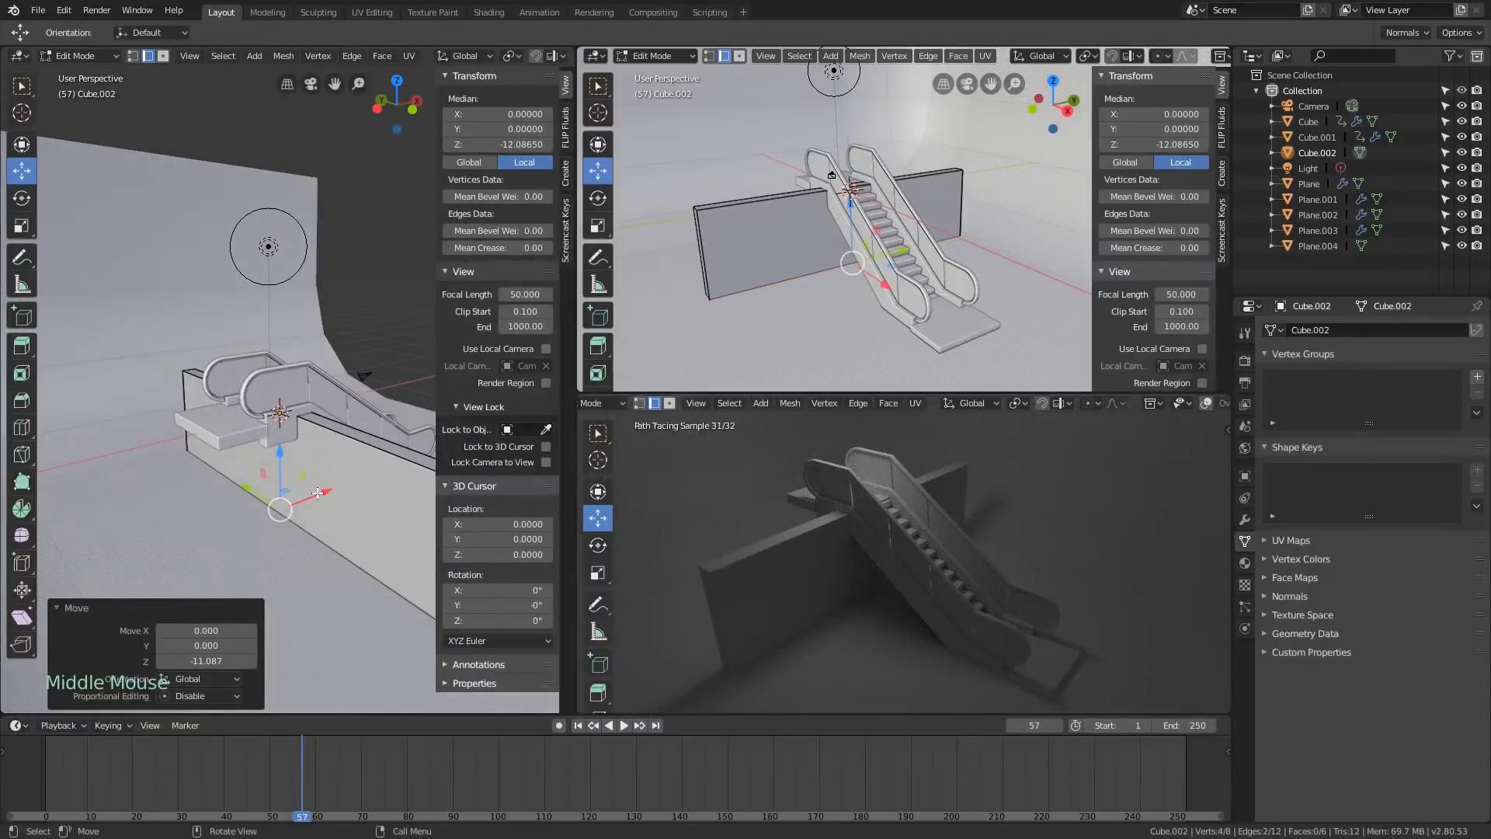
pyautogui.press('3')
pyautogui.click(341, 488)
pyautogui.scroll(-1, 358, 479)
pyautogui.moveTo(325, 454); pyautogui.dragTo(59, 501)
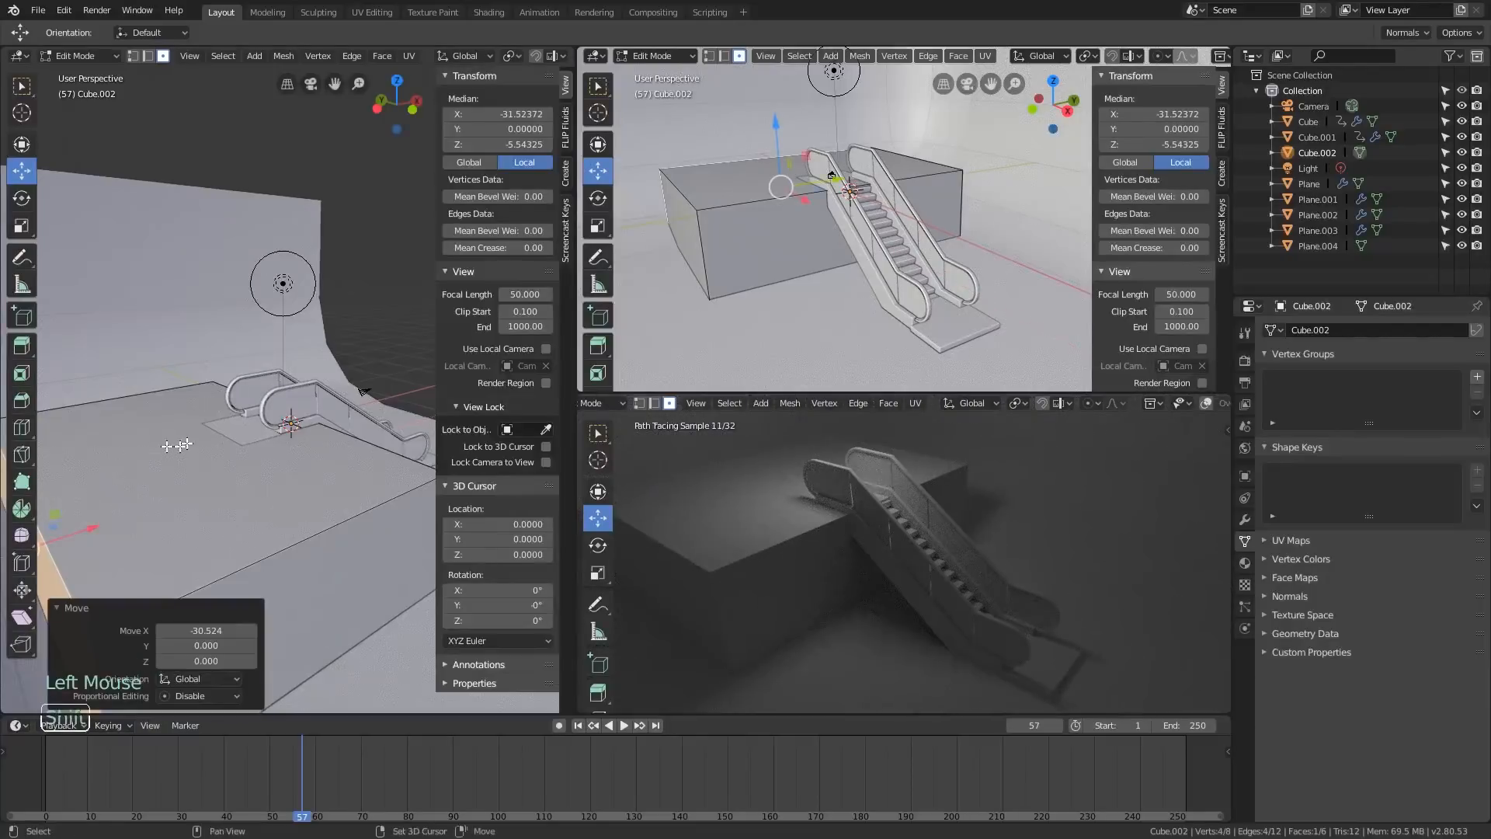
# Leave Edit Mode and examine how the platform meets the escalator in the solid and rendered views
pyautogui.keyDown('shift'); pyautogui.moveTo(176, 446); pyautogui.dragTo(330, 466, button='middle'); pyautogui.keyUp('shift')
pyautogui.moveTo(330, 466); pyautogui.dragTo(233, 357, button='middle')
pyautogui.keyDown('shift'); pyautogui.scroll(-1, 310, 506); pyautogui.keyUp('shift')
pyautogui.scroll(-2, 176, 343)
pyautogui.moveTo(311, 372)
pyautogui.mouseDown(button='middle')
pyautogui.moveTo(243, 396)
pyautogui.moveTo(311, 383)
pyautogui.mouseUp(button='middle')
pyautogui.keyDown('shift'); pyautogui.moveTo(312, 383); pyautogui.dragTo(311, 383, button='middle'); pyautogui.keyUp('shift')
pyautogui.scroll(-1, 311, 383)
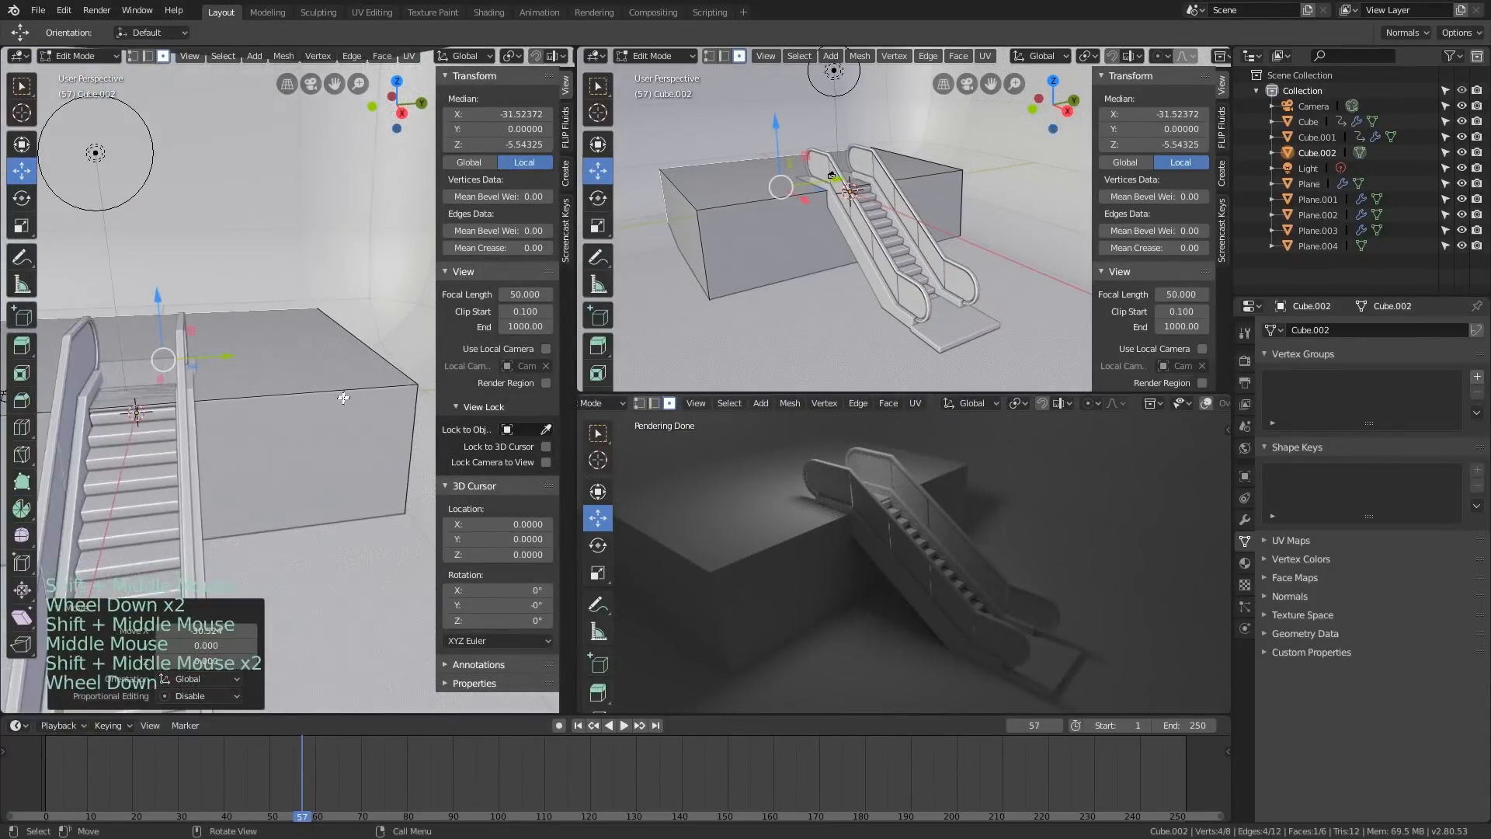
pyautogui.press('Tab')
pyautogui.scroll(-1, 340, 406)
pyautogui.moveTo(315, 435); pyautogui.dragTo(375, 455, button='middle')
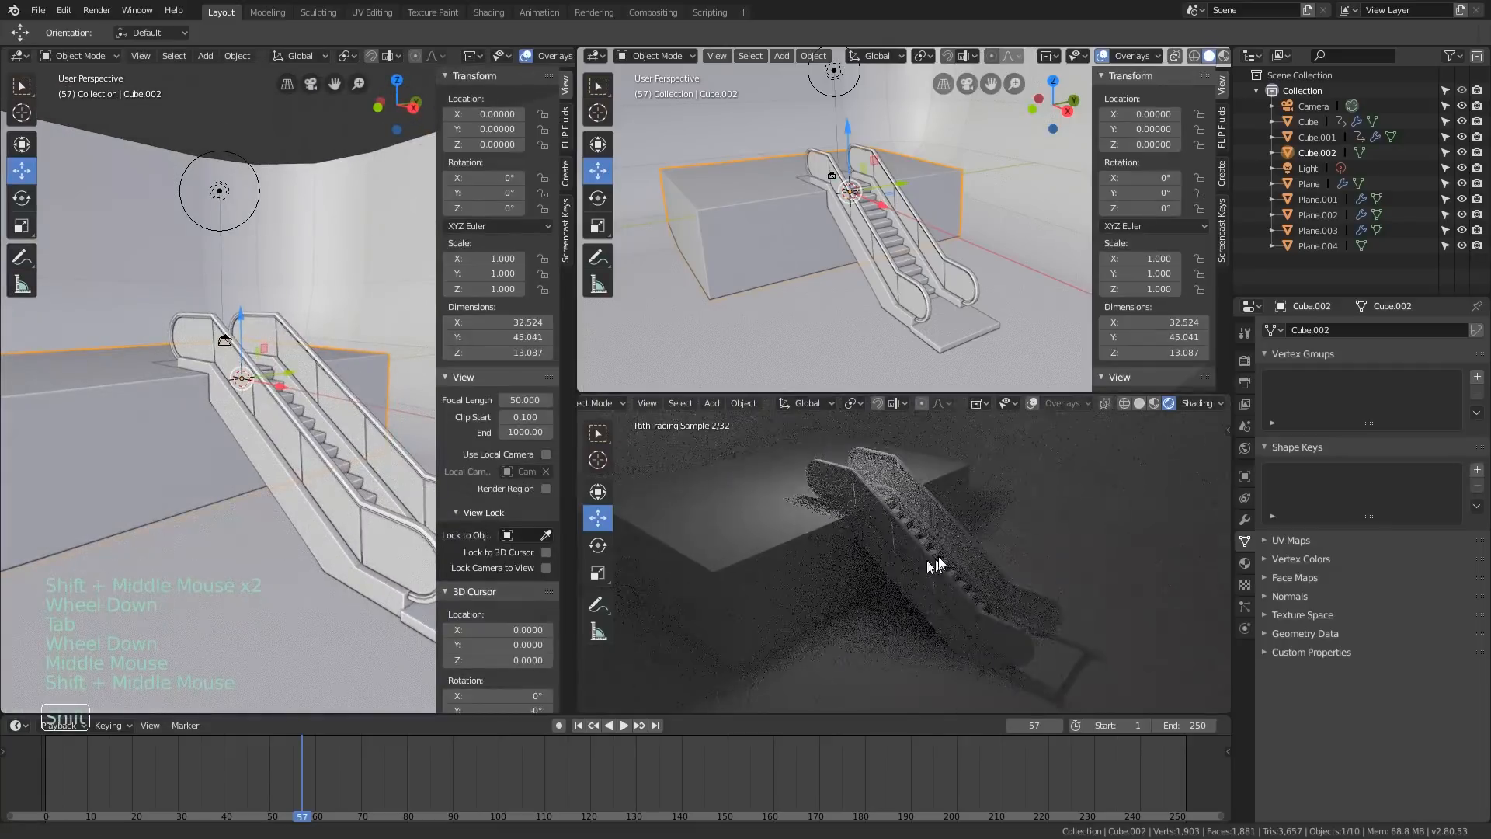
pyautogui.keyDown('shift'); pyautogui.moveTo(926, 561); pyautogui.dragTo(930, 544, button='middle'); pyautogui.keyUp('shift')
# Change the second solid 3D viewport to the Shader Editor and frame the platform and escalator in the other views
pyautogui.click(596, 56)
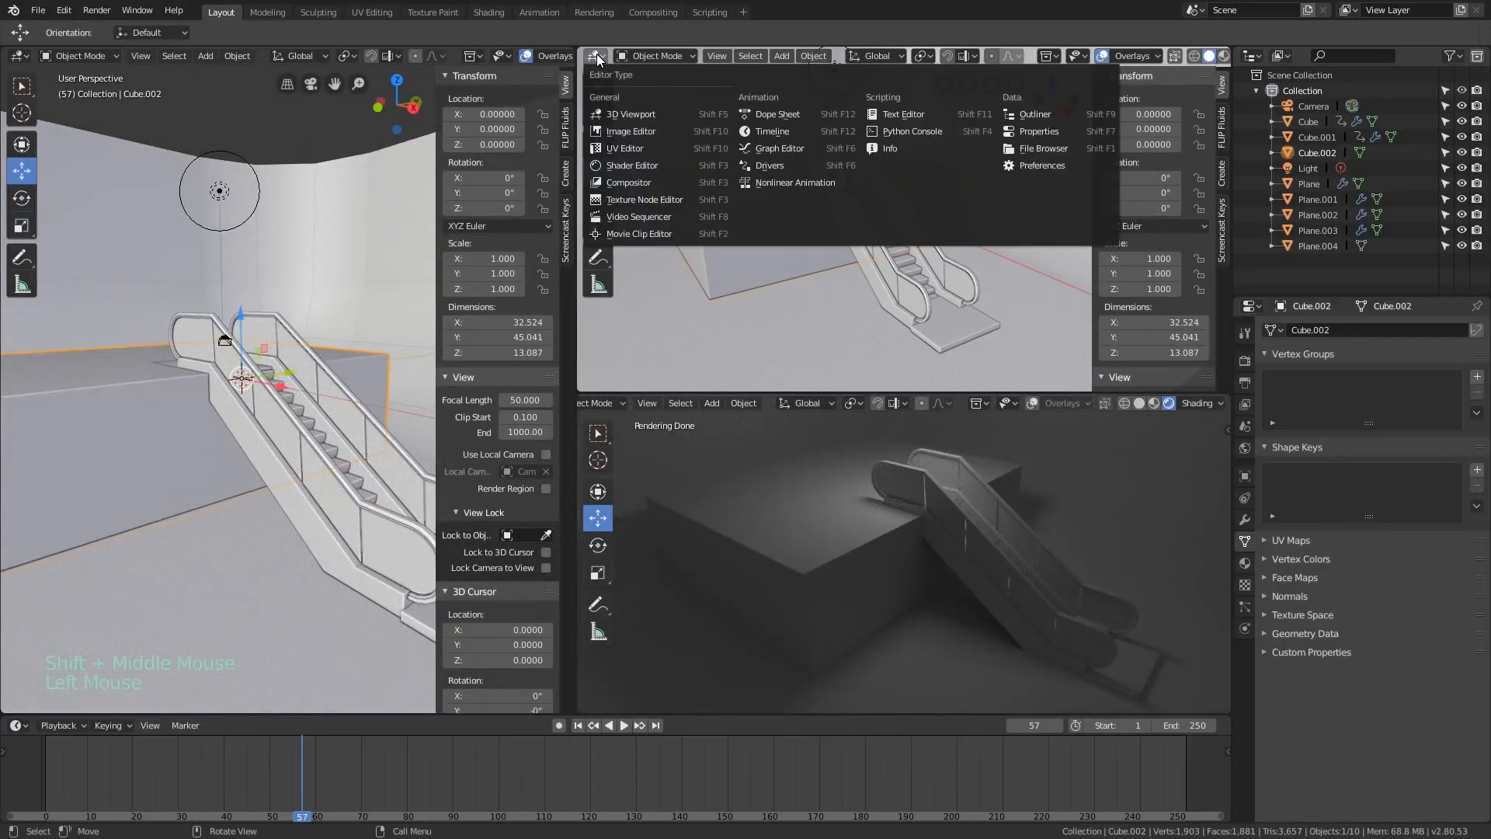
pyautogui.click(632, 165)
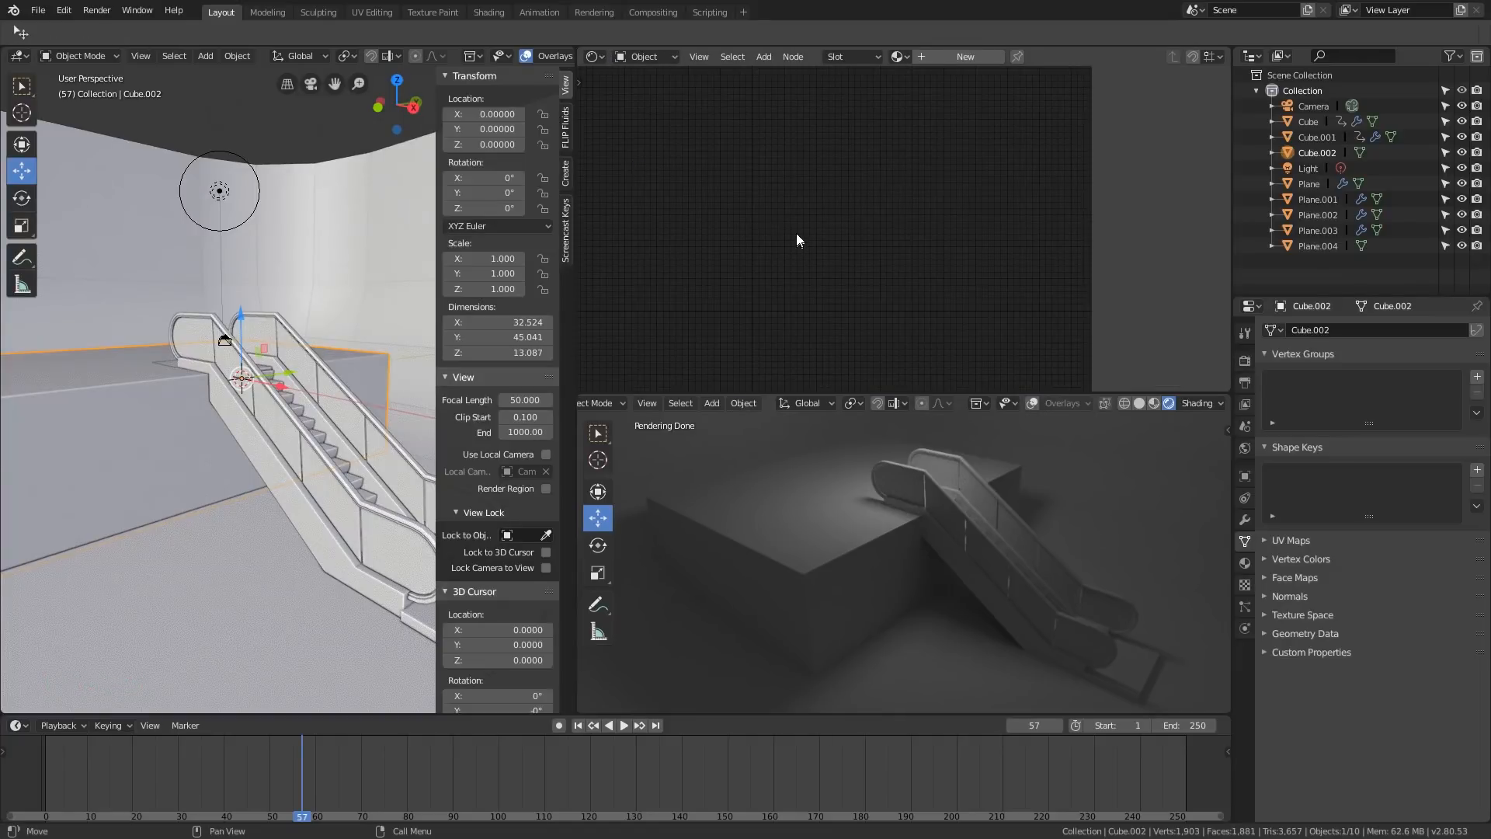
pyautogui.keyDown('shift'); pyautogui.moveTo(316, 332); pyautogui.dragTo(433, 322, button='middle'); pyautogui.keyUp('shift')
pyautogui.scroll(-2, 885, 488)
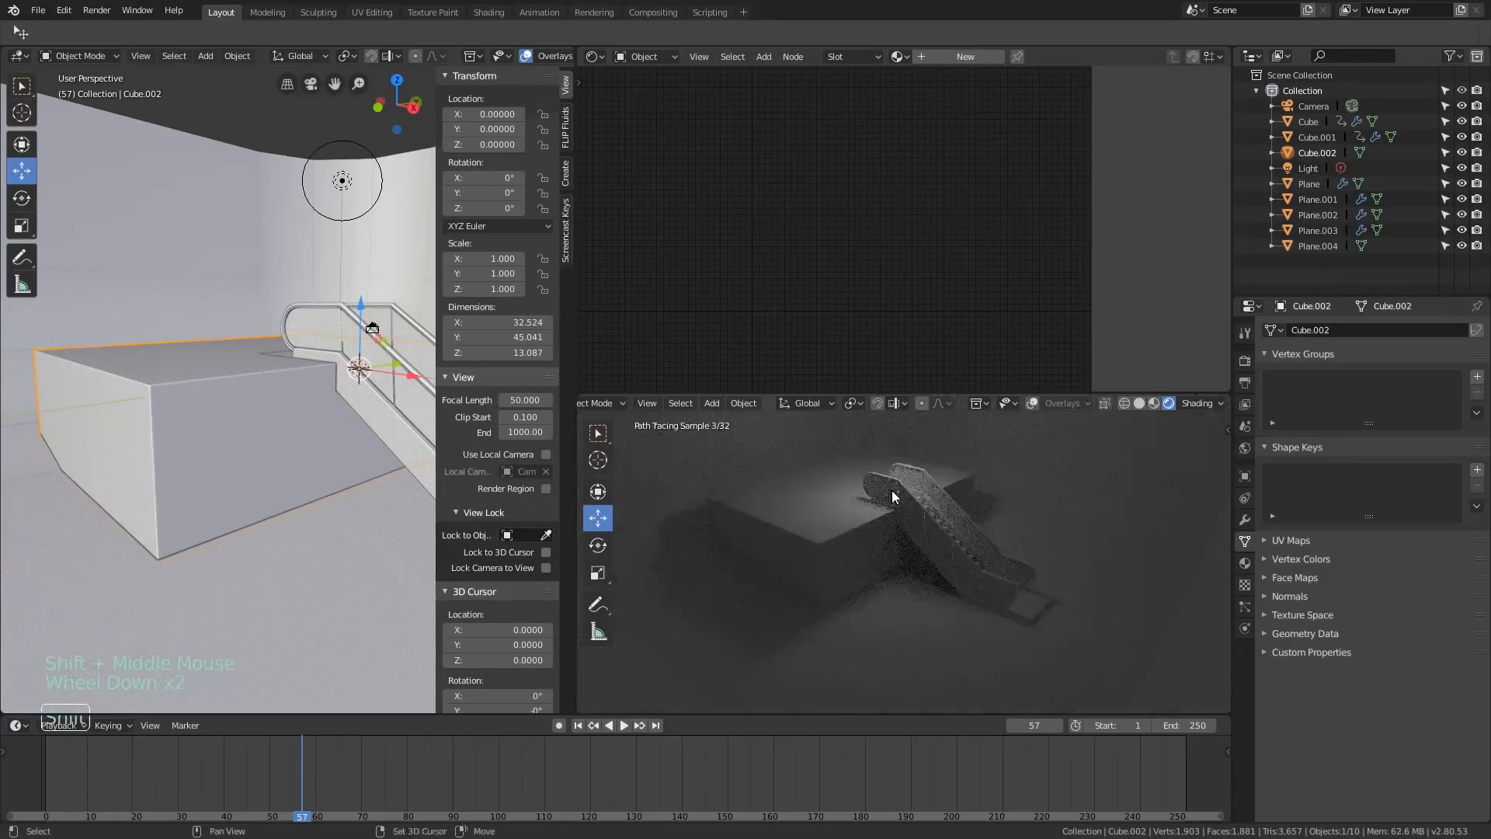
pyautogui.keyDown('shift'); pyautogui.moveTo(891, 492); pyautogui.dragTo(819, 498, button='middle'); pyautogui.keyUp('shift')
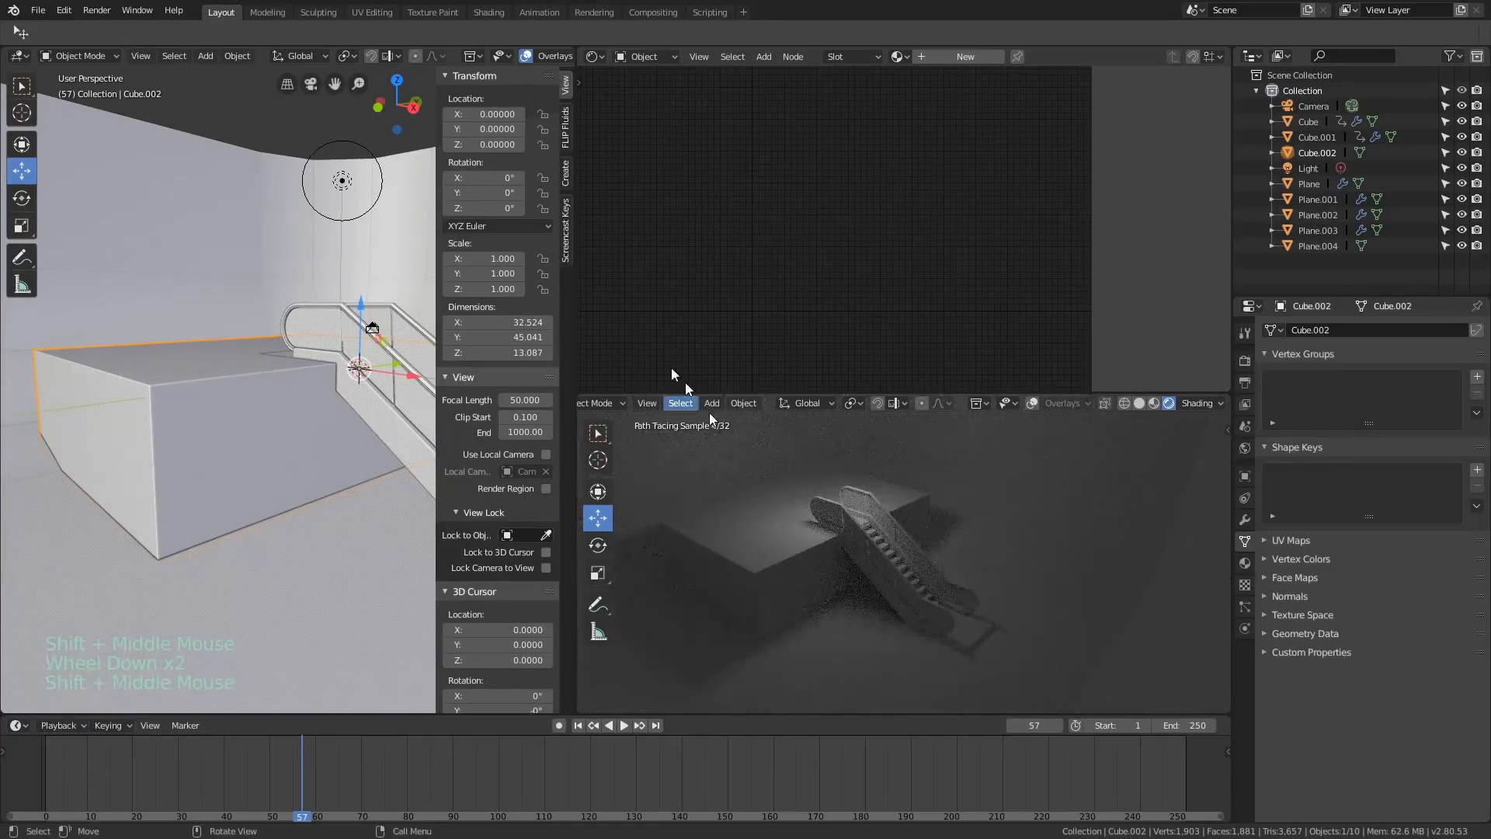
# Create a new material on the backdrop plane, name it "floor", and select its Principled BSDF node
pyautogui.click(933, 59)
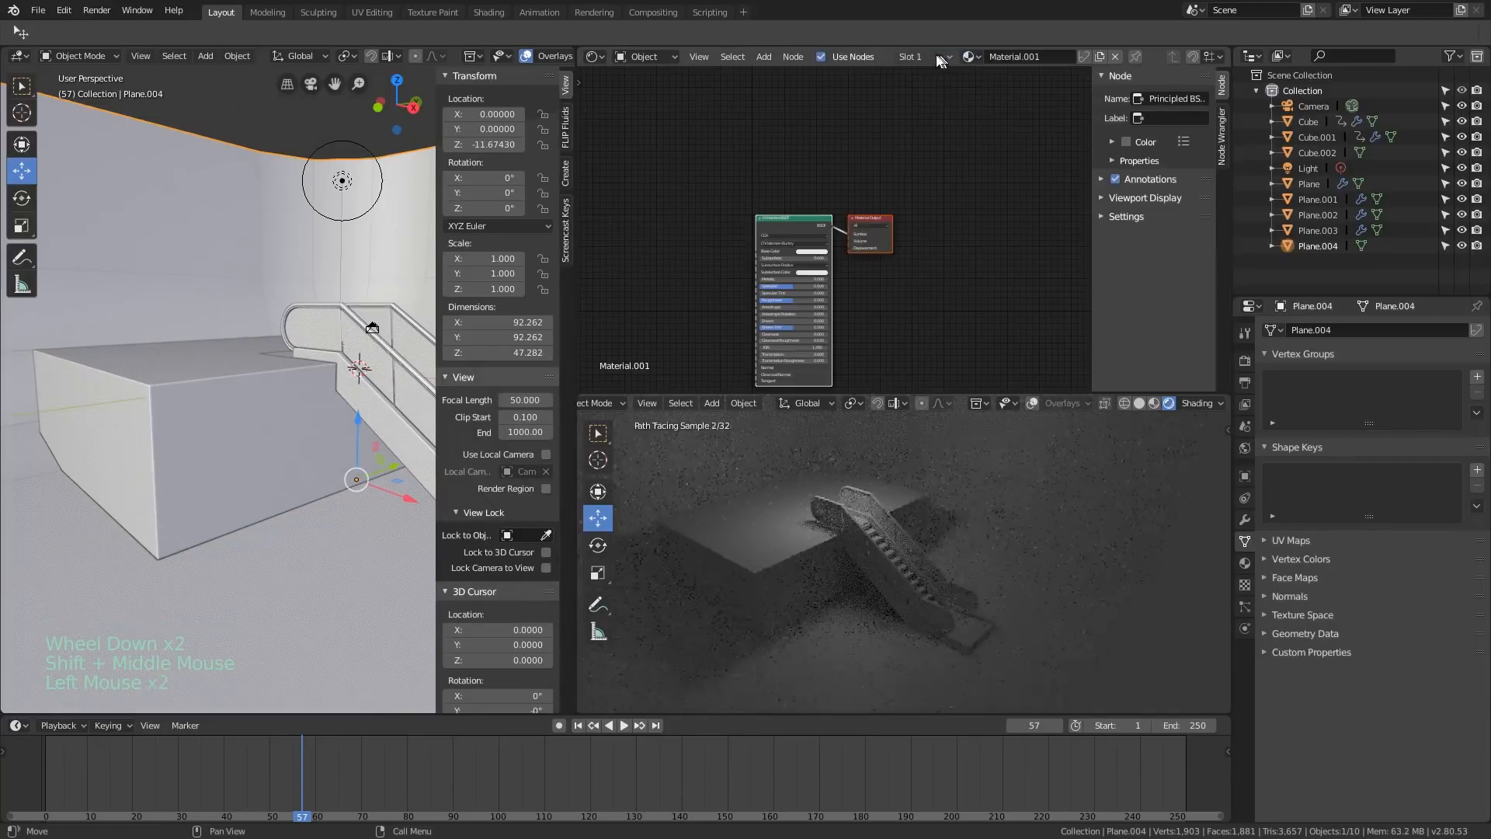
pyautogui.click(999, 56)
pyautogui.write('floor')
pyautogui.press('Return')
pyautogui.scroll(1, 809, 242)
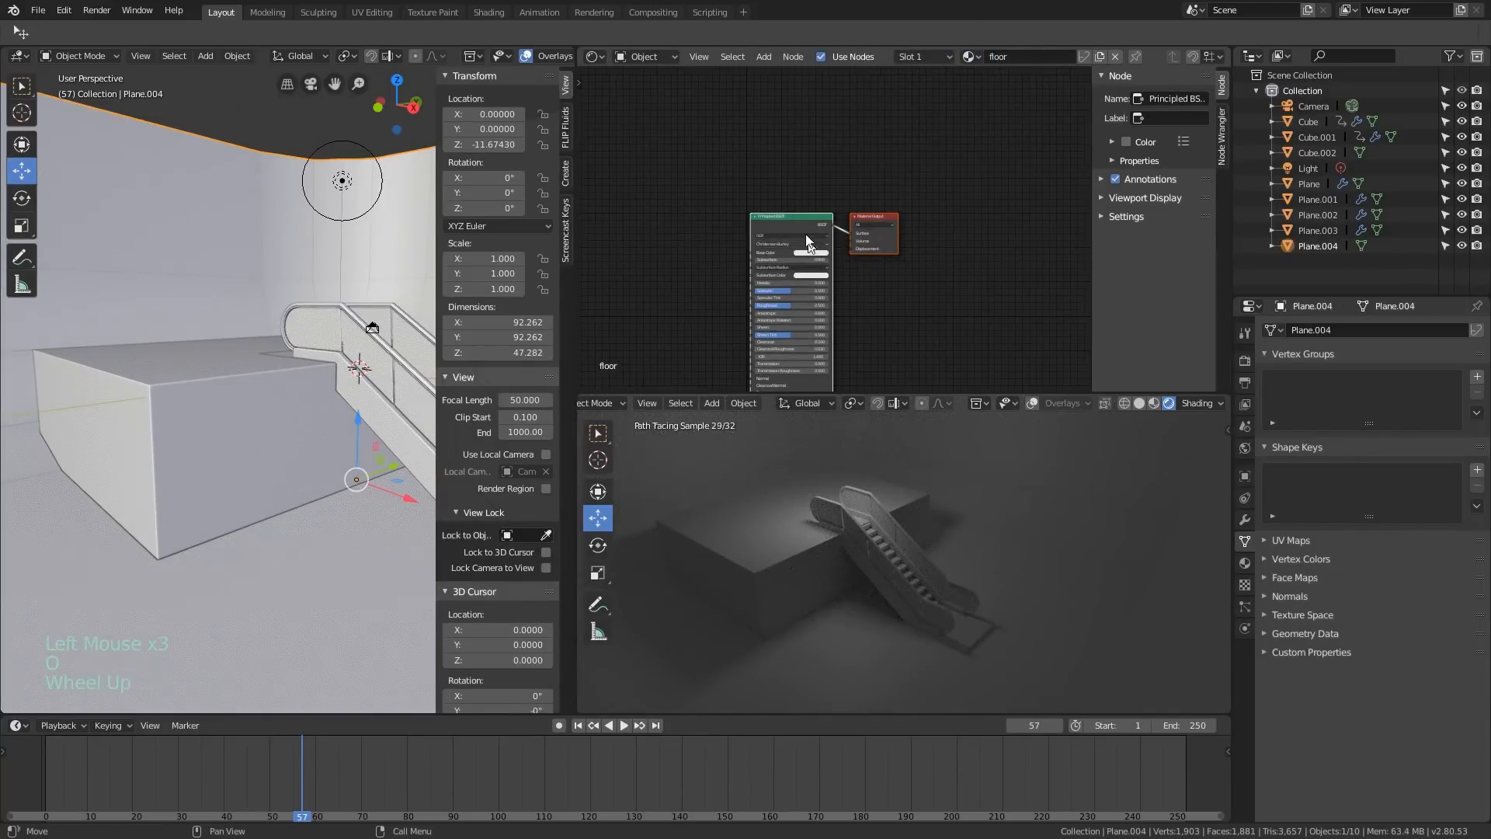
pyautogui.click(796, 219)
pyautogui.scroll(4, 782, 250)
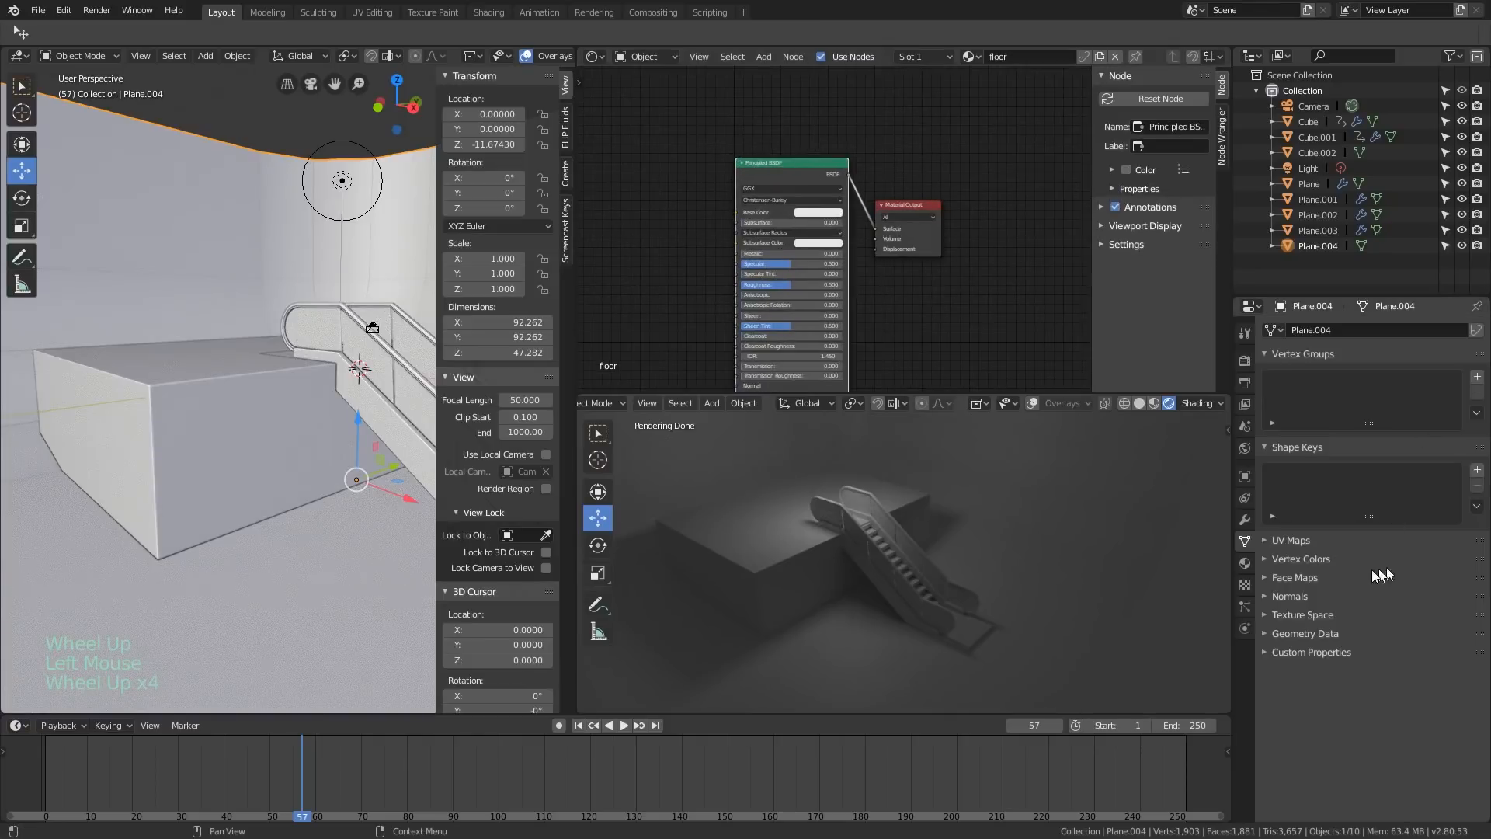
# Add an area light at the world origin and raise it about 27.02 along Z above the escalator
pyautogui.scroll(-3, 309, 267)
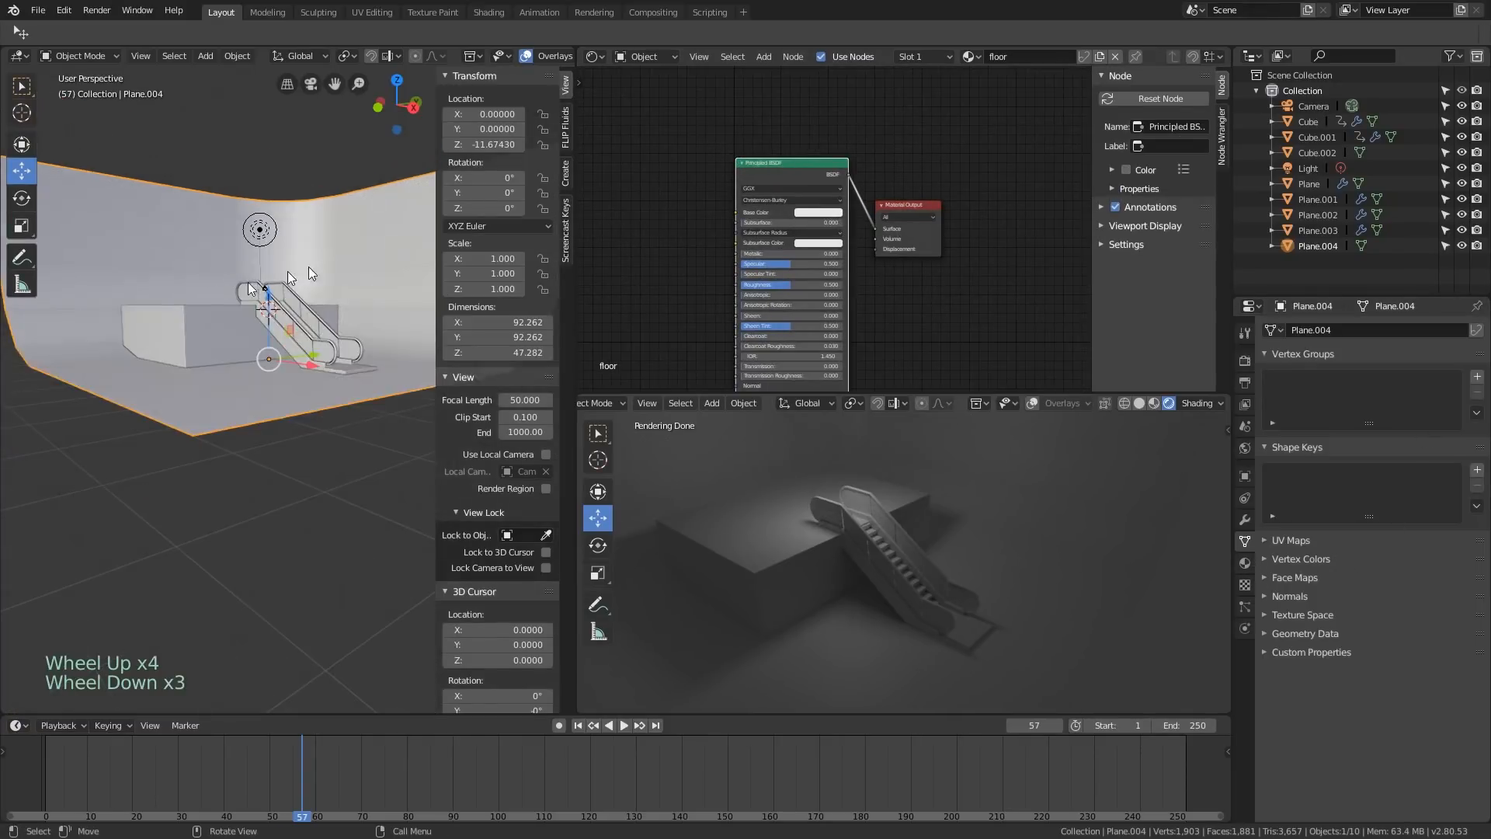
pyautogui.hotkey('shift', 'a')
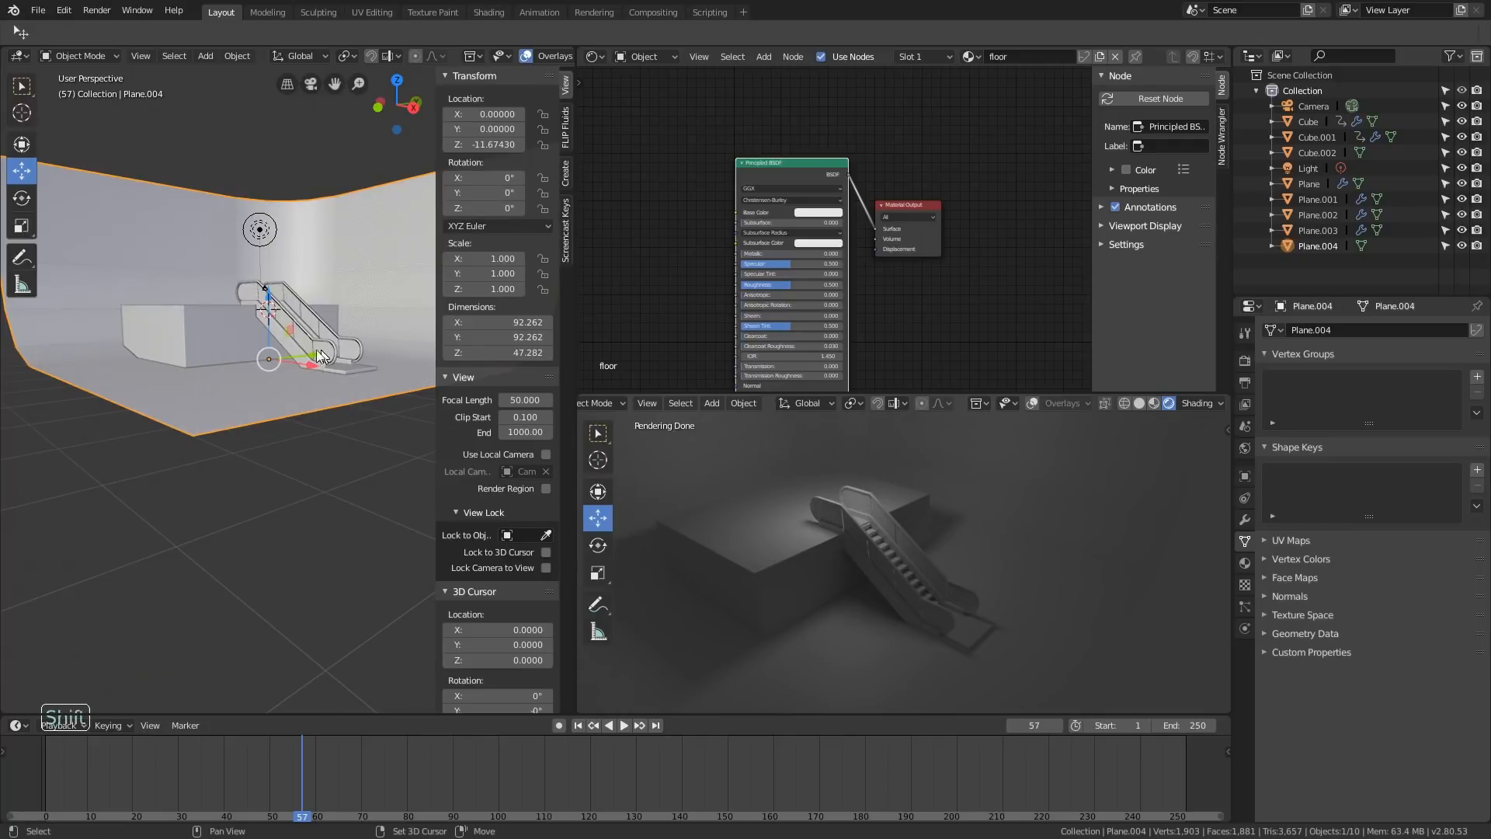
pyautogui.hotkey('shift', 'a')
pyautogui.moveTo(235, 529)
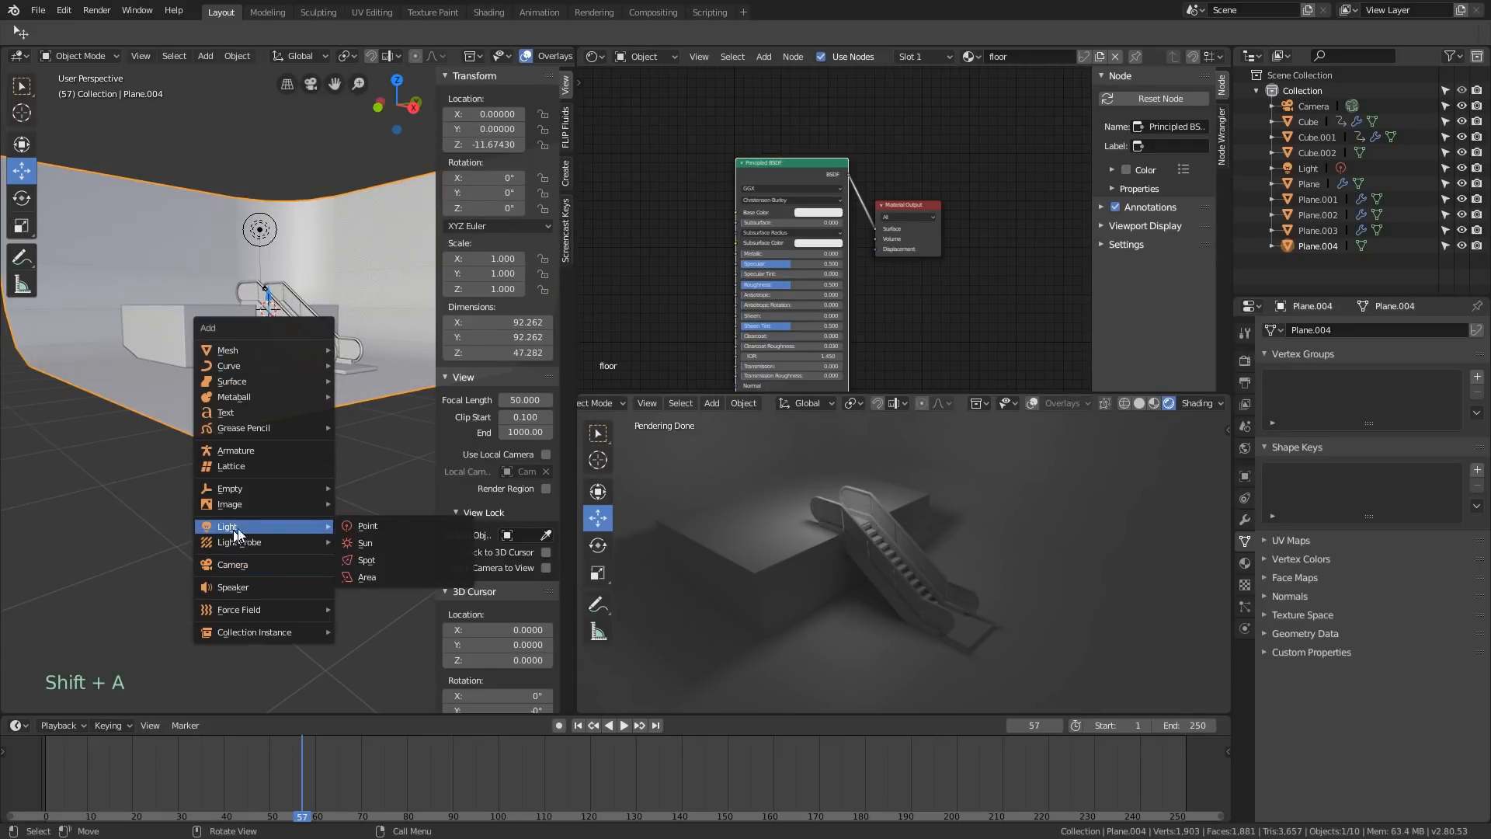
pyautogui.click(380, 572)
pyautogui.keyDown('shift'); pyautogui.moveTo(283, 417); pyautogui.dragTo(245, 246, button='middle'); pyautogui.keyUp('shift')
pyautogui.scroll(2, 256, 311)
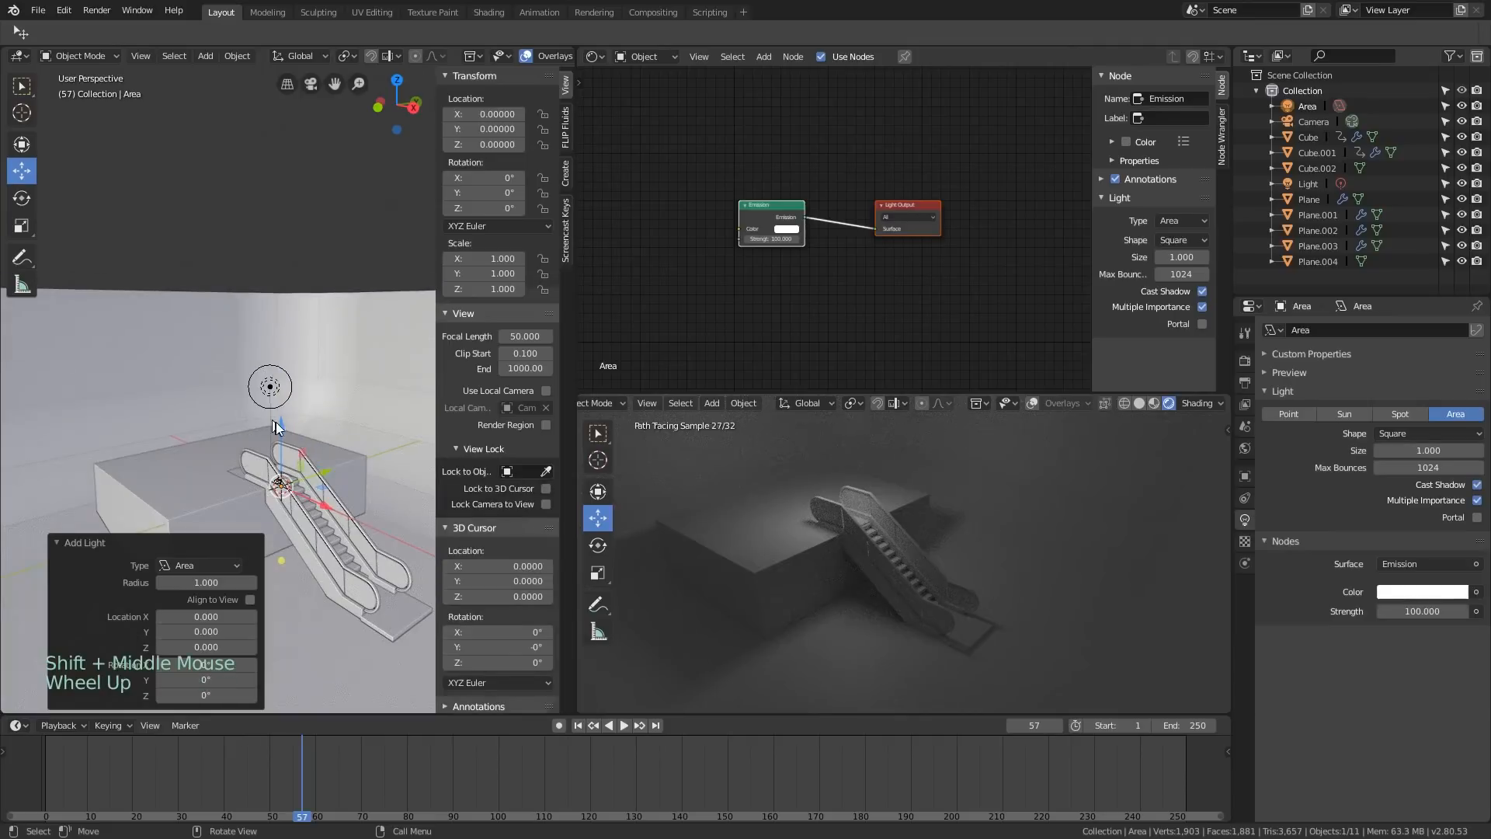
pyautogui.moveTo(280, 430); pyautogui.dragTo(289, 279)
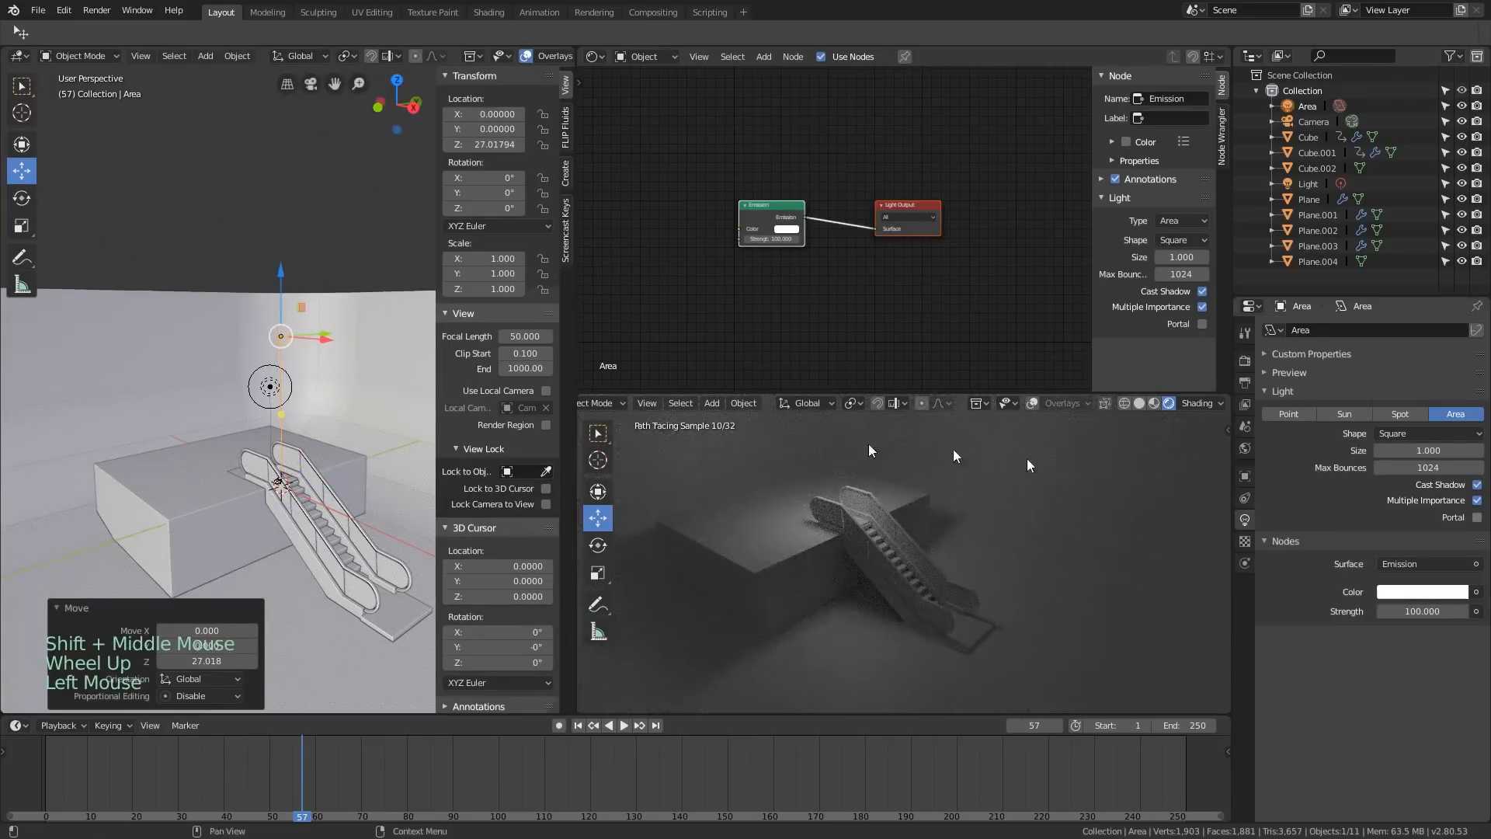
# Enlarge the square area light above the escalator to a size of about 42.03
pyautogui.moveTo(231, 373); pyautogui.dragTo(235, 389, button='middle')
pyautogui.scroll(5, 285, 345)
pyautogui.scroll(-3, 324, 310)
pyautogui.scroll(1, 323, 311)
pyautogui.keyDown('shift'); pyautogui.moveTo(323, 309); pyautogui.dragTo(286, 419, button='middle'); pyautogui.keyUp('shift')
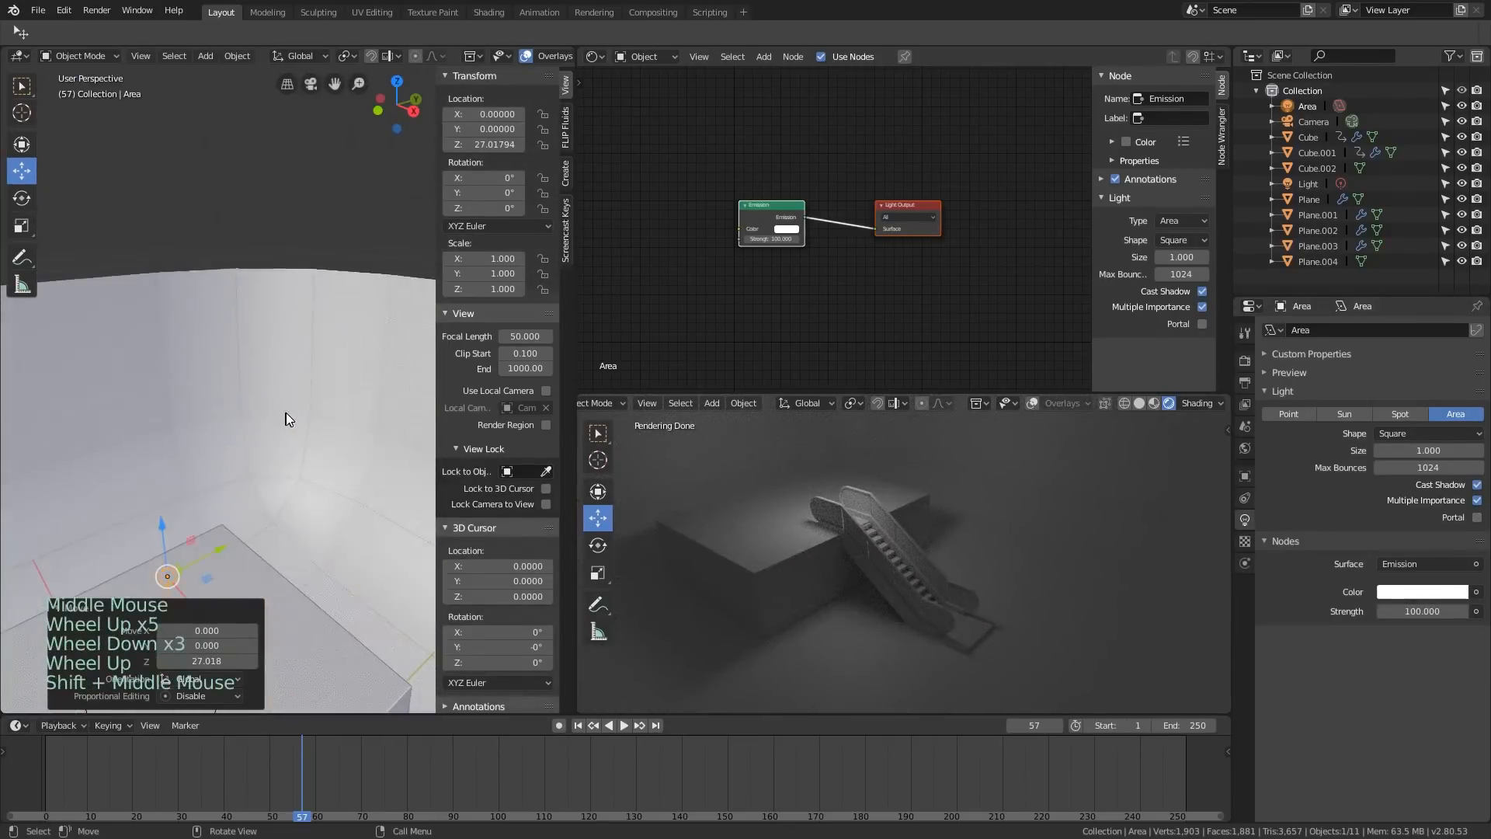
pyautogui.scroll(1, 272, 482)
pyautogui.keyDown('shift'); pyautogui.moveTo(267, 492); pyautogui.dragTo(300, 376, button='middle'); pyautogui.keyUp('shift')
pyautogui.keyDown('shift'); pyautogui.scroll(1, 300, 376); pyautogui.keyUp('shift')
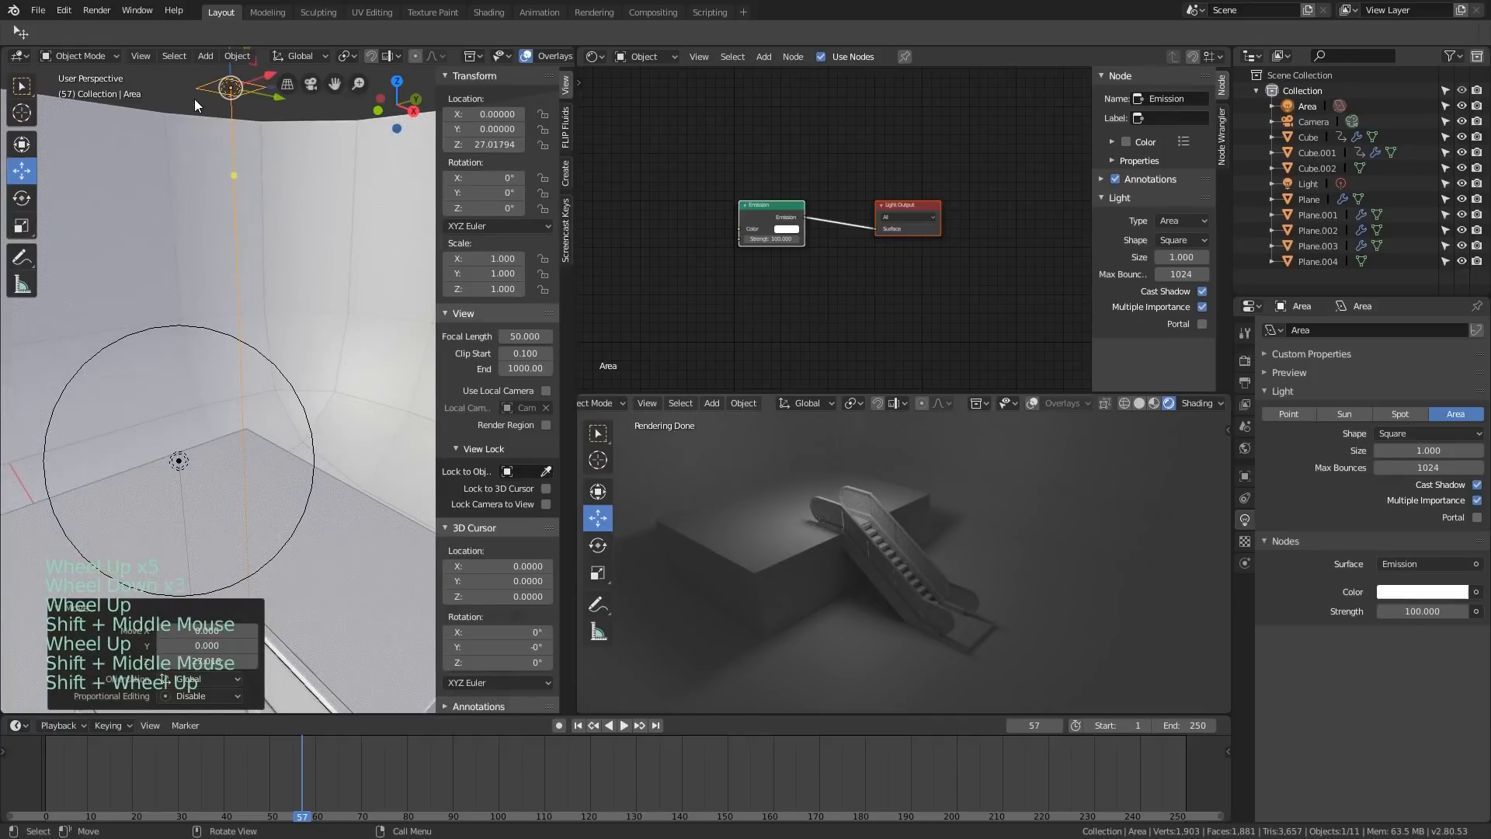
pyautogui.moveTo(193, 91); pyautogui.dragTo(111, 88)
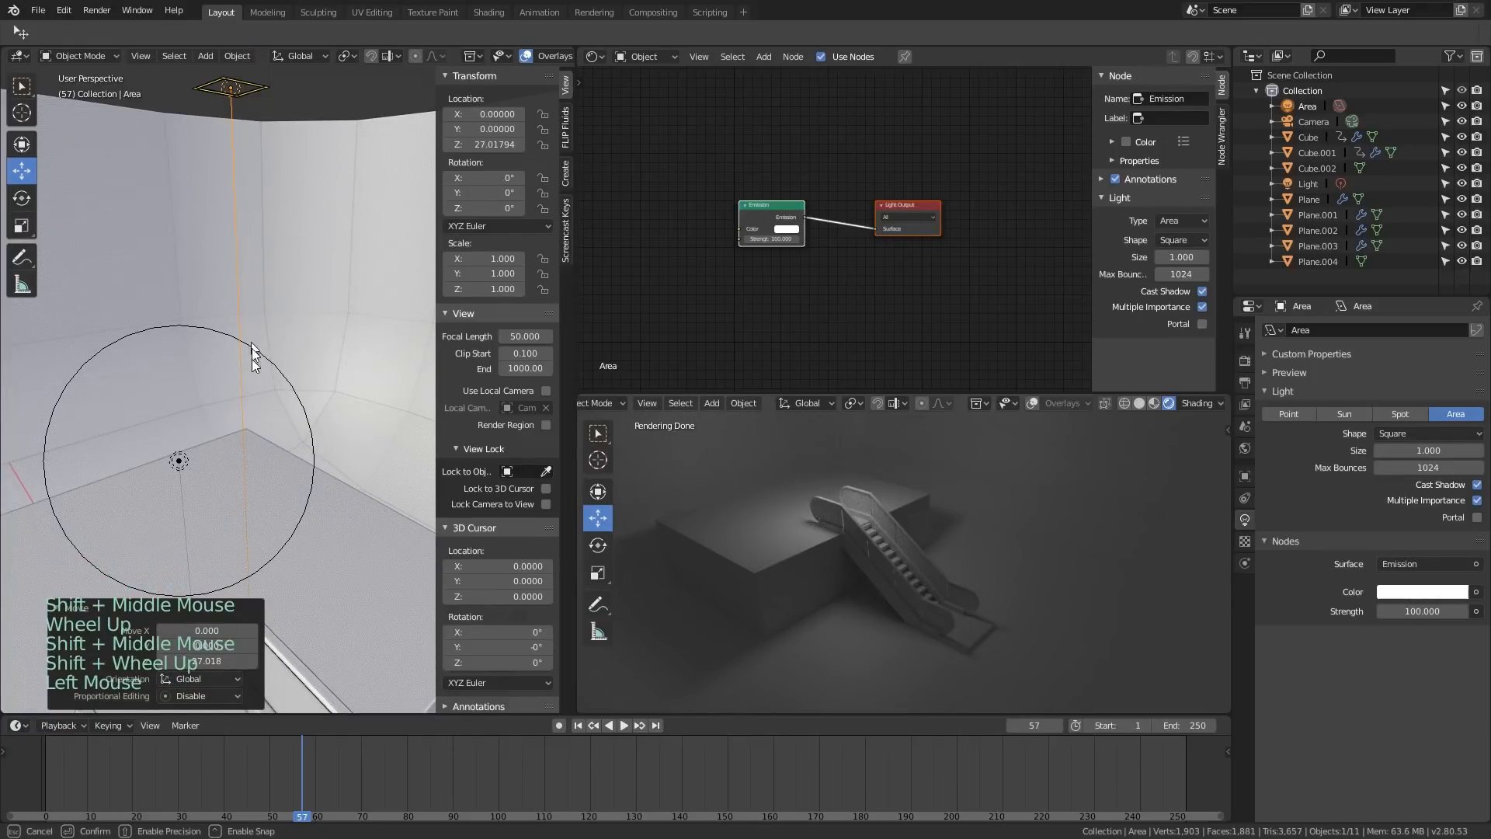
pyautogui.moveTo(242, 313); pyautogui.dragTo(386, 210)
pyautogui.scroll(-6, 386, 210)
pyautogui.moveTo(386, 210); pyautogui.dragTo(301, 286, button='middle')
pyautogui.scroll(-3, 307, 312)
pyautogui.moveTo(115, 400); pyautogui.dragTo(130, 377)
pyautogui.moveTo(347, 569); pyautogui.dragTo(305, 418, button='middle')
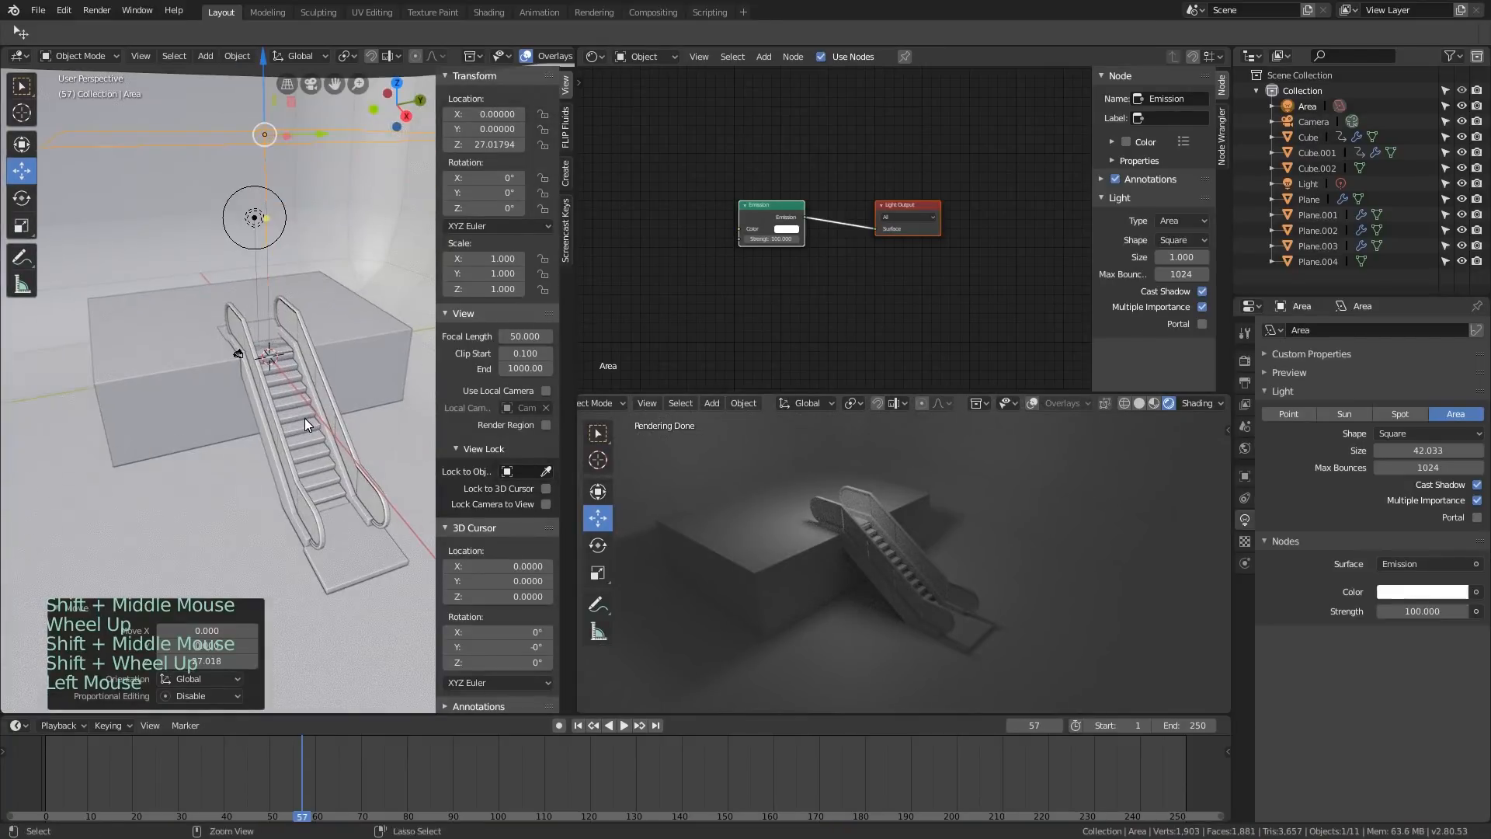
# Save the escalator scene file
pyautogui.hotkey('ctrl', 's')
pyautogui.click(39, 9)
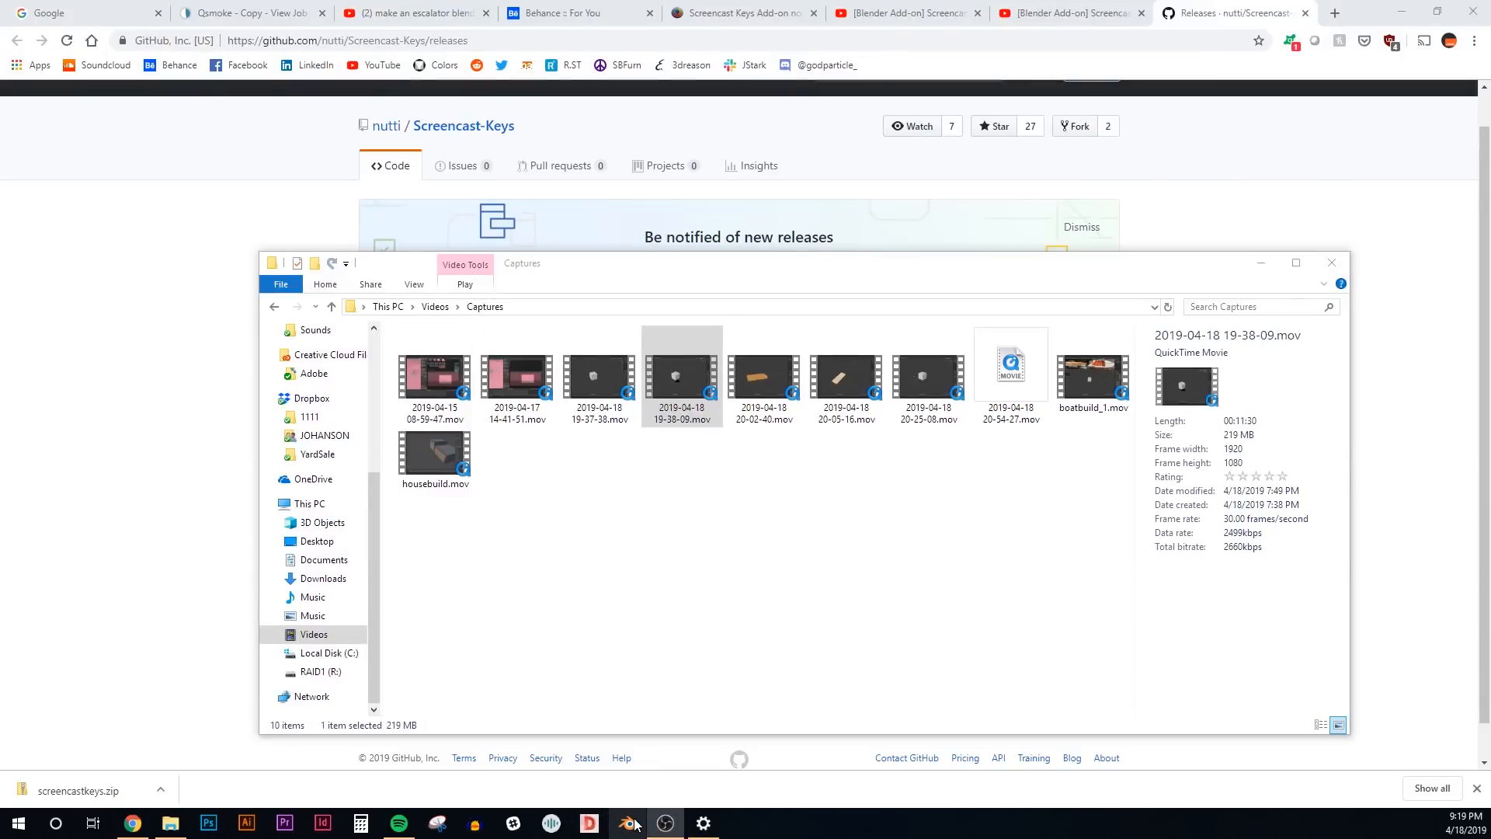
# Switch to Blender and turn on rendered shading in the 3D viewport below the node editor
pyautogui.click(631, 823)
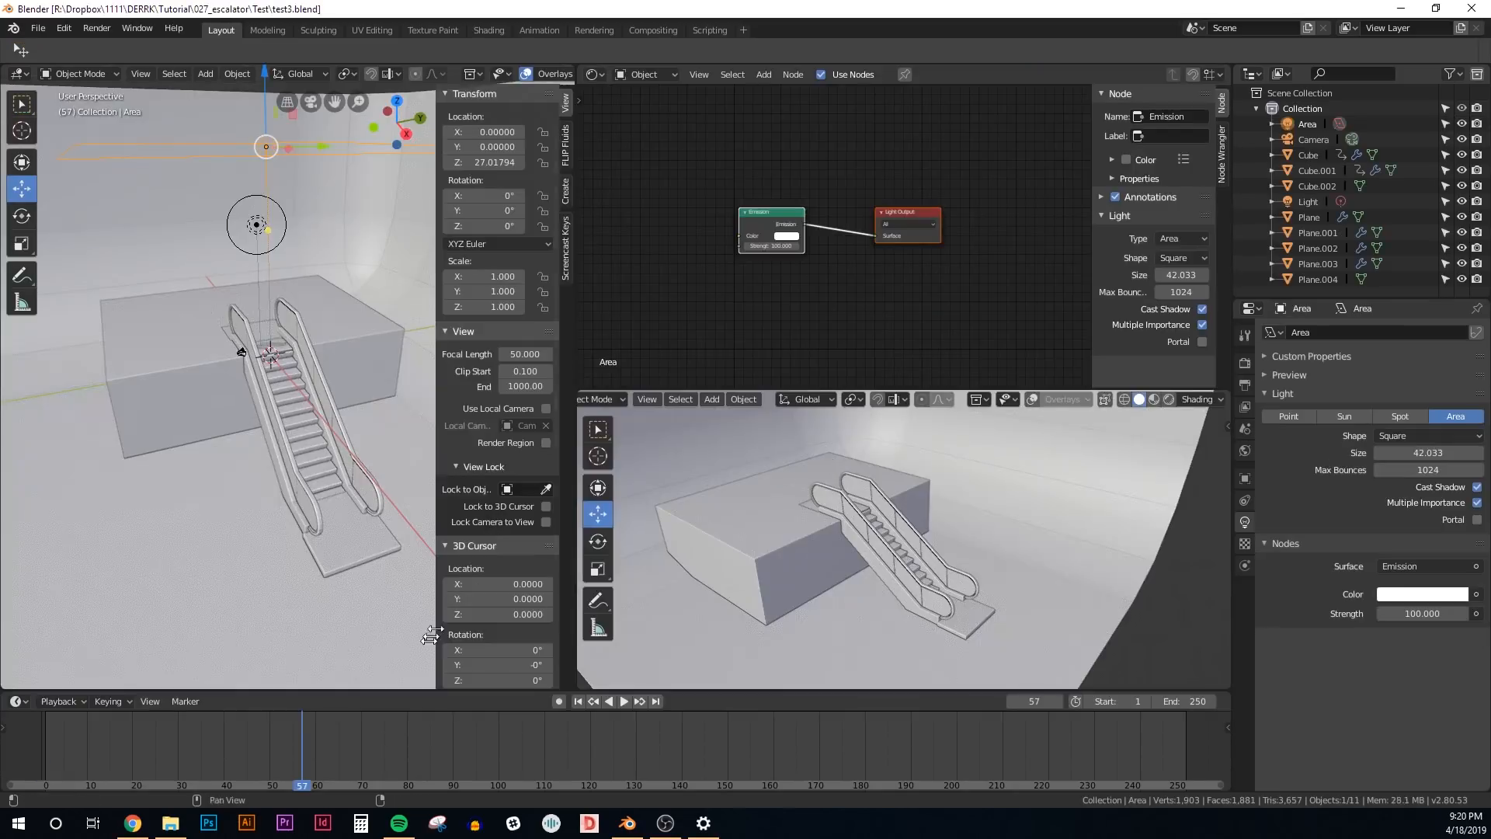
pyautogui.moveTo(376, 752); pyautogui.dragTo(268, 735, button='right')
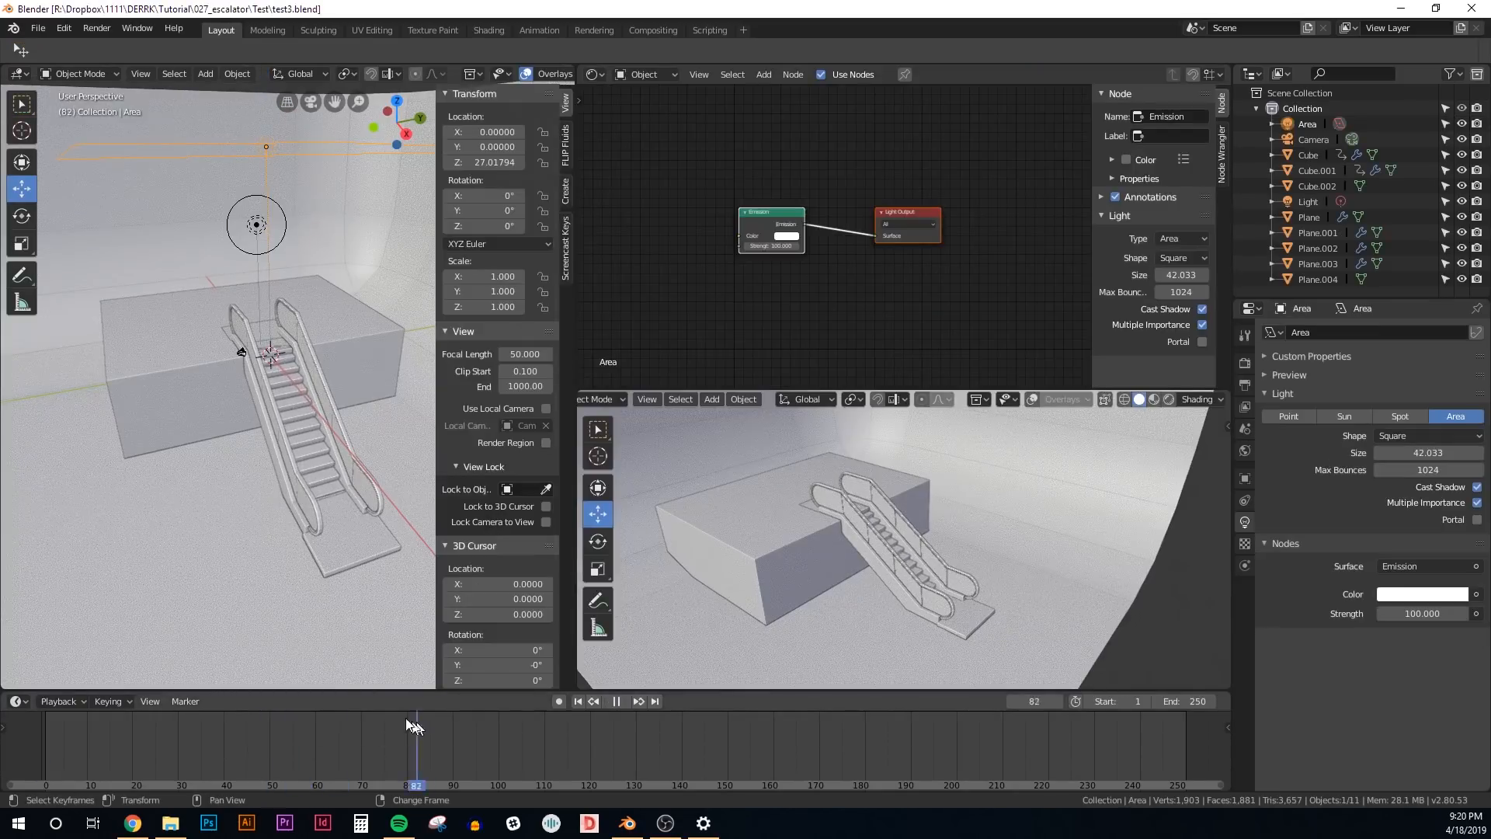
pyautogui.press('Escape')
pyautogui.moveTo(365, 505); pyautogui.dragTo(230, 390, button='middle')
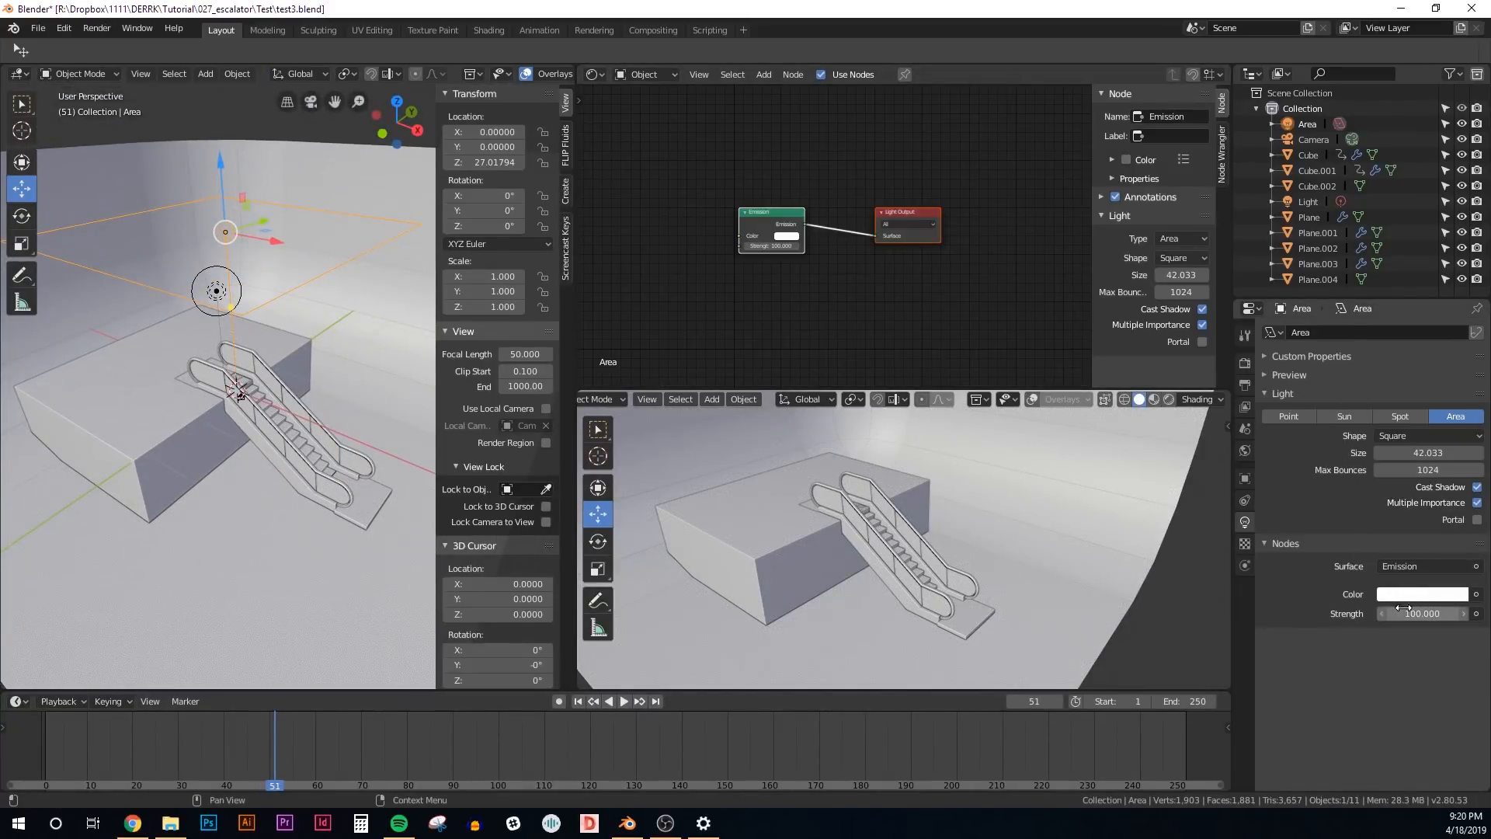
pyautogui.click(1170, 399)
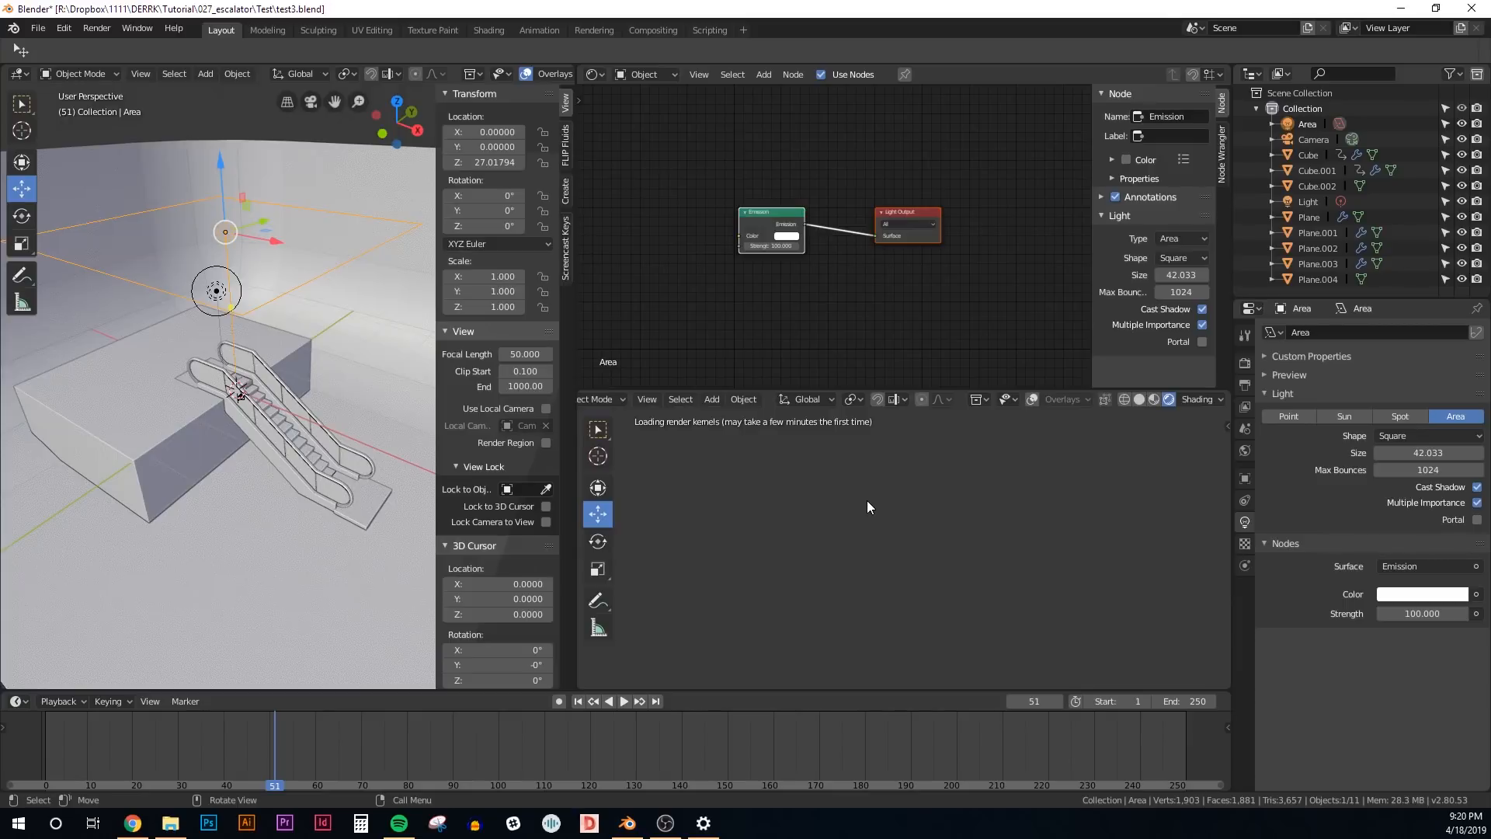
pyautogui.moveTo(870, 500); pyautogui.dragTo(893, 536, button='middle')
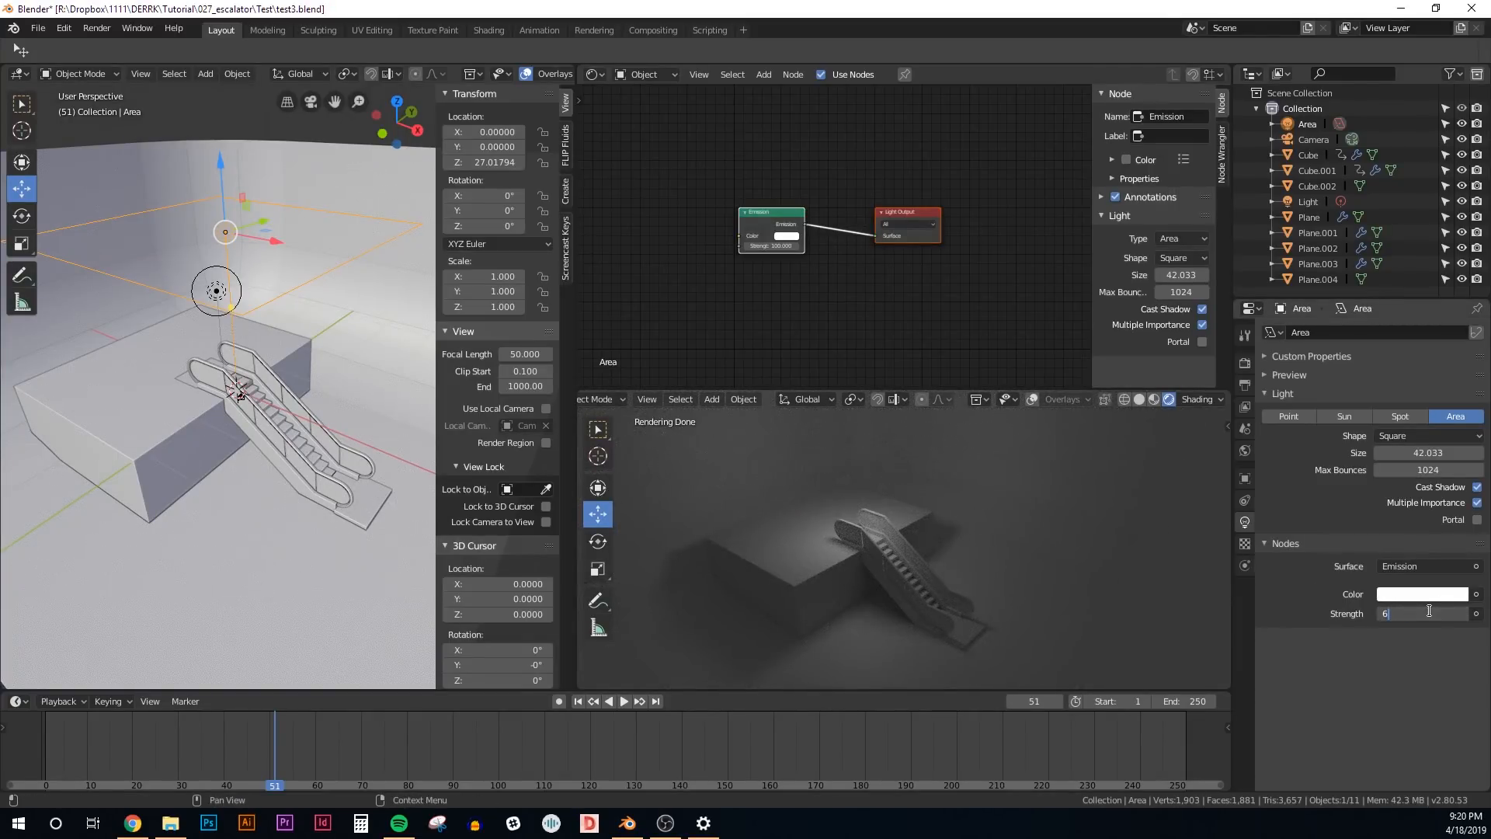
# Set the area light's strength to 20000, then shift it slightly along X and lower it along Z
pyautogui.write('00')
pyautogui.press('Return')
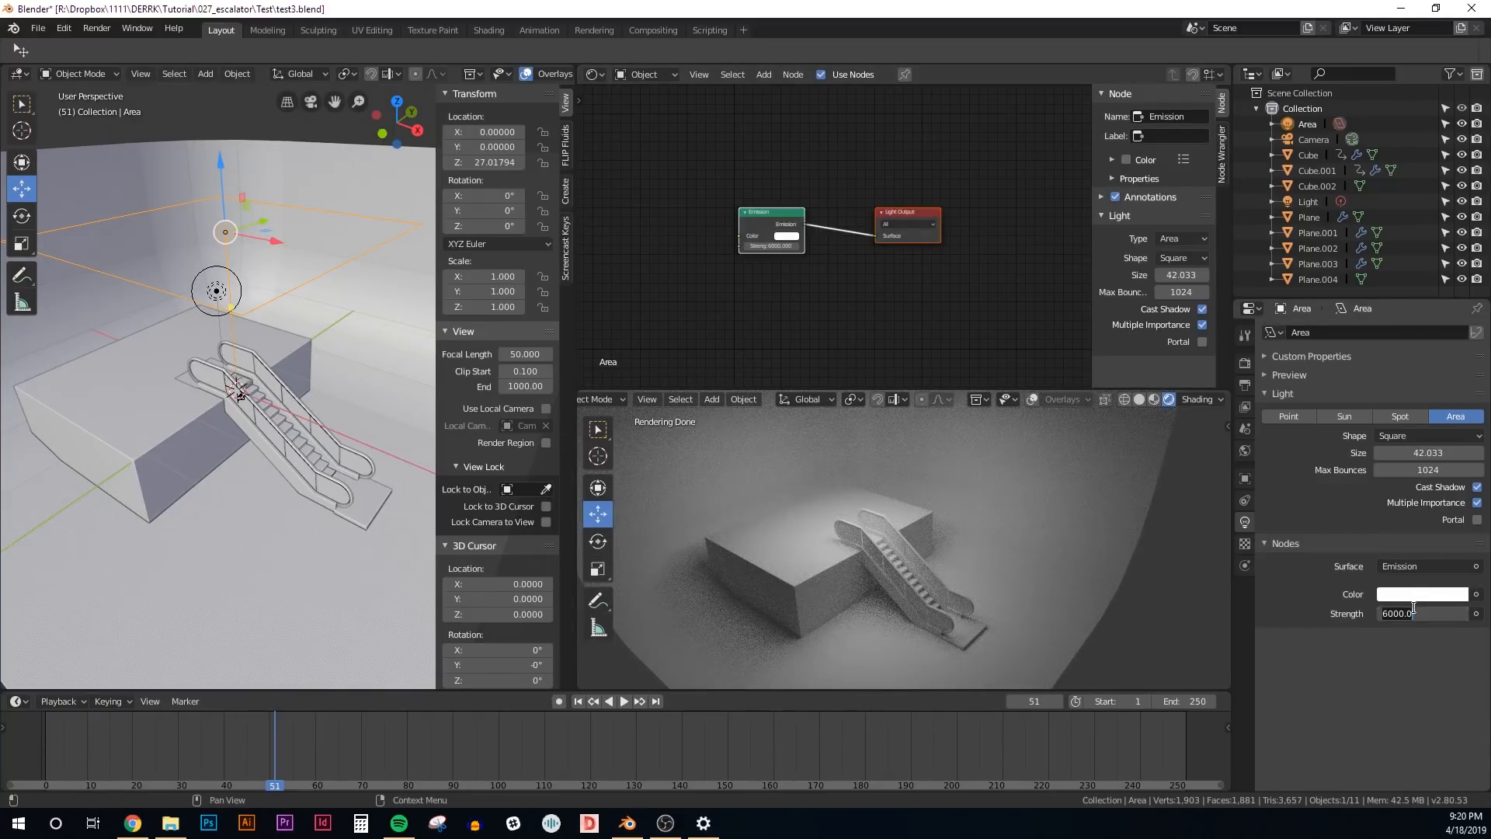
pyautogui.write('20000')
pyautogui.press('Return')
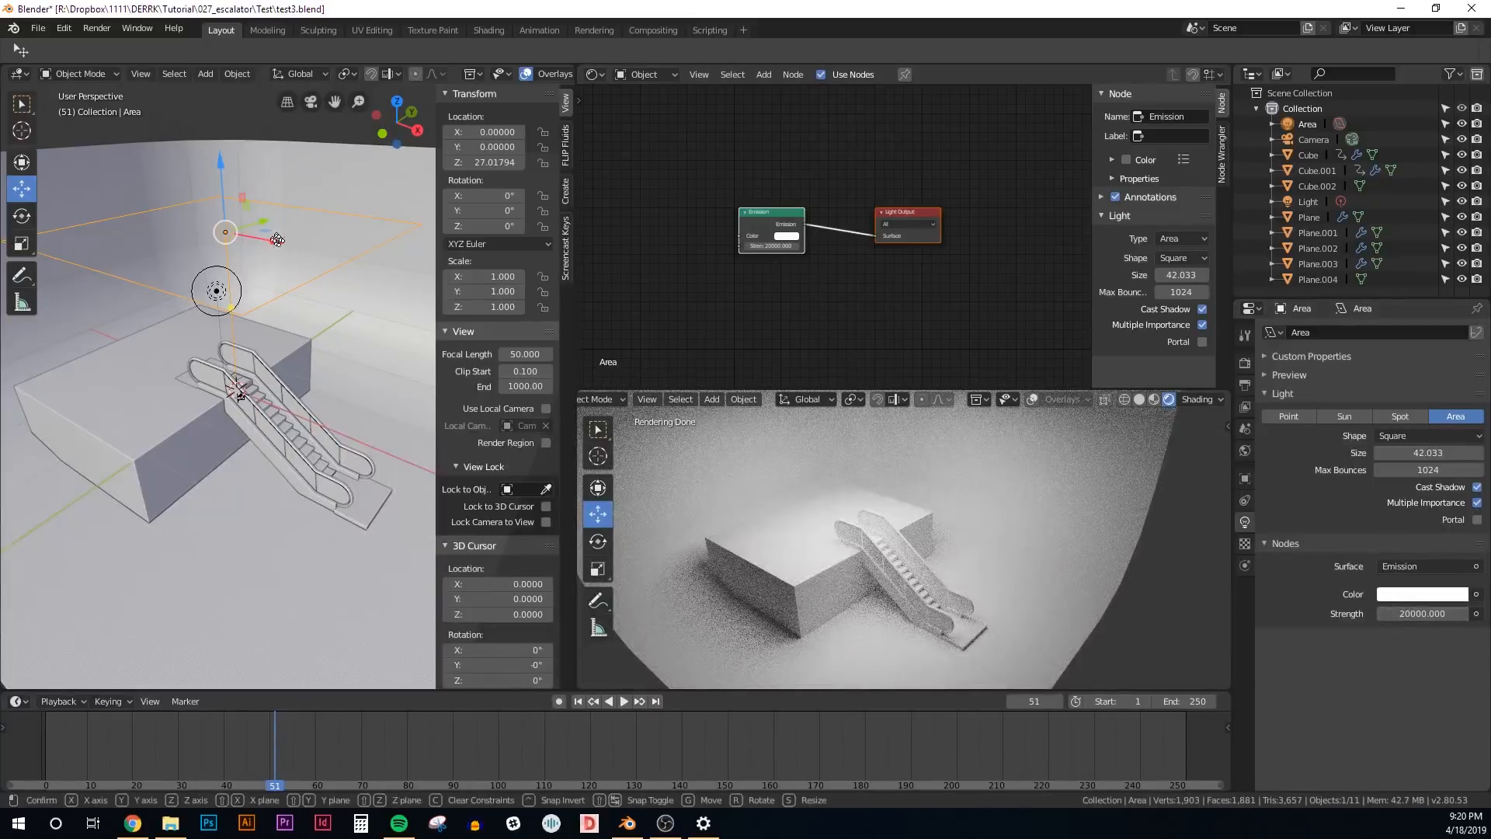
pyautogui.moveTo(277, 239); pyautogui.dragTo(290, 295)
pyautogui.moveTo(246, 163); pyautogui.dragTo(249, 227)
# Set the backdrop's "floor" material to a blue base color with a roughness of 0.8
pyautogui.click(335, 426)
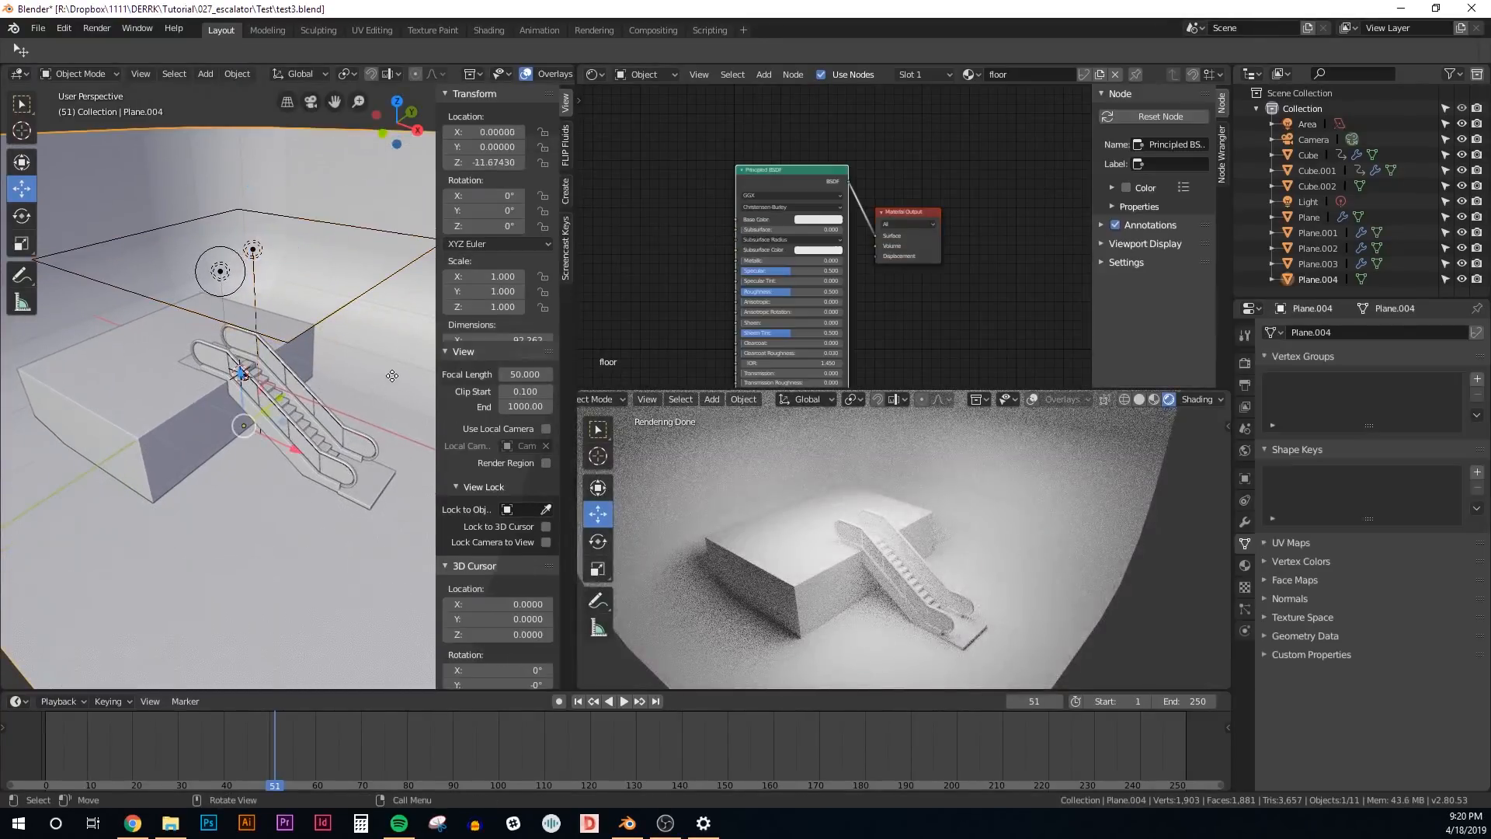
pyautogui.click(804, 218)
pyautogui.click(846, 146)
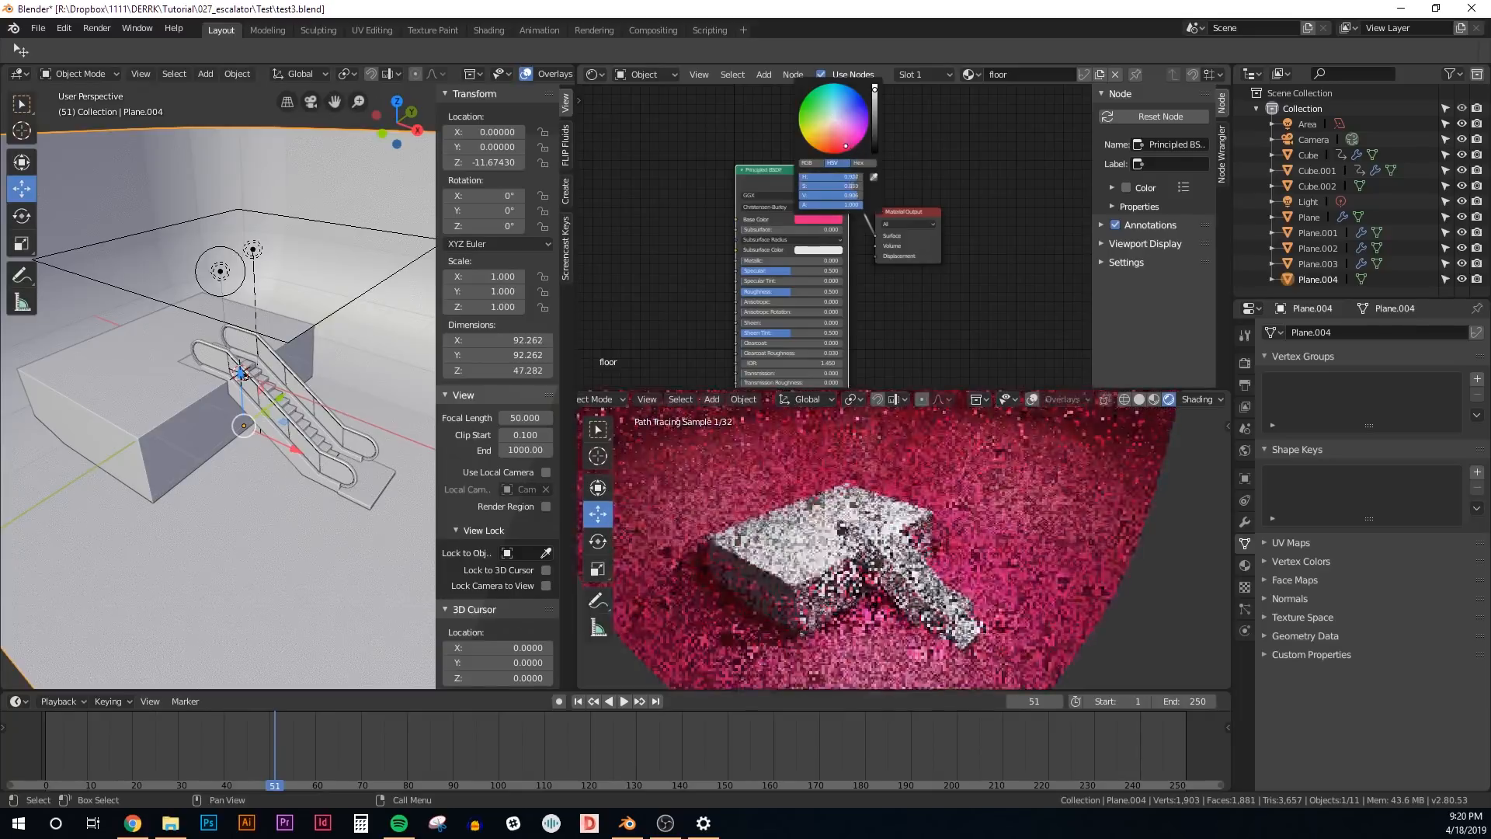
pyautogui.moveTo(845, 146); pyautogui.dragTo(850, 101)
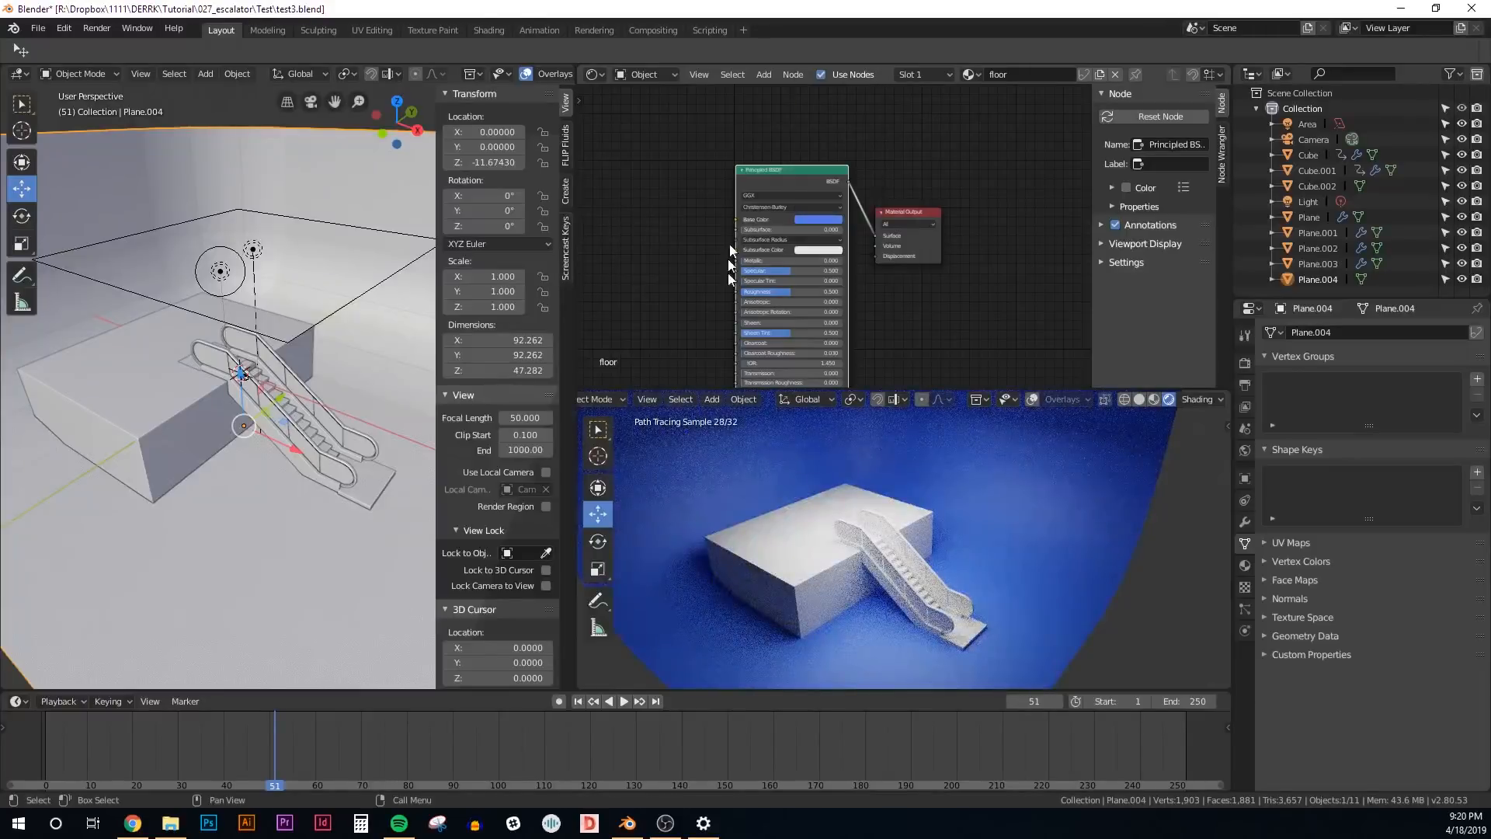
pyautogui.scroll(1, 770, 237)
pyautogui.moveTo(788, 290); pyautogui.dragTo(822, 290)
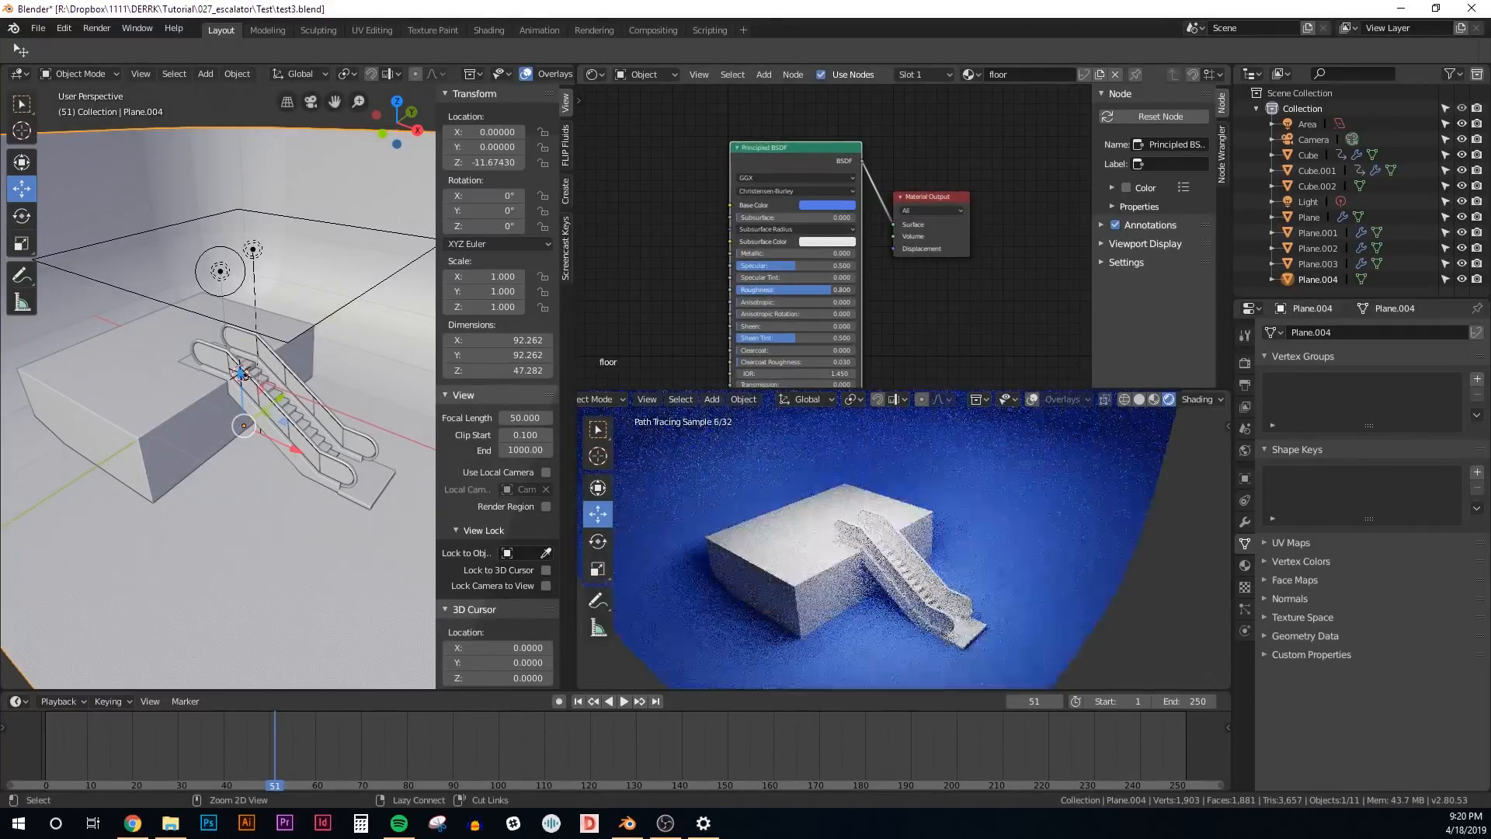
# Assign the existing "floor" material to the large platform block behind the escalator
pyautogui.click(156, 415)
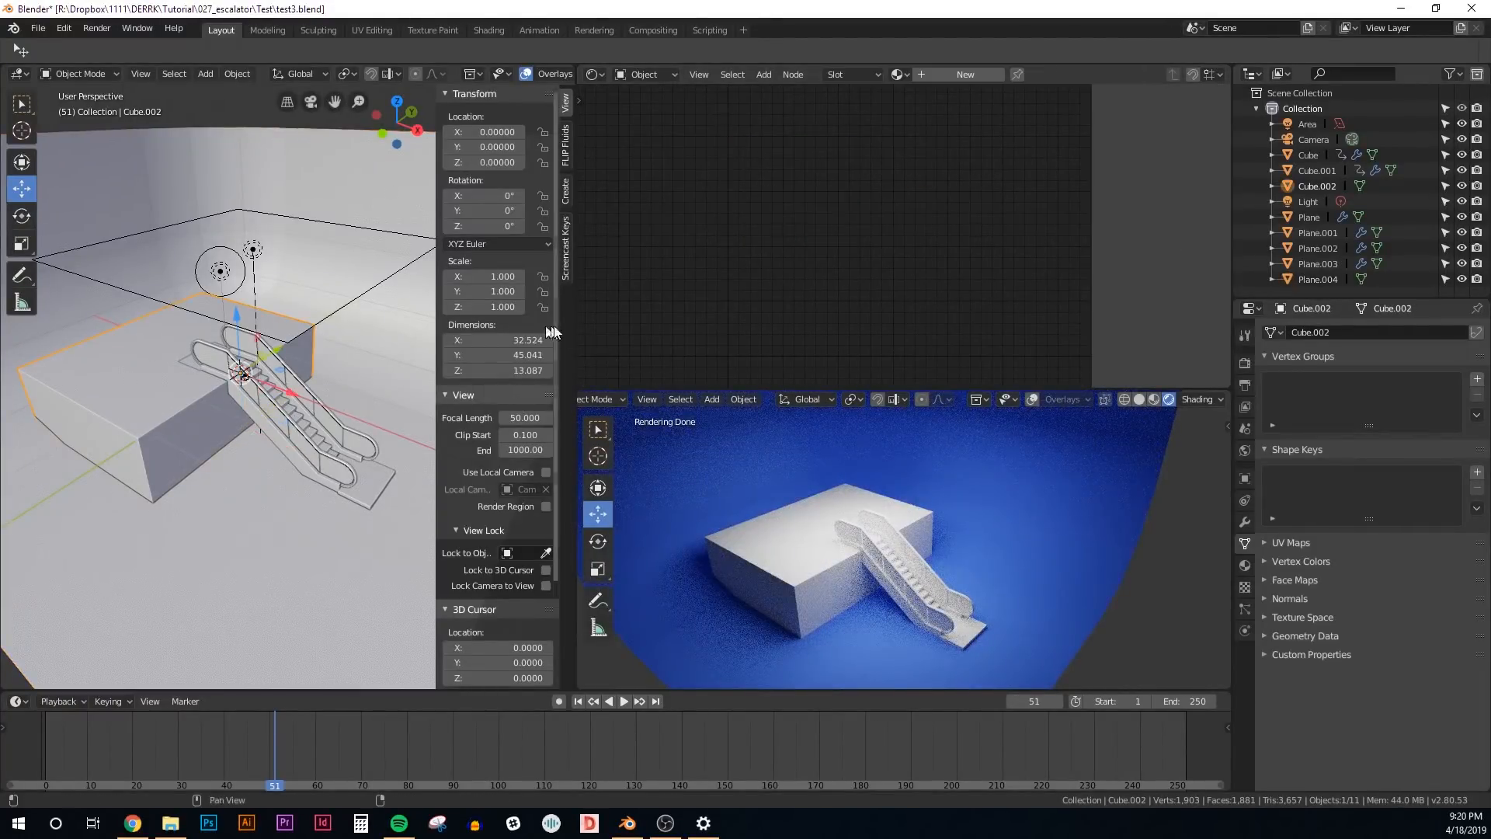
pyautogui.click(899, 74)
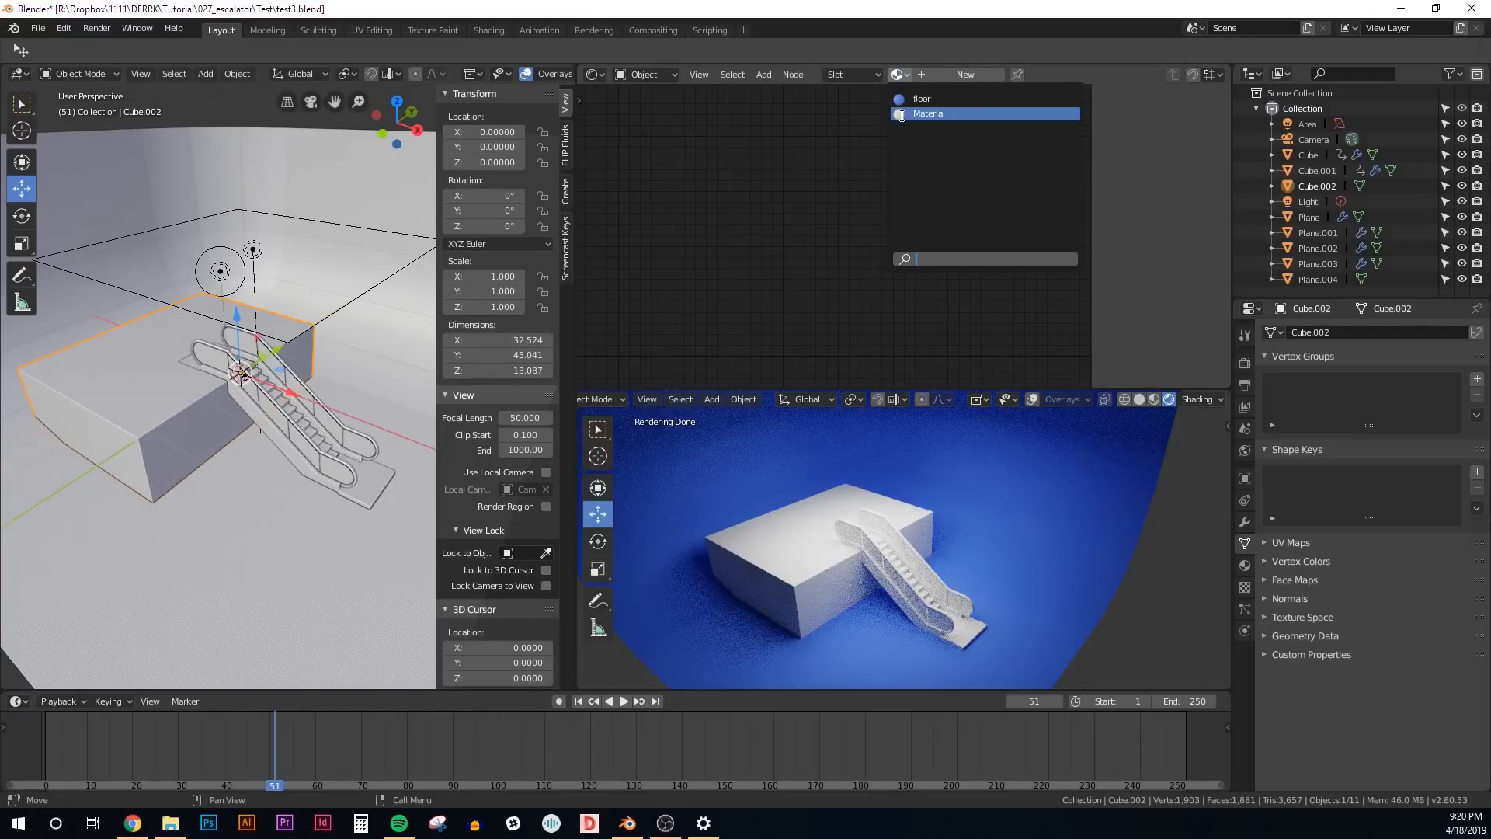
pyautogui.click(911, 99)
# Create a new material named "metal" on the escalator's base frame and set its Metallic value to 1.0
pyautogui.moveTo(379, 423); pyautogui.dragTo(346, 429, button='middle')
pyautogui.click(418, 459)
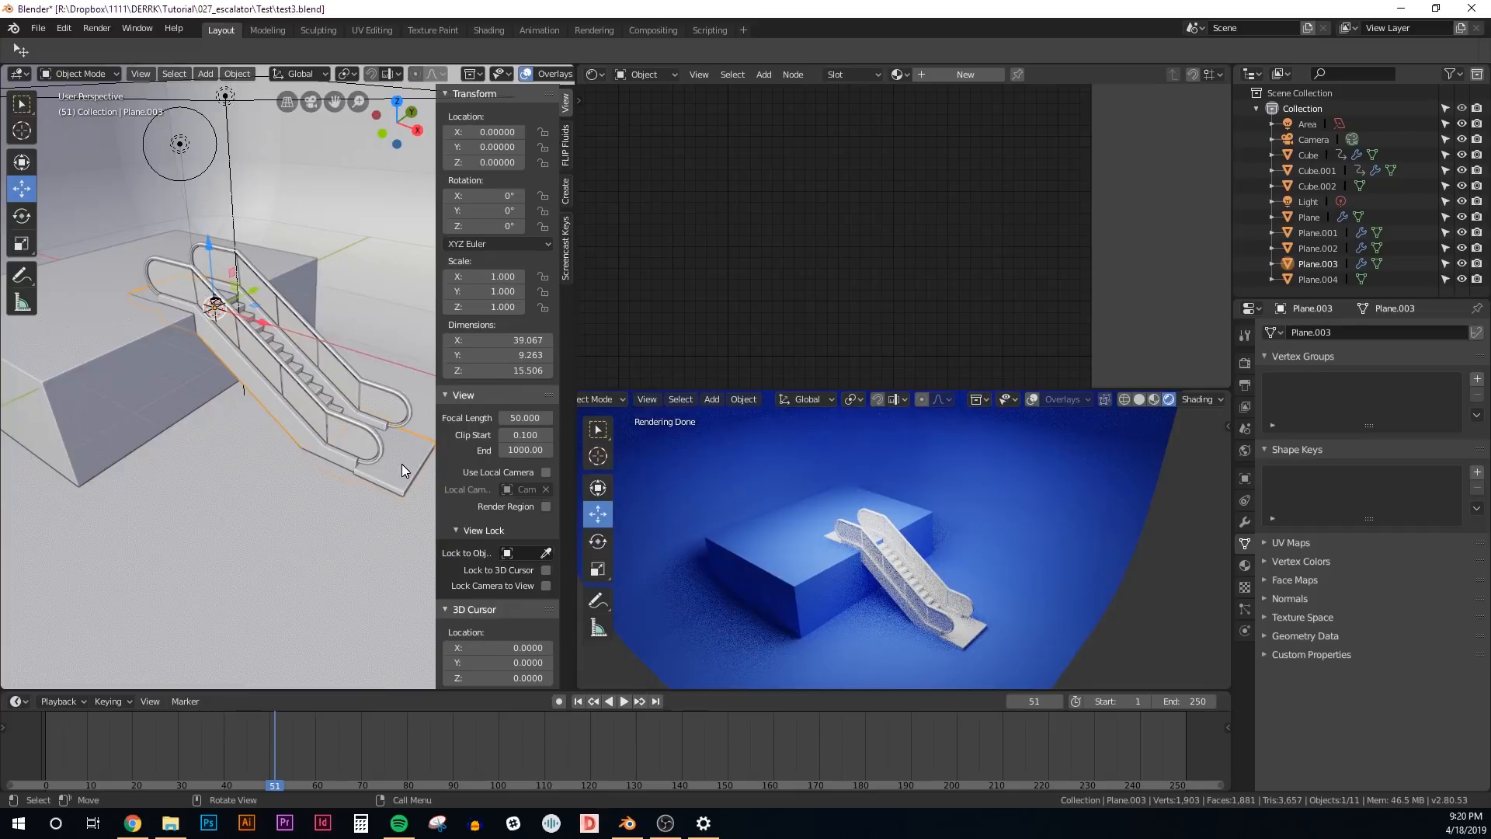
pyautogui.hotkey('alt', 'z')
pyautogui.hotkey('alt', 'z')
pyautogui.click(952, 74)
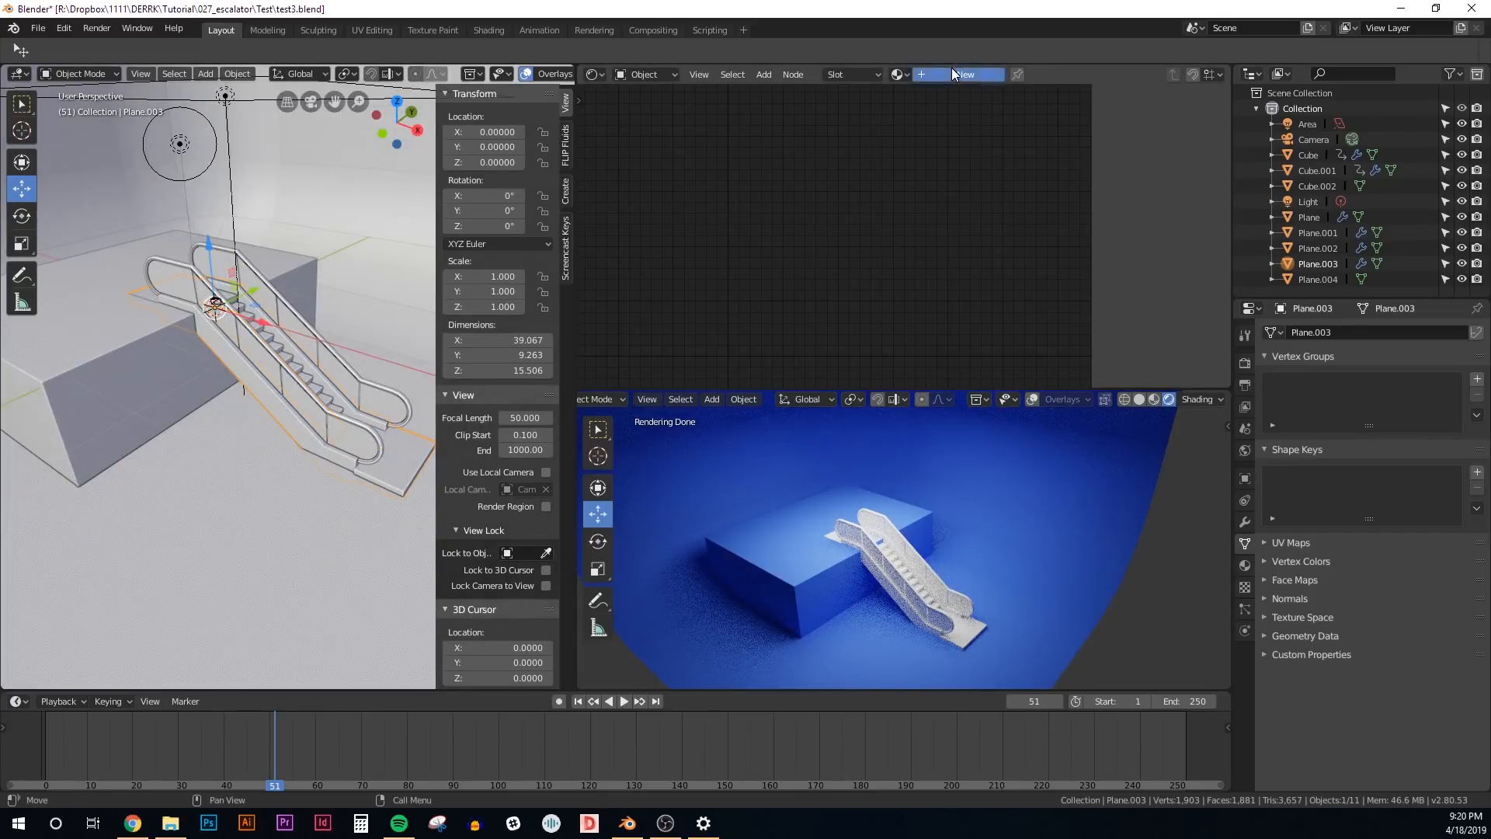
pyautogui.click(1010, 70)
pyautogui.write('me')
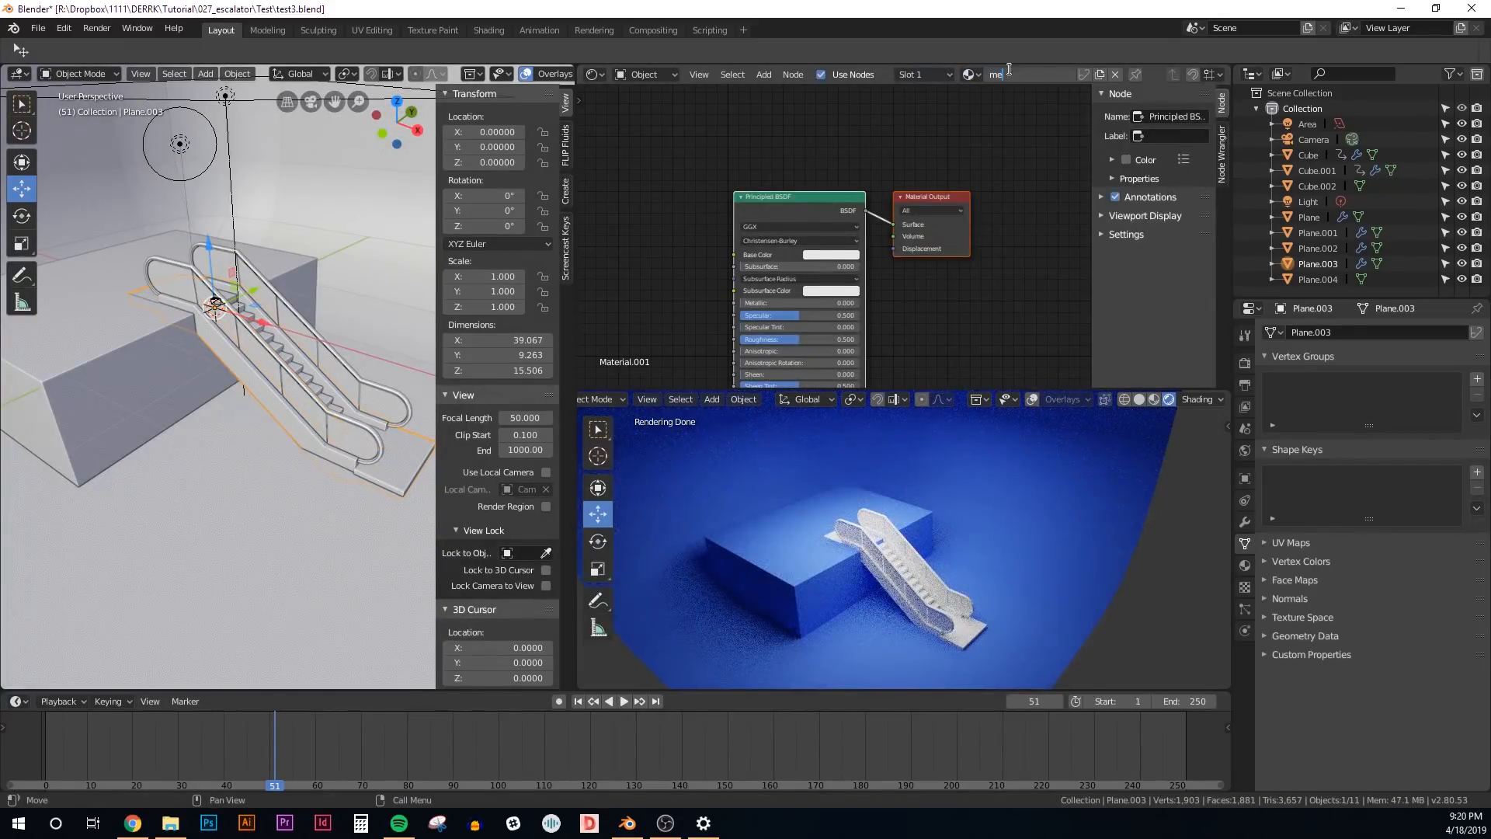
pyautogui.write('tal')
pyautogui.press('Return')
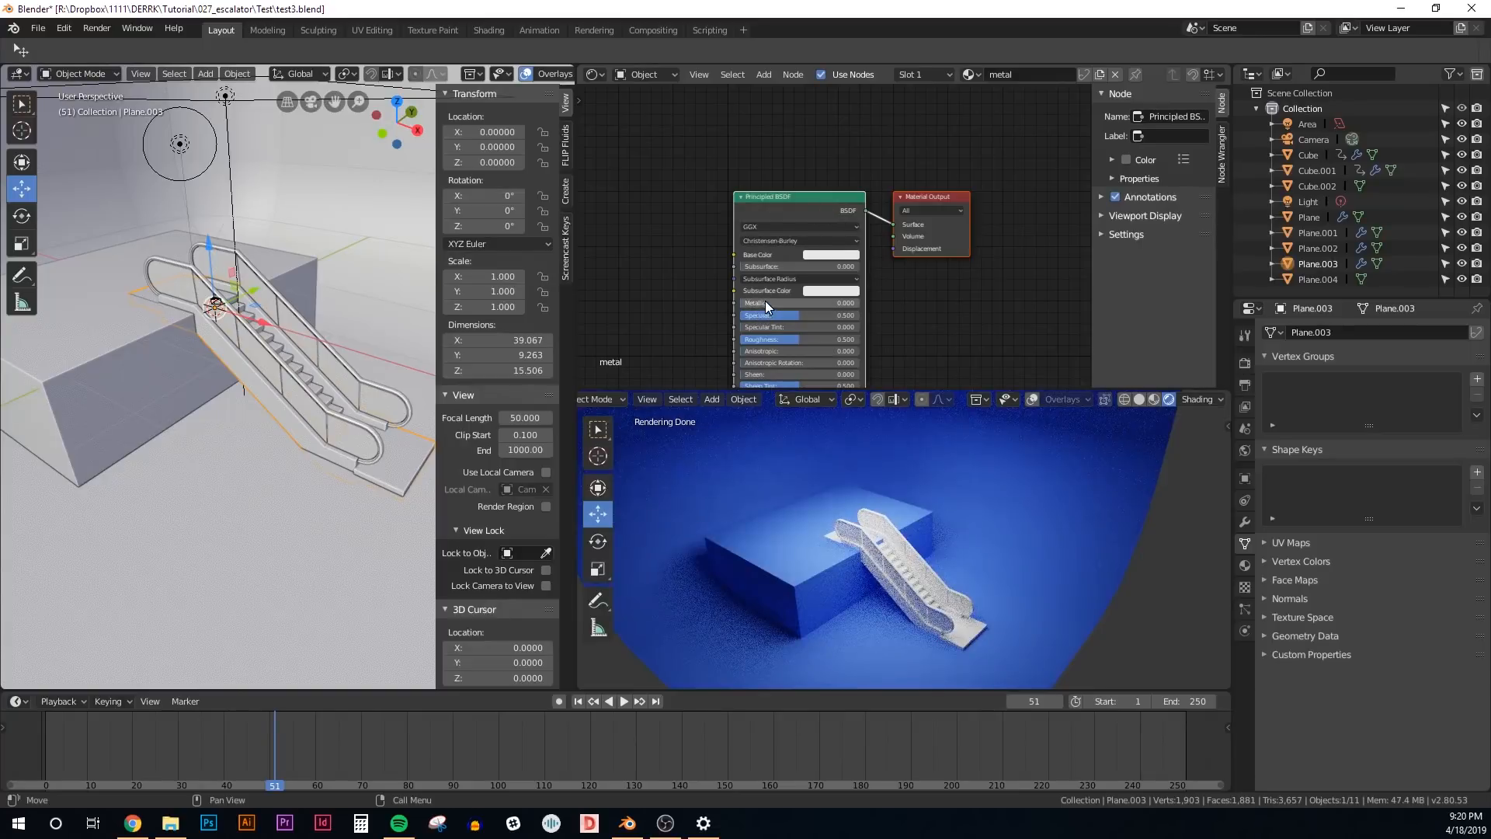
pyautogui.moveTo(766, 303); pyautogui.dragTo(862, 303)
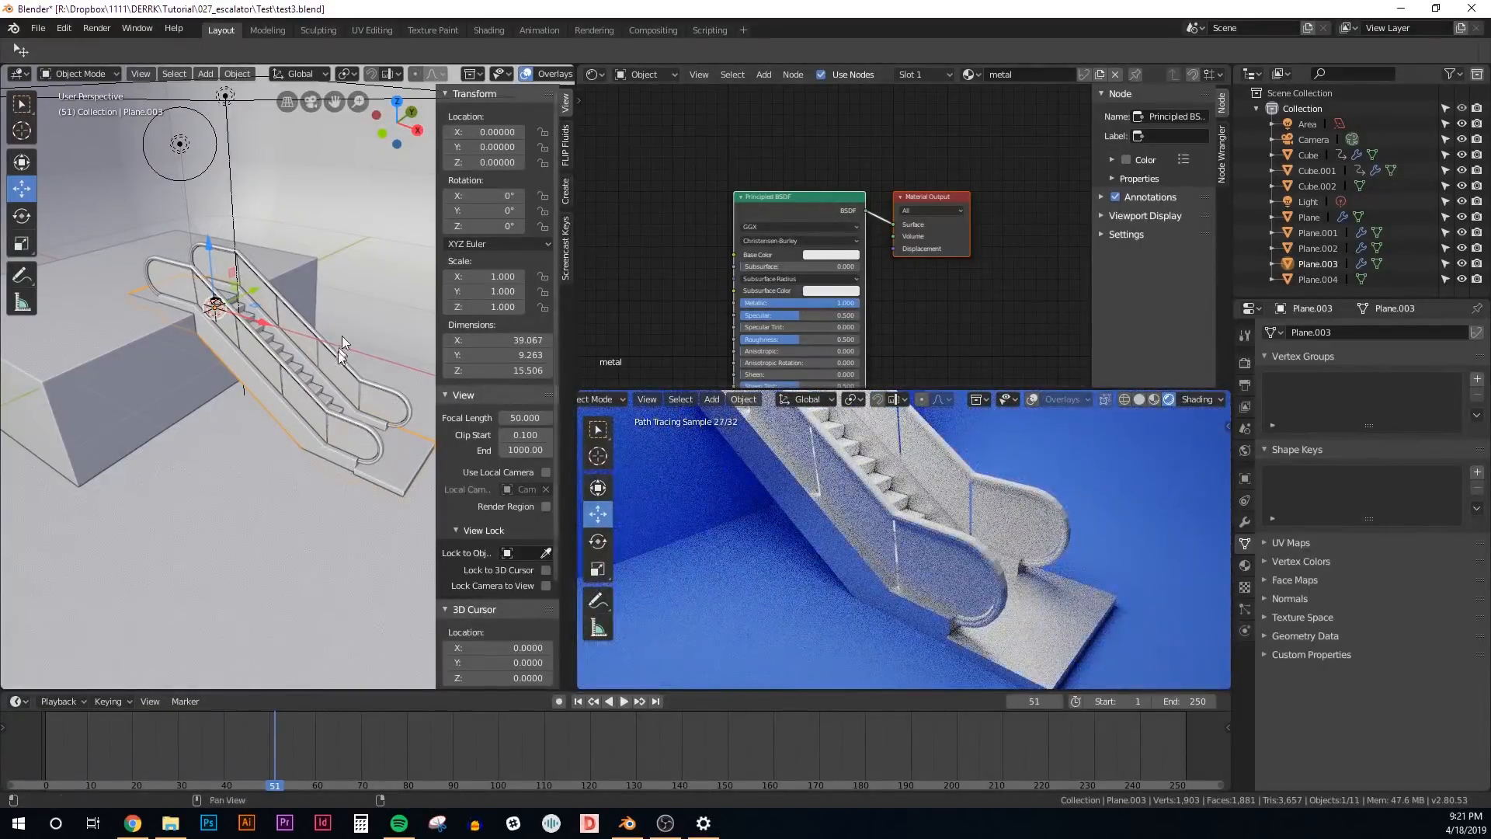
# Set the metal material's viewport display color to light blue and darken its base color to a light grey
pyautogui.scroll(1, 342, 345)
pyautogui.moveTo(342, 368); pyautogui.dragTo(336, 375, button='middle')
pyautogui.moveTo(745, 325); pyautogui.dragTo(739, 288, button='middle')
pyautogui.moveTo(912, 545); pyautogui.dragTo(862, 497, button='middle')
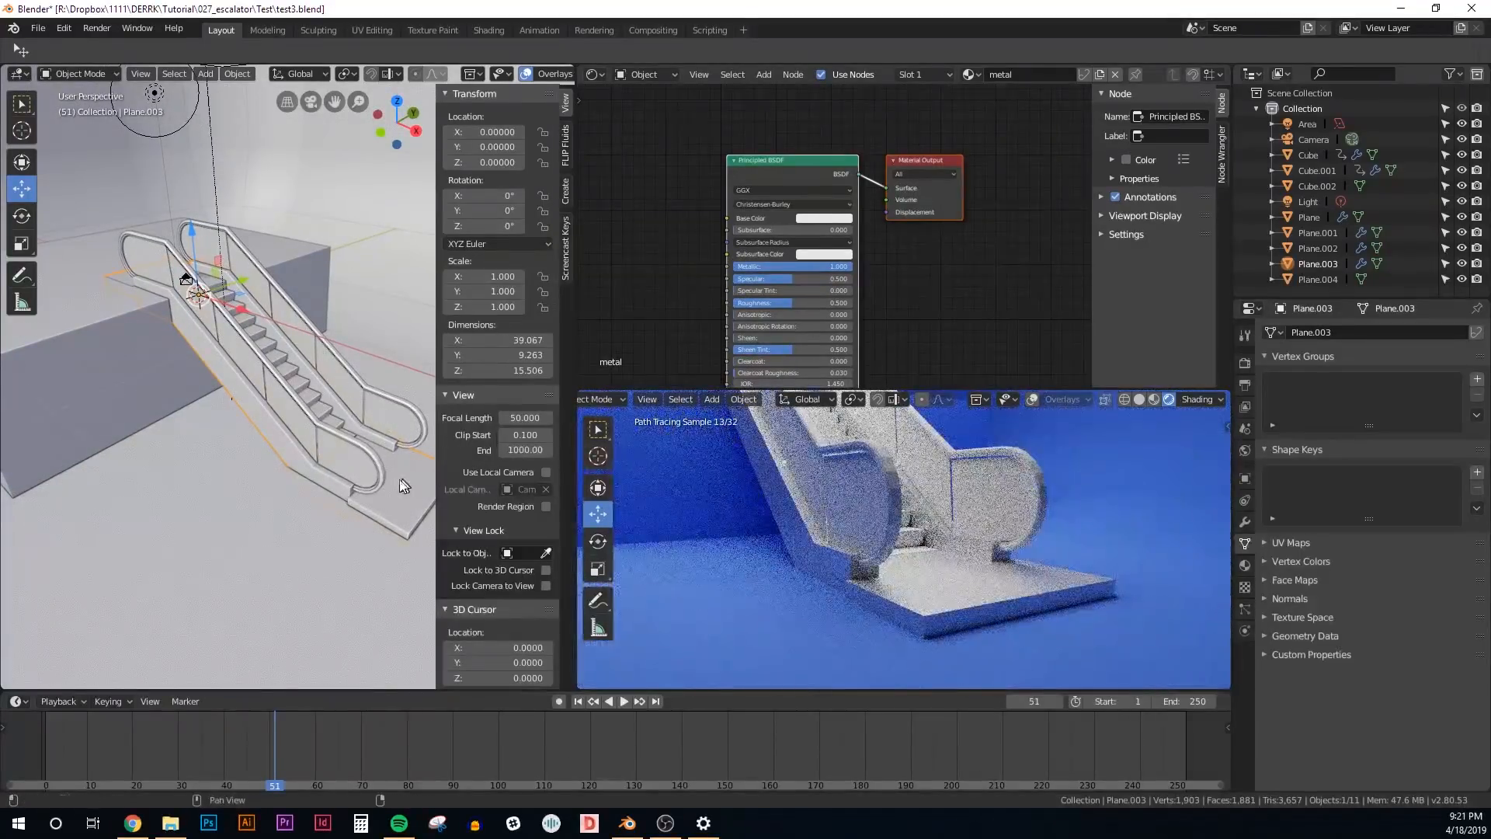
pyautogui.scroll(6, 308, 501)
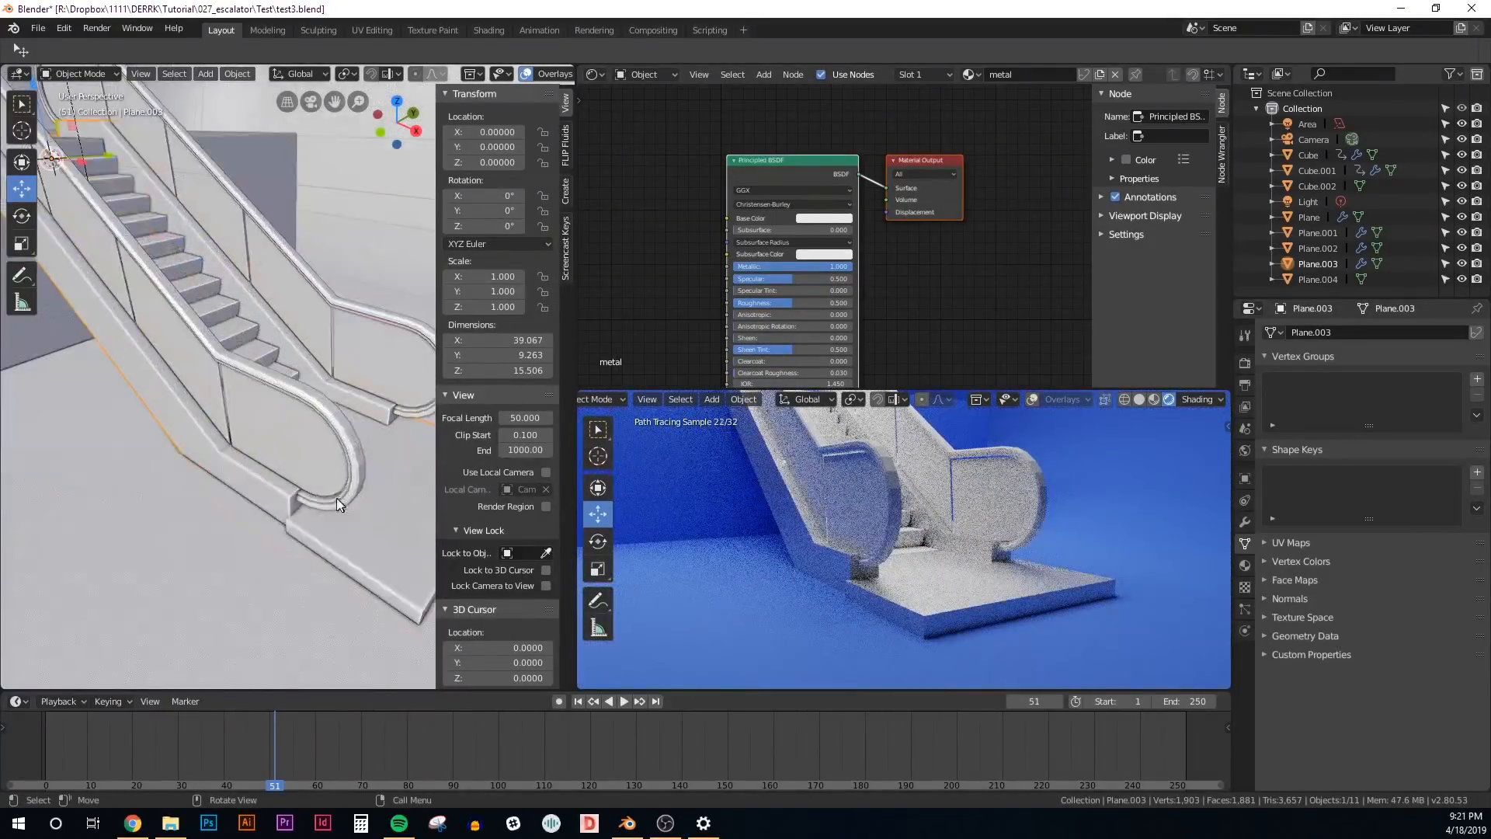
pyautogui.click(1245, 566)
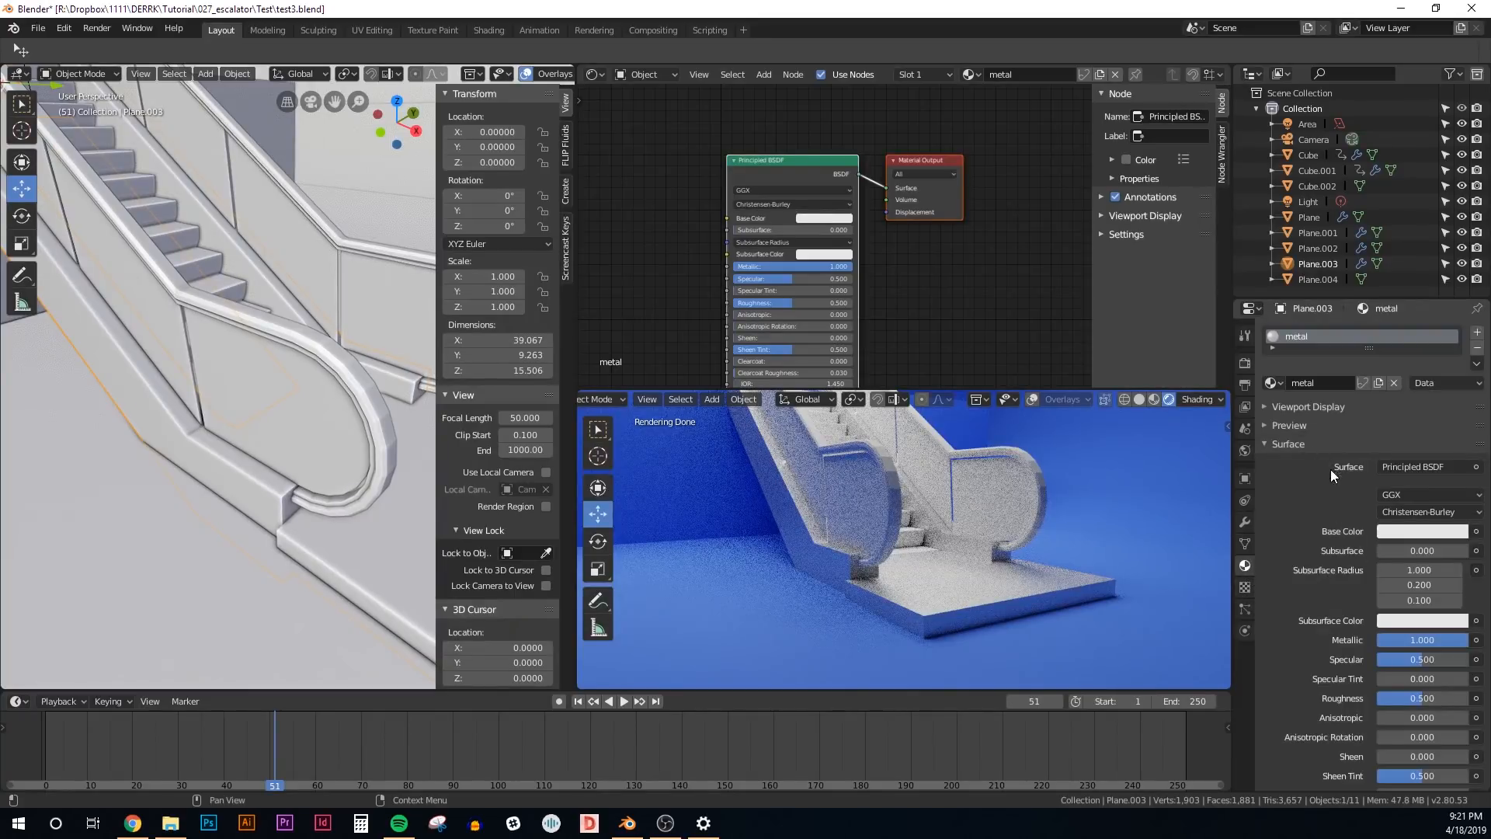
pyautogui.click(1311, 405)
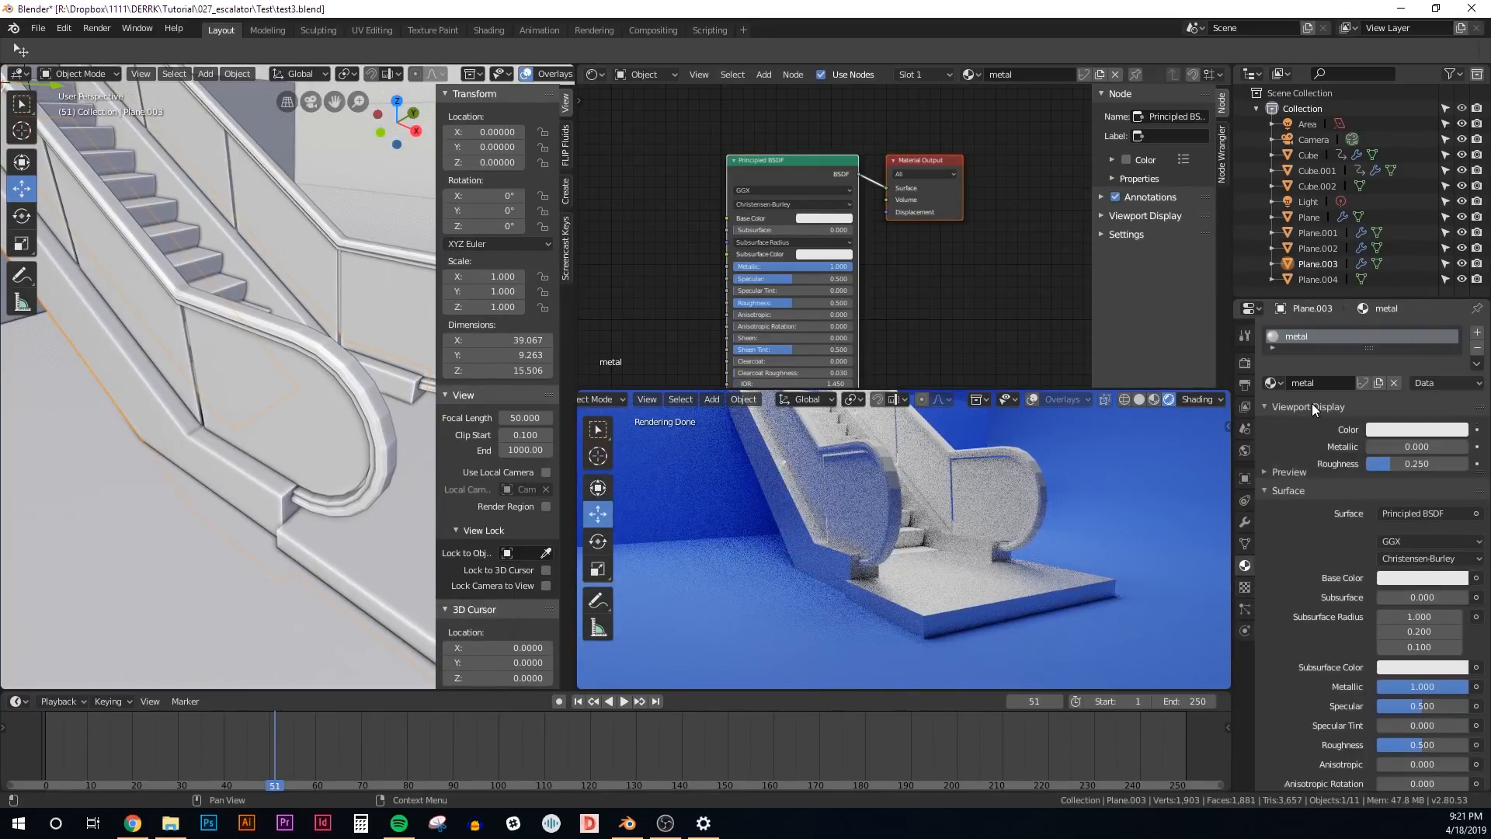
pyautogui.click(1396, 430)
pyautogui.moveTo(1412, 305)
pyautogui.mouseDown()
pyautogui.moveTo(1355, 266)
pyautogui.moveTo(1397, 241)
pyautogui.mouseUp()
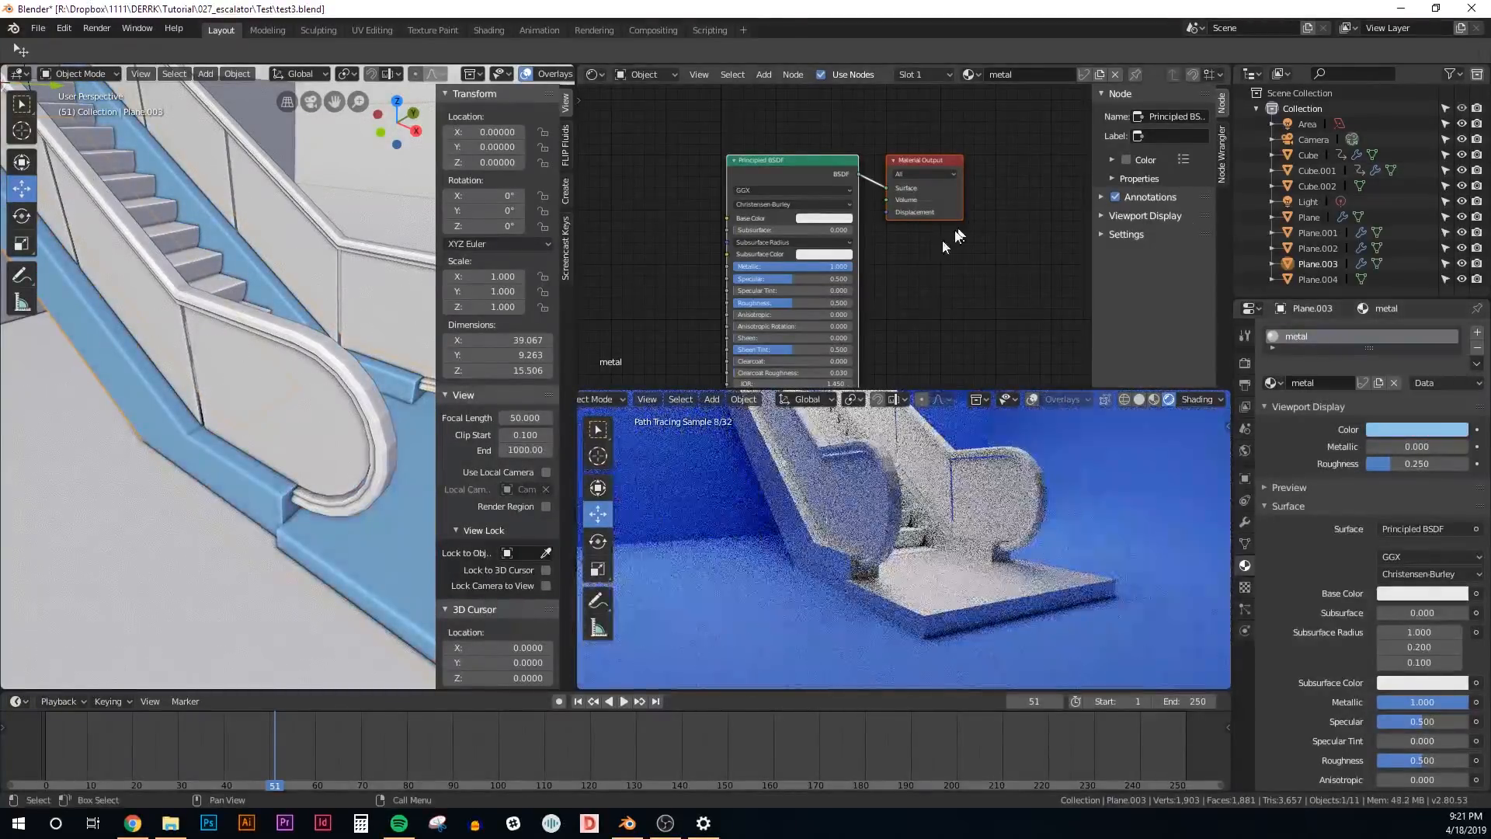
pyautogui.click(805, 215)
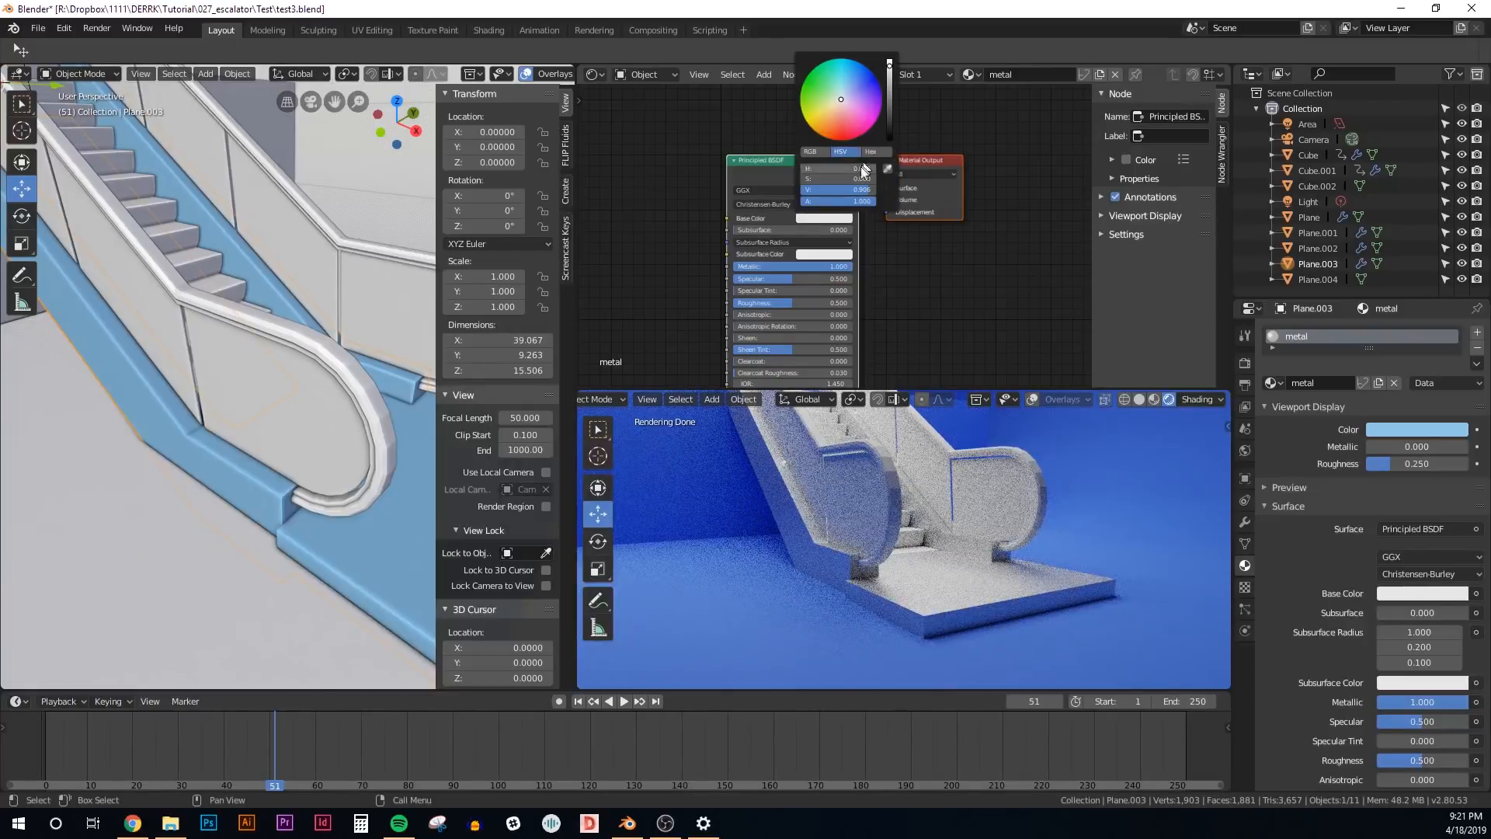
pyautogui.moveTo(850, 188)
pyautogui.mouseDown()
pyautogui.moveTo(816, 189)
pyautogui.moveTo(861, 189)
pyautogui.mouseUp()
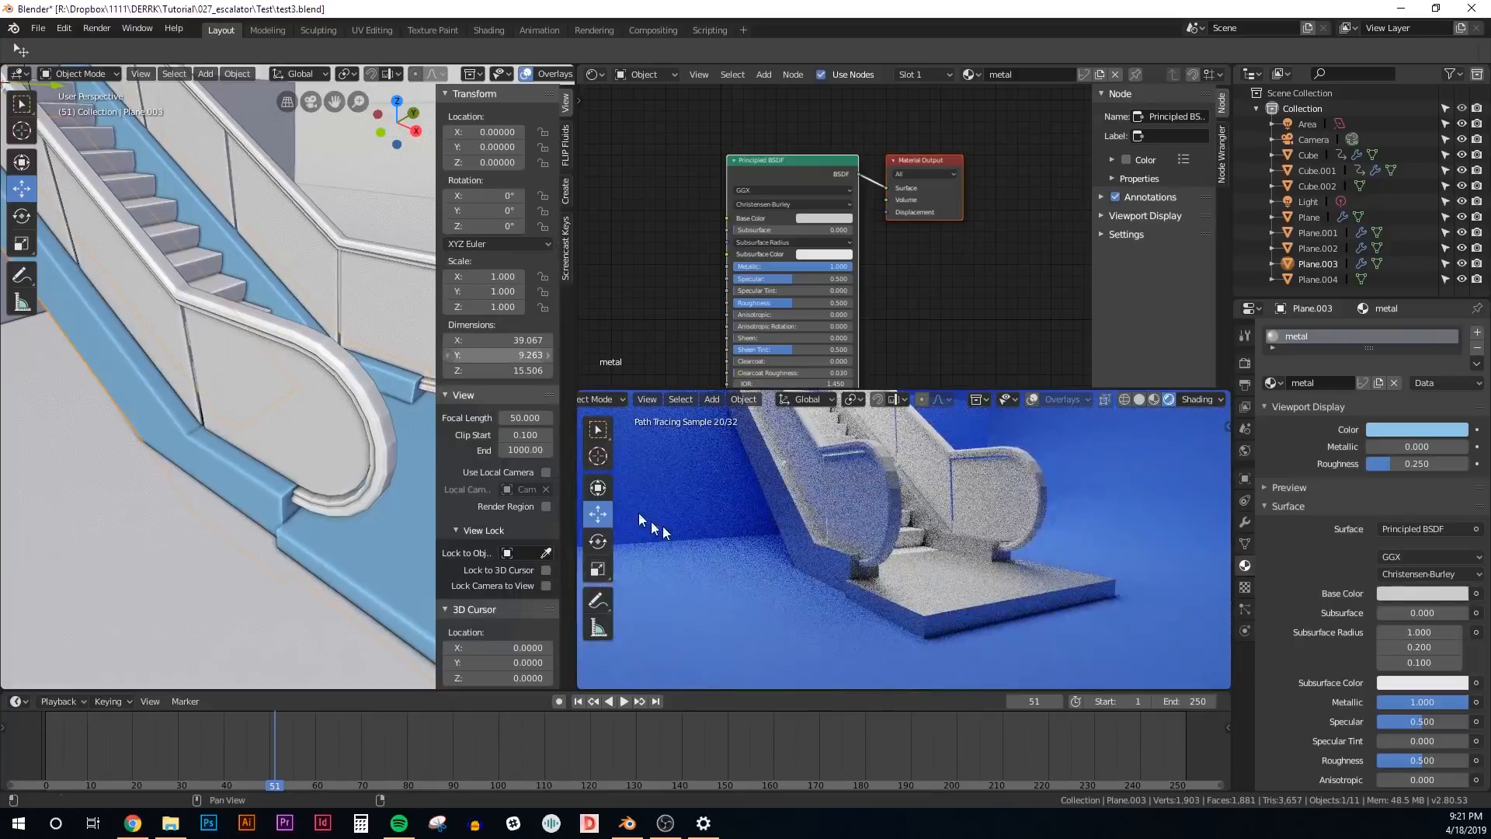
# Raise the backdrop plane about 0.633 along Z so it sits closer to the top of the escalator's landing plate
pyautogui.moveTo(412, 445); pyautogui.dragTo(306, 424, button='middle')
pyautogui.scroll(-6, 306, 424)
pyautogui.click(296, 486)
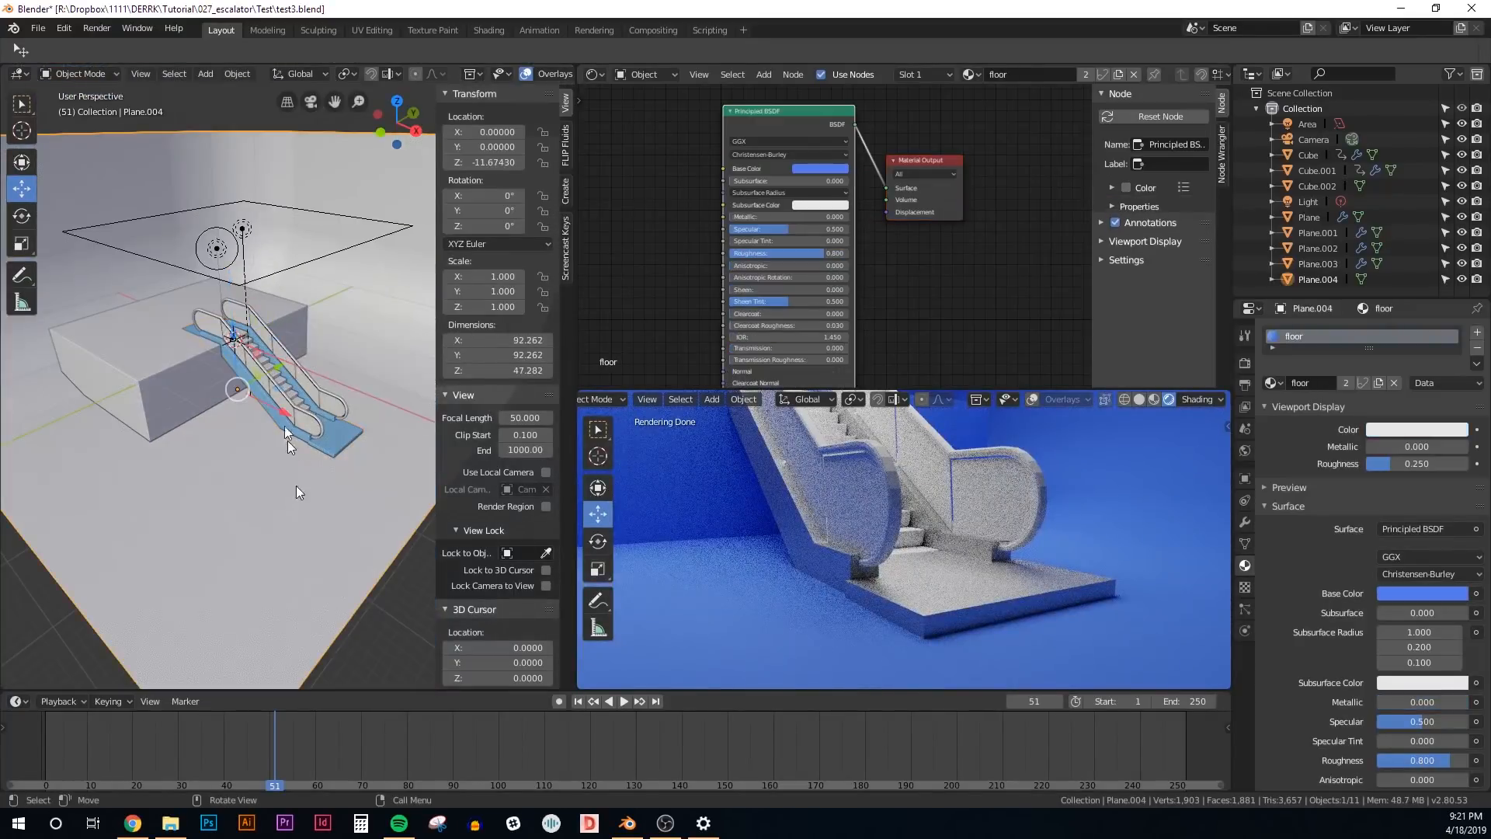
pyautogui.keyDown('shift'); pyautogui.moveTo(231, 332); pyautogui.dragTo(237, 303); pyautogui.keyUp('shift')
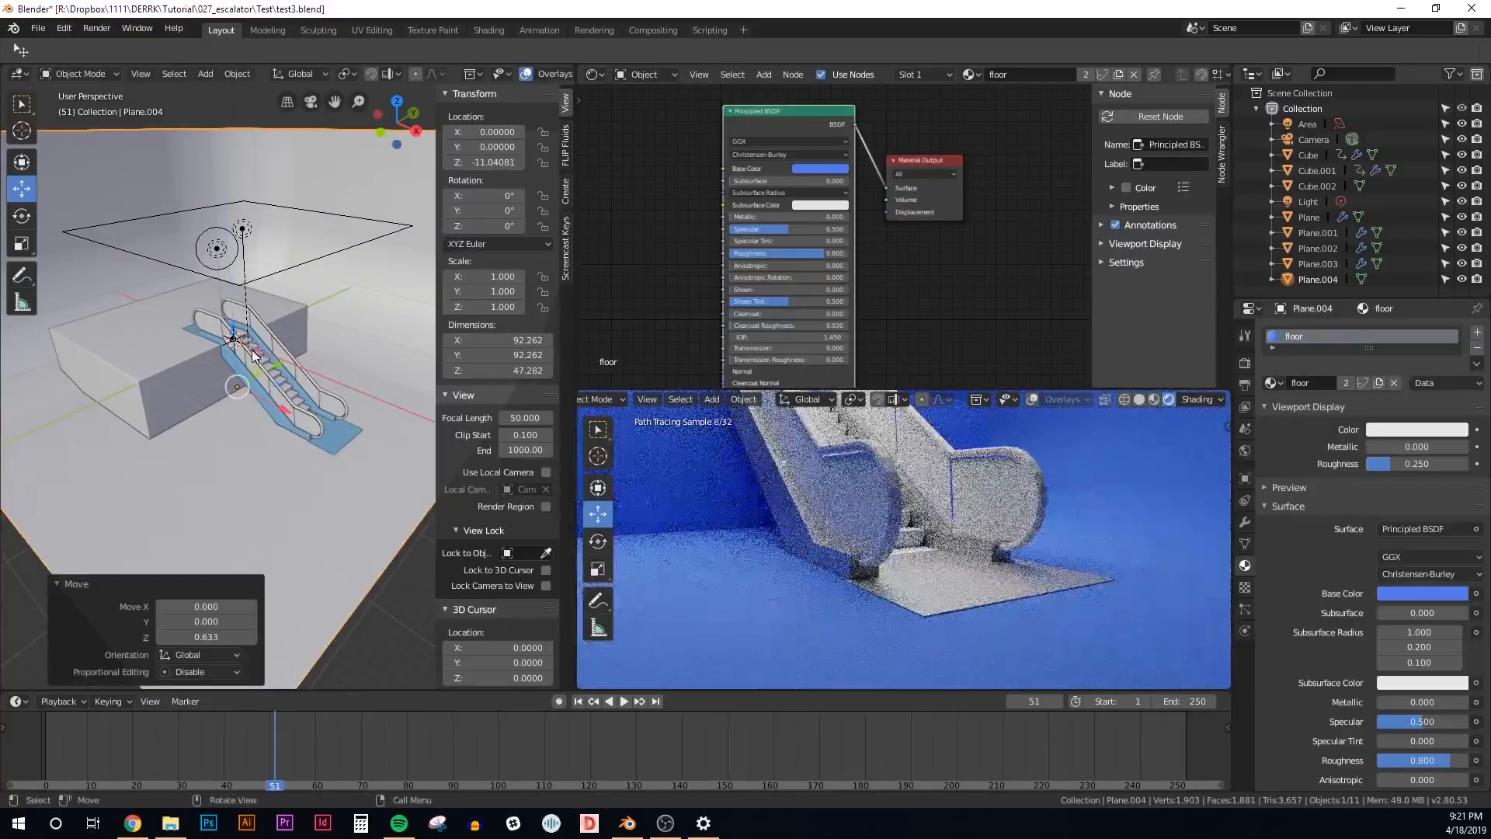
# Lower the upper platform block about 0.061 along Z beneath the escalator's top landing
pyautogui.moveTo(239, 311); pyautogui.dragTo(215, 348, button='middle')
pyautogui.scroll(10, 235, 357)
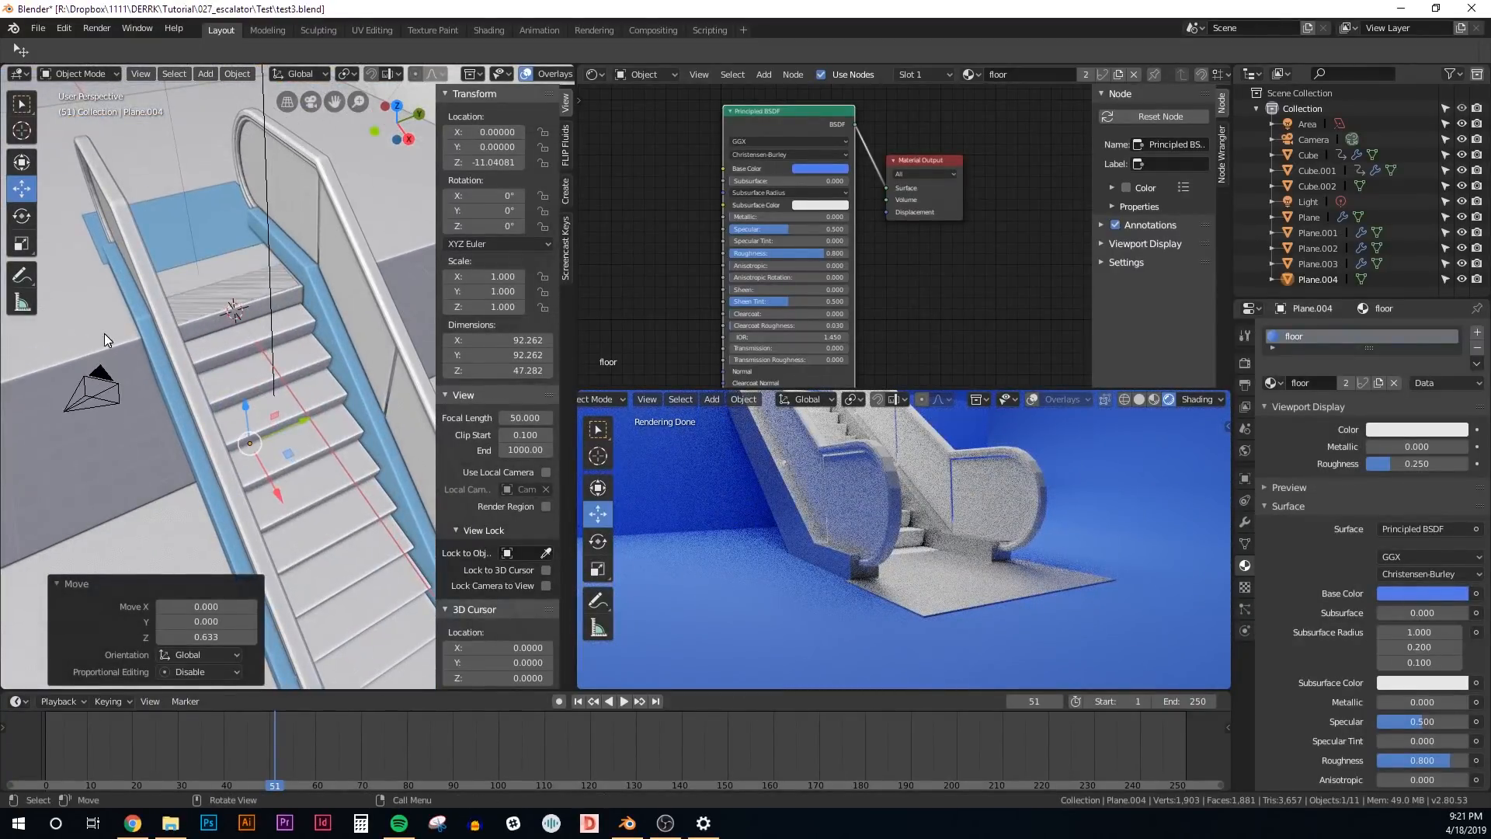
pyautogui.moveTo(107, 340); pyautogui.dragTo(233, 311, button='middle')
pyautogui.click(274, 260)
pyautogui.press('g')
pyautogui.press('z')
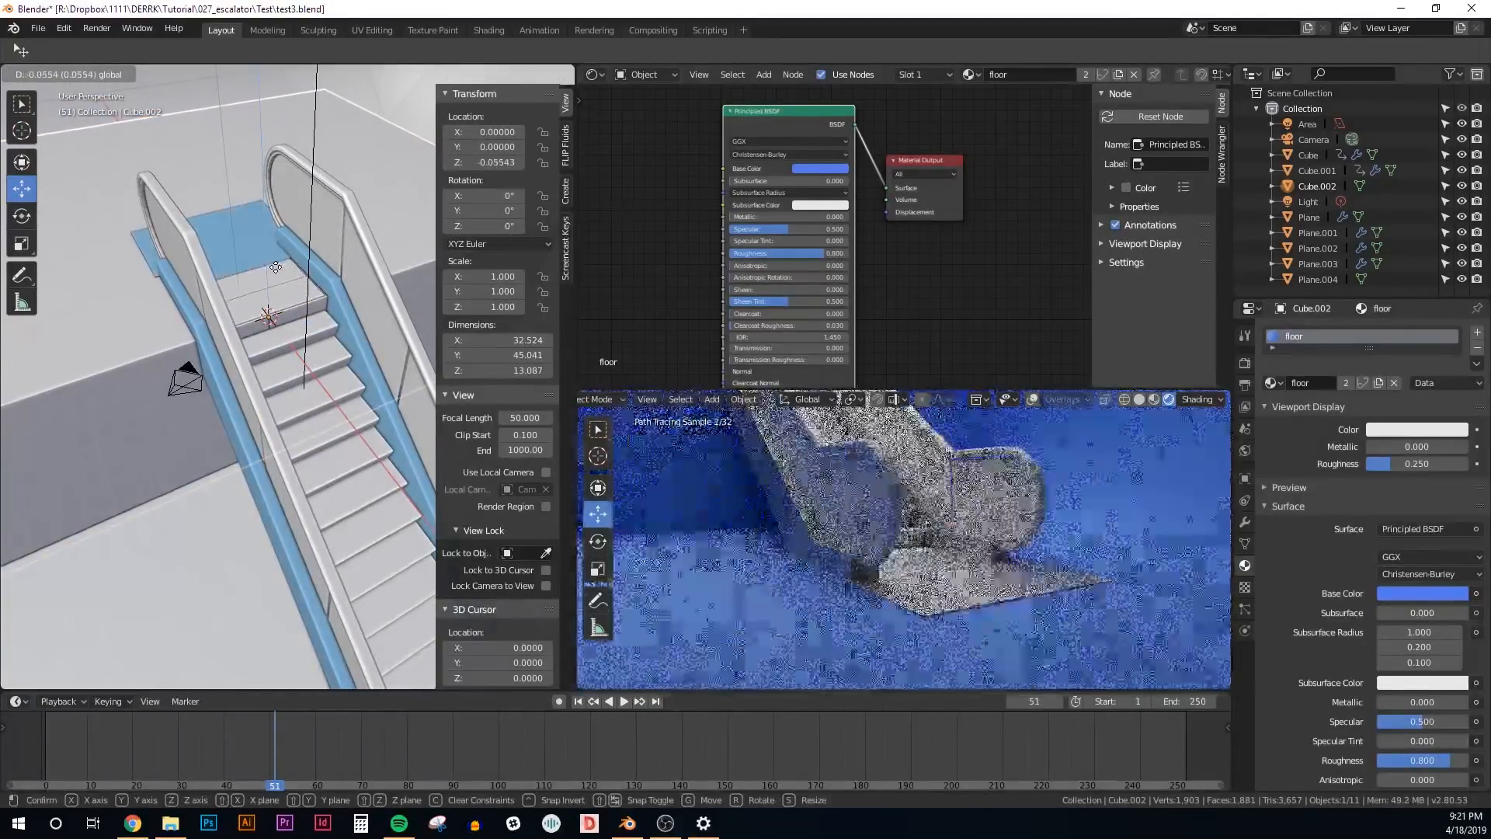
pyautogui.click(275, 268)
# Give the escalator handrails a new material with a near-black base color and a roughness of 0.3
pyautogui.keyDown('shift'); pyautogui.moveTo(893, 538); pyautogui.dragTo(1005, 680, button='middle'); pyautogui.keyUp('shift')
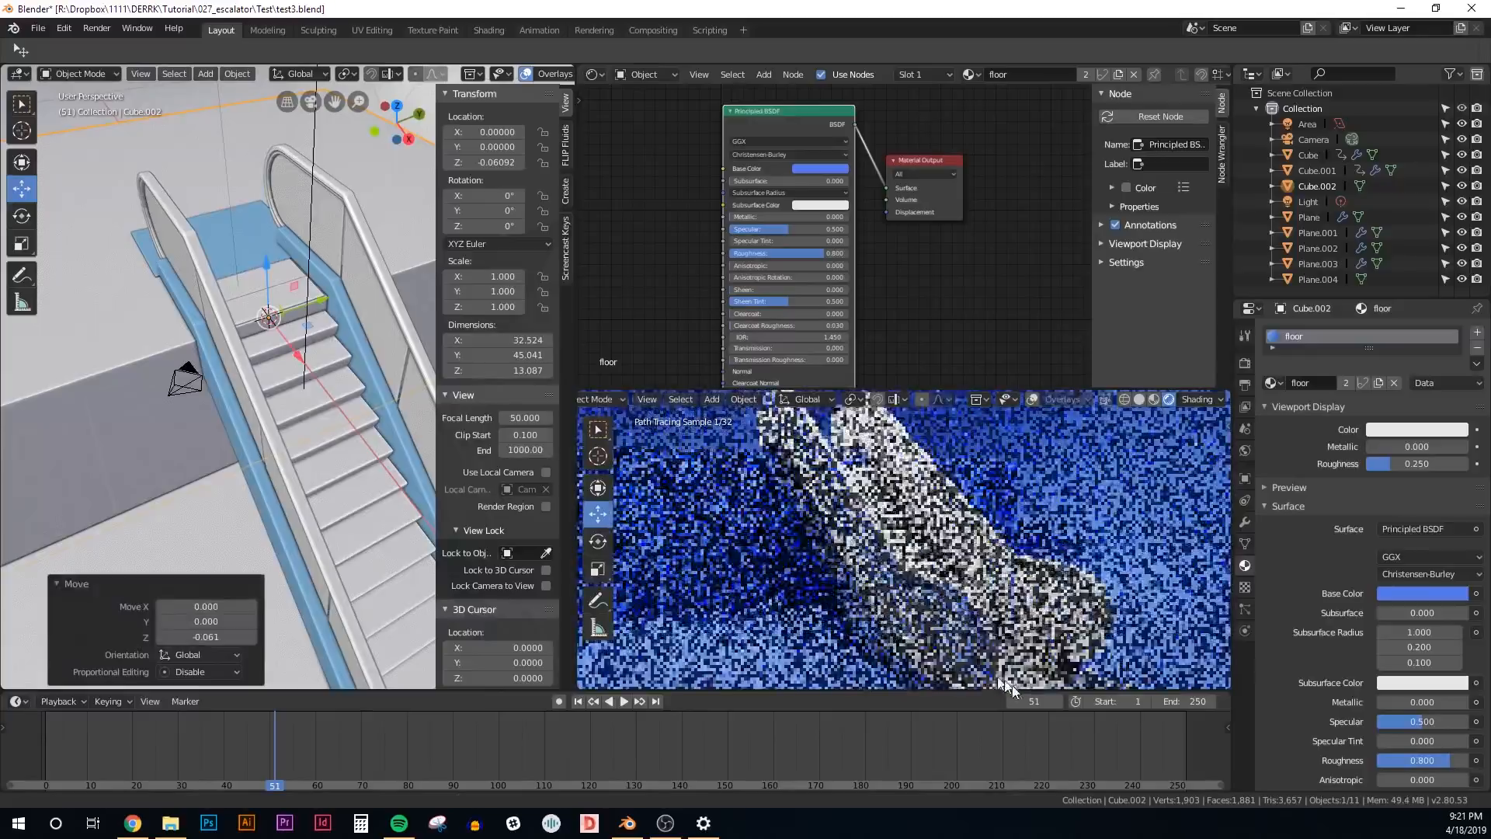
pyautogui.click(234, 339)
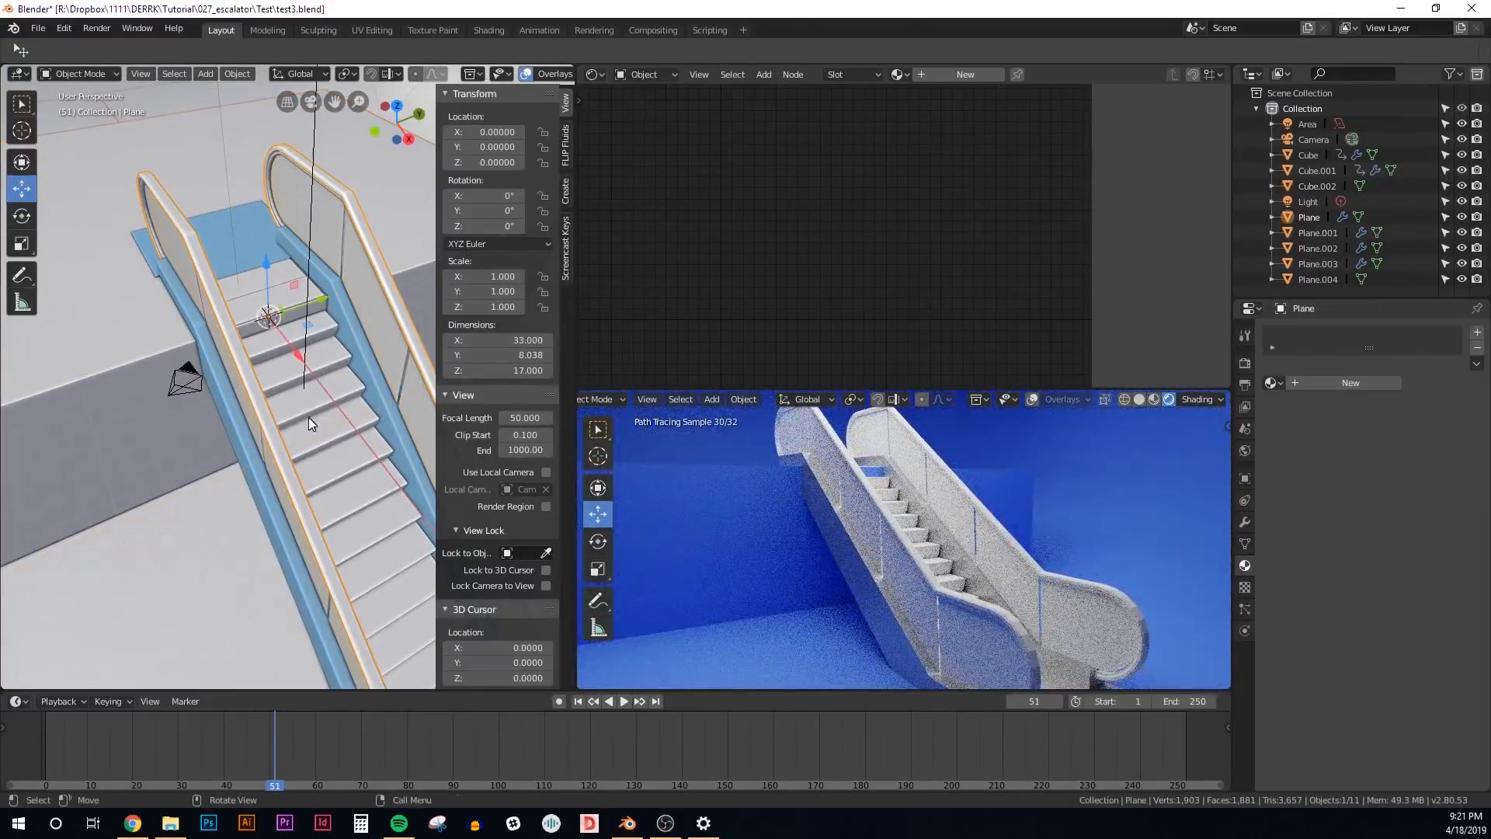
pyautogui.moveTo(309, 417)
pyautogui.mouseDown(button='middle')
pyautogui.moveTo(286, 367)
pyautogui.moveTo(309, 342)
pyautogui.moveTo(226, 287)
pyautogui.mouseUp(button='middle')
pyautogui.hotkey('alt', 'z')
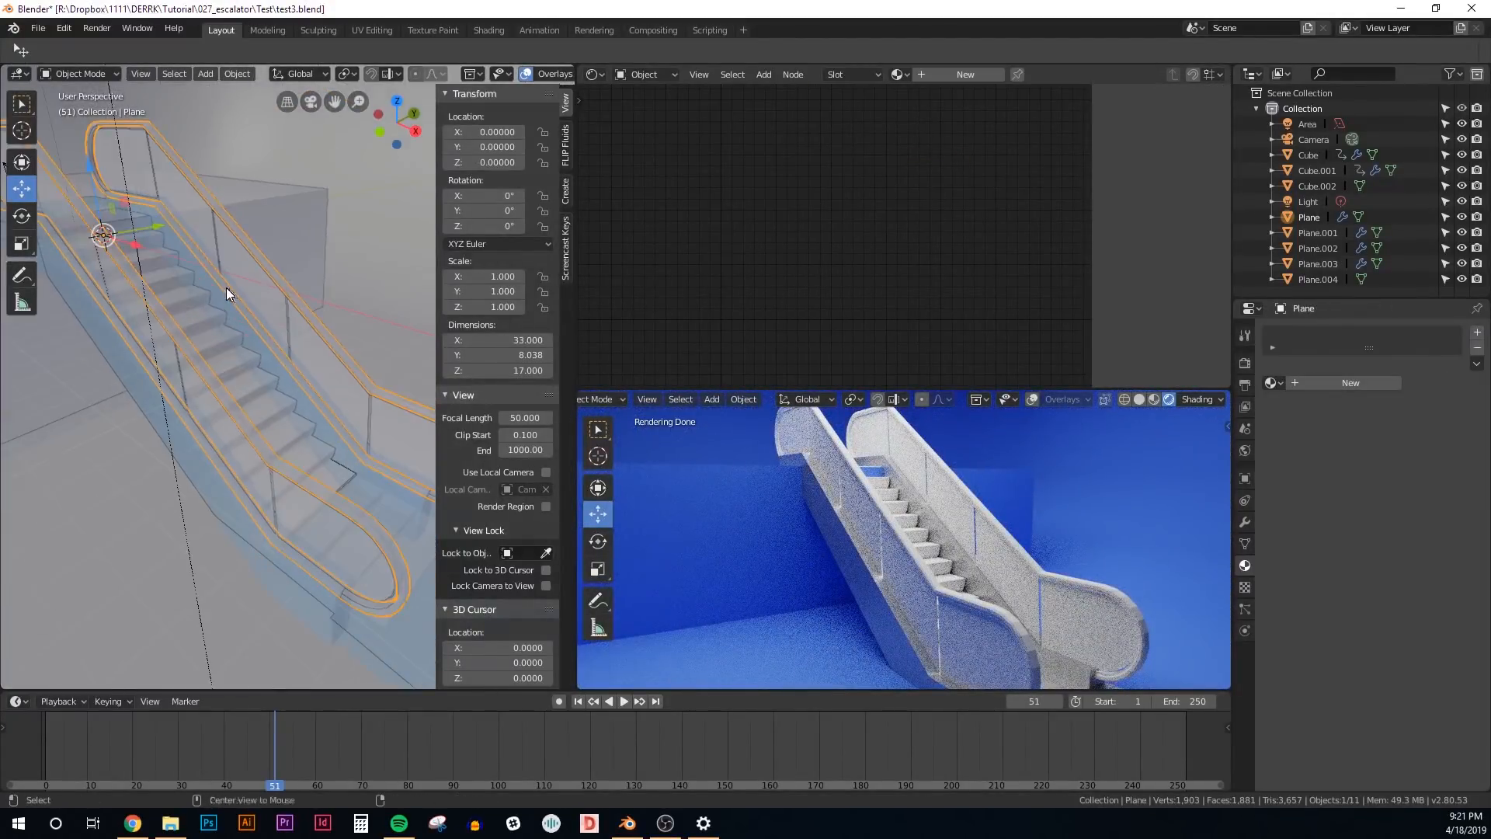
pyautogui.hotkey('alt', 'z')
pyautogui.click(940, 75)
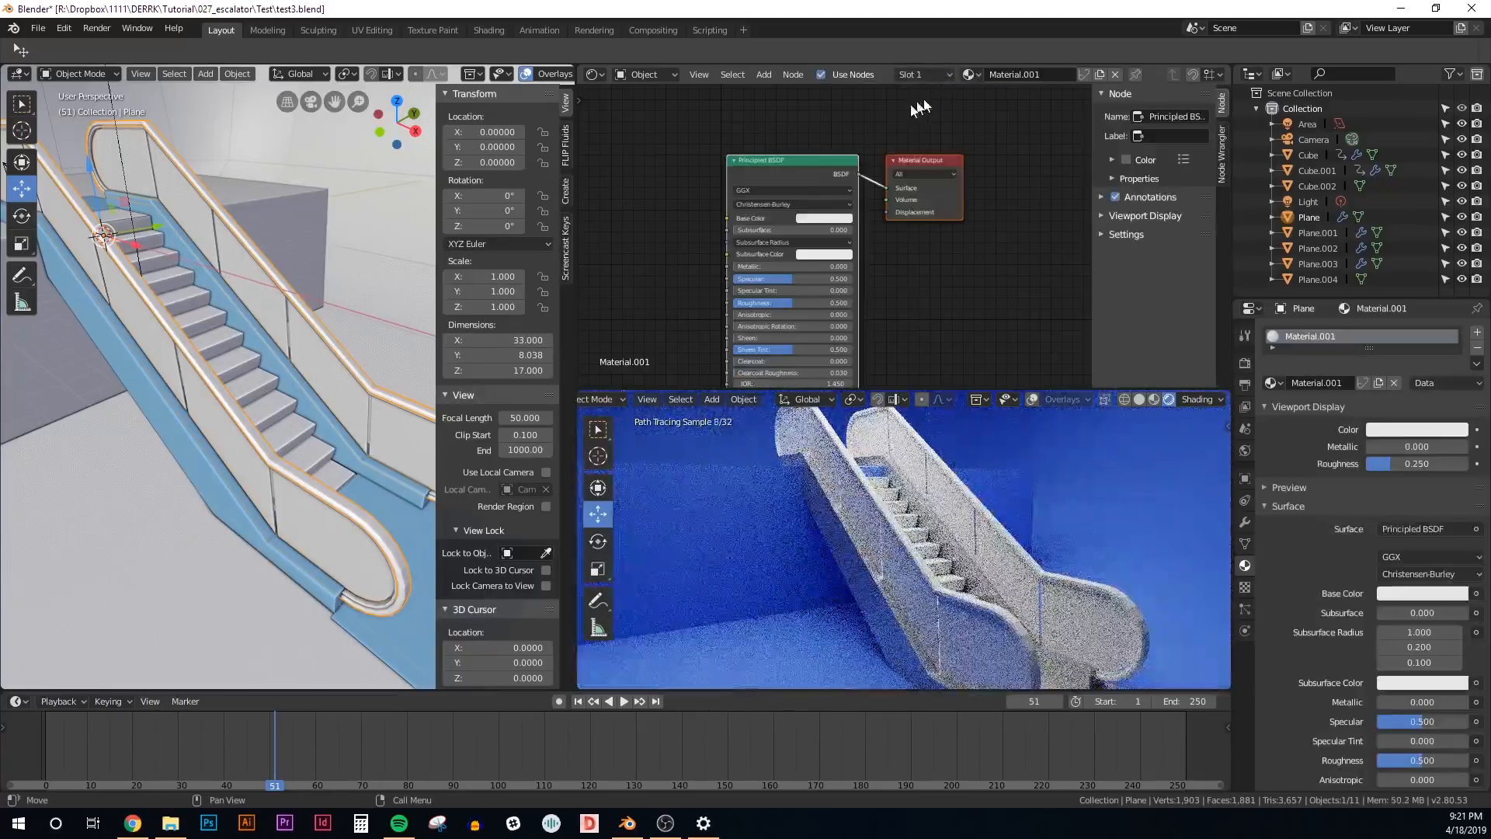
pyautogui.click(832, 220)
pyautogui.moveTo(886, 95); pyautogui.dragTo(889, 138)
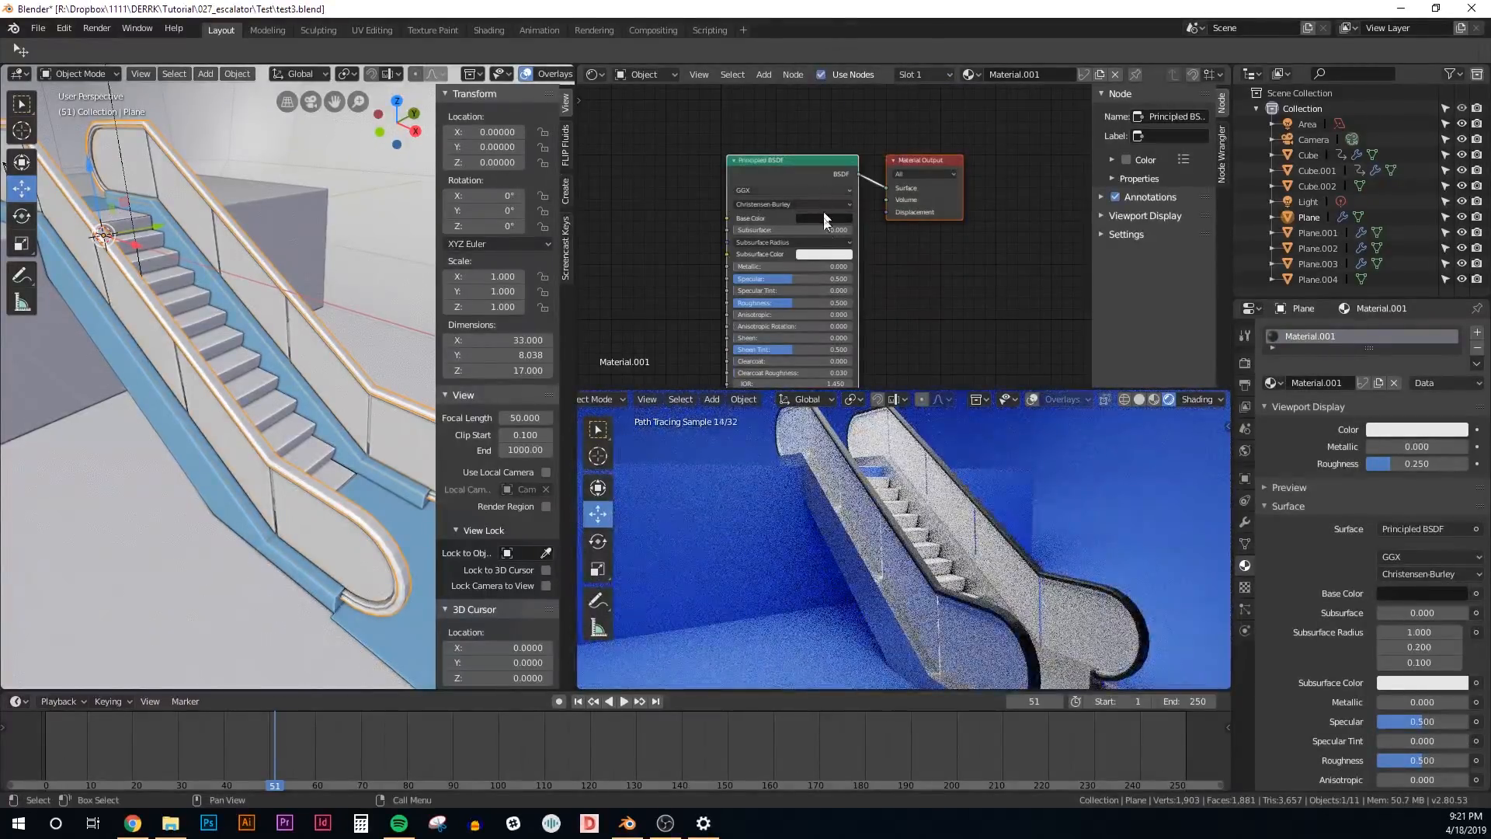
pyautogui.moveTo(792, 302); pyautogui.dragTo(780, 303)
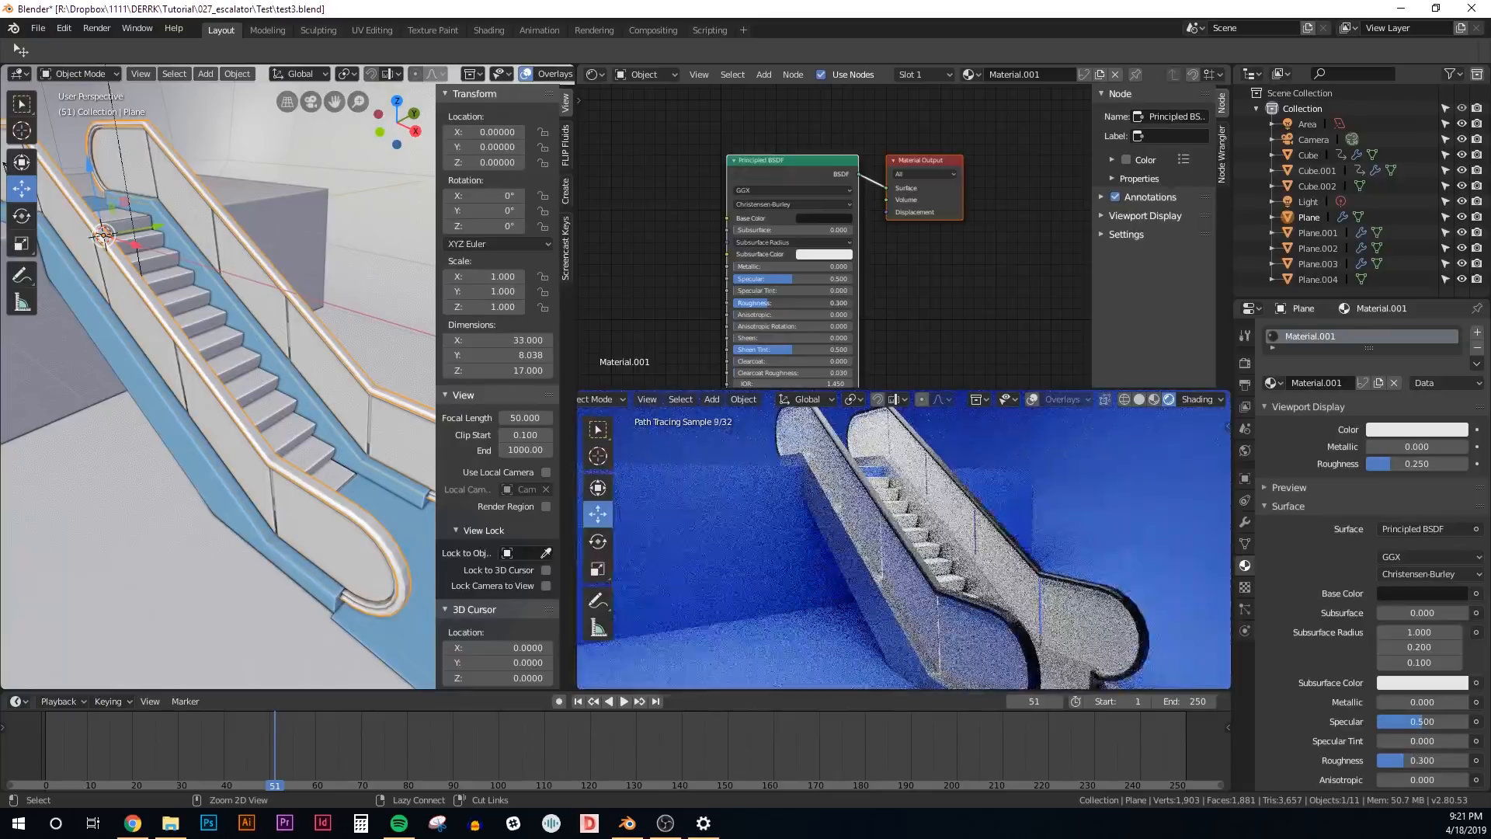
pyautogui.moveTo(1009, 602); pyautogui.dragTo(338, 311, button='middle')
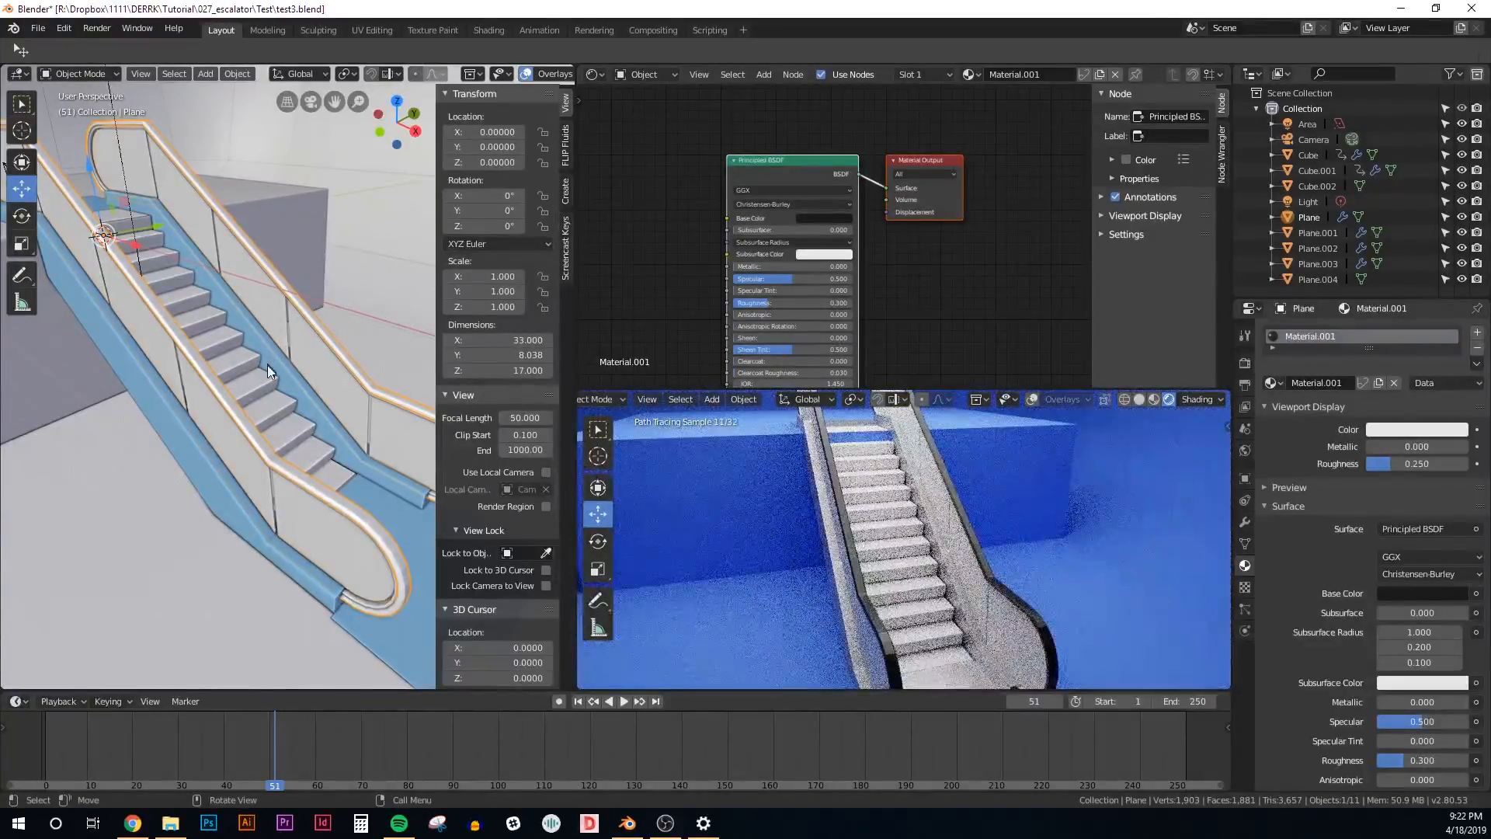
pyautogui.click(261, 380)
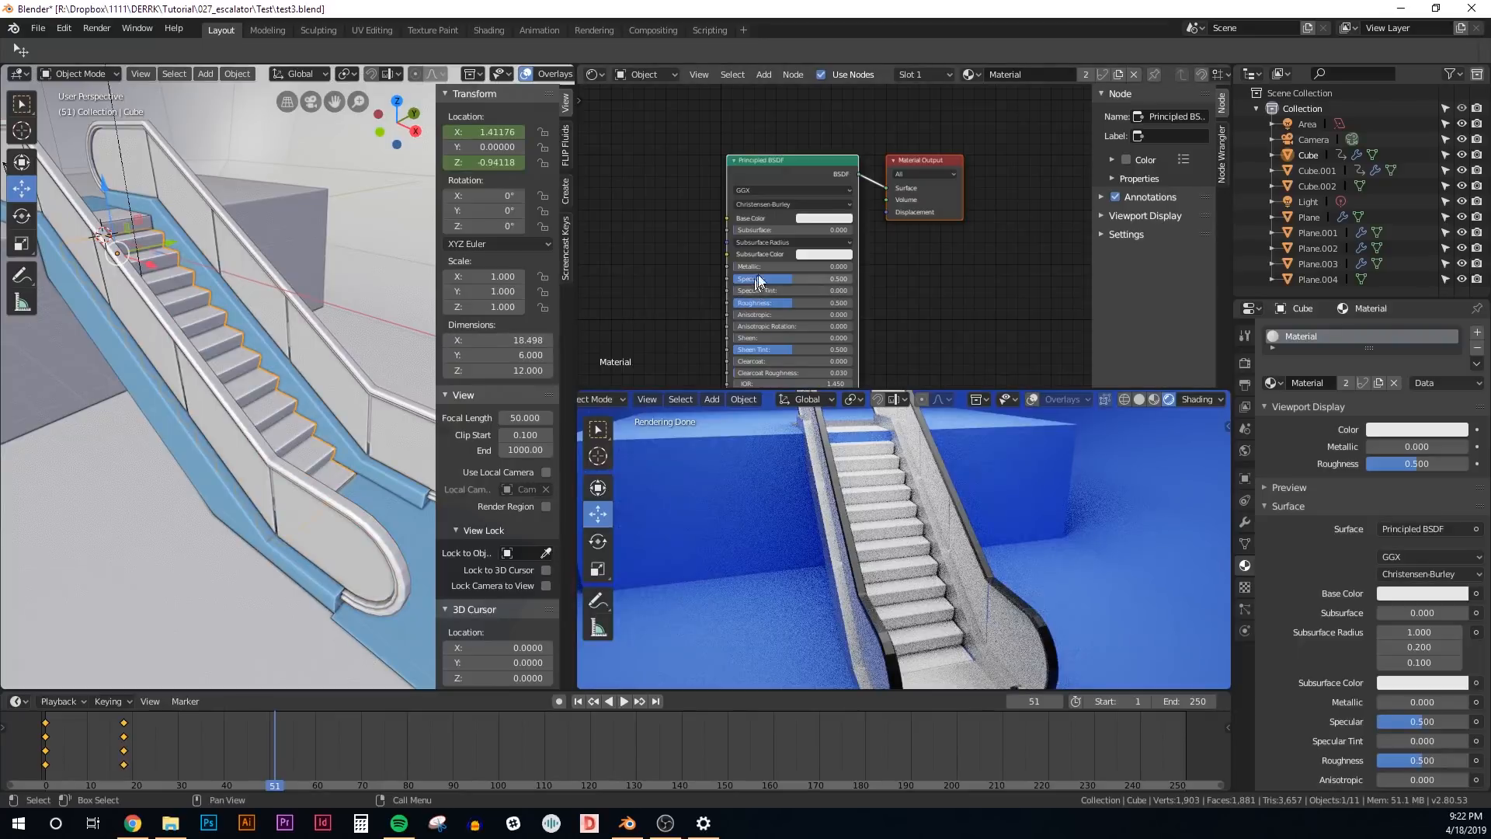
pyautogui.click(817, 217)
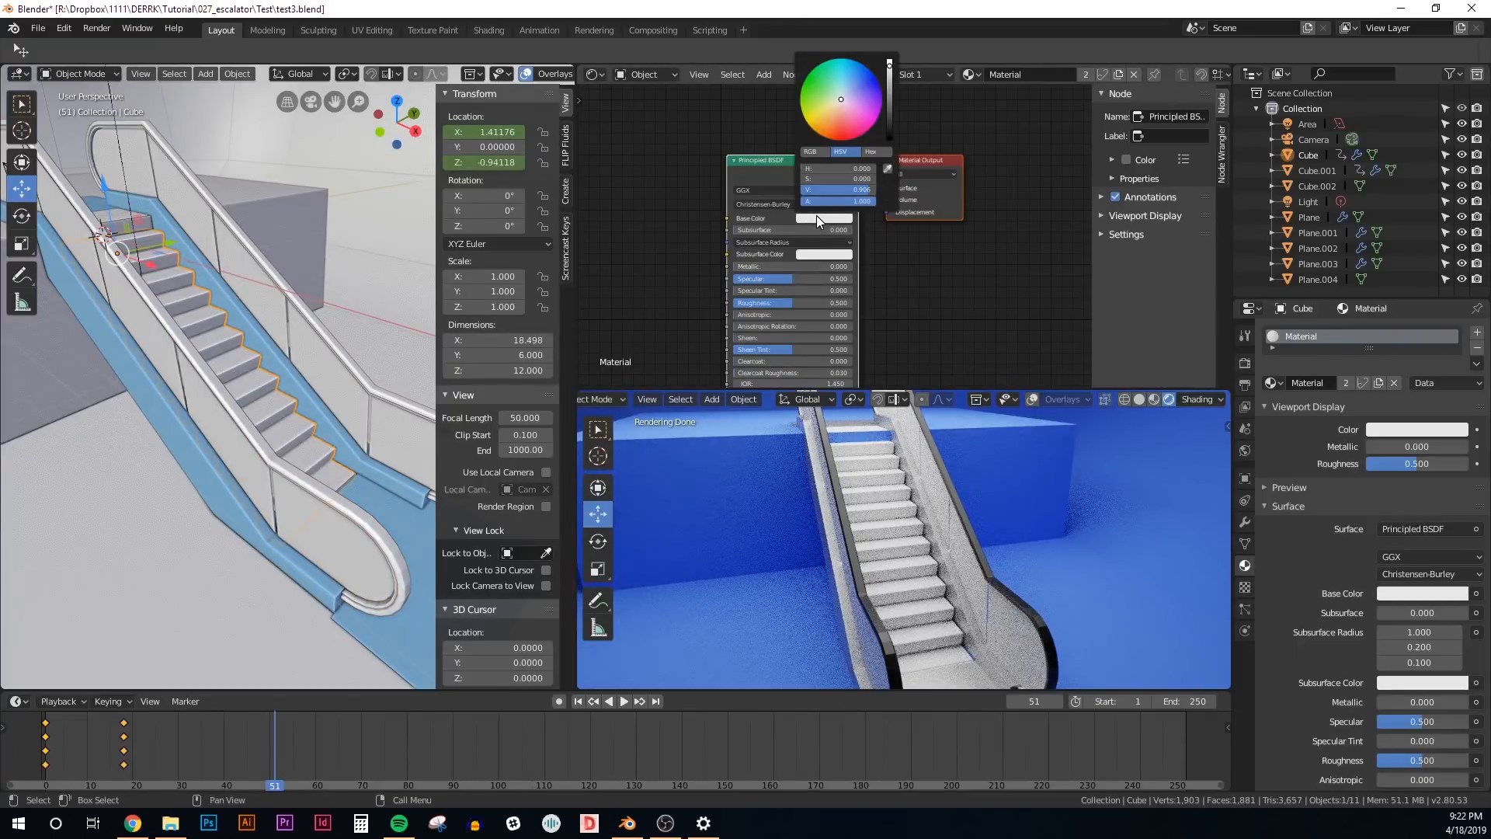
pyautogui.scroll(-2, 753, 490)
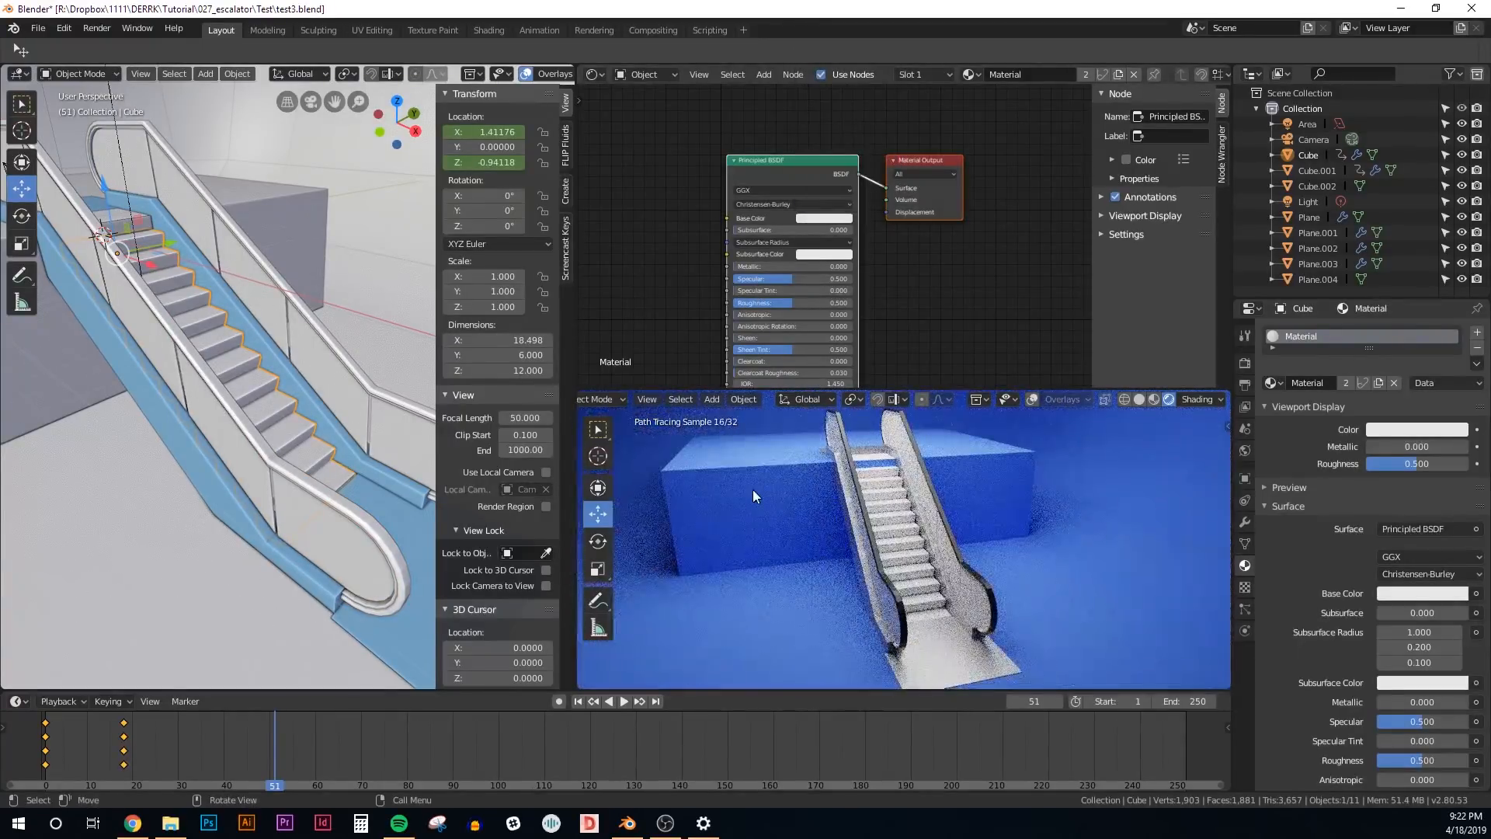
# Give the escalator's side panels a new material named glass
pyautogui.moveTo(201, 276); pyautogui.dragTo(144, 342, button='middle')
pyautogui.click(151, 344)
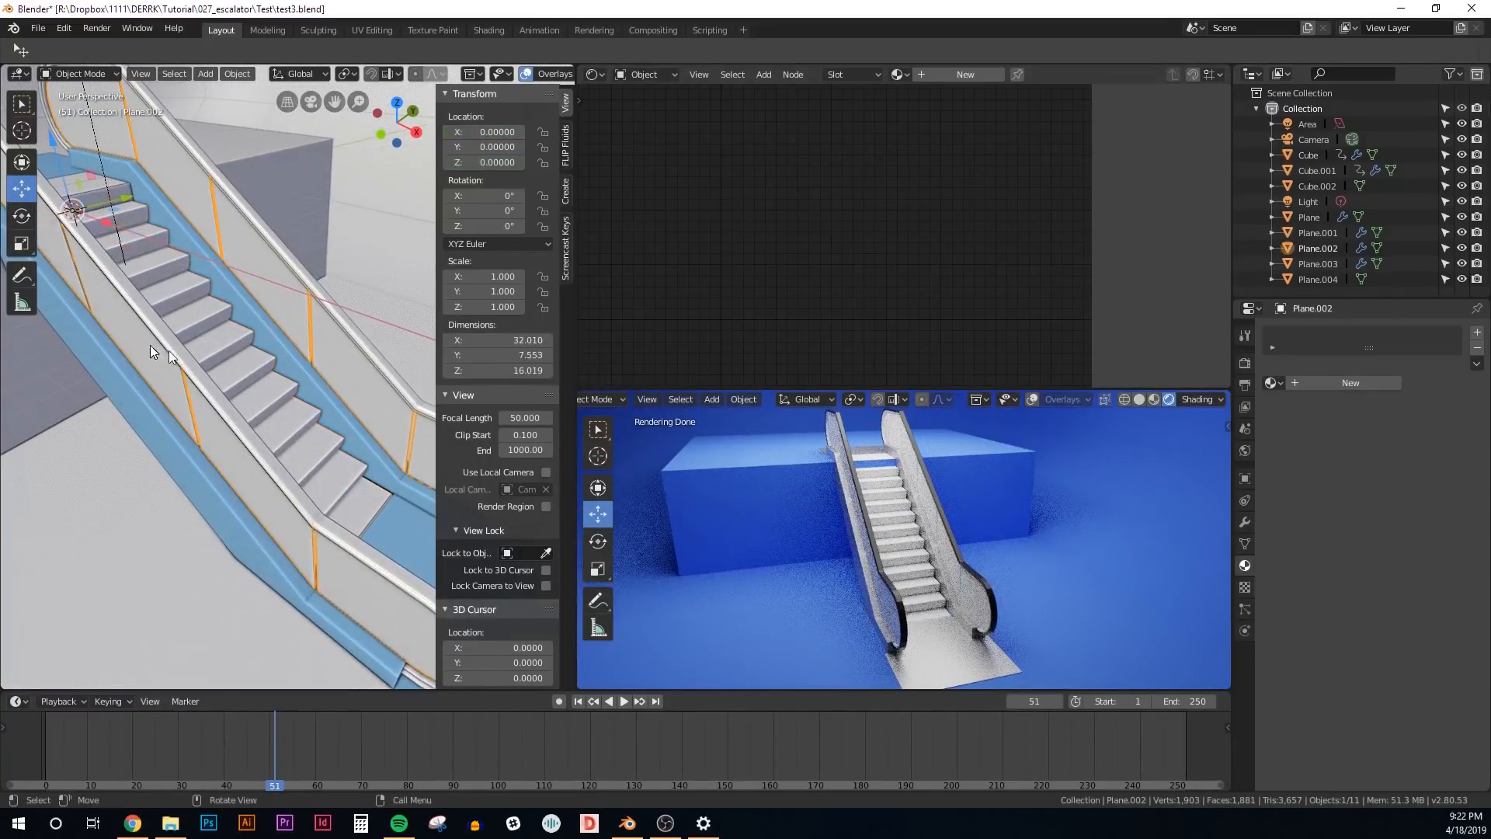
pyautogui.click(942, 77)
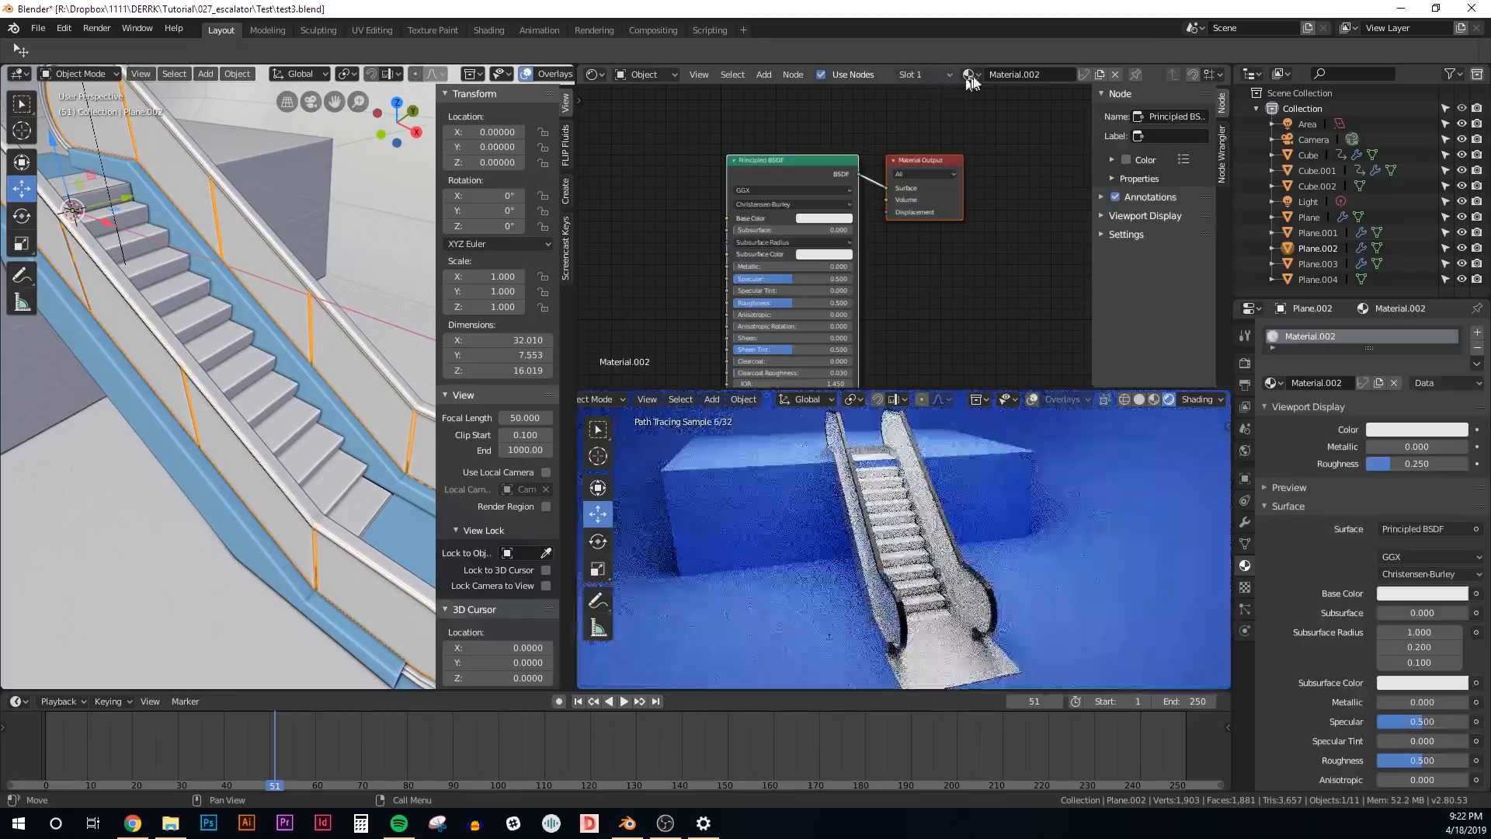
pyautogui.click(1013, 68)
pyautogui.write('glass')
pyautogui.press('Return')
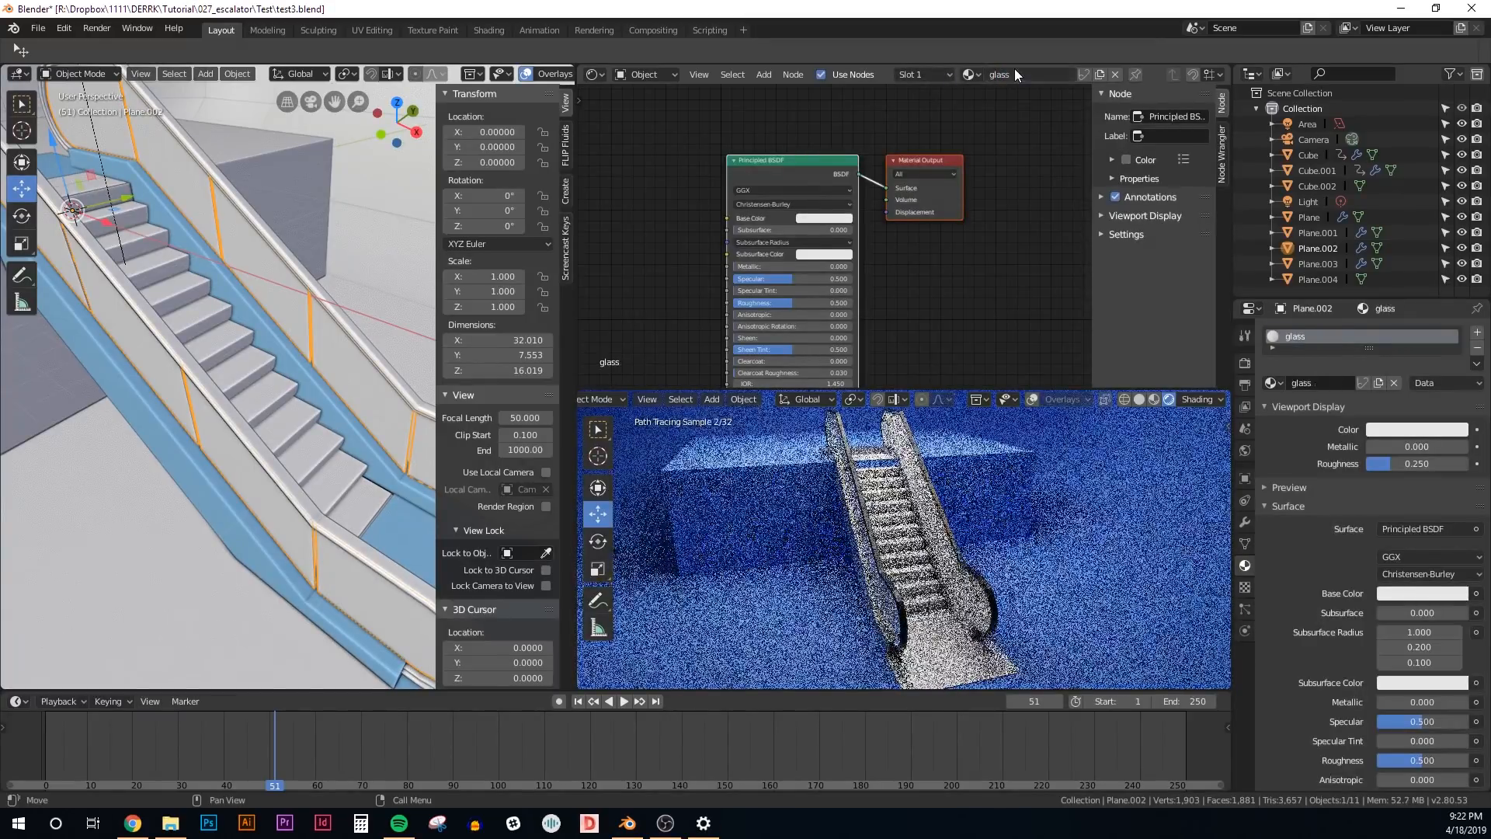
# Set the glass material's roughness to 0.2 and its transmission to 1.0
pyautogui.moveTo(841, 200); pyautogui.dragTo(875, 171, button='middle')
pyautogui.scroll(-1, 892, 257)
pyautogui.moveTo(891, 298); pyautogui.dragTo(888, 217, button='middle')
pyautogui.scroll(1, 844, 273)
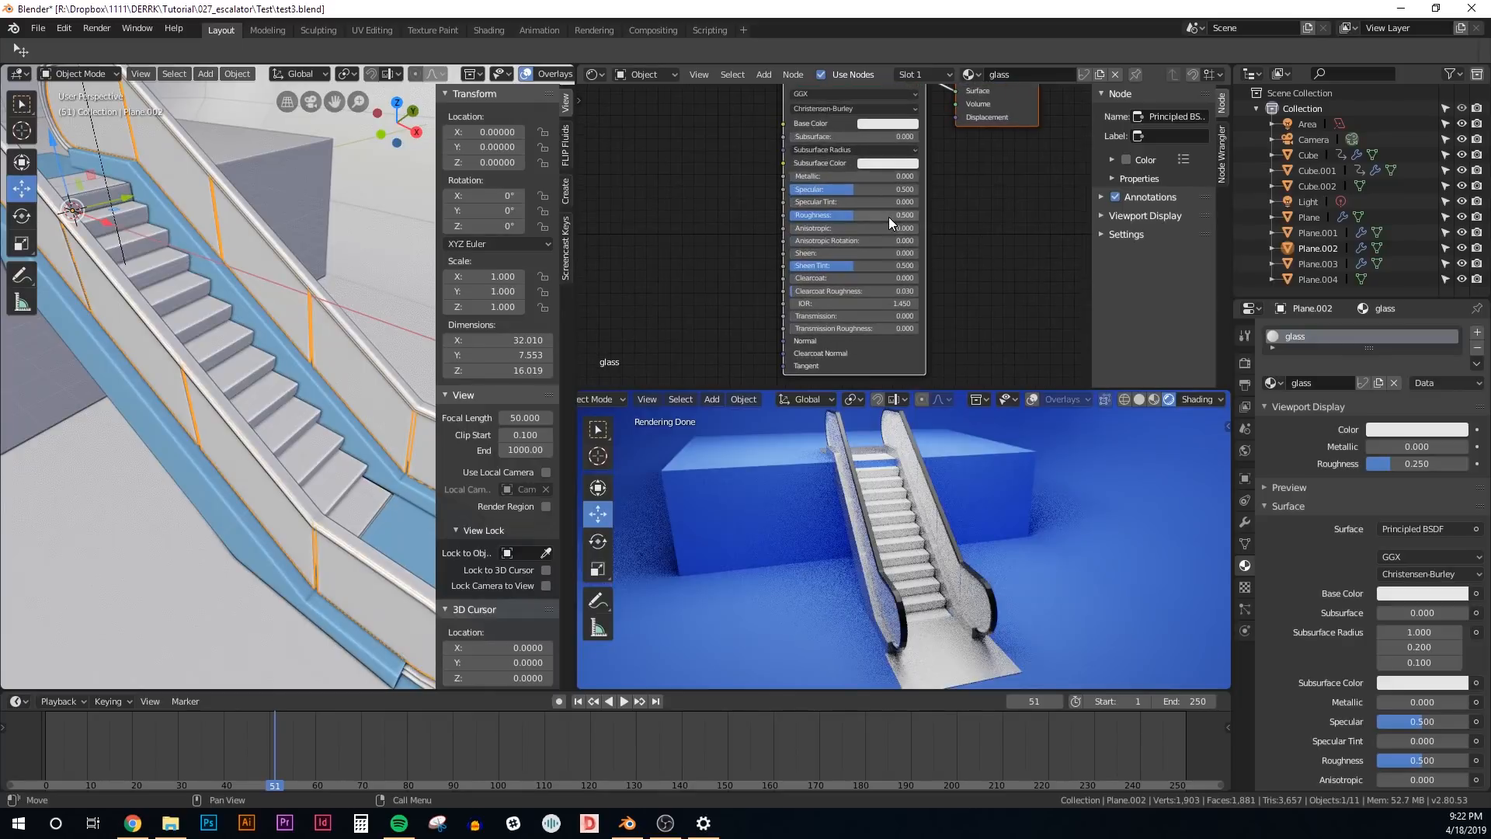
pyautogui.keyDown('ctrl'); pyautogui.moveTo(889, 216); pyautogui.dragTo(851, 216); pyautogui.keyUp('ctrl')
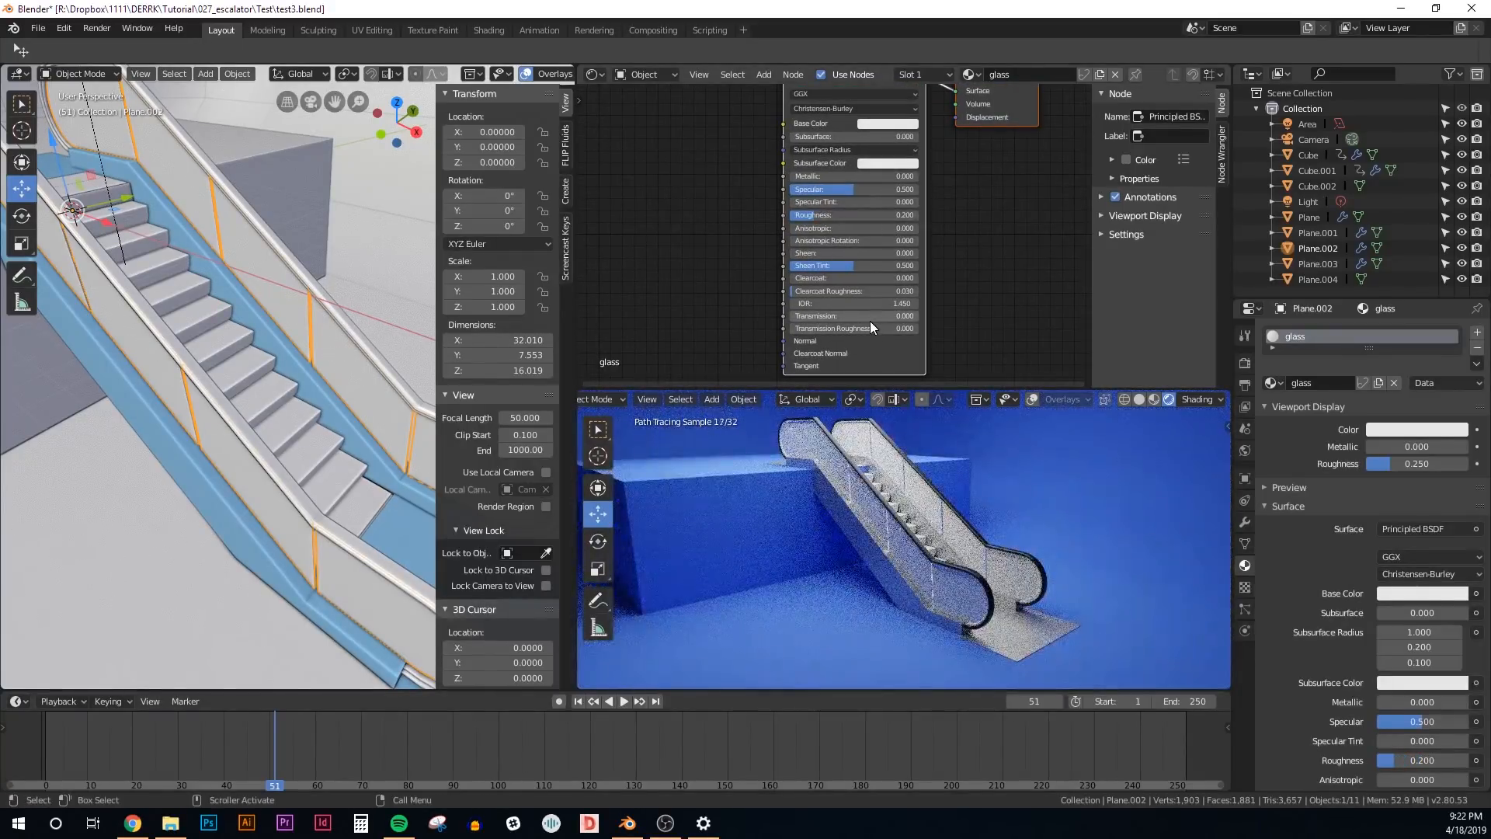
pyautogui.moveTo(870, 317); pyautogui.dragTo(915, 317)
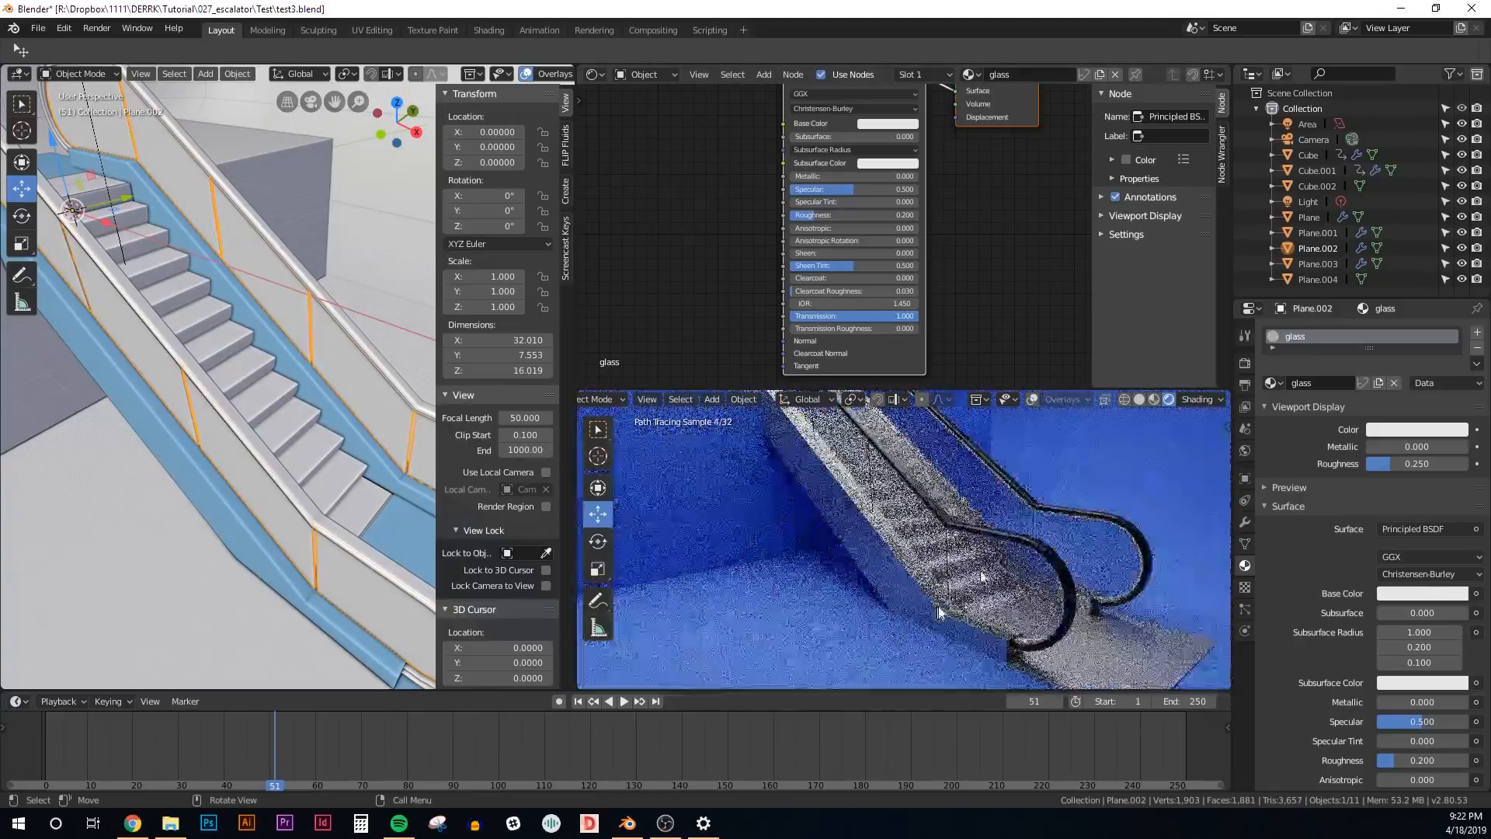
# Adjust the brightness of the glass material's base color and check the side panels in the rendered view
pyautogui.moveTo(944, 296); pyautogui.dragTo(928, 317, button='middle')
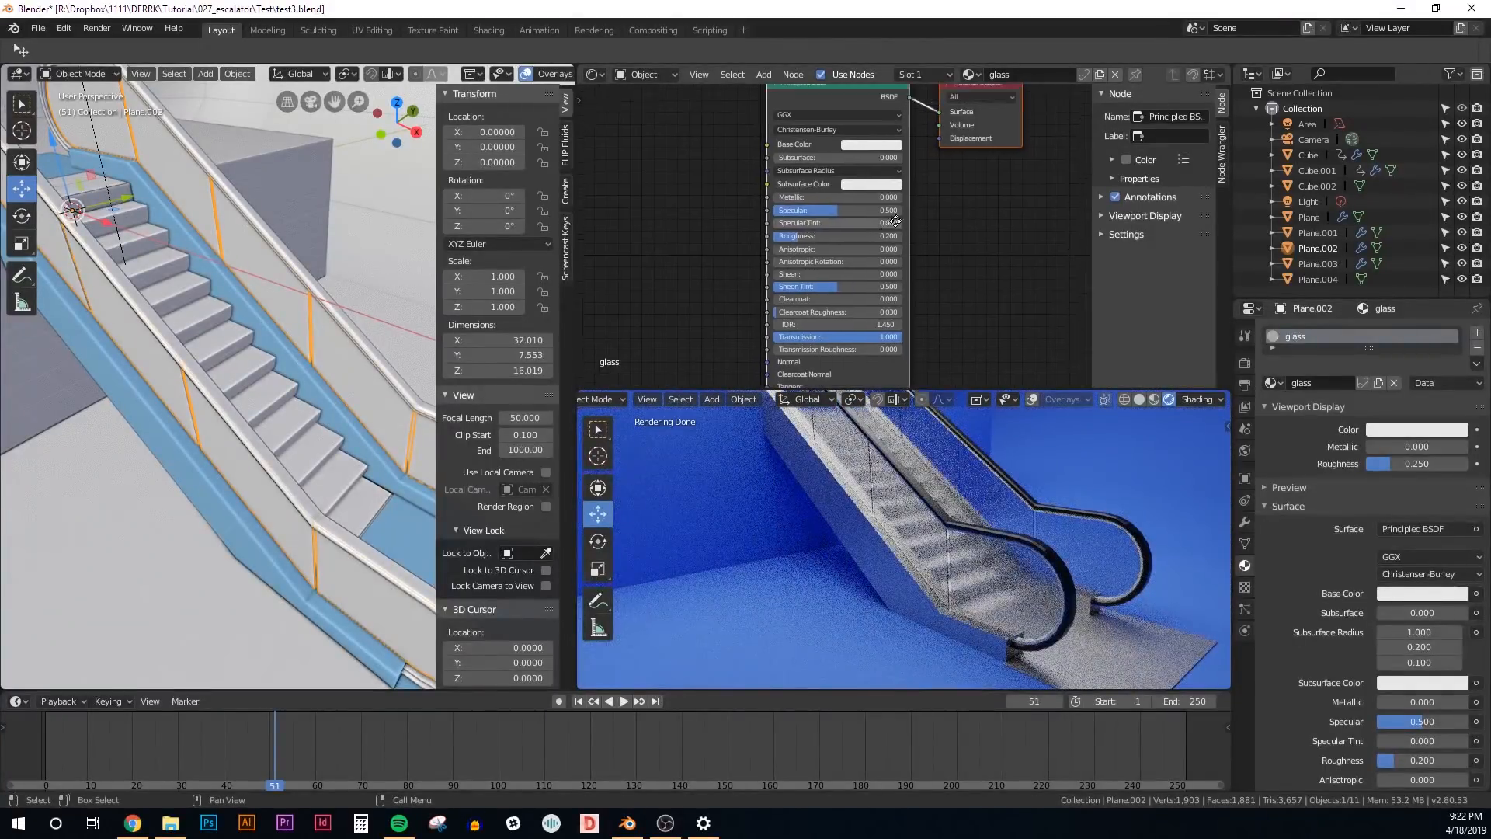
pyautogui.click(867, 143)
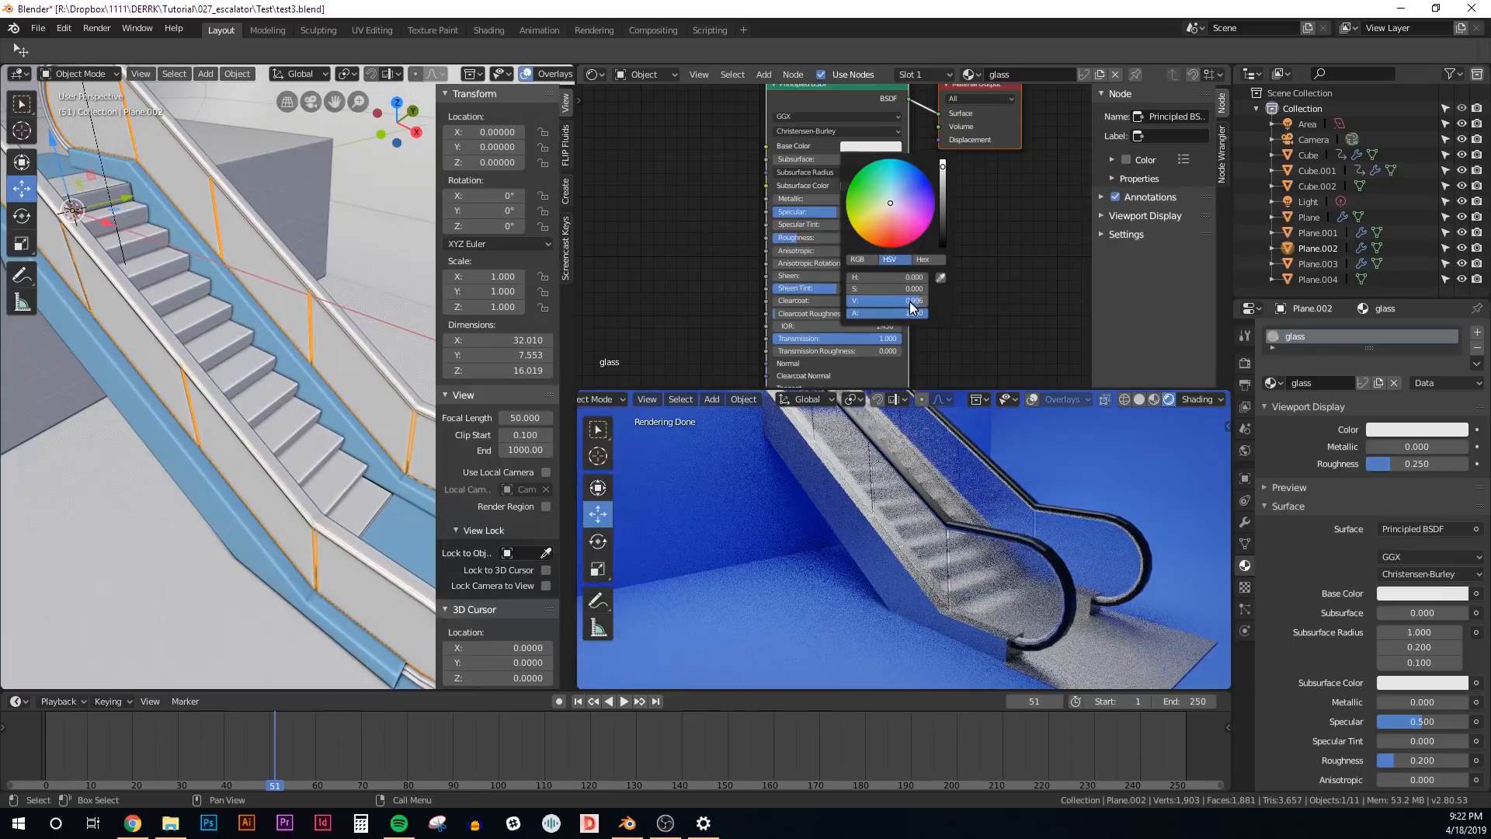
pyautogui.keyDown('ctrl'); pyautogui.moveTo(914, 301); pyautogui.dragTo(914, 301); pyautogui.keyUp('ctrl')
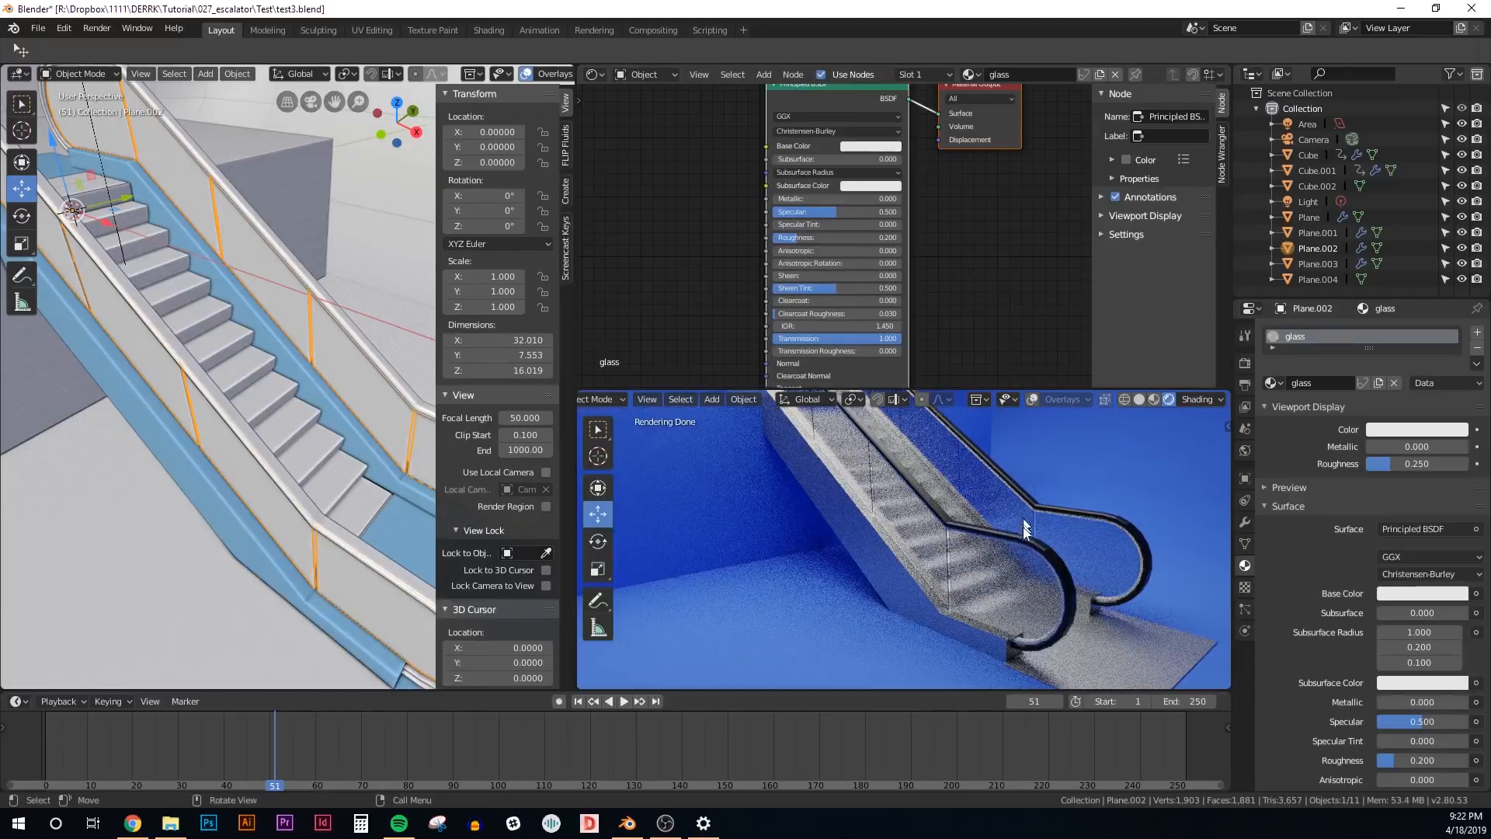
pyautogui.moveTo(1023, 526); pyautogui.dragTo(839, 486, button='middle')
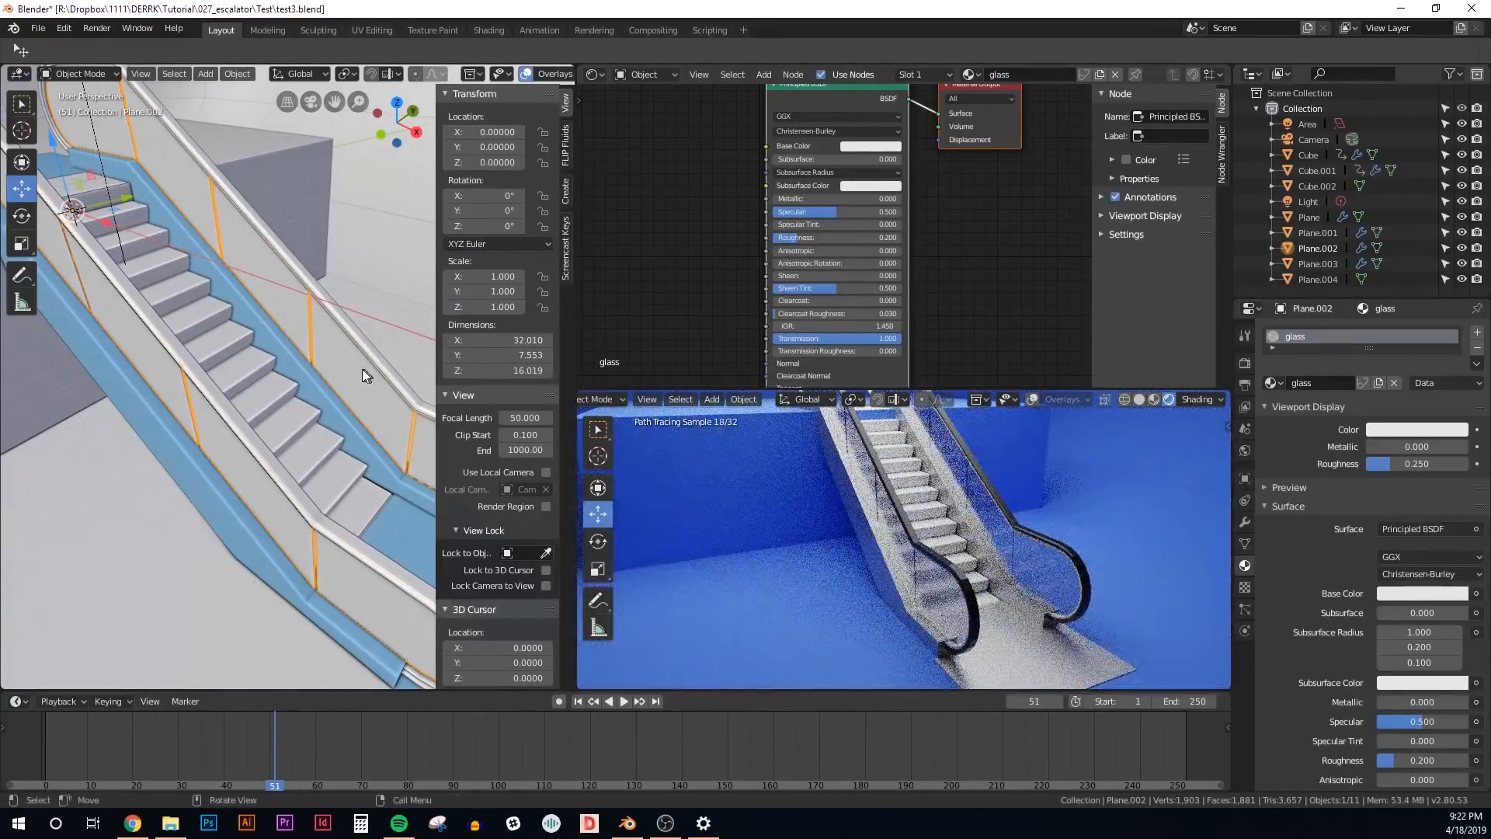
# Set the metallic value of the escalator base's metal material to 0
pyautogui.keyDown('shift'); pyautogui.moveTo(362, 369); pyautogui.dragTo(303, 339, button='middle'); pyautogui.keyUp('shift')
pyautogui.scroll(-3, 296, 307)
pyautogui.scroll(1, 370, 455)
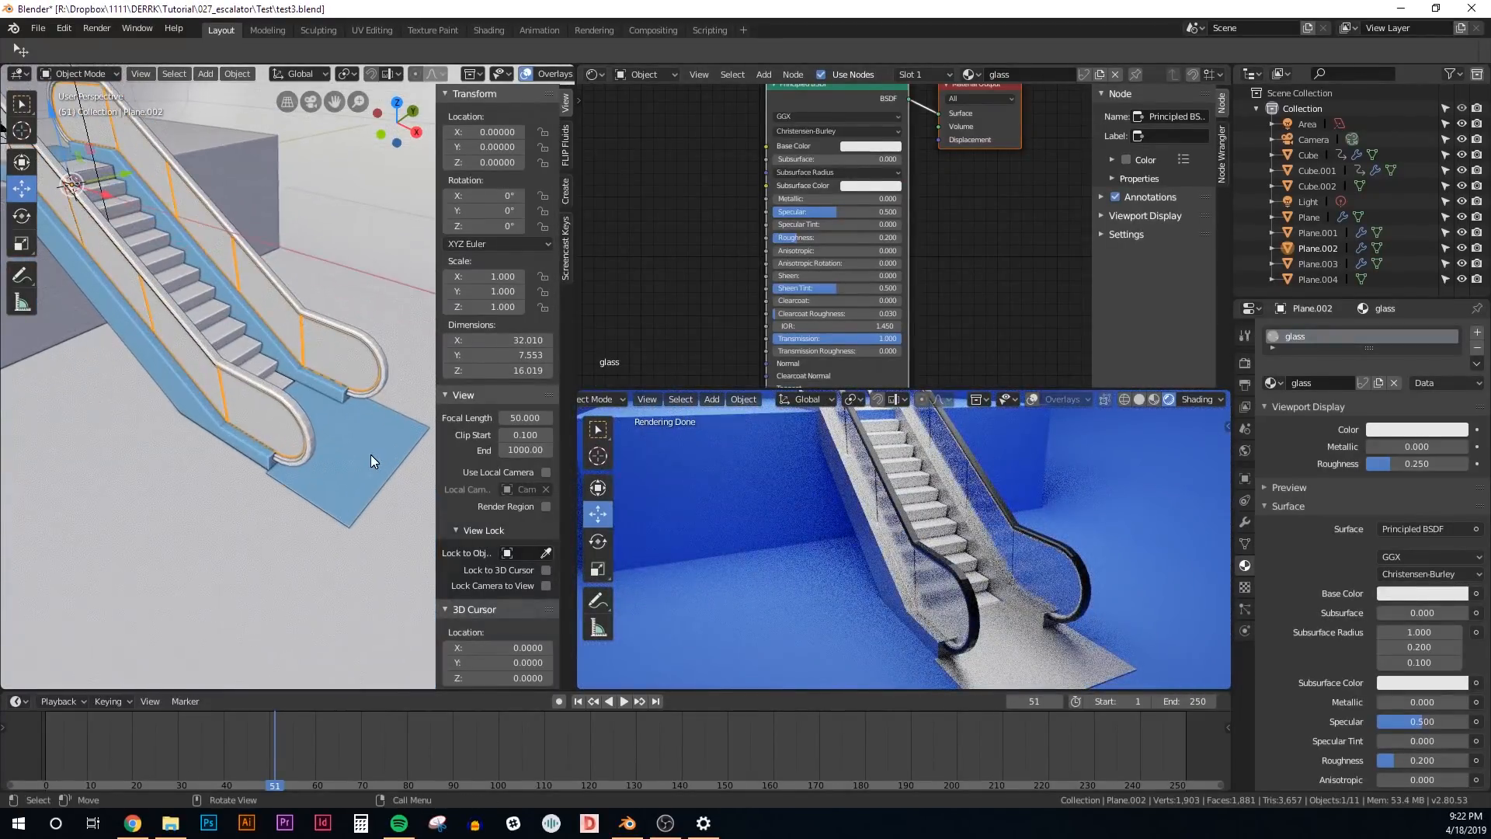
pyautogui.click(371, 454)
pyautogui.click(856, 146)
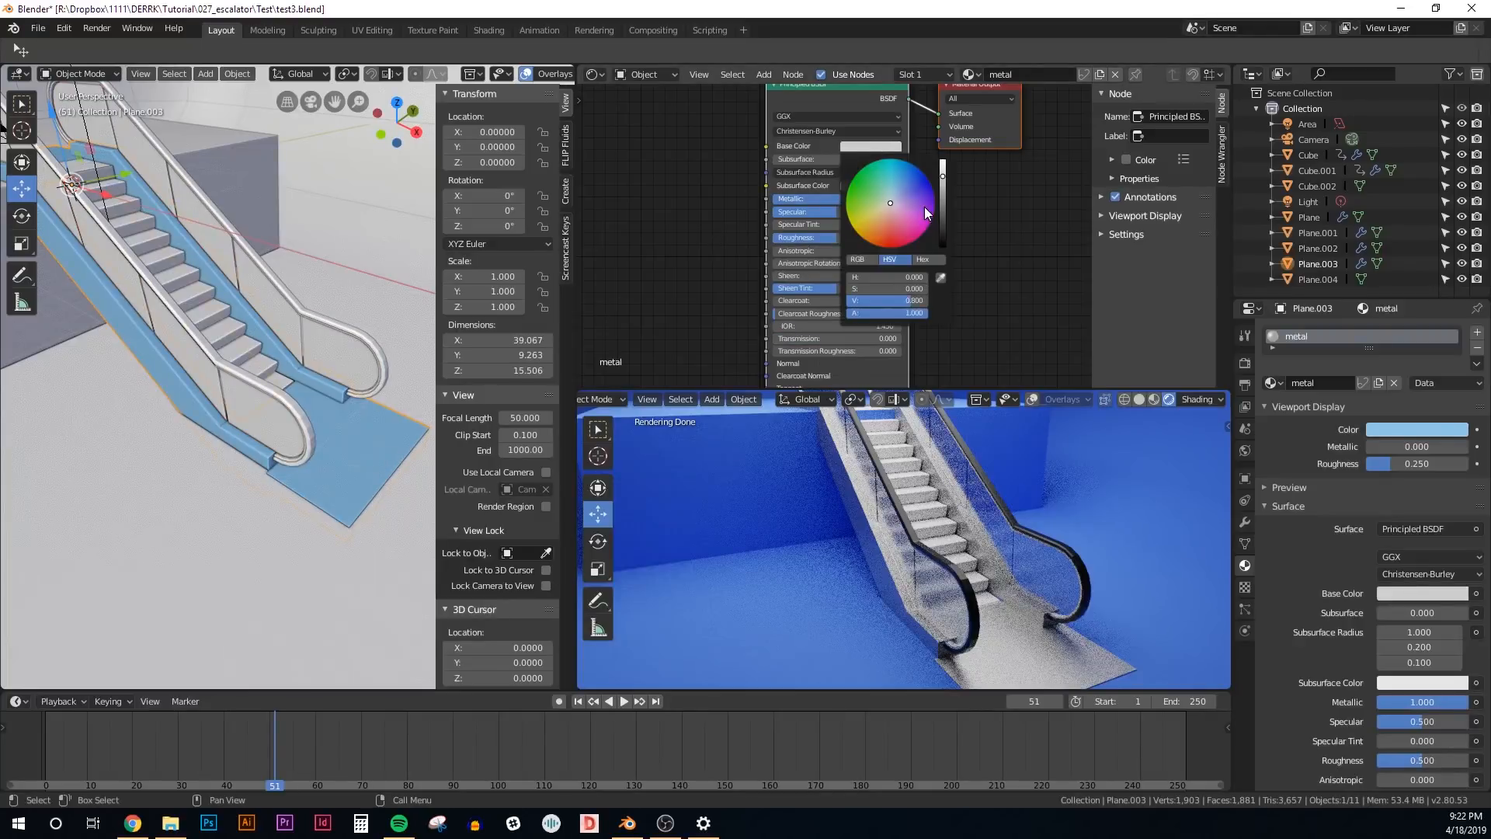
pyautogui.moveTo(897, 203); pyautogui.dragTo(777, 204)
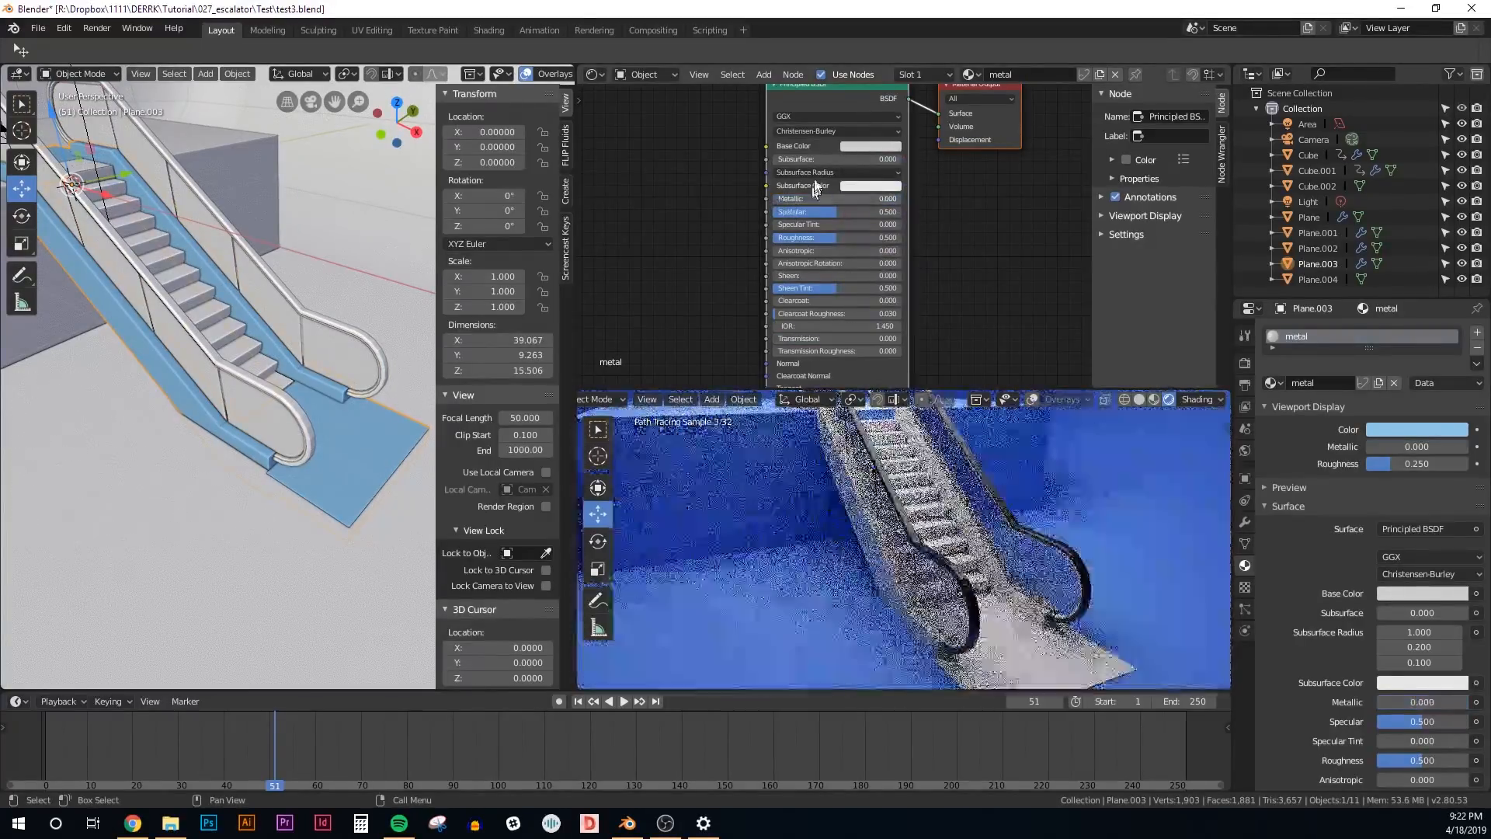
# Change the metal material's base color to a light orange with hue 0.066, saturation 0.409 and value 1.0
pyautogui.click(846, 146)
pyautogui.moveTo(903, 217); pyautogui.dragTo(883, 219)
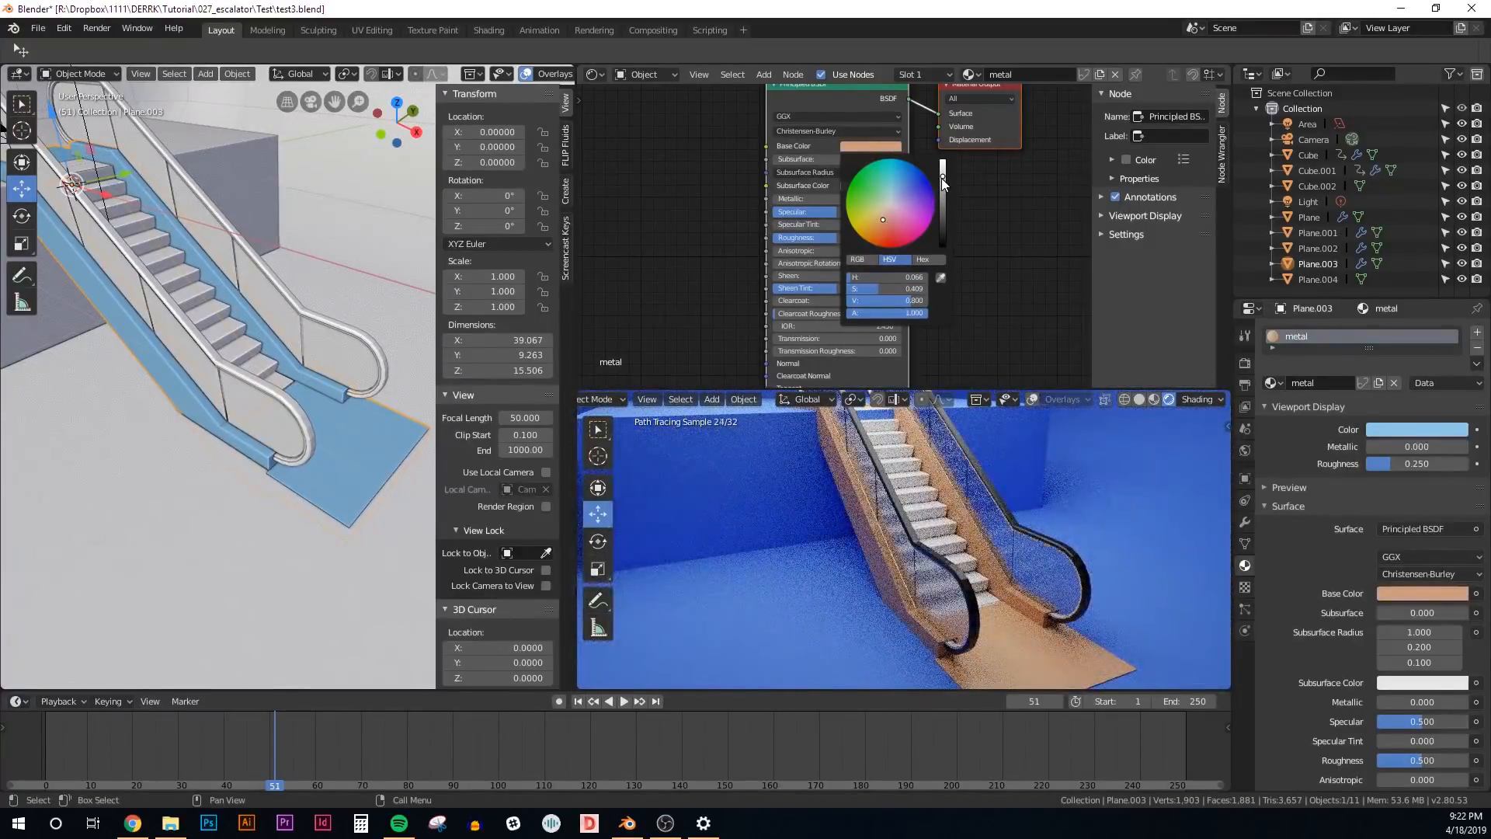
pyautogui.moveTo(941, 179); pyautogui.dragTo(943, 161)
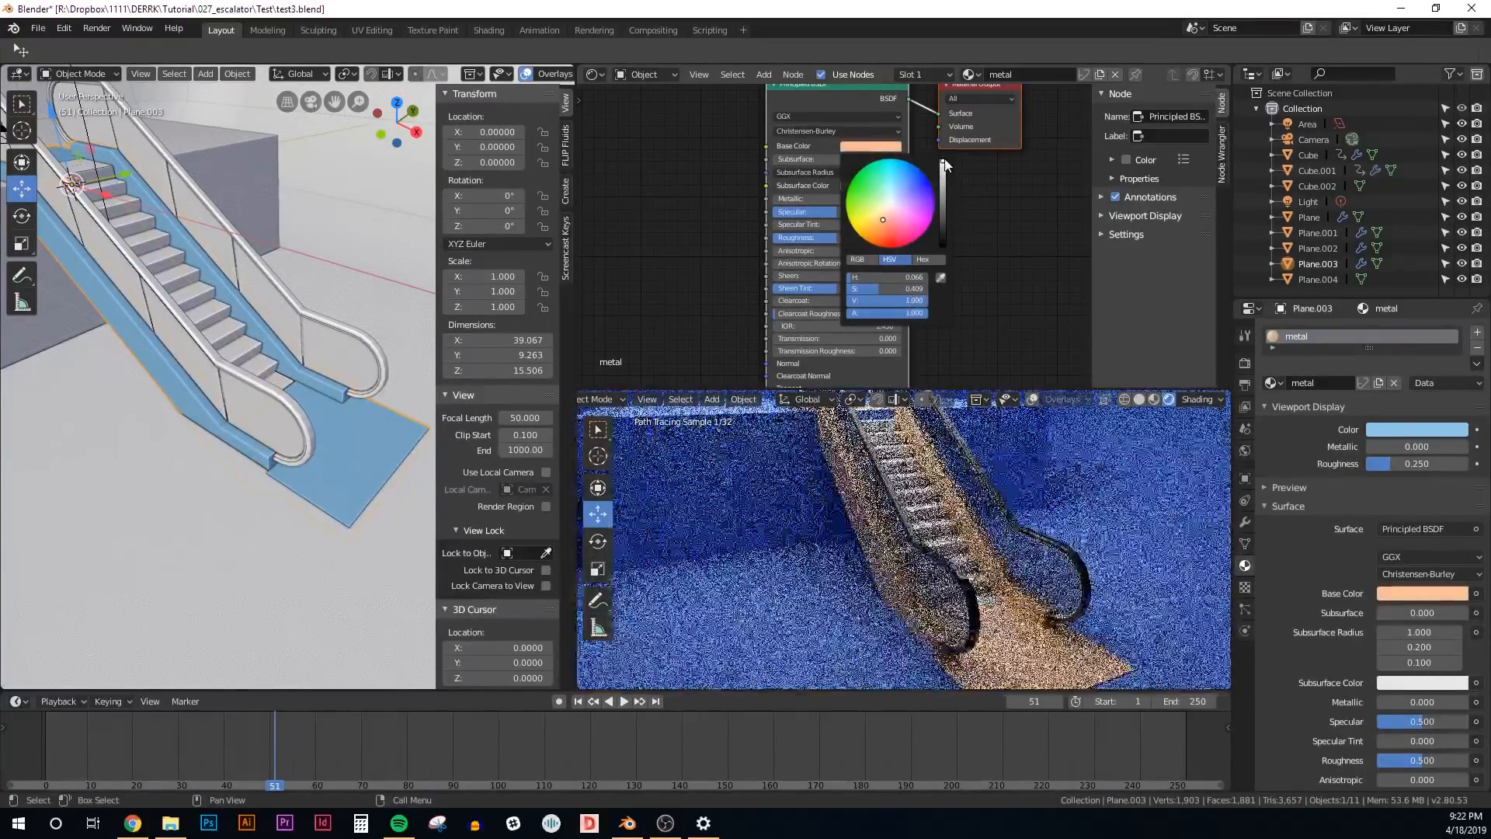
pyautogui.scroll(-2, 870, 497)
pyautogui.moveTo(886, 525)
pyautogui.mouseDown(button='middle')
pyautogui.moveTo(859, 517)
pyautogui.moveTo(866, 567)
pyautogui.moveTo(972, 558)
pyautogui.moveTo(922, 563)
pyautogui.mouseUp(button='middle')
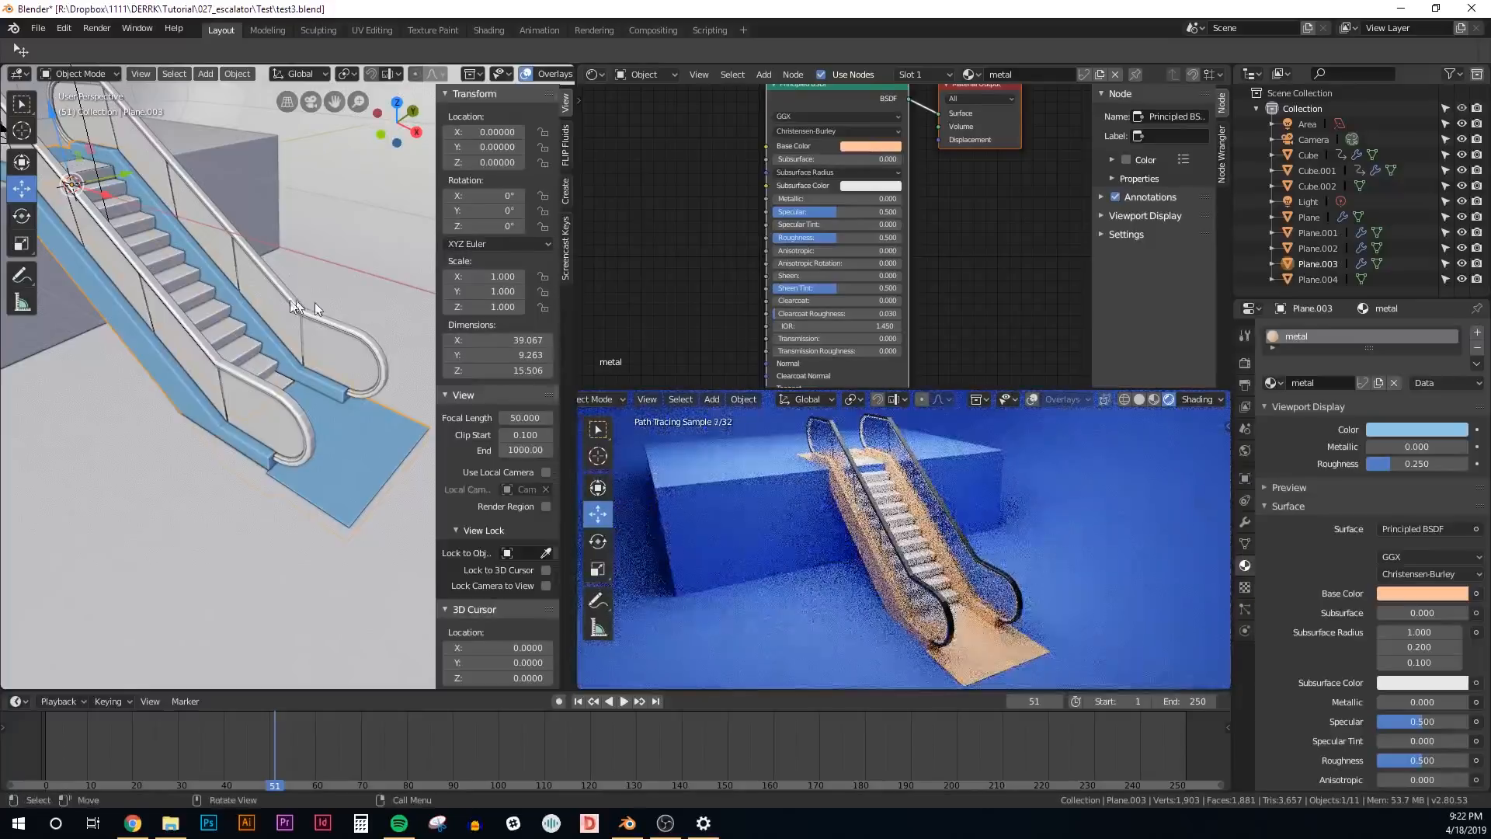
# Tint the base color of the escalator steps' material a light blue
pyautogui.scroll(3, 295, 310)
pyautogui.click(213, 328)
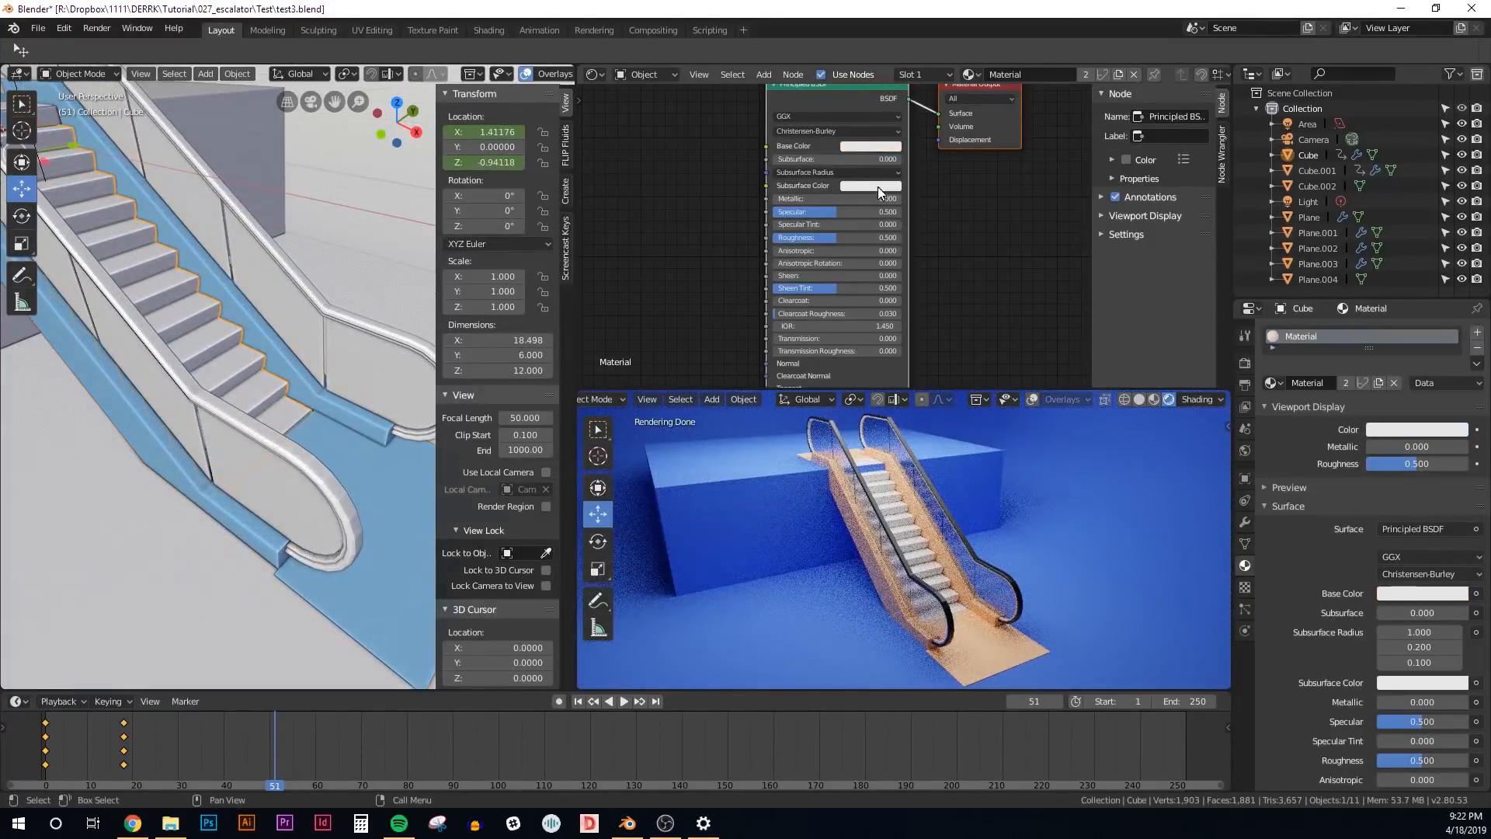
pyautogui.moveTo(878, 187); pyautogui.dragTo(838, 214, button='middle')
pyautogui.click(831, 175)
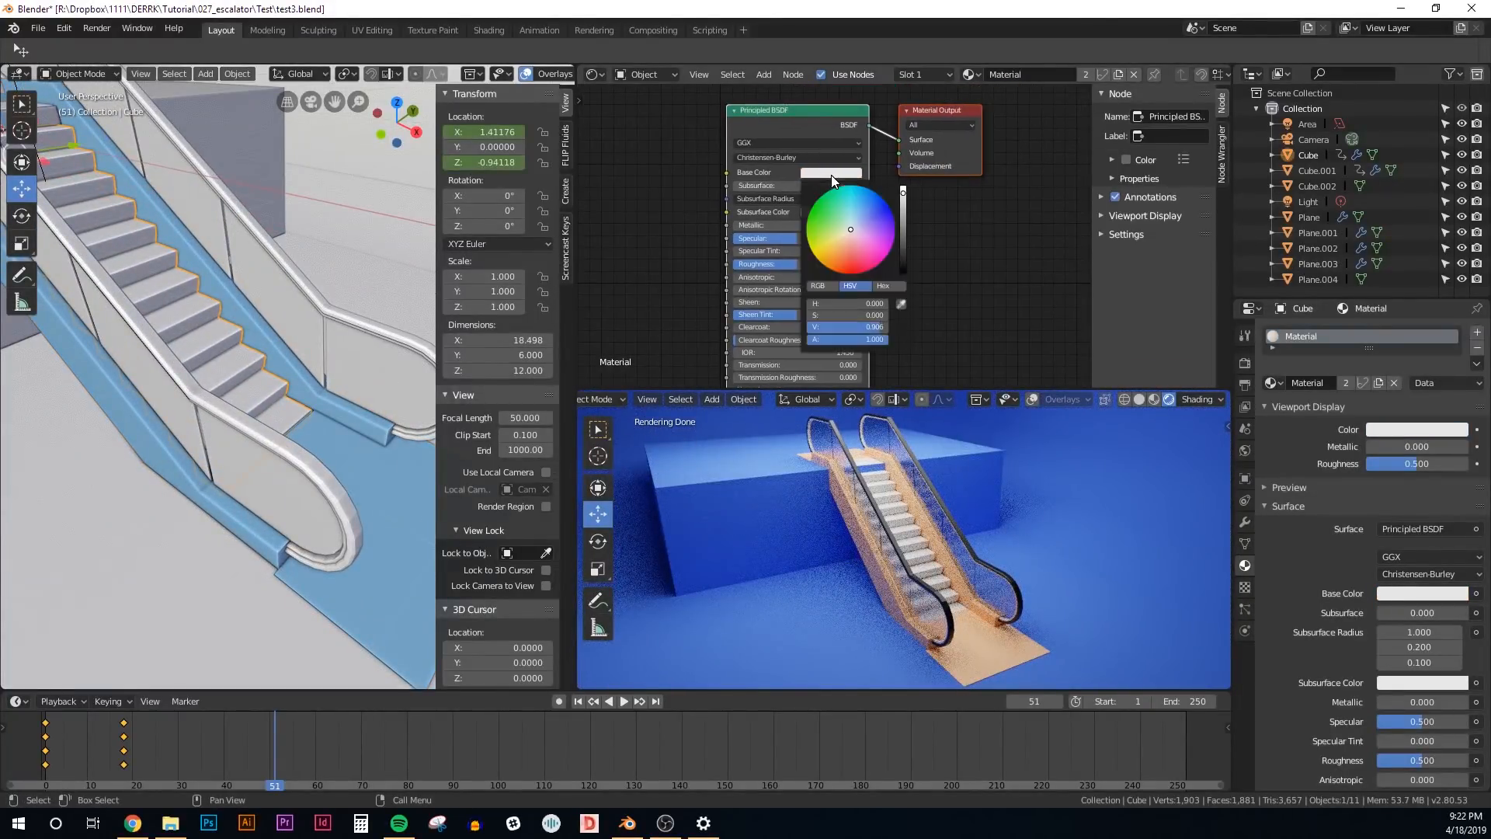
pyautogui.moveTo(848, 217)
pyautogui.mouseDown()
pyautogui.moveTo(857, 250)
pyautogui.moveTo(861, 226)
pyautogui.mouseUp()
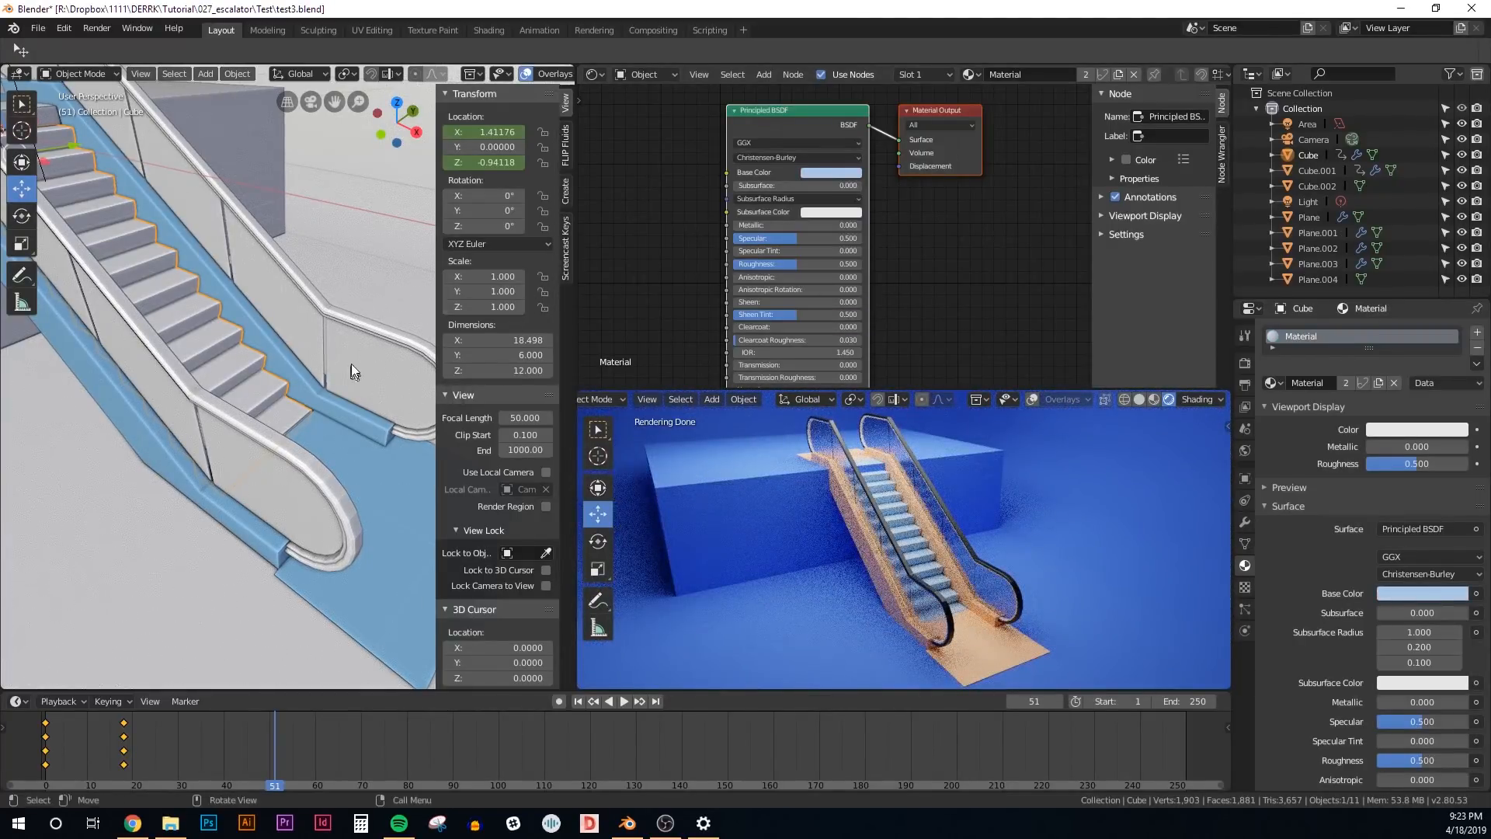
# Move the upper platform block about 1.340 along negative X to clear the escalator steps
pyautogui.moveTo(431, 342); pyautogui.dragTo(230, 426, button='middle')
pyautogui.click(99, 401)
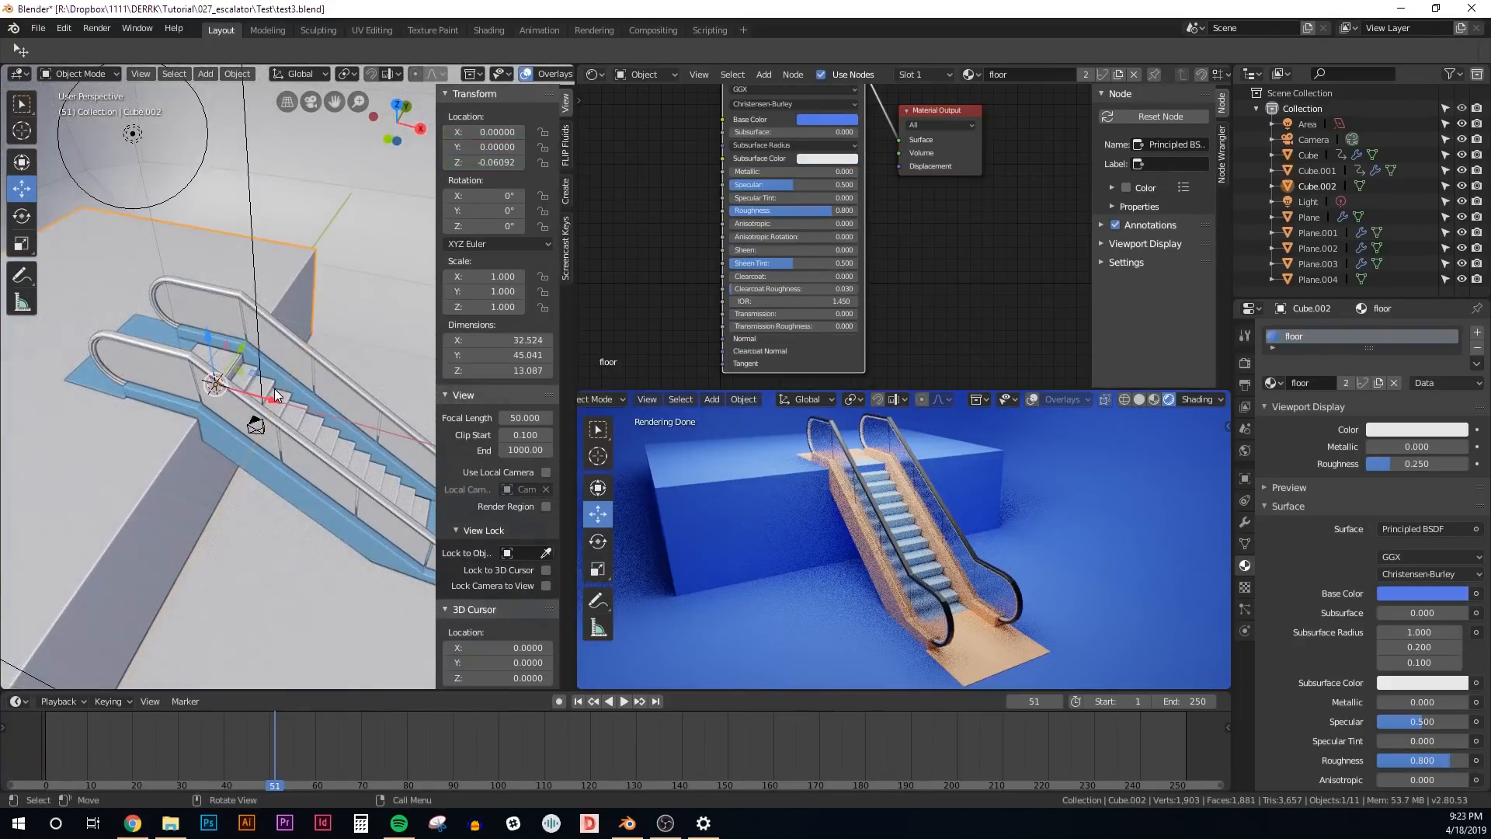
pyautogui.moveTo(276, 395); pyautogui.dragTo(214, 384)
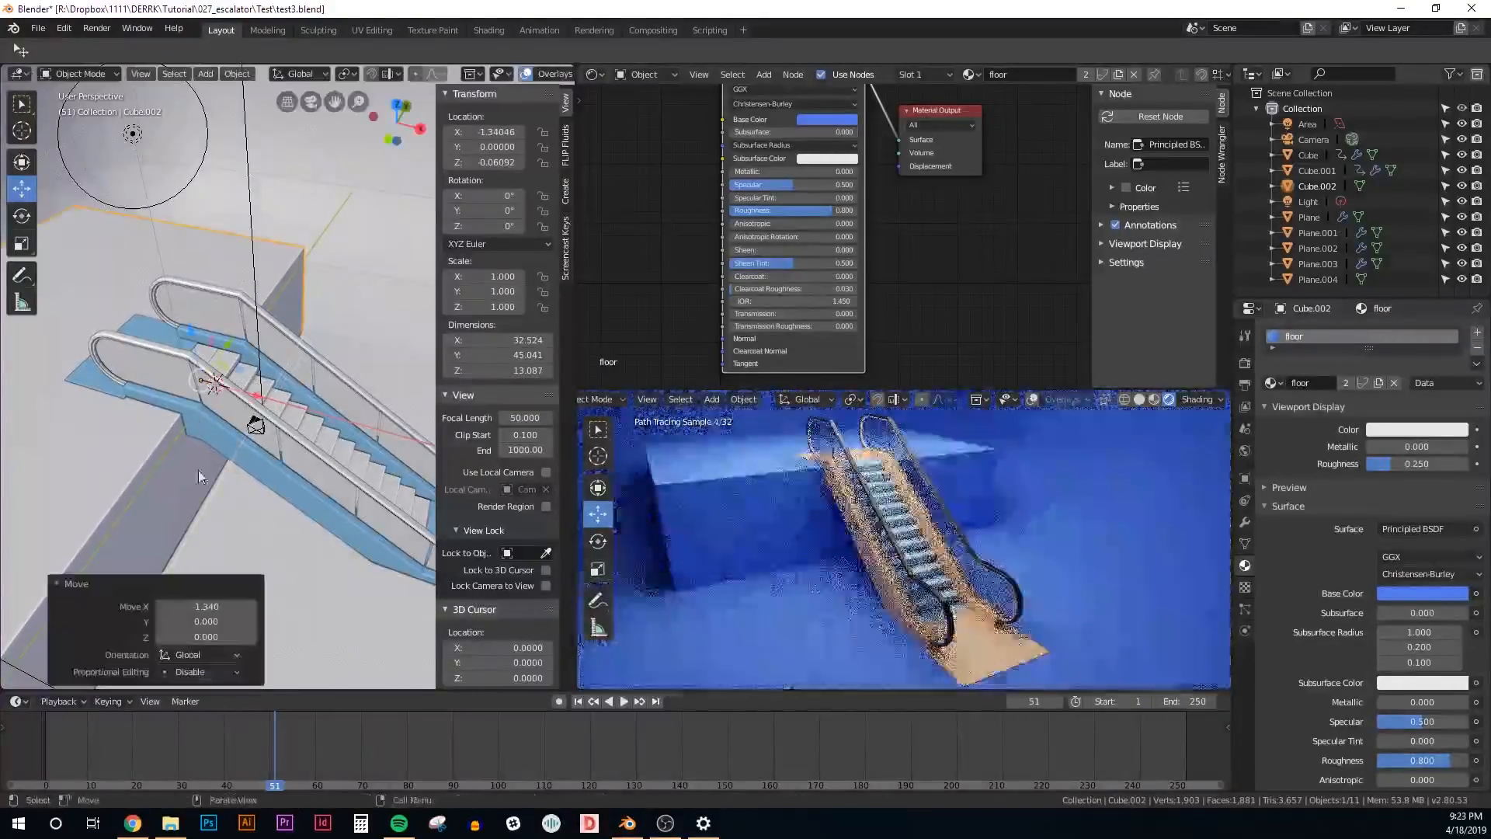
# Shift the upper platform block about 0.306 further along negative X at frame 39 and play the step animation briefly
pyautogui.moveTo(166, 730); pyautogui.dragTo(220, 729, button='right')
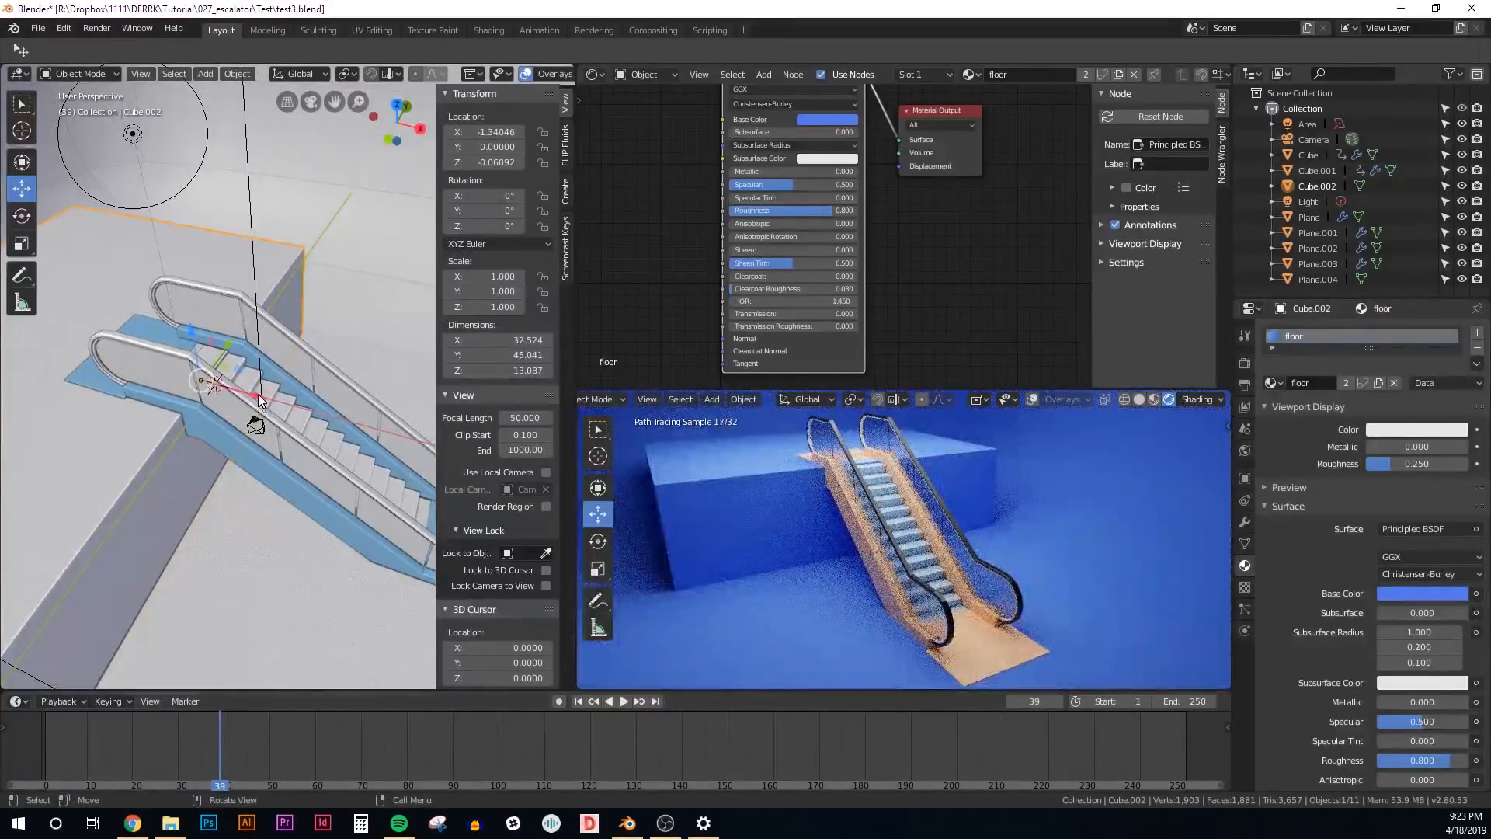
pyautogui.moveTo(260, 399); pyautogui.dragTo(233, 405)
pyautogui.press('space')
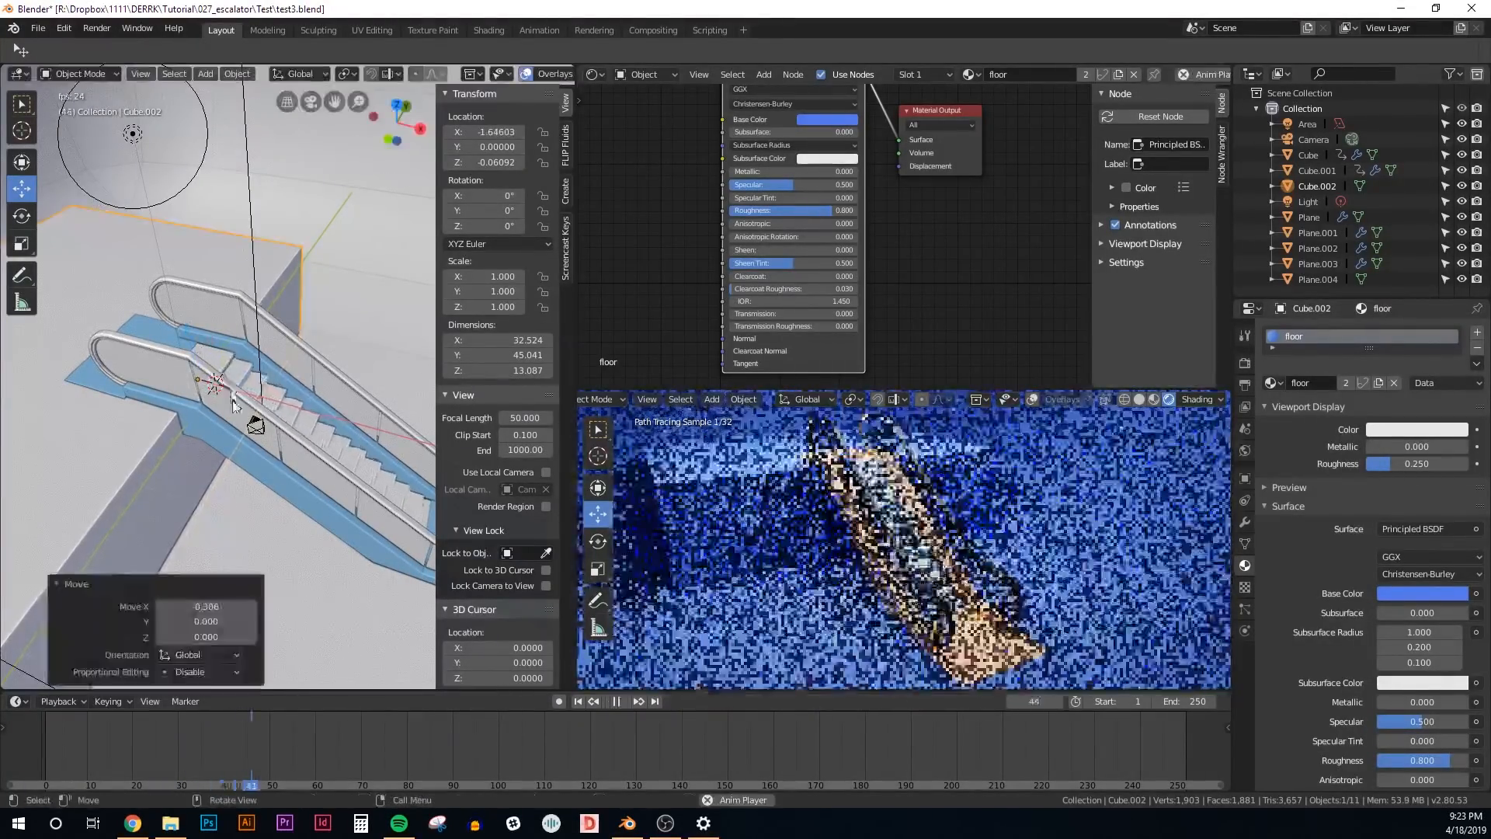
pyautogui.press('space')
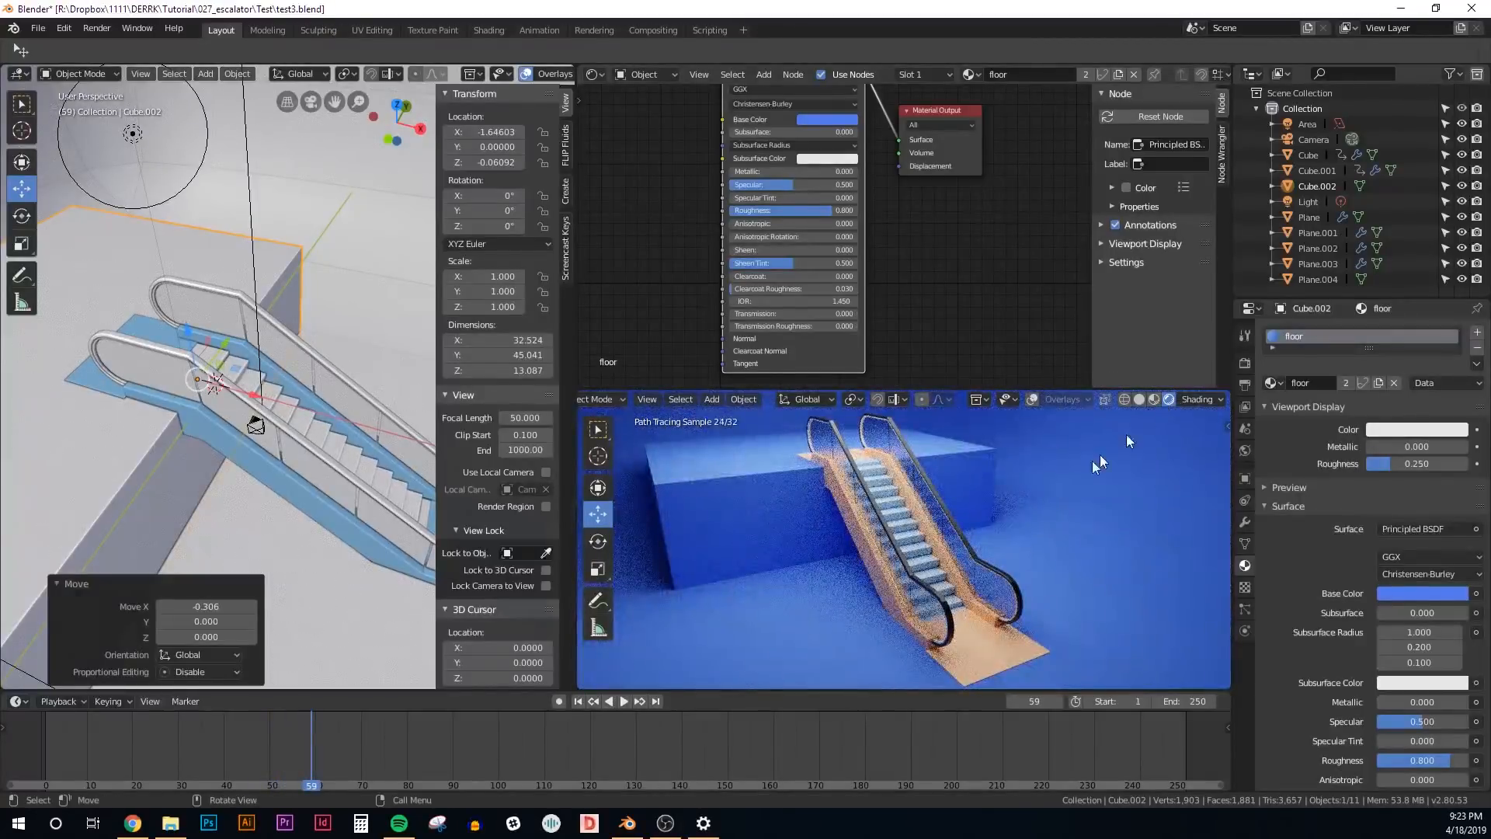
# Fly the camera back to about X 48.26, Y -36.74, Z 9.50, framing the escalator and platform from the front corner
pyautogui.moveTo(1098, 464)
pyautogui.mouseDown(button='middle')
pyautogui.moveTo(972, 567)
pyautogui.moveTo(1017, 556)
pyautogui.moveTo(979, 574)
pyautogui.mouseUp(button='middle')
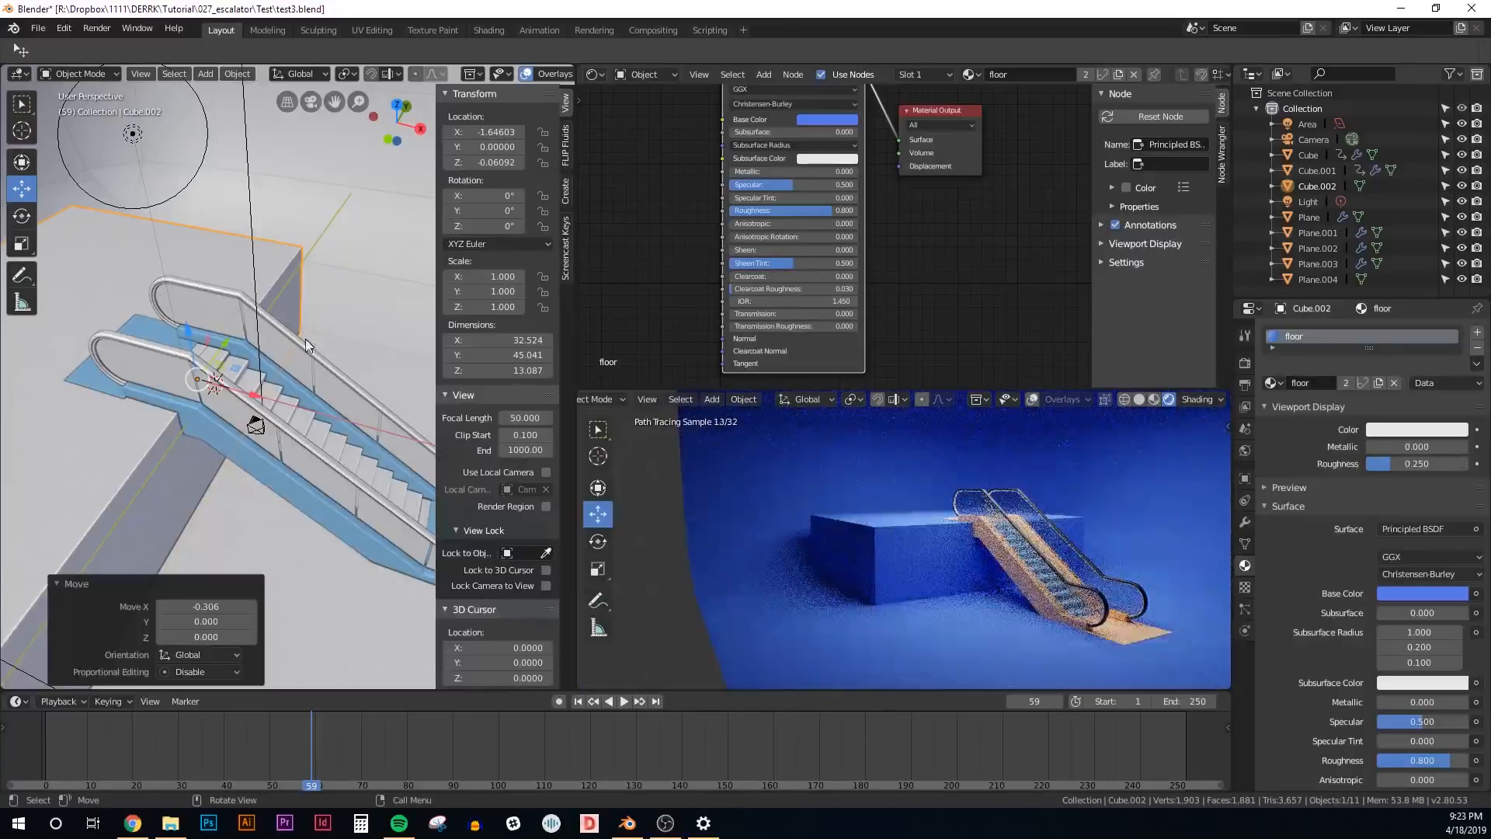
pyautogui.scroll(-4, 305, 339)
pyautogui.scroll(2, 277, 392)
pyautogui.click(278, 396)
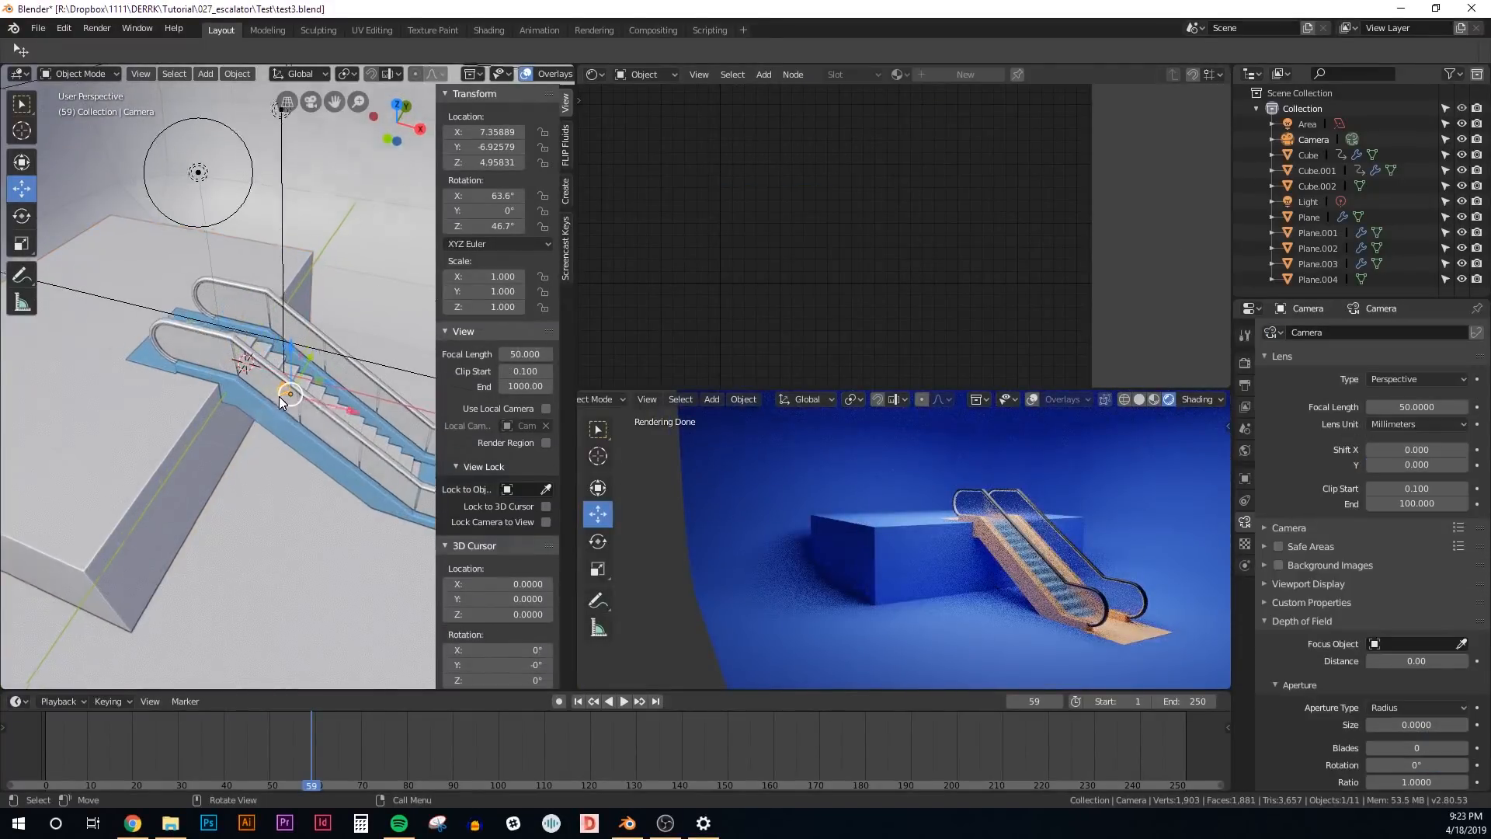
pyautogui.press('KP_0')
pyautogui.hotkey('shift', '`')
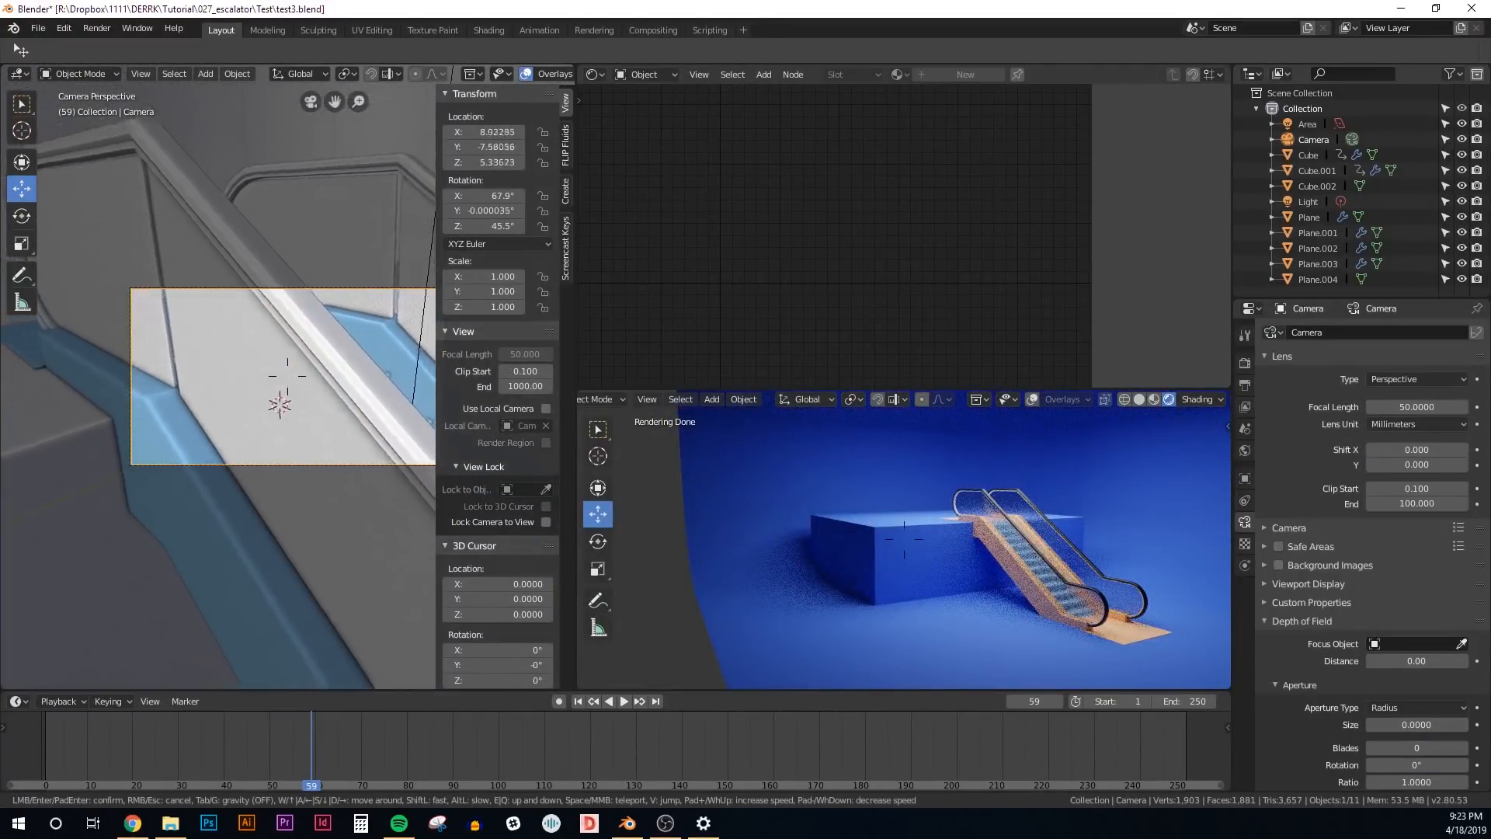
pyautogui.press('s')
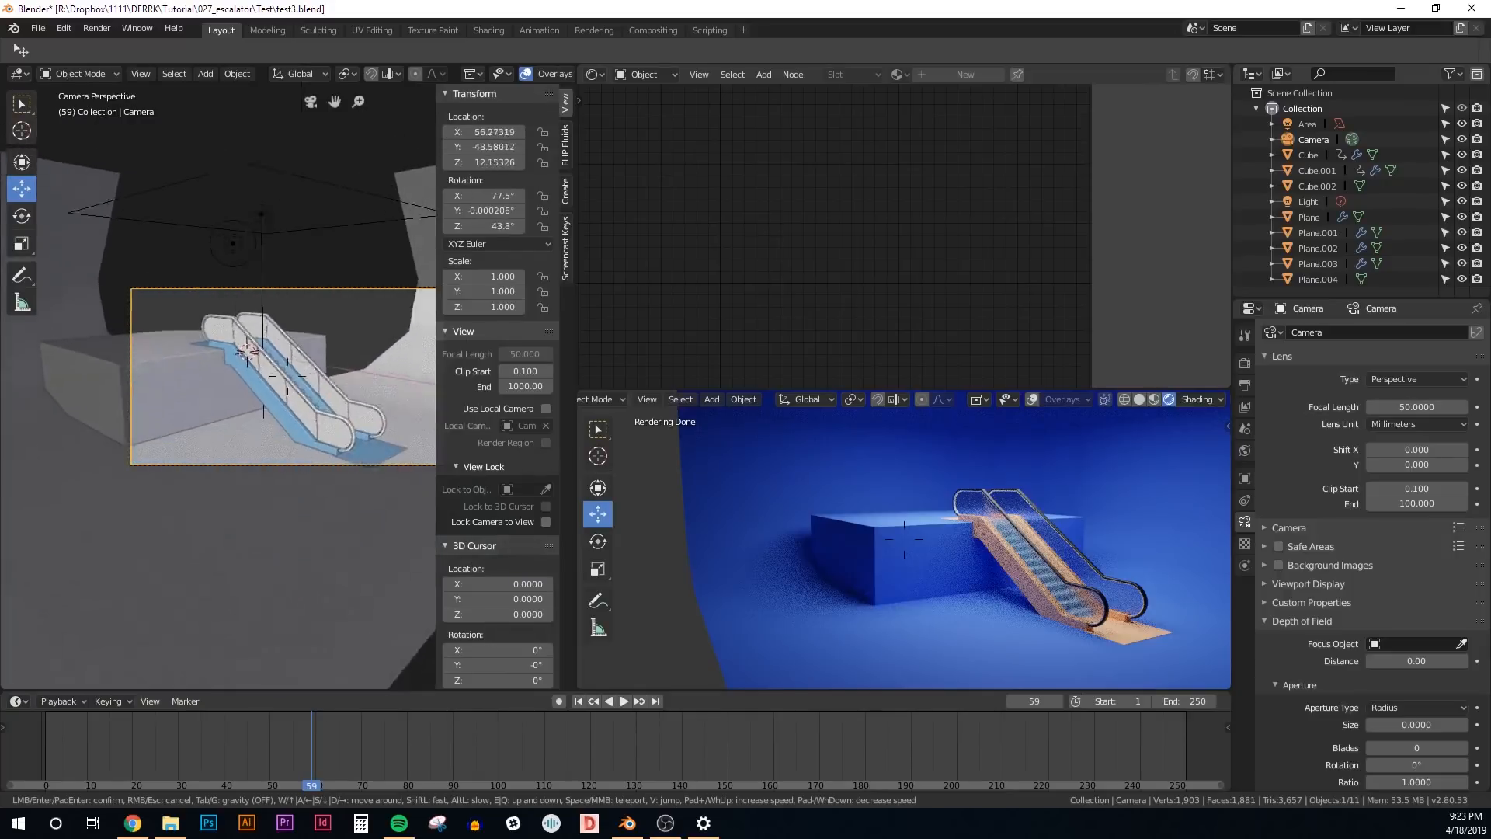
pyautogui.press('w')
pyautogui.press('s')
pyautogui.click(288, 377)
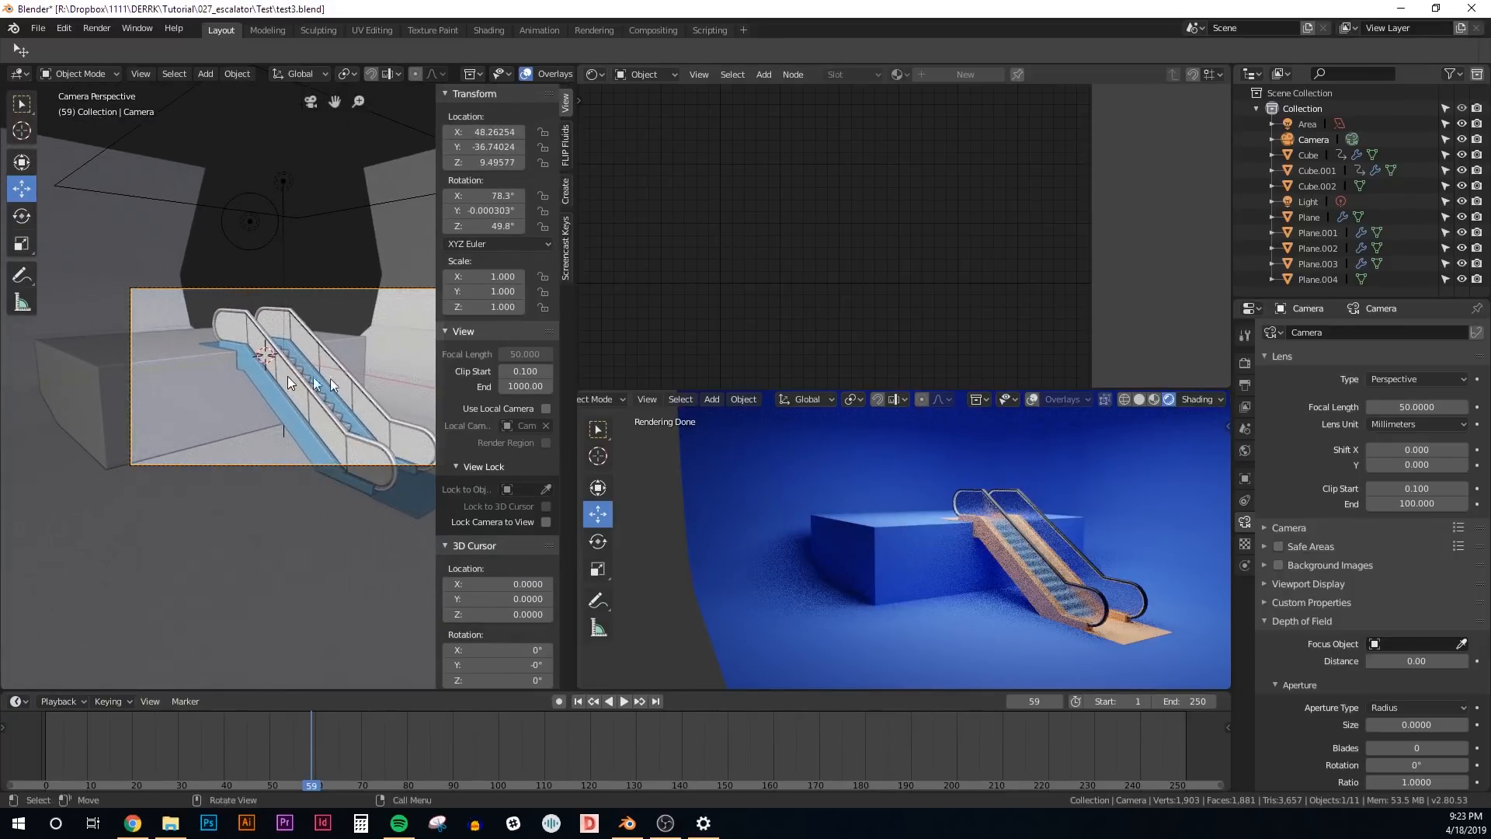
pyautogui.scroll(-2, 1366, 591)
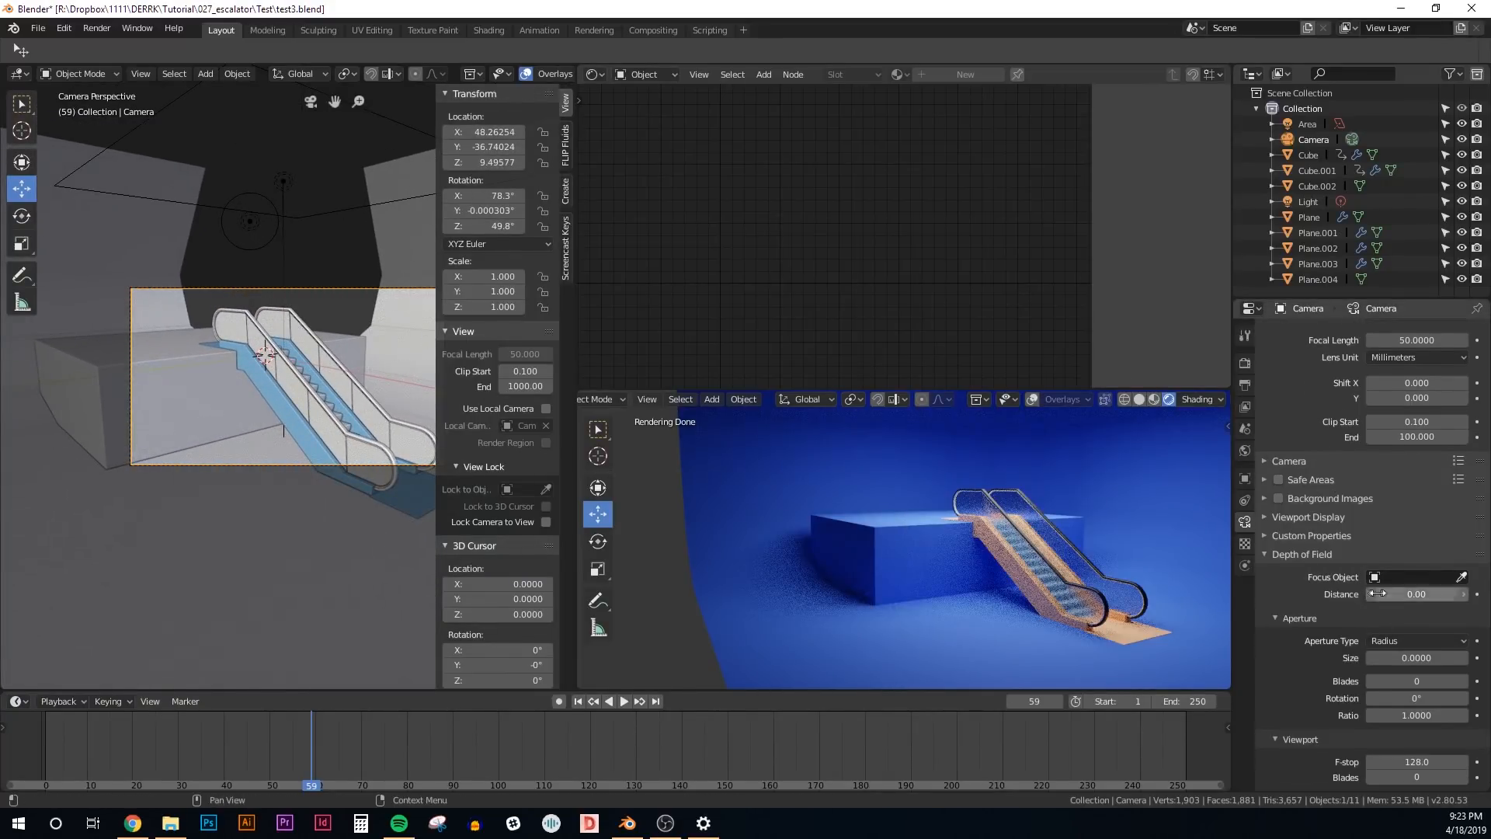
pyautogui.scroll(2, 1377, 594)
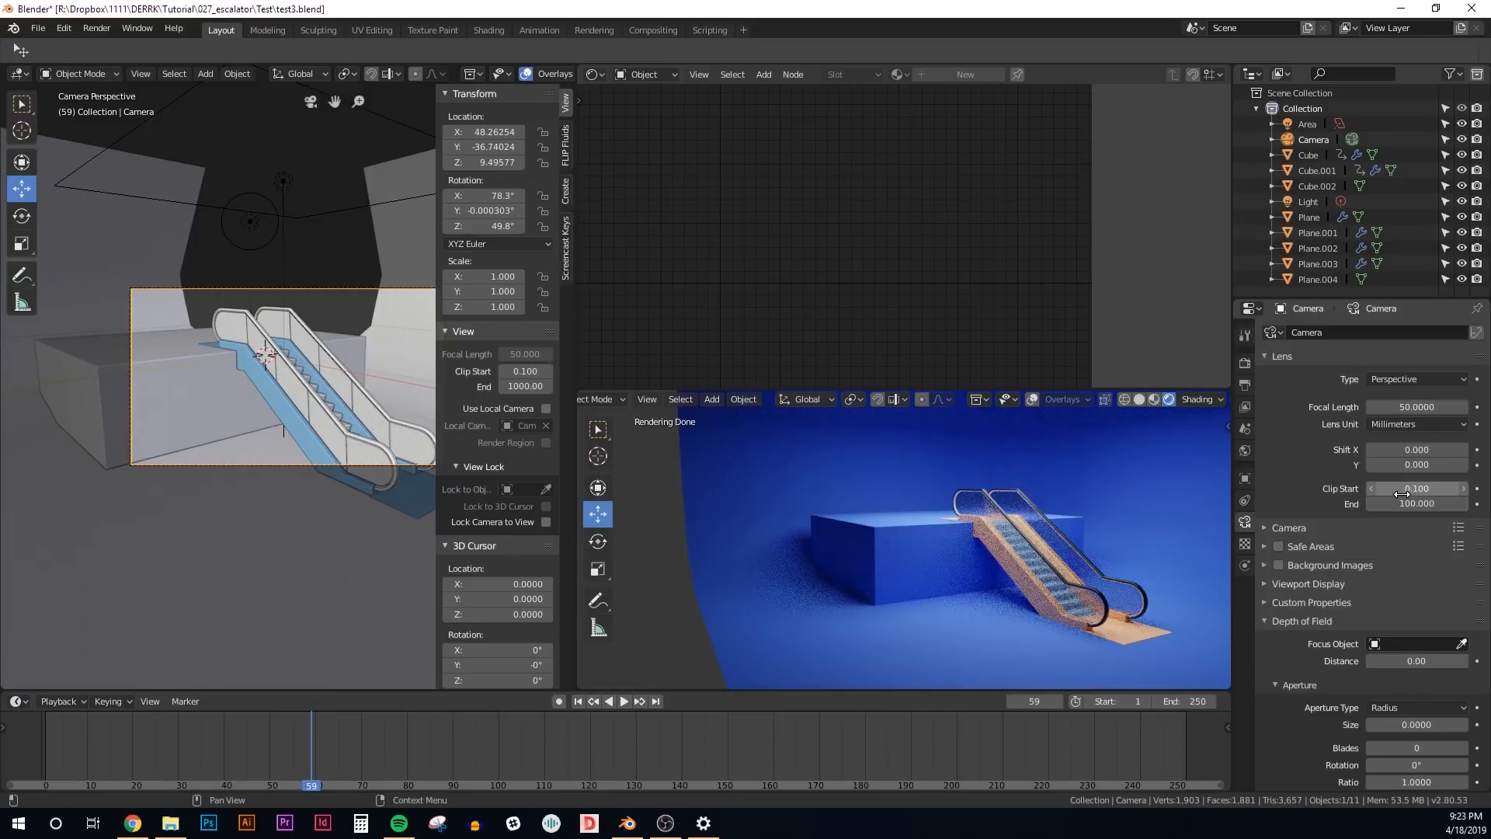
# Extend the camera's clip end to about 164.2 and fly the camera back to about X 62.18, Y -49.47, Z 13.65
pyautogui.moveTo(1403, 505); pyautogui.dragTo(1343, 504)
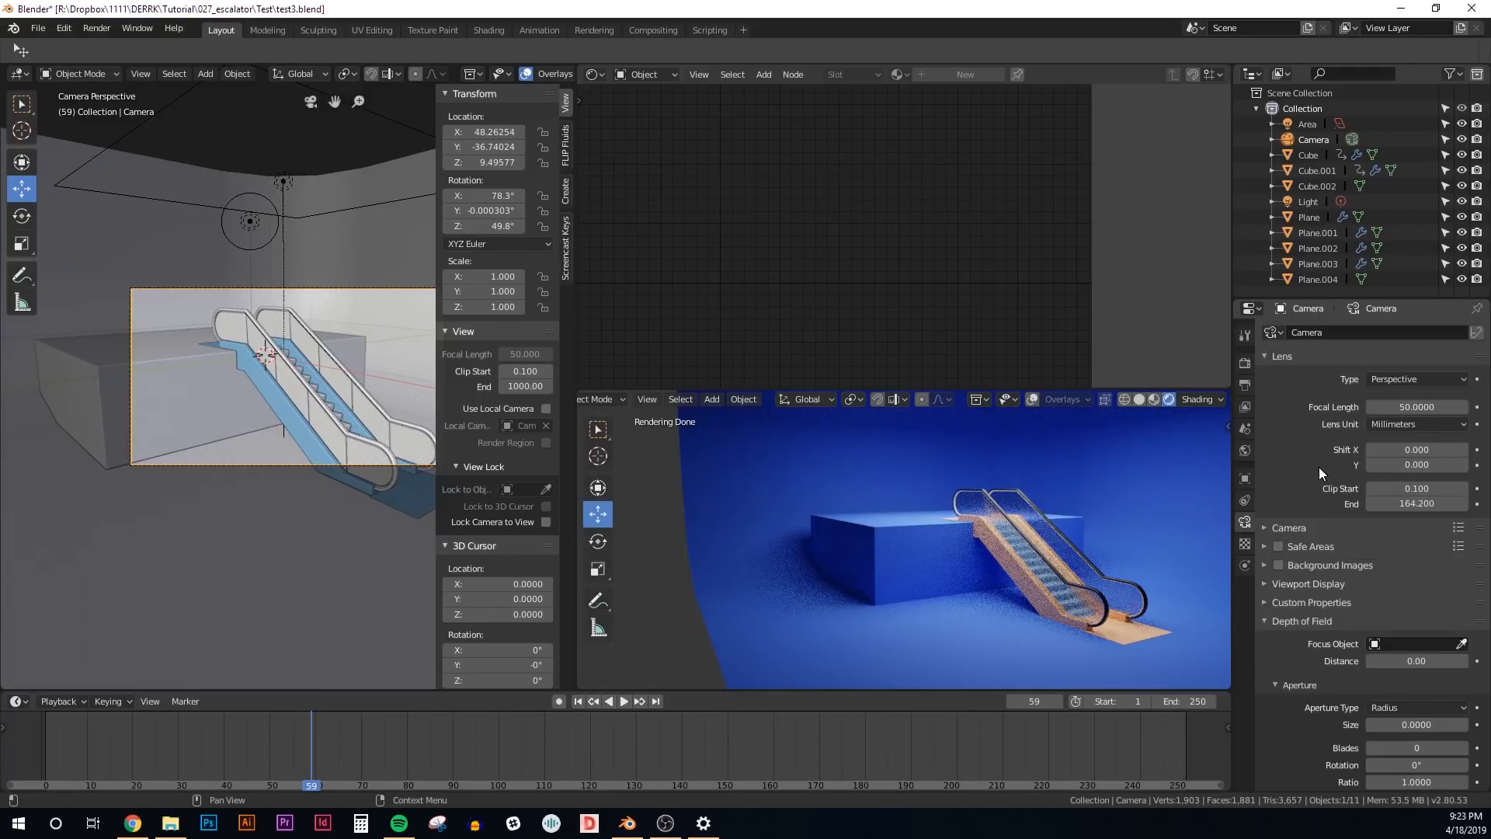
pyautogui.scroll(-2, 324, 327)
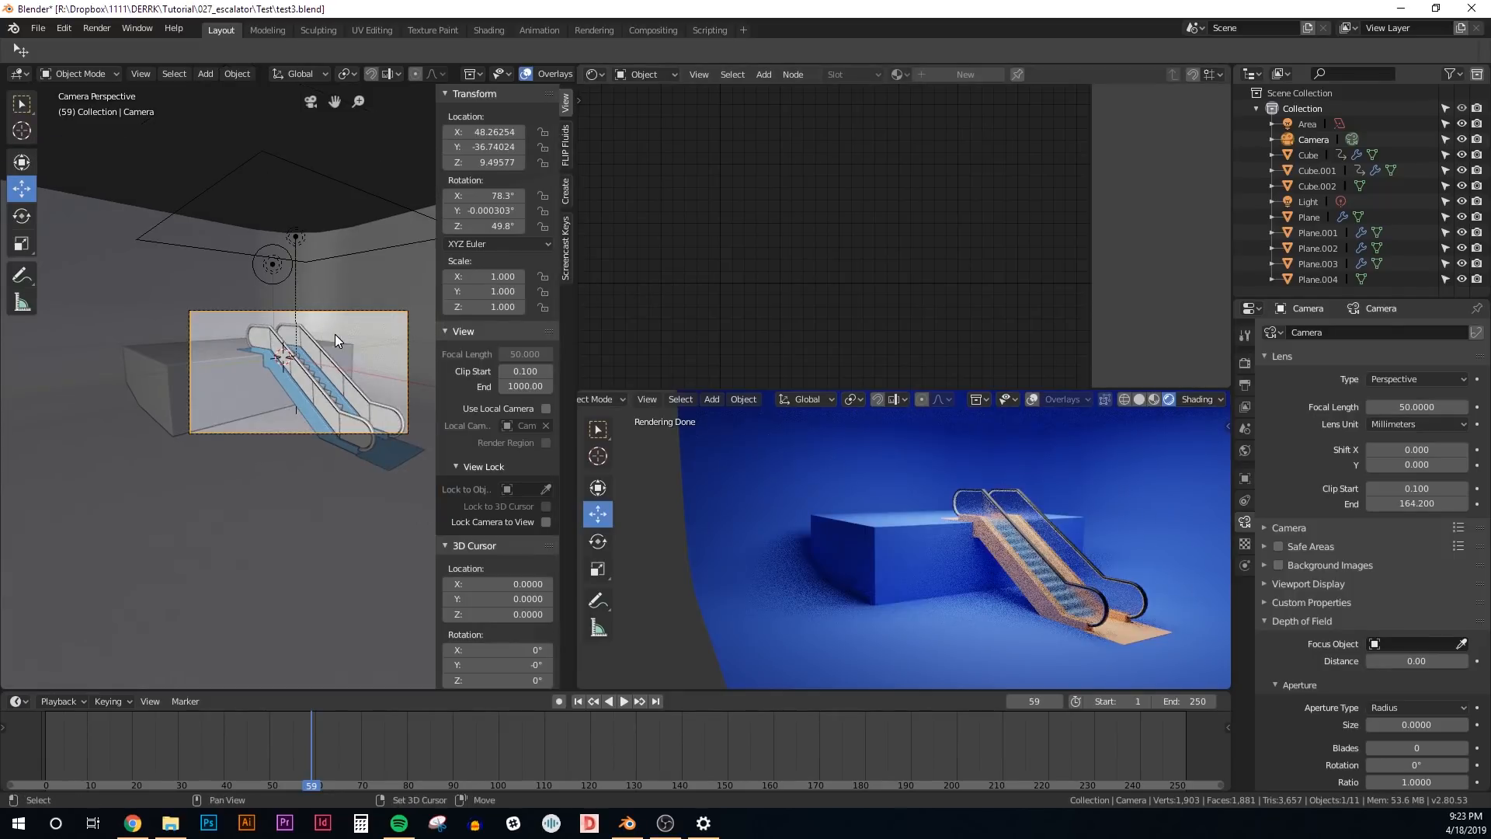
pyautogui.hotkey('shift', '`')
pyautogui.press('s')
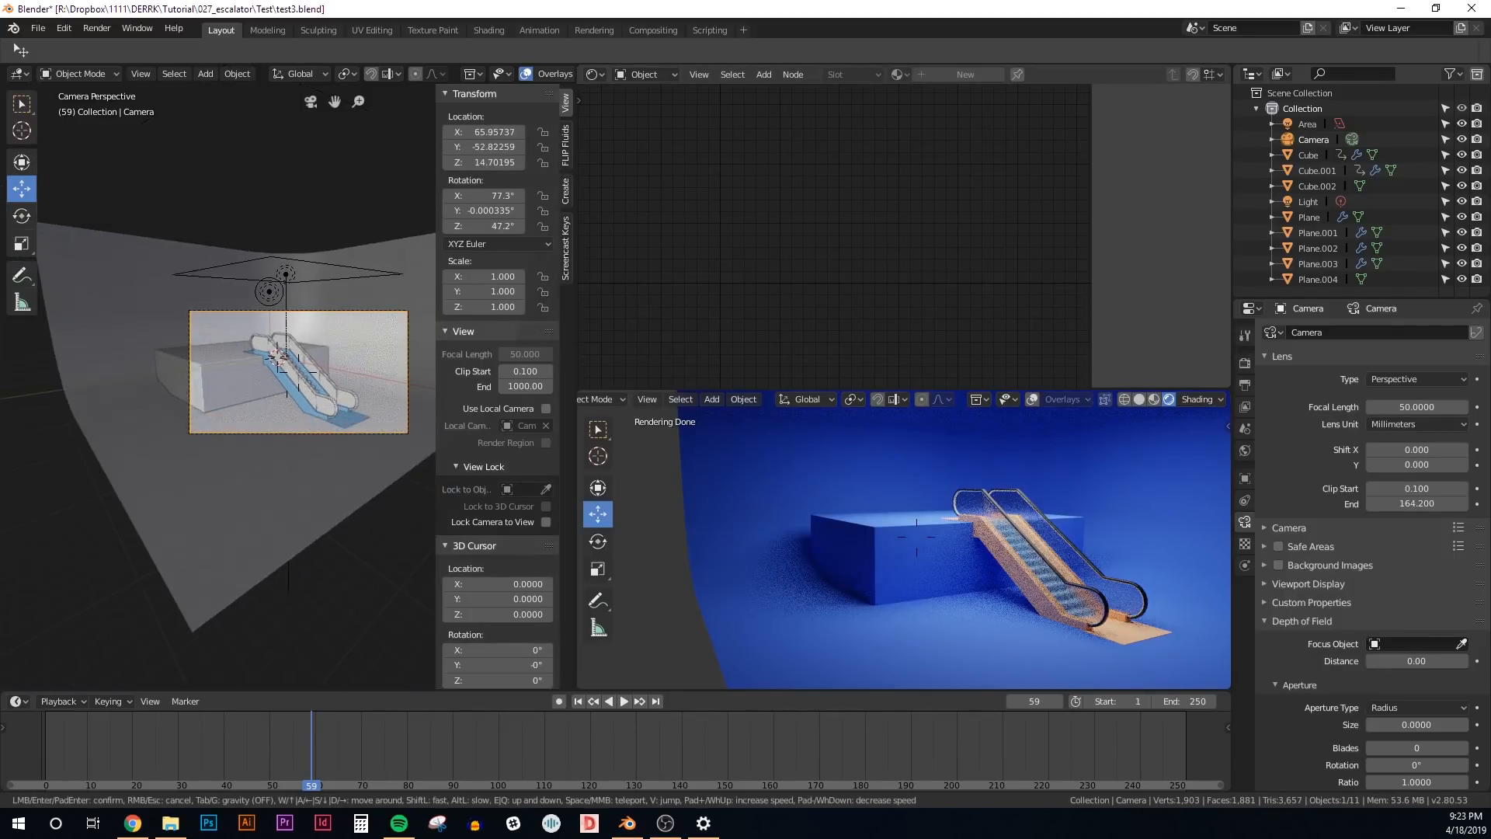
pyautogui.click(288, 381)
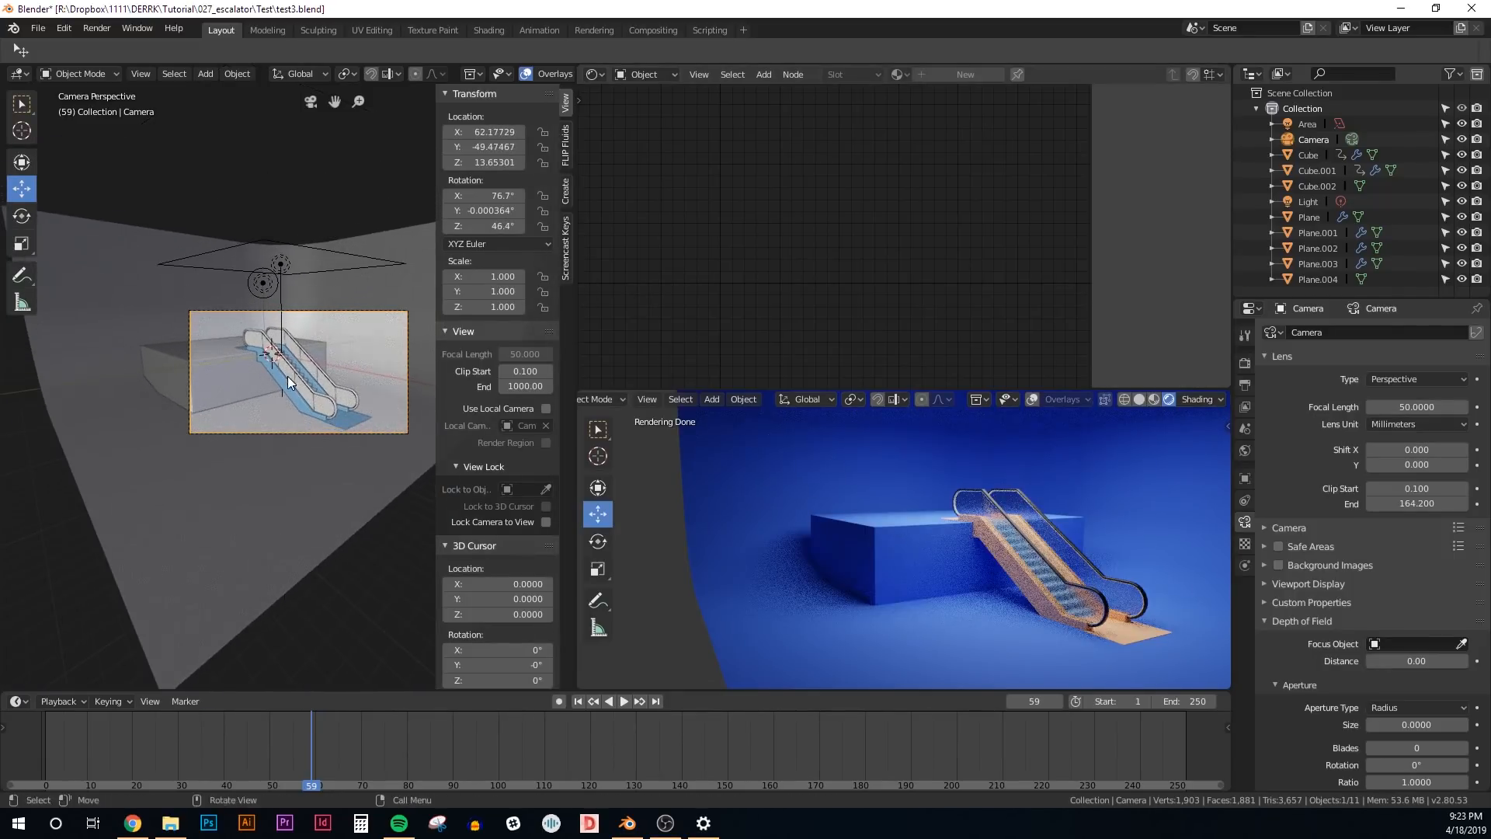
# View the rendered preview through the camera and scrub the escalator animation to frames 45 and 77
pyautogui.press('KP_0')
pyautogui.scroll(2, 972, 525)
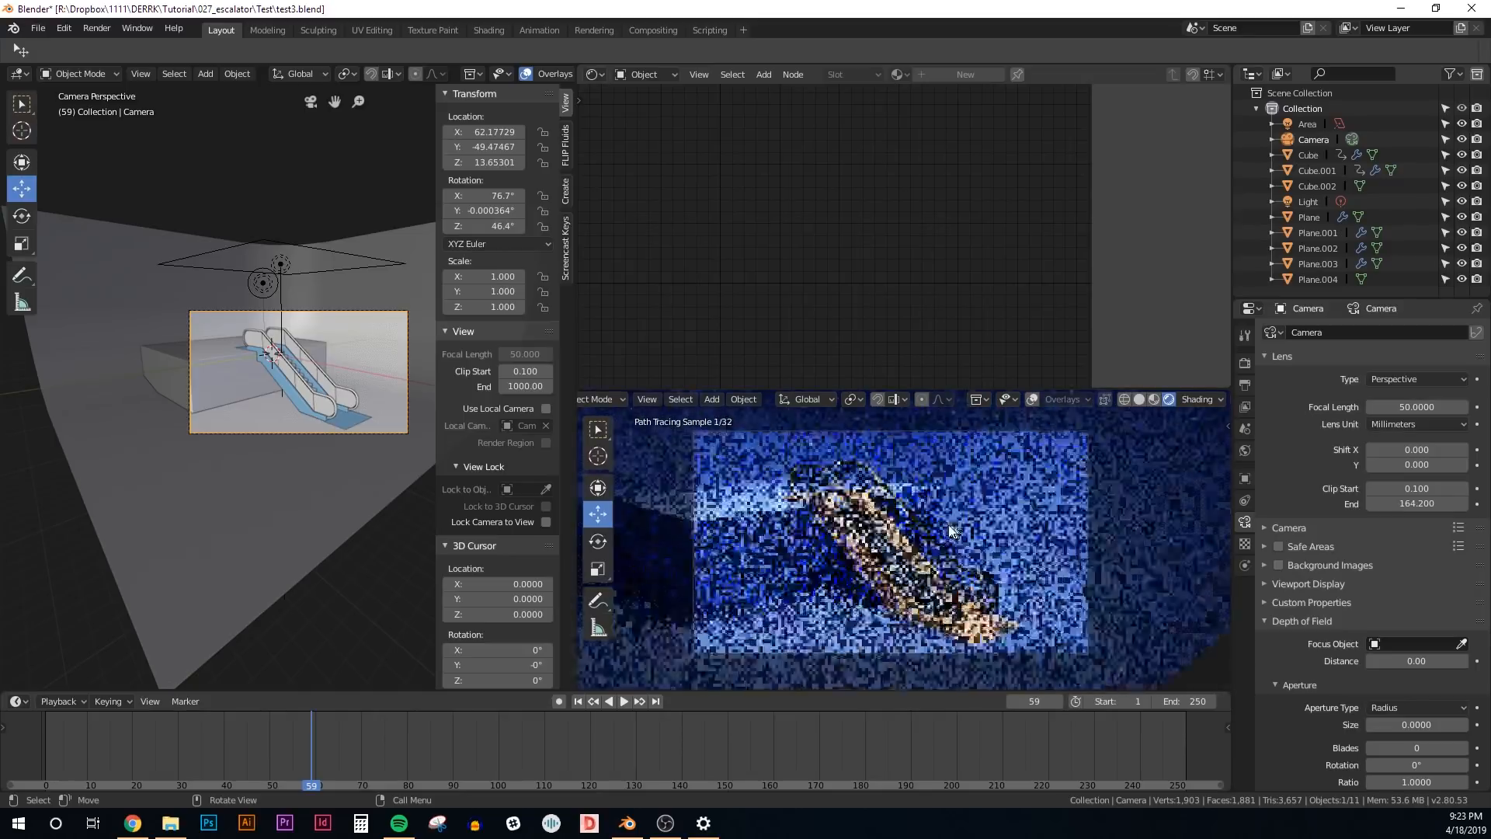
pyautogui.moveTo(289, 748); pyautogui.dragTo(248, 783)
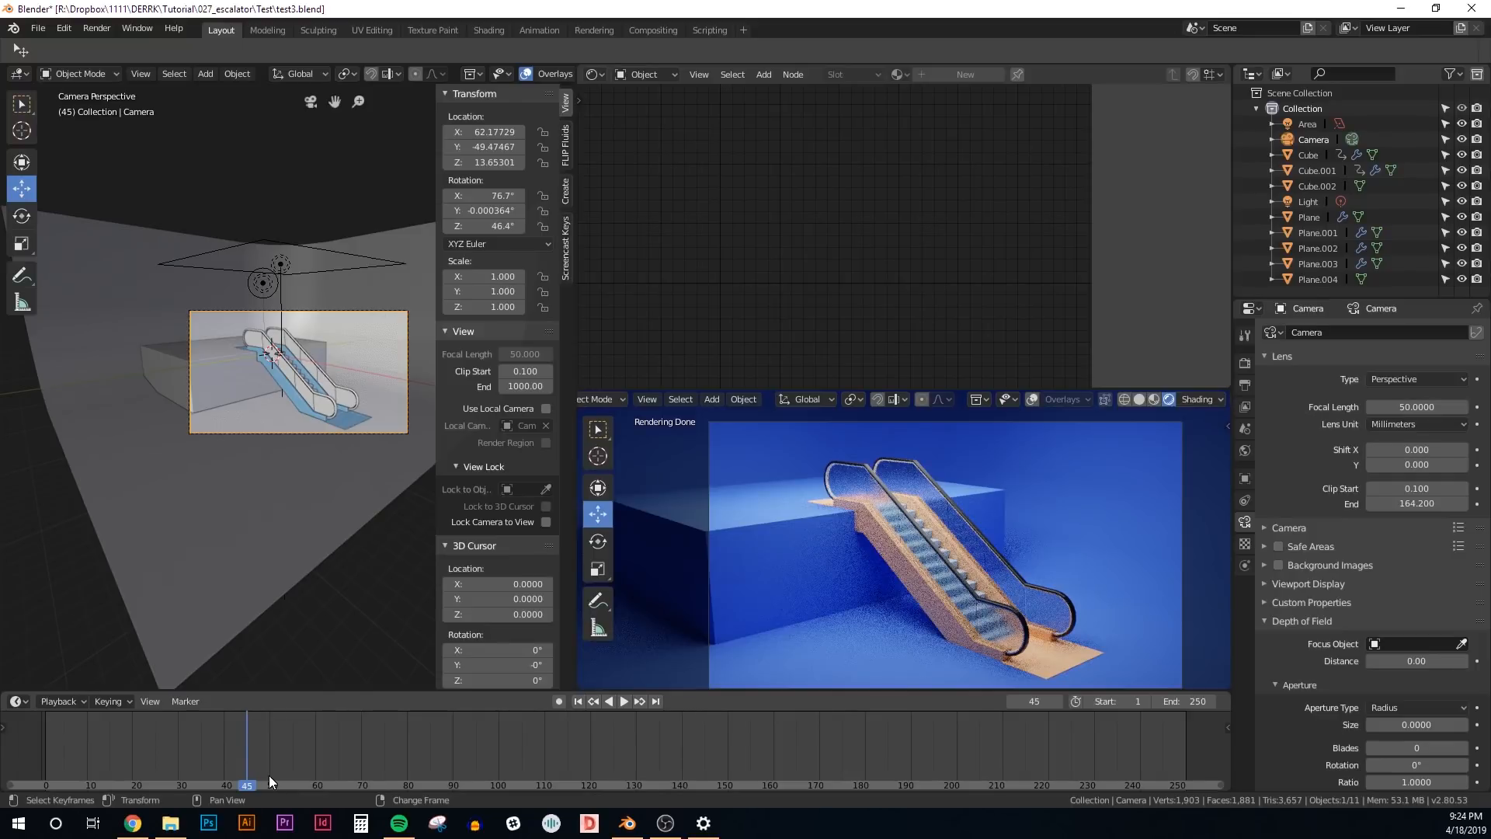
pyautogui.moveTo(285, 764); pyautogui.dragTo(383, 755)
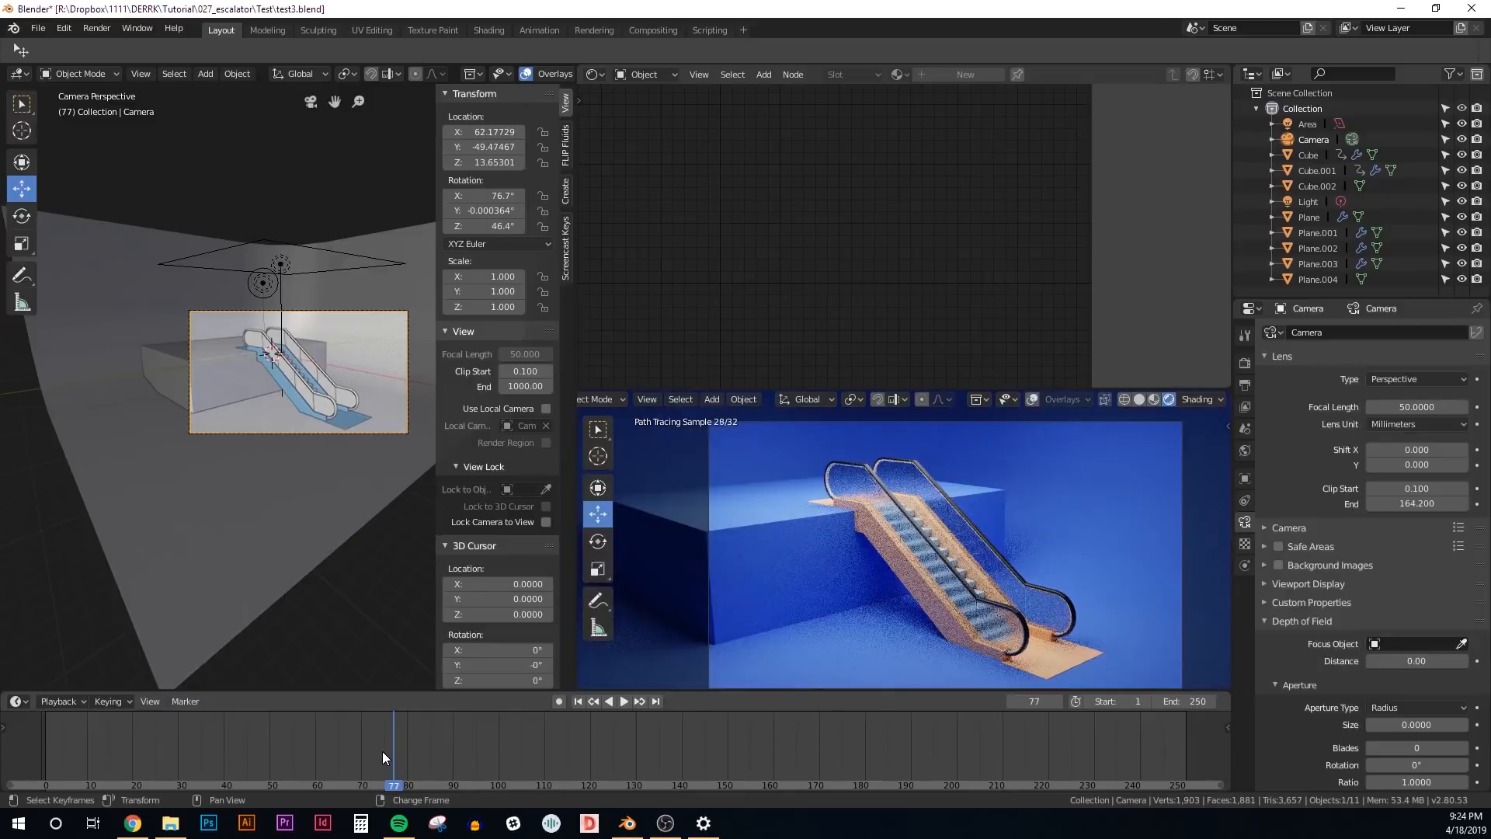